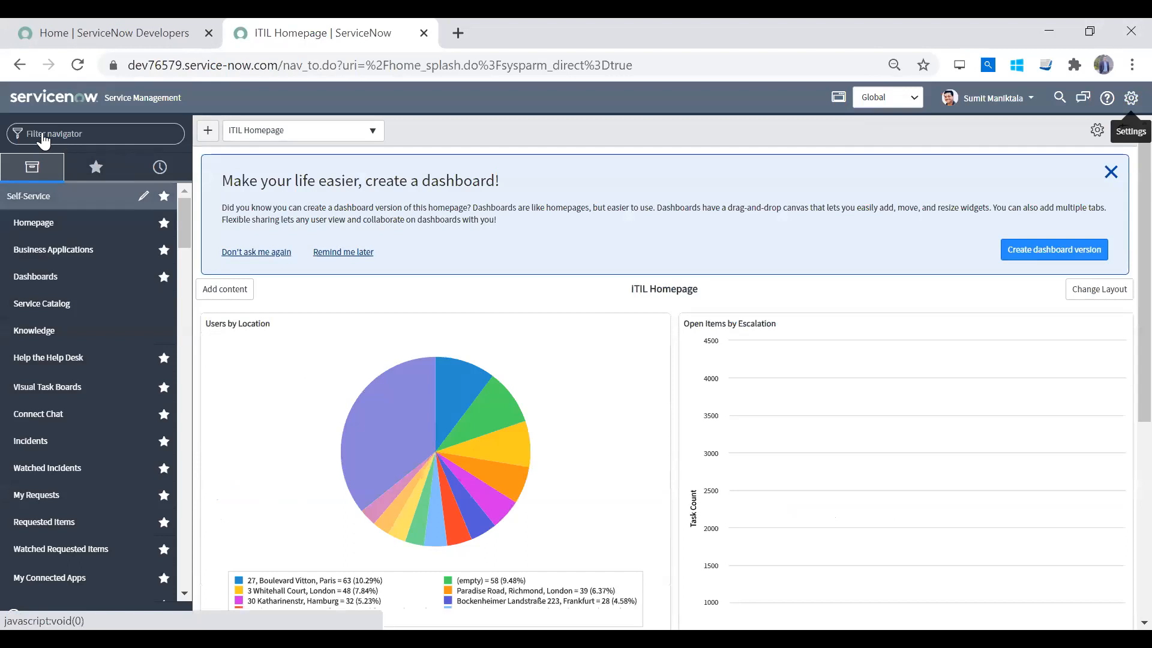
Filter the navigator for "Commu", open the Logbooks list under Communication Tools and start a new logbook record
click(95, 135)
text(Co)
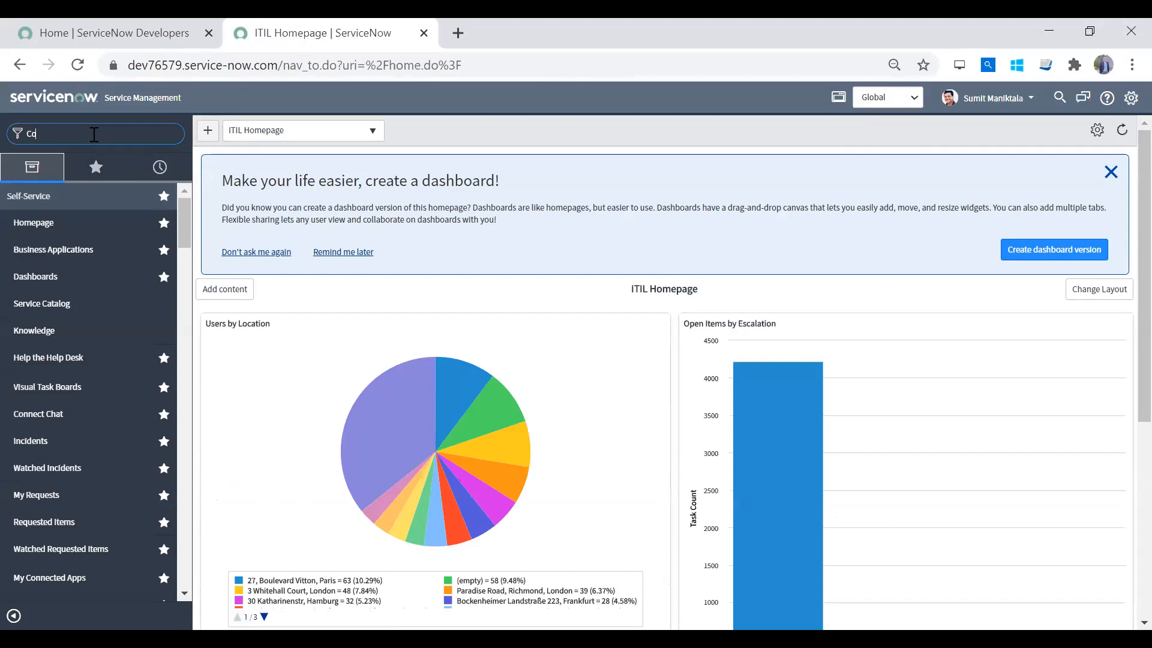
text(mmunc)
key(BackSpace)
key(BackSpace)
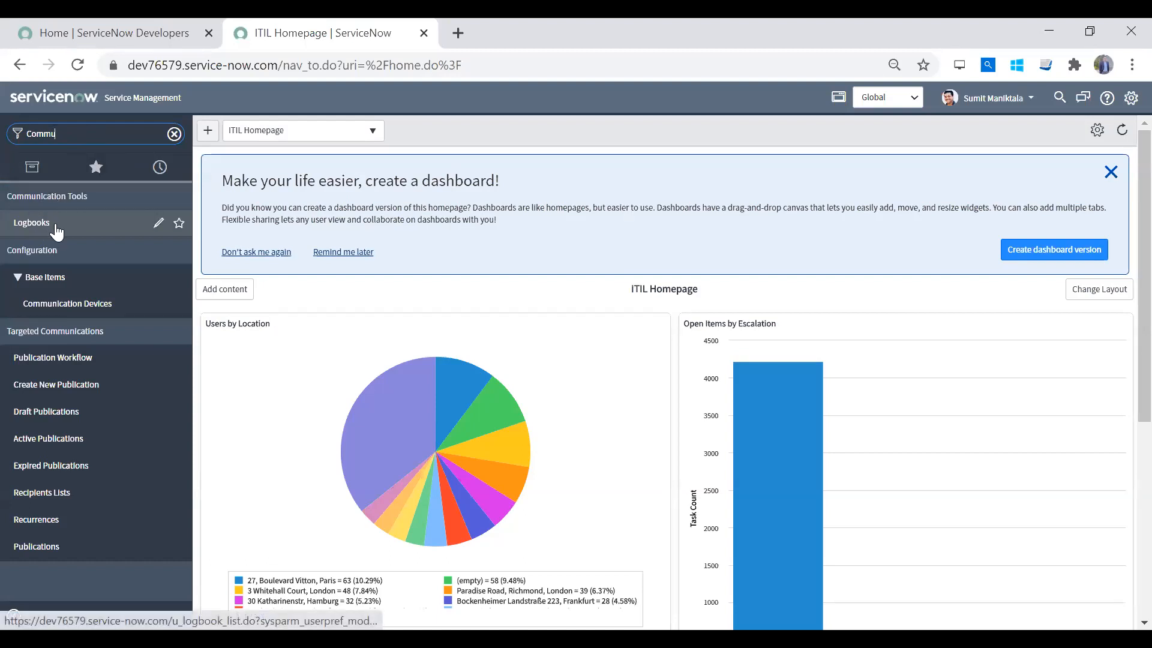
click(110, 216)
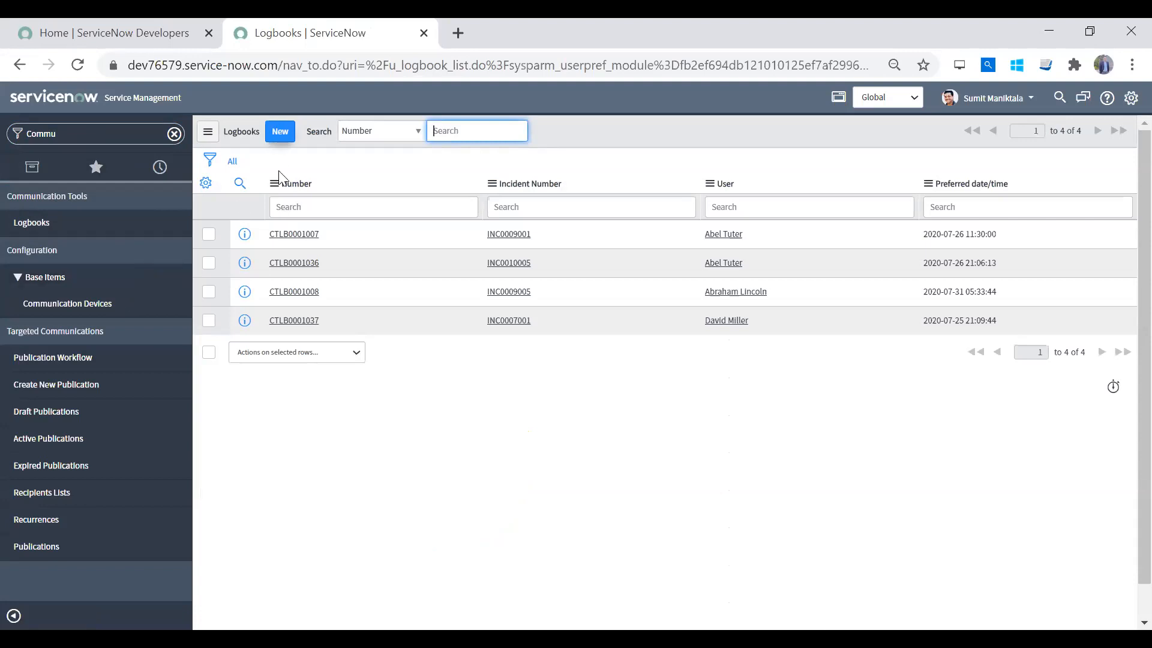
click(278, 137)
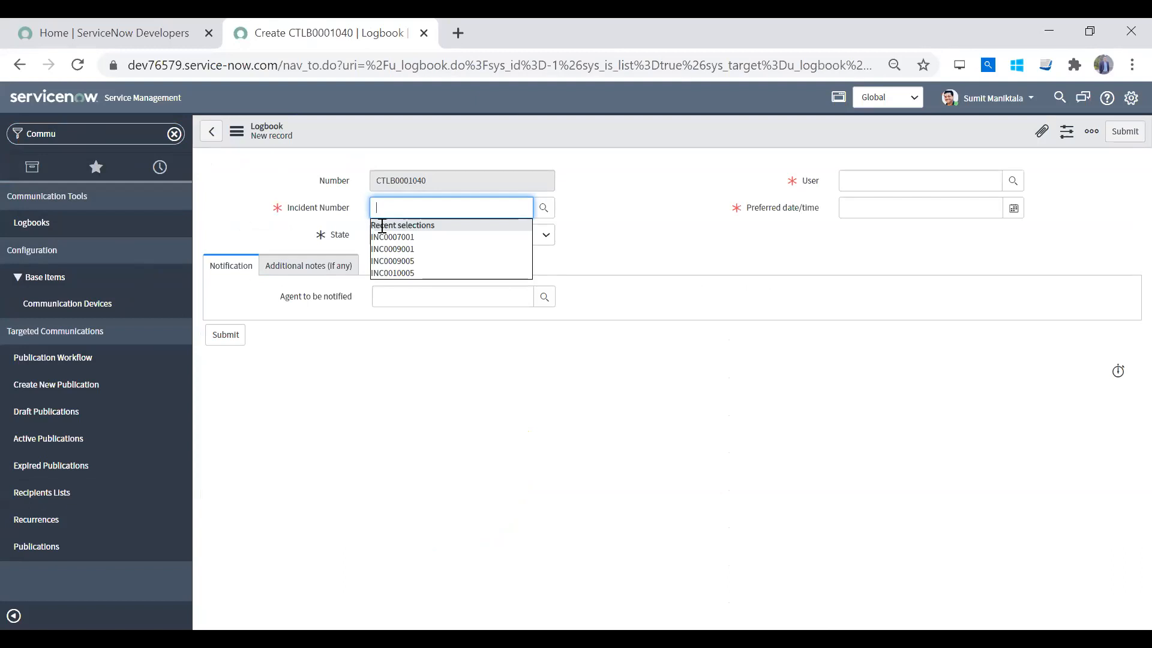
Examine the new logbook form's number, incident, user and state fields, plus its notification and additional notes sections
click(414, 187)
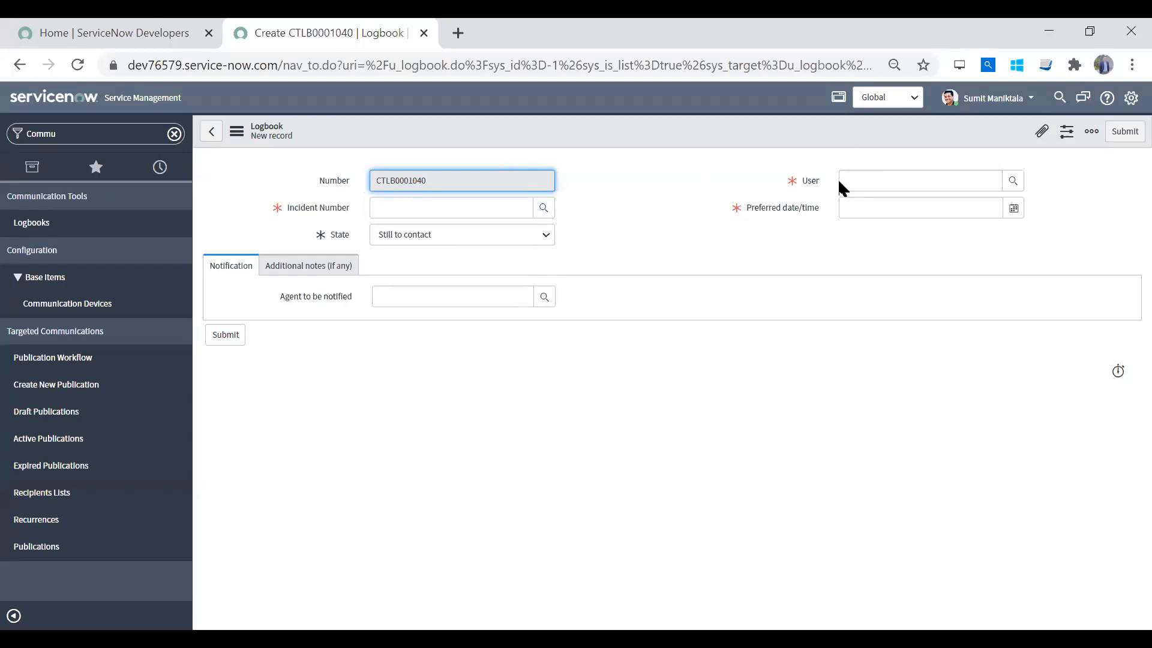
click(397, 202)
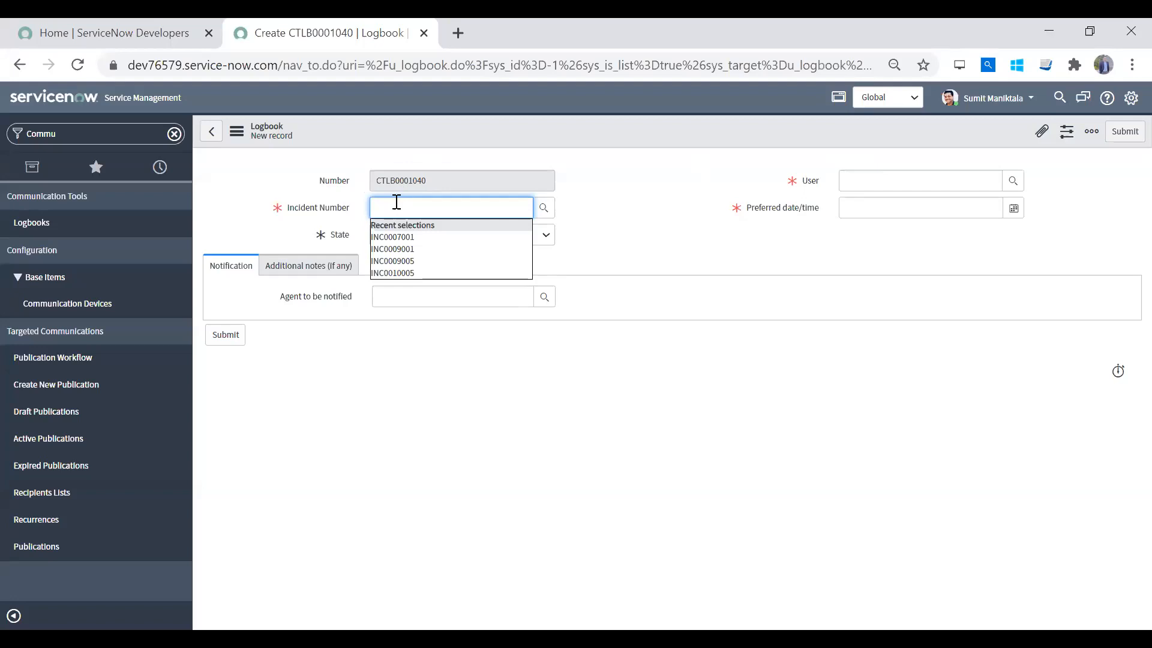
click(856, 177)
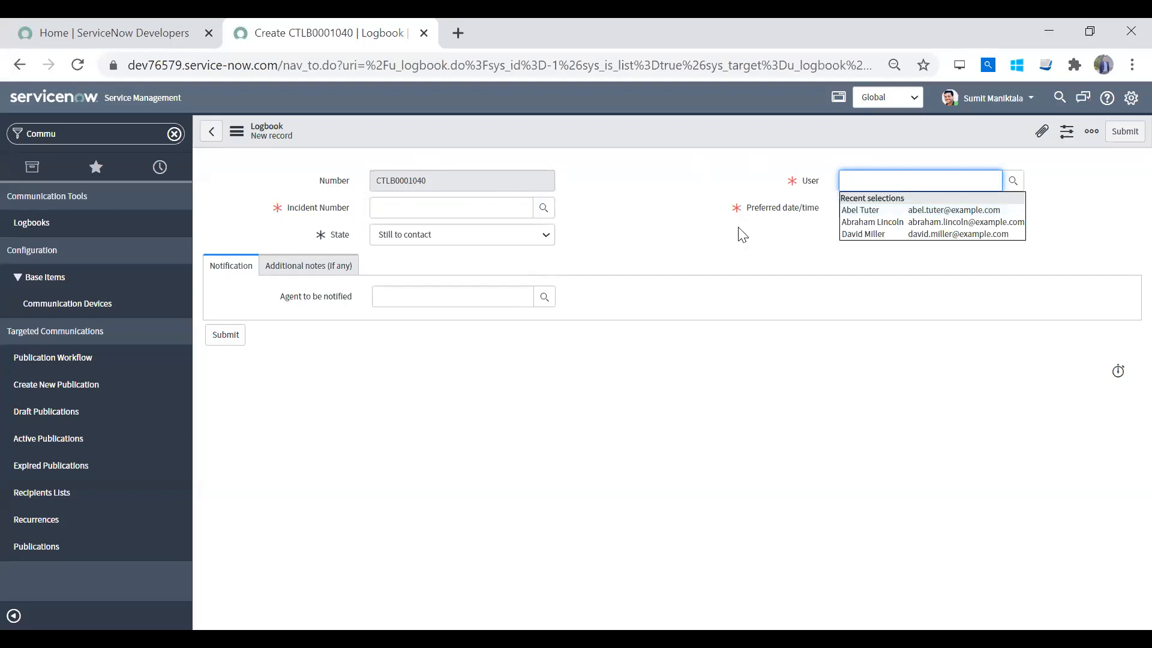
click(476, 243)
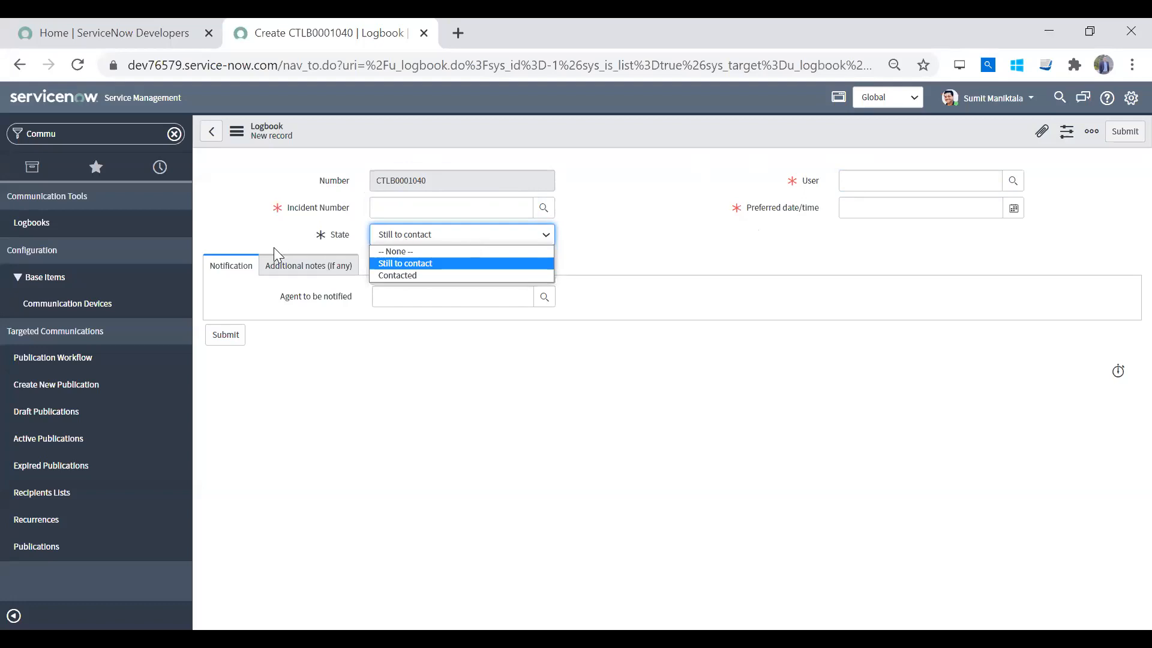
click(267, 266)
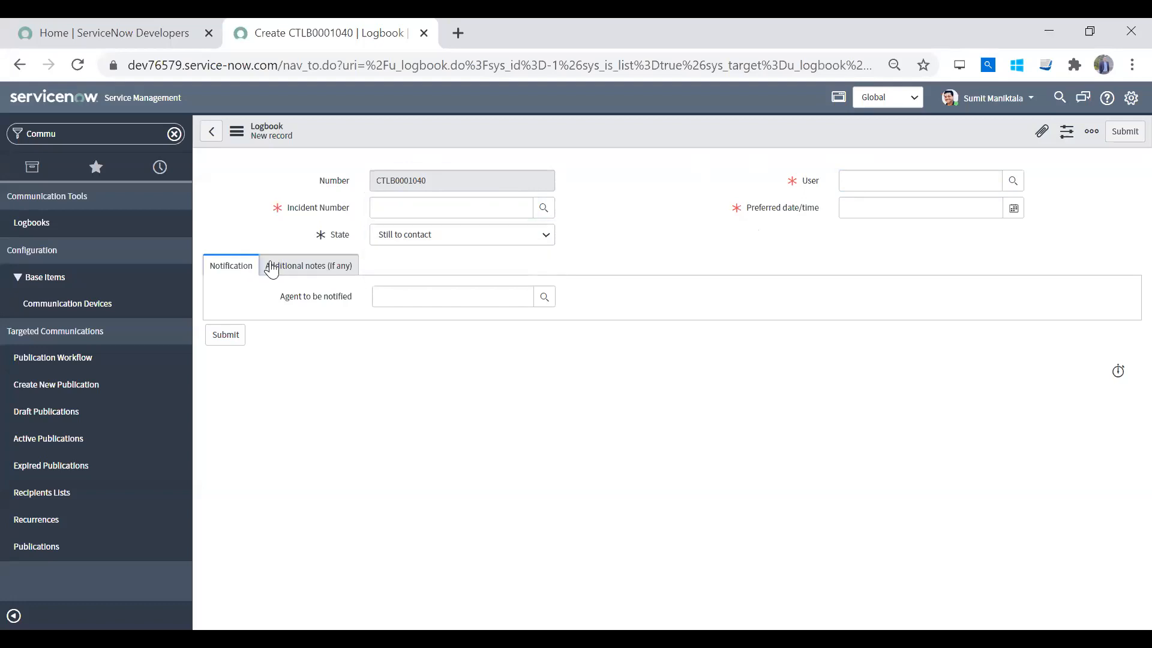
click(294, 271)
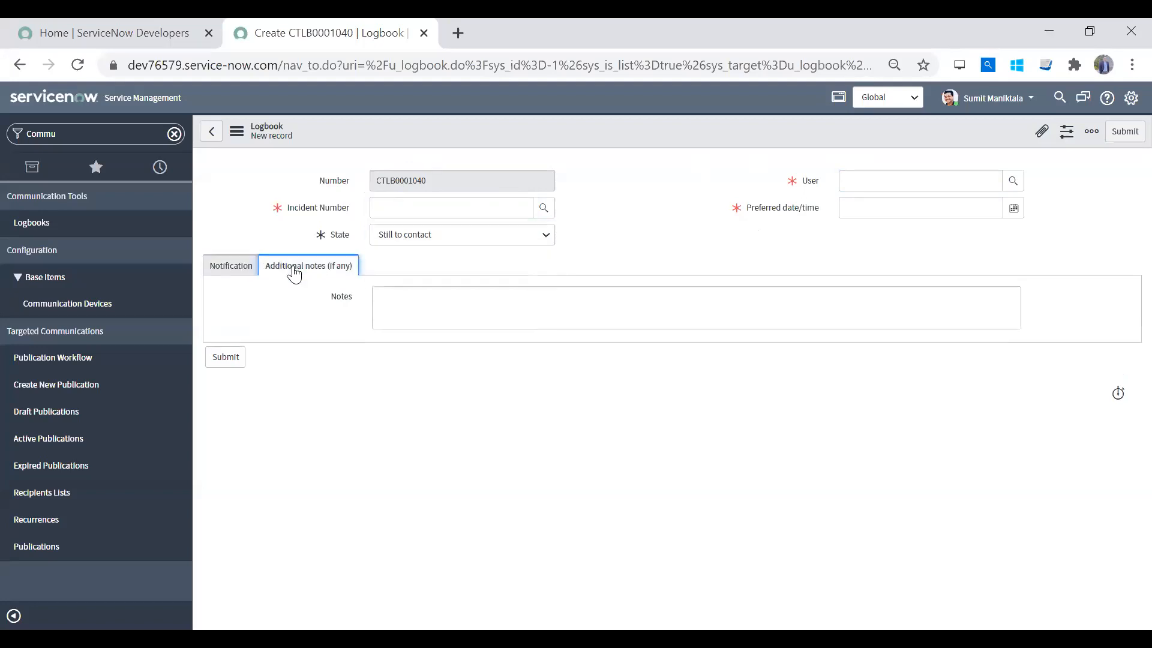
click(219, 271)
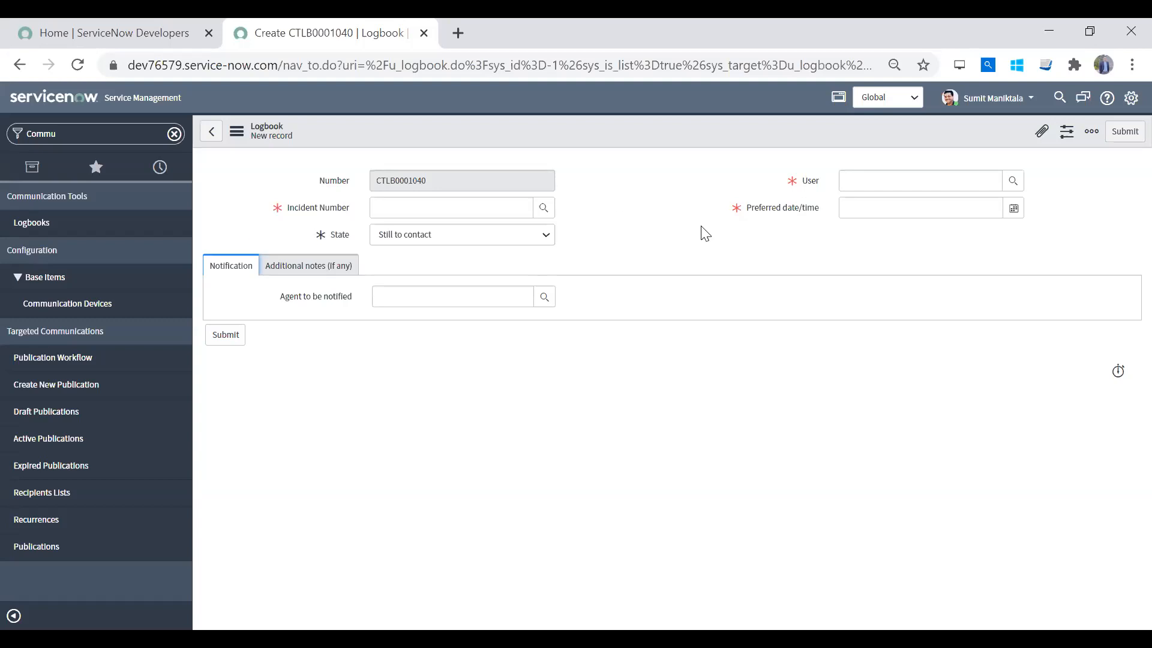
click(888, 179)
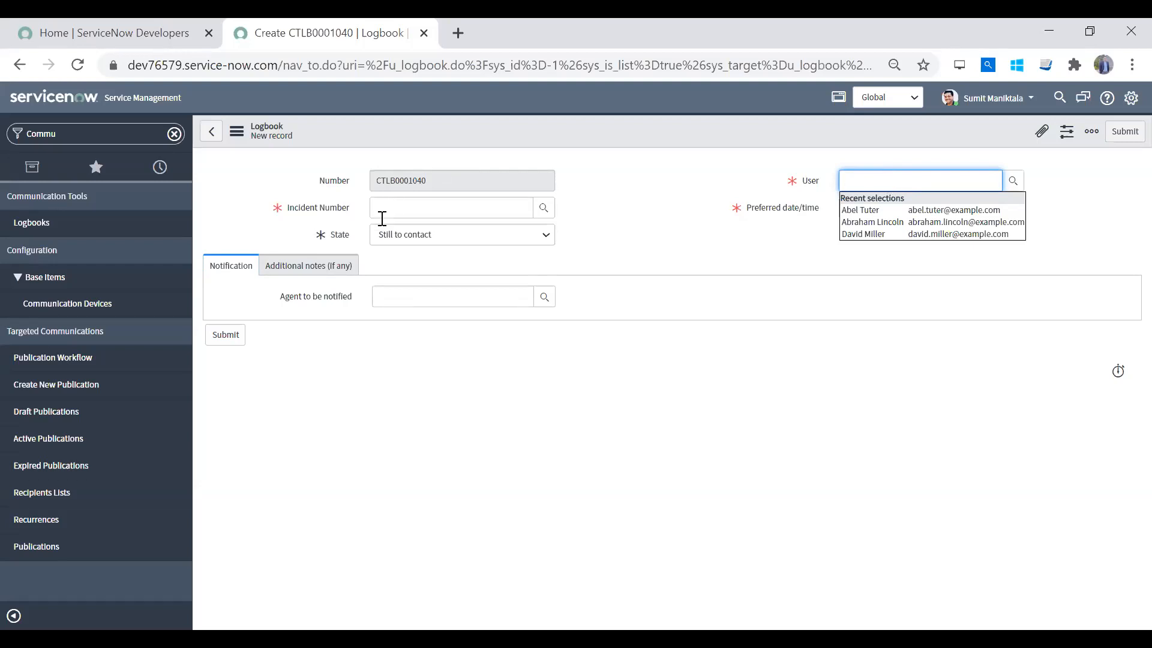
click(422, 209)
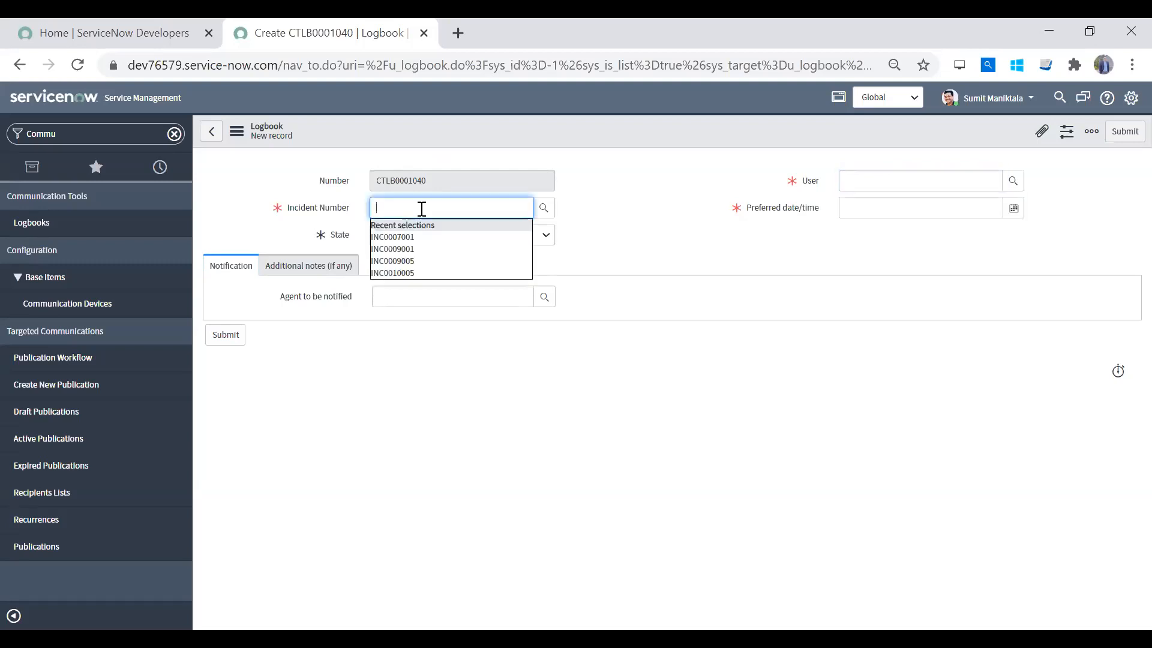
click(413, 237)
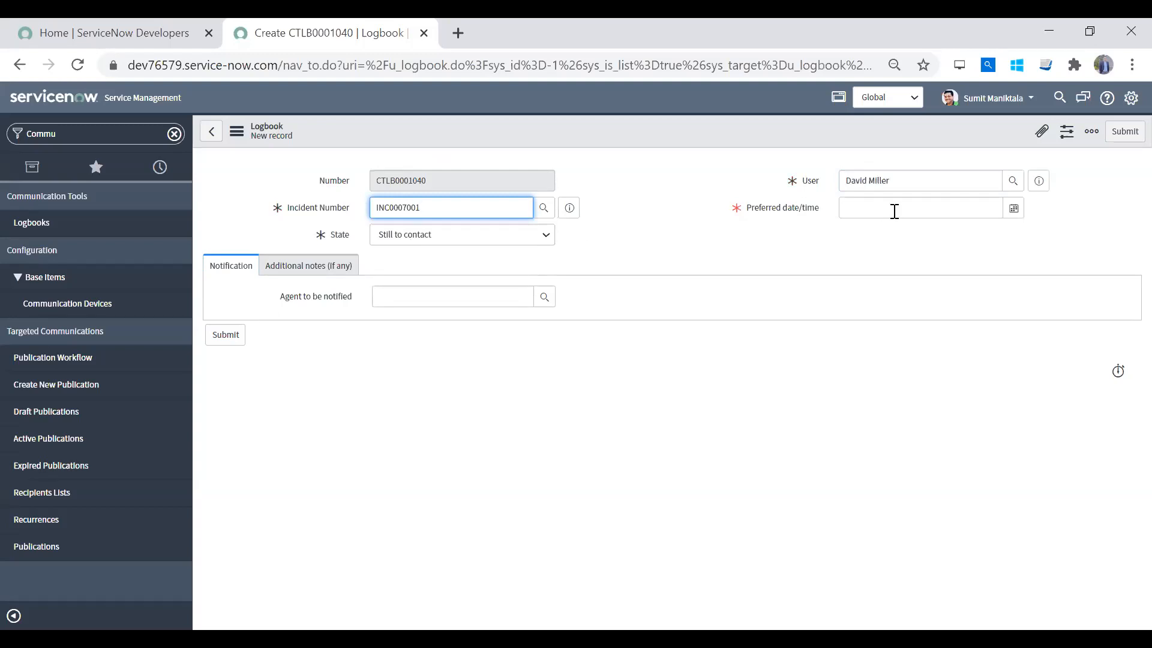
click(999, 208)
click(1013, 208)
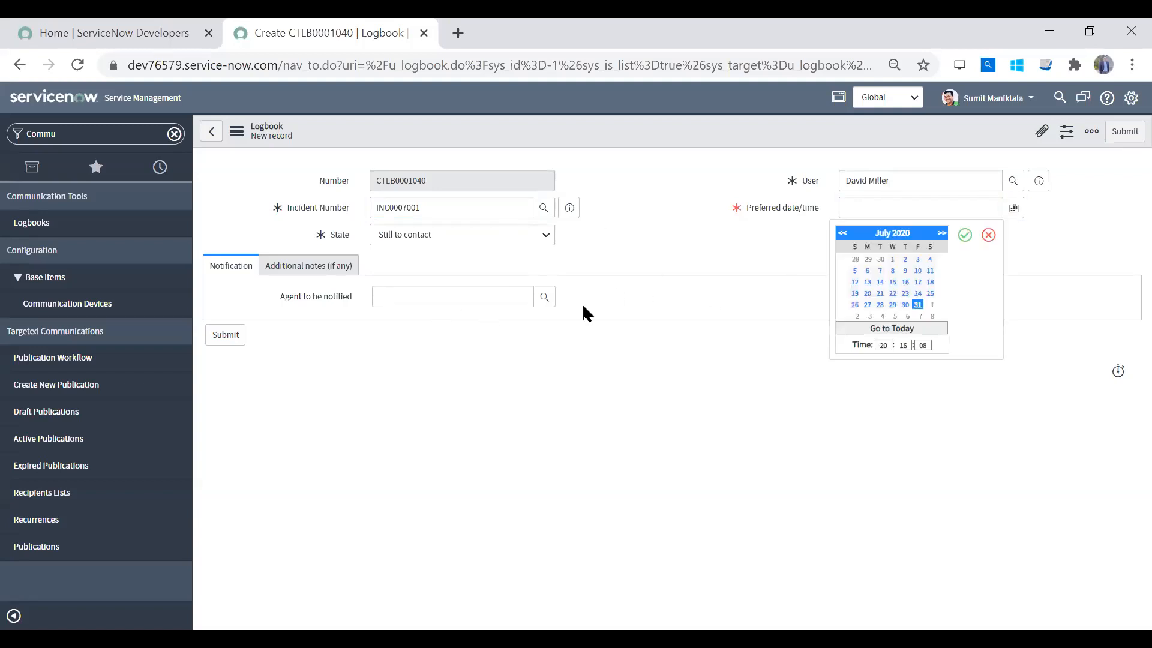
click(965, 236)
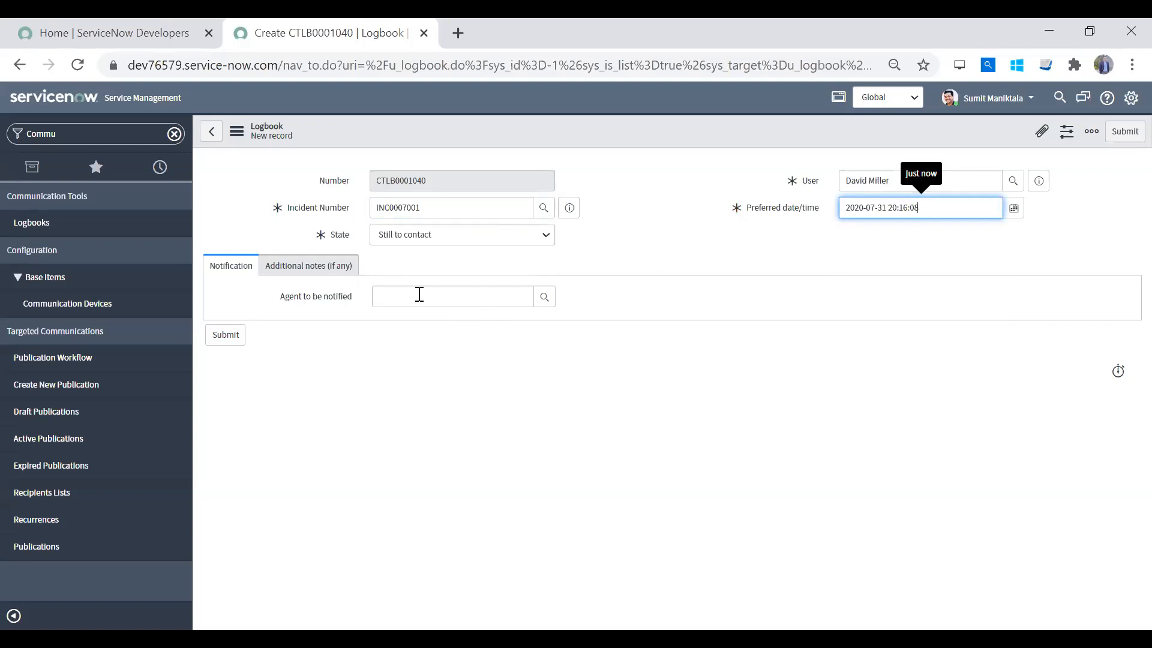
Choose the agent to be notified from the user lookup and show the reminder time options
click(544, 298)
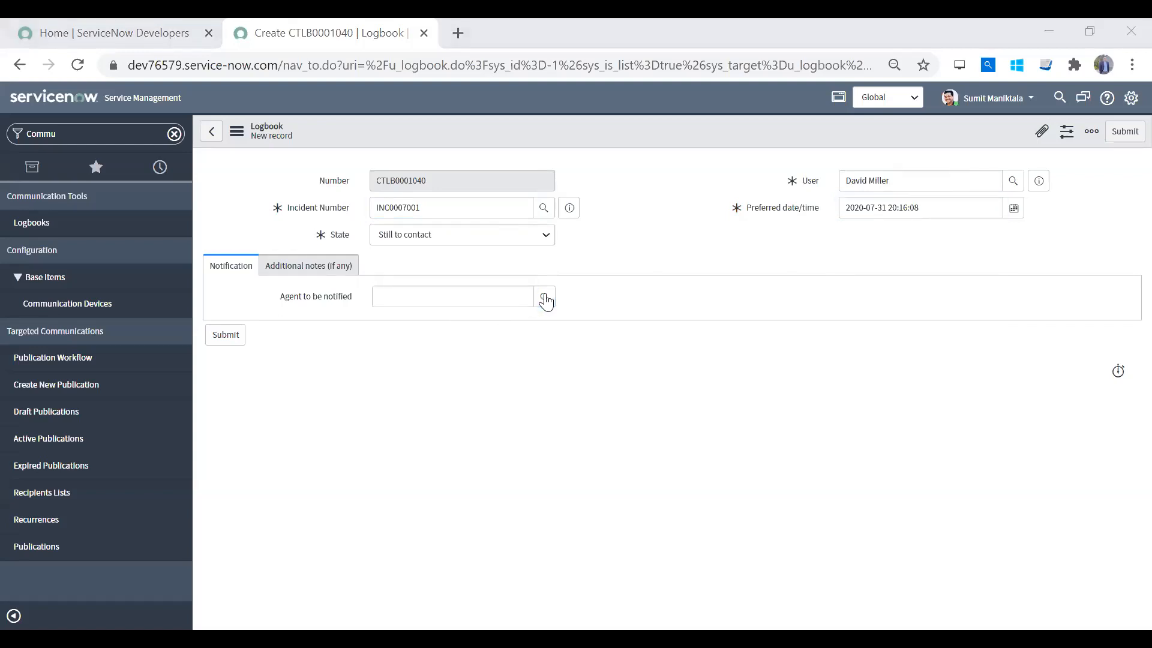
click(310, 303)
click(911, 295)
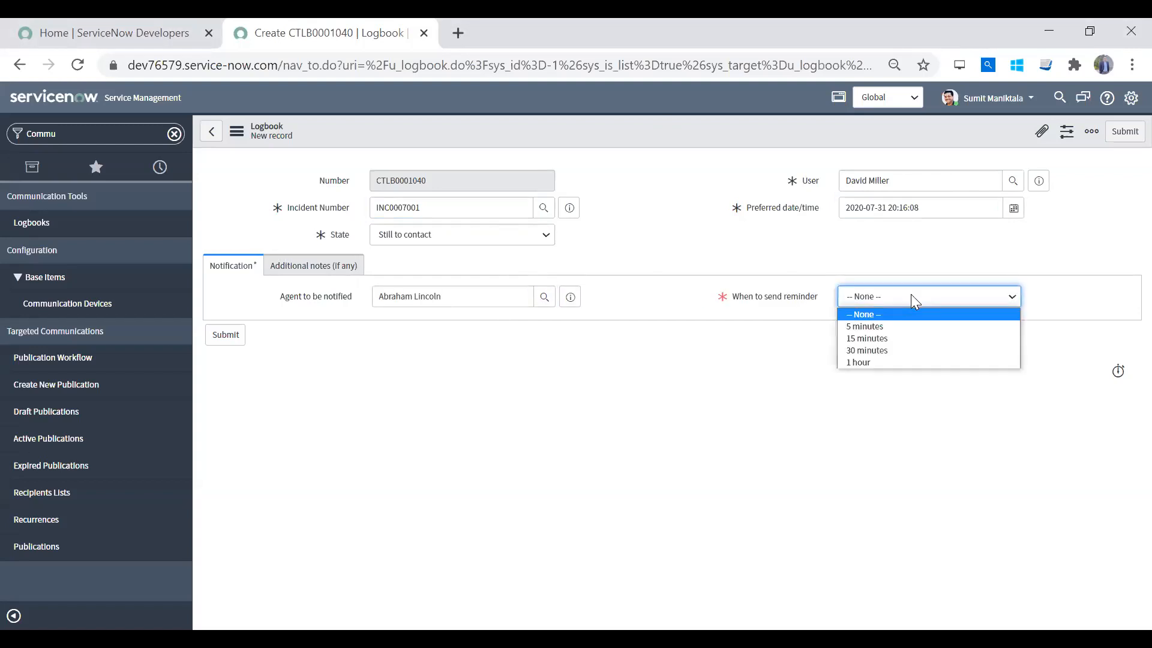
Review the agent field, the available reminder intervals and the additional notes field of the logbook form
click(910, 294)
drag(500, 300, 161, 285)
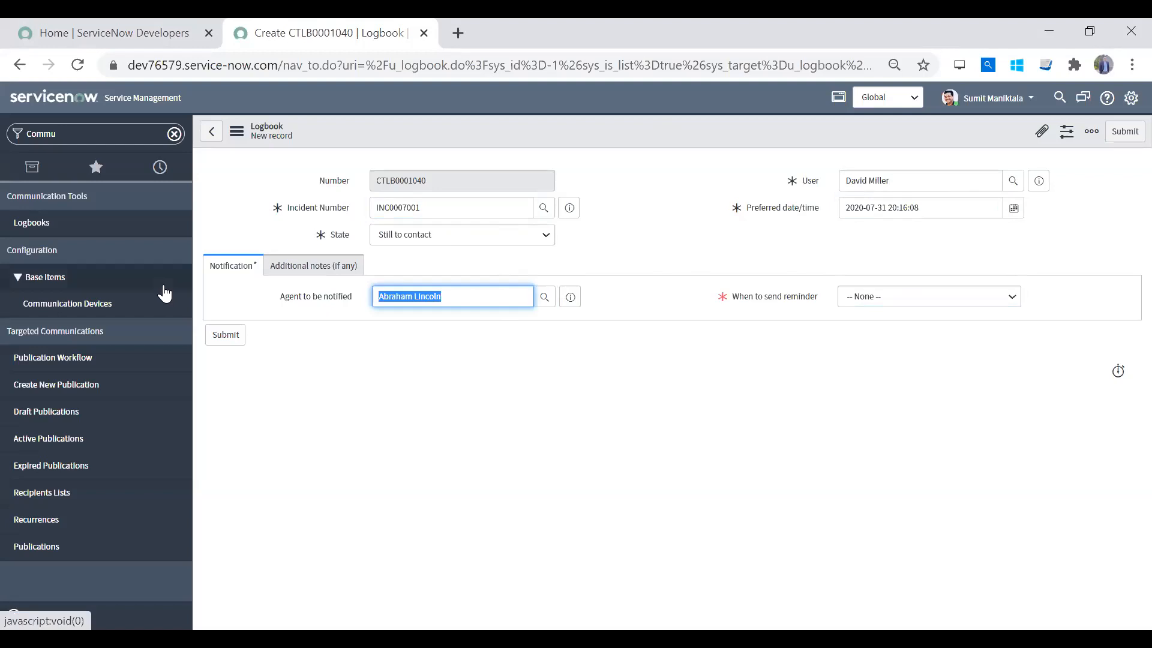
click(914, 299)
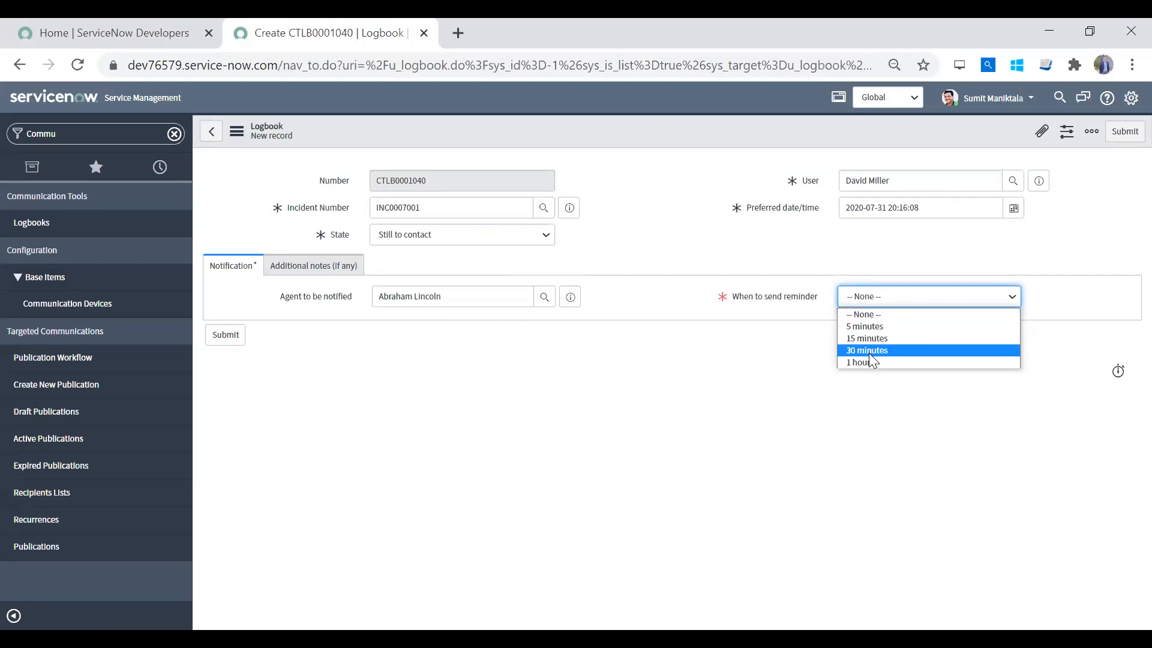
click(690, 313)
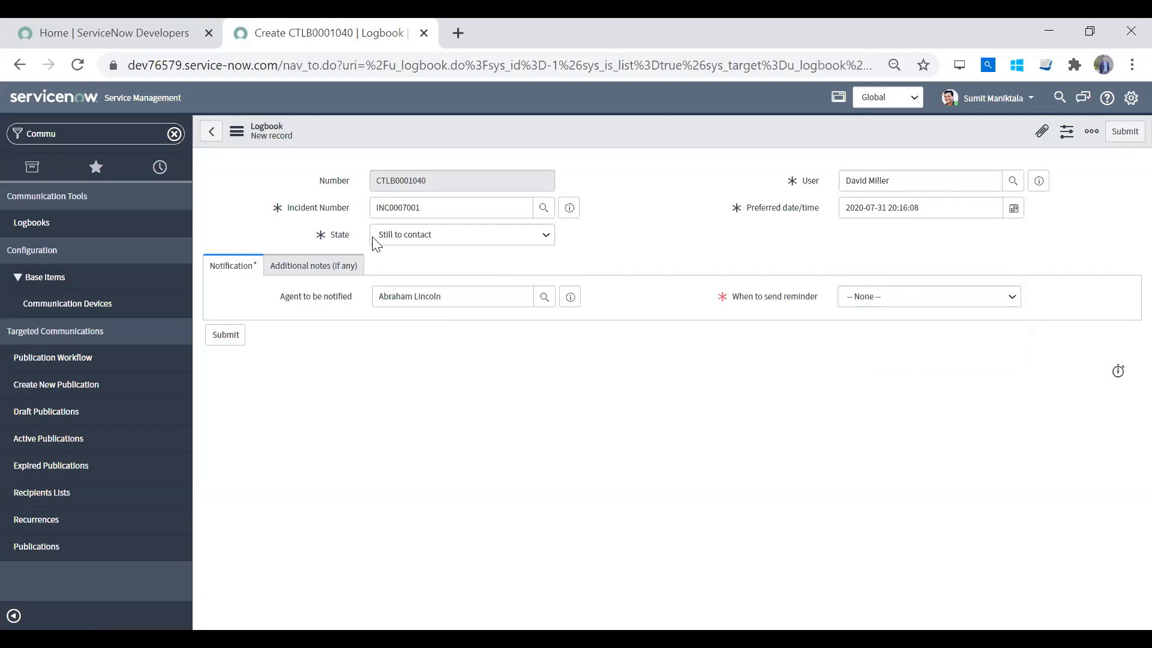
click(276, 273)
click(496, 319)
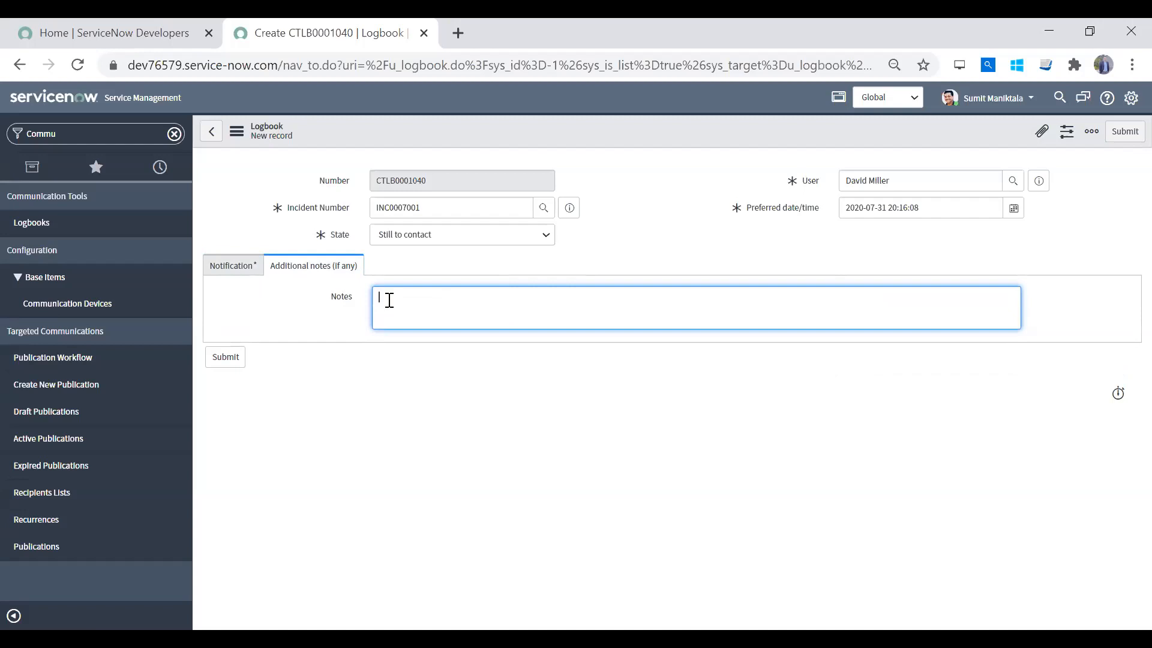
click(214, 270)
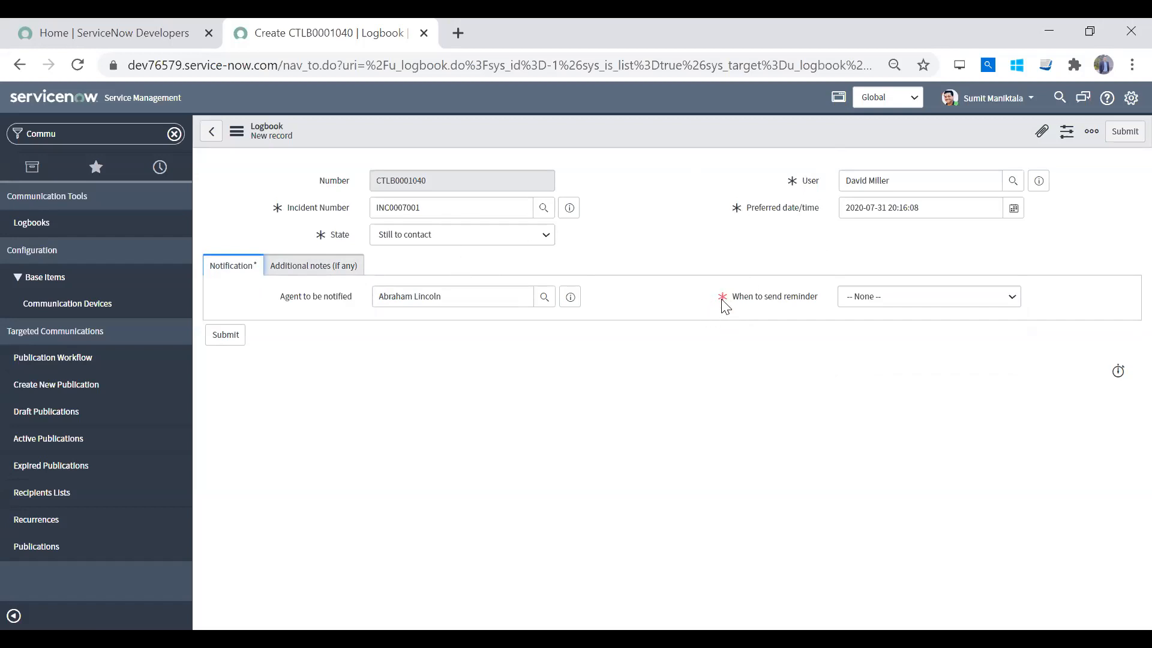
Try the 5 minutes reminder option and reset the reminder time to None
click(864, 296)
click(873, 331)
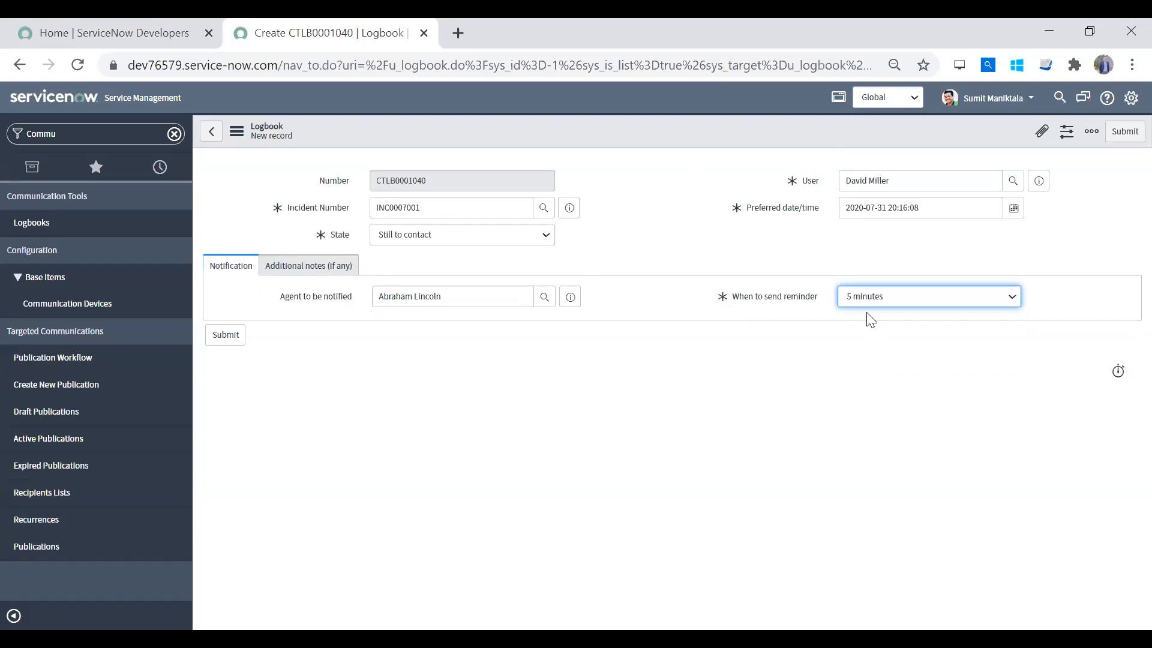
mouse_move(731, 304)
click(873, 303)
click(859, 313)
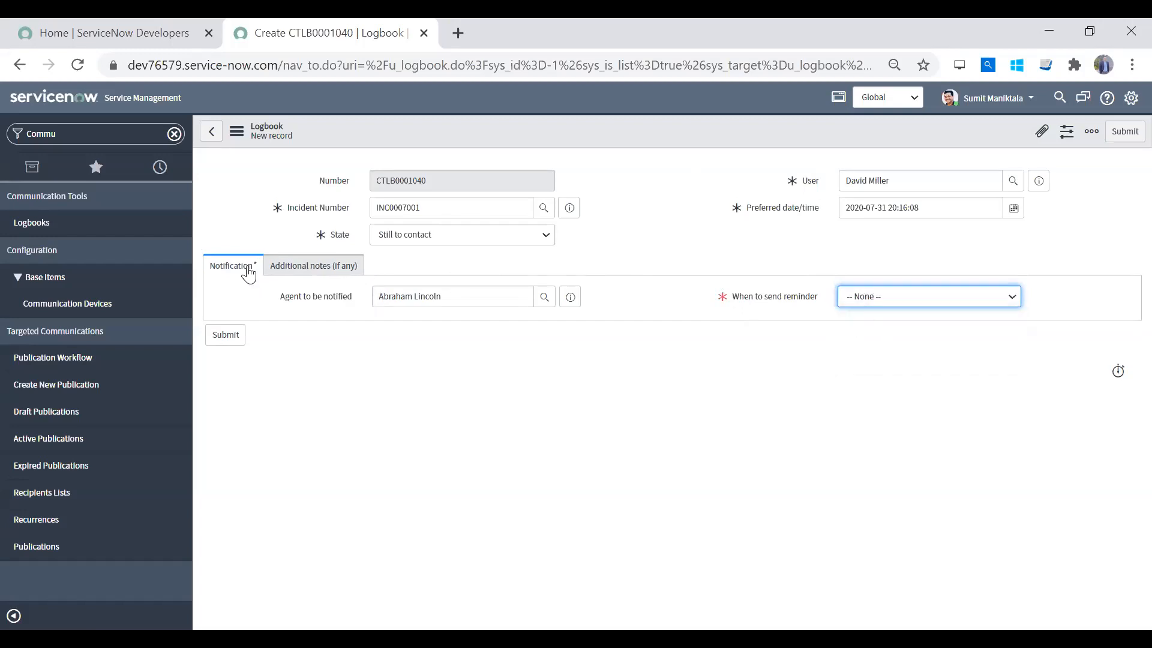
Set the reminder time to 5 minutes, preview the user's details and submit the logbook record
click(961, 298)
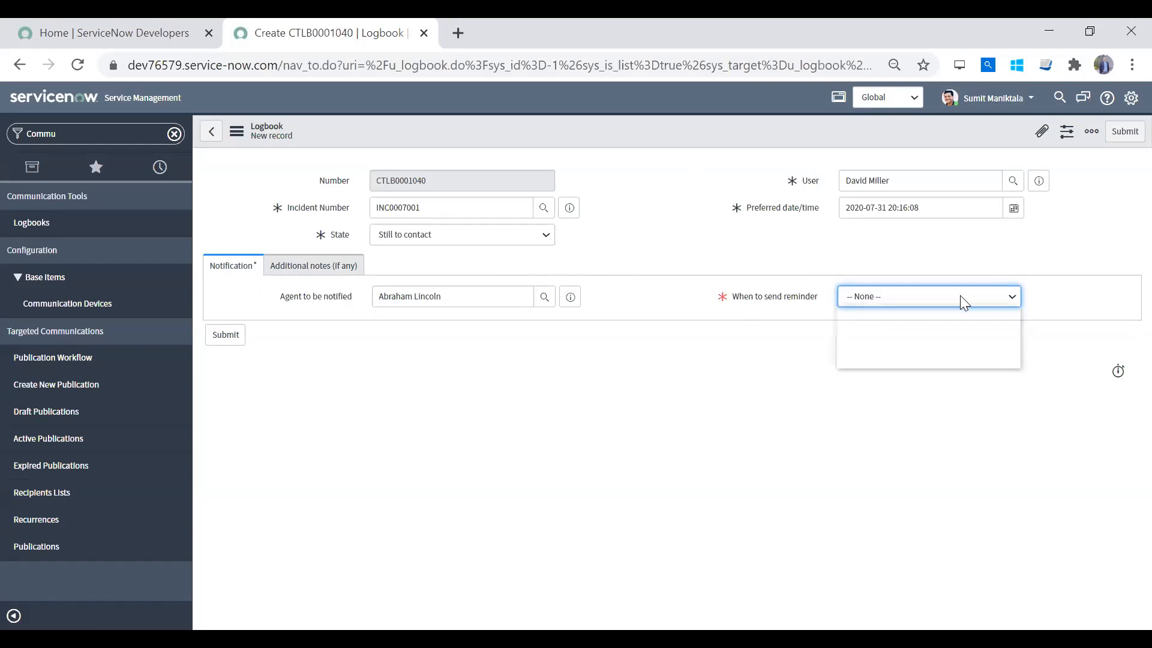
click(928, 325)
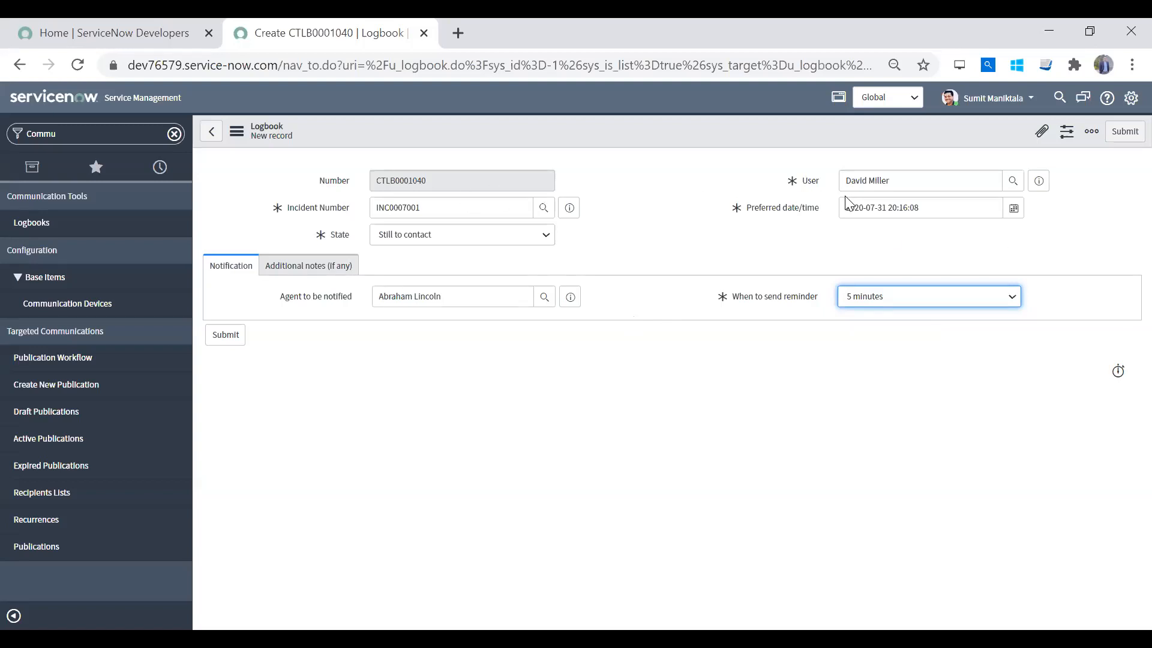
click(1042, 186)
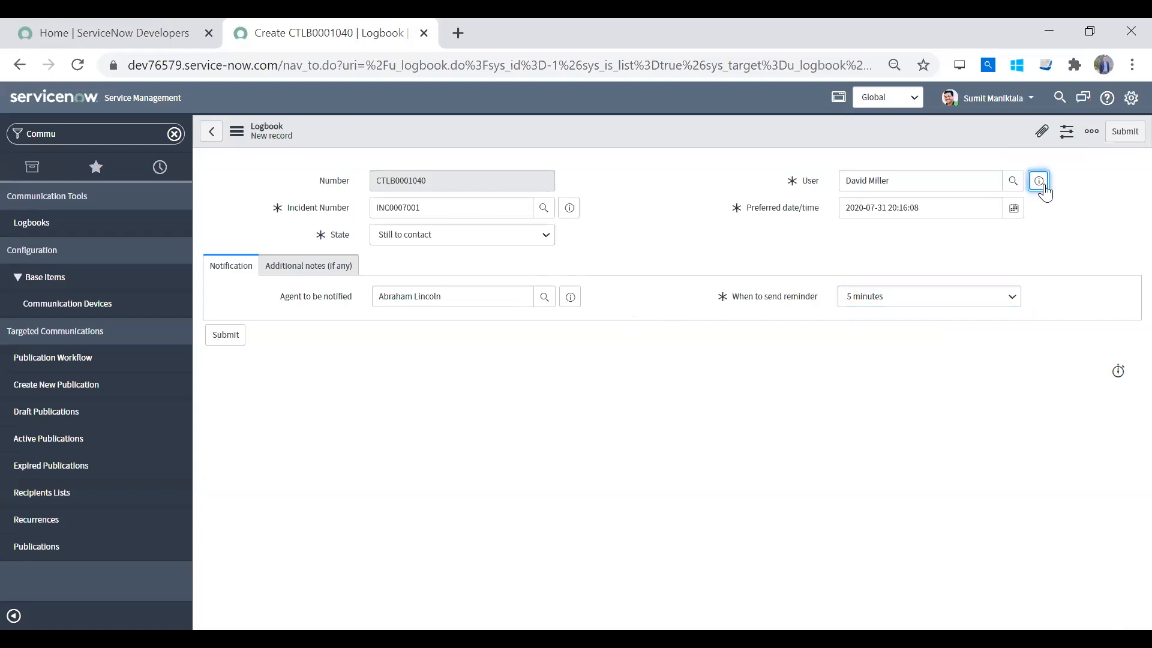
click(1110, 172)
click(1124, 134)
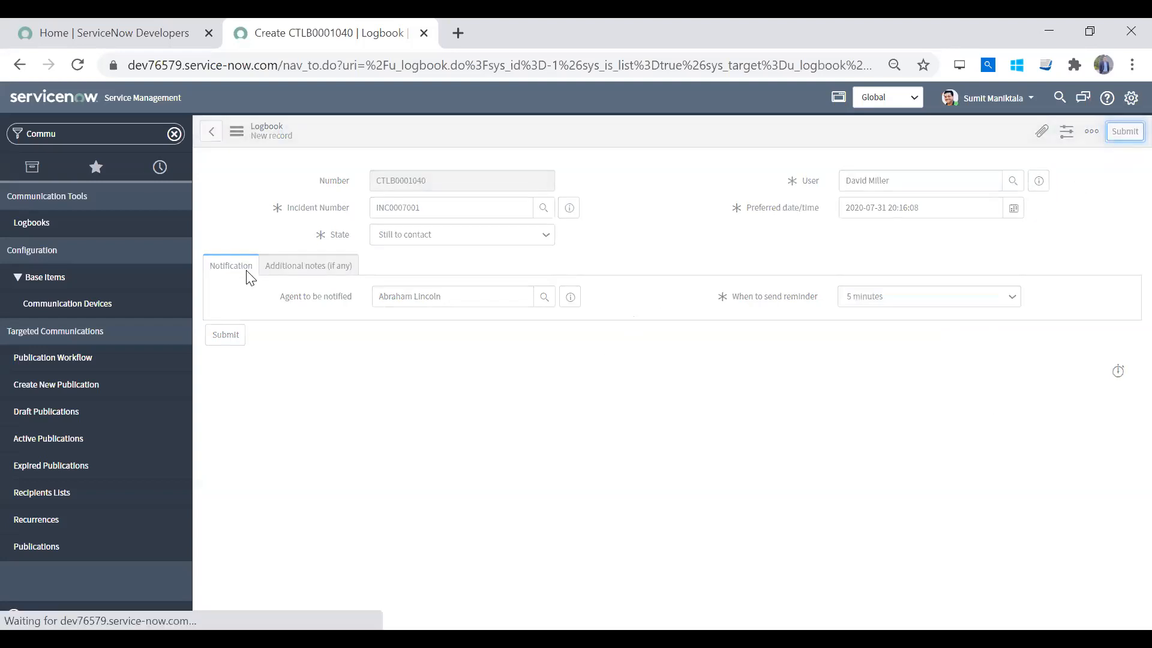
Filter the navigator for "mail" and open the Outbox under the outbound system mailboxes
double_click(88, 135)
text(mail)
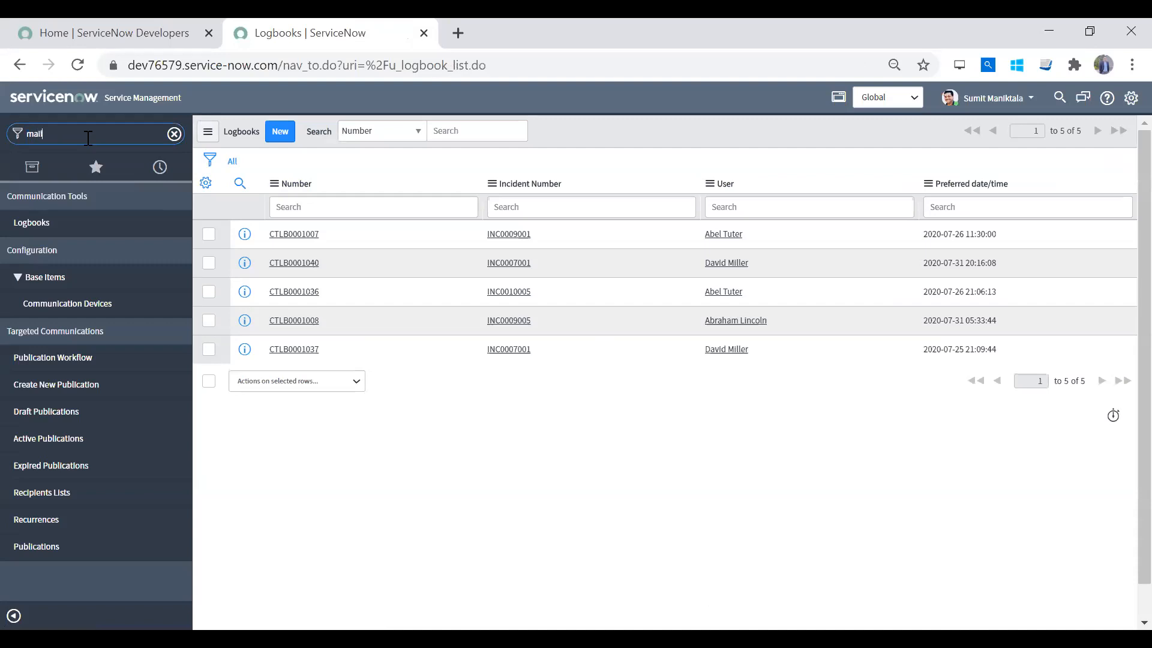
drag(185, 285, 191, 421)
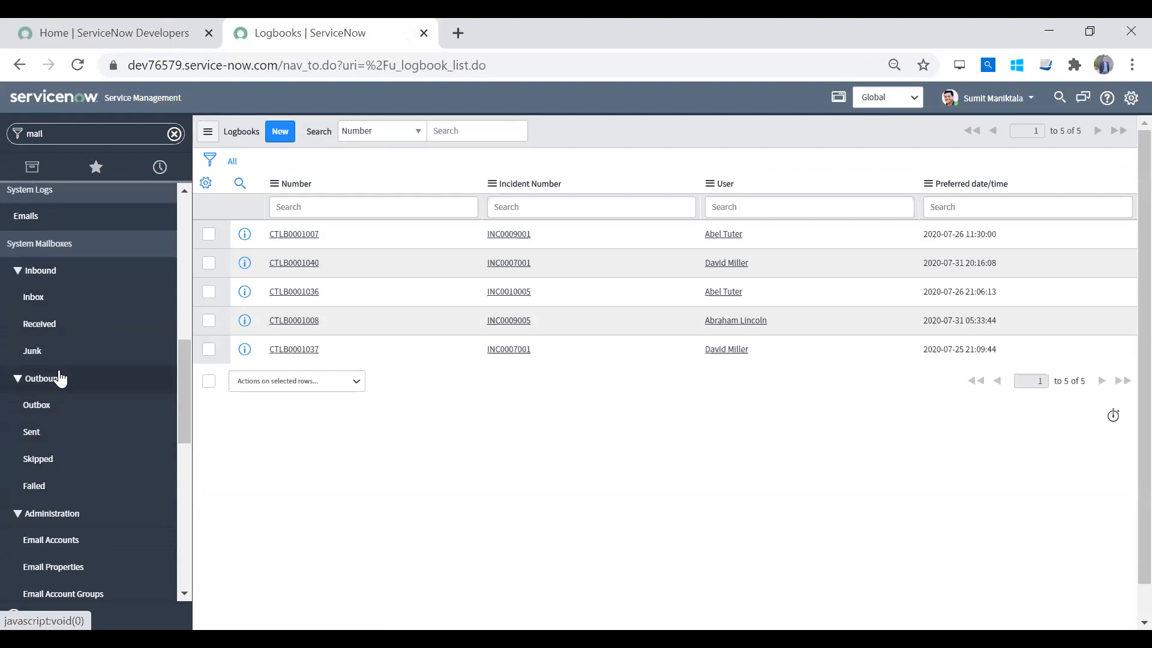
click(74, 410)
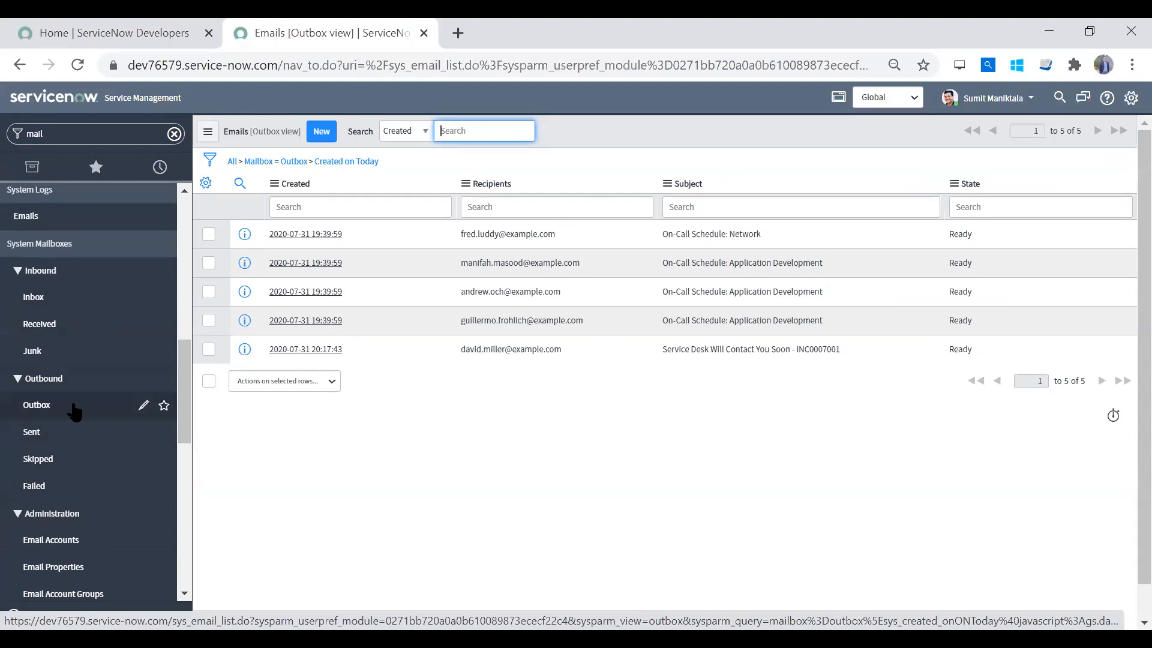
Open the outbox email with the subject "Service Desk Will Contact You Soon - INC0007001" to view its details
double_click(542, 350)
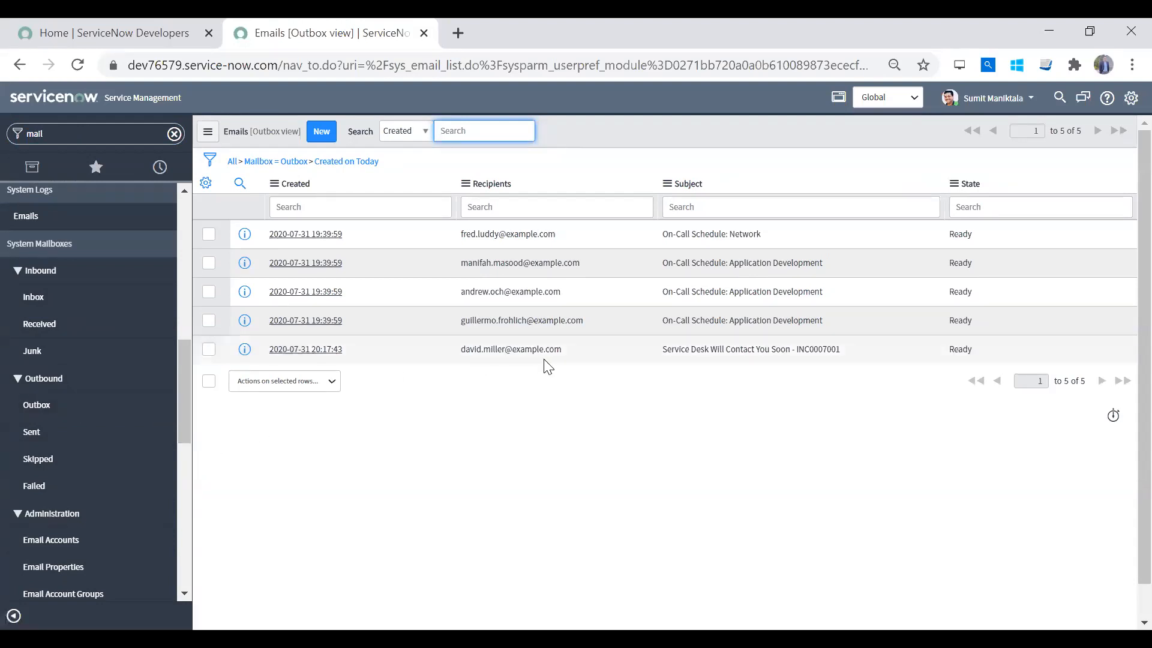
click(294, 353)
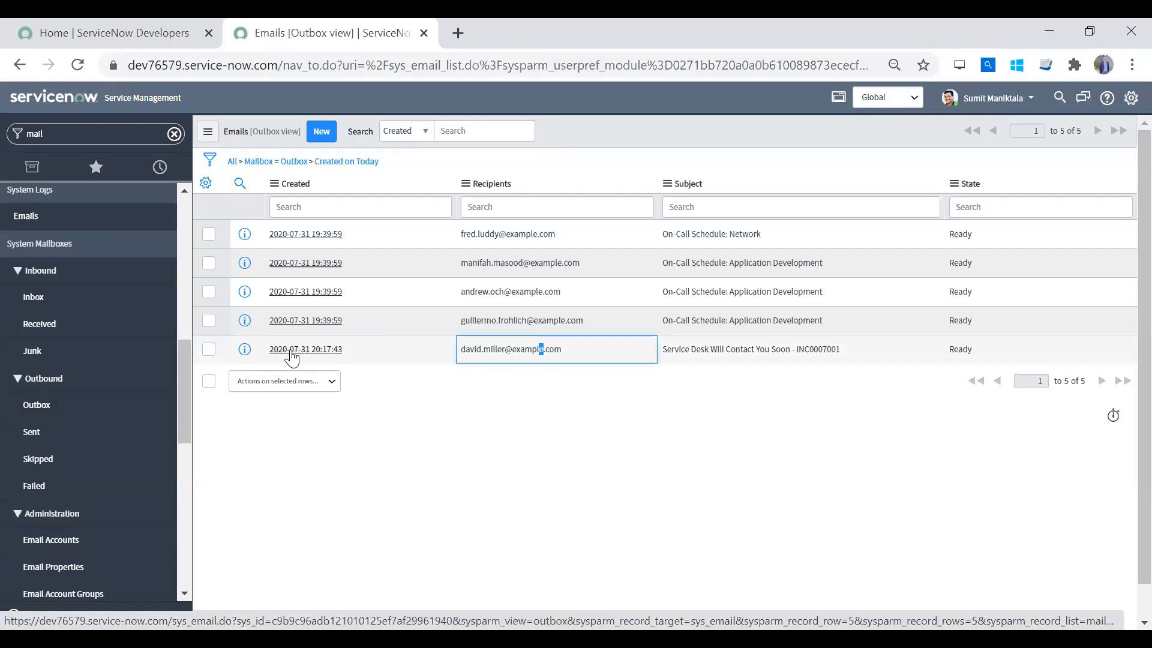
click(293, 352)
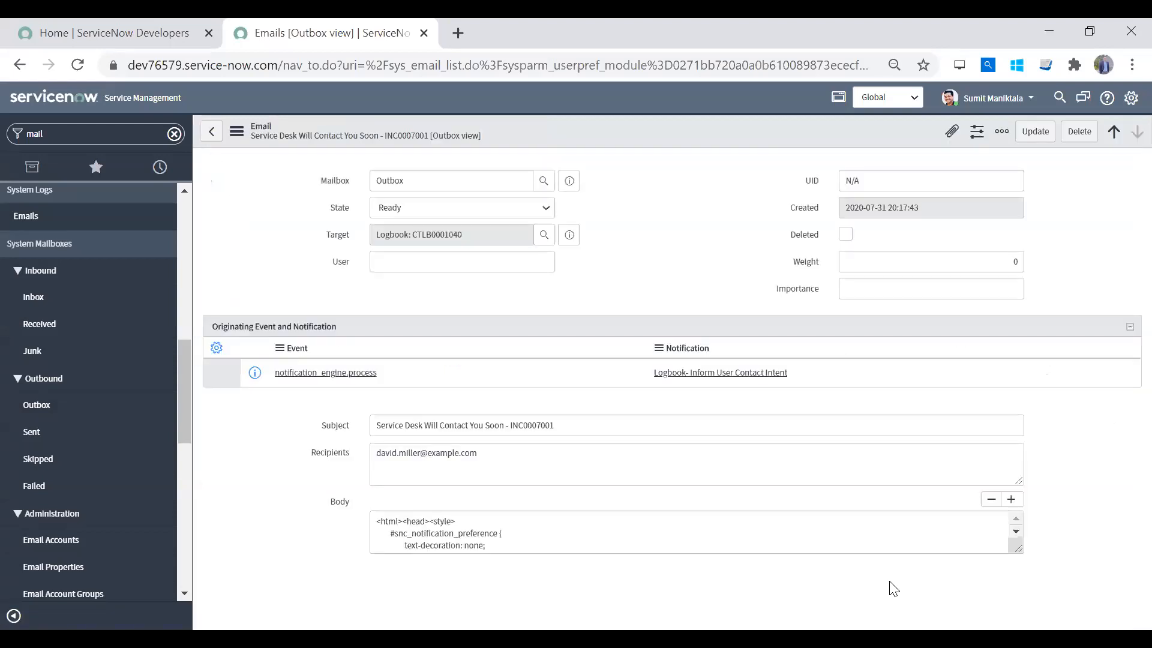
Preview the HTML body of the outbox email and read the contact message to the user
click(1129, 99)
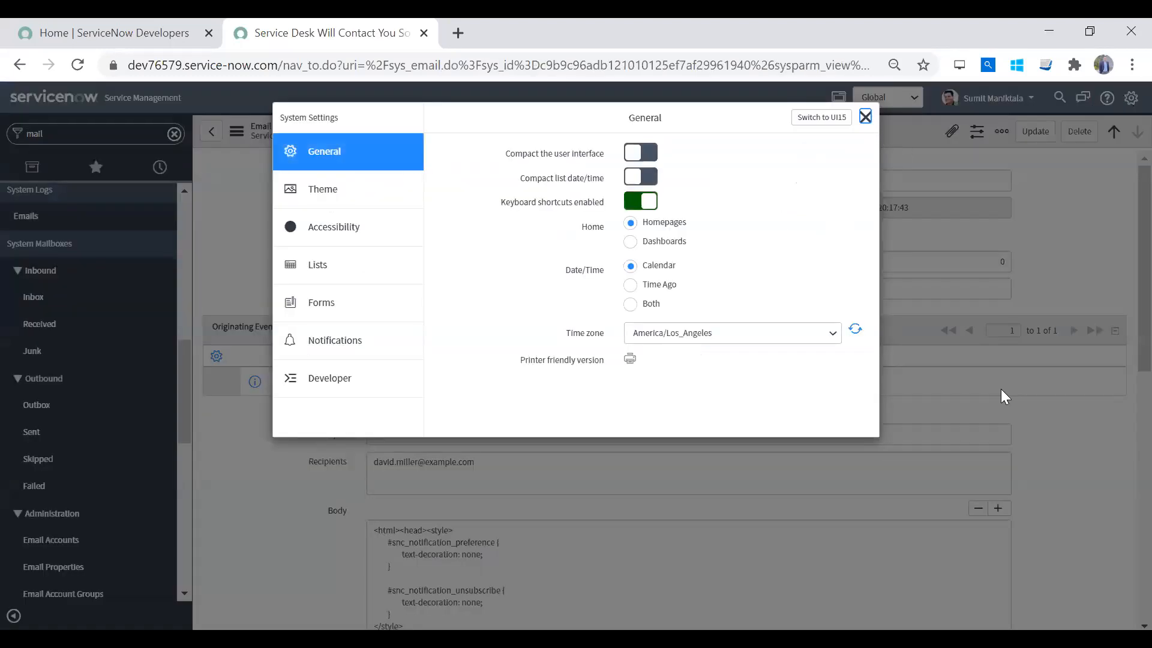
click(864, 118)
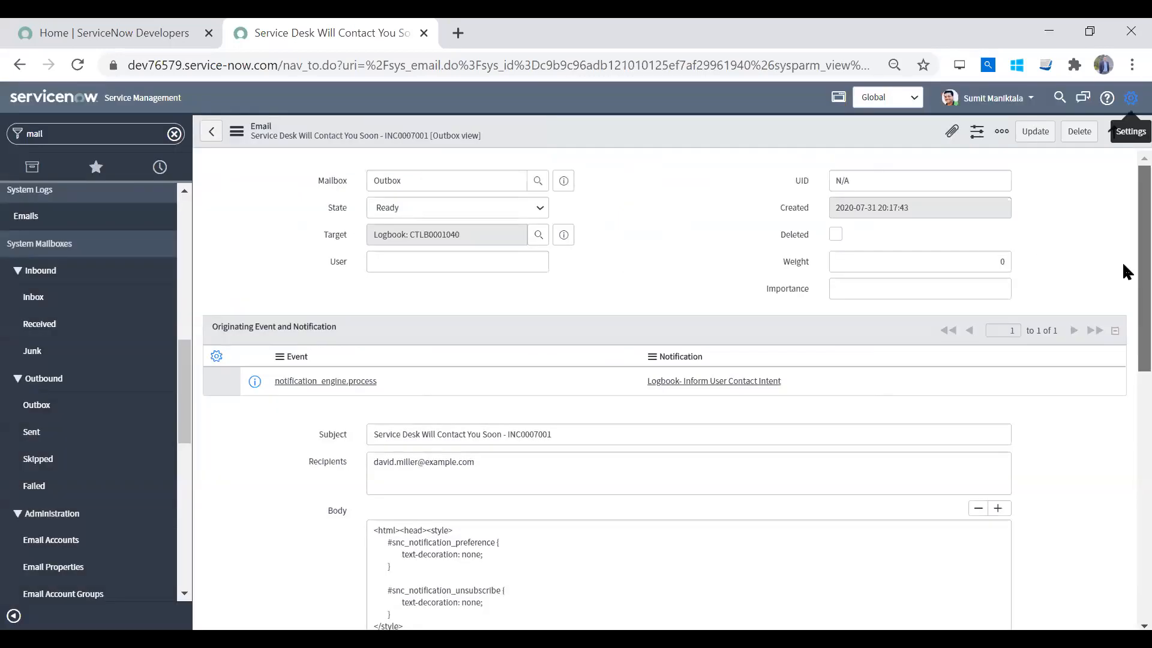
scroll(1124, 270, down, 4)
scroll(1122, 420, down, 4)
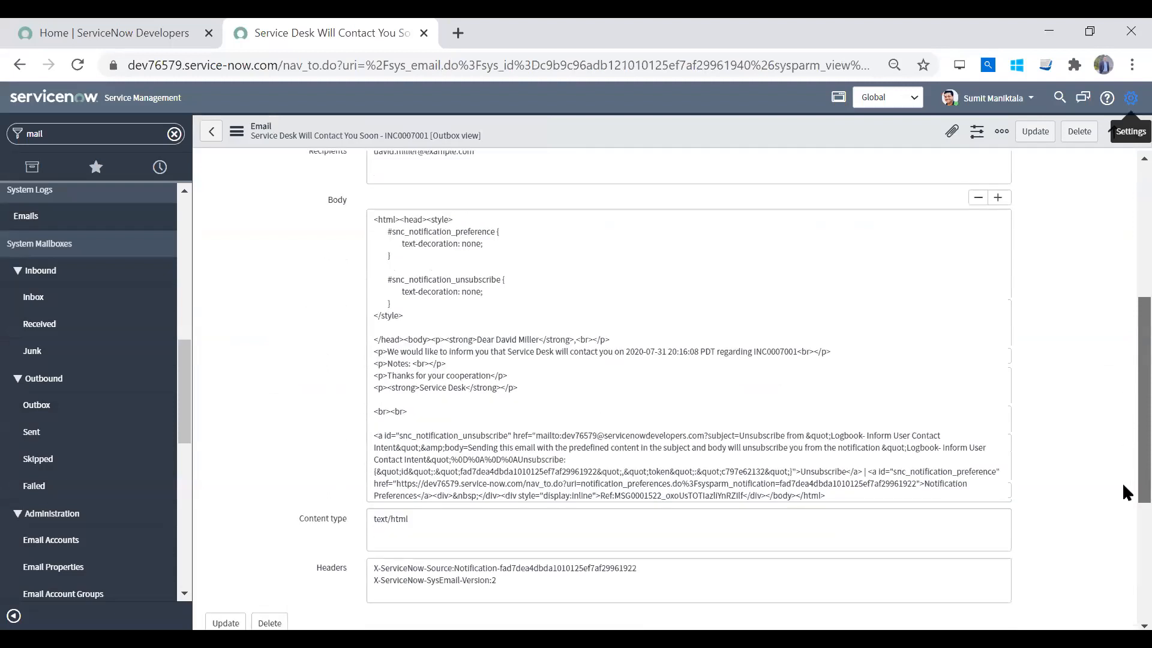
click(235, 460)
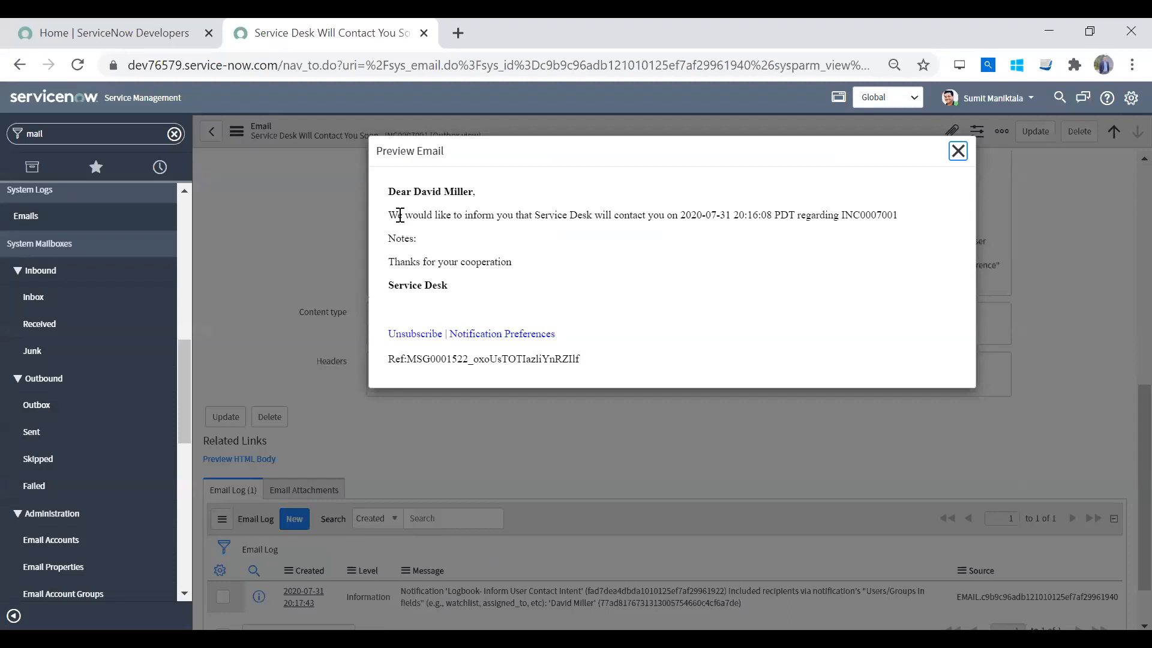
drag(399, 216, 642, 239)
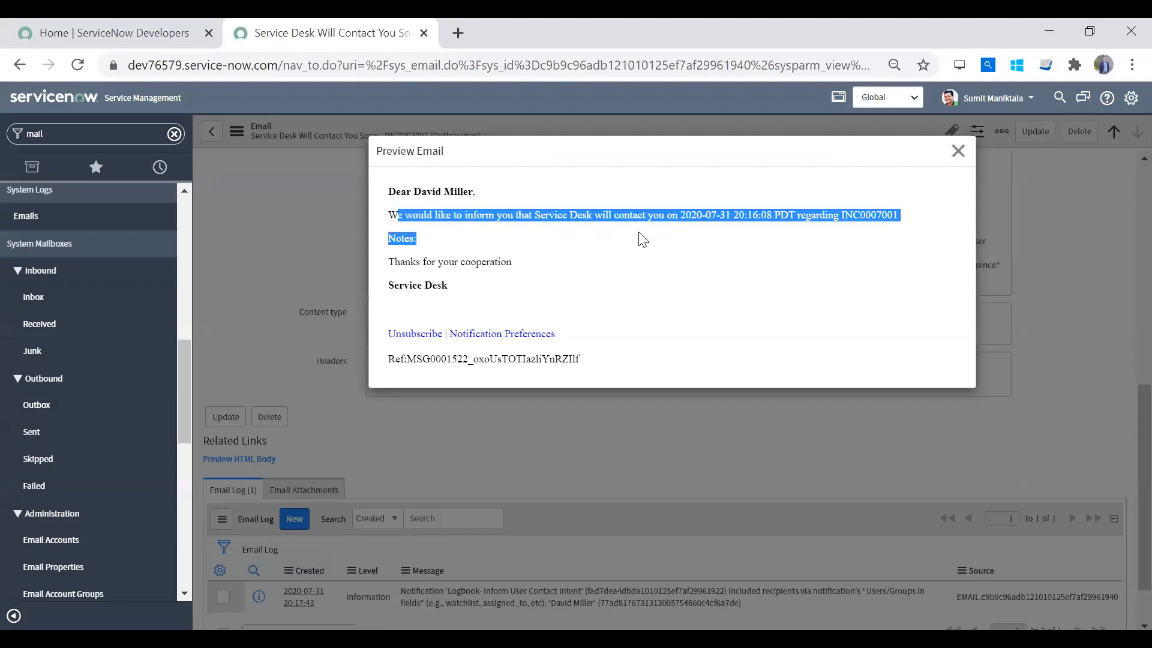
click(678, 219)
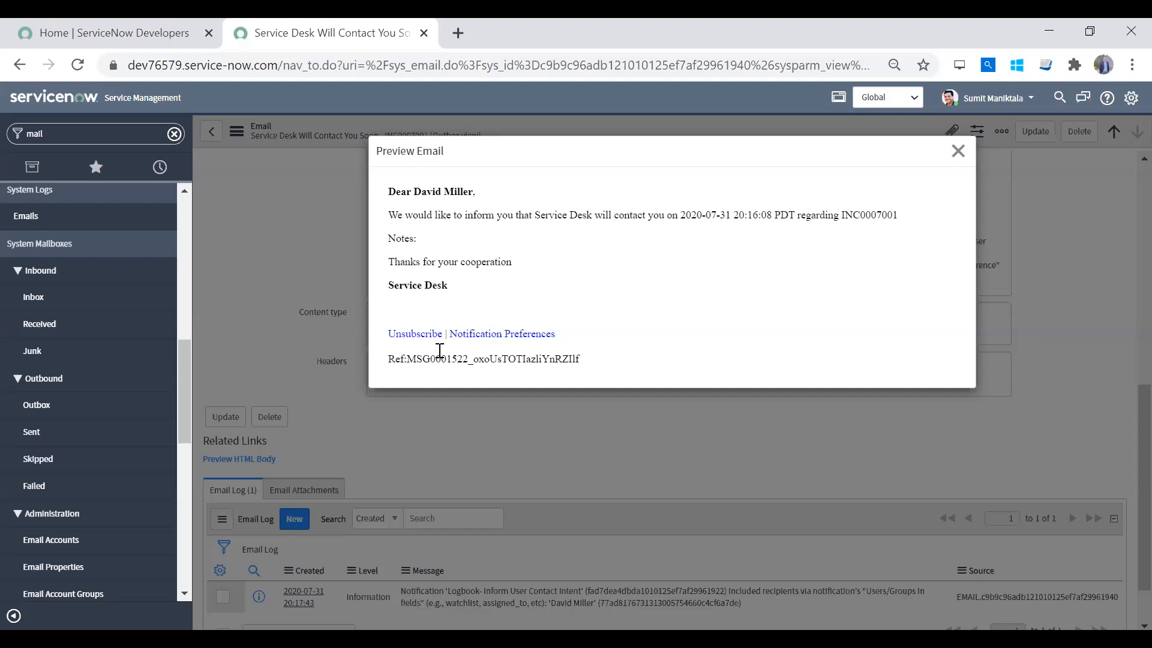
Examine the reference line in the email preview and close the preview
drag(390, 358, 590, 357)
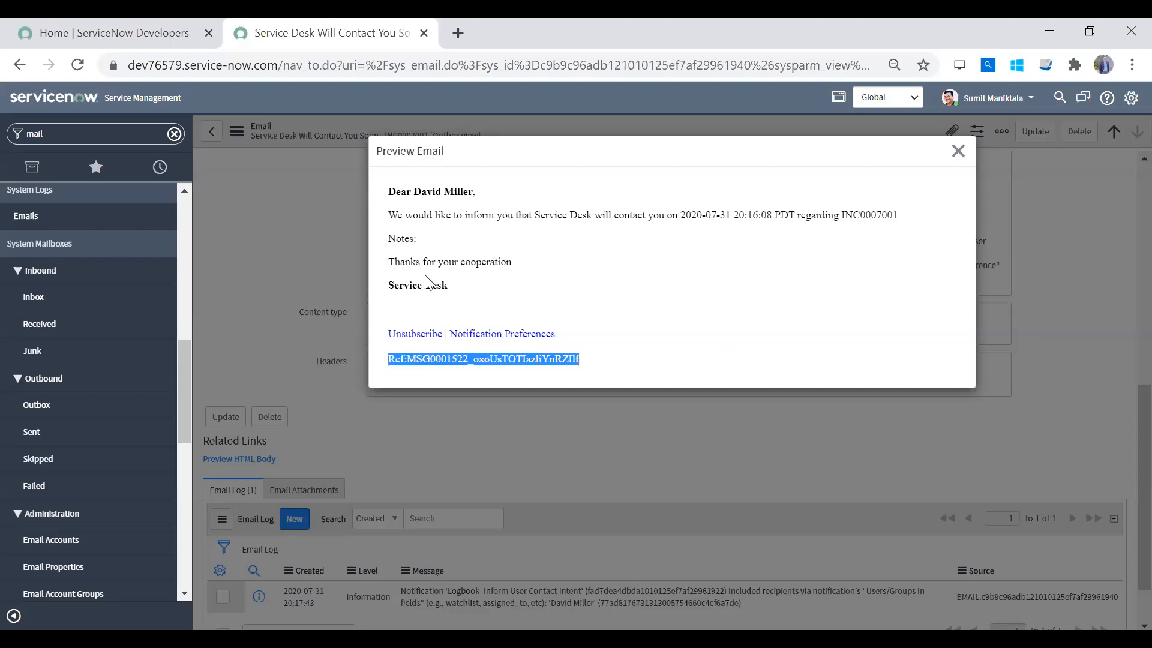
click(387, 373)
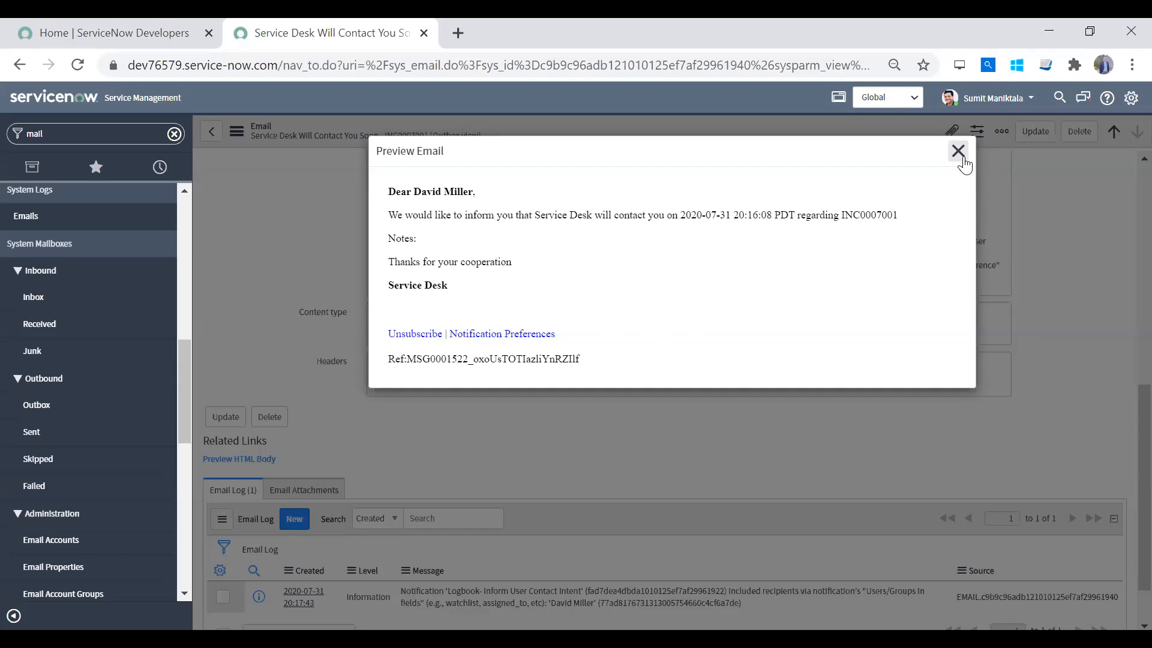
triple_click(437, 359)
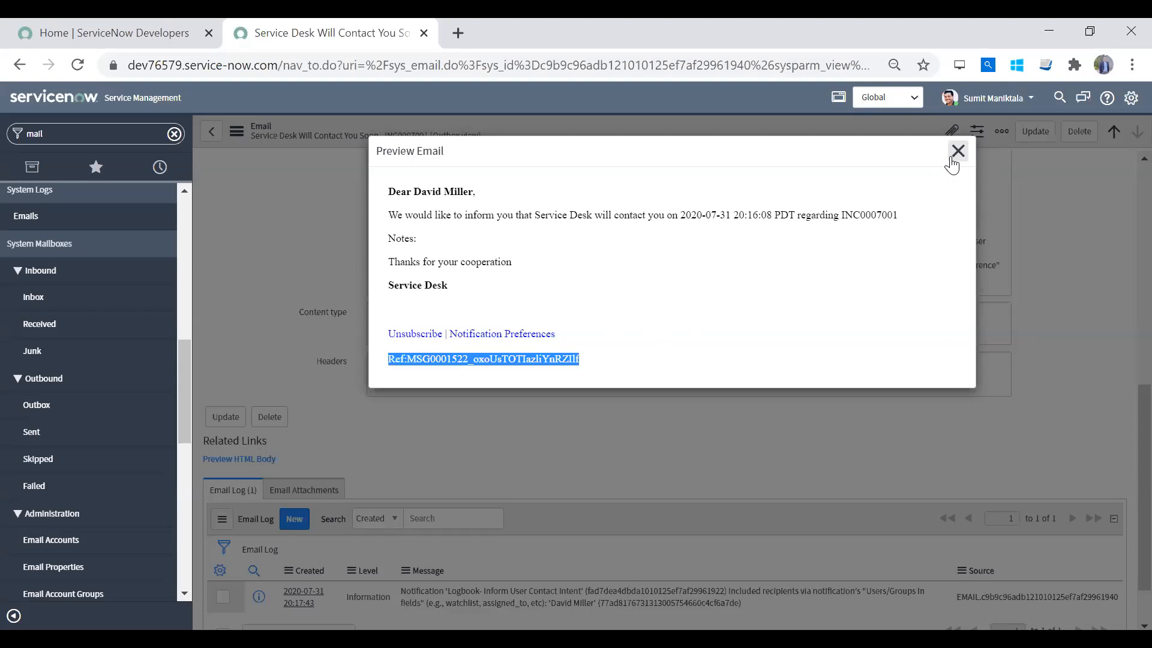
click(571, 355)
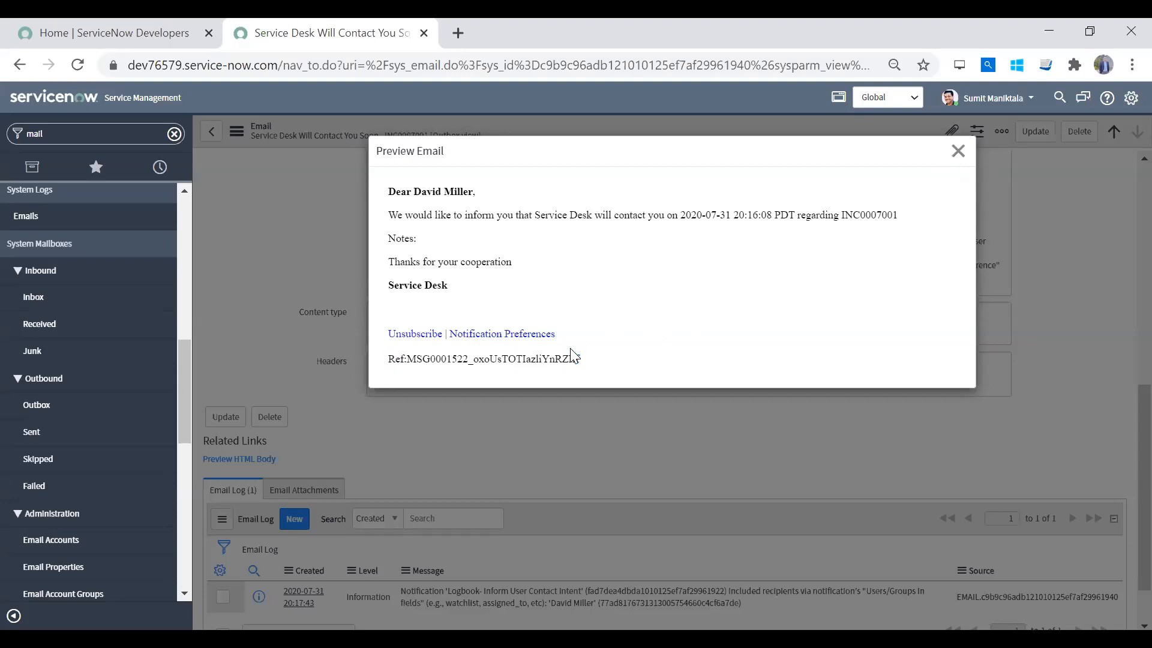
click(958, 151)
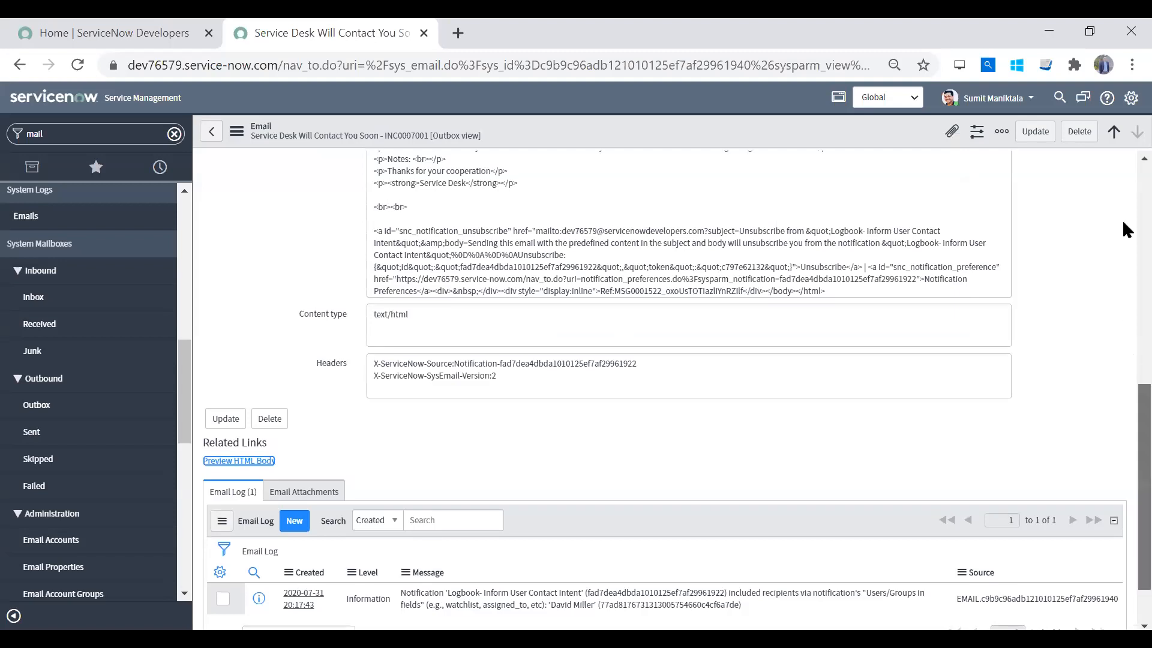
scroll(1124, 230, up, 10)
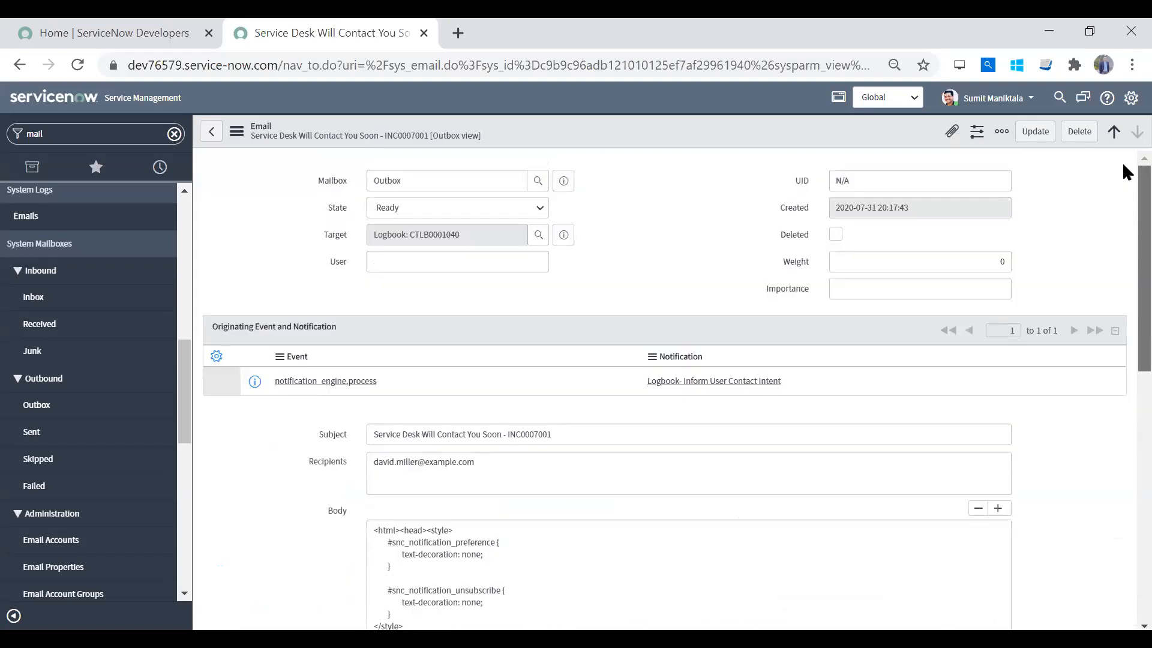
Filter the navigator for "event" and look at the Event Registry list under Performance Analytics
click(174, 134)
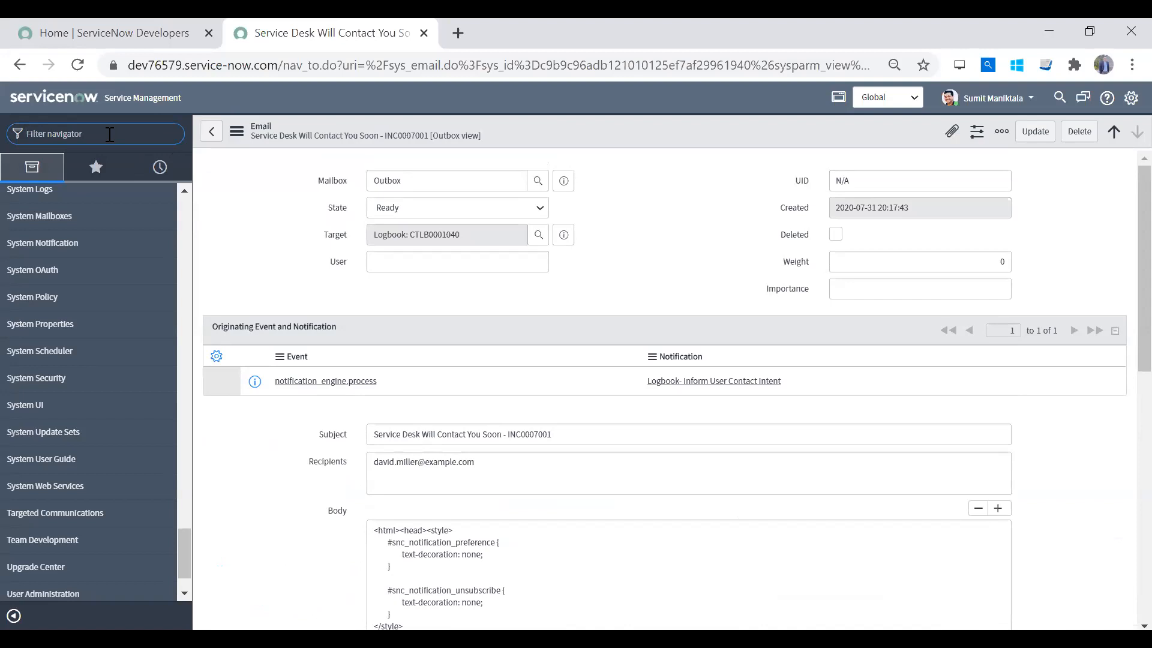
text(event)
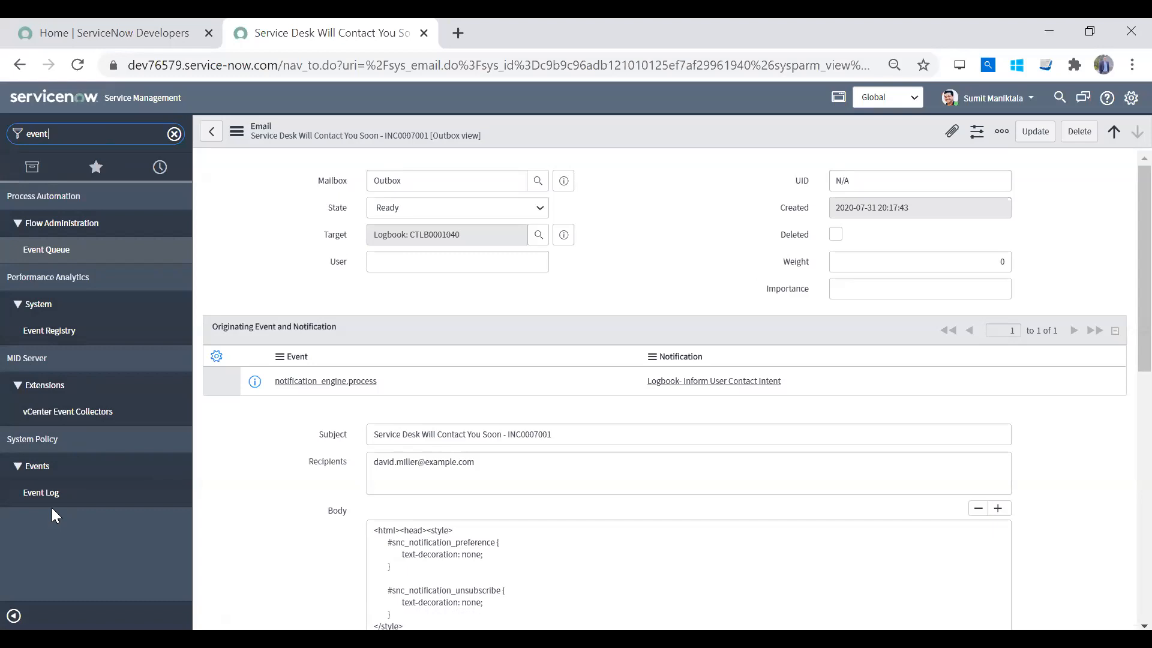
click(84, 333)
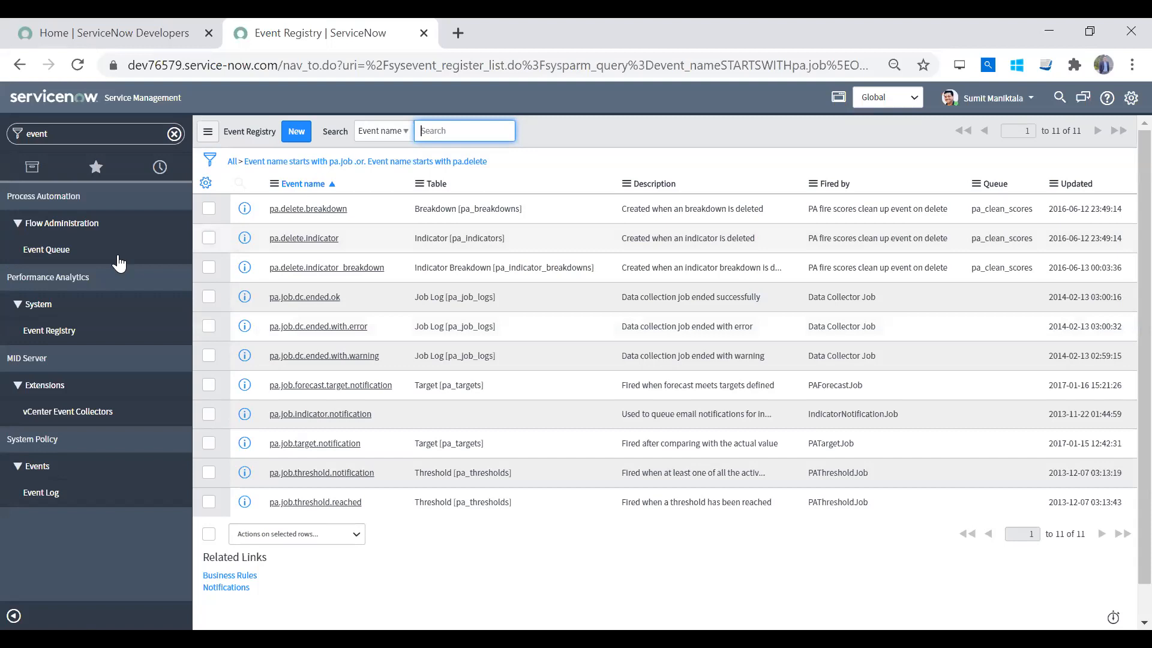
click(66, 327)
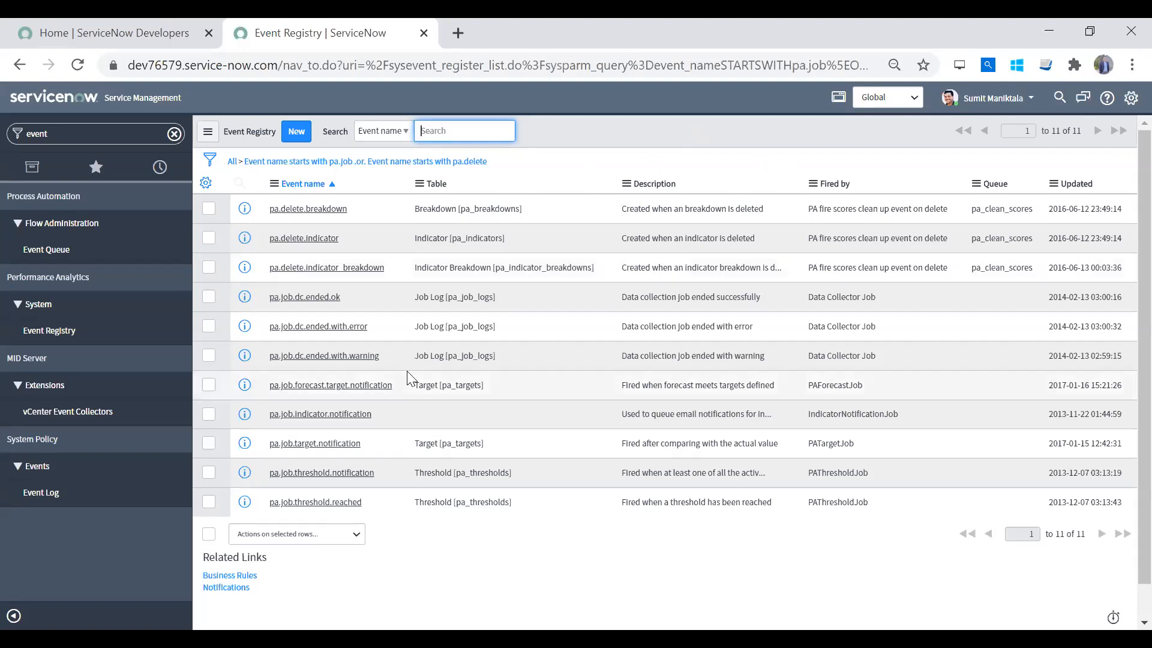
click(466, 384)
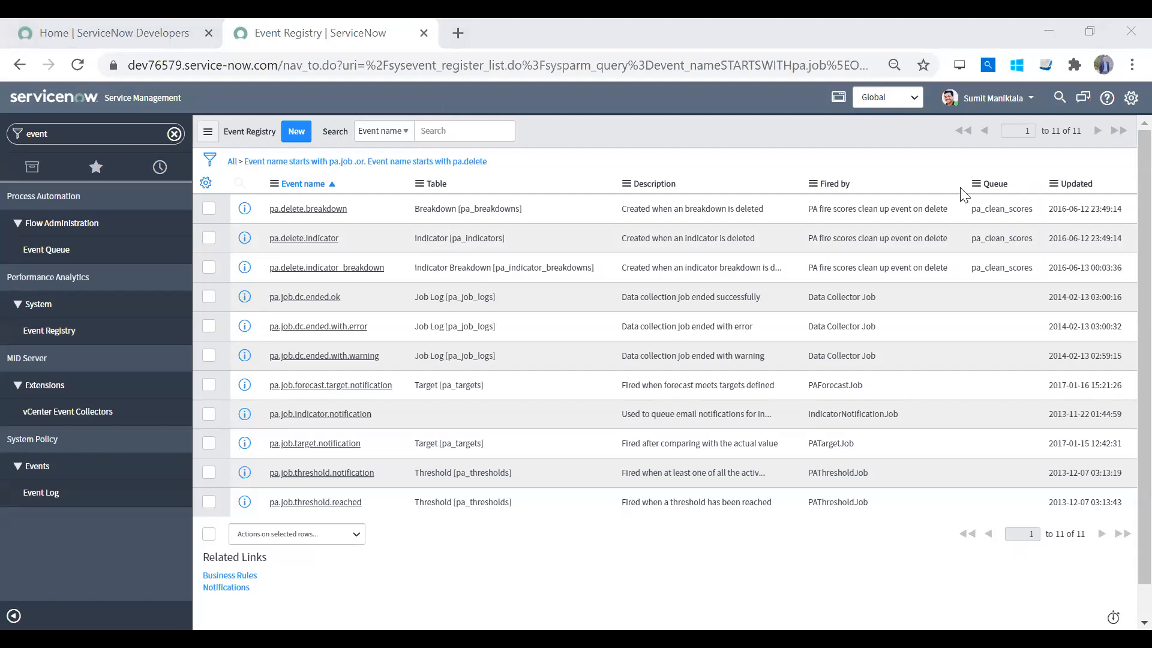
click(686, 238)
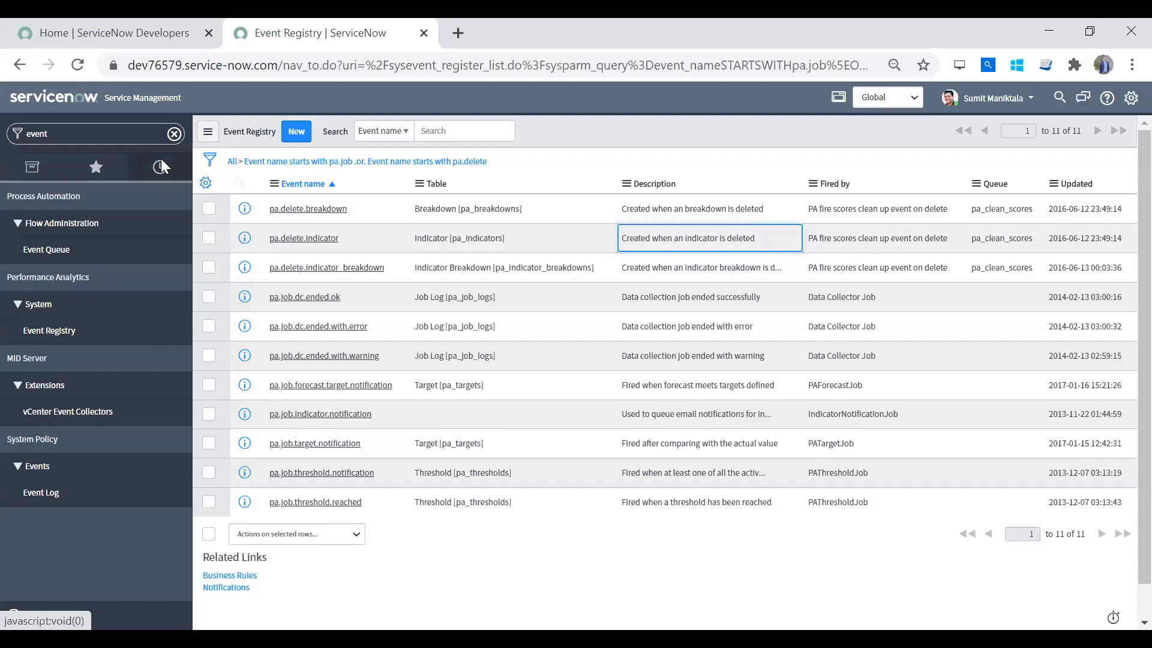
Filter the navigator for "logboo" and open the Logbooks list under Communication Tools
click(124, 129)
text(logobb)
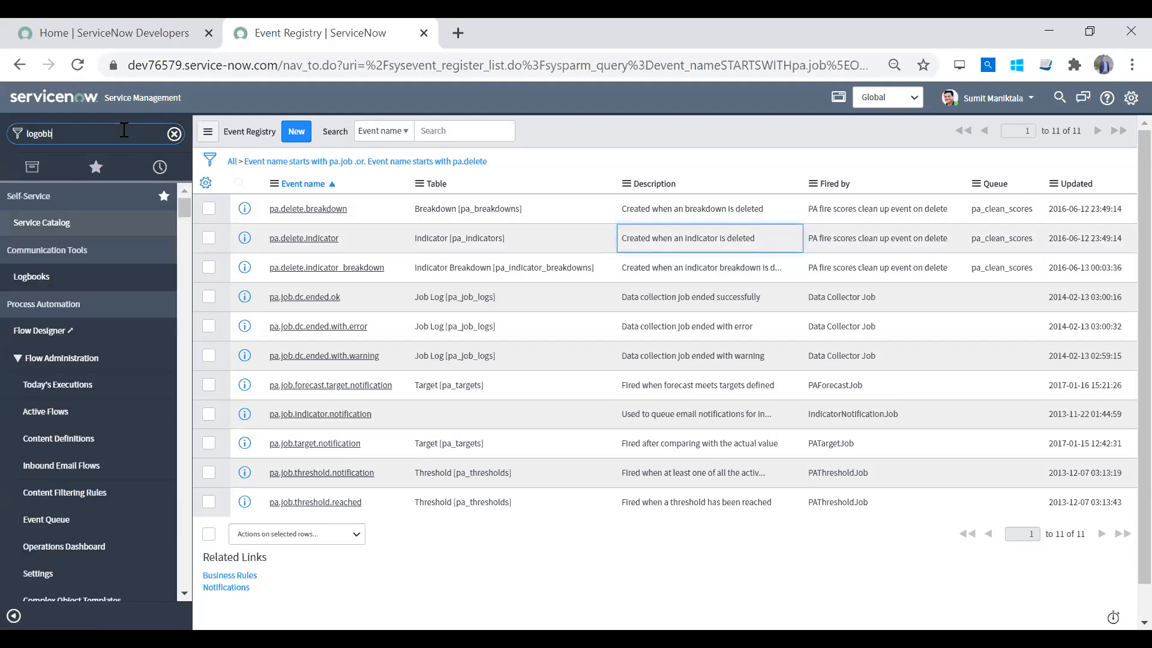
key(BackSpace)
key(BackSpace)
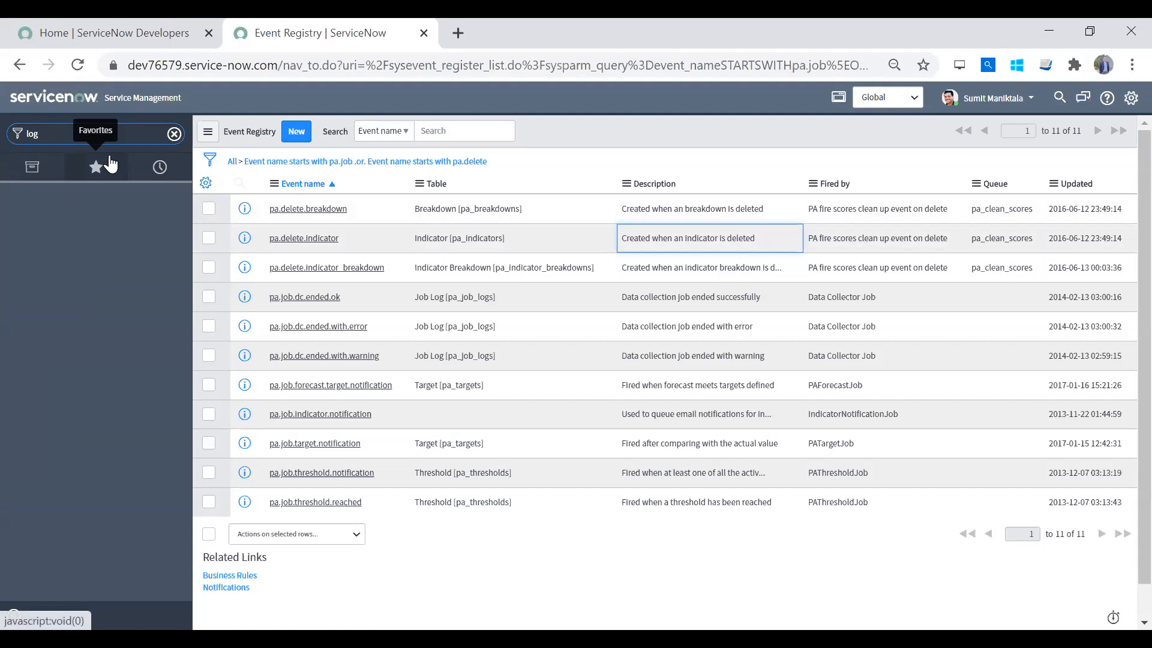
text(boo)
click(75, 223)
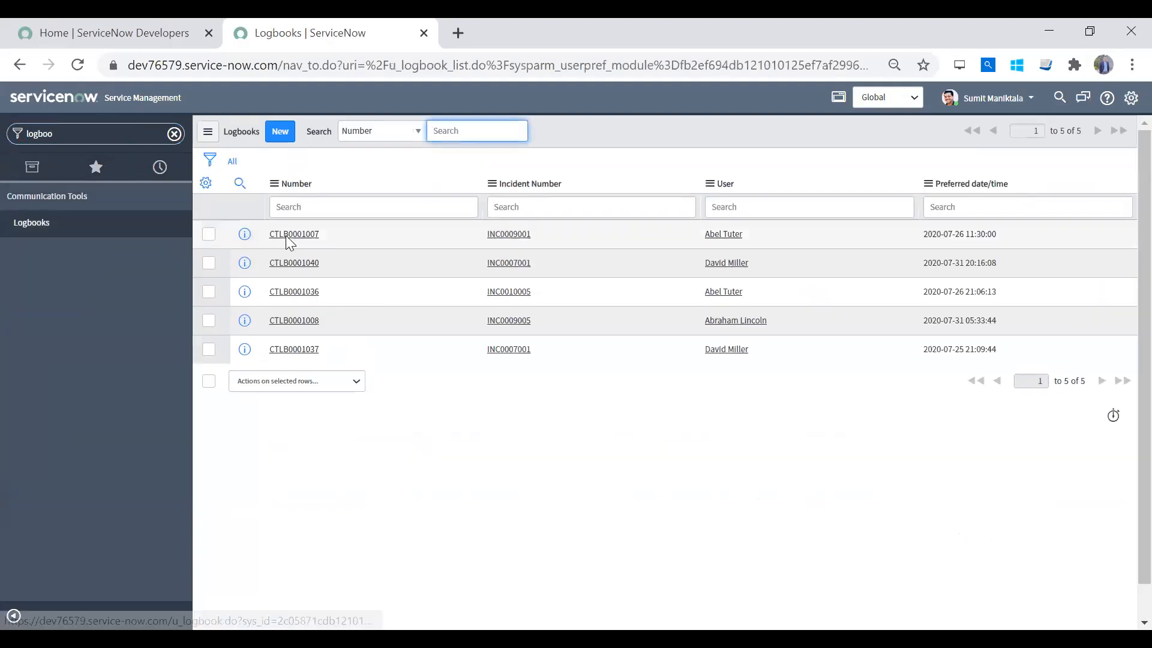
click(280, 132)
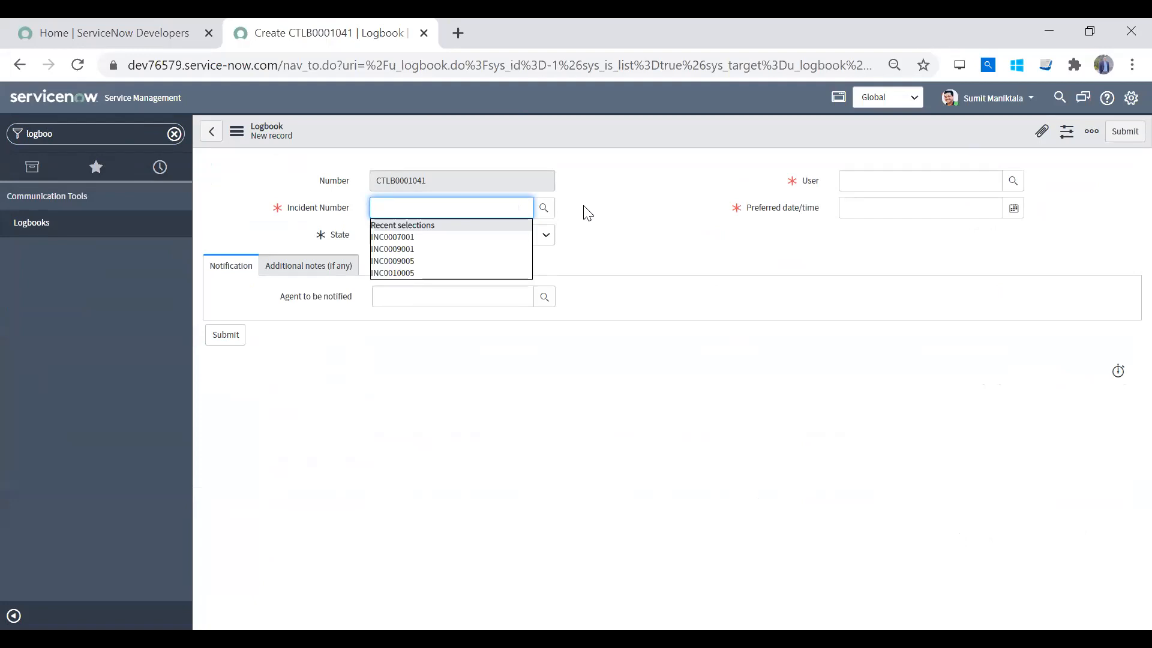
click(490, 238)
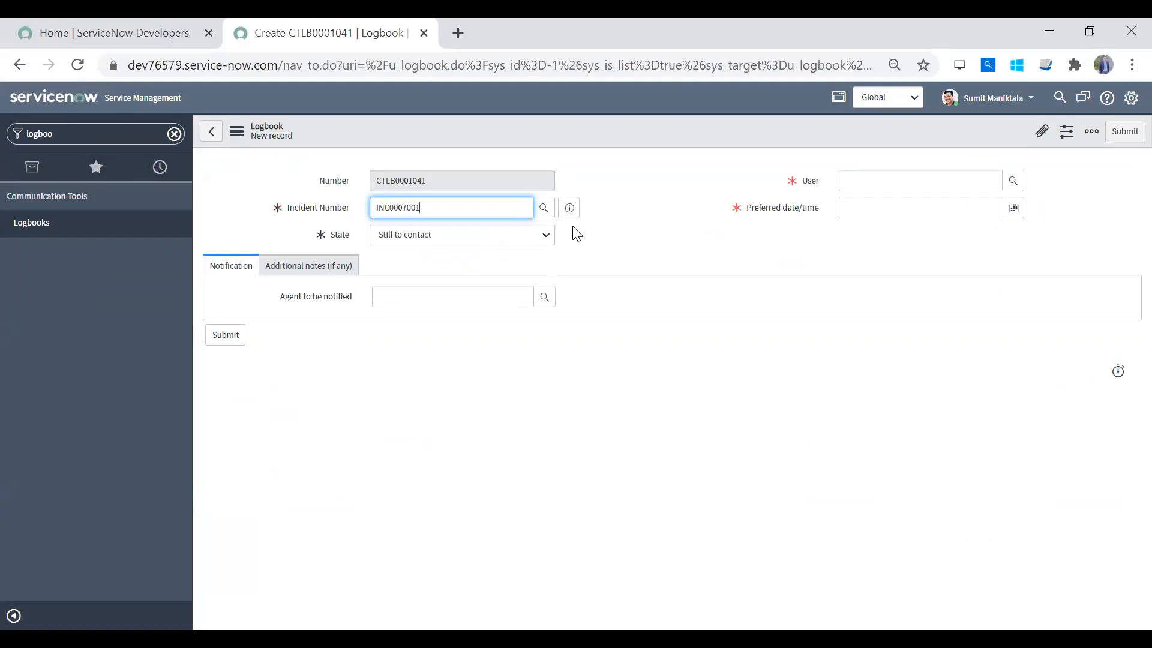
click(1013, 210)
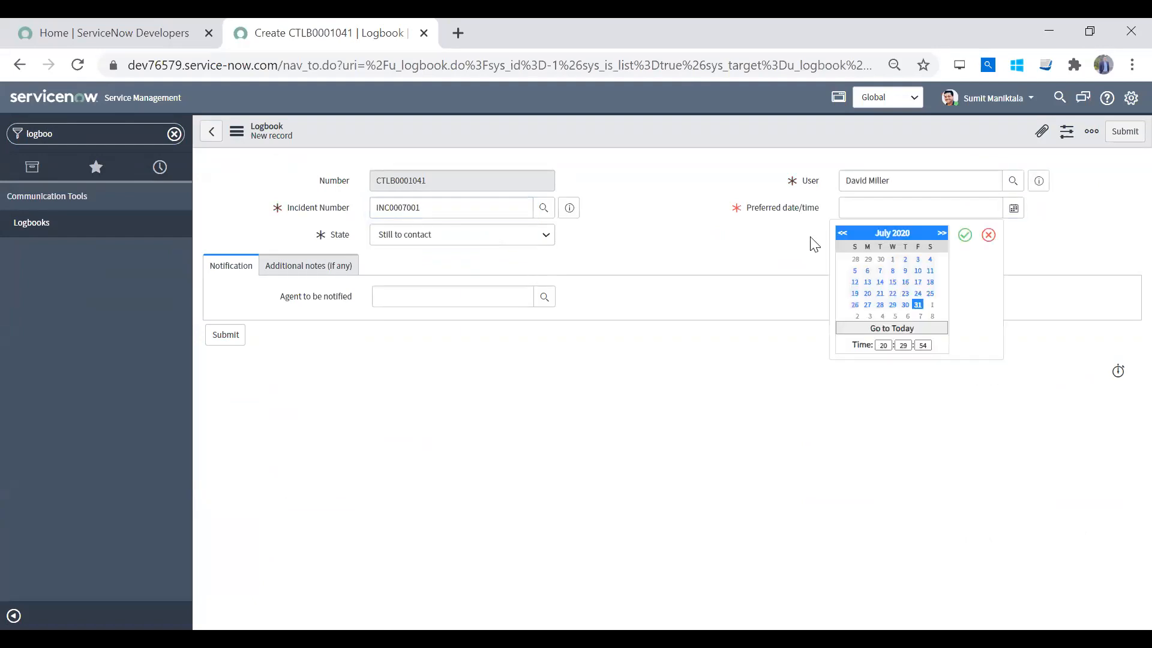
click(964, 235)
right_click(704, 133)
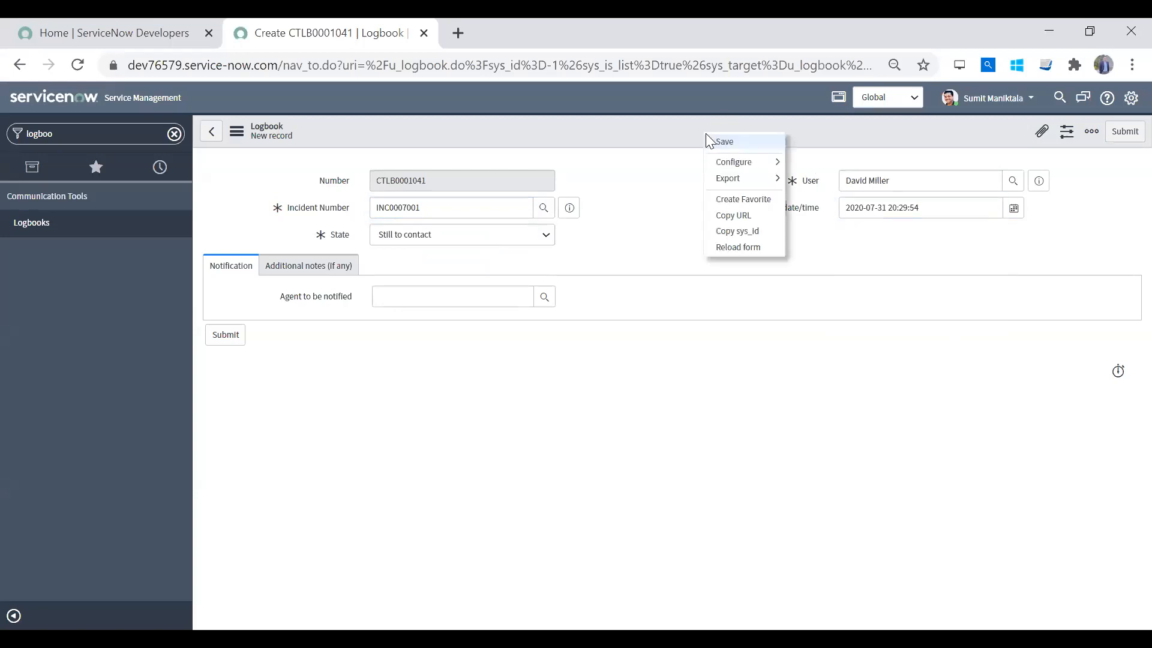
click(714, 142)
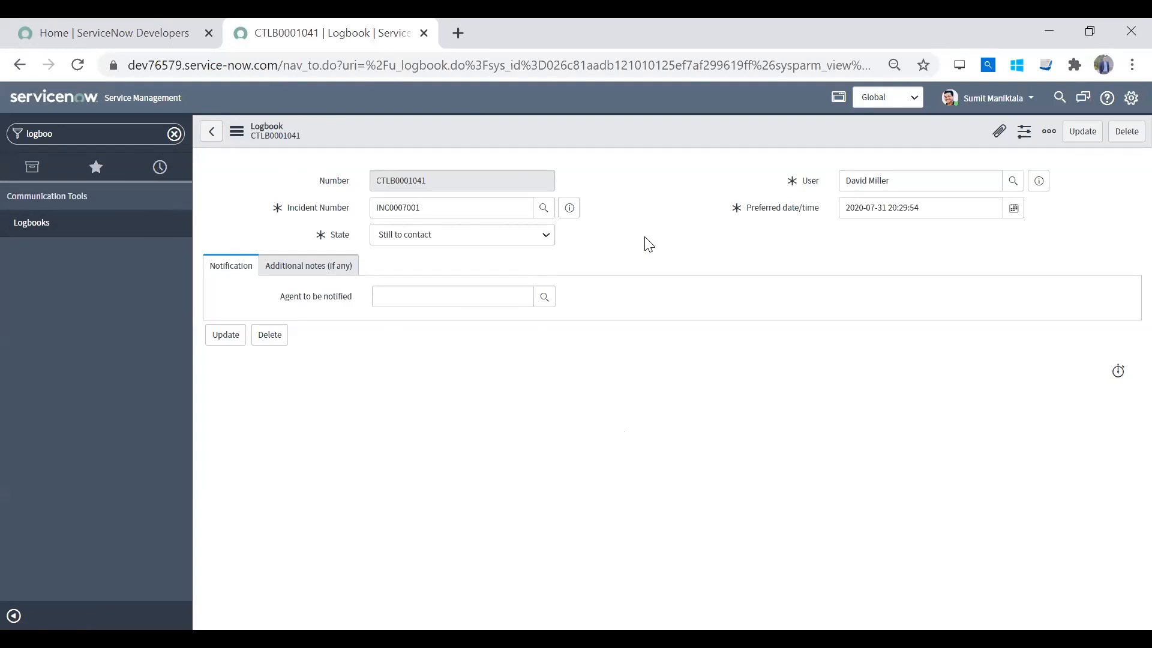
Review the incident number, user and preferred date/time fields of the saved logbook record
click(478, 205)
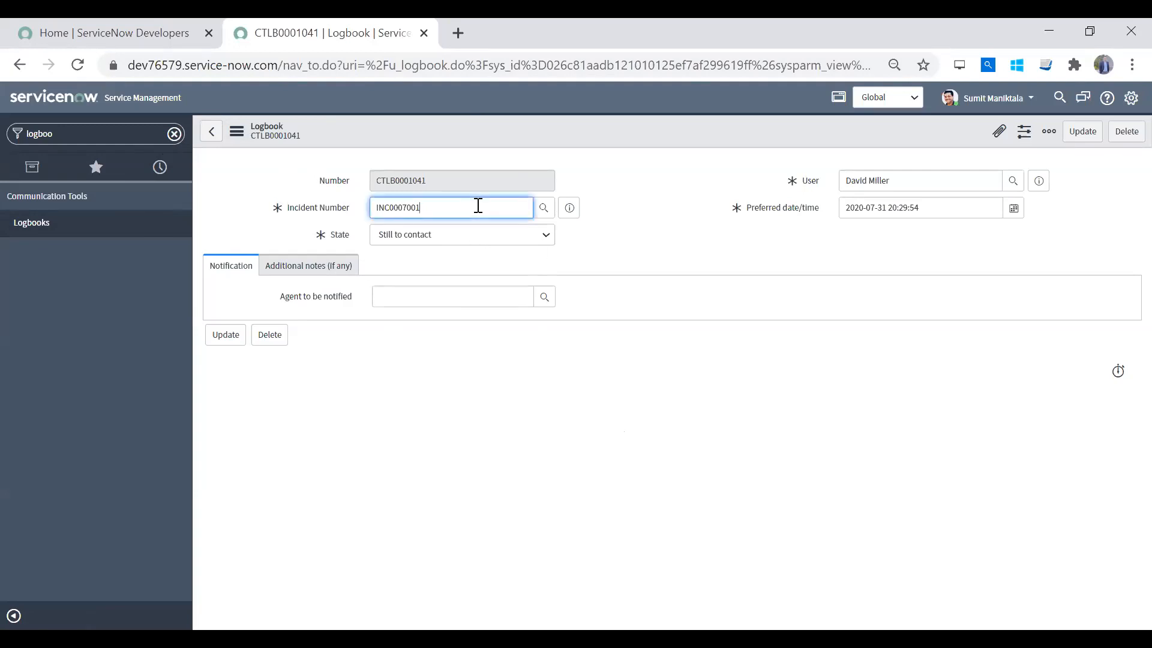
click(931, 187)
click(938, 208)
click(917, 175)
click(479, 204)
Filter the navigator for "event" and open the Event Registry list
click(95, 128)
text(event)
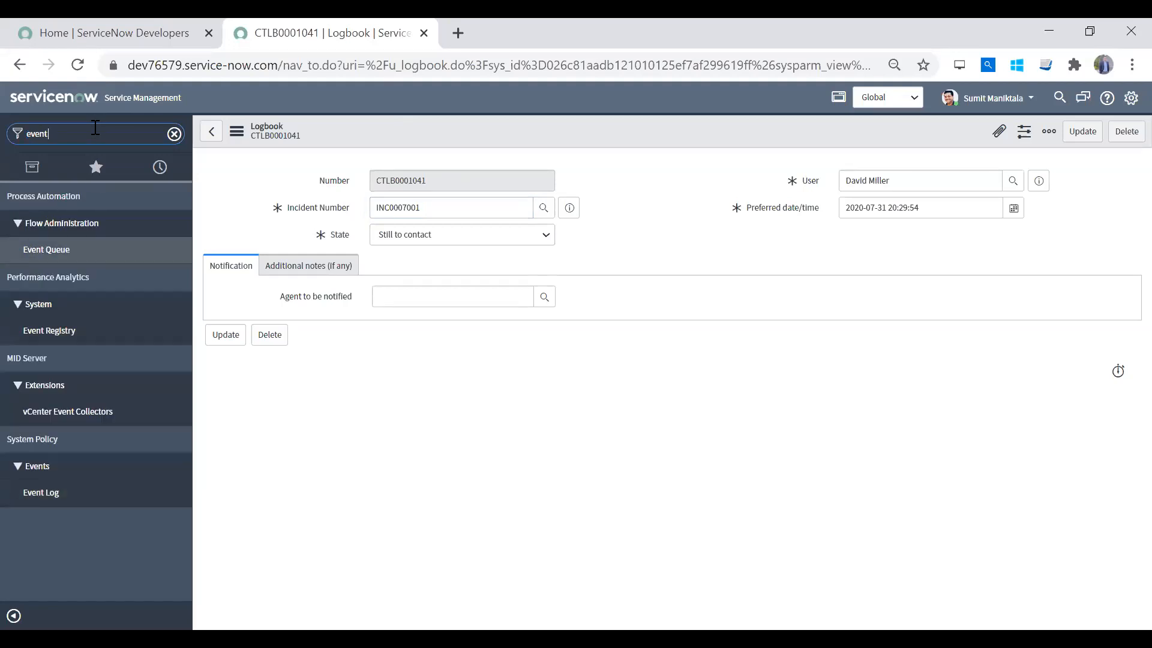
click(72, 330)
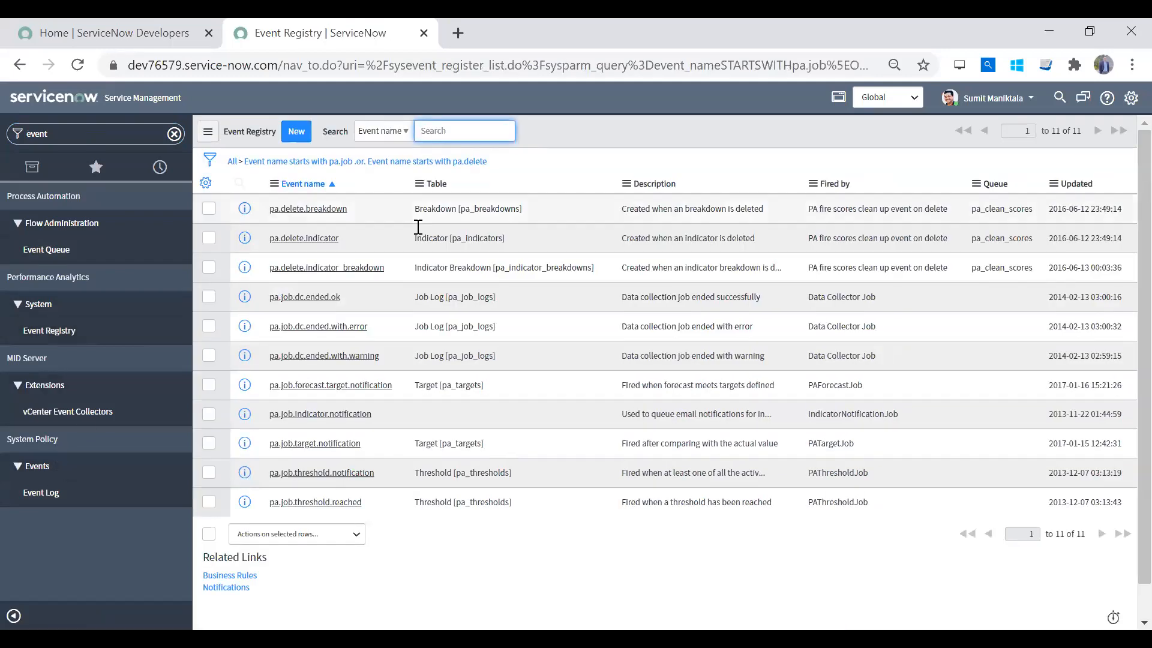
click(476, 265)
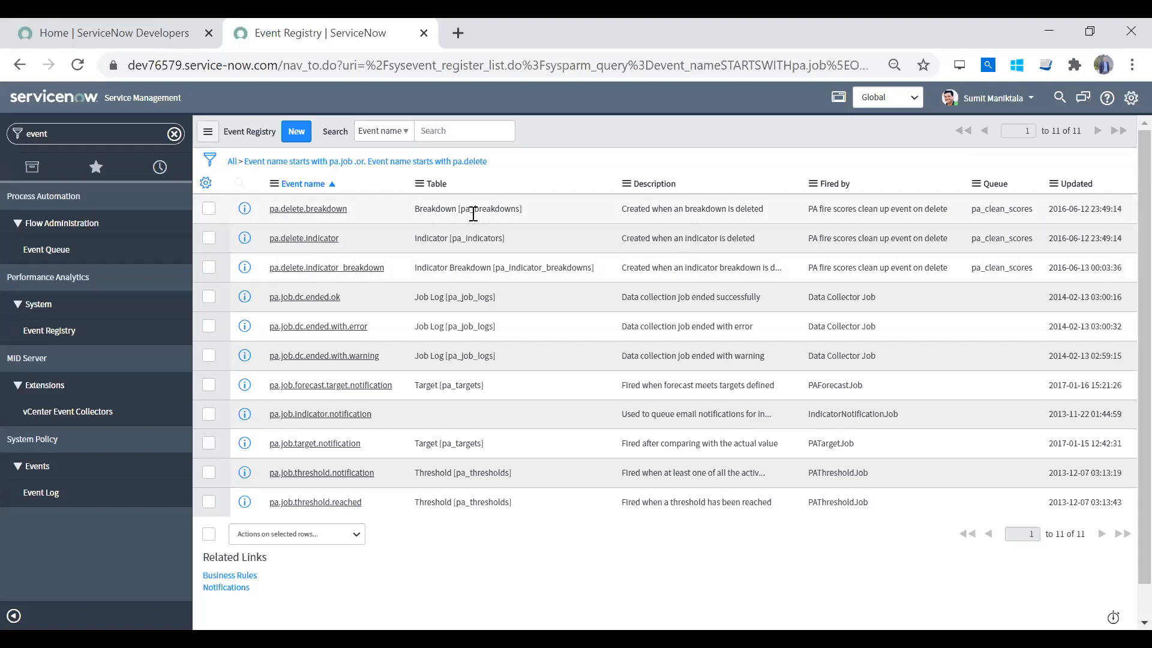
Start a new event registration and enter "communication.logbook." as the beginning of the event name
click(295, 136)
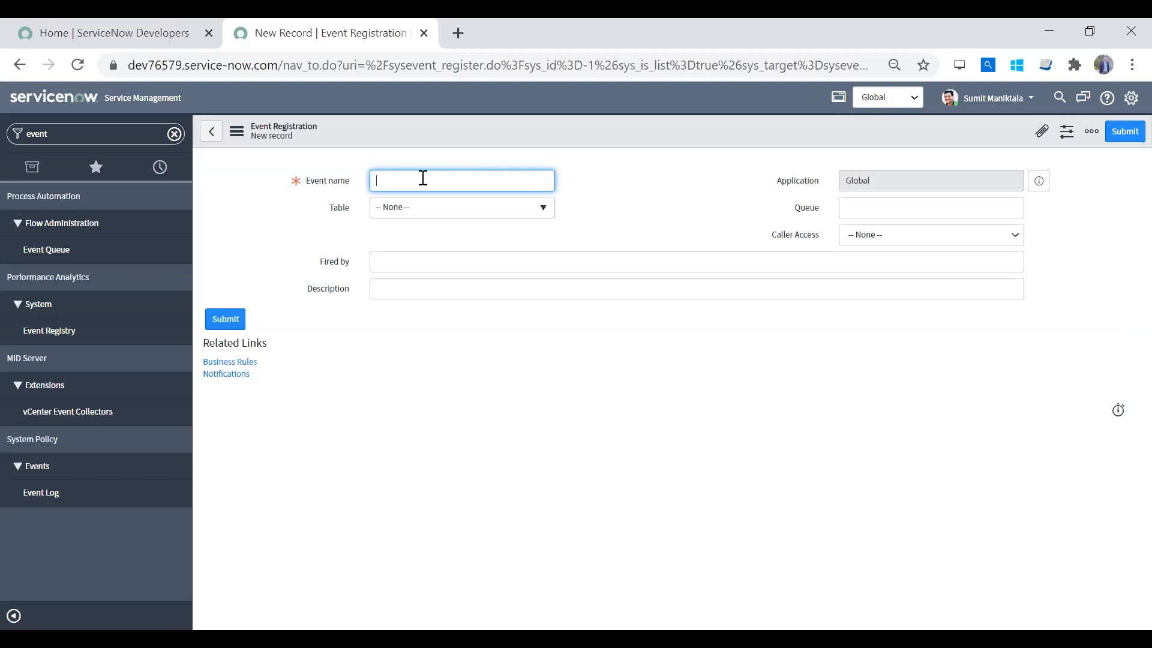
text(communication.logbook.)
double_click(408, 175)
double_click(455, 181)
double_click(406, 180)
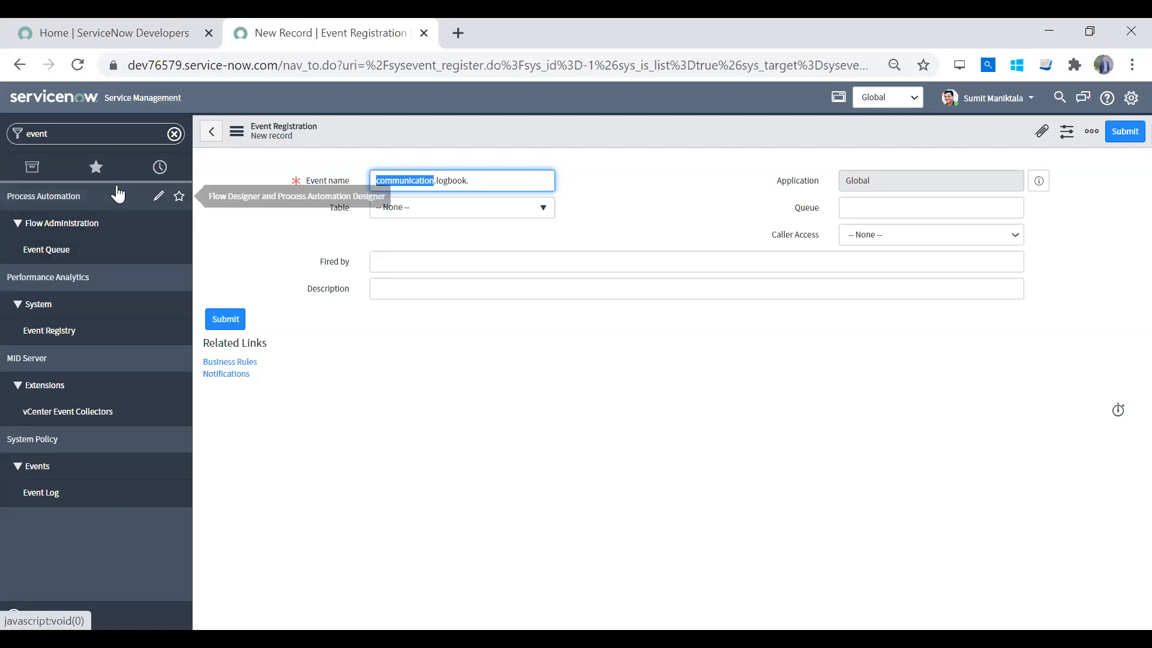
click(461, 181)
key(ctrl+a)
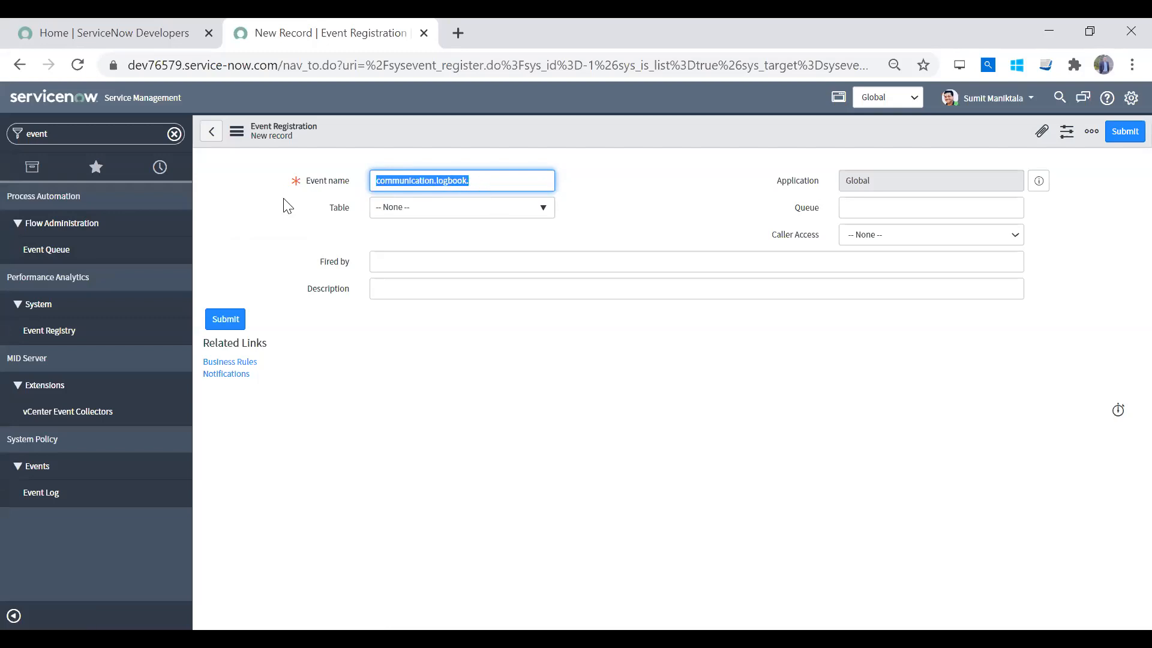
Complete the event name as "communication.logbook.inform.agent.appt"
click(498, 181)
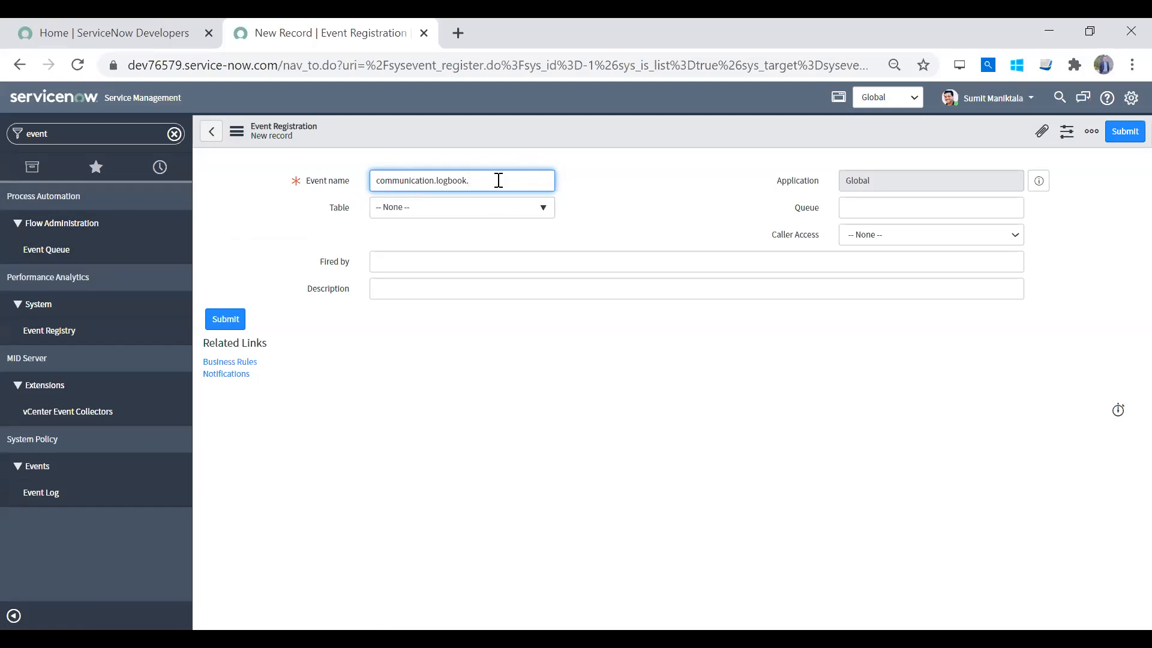
text(Inform.agent)
text(.appt)
drag(547, 180, 280, 203)
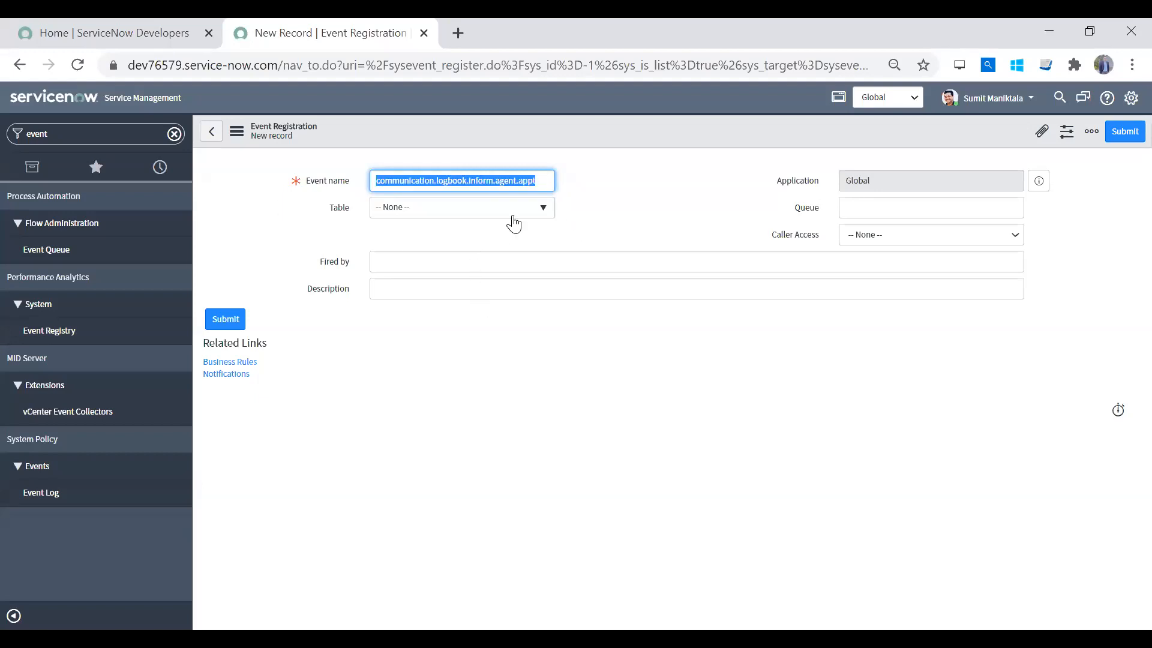
double_click(405, 183)
click(455, 183)
double_click(455, 183)
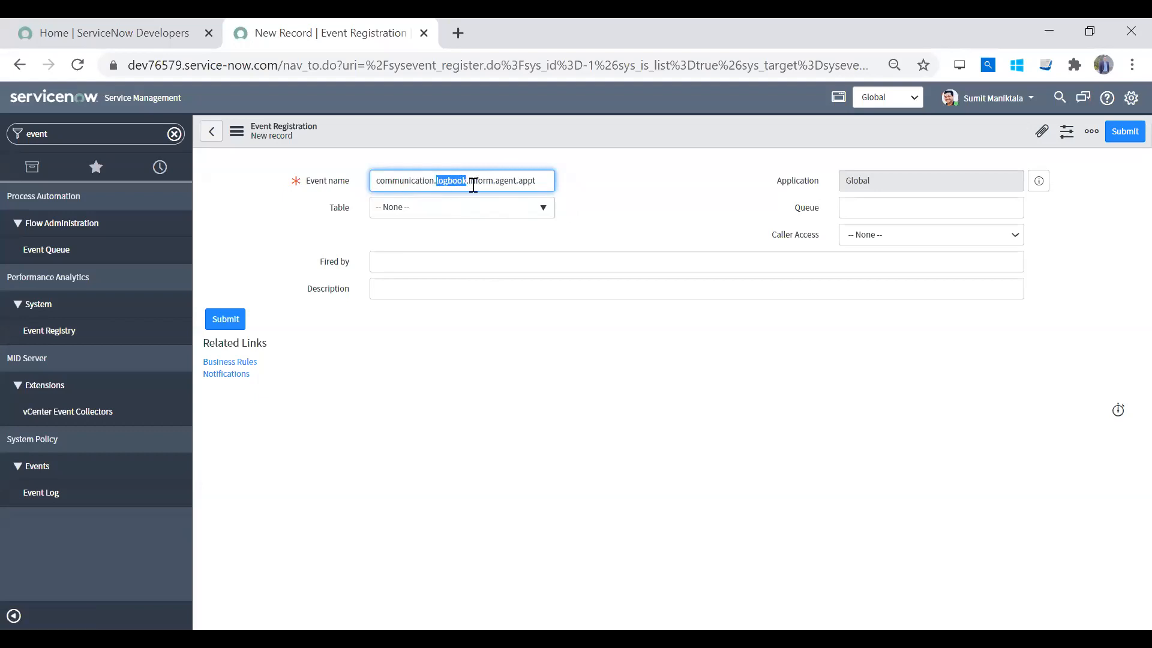
double_click(474, 182)
double_click(504, 180)
click(519, 181)
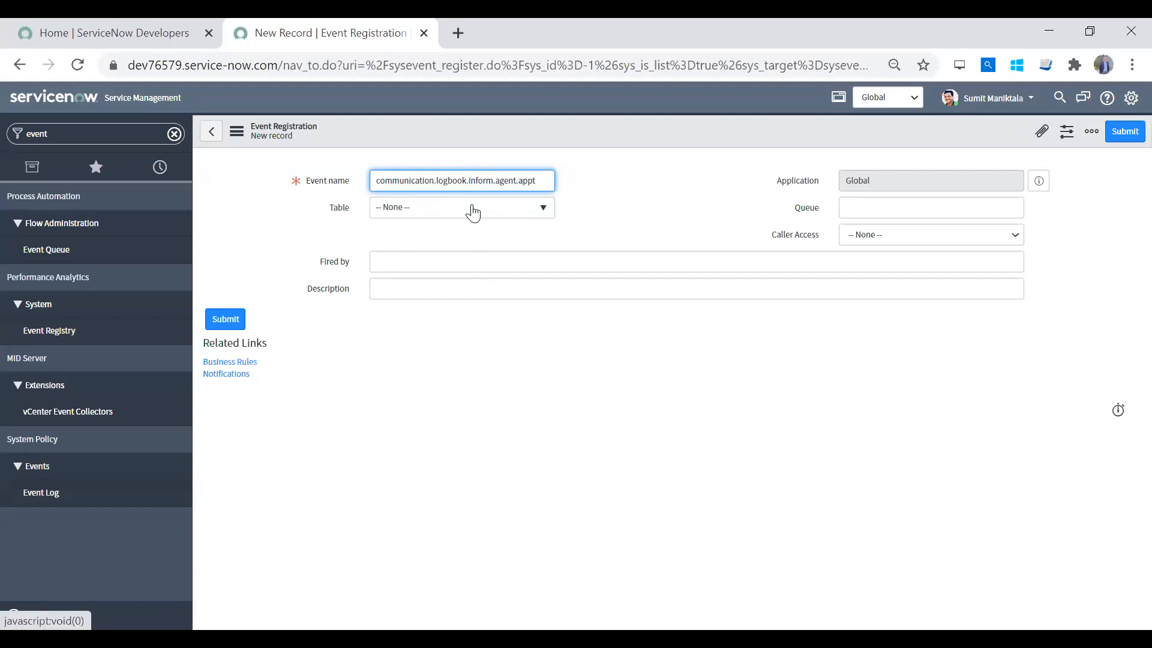
Enter "This event will be used to trigger reminder email to agent" as the description of the event registration
click(407, 291)
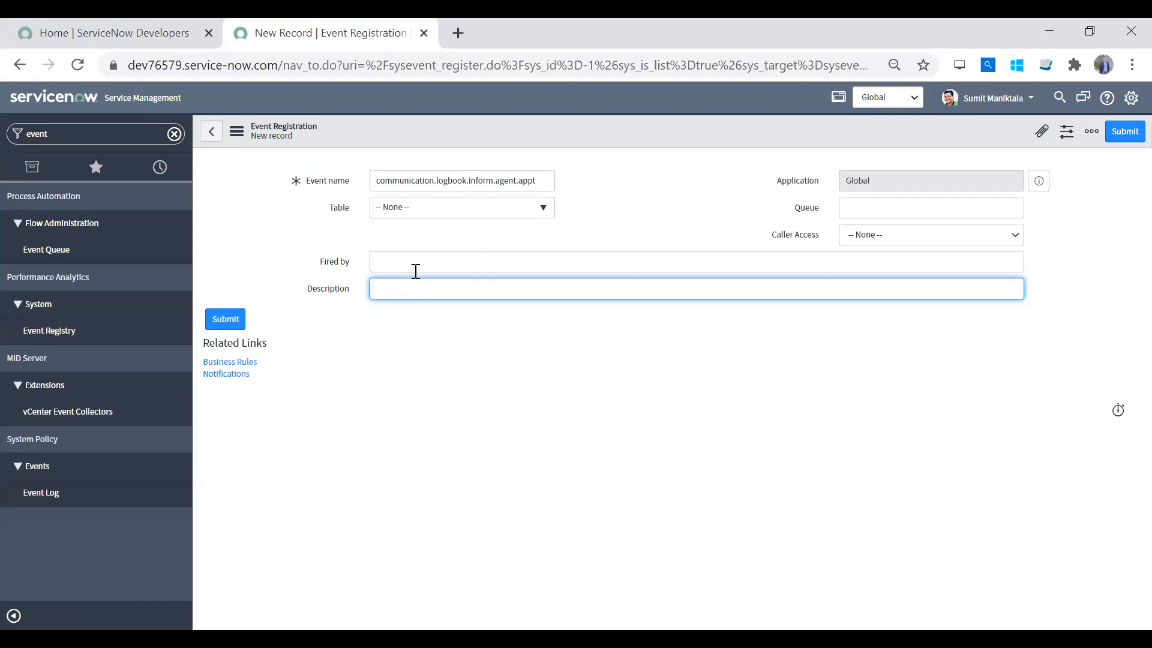
text(This event will be used to trigg)
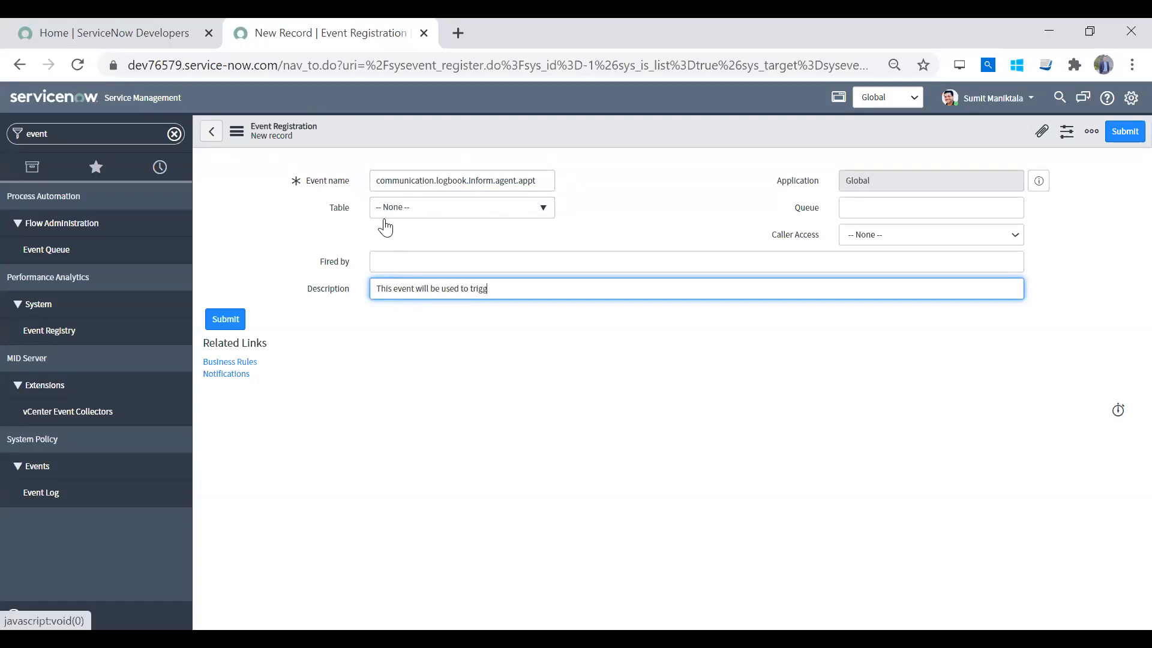
text(er reminder email to agent for communicatio)
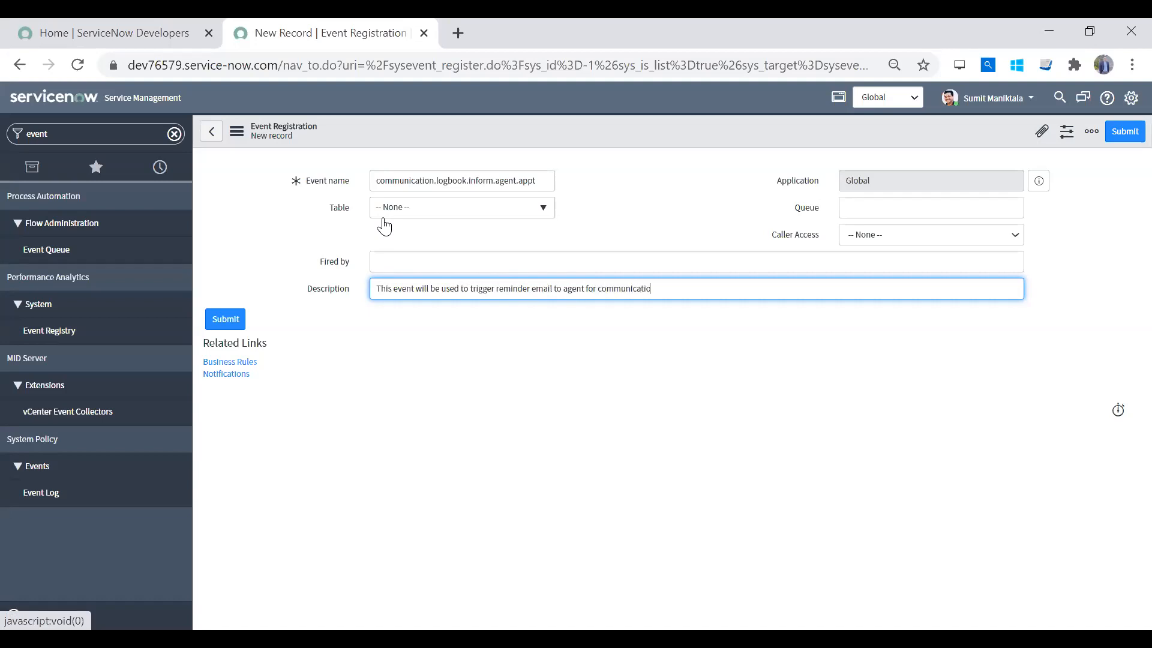
text(n)
key(ctrl+shift+Left)
key(ctrl+shift+Left)
key(BackSpace)
key(BackSpace)
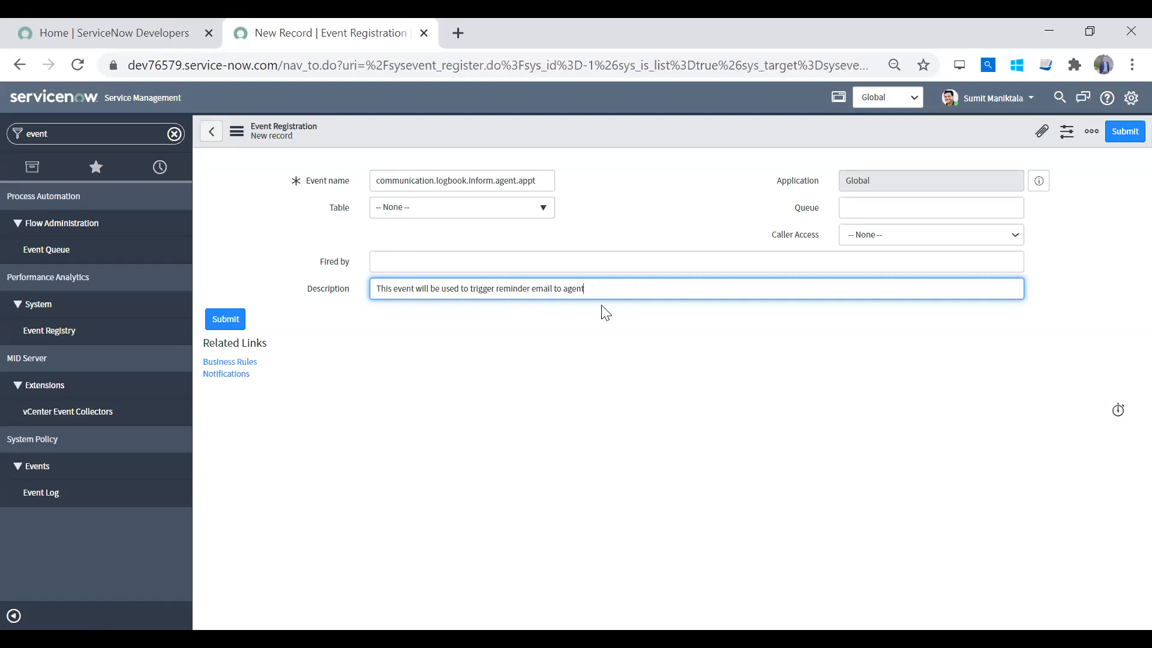
click(481, 214)
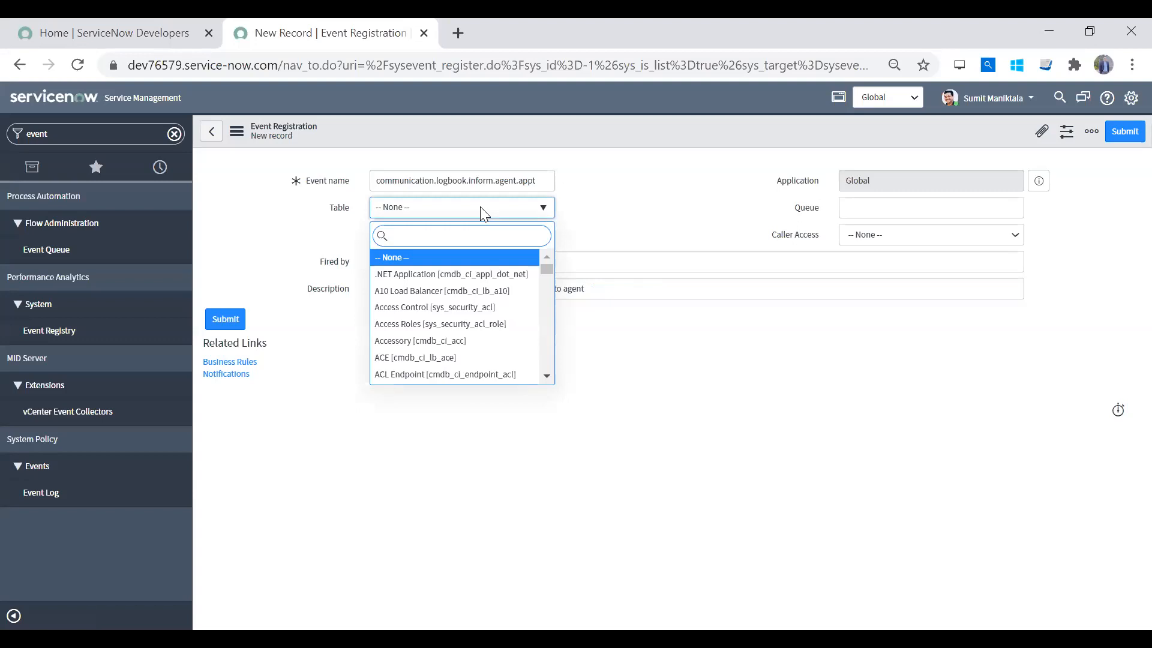
text(commun)
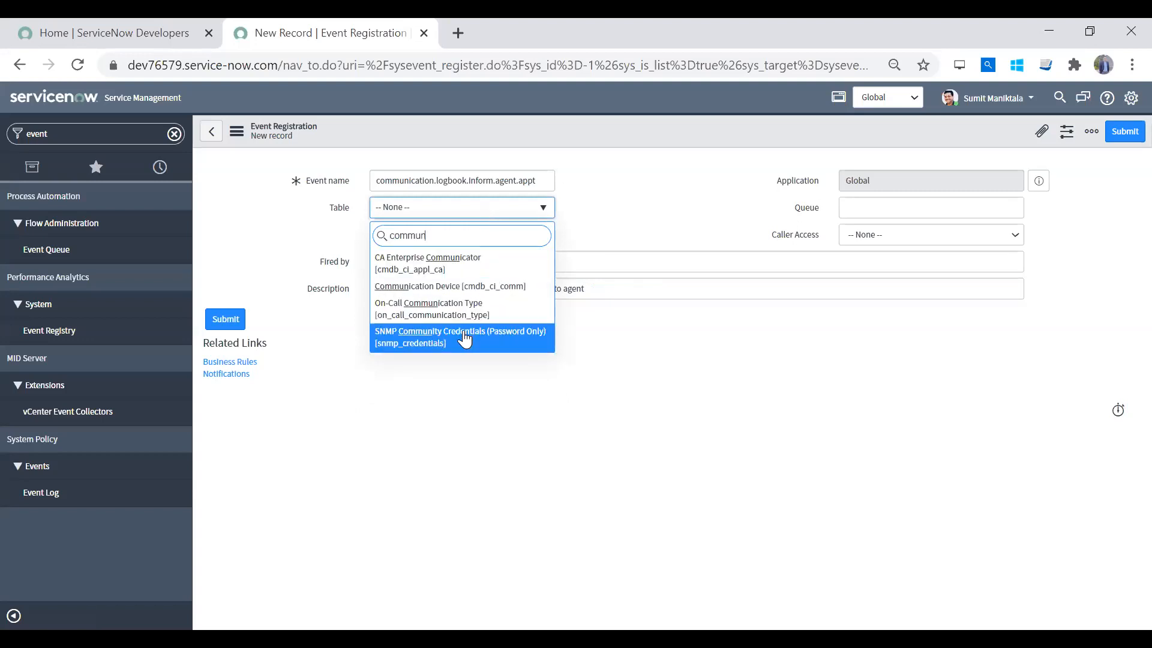
click(173, 133)
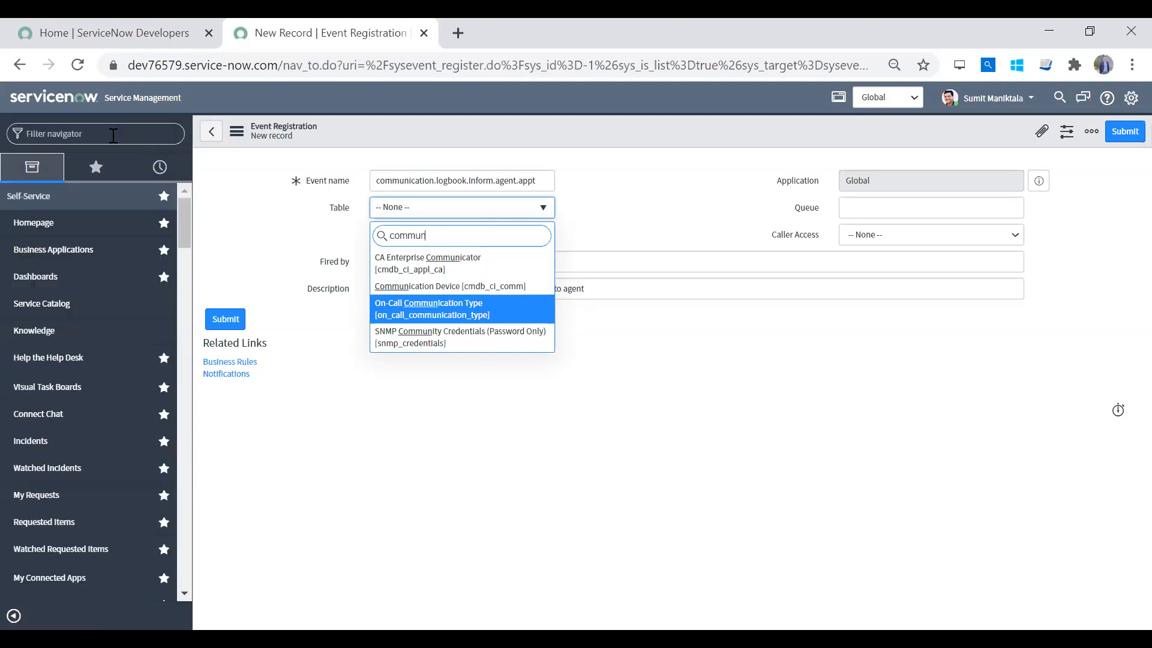
text(communa)
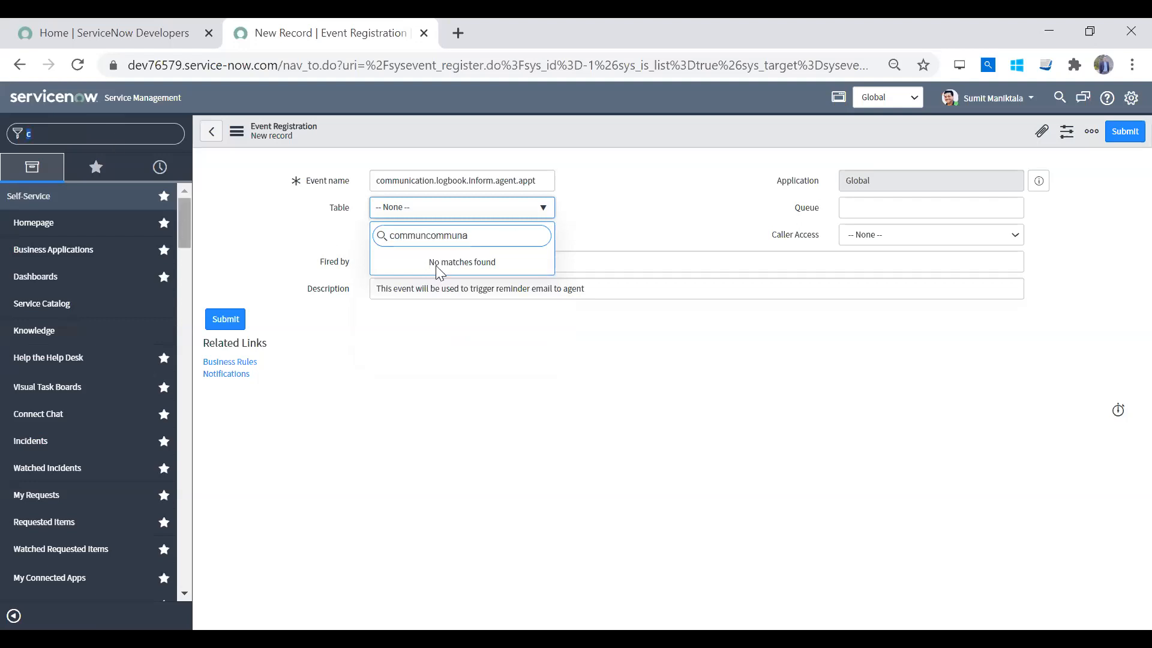
drag(453, 238, 156, 166)
key(BackSpace)
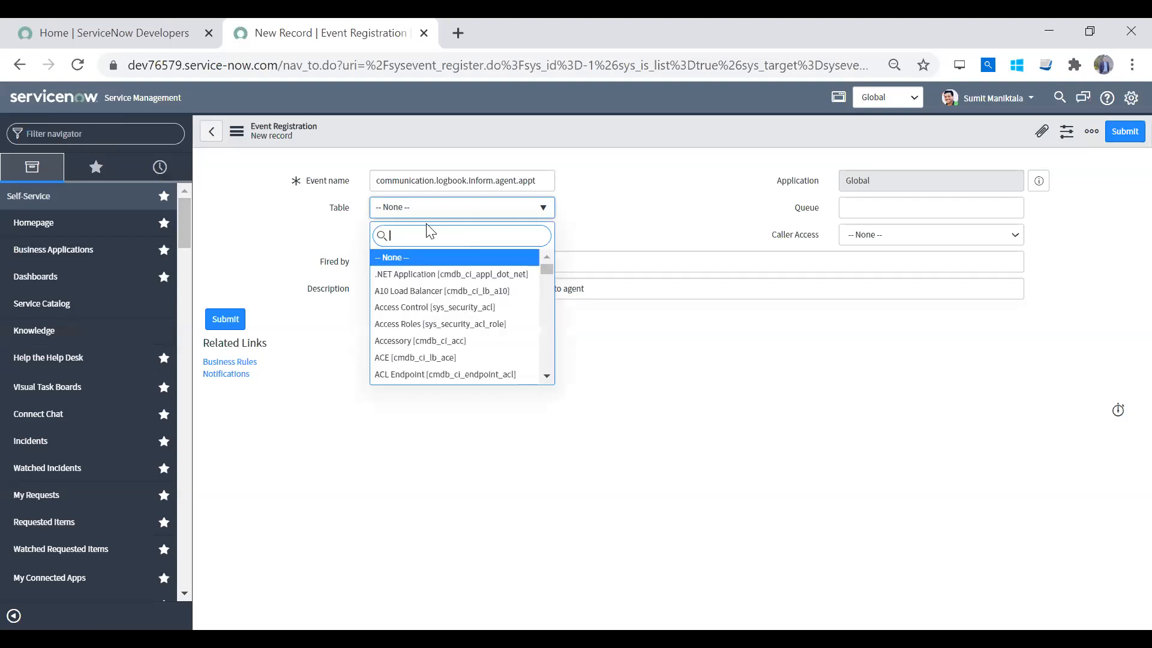
click(615, 231)
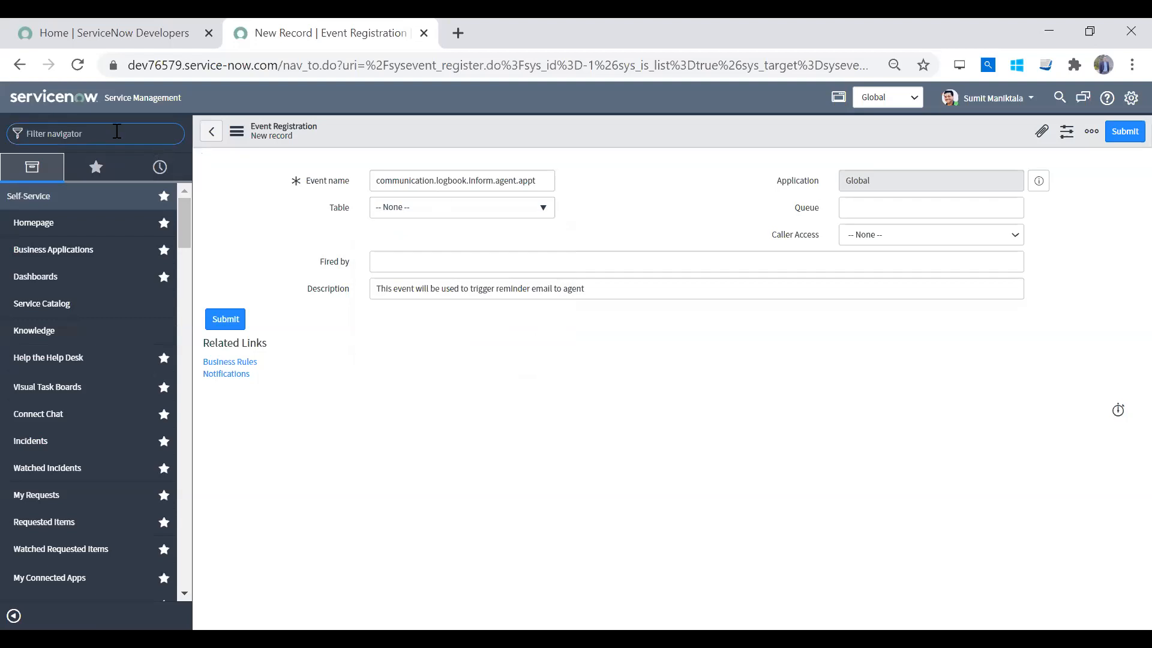
Filter the navigator for "communication" and set the event registration's table to Logbook [u_logbook]
text(communica)
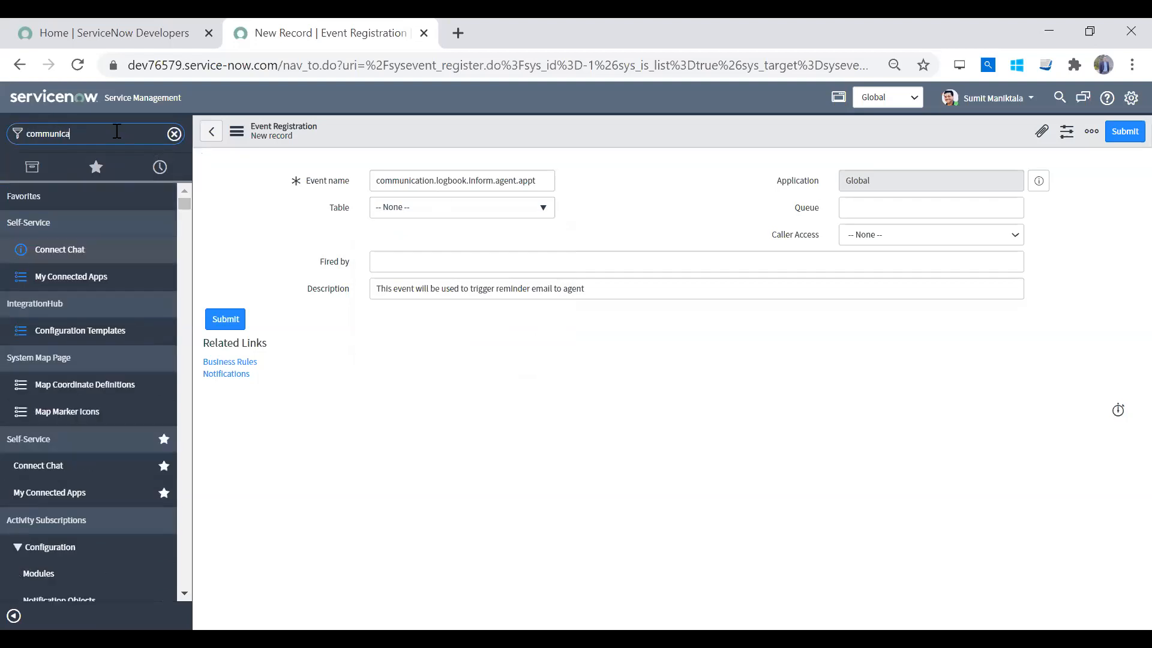
text(tion)
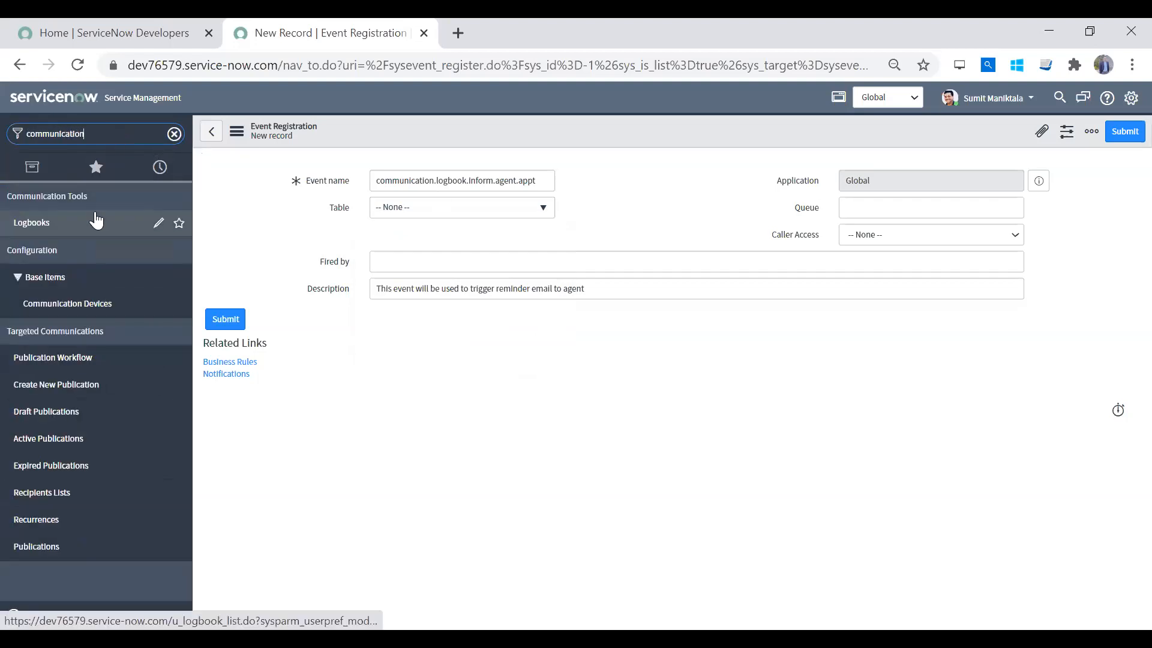
click(426, 208)
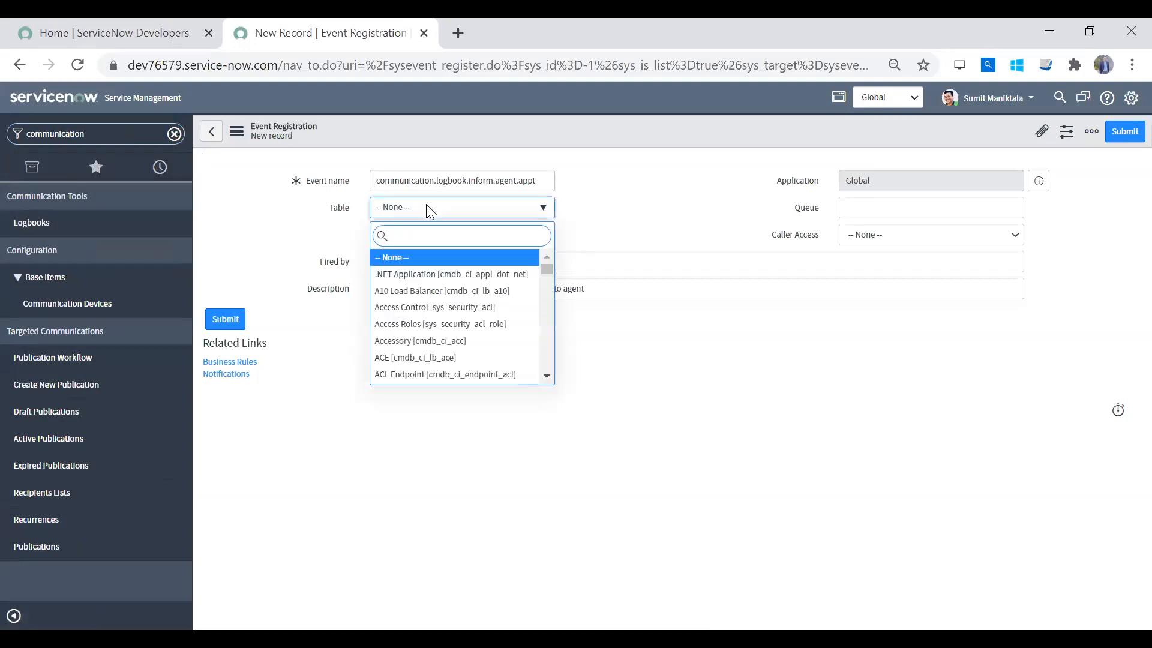
text(loggb)
key(BackSpace)
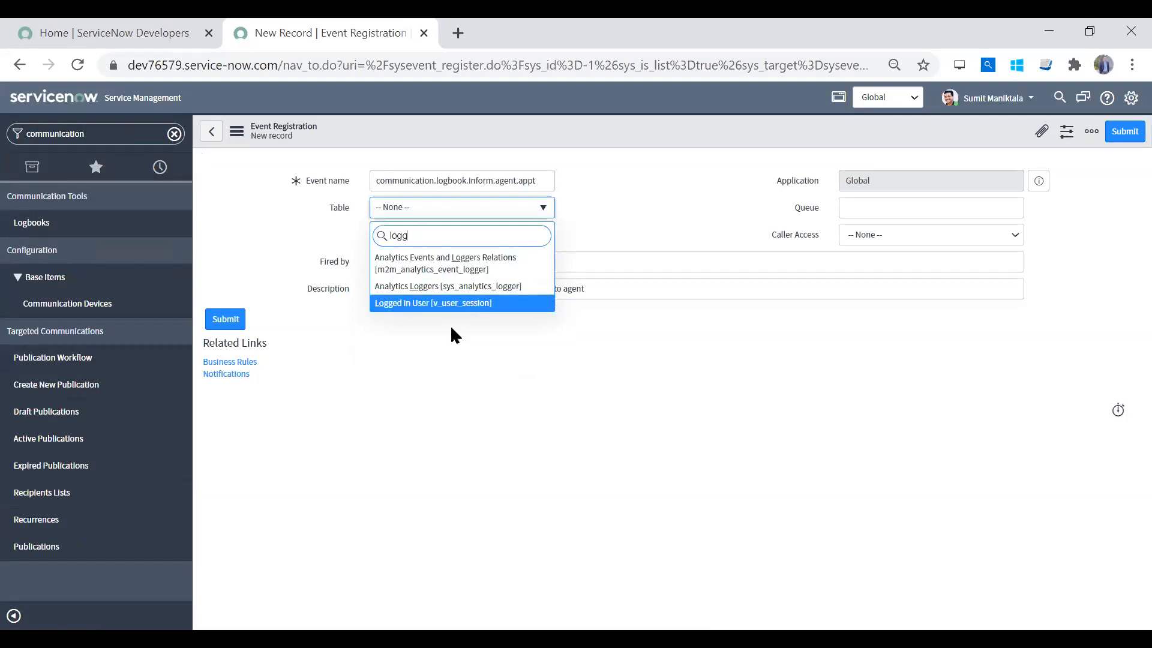
key(BackSpace)
text(boo)
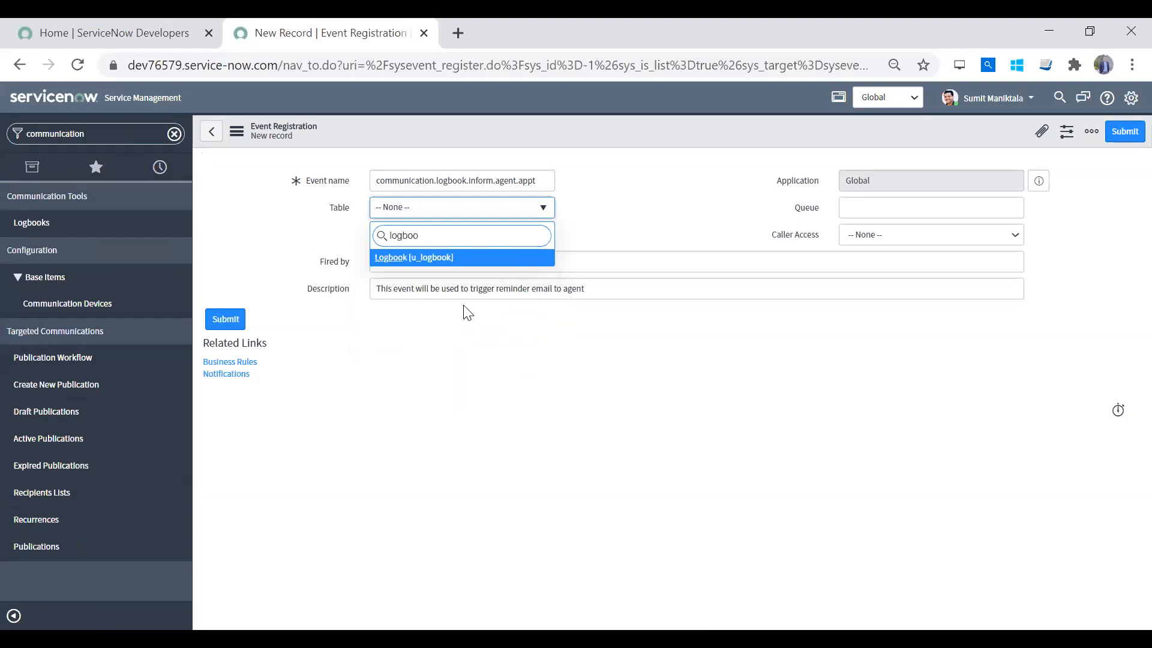
click(482, 258)
Examine the event name, fired by, description, queue and caller access fields of the new event registration
click(521, 261)
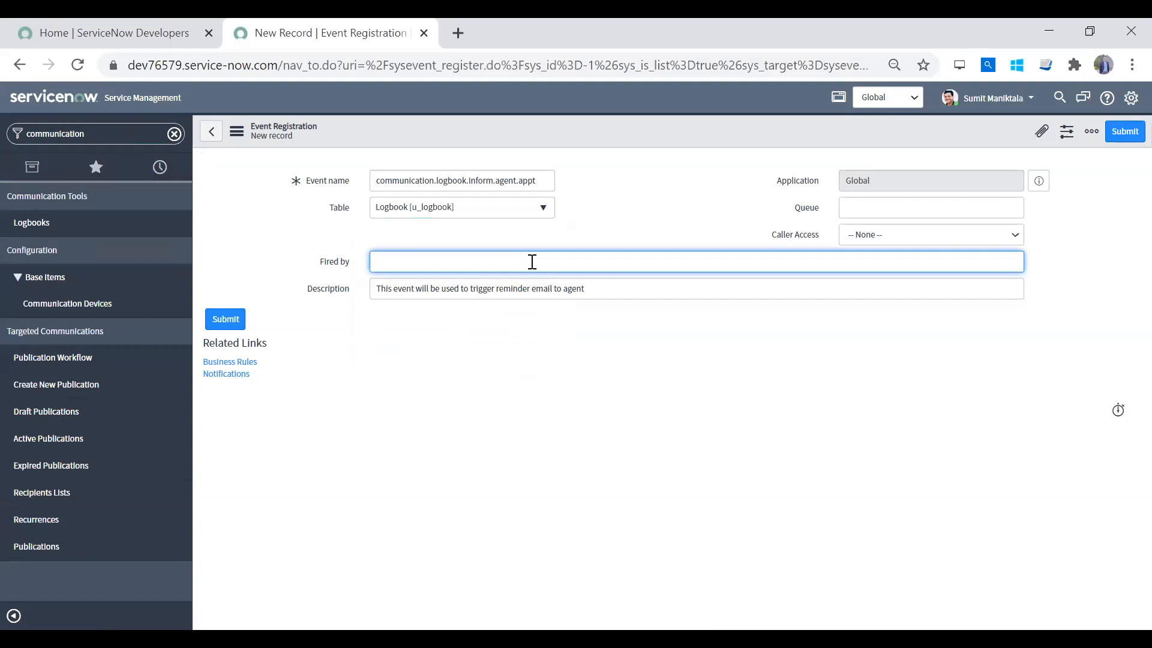
drag(607, 291, 309, 288)
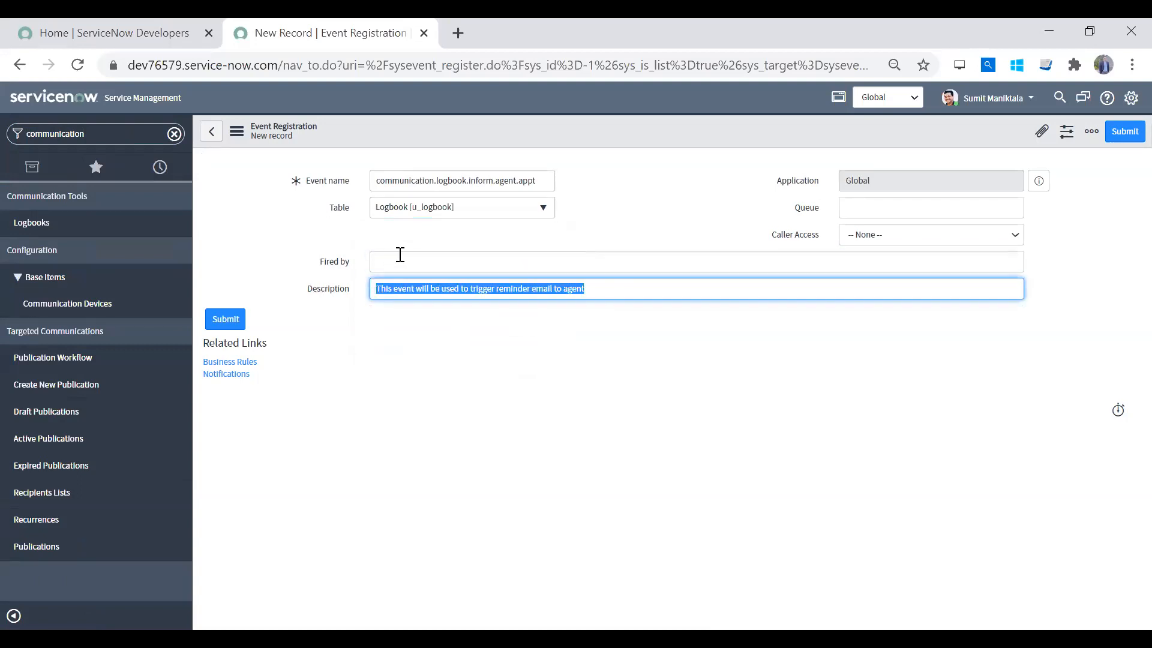
click(347, 263)
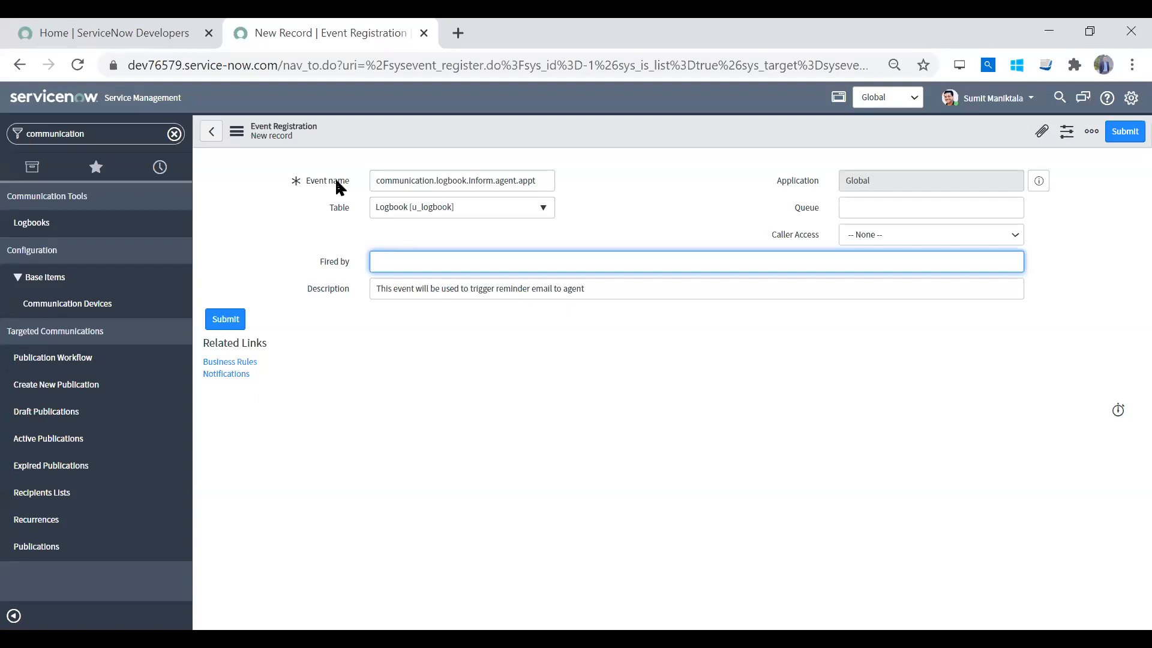
drag(385, 181, 534, 180)
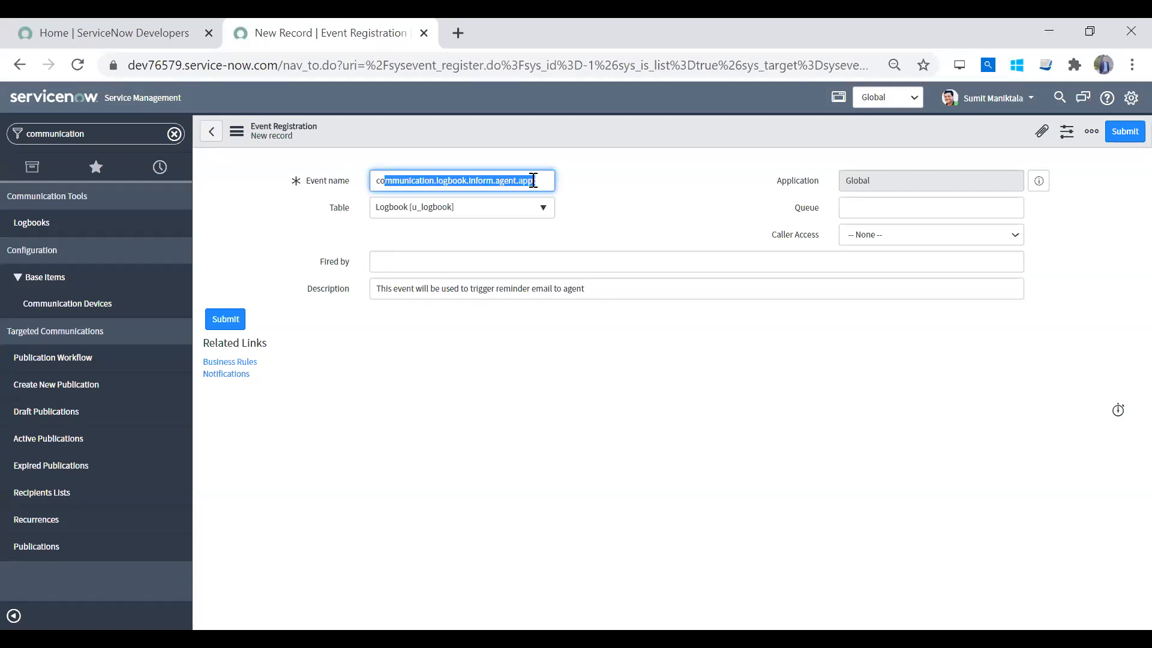
drag(546, 181, 339, 186)
click(598, 263)
click(616, 289)
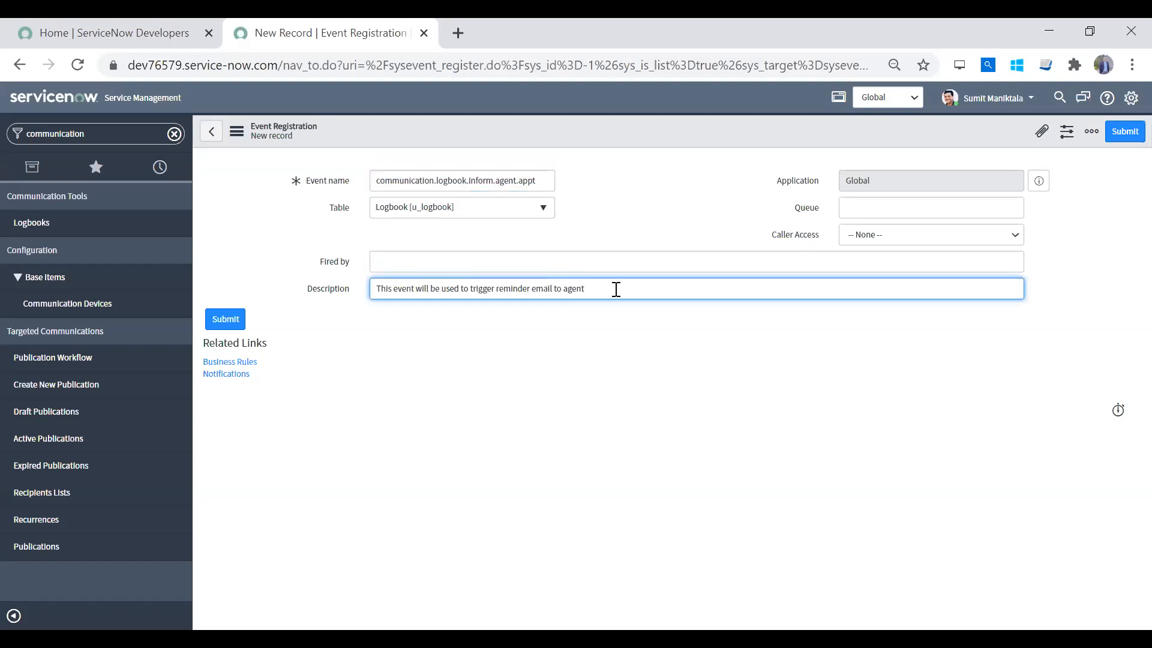
click(638, 265)
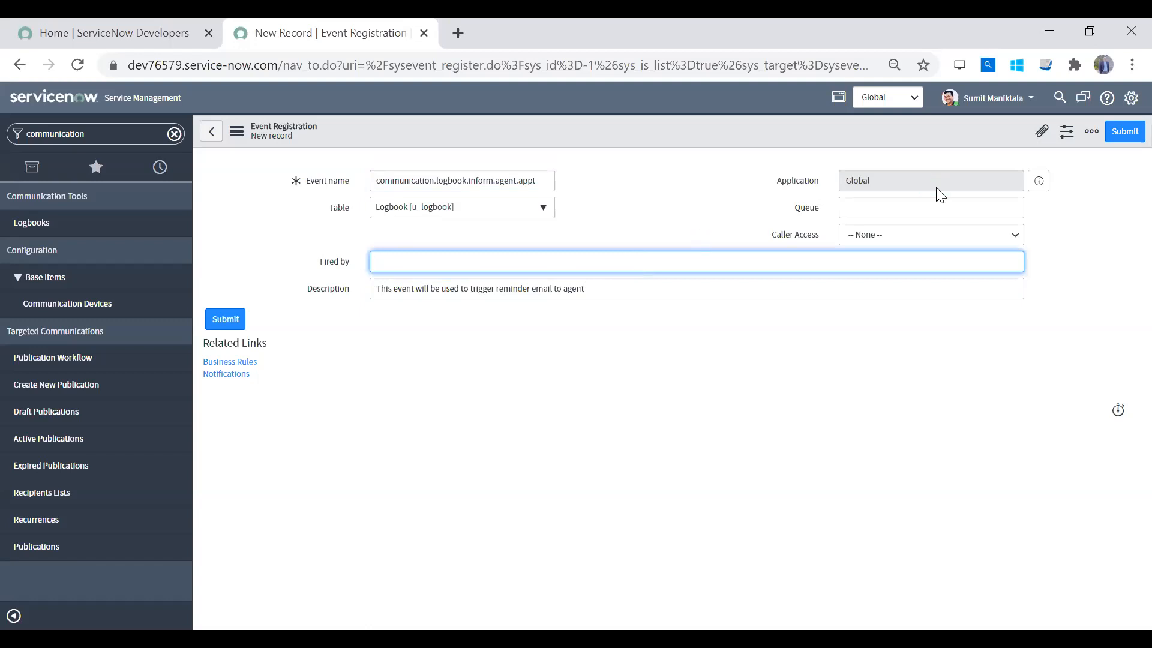
click(905, 209)
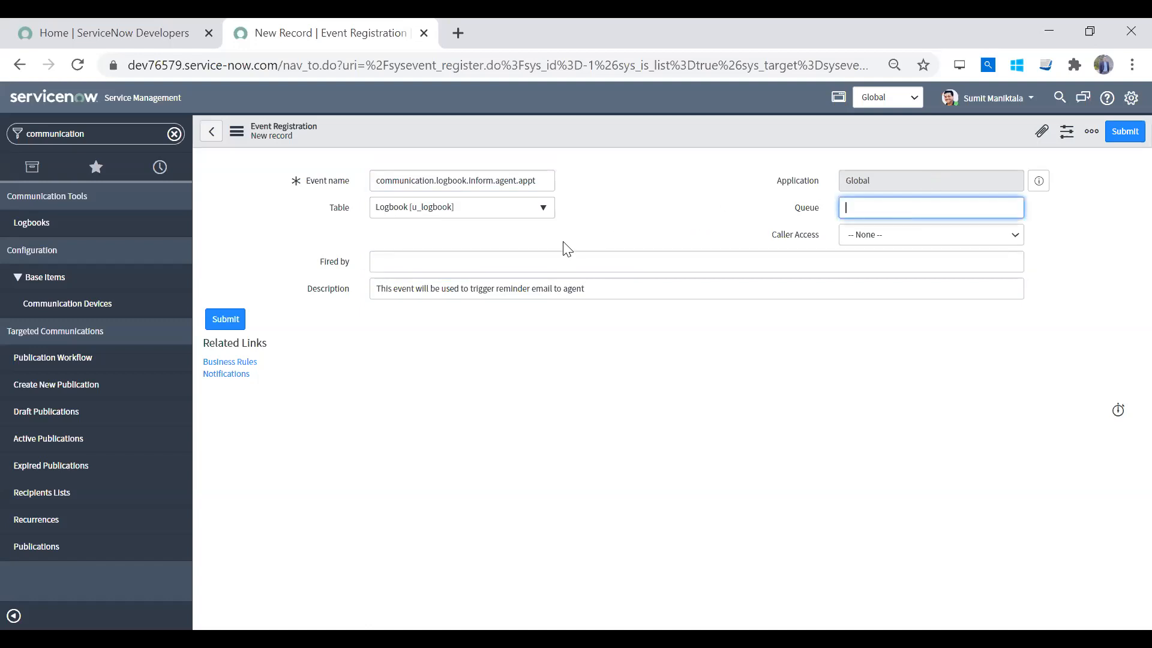
click(905, 237)
click(904, 236)
click(893, 207)
click(492, 259)
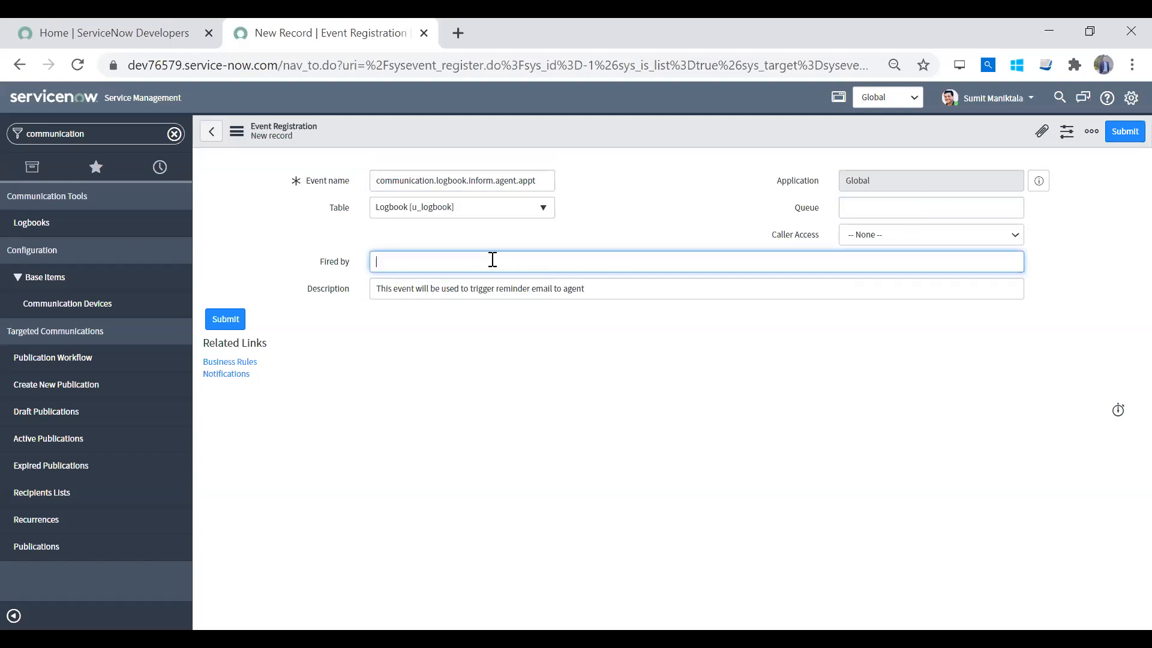
click(863, 209)
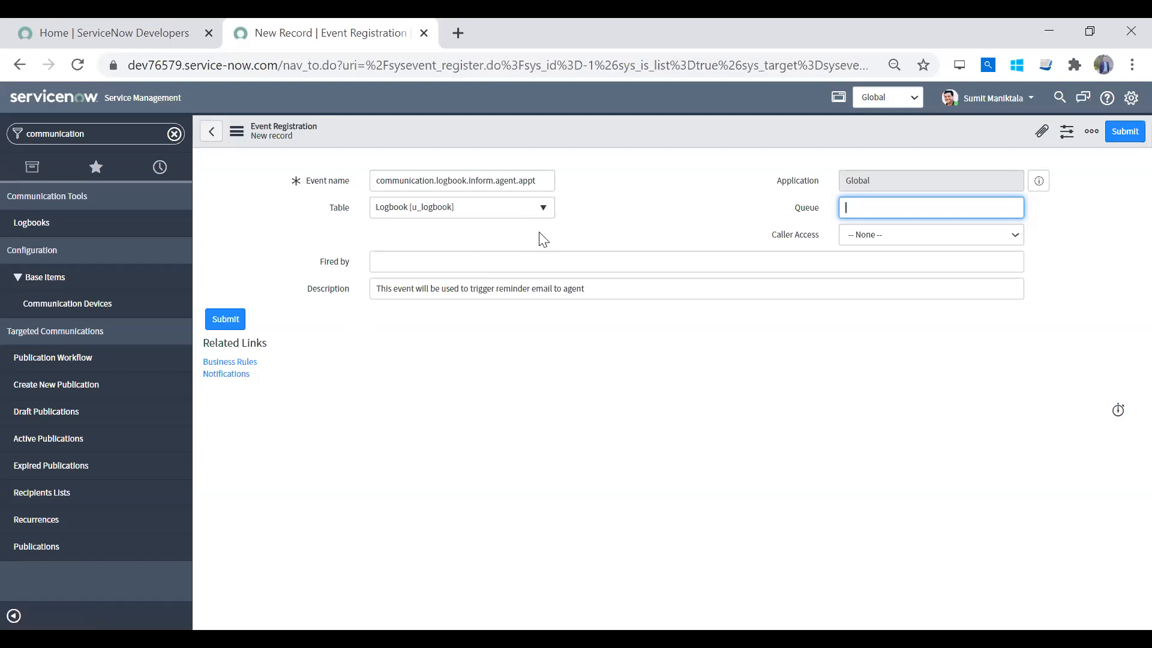
click(482, 256)
click(872, 208)
click(766, 259)
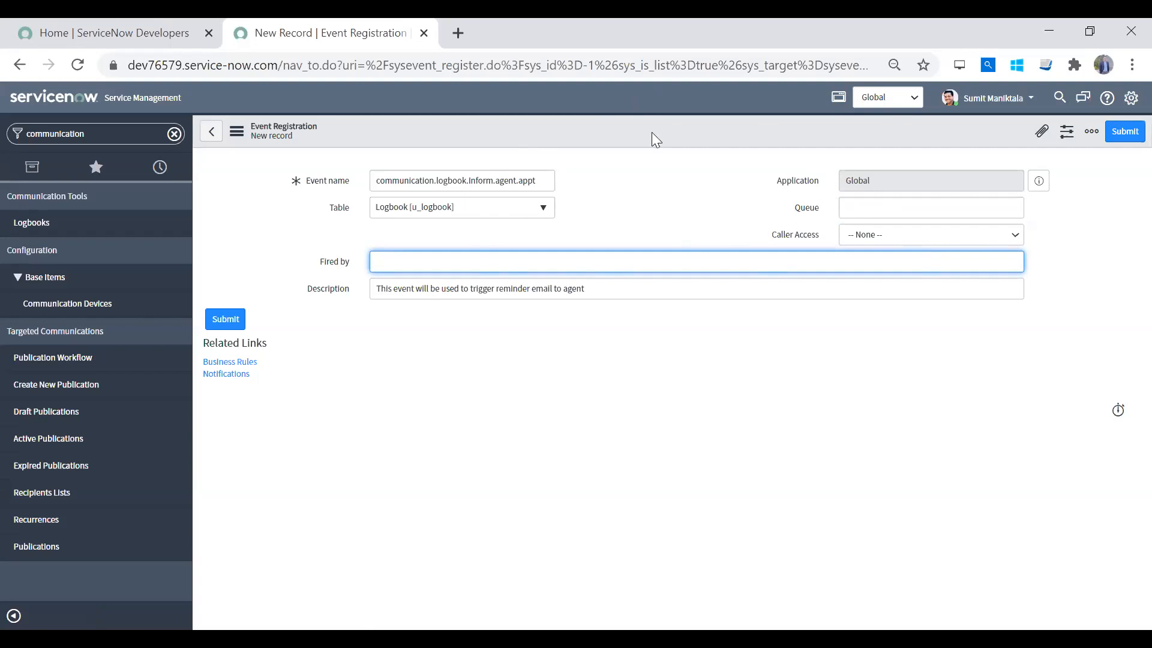
click(869, 205)
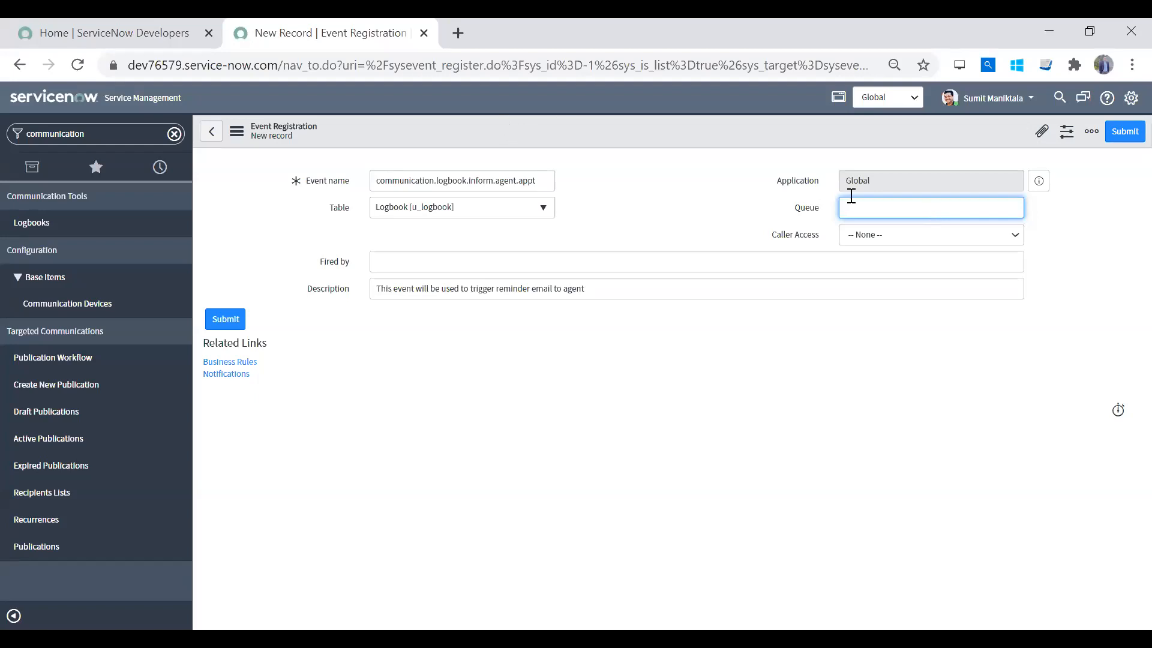
click(611, 259)
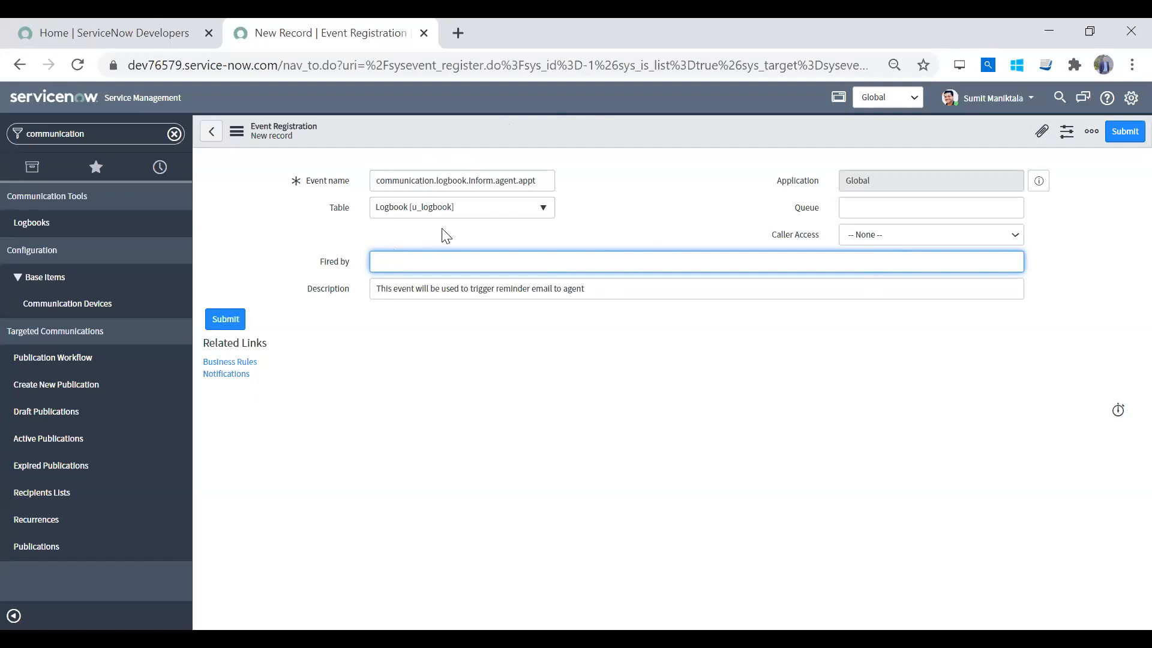
drag(542, 177, 187, 148)
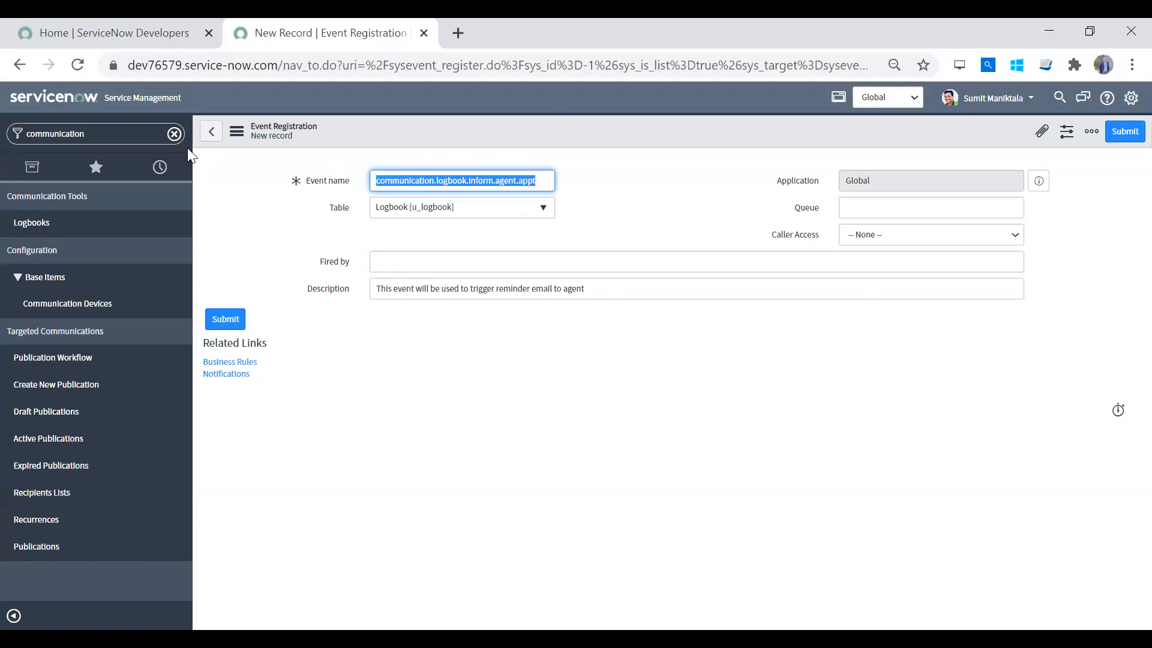
Submit the event registration and list all Event Registry records with the column search fields shown
click(235, 319)
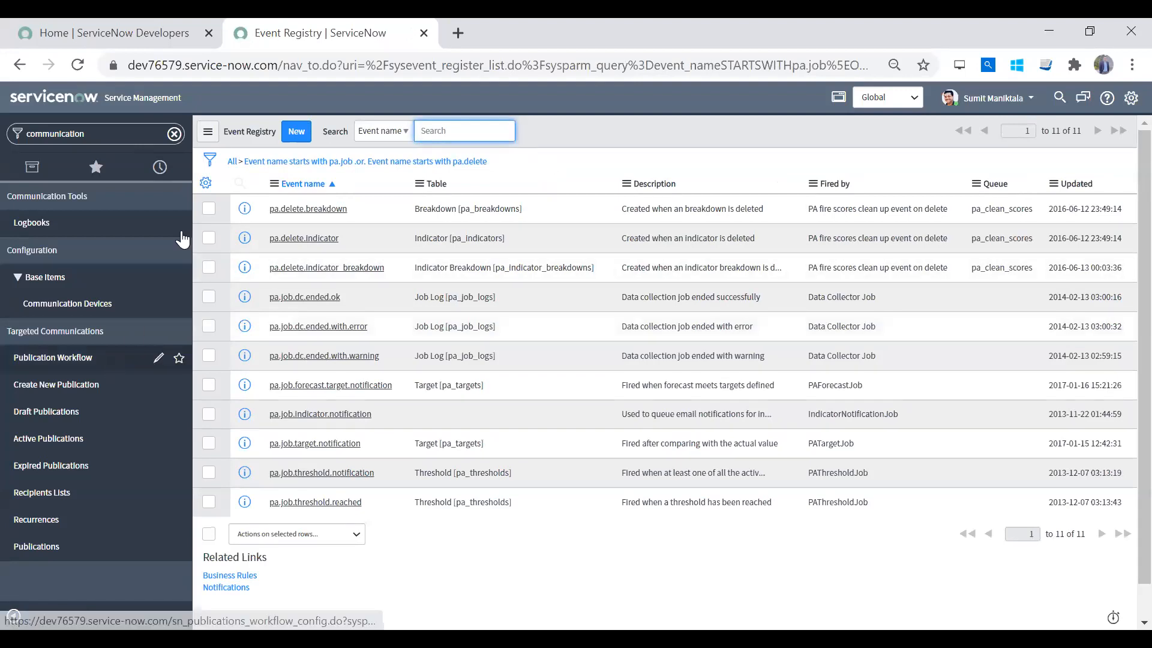
click(231, 162)
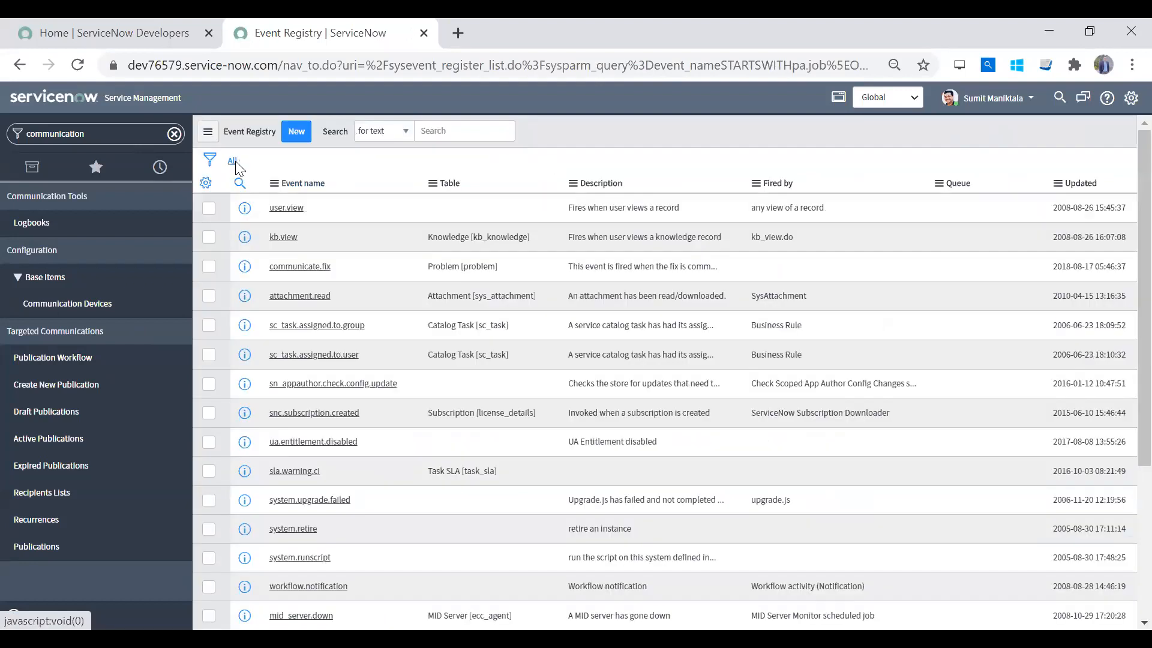
click(240, 183)
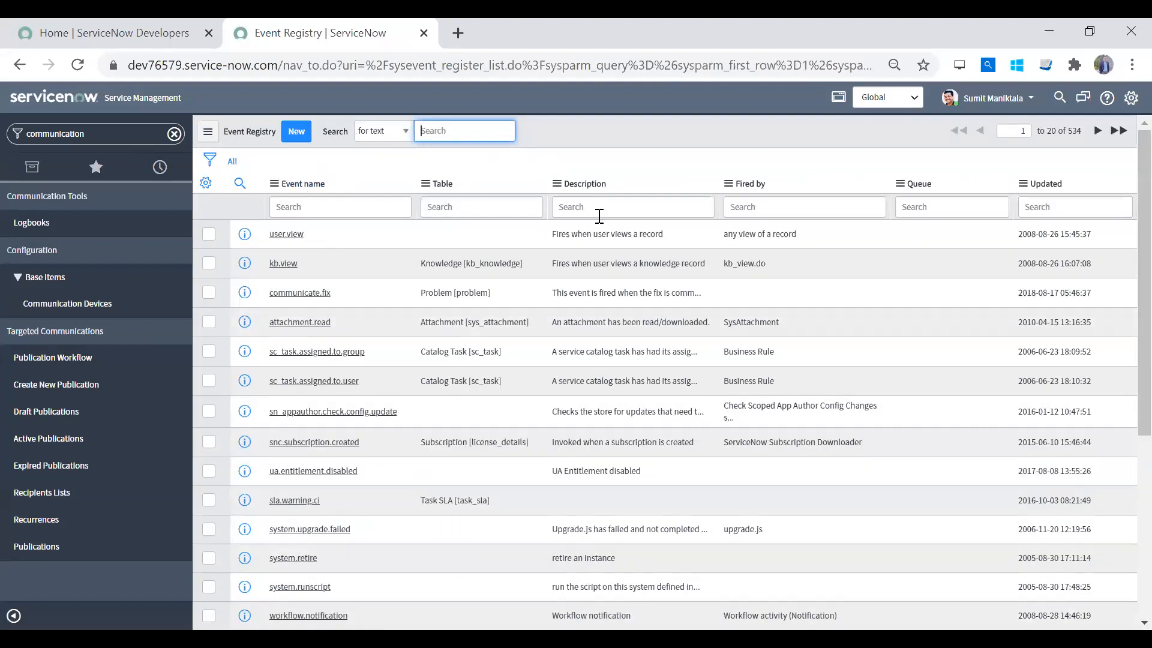
Filter the navigator for "regi" and open the event registry under System Policy
double_click(109, 133)
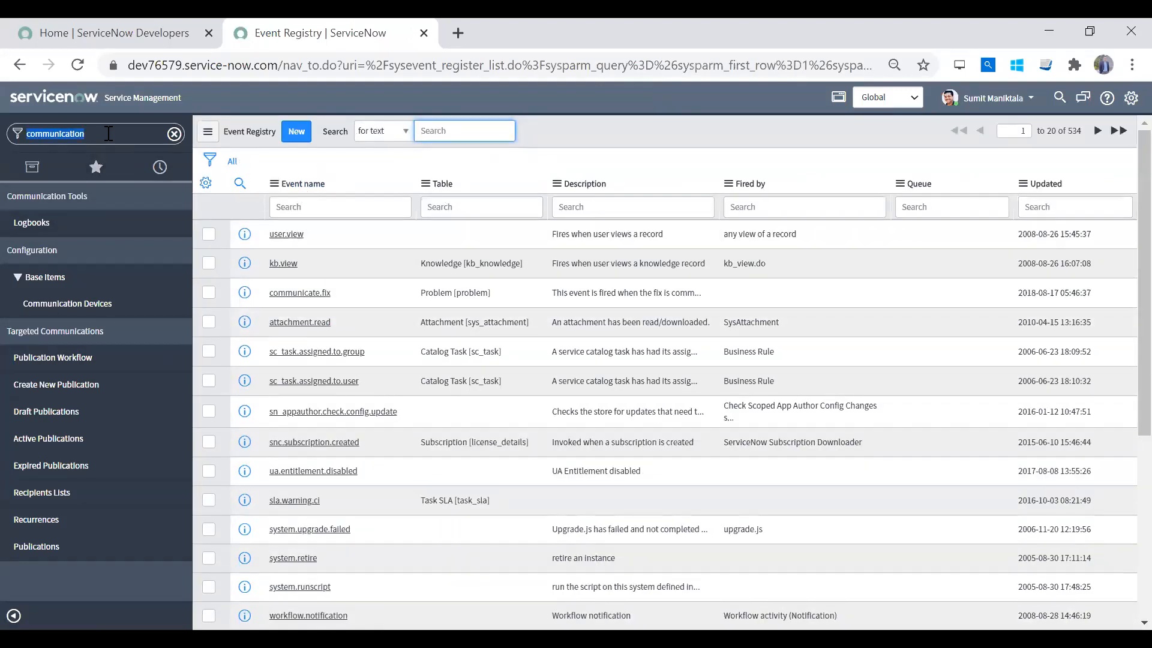
text(event)
key(BackSpace)
key(BackSpace)
key(BackSpace)
key(BackSpace)
key(BackSpace)
text(regi)
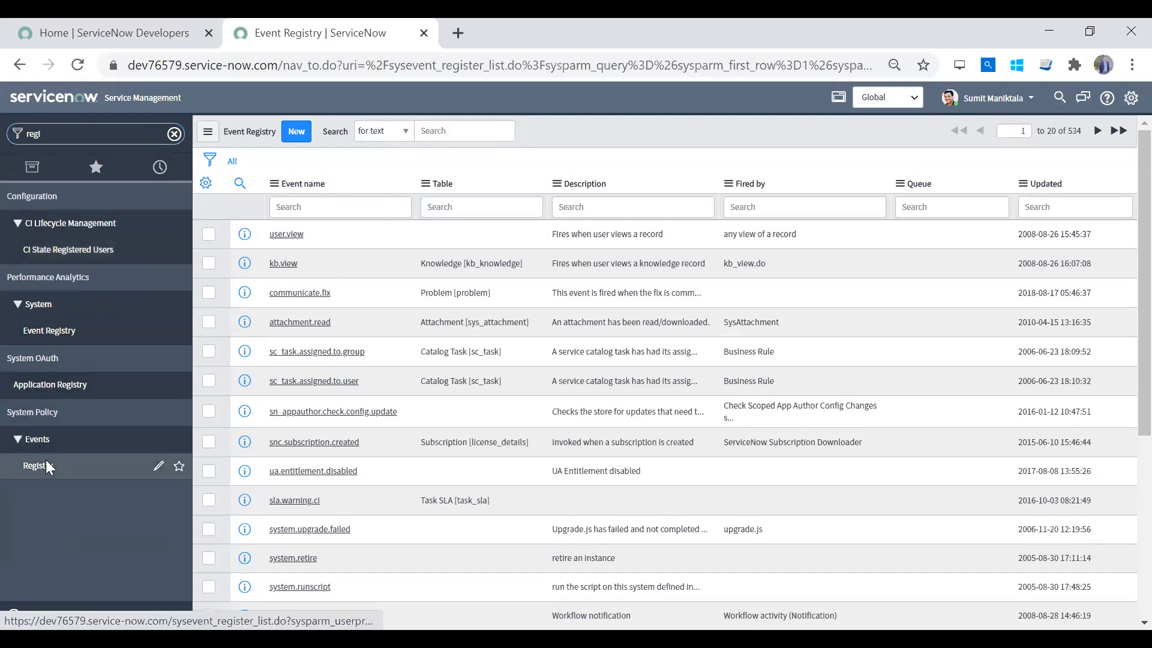
click(40, 465)
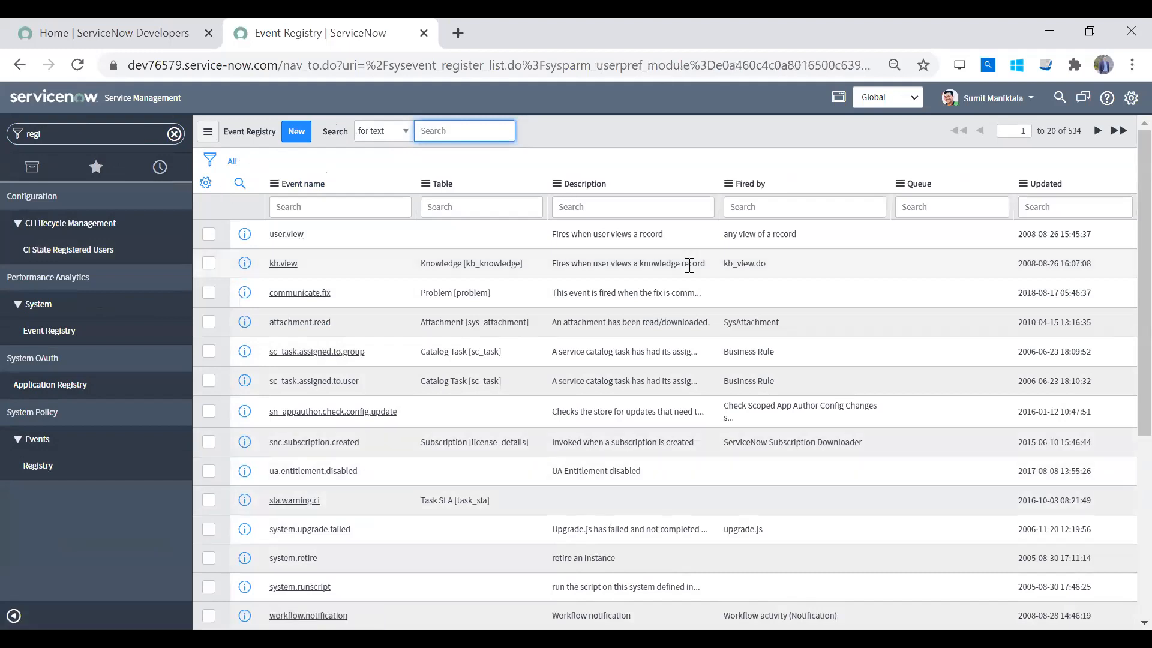
Sort the event registry by Updated in descending order and check the communication.logbook.inform.agent.appt entry and its table
click(1055, 188)
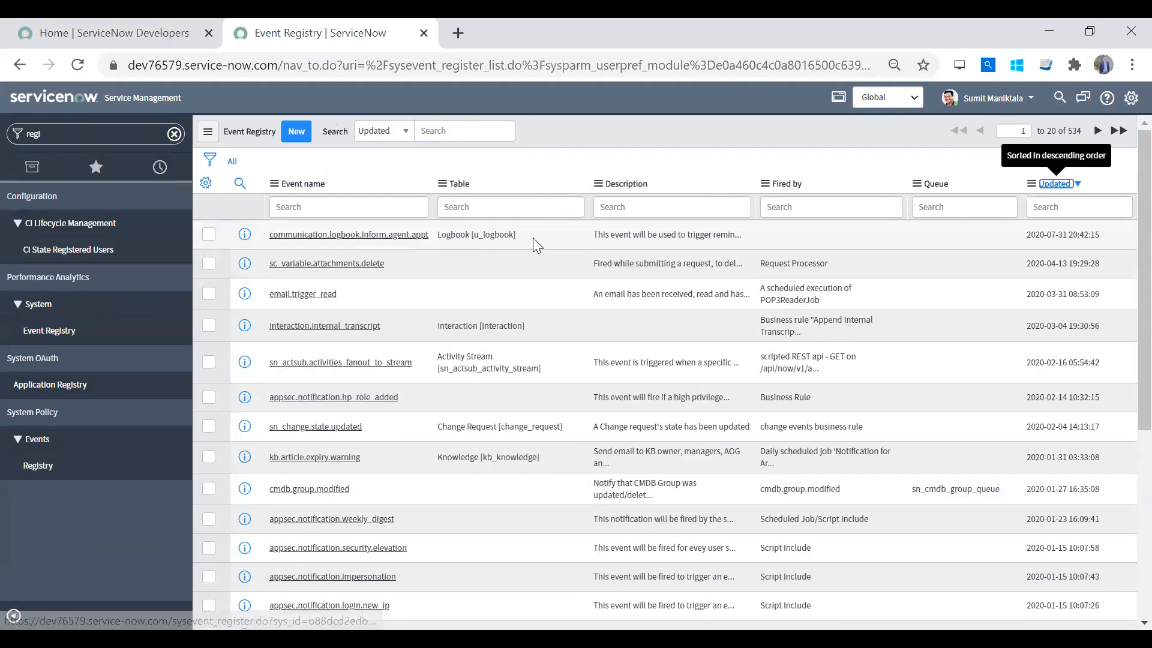
drag(533, 239, 341, 241)
click(526, 217)
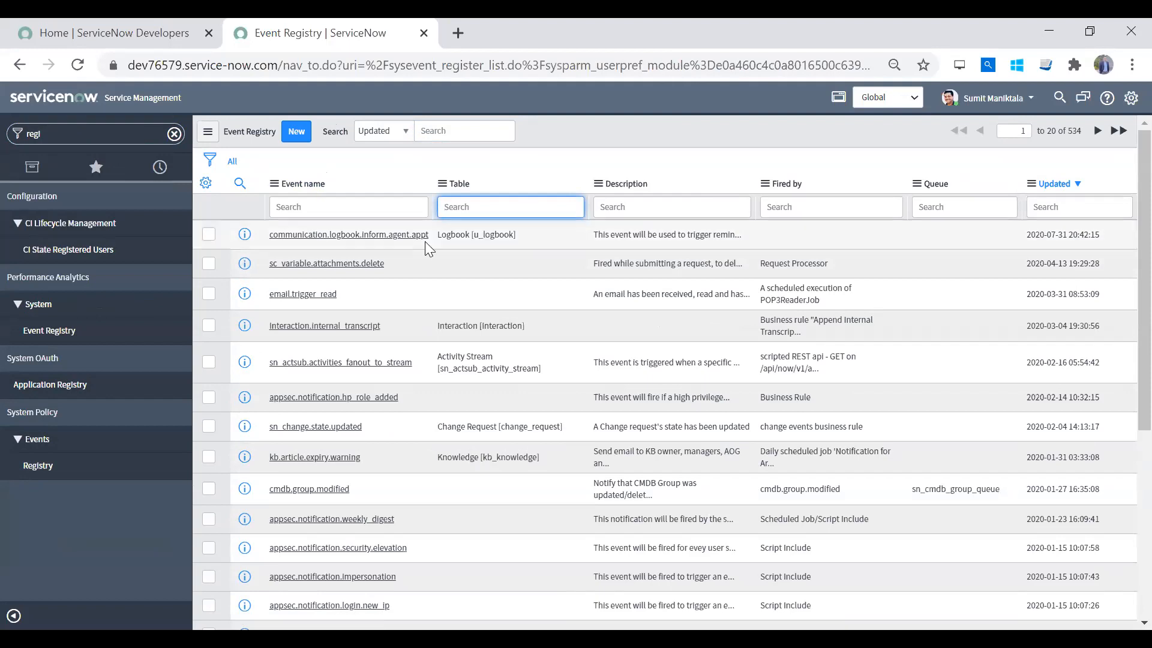
click(487, 242)
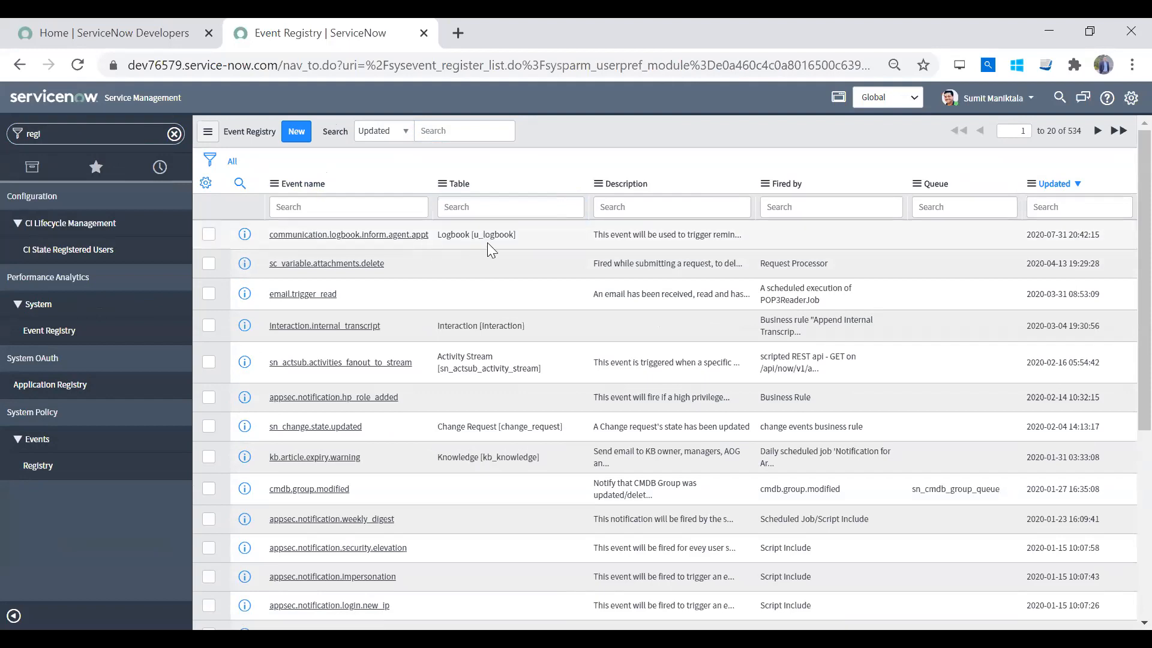
Filter the navigator for "business rule", open the System Definition business rules and start a new business rule record
click(174, 133)
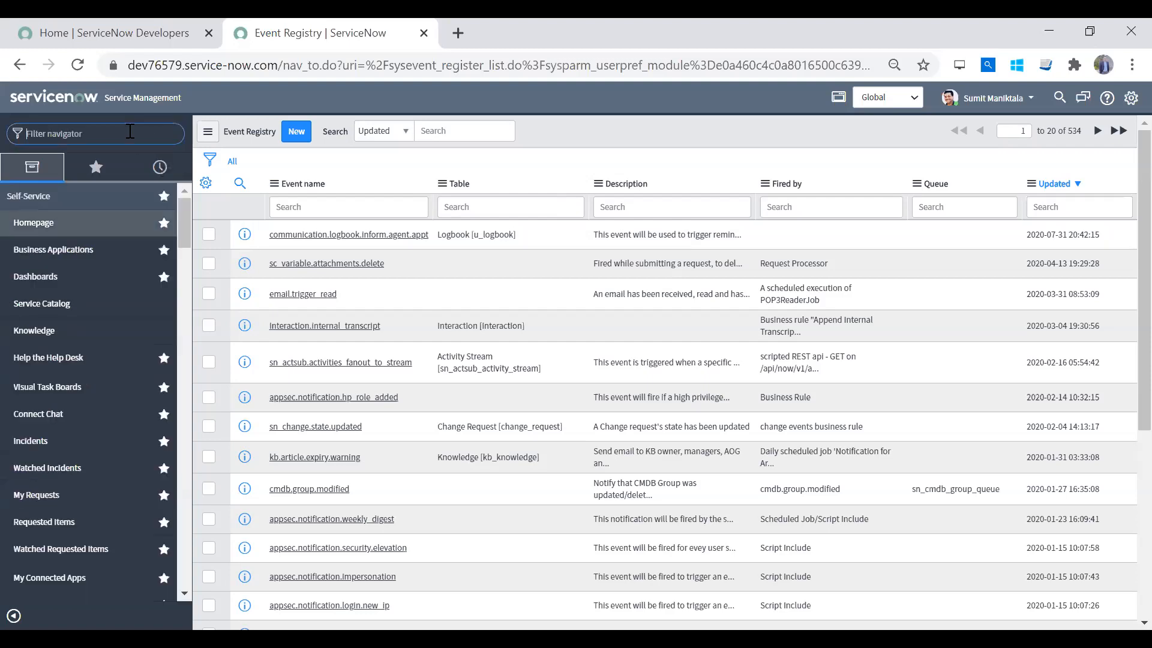
text(business rule)
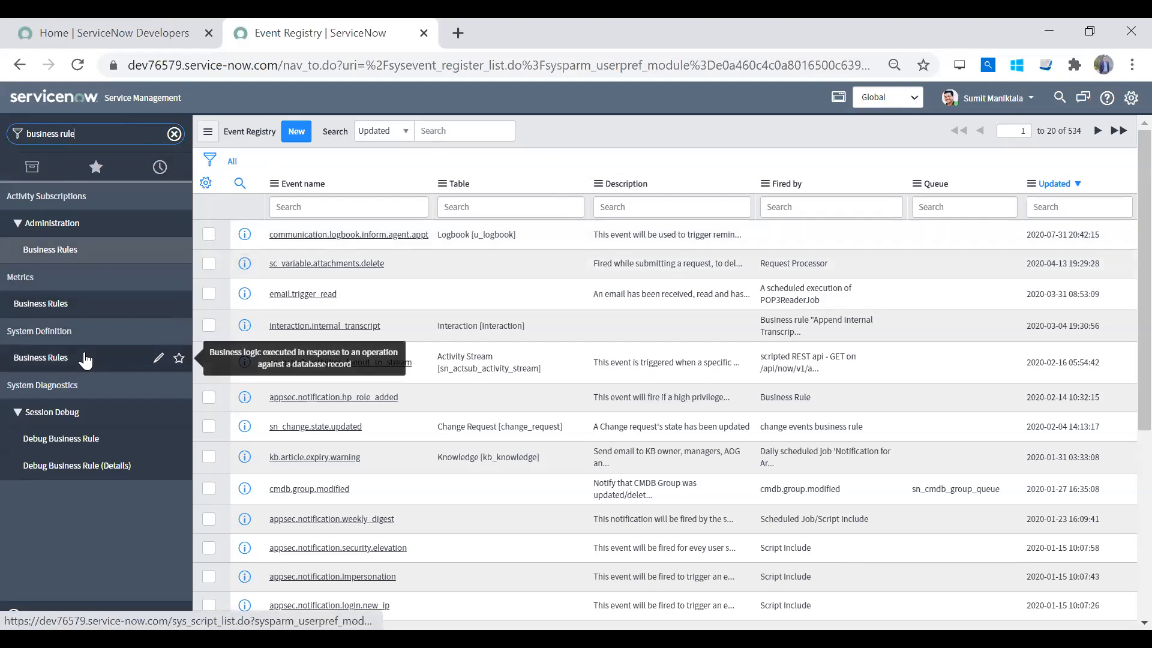
click(86, 359)
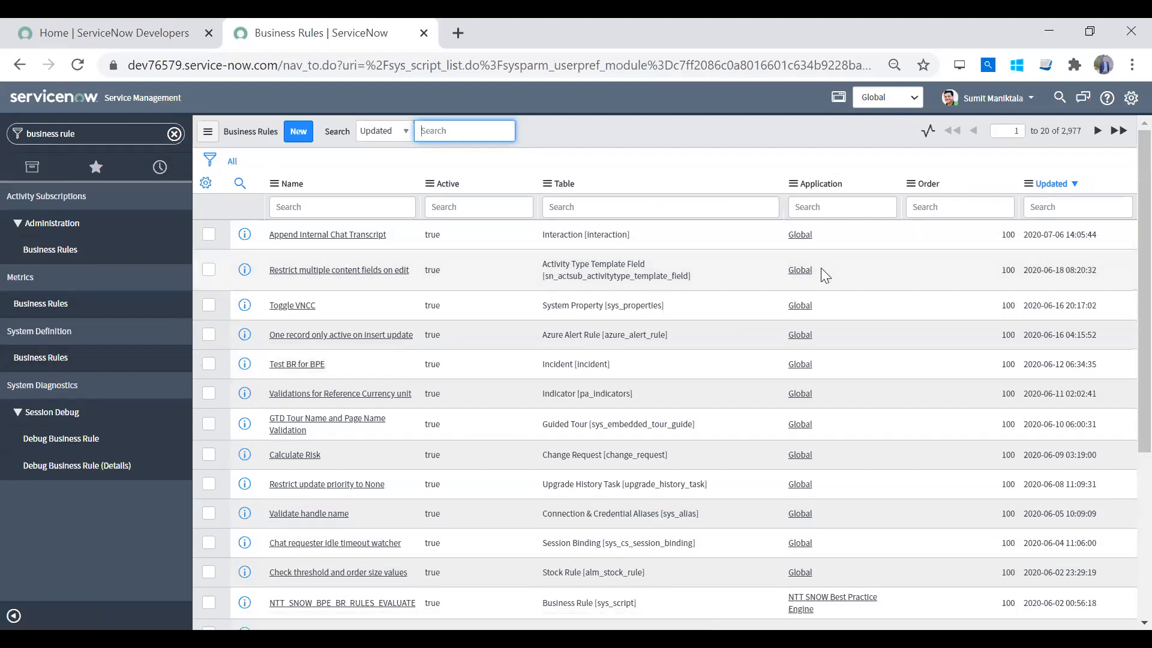
scroll(1124, 180, down, 4)
scroll(1123, 211, up, 4)
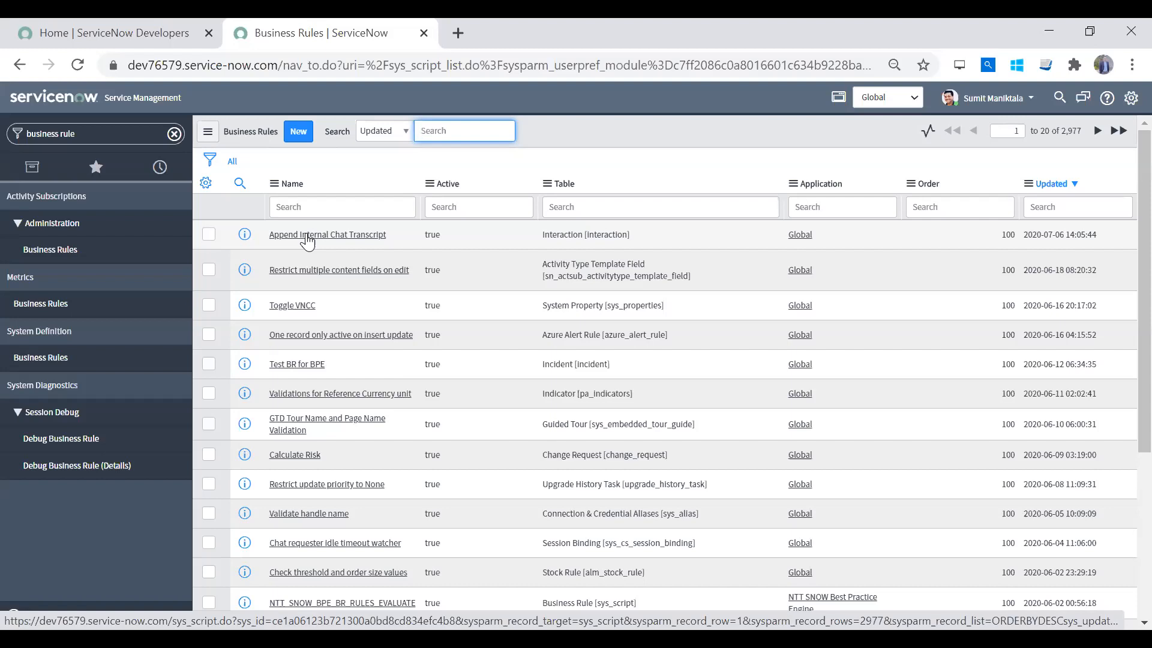
click(597, 235)
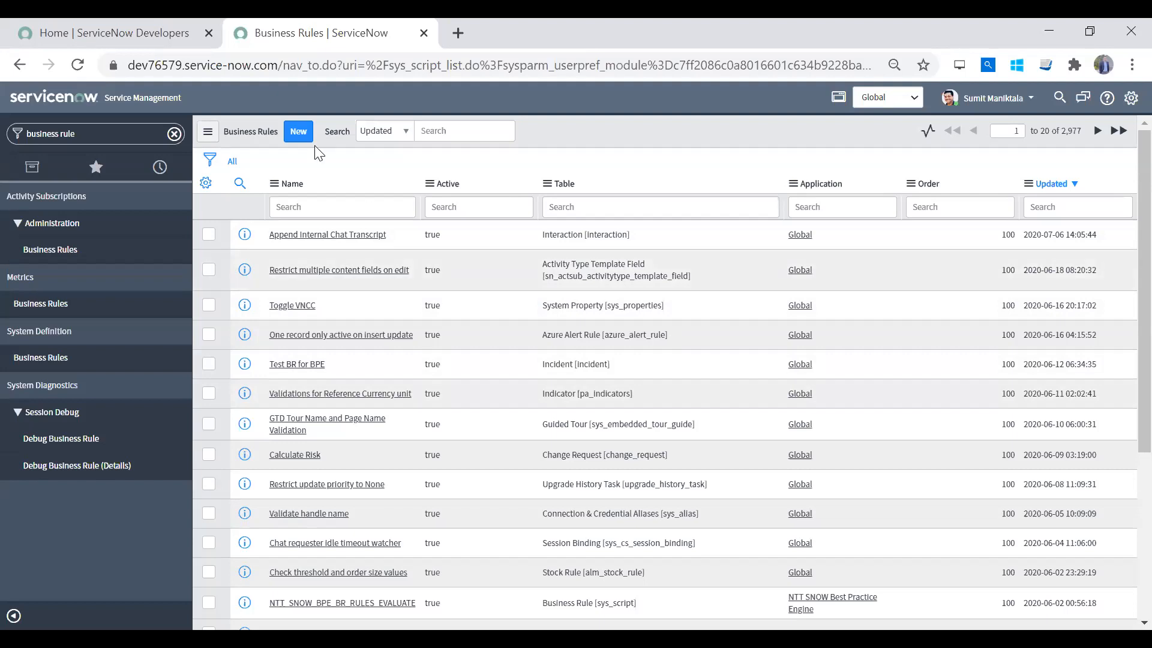
click(300, 134)
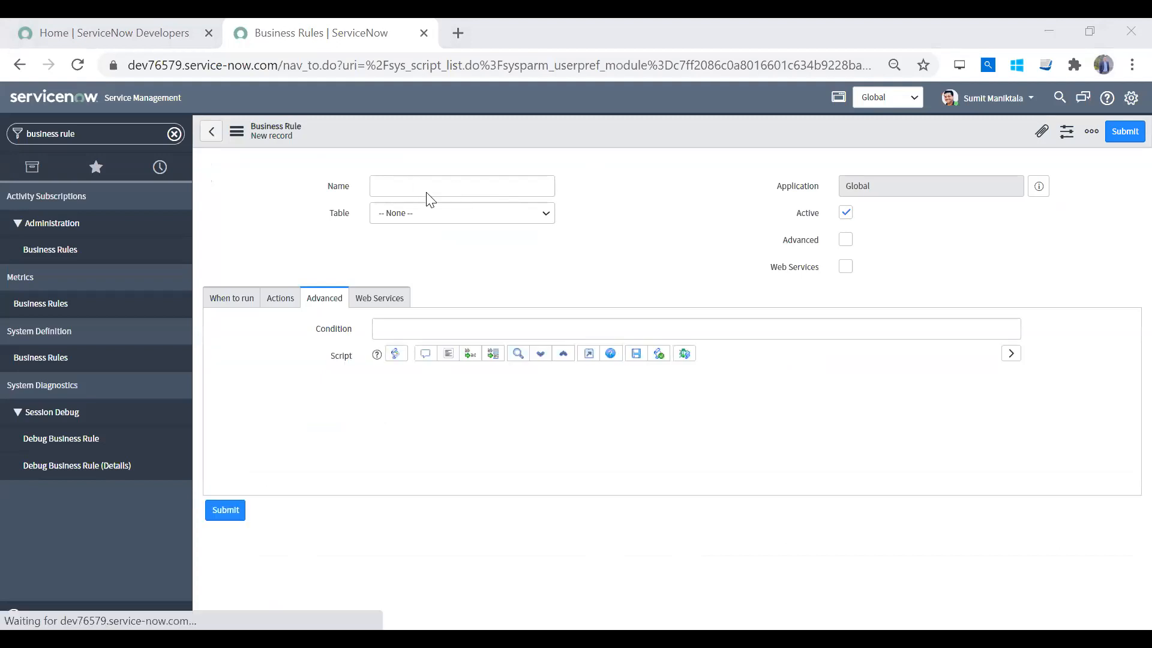
Enter "communication.logbook.trigger.agent.info" as the name of the new business rule
click(416, 216)
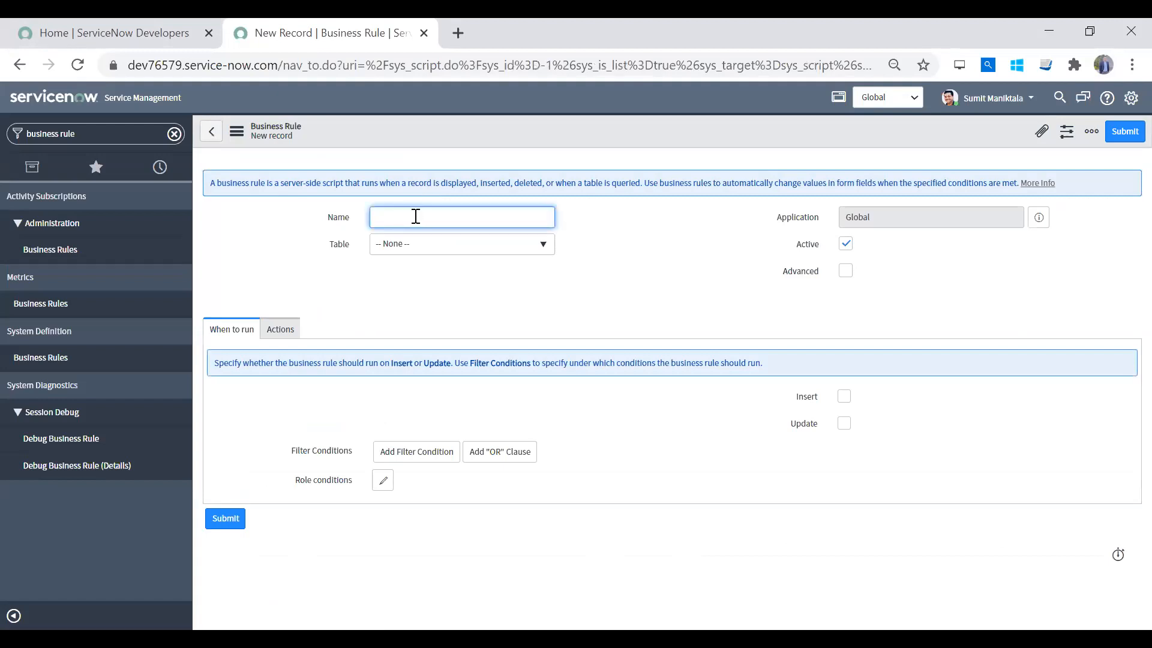
text(Communication)
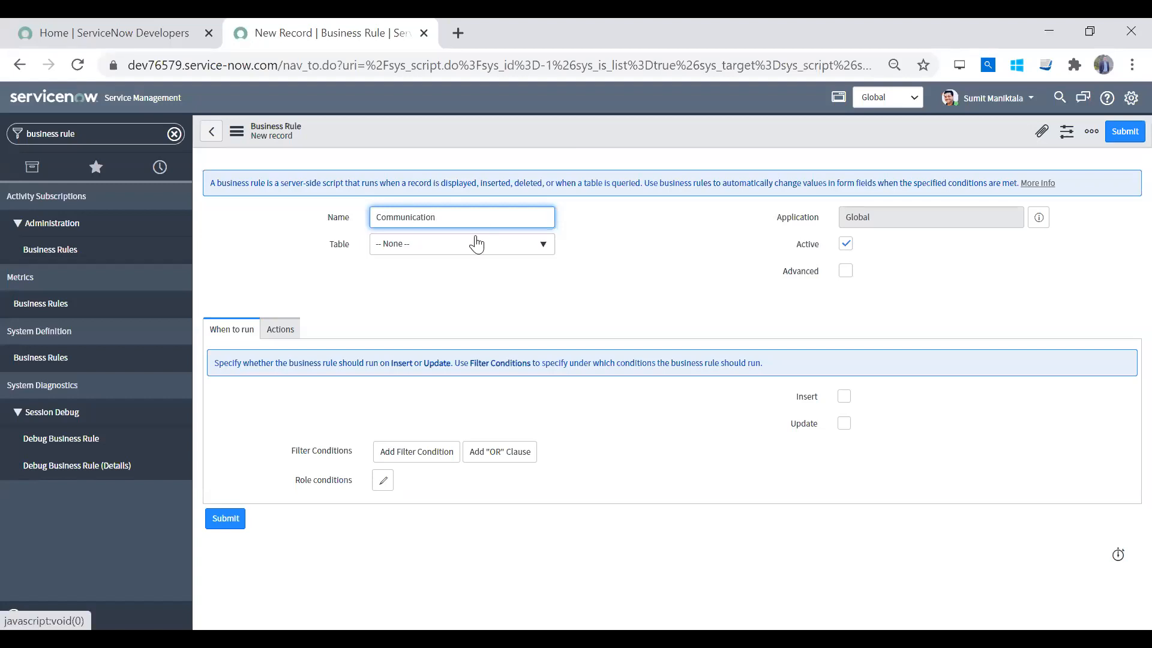
key(Delete)
text(c)
key(End)
text(.logbook.trigger.agent.info)
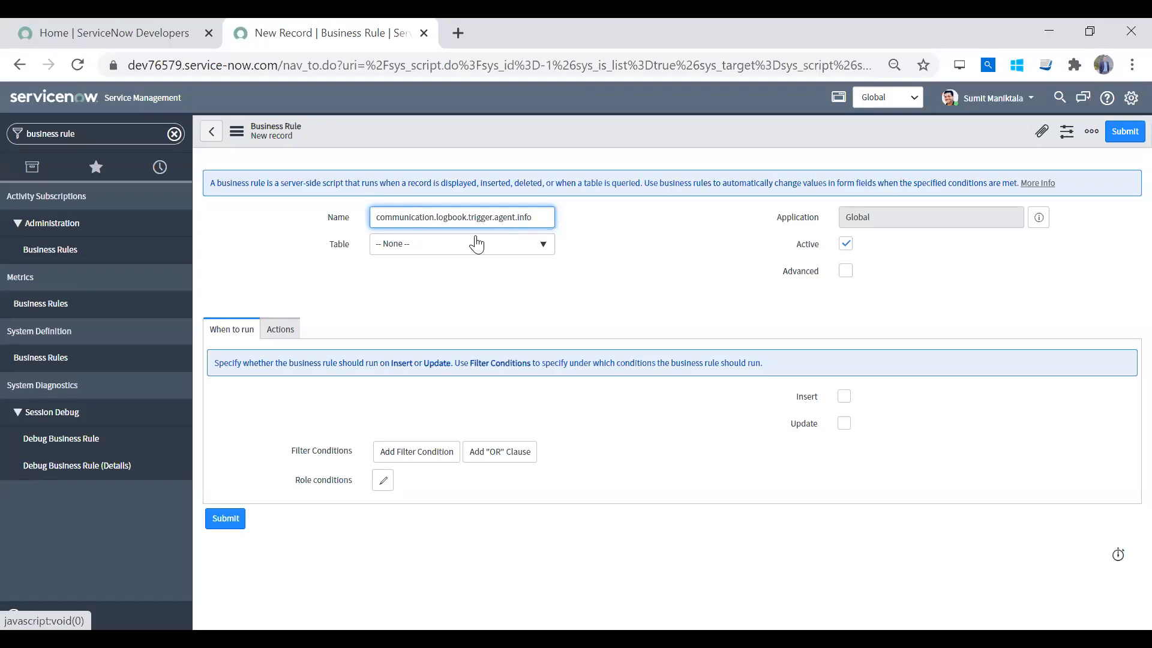
Change the business rule's name to "comm.logbook.trigger.agent.email"
key(ctrl+shift+Left)
text(emai)
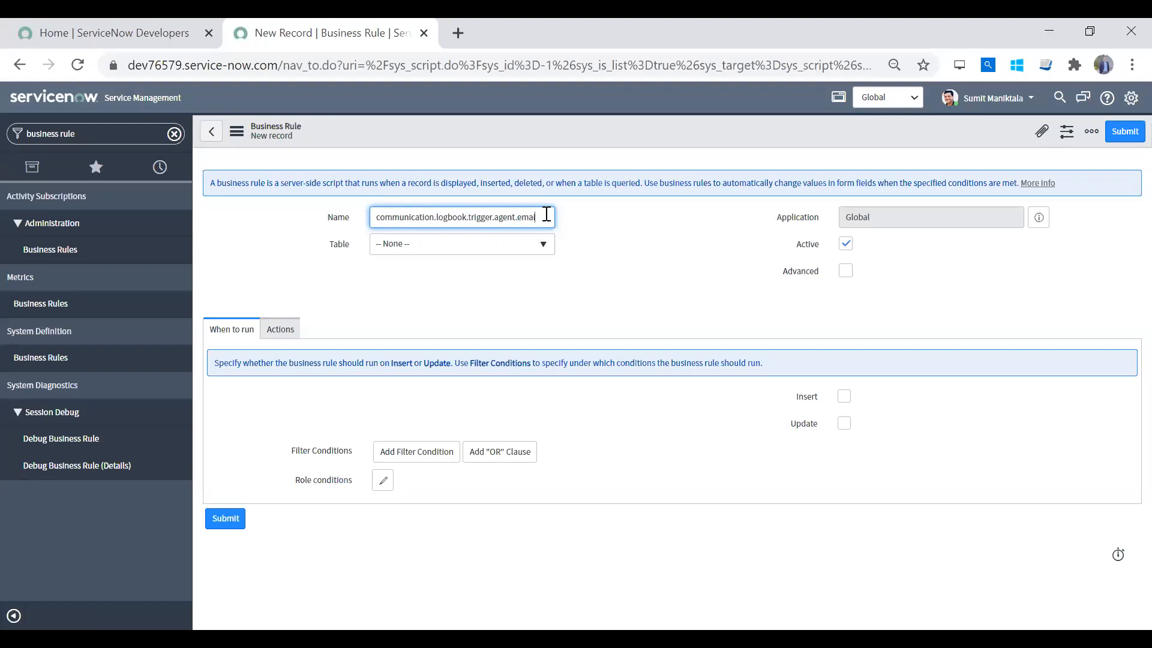
drag(546, 217, 305, 220)
click(421, 217)
key(shift+Left)
key(shift+Left)
key(shift+Left)
key(shift+Left)
key(shift+Left)
key(shift+Left)
key(shift+Left)
key(shift+Left)
key(shift+Left)
key(BackSpace)
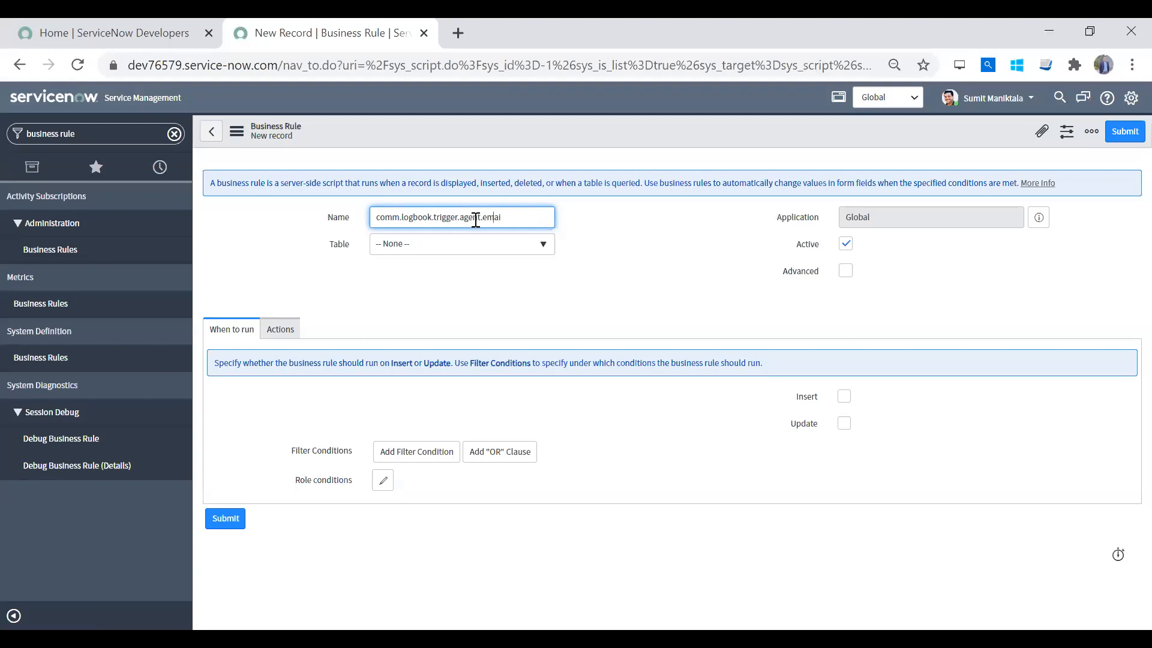
text(l)
key(Tab)
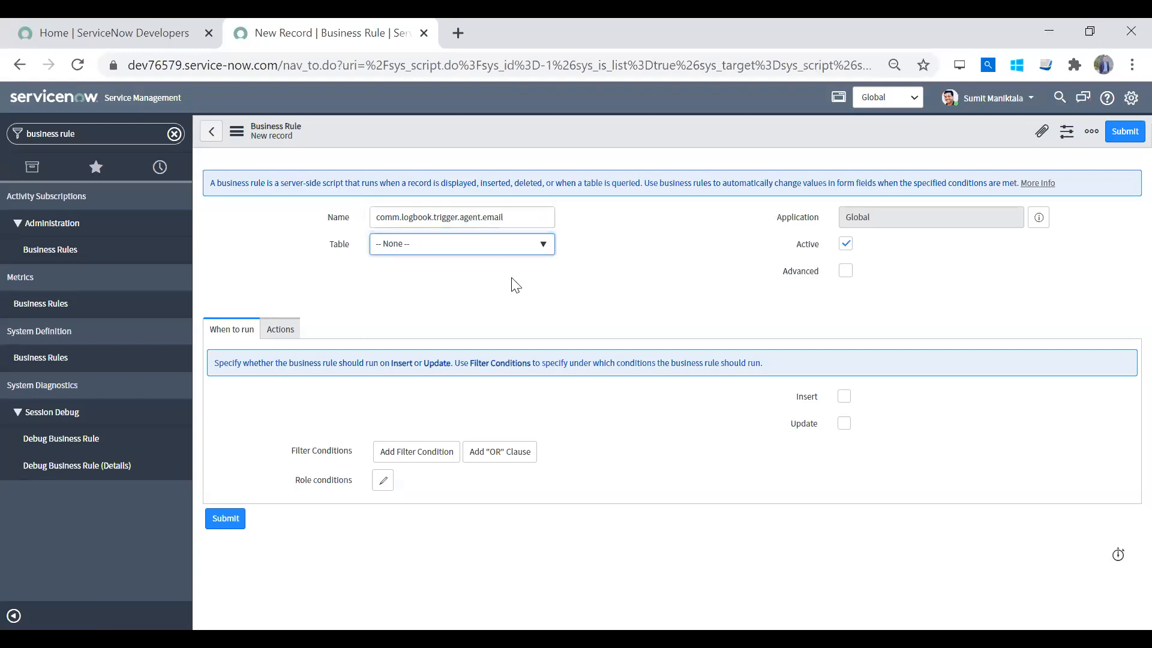
Name the business rule "Trigger Email To Agent" and set its table to Logbook [u_logbook]
drag(529, 216, 267, 226)
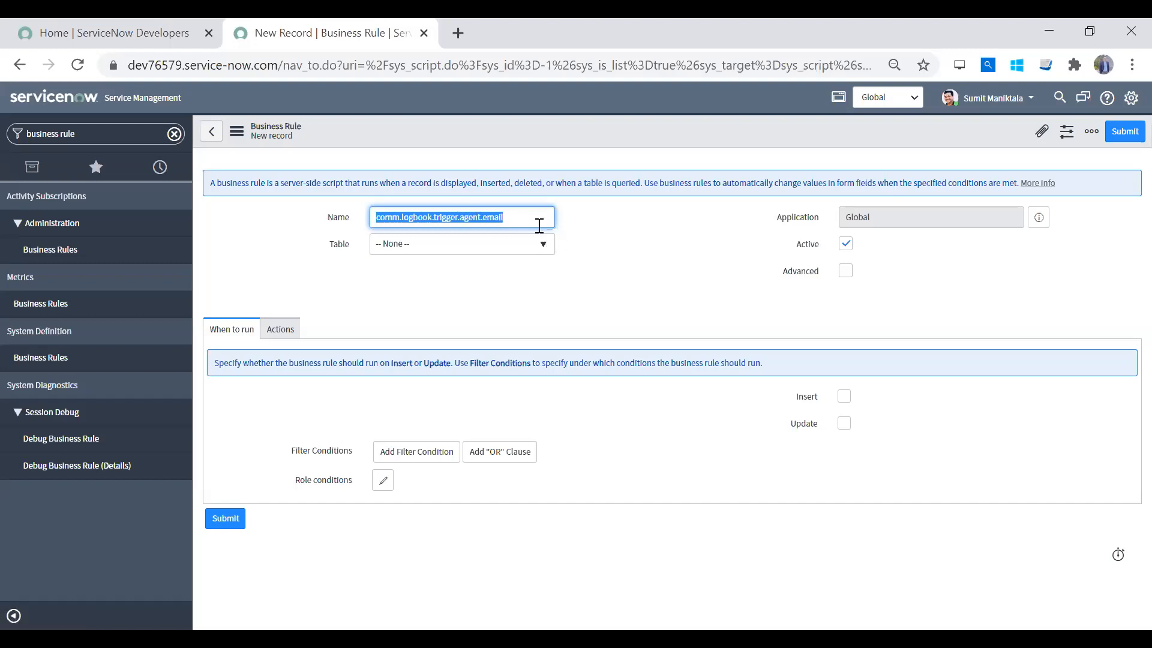
text(Trig)
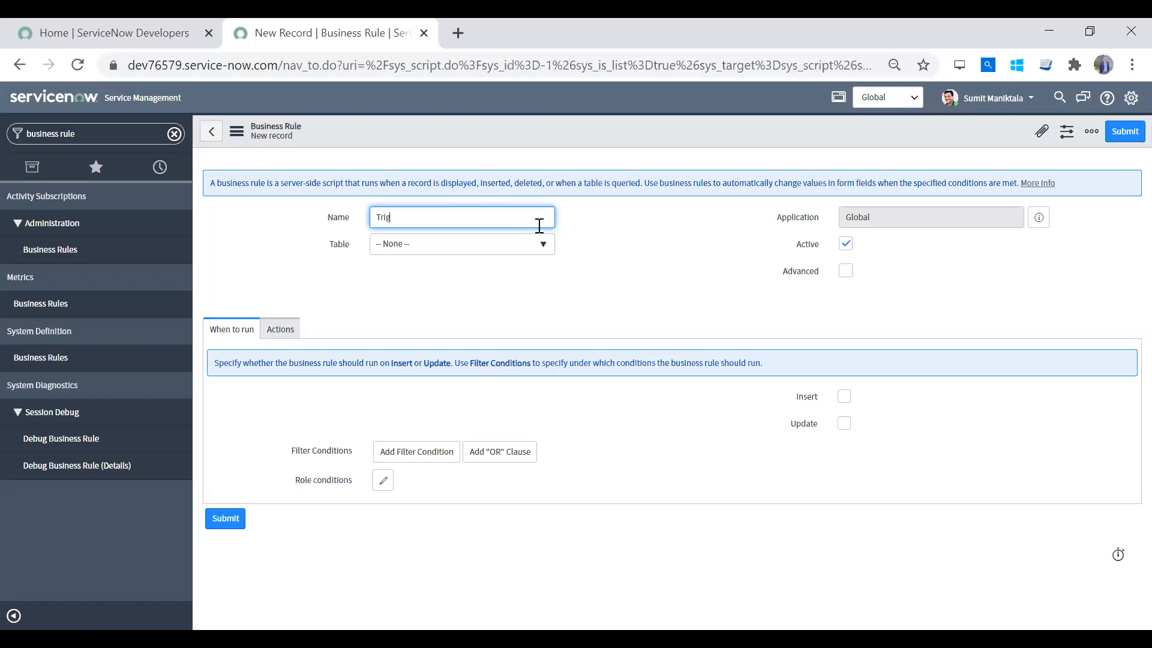
text(ger Email tTo Agent)
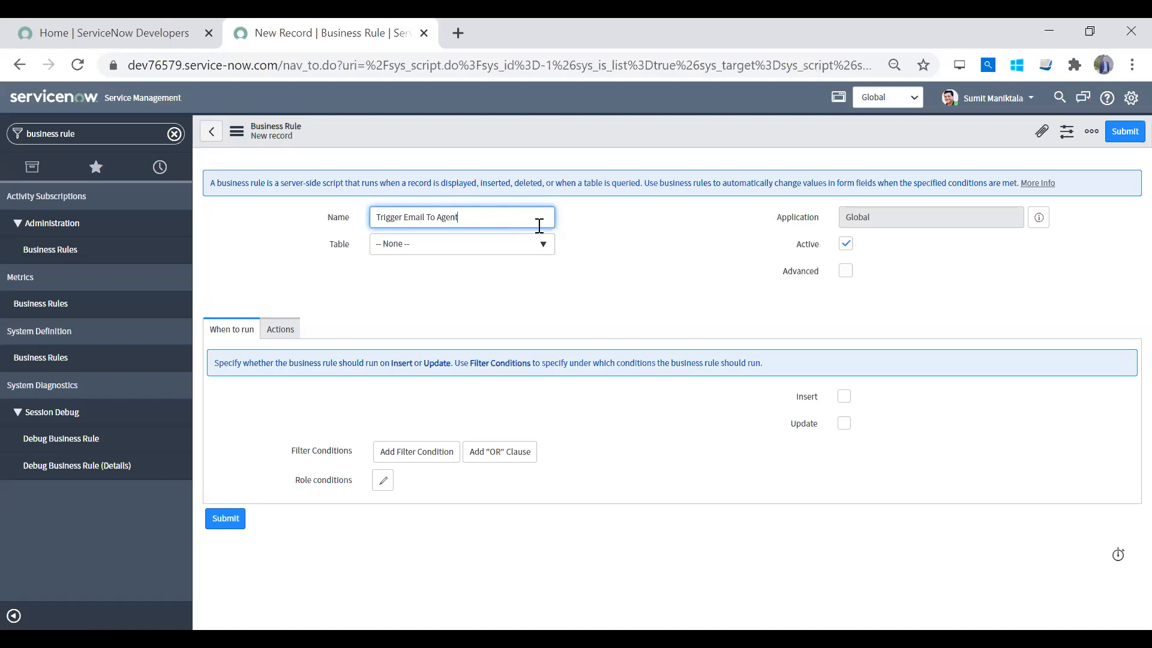
click(512, 253)
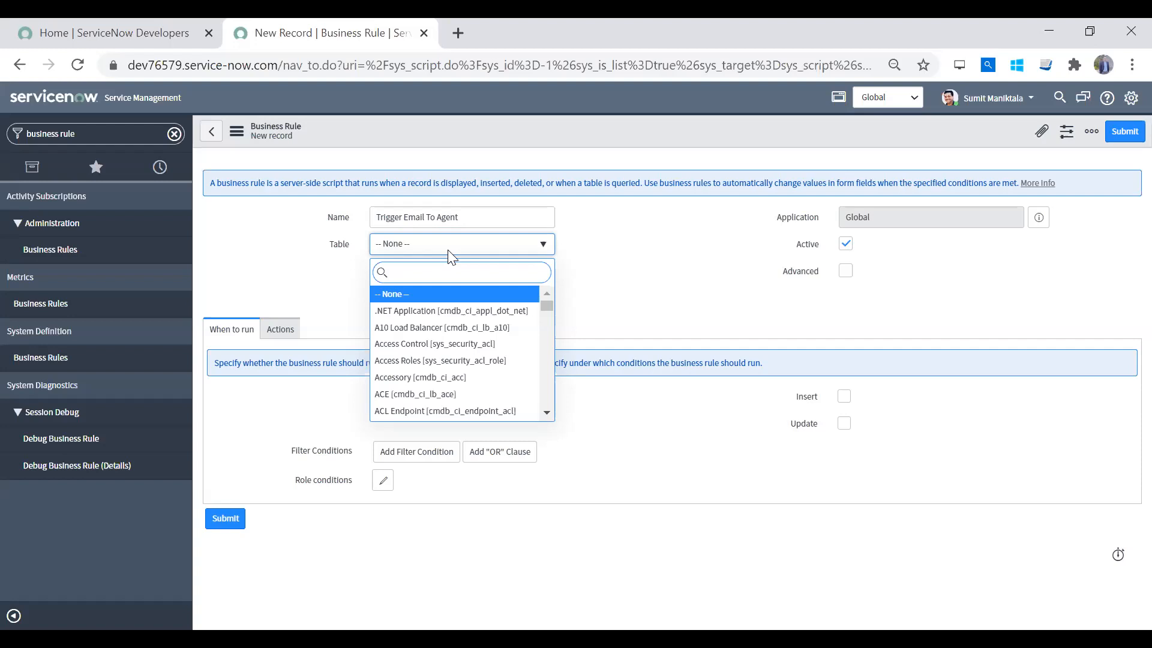
text(logbook)
click(469, 292)
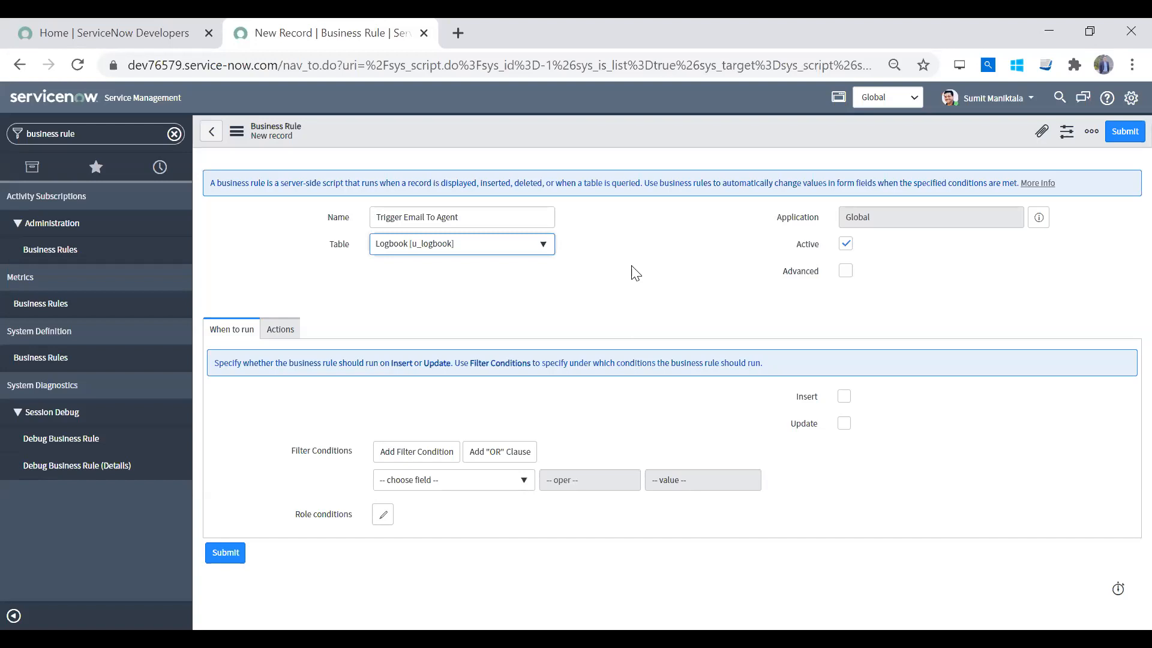
click(636, 273)
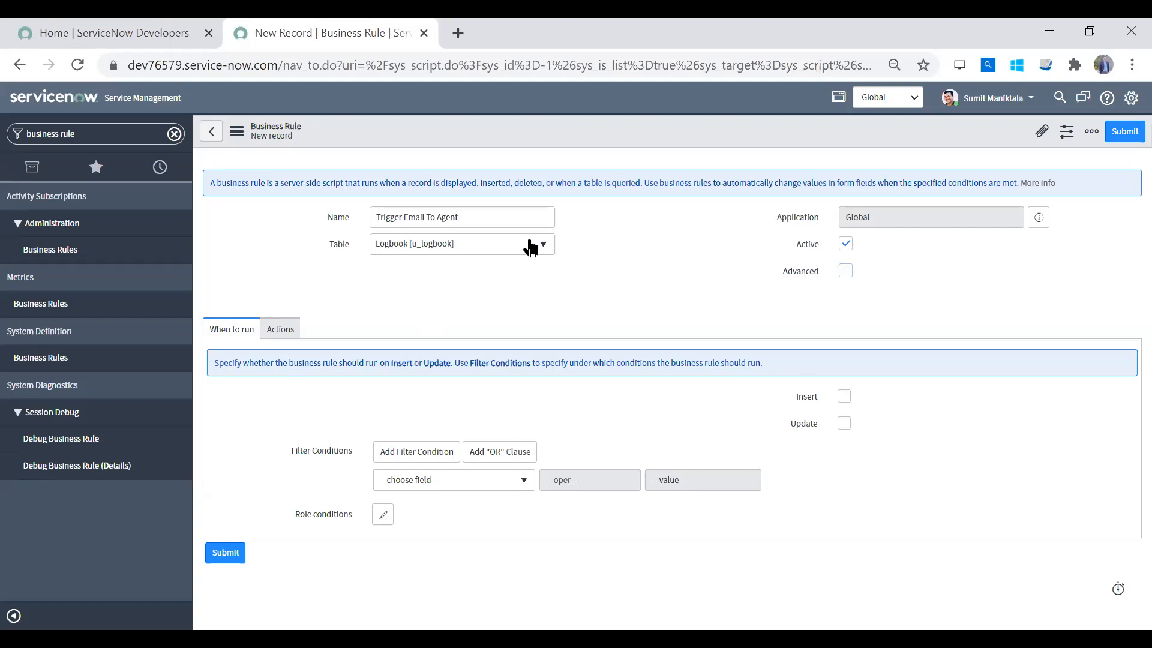
Make the business rule run on Insert with the filter condition "Agent to be notified is not empty"
click(844, 397)
click(468, 491)
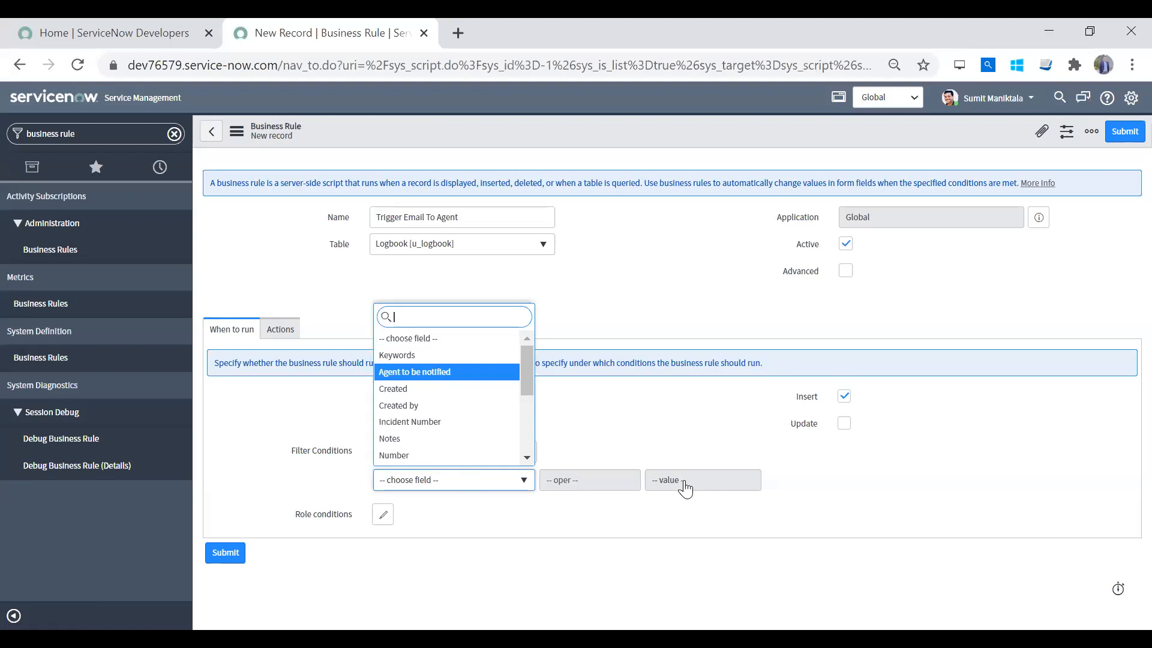
key(Return)
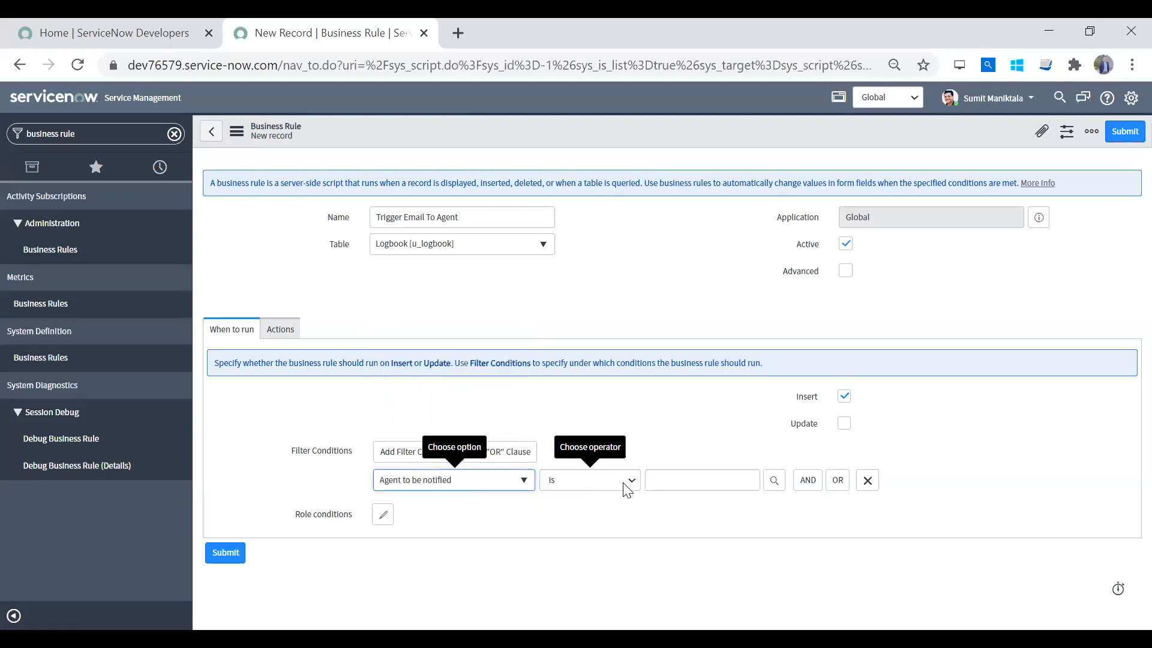
click(626, 483)
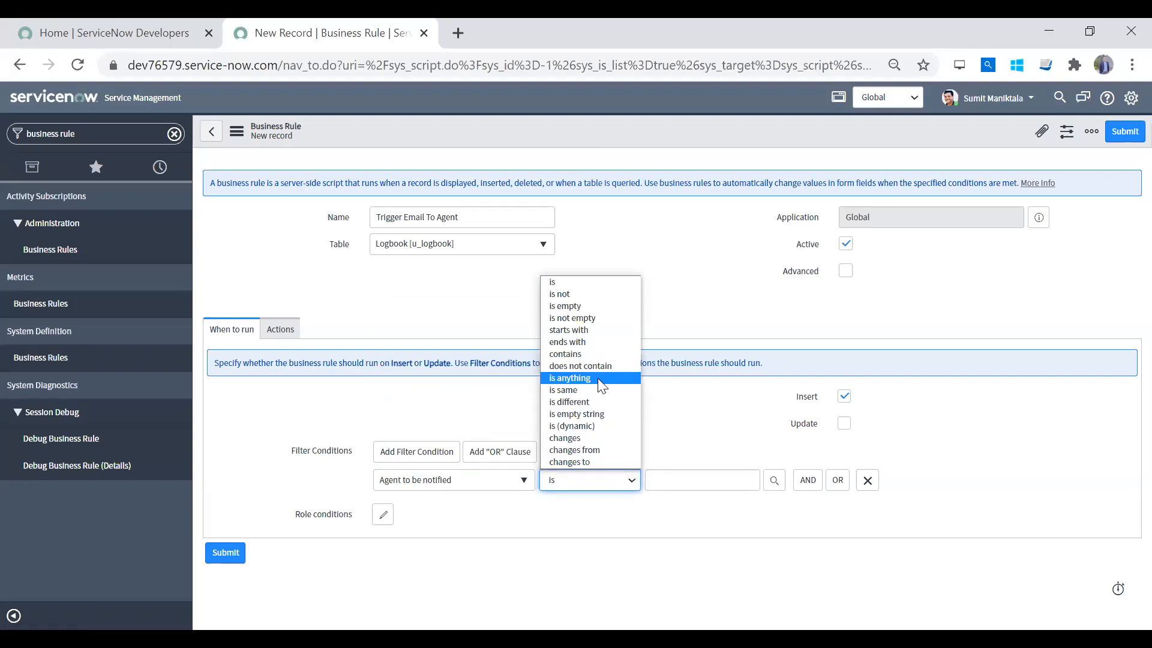
click(598, 318)
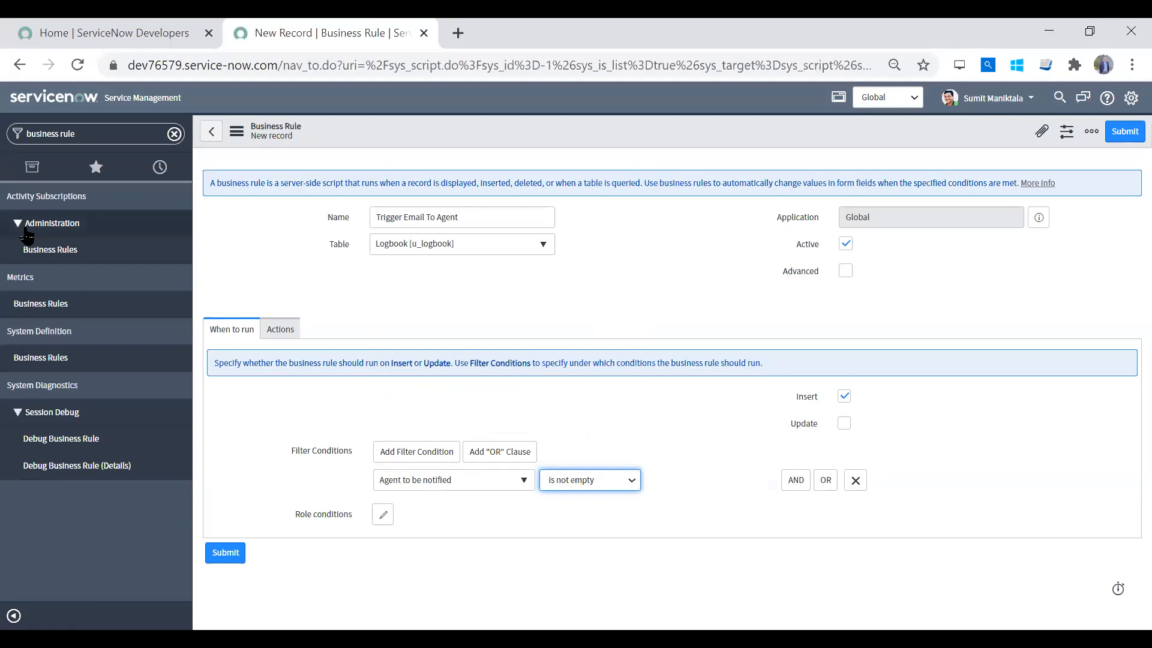
Filter the navigator for "logboo", open Logbooks in a separate browser tab and examine the Agent to be notified field on a new record
click(111, 132)
text(logboo)
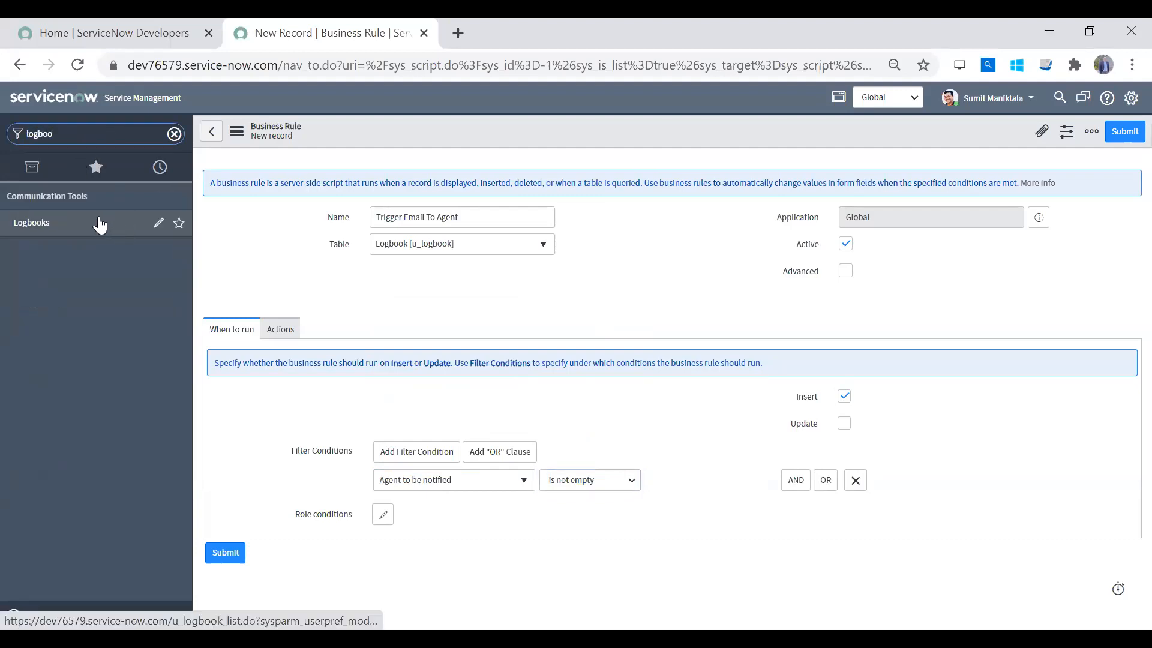
middle_click(98, 224)
click(484, 42)
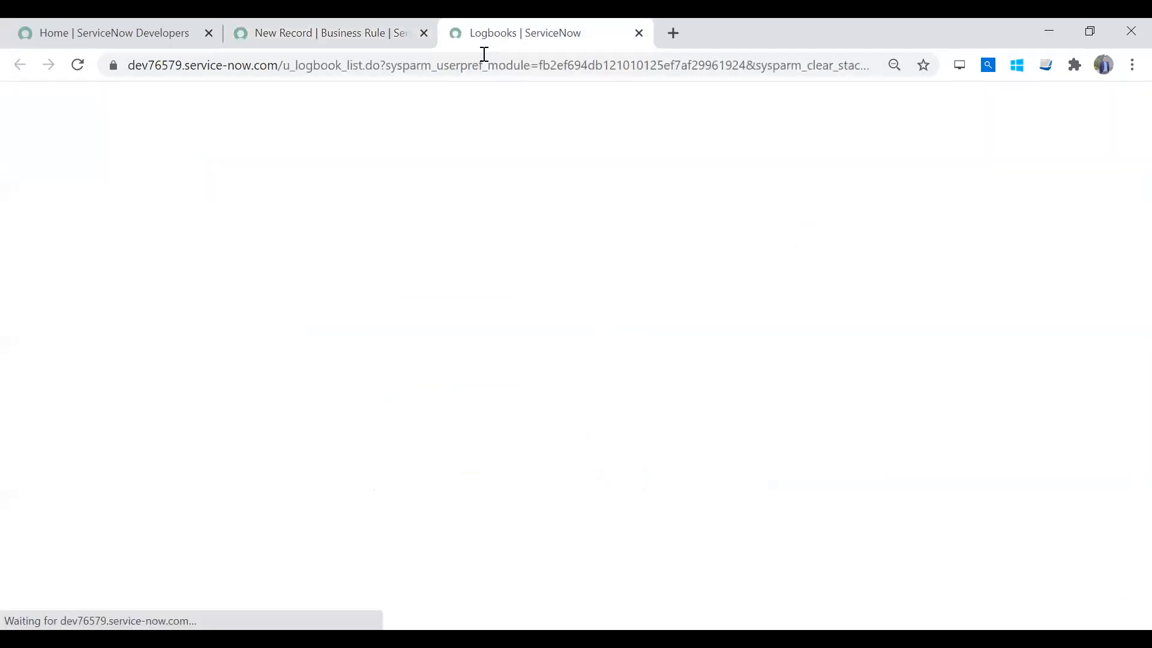
click(84, 99)
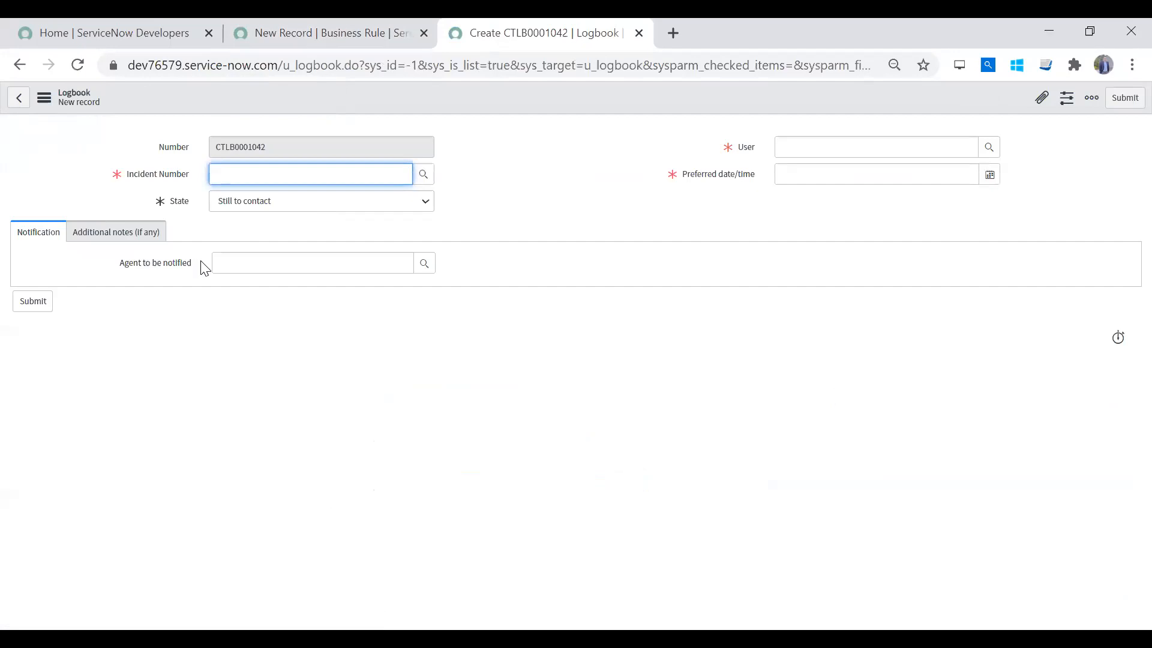
click(251, 262)
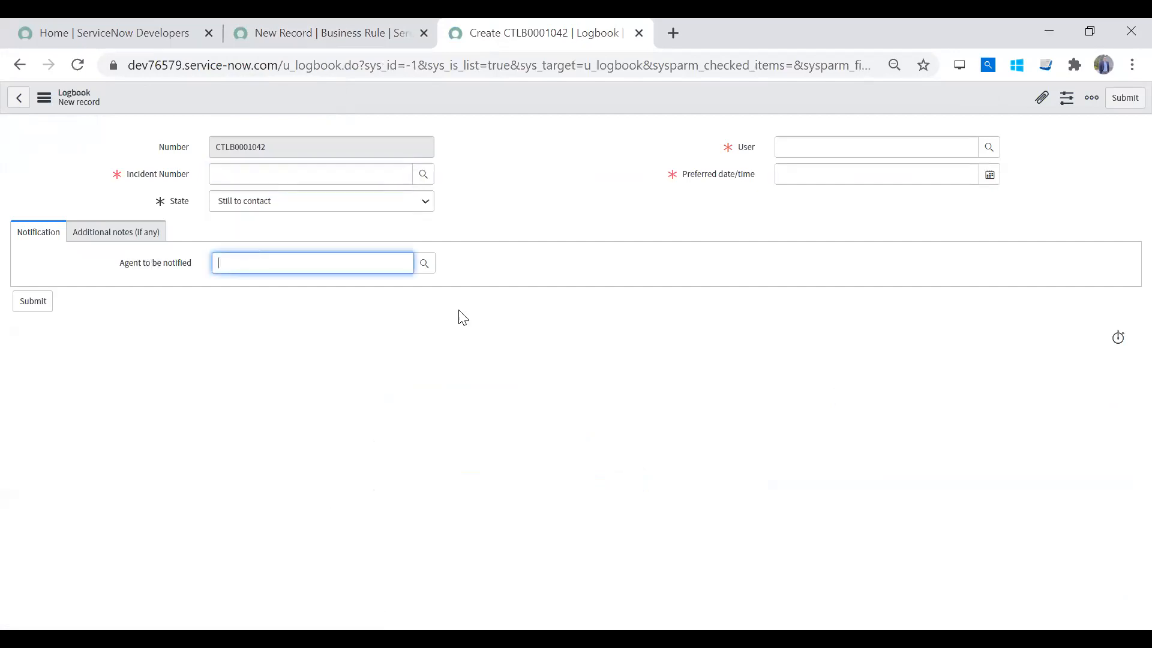
click(167, 365)
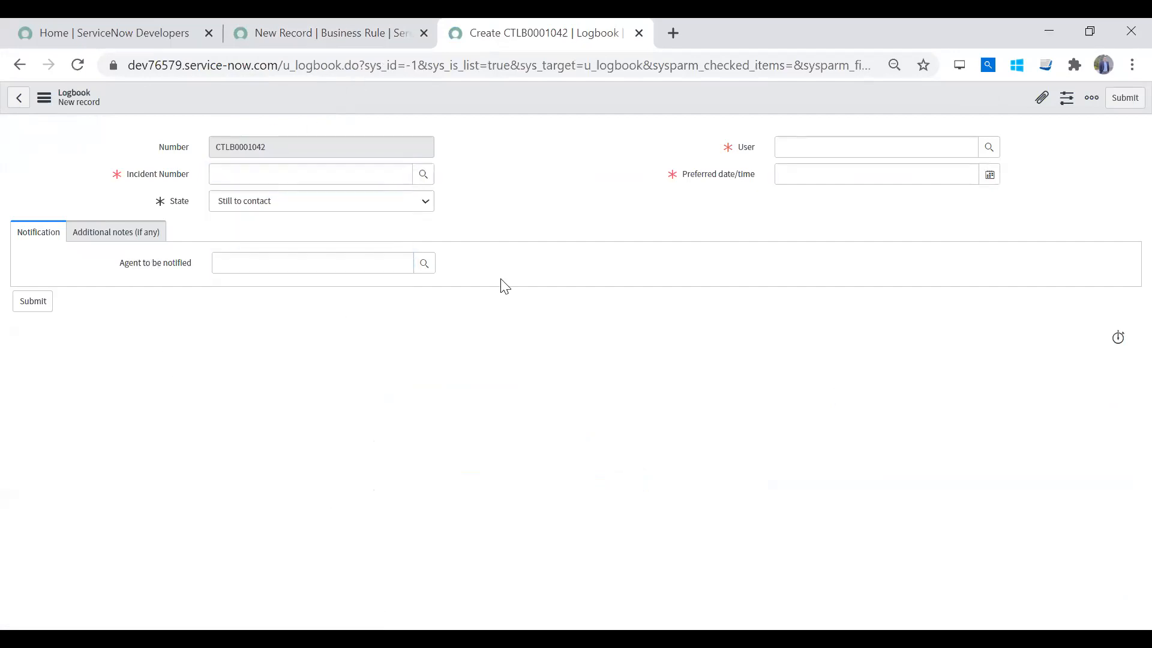
click(244, 258)
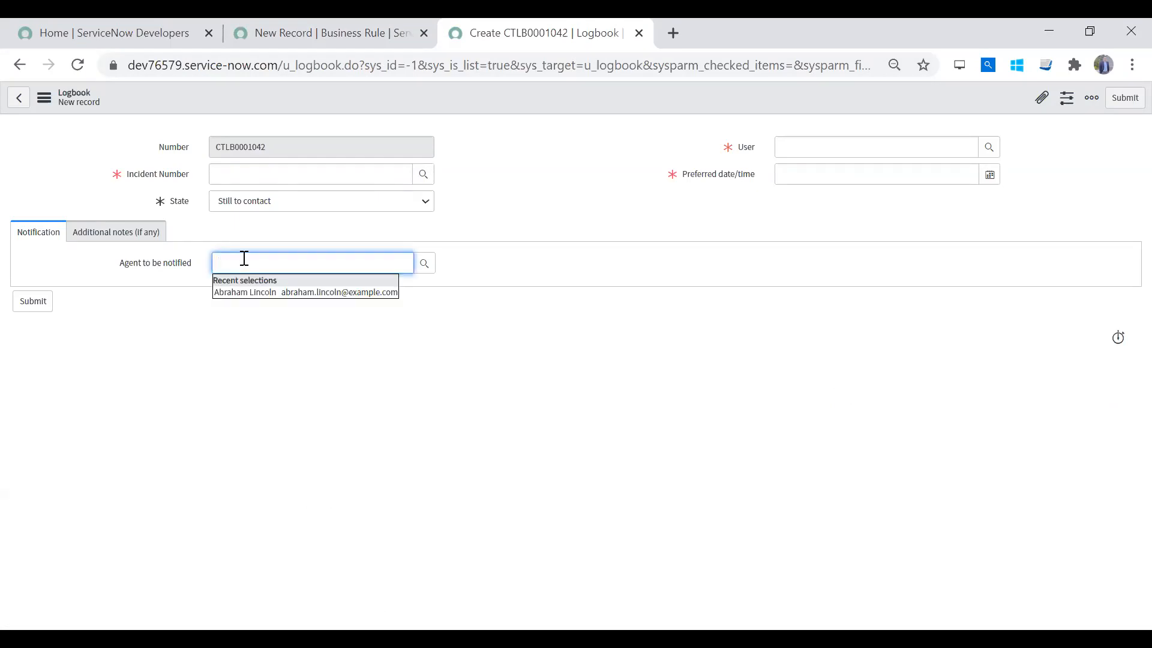
click(135, 277)
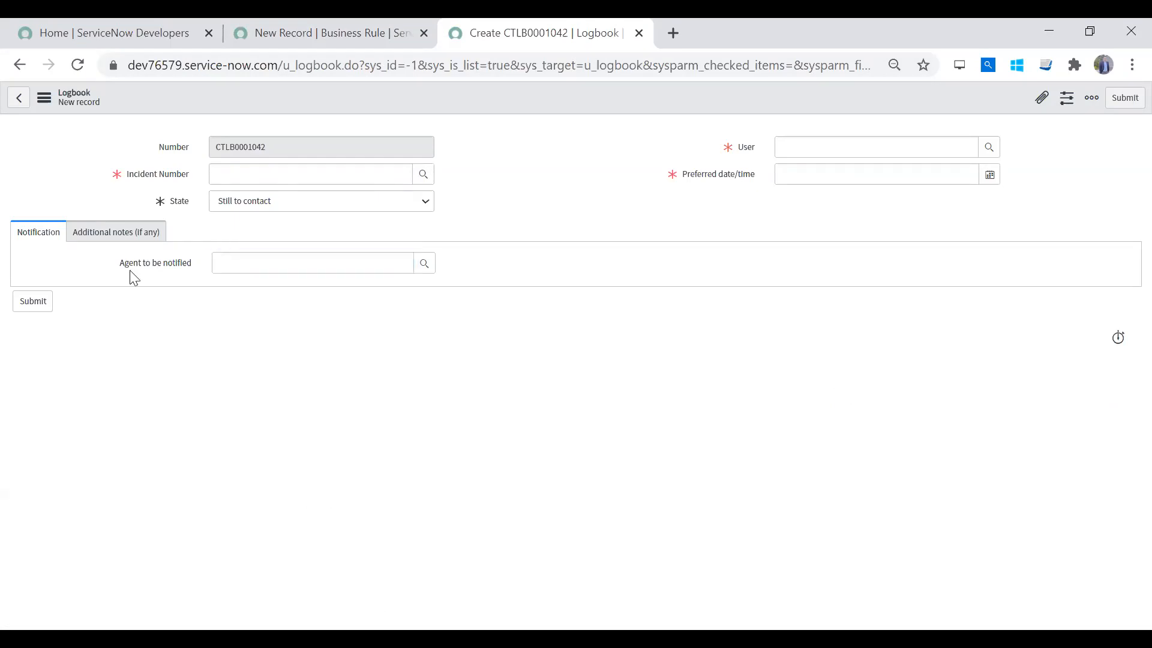
Check the Agent to be notified suggestions on the new Logbook record, and review the business rule's Actions options in the other browser tab
click(241, 264)
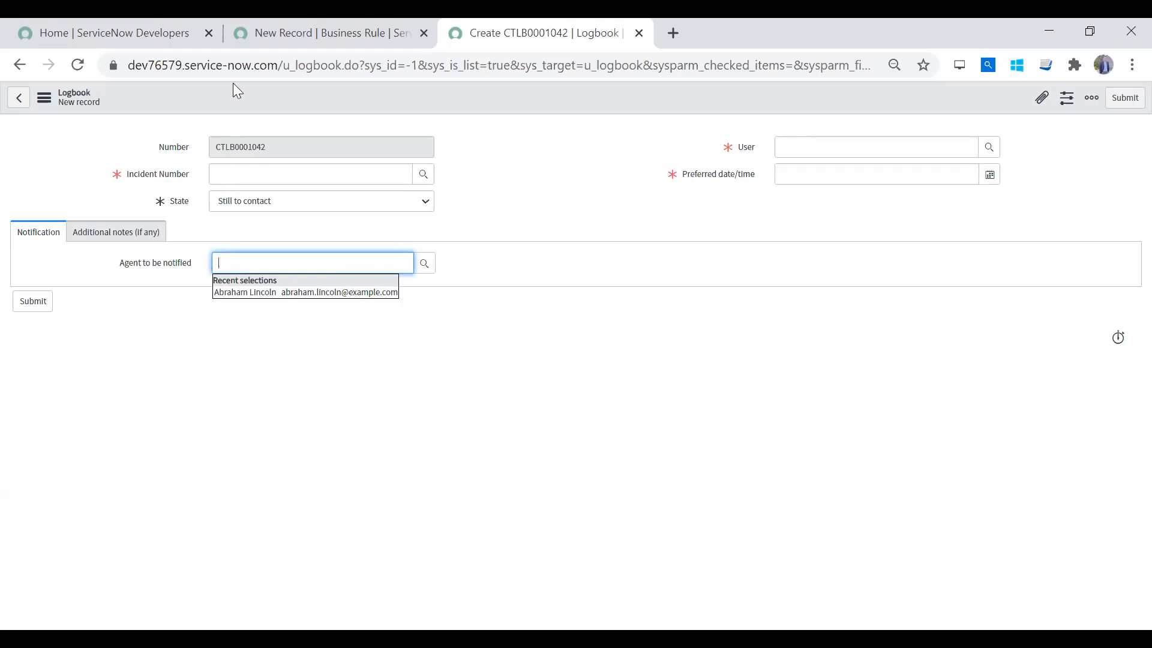
key(alt+Tab)
click(250, 48)
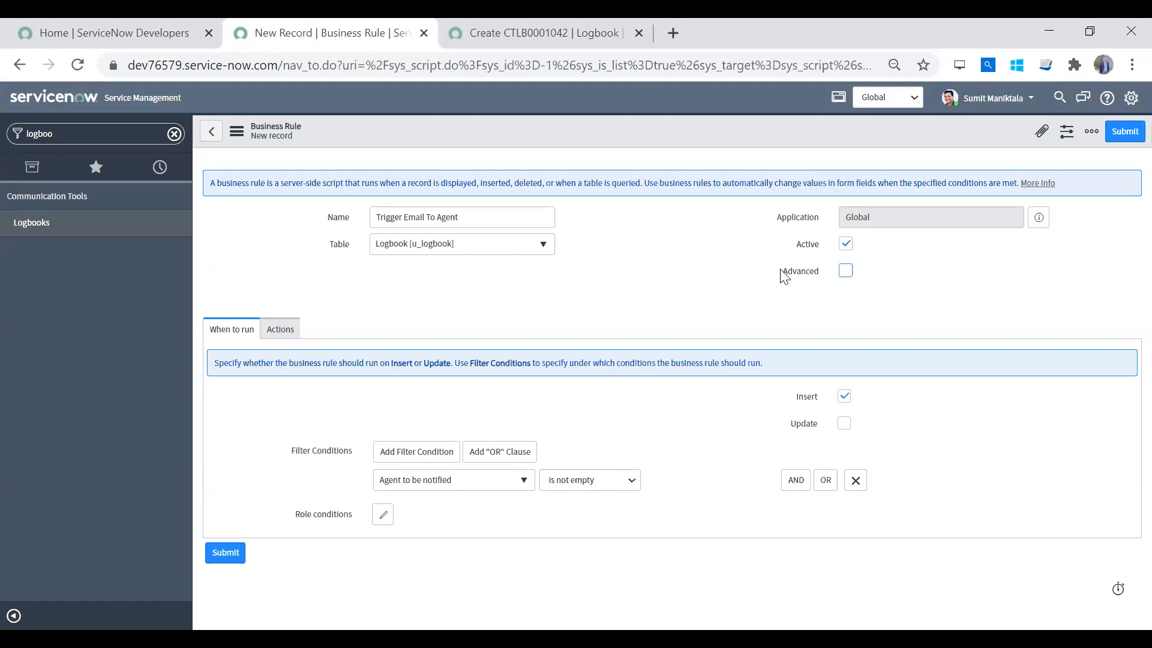
click(282, 331)
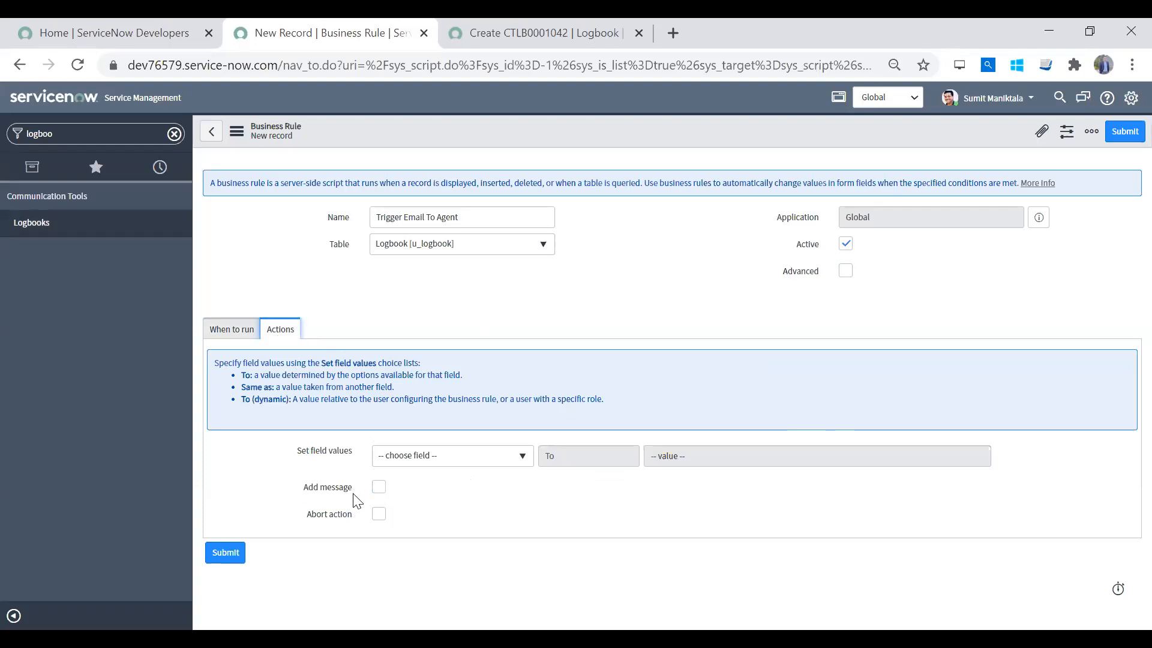
click(233, 329)
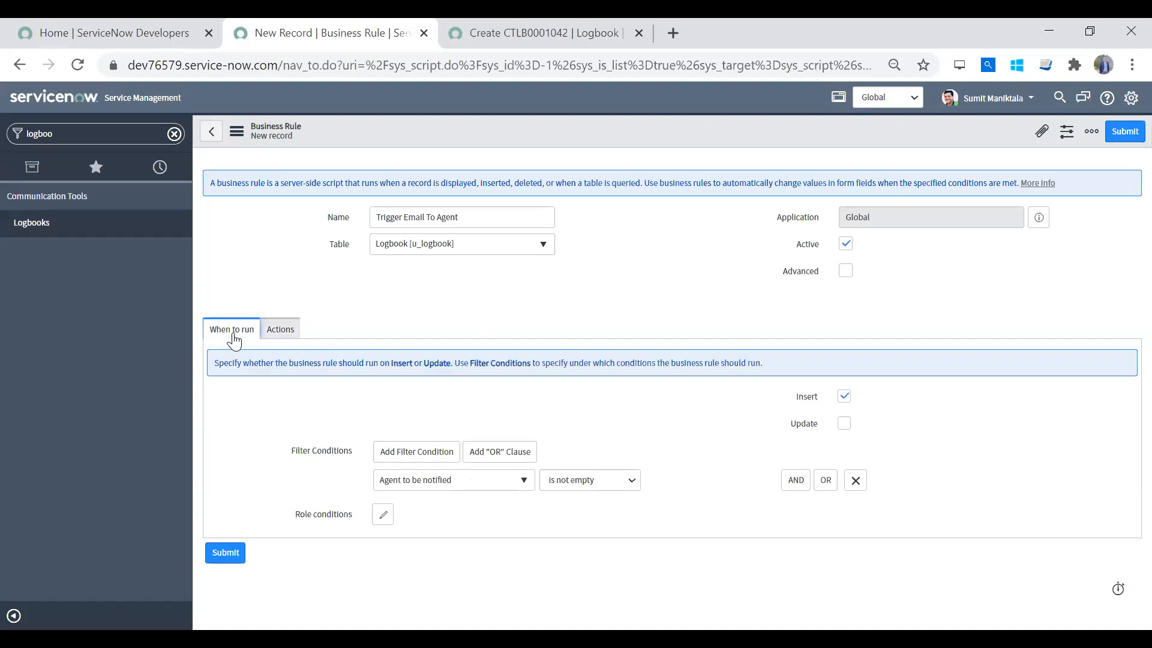
Enable the business rule's Advanced option and add a blank line below the comment in its script
click(847, 273)
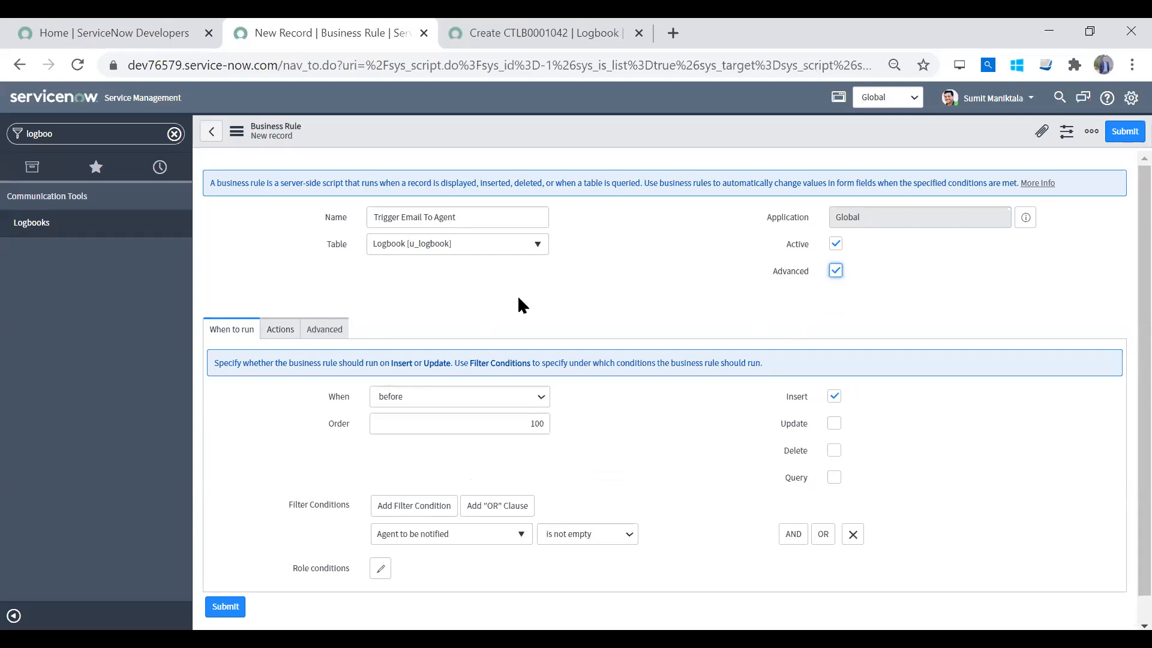
click(324, 331)
click(527, 427)
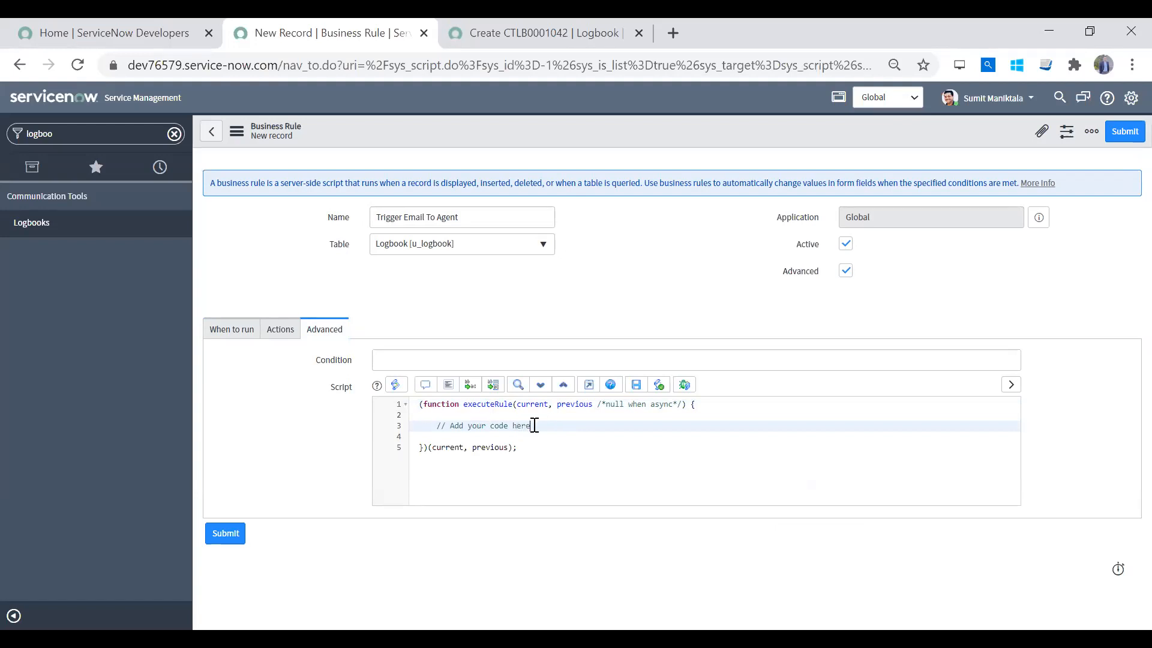
key(Return)
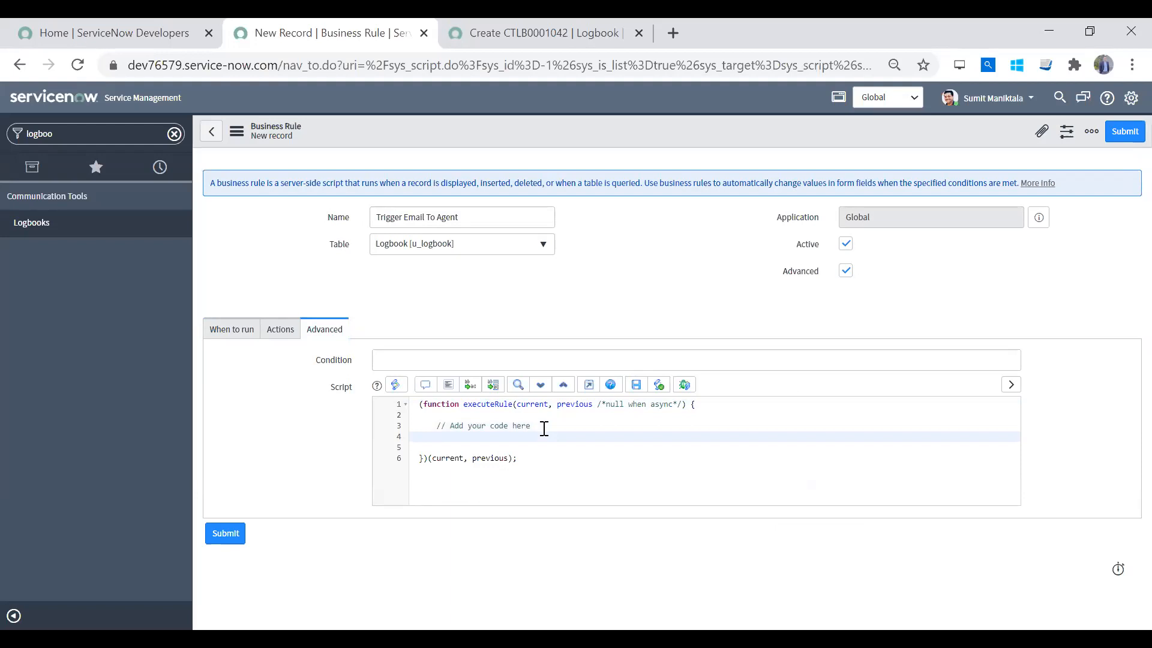
Examine the default executeRule function template in the business rule's script, from its opening line to its closing brace
key(Up)
key(Down)
key(Up)
key(Up)
key(Up)
key(Down)
key(Down)
key(Down)
click(704, 407)
click(420, 458)
click(425, 419)
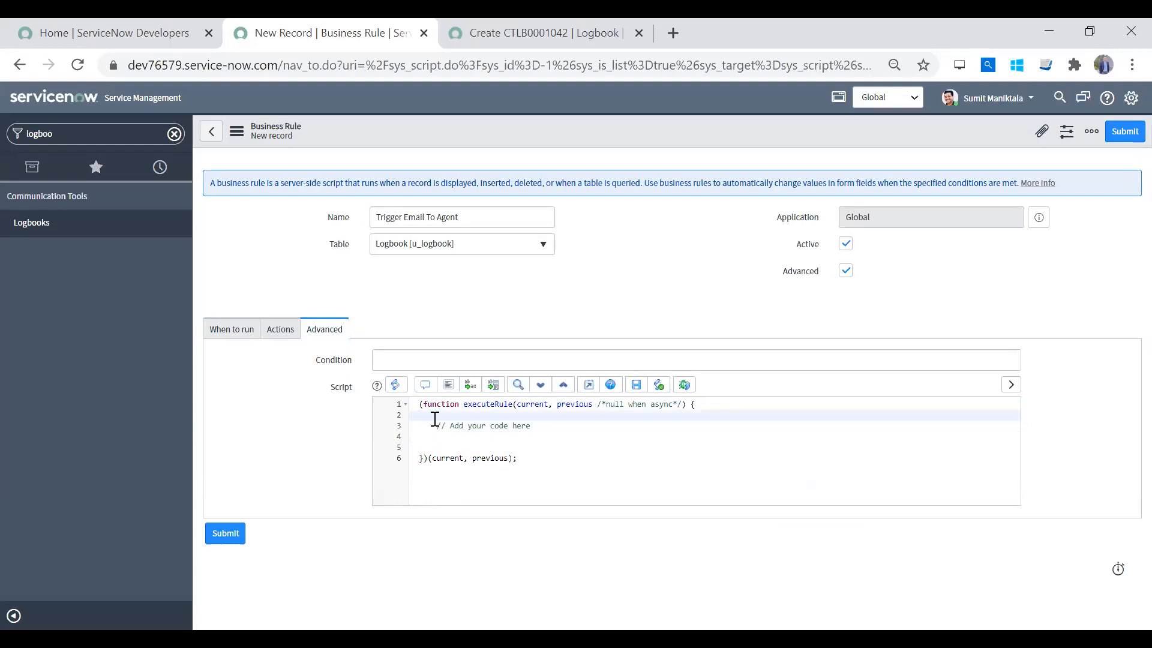
drag(486, 483, 318, 342)
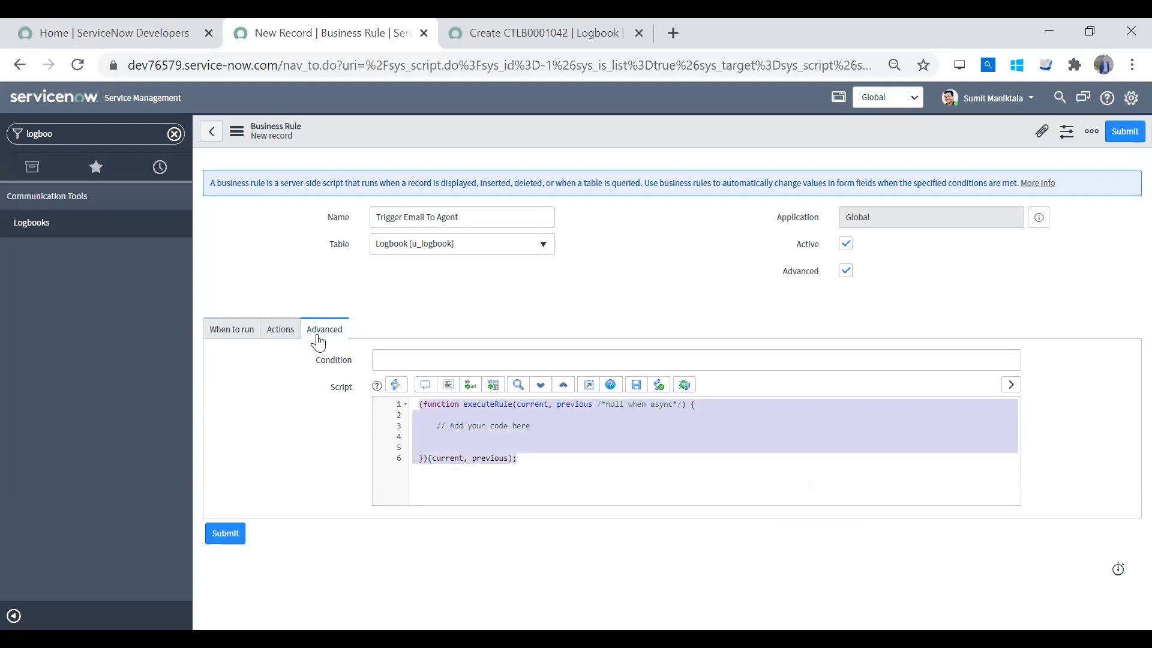
click(595, 465)
click(460, 439)
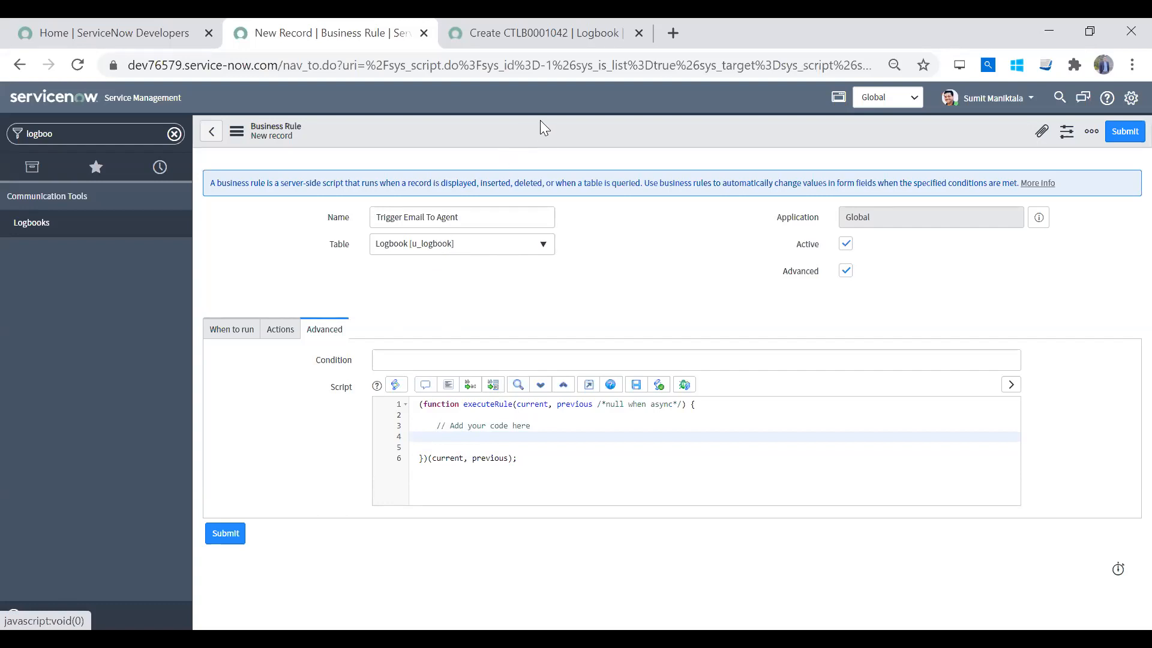
Review the rule's Actions and When to run settings, and return to the script
click(273, 333)
click(232, 331)
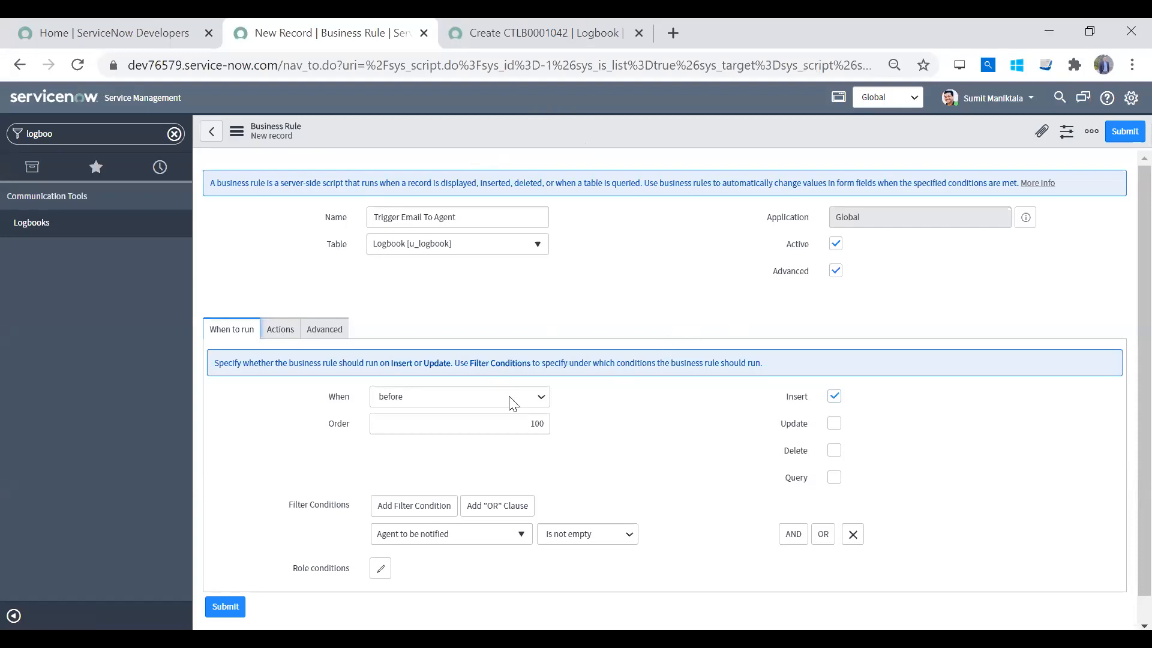
click(279, 329)
click(324, 330)
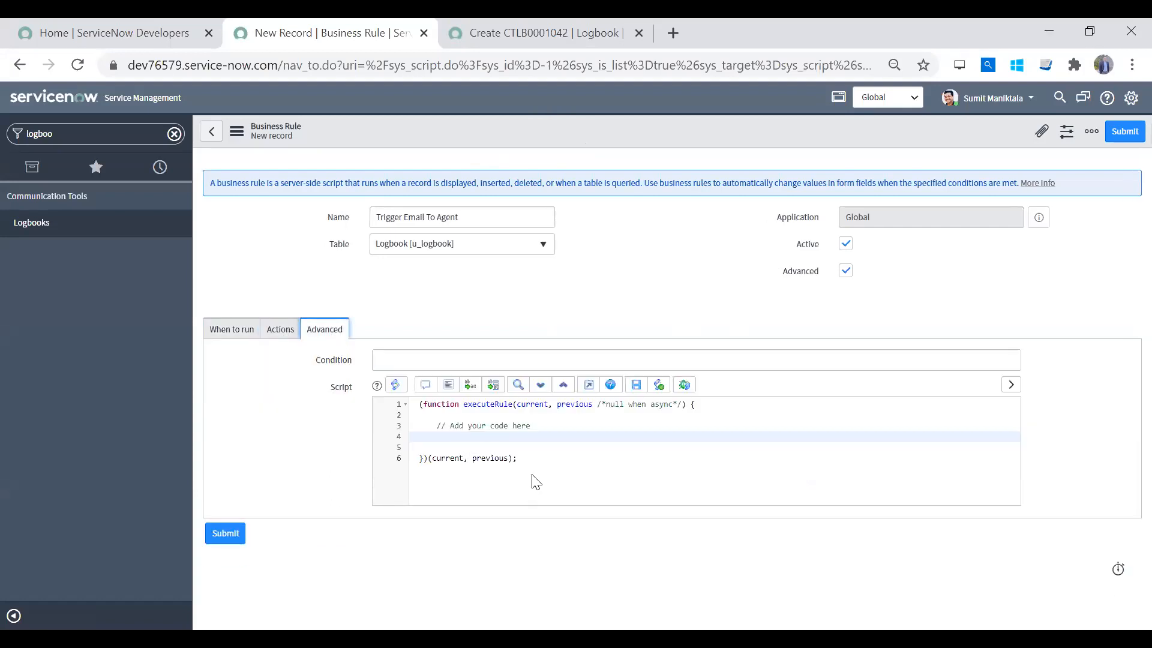
Try replacing the script template with the test lines "cxczx" and "var x;", and undo the replacement
drag(527, 458, 383, 385)
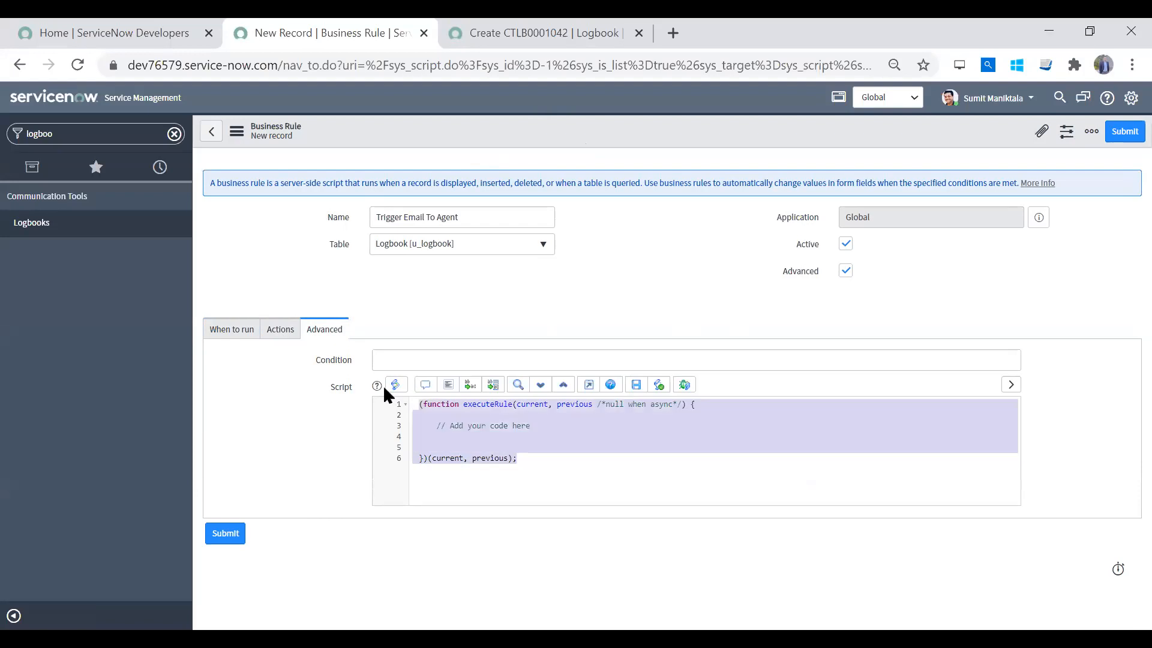
key(BackSpace)
text(cxczx)
key(Return)
text(var x)
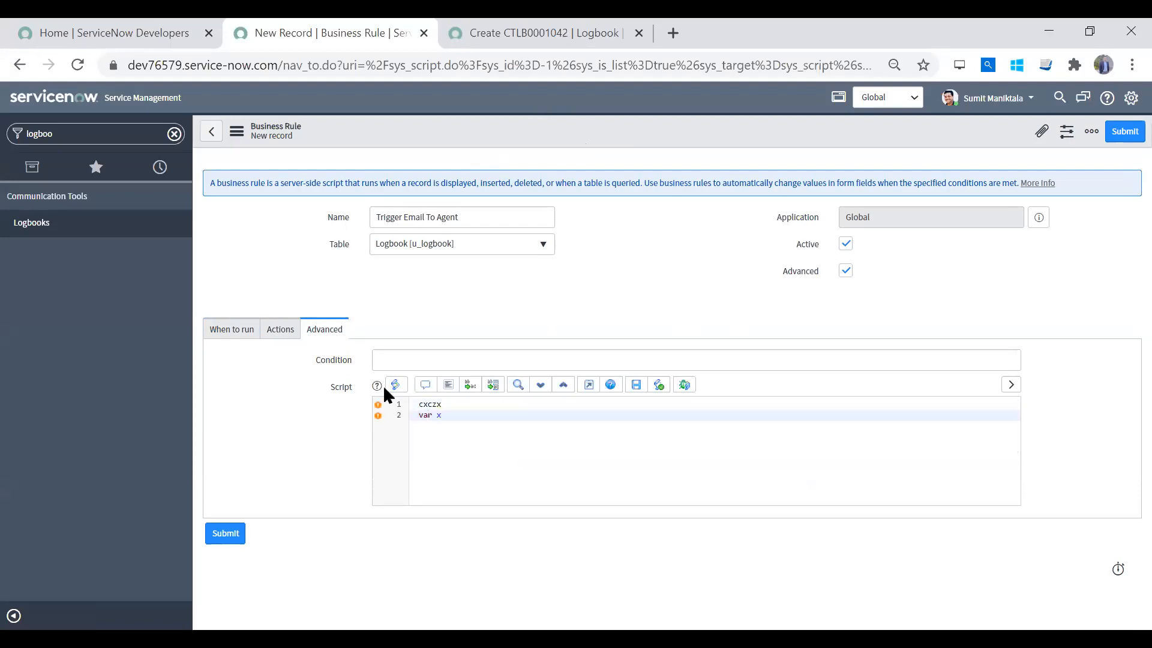
text(;)
key(shift+Left)
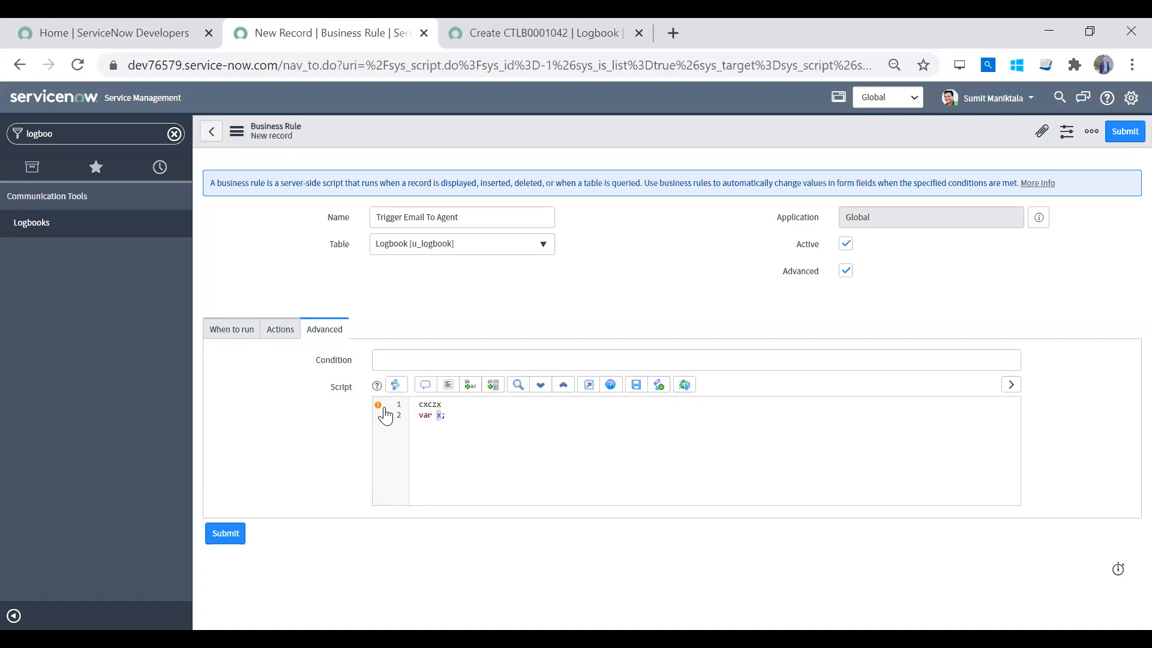
click(439, 415)
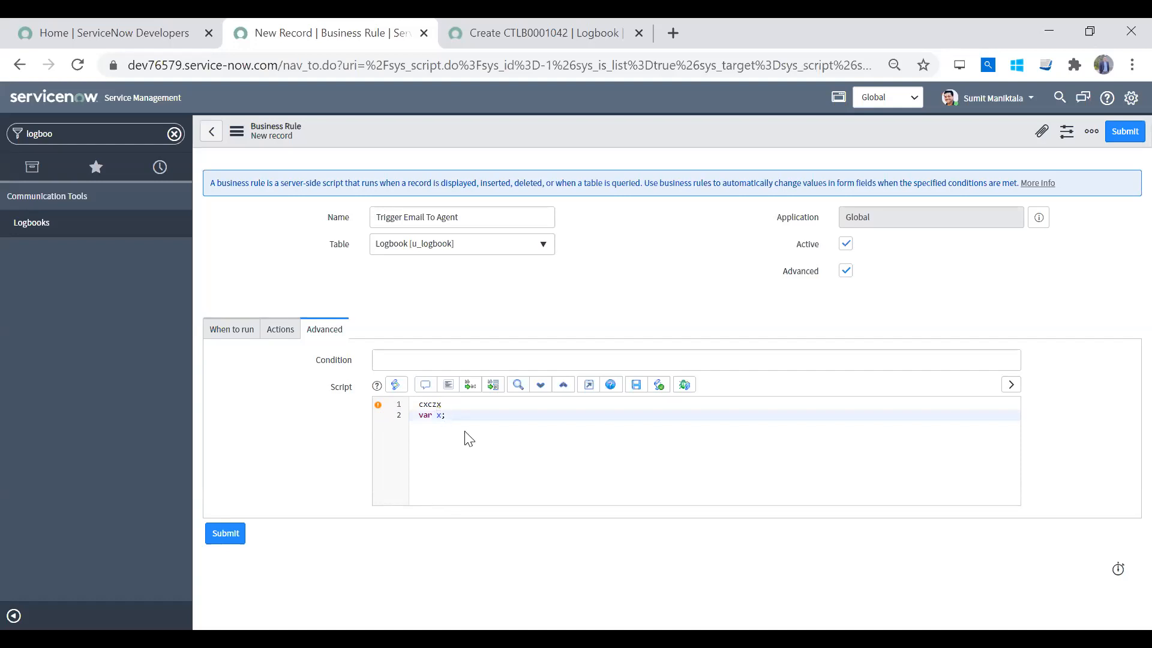
key(ctrl+z)
key(ctrl+z)
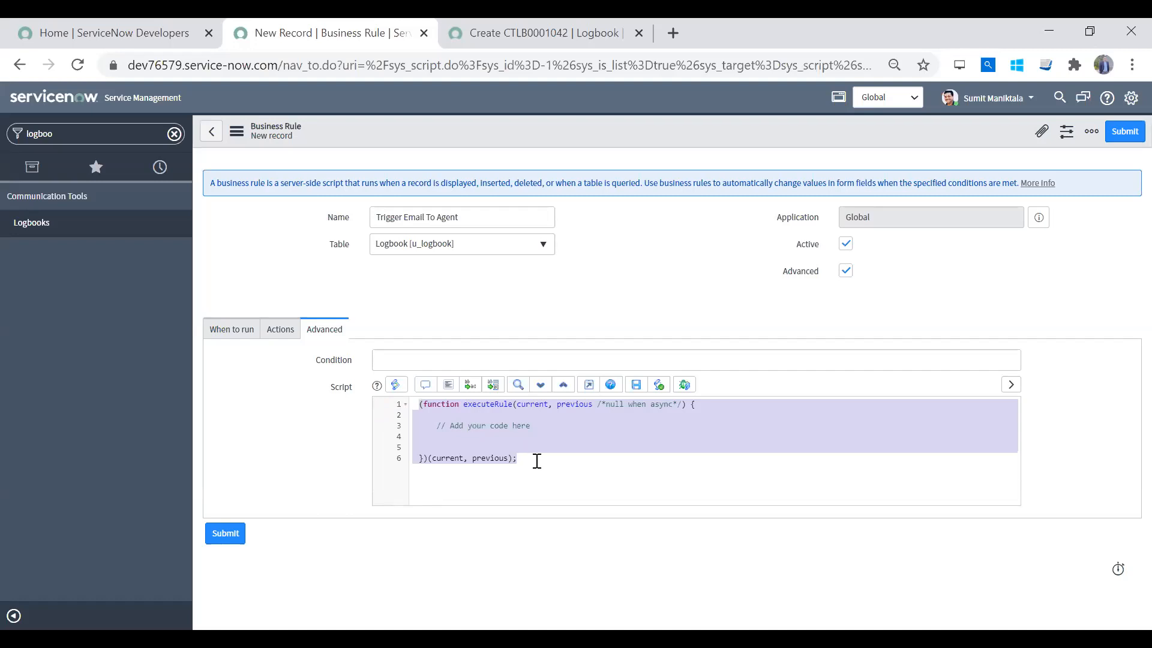
Examine where code goes inside the executeRule function body, and check the rule's timing and order settings
click(448, 433)
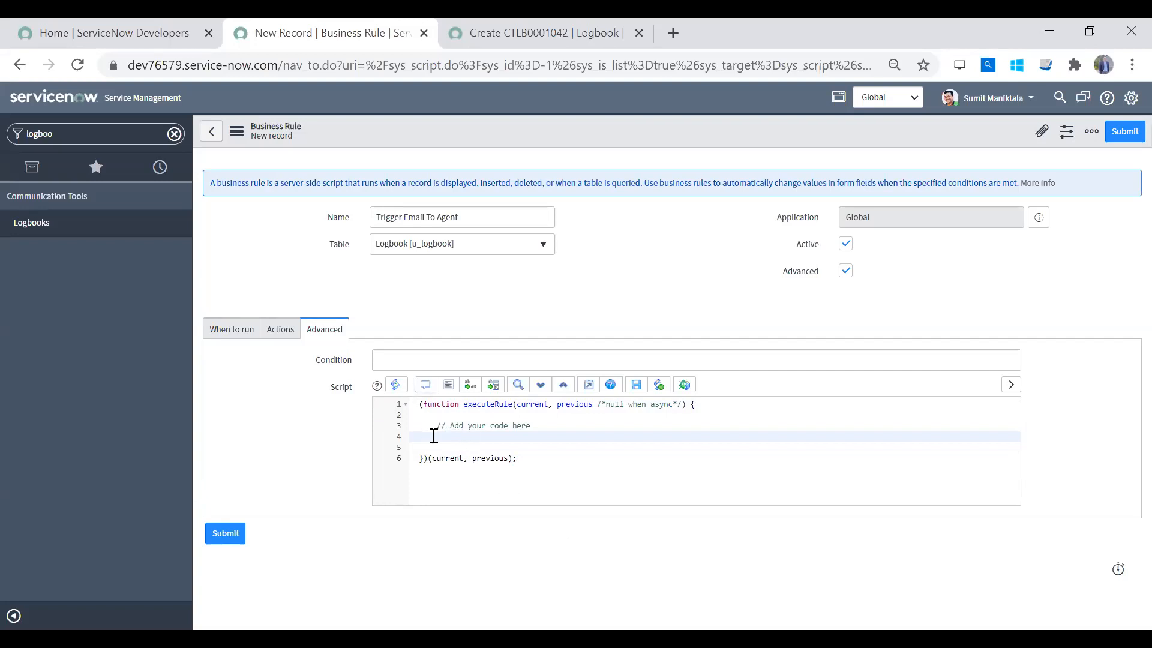
click(716, 400)
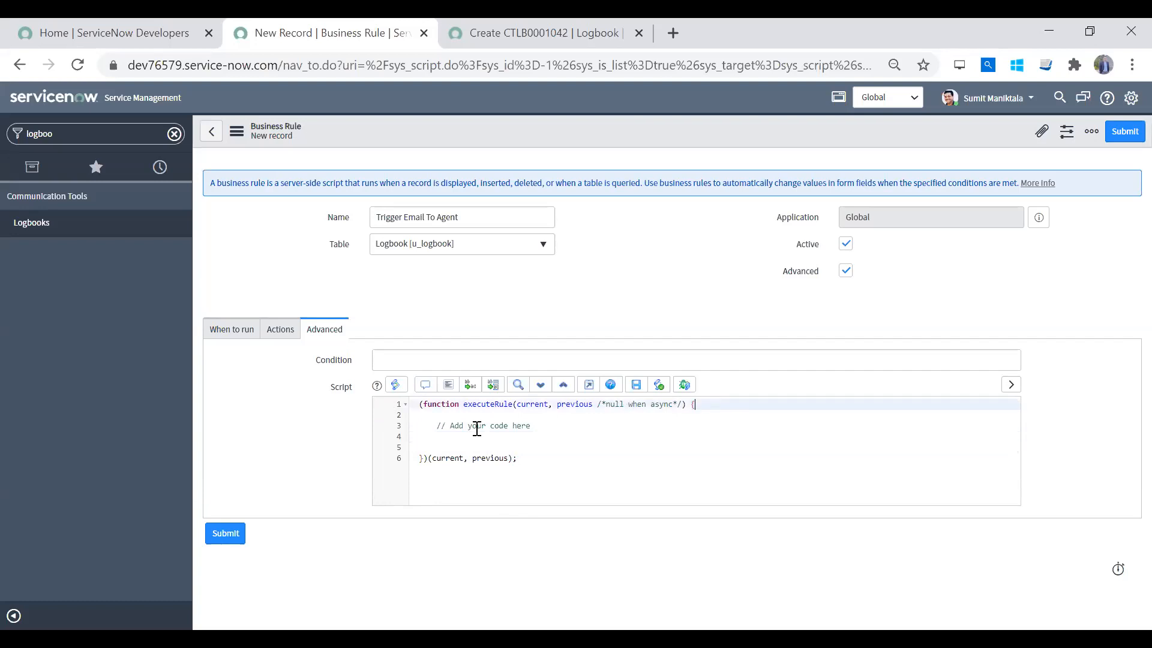
click(427, 449)
drag(425, 415, 488, 446)
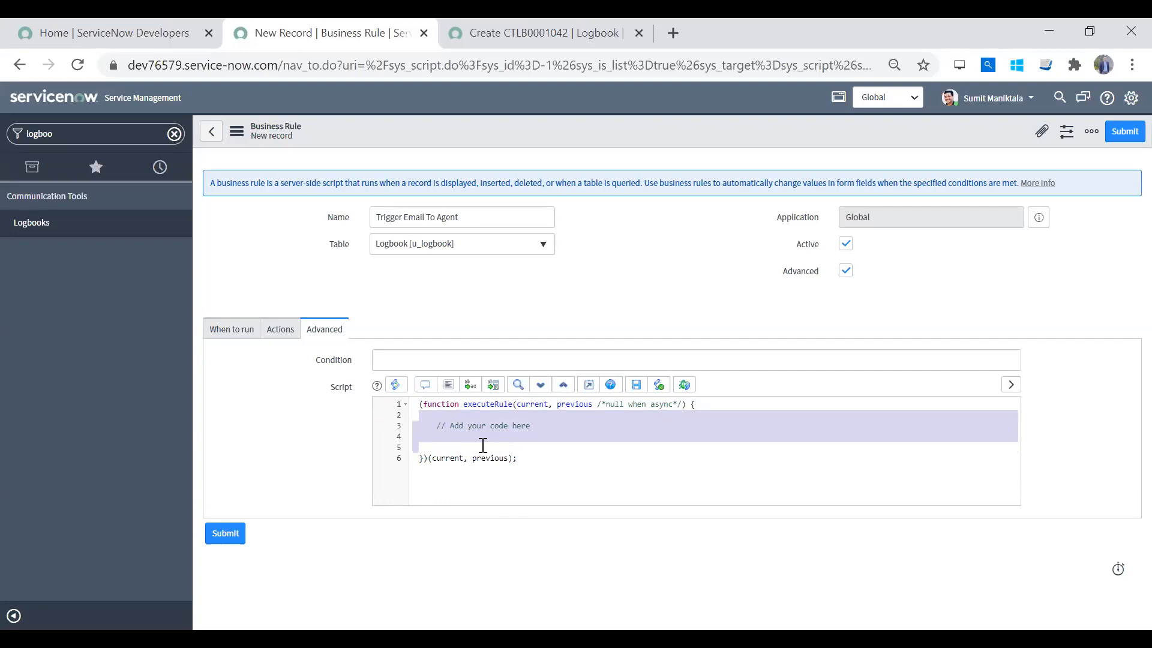
click(504, 436)
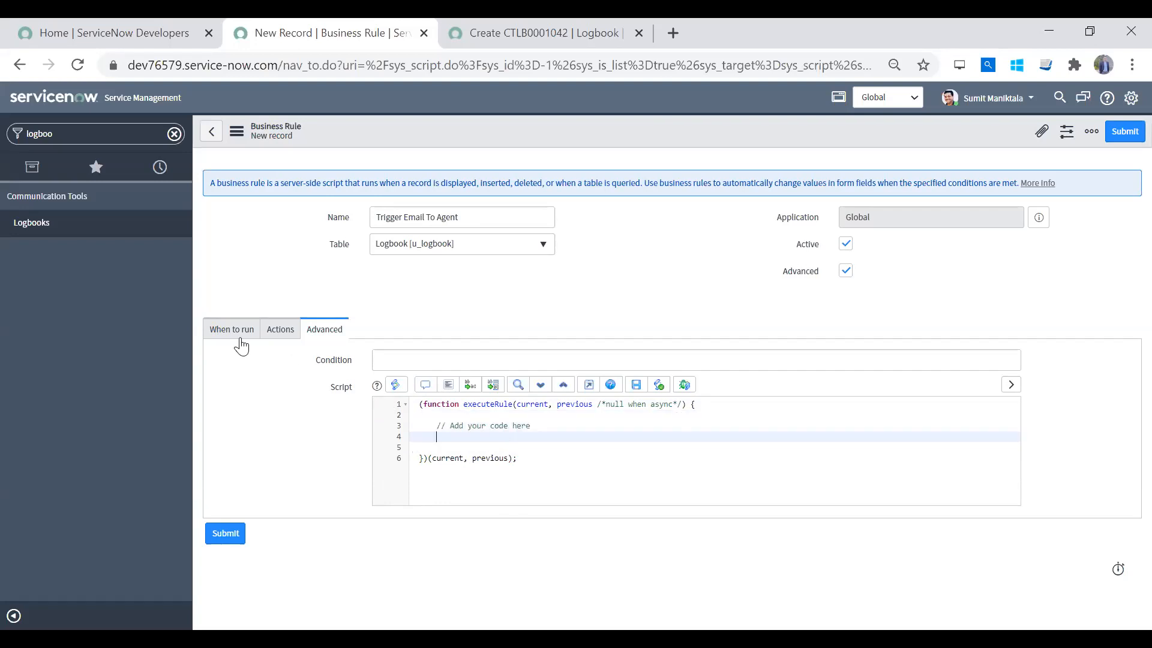
click(221, 330)
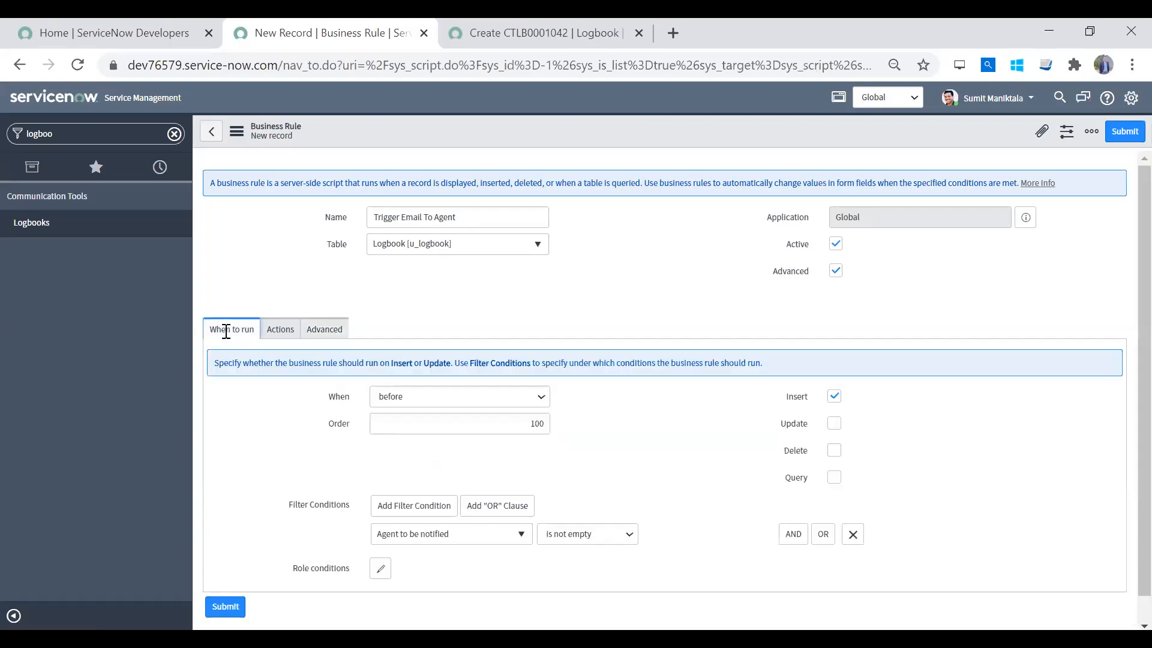
double_click(459, 430)
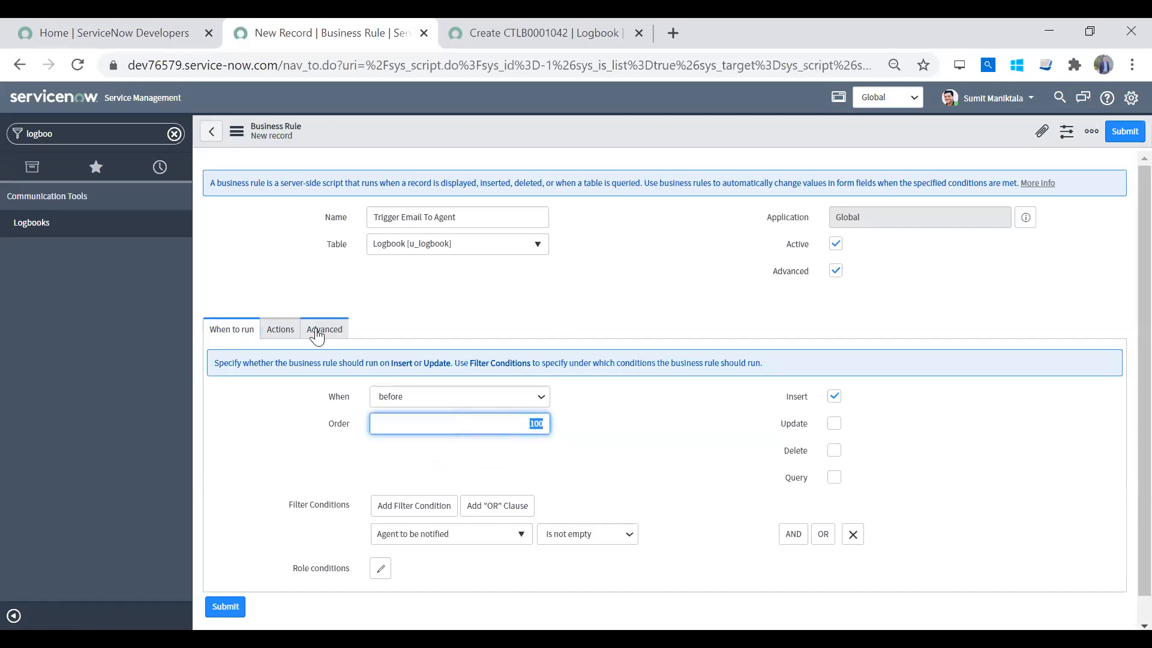
Add the statement "gs.eventQueue();" on the line below the comment in the business rule's script
click(316, 333)
click(493, 437)
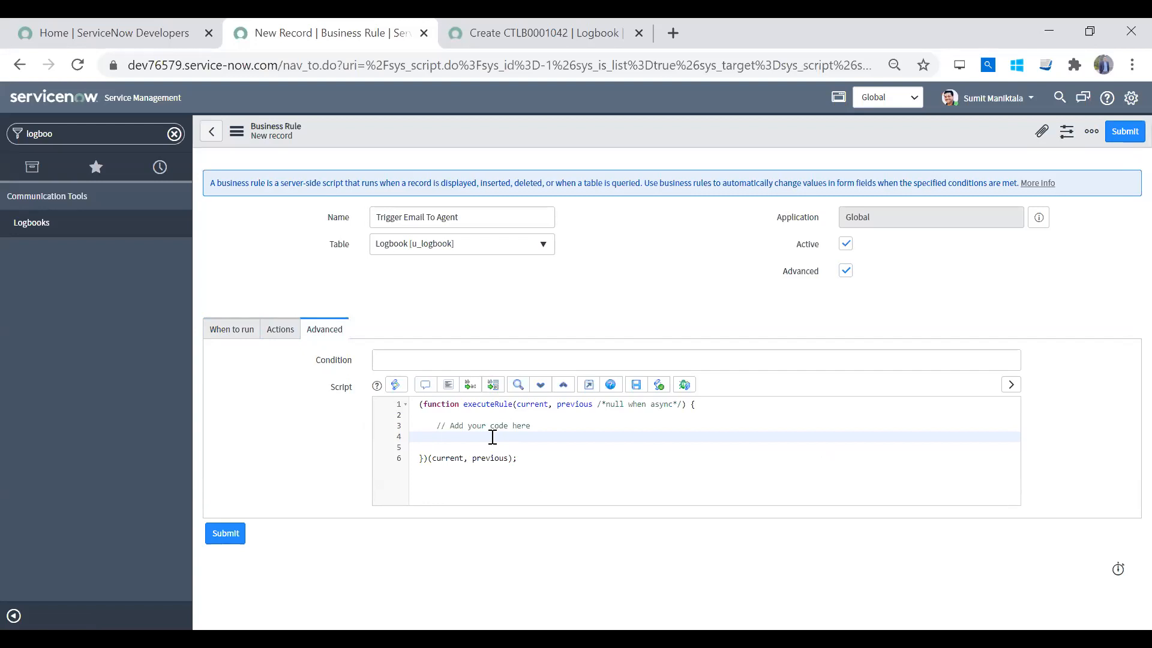
text(gs)
text(.)
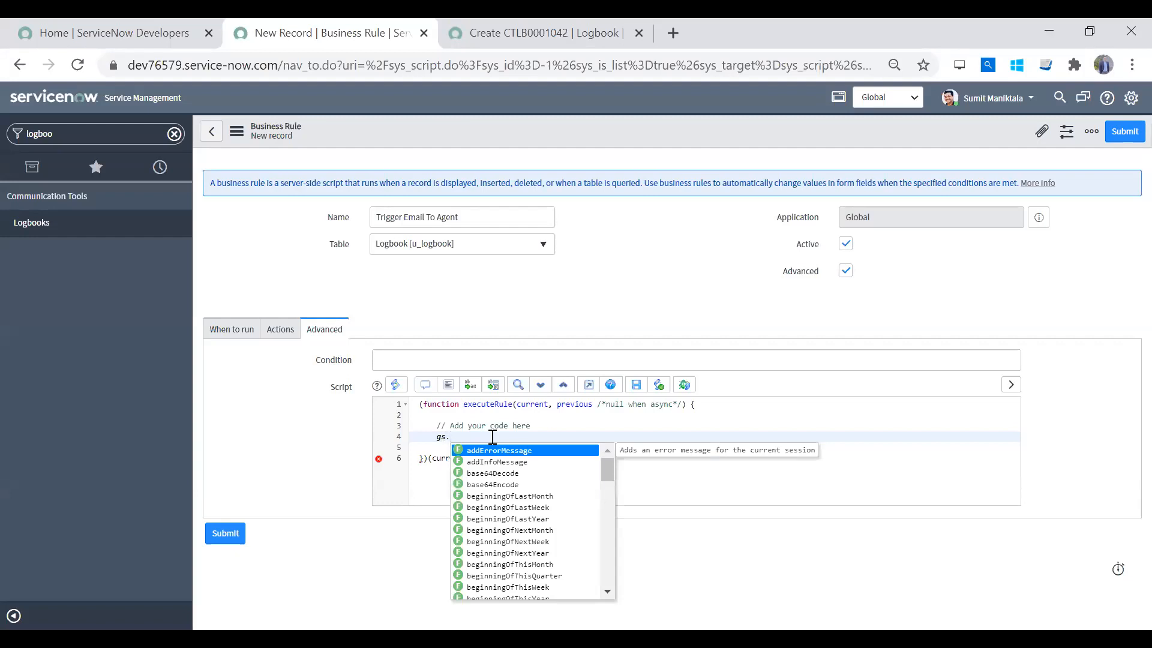
mouse_move(605, 467)
mouse_down()
mouse_move(594, 583)
mouse_move(601, 453)
mouse_move(596, 564)
mouse_move(604, 467)
mouse_up()
text(even)
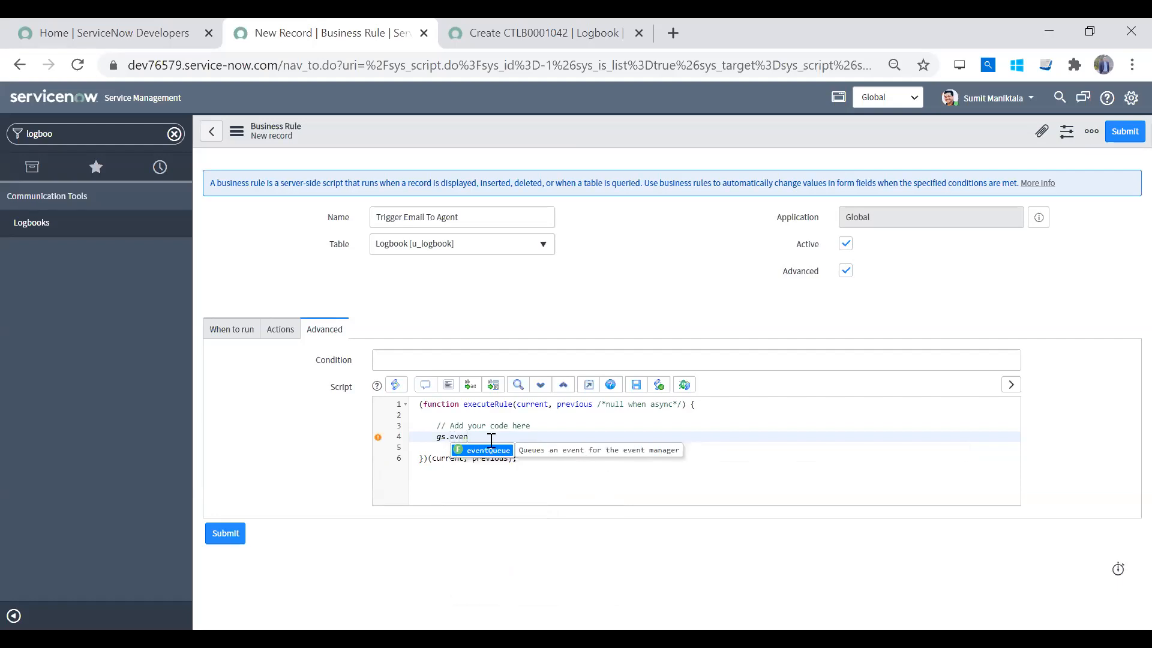
click(487, 451)
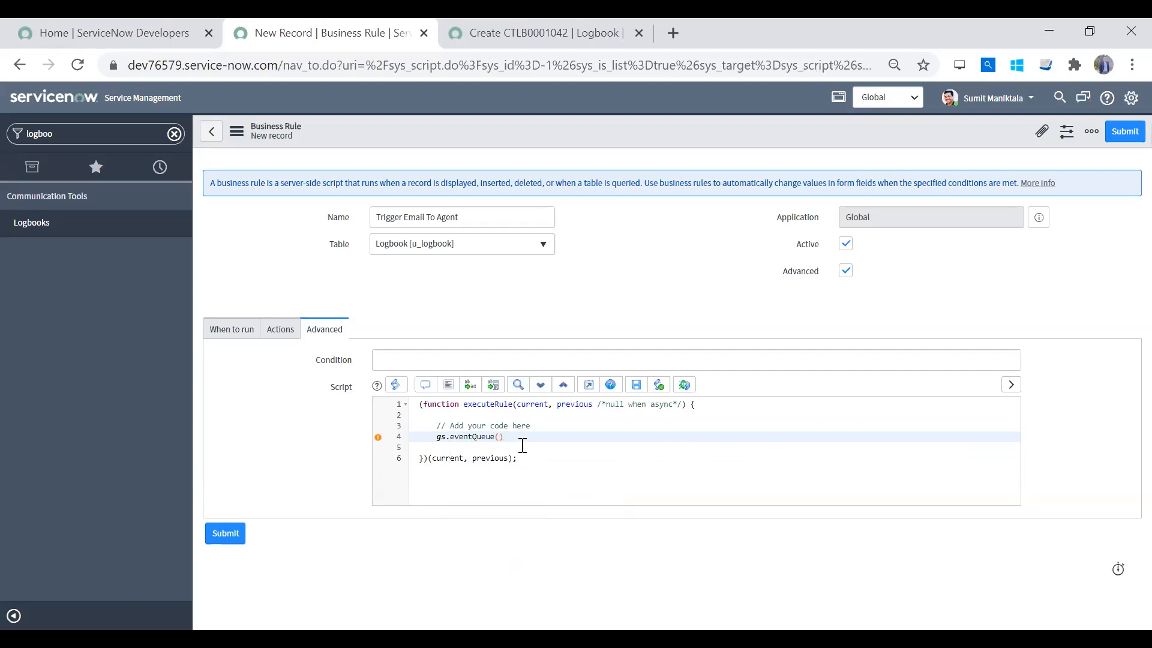
double_click(484, 438)
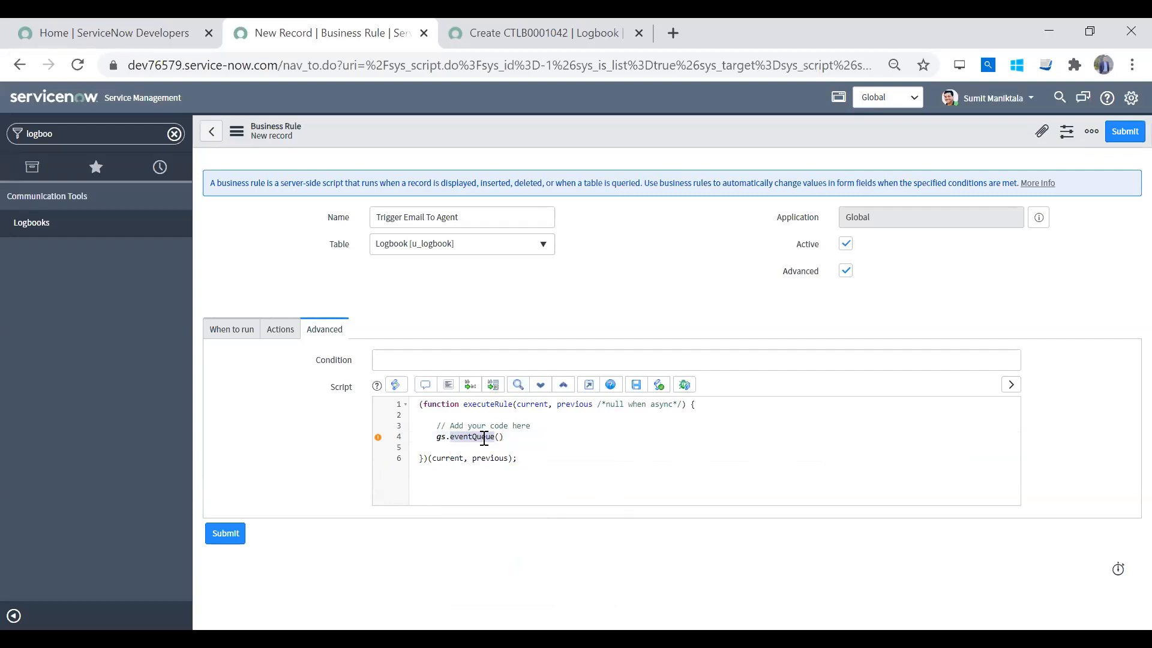
click(472, 436)
double_click(472, 436)
click(534, 437)
text(;)
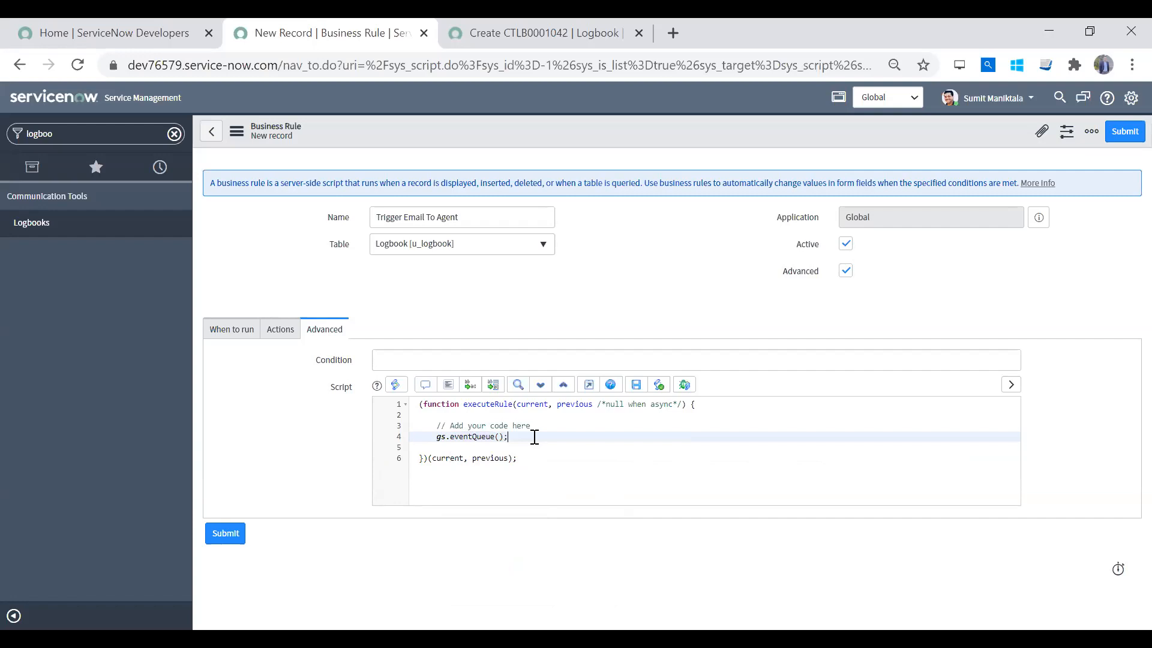
Examine the eventQueue method call in the script
click(500, 437)
double_click(460, 436)
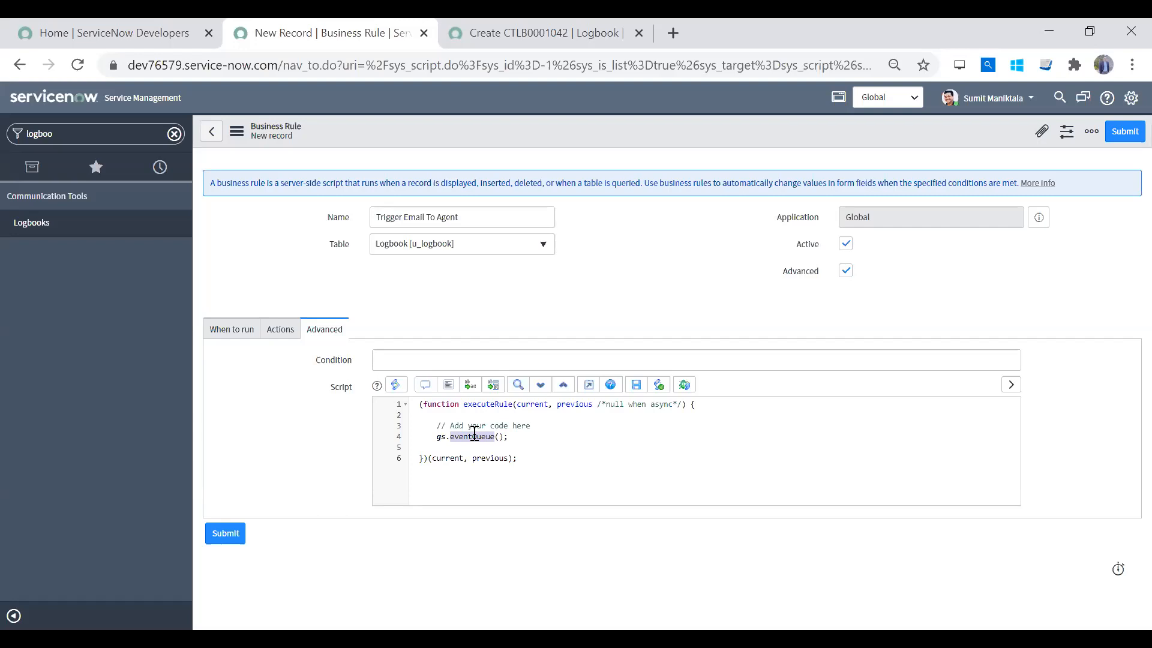
triple_click(474, 433)
double_click(475, 433)
click(523, 436)
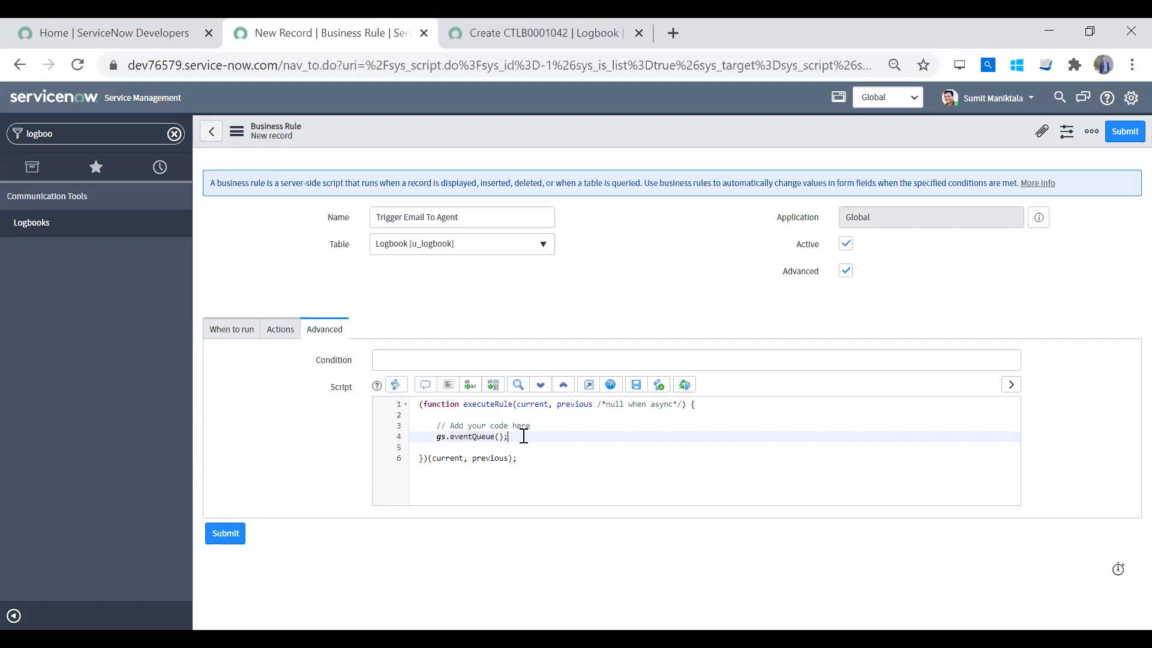
click(544, 425)
double_click(480, 435)
click(515, 441)
Remove the eventQueue call after "gs." and re-enter it through code completion to bring up its parameter list
key(BackSpace)
key(BackSpace)
key(BackSpace)
text(()
key(BackSpace)
key(BackSpace)
key(BackSpace)
key(BackSpace)
key(BackSpace)
key(BackSpace)
key(BackSpace)
key(BackSpace)
key(BackSpace)
key(BackSpace)
key(BackSpace)
text(eve)
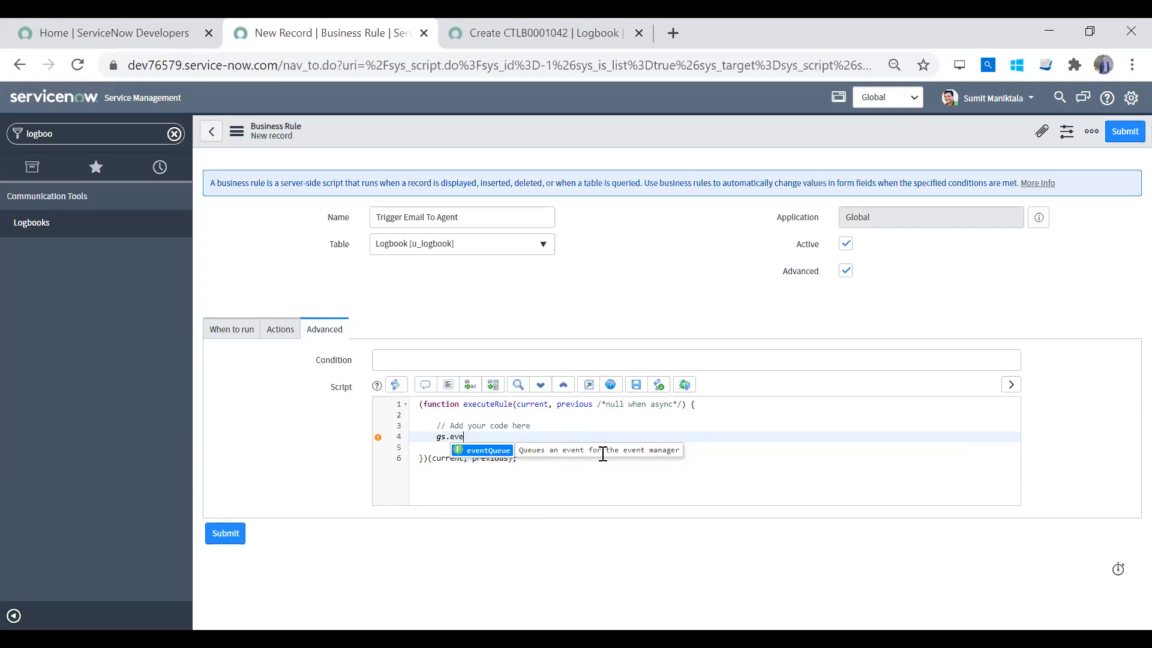
key(Return)
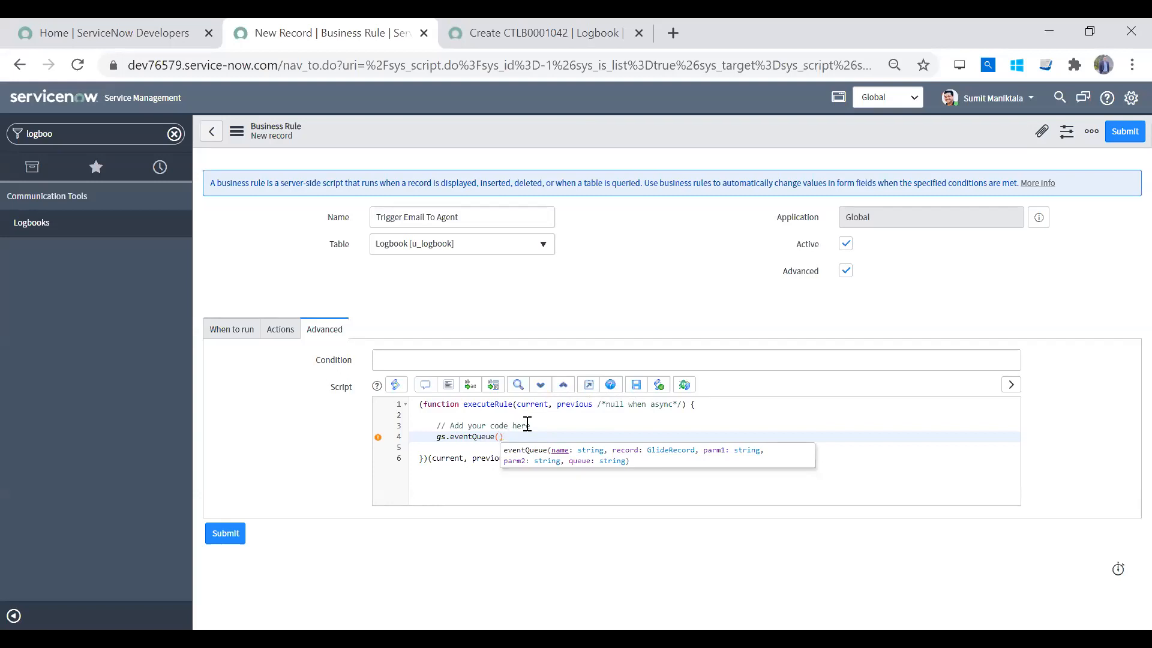
Enter 'communication.logbook.inform.agent.appt' as the first argument of the eventQueue call, followed by a comma
text(')
text(communication.logbook.inform.agent.appt)
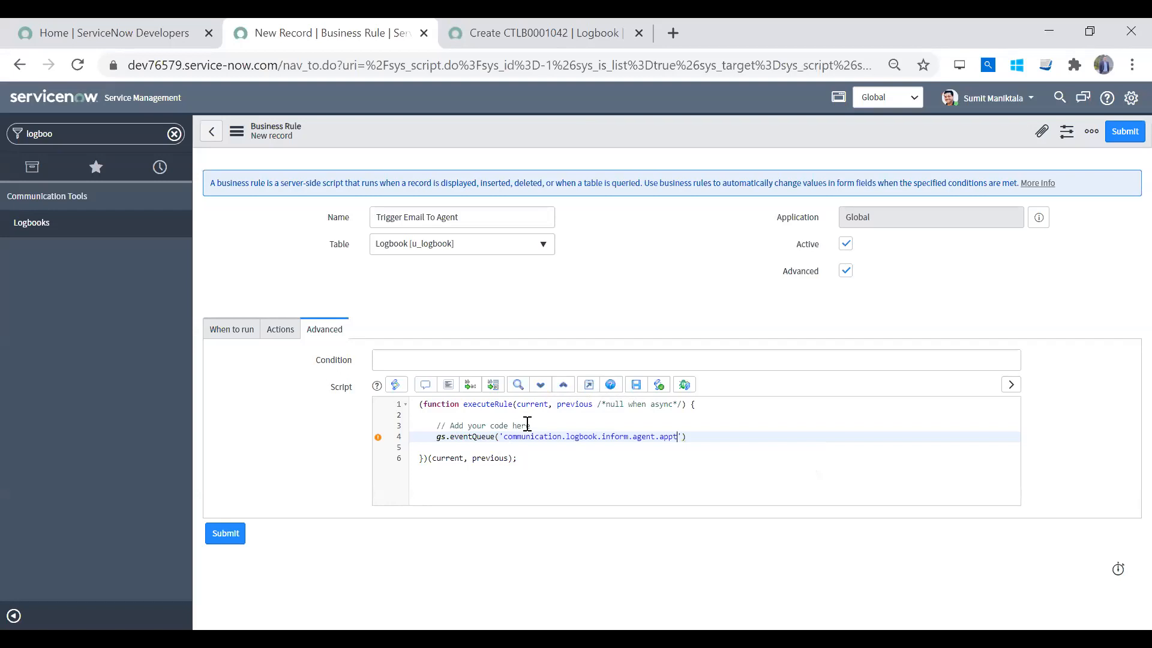
key(ctrl+shift+Left)
key(ctrl+shift+Left)
key(ctrl+shift+Left)
key(ctrl+shift+Left)
key(ctrl+shift+Left)
key(ctrl+shift+Left)
key(ctrl+shift+Left)
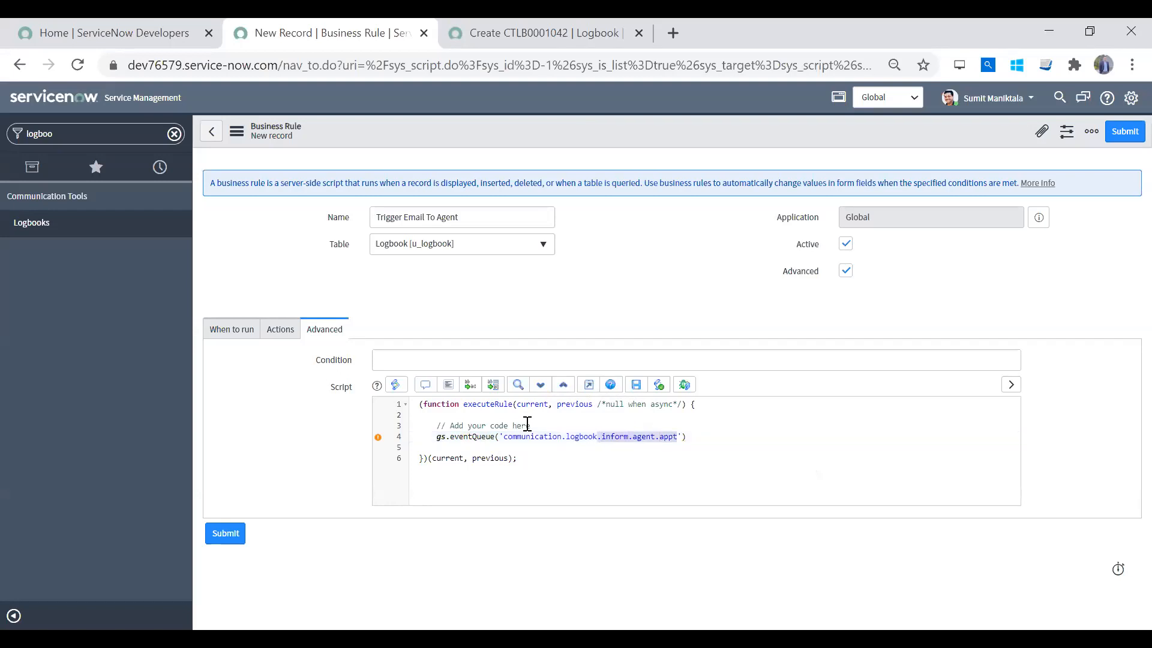
key(shift+Right)
key(Right)
text(,)
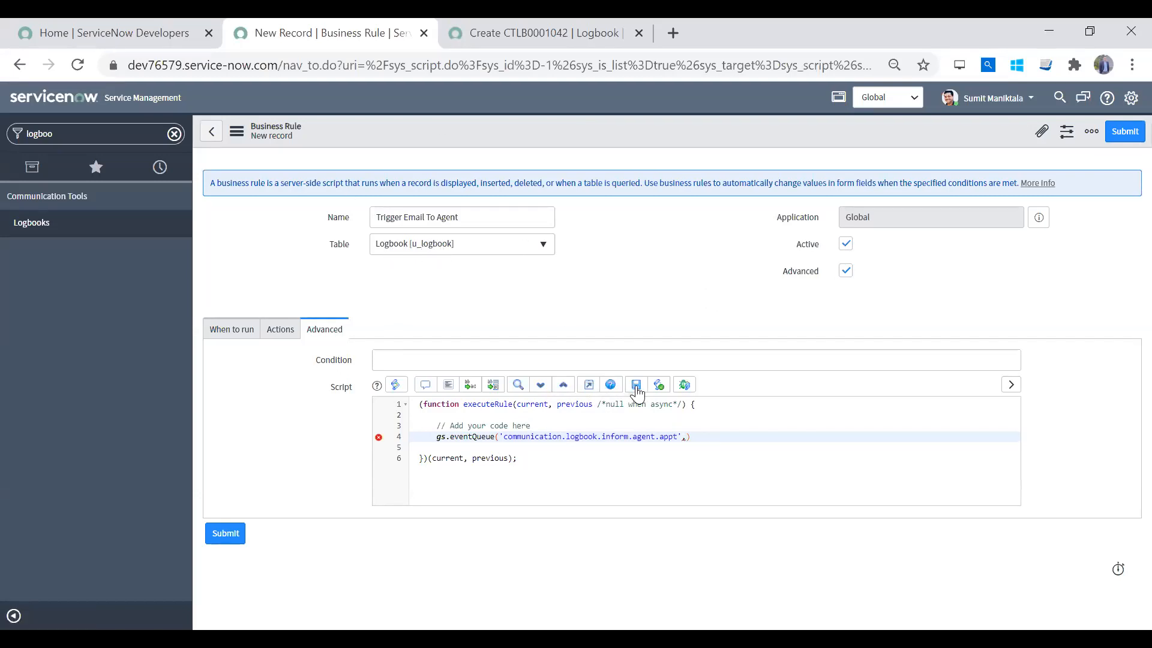
Examine the current and previous parameters in the executeRule function signature, and check which table the rule runs on
double_click(529, 403)
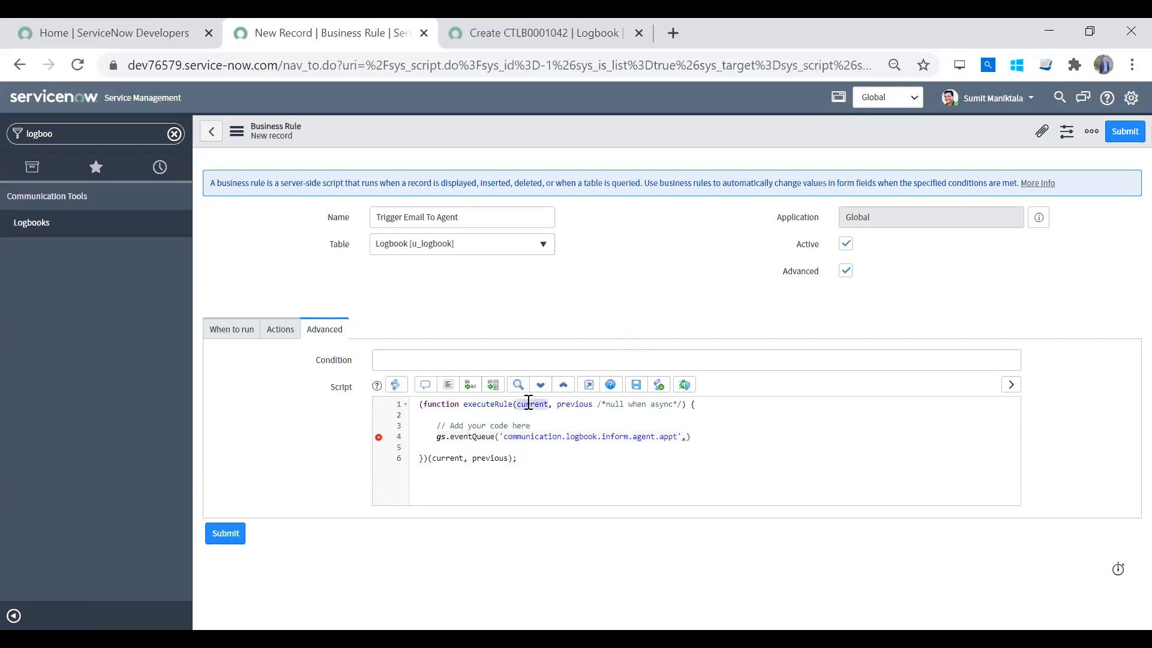
double_click(474, 404)
click(437, 404)
double_click(529, 404)
double_click(560, 404)
double_click(534, 404)
double_click(586, 404)
click(532, 403)
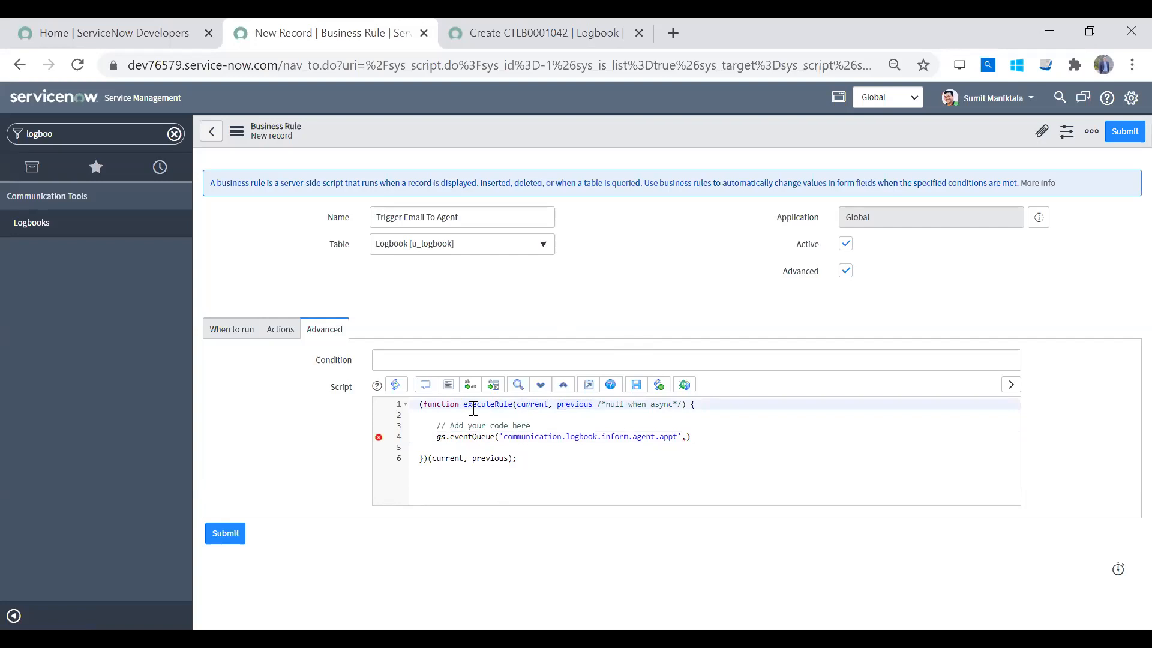
double_click(530, 404)
double_click(574, 404)
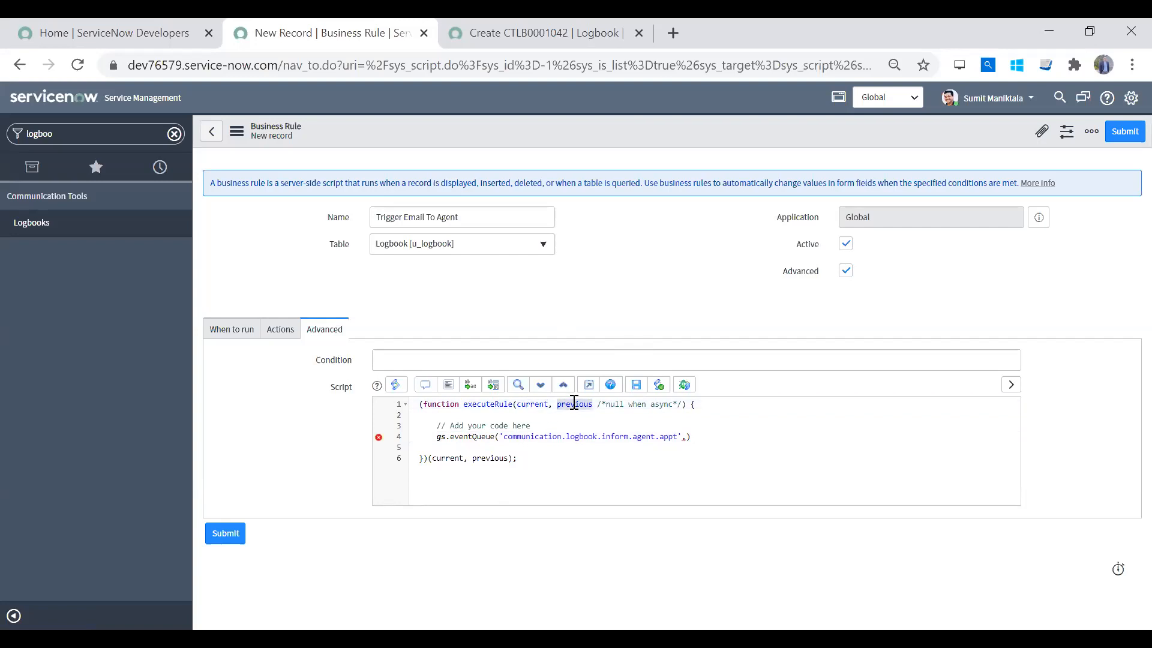
double_click(525, 404)
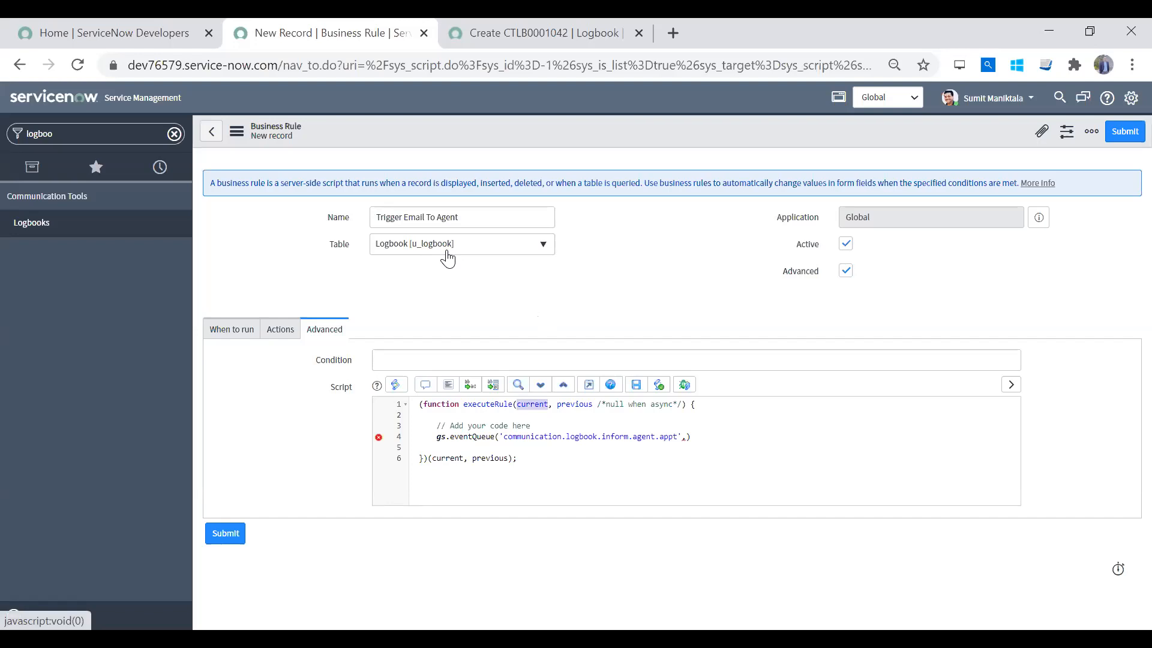
double_click(541, 402)
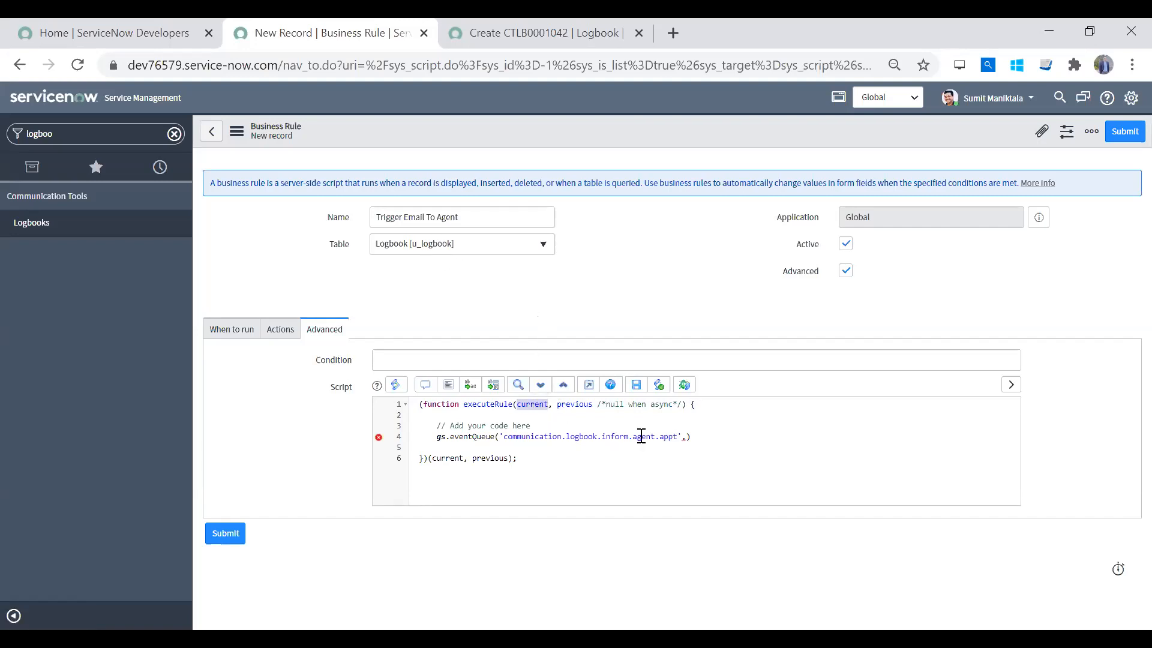
Pass current as the second argument of the eventQueue call, end the statement with a semicolon, and save the business rule
click(687, 436)
text(current)
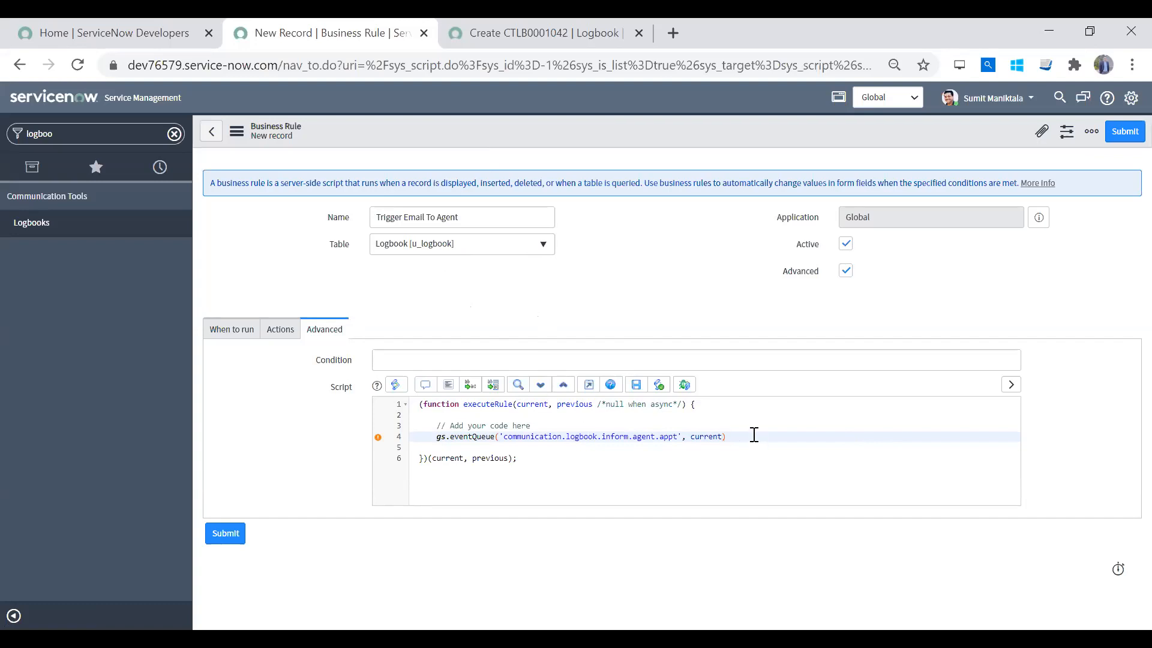
click(726, 437)
text(;)
click(570, 484)
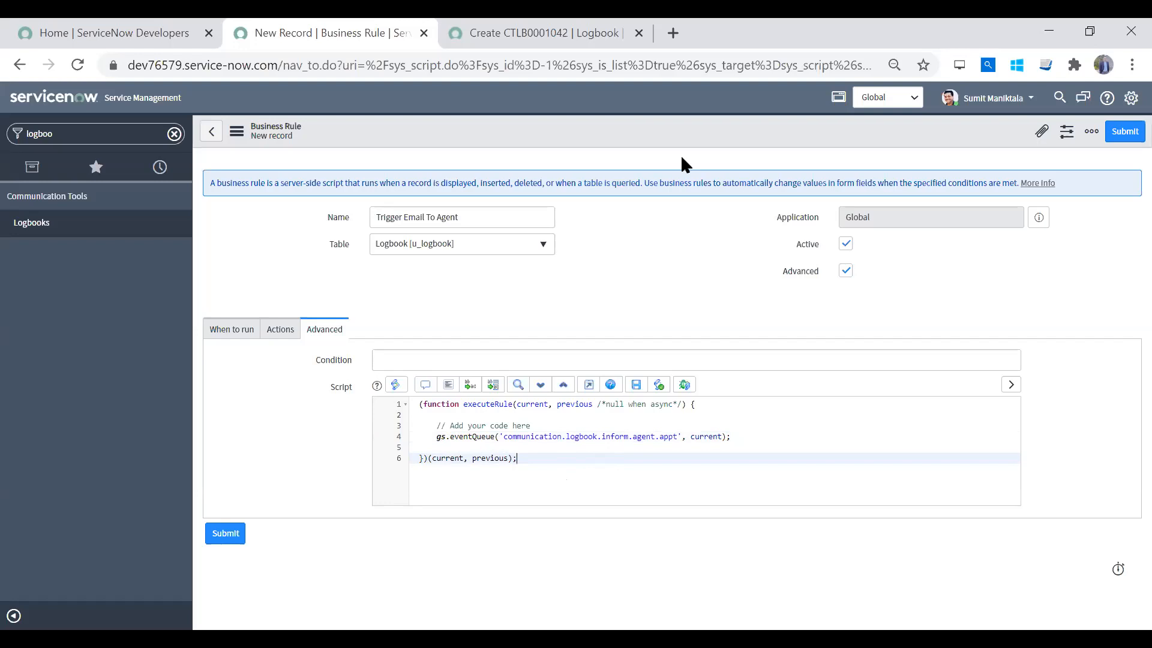
right_click(650, 137)
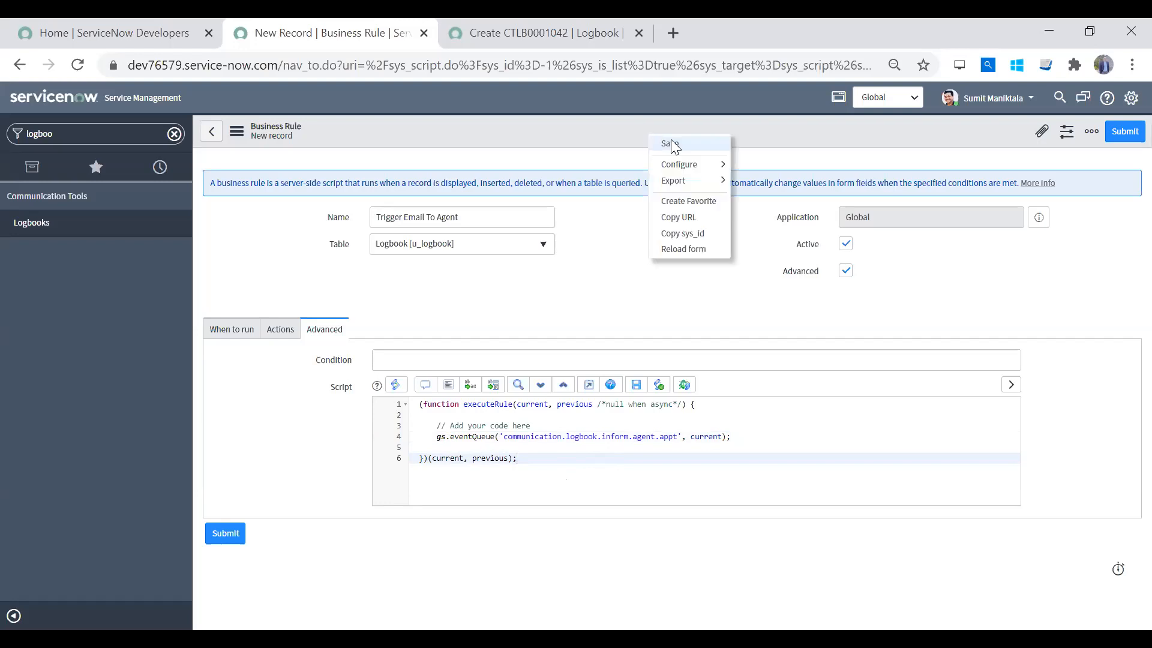
click(670, 144)
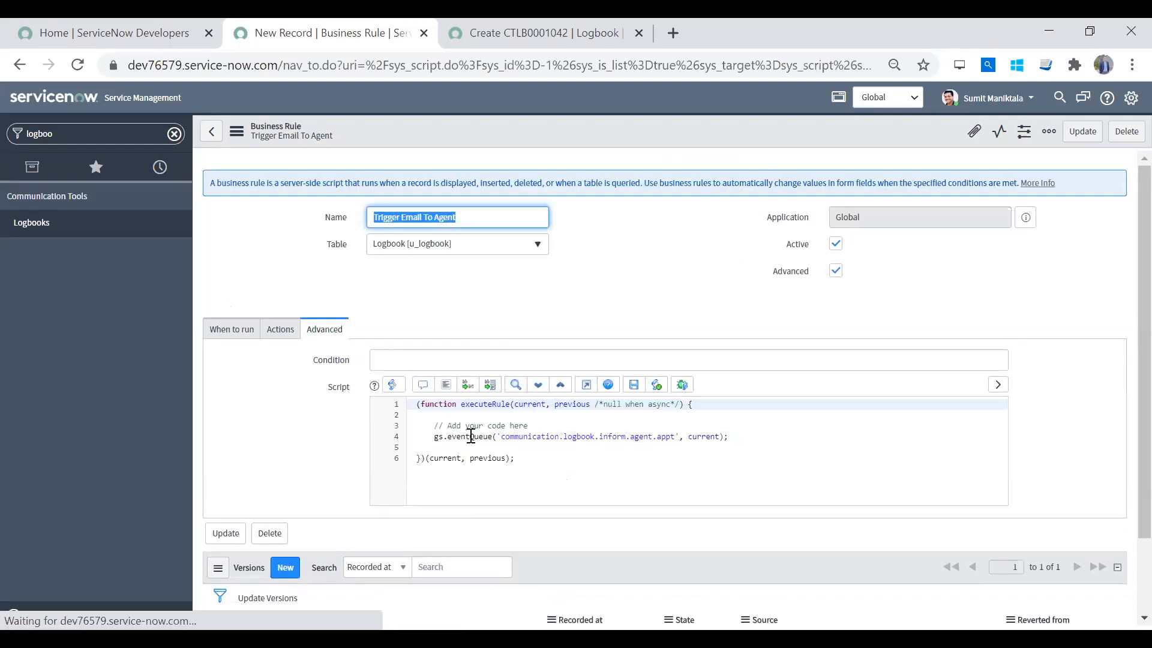
Find the Event Log module under System Policy, open it in a new browser tab, and make that tab the first one
drag(504, 437, 669, 436)
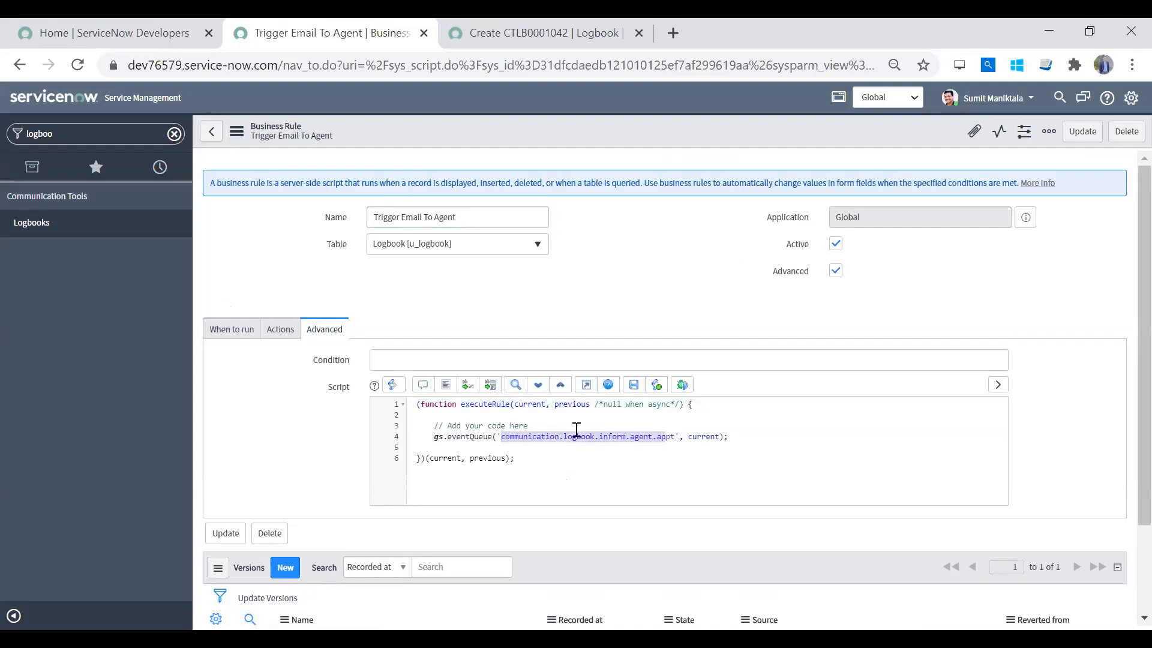
triple_click(65, 133)
text(event)
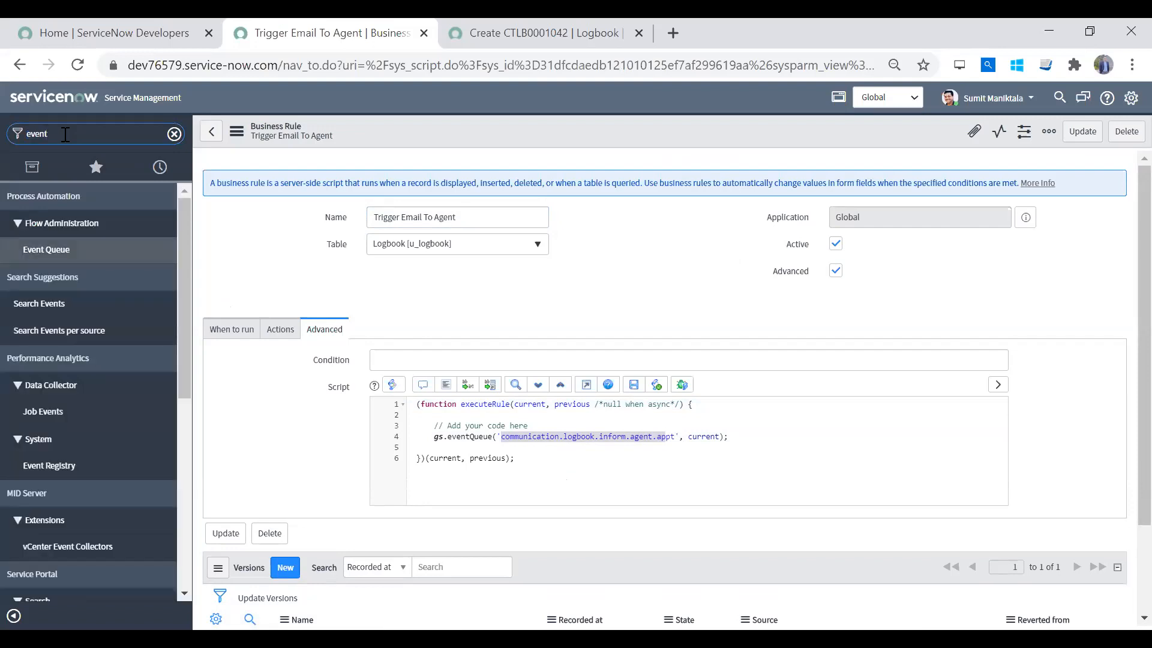
text(s)
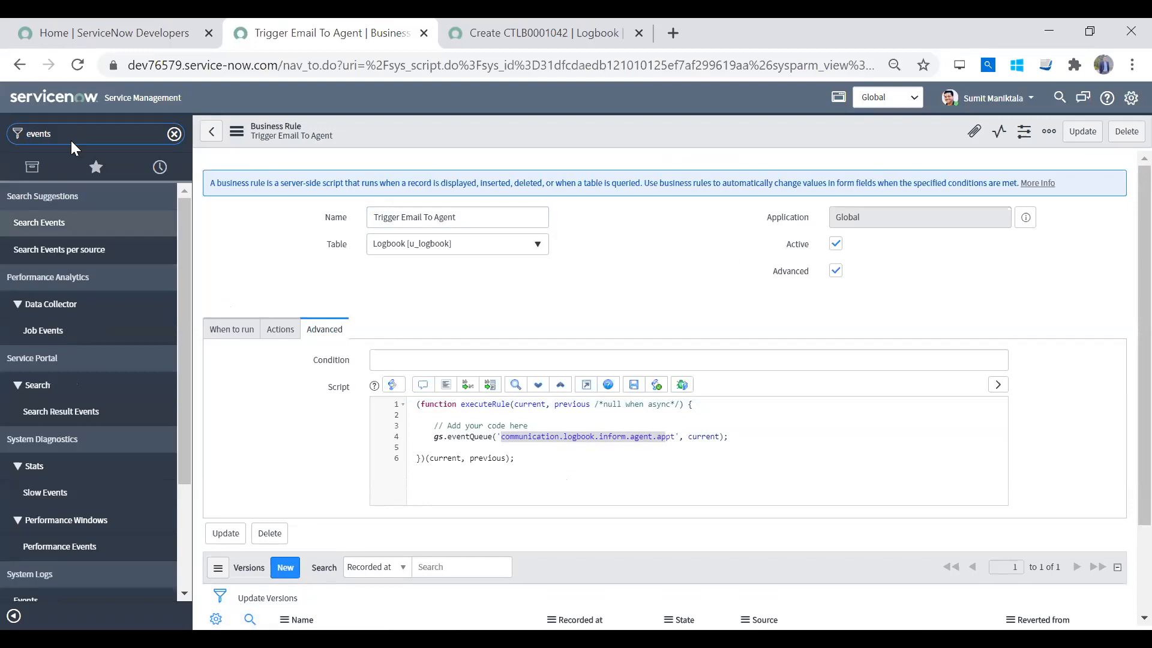
drag(191, 335, 189, 422)
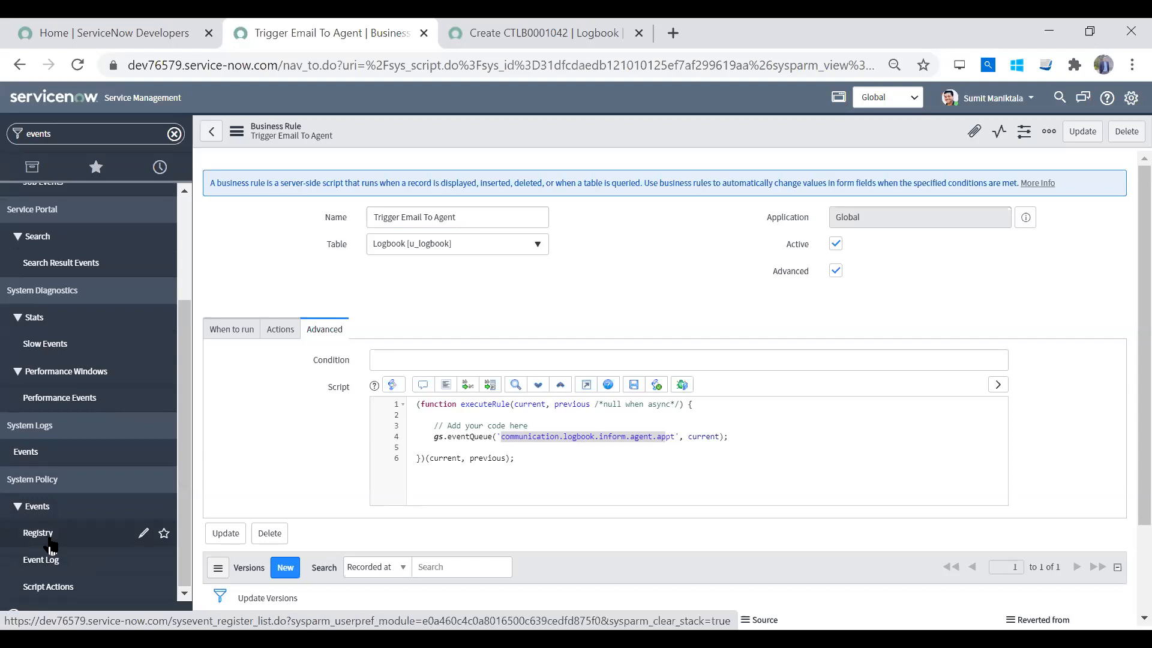
middle_click(53, 564)
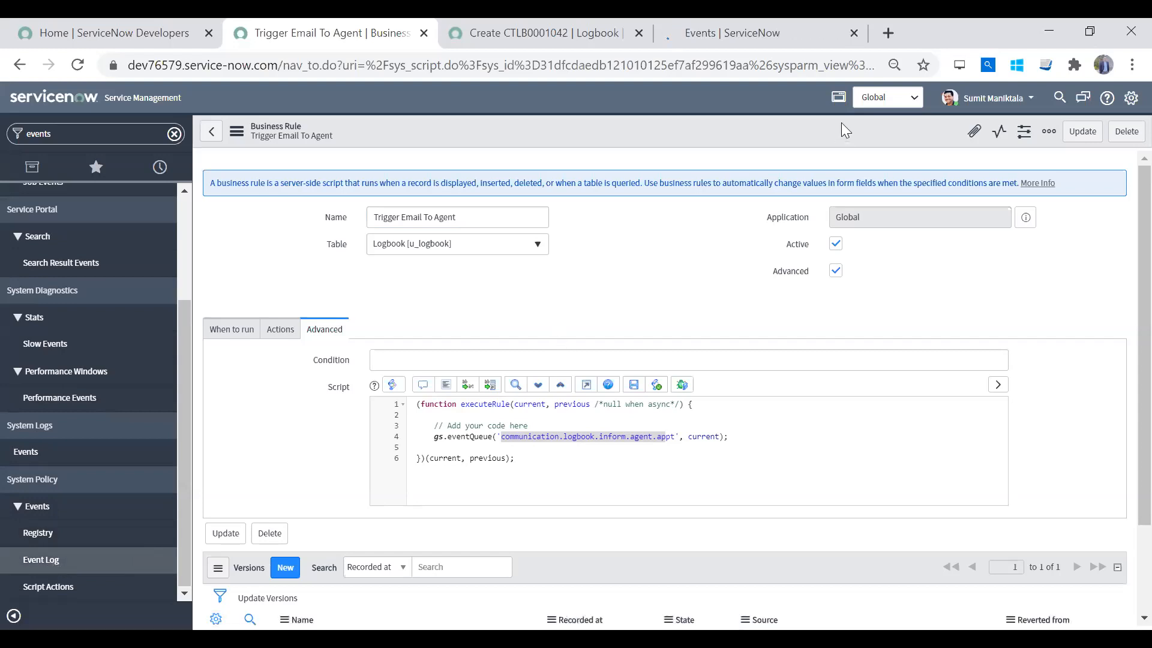
click(760, 47)
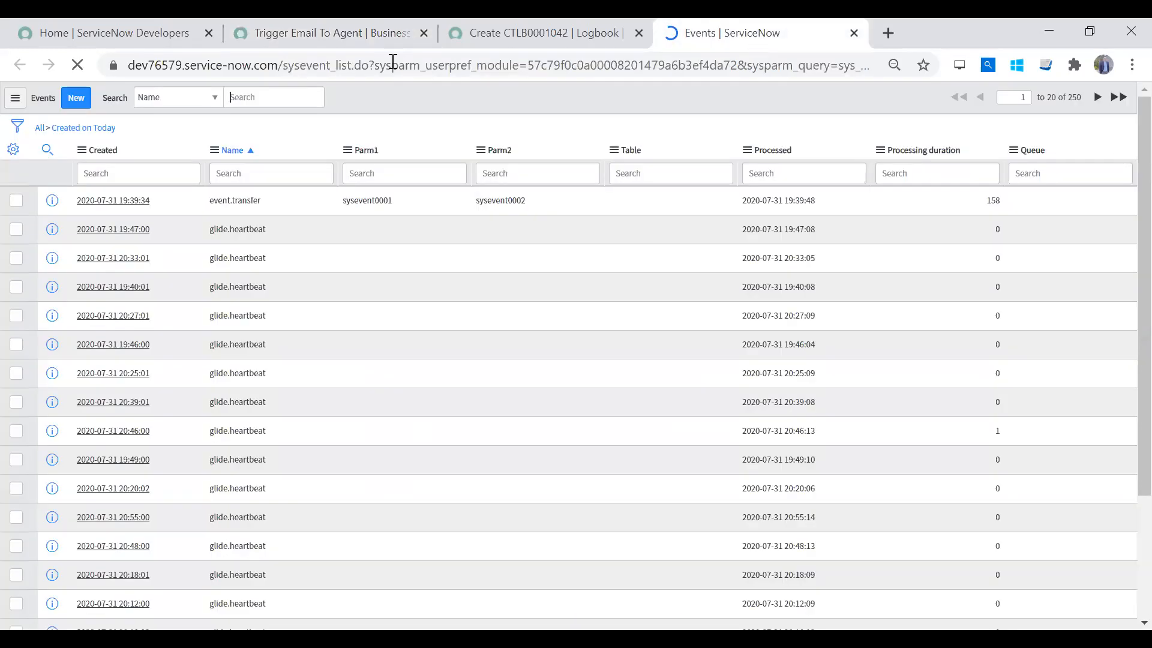
key(ctrl+shift+Page_Up)
key(ctrl+shift+Page_Up)
key(ctrl+shift+Page_Up)
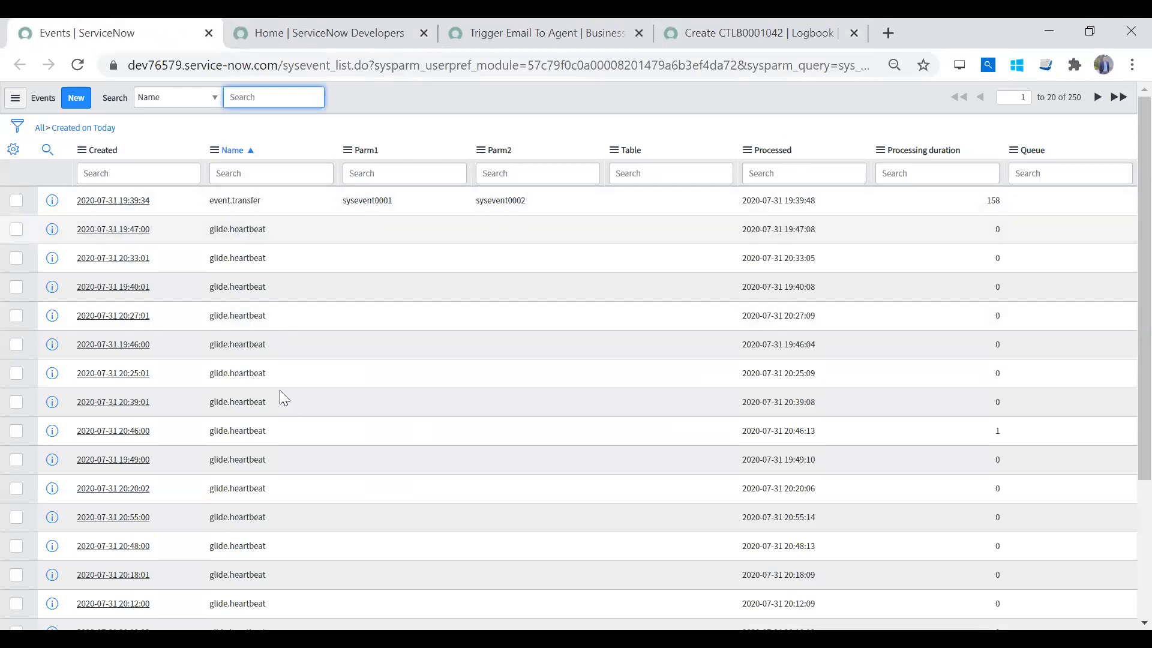
Examine the event log's Name, Parm1, Parm2, Table, Processed, Processing duration and Queue columns
click(253, 203)
click(247, 235)
click(247, 264)
click(239, 329)
click(246, 397)
click(245, 488)
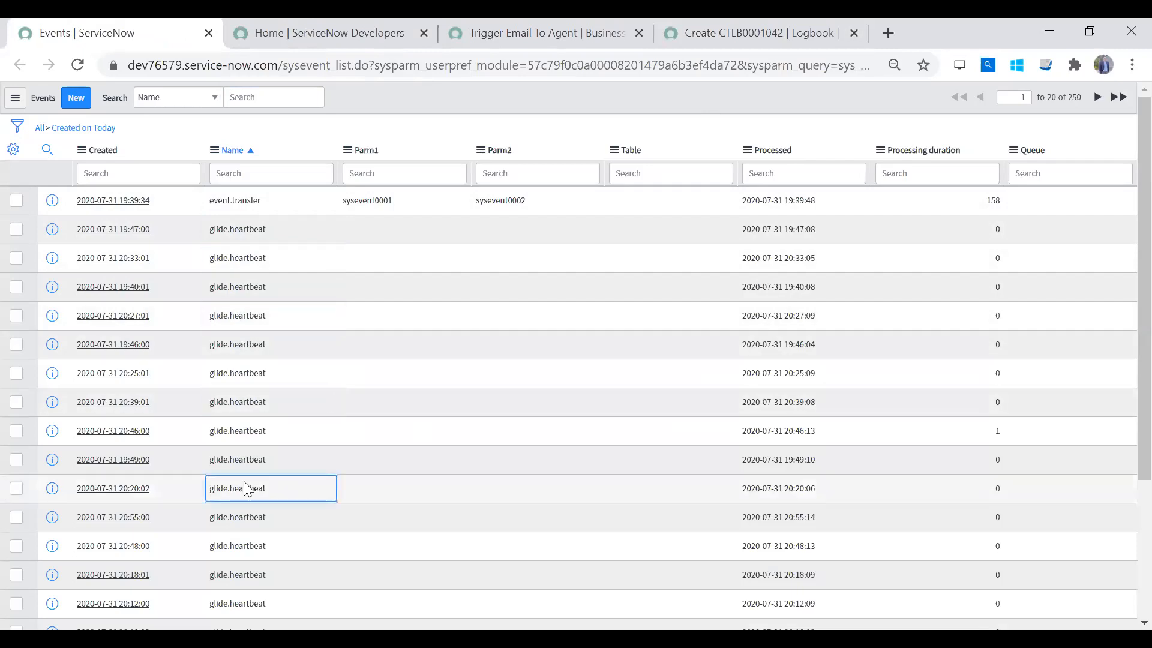
click(240, 351)
click(248, 223)
click(1046, 225)
click(1054, 313)
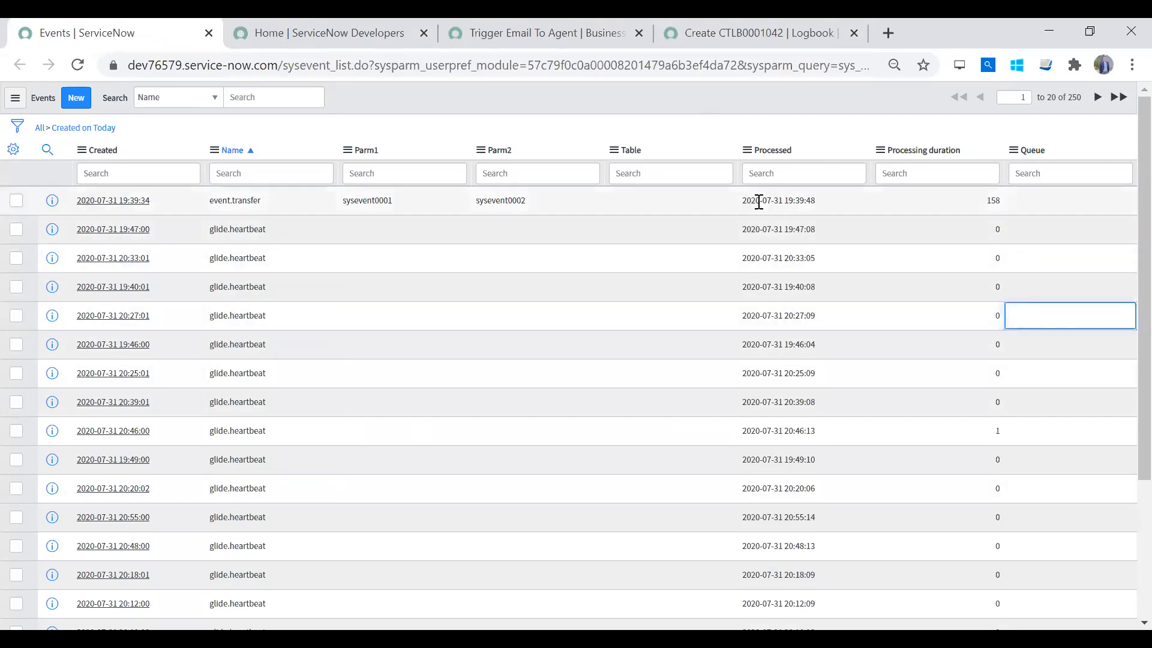
click(792, 225)
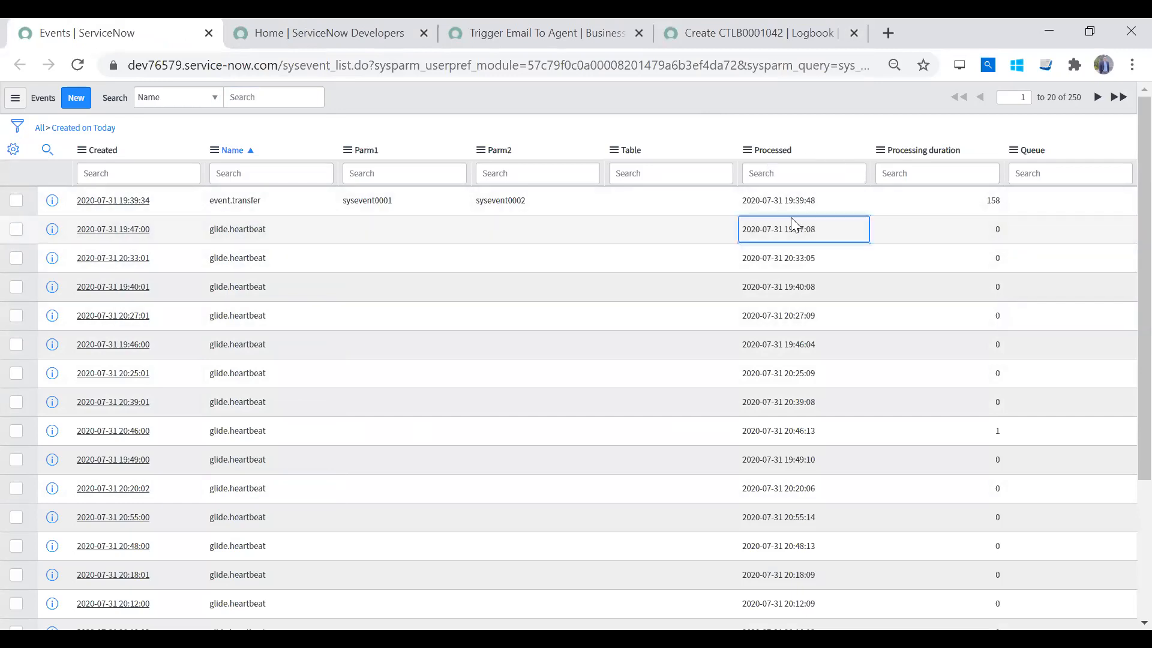
click(408, 226)
click(531, 229)
click(672, 237)
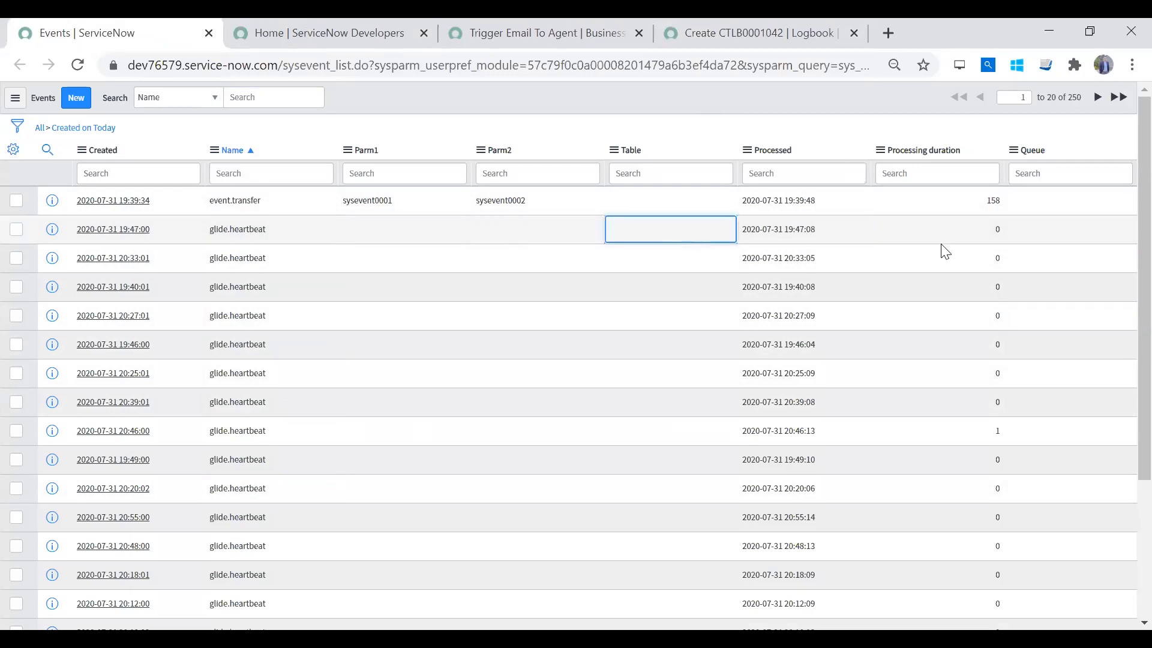
click(955, 252)
Add the Process on and State columns to the selected columns of the event log list
click(13, 149)
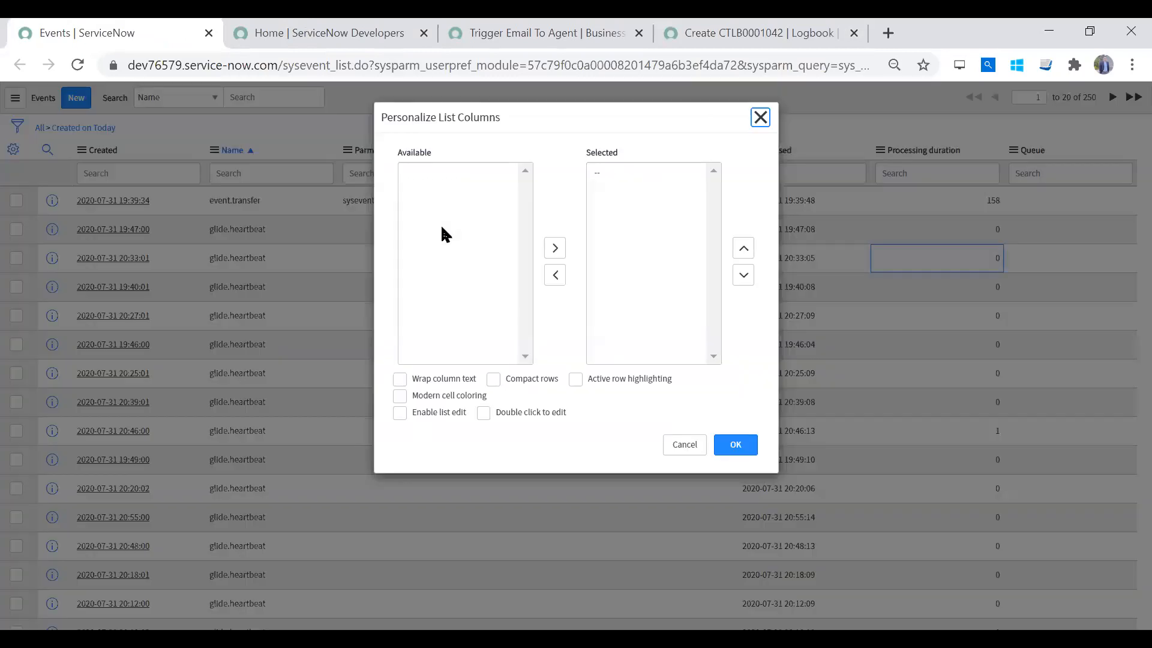
click(444, 218)
double_click(444, 218)
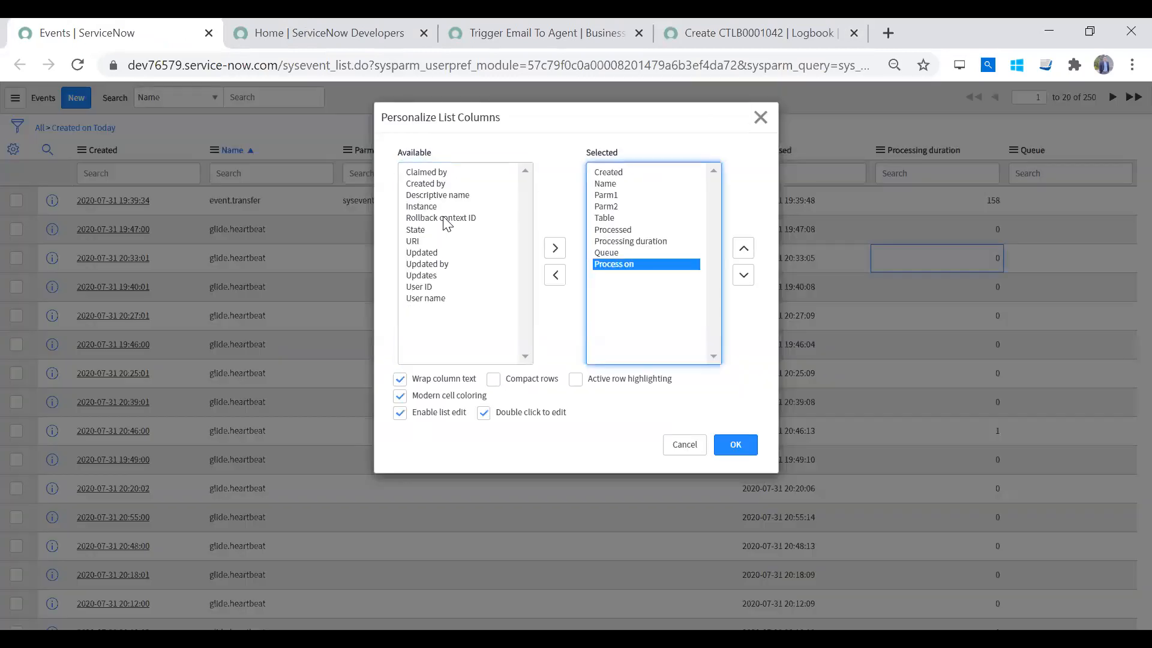
click(442, 229)
double_click(442, 229)
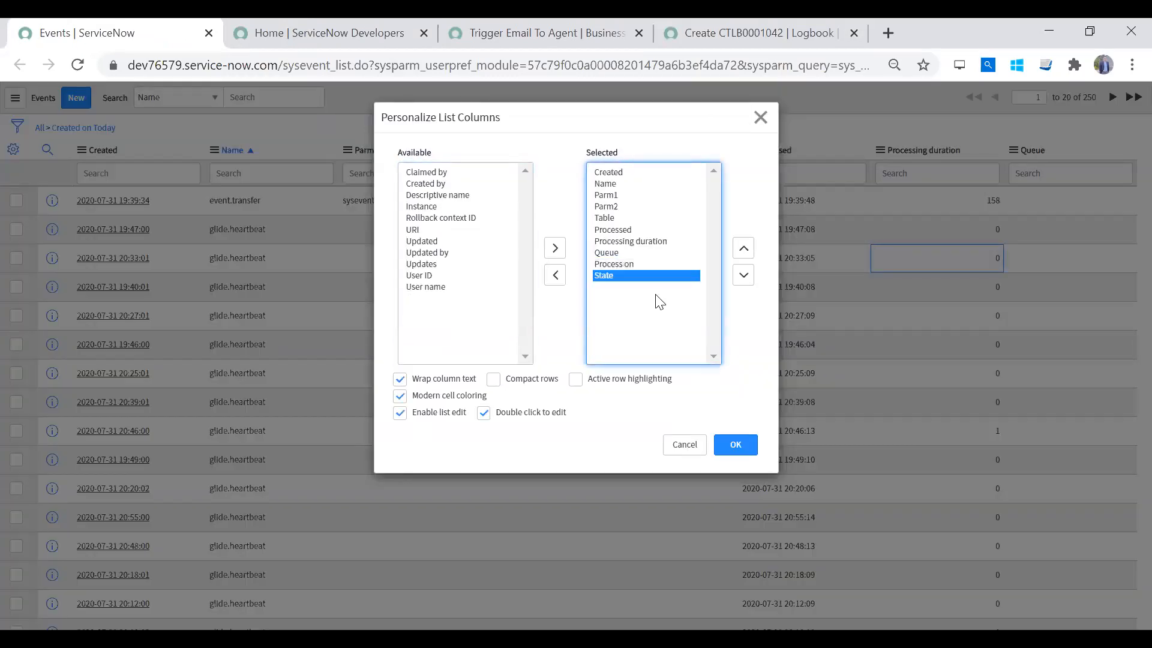
Reorder the selected list columns so that State comes directly after Created
click(743, 248)
click(743, 247)
click(743, 247)
click(743, 248)
click(744, 248)
click(743, 248)
click(743, 248)
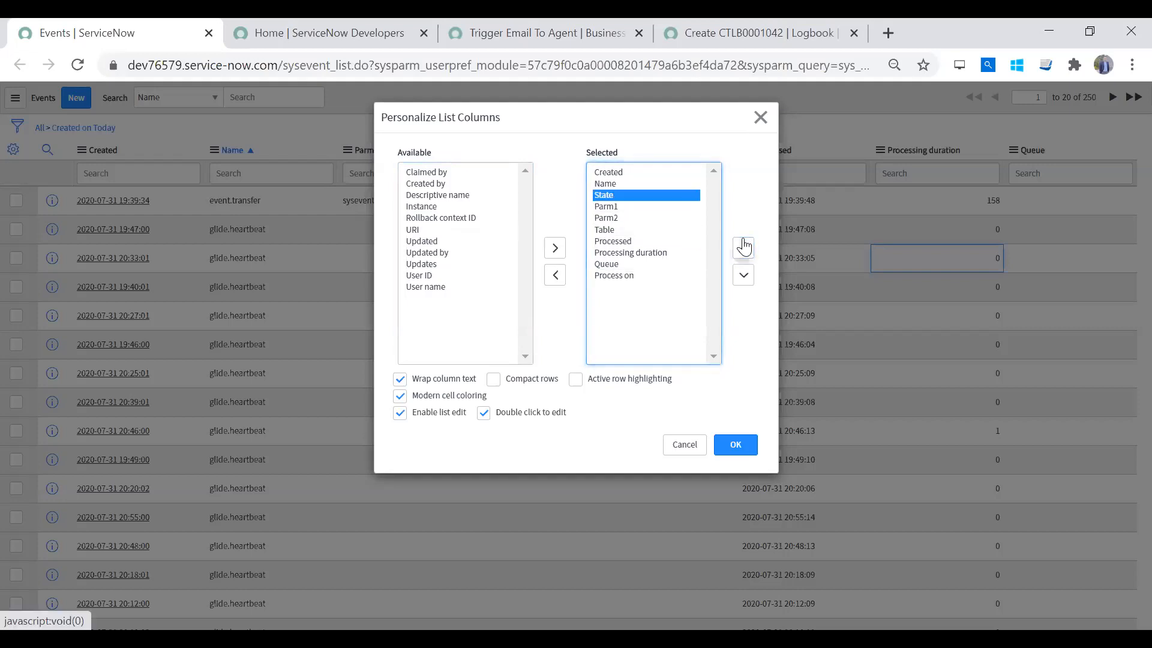
click(743, 248)
Place Queue before Processing duration and Process on before Processed in the column order, and apply the list layout
click(648, 265)
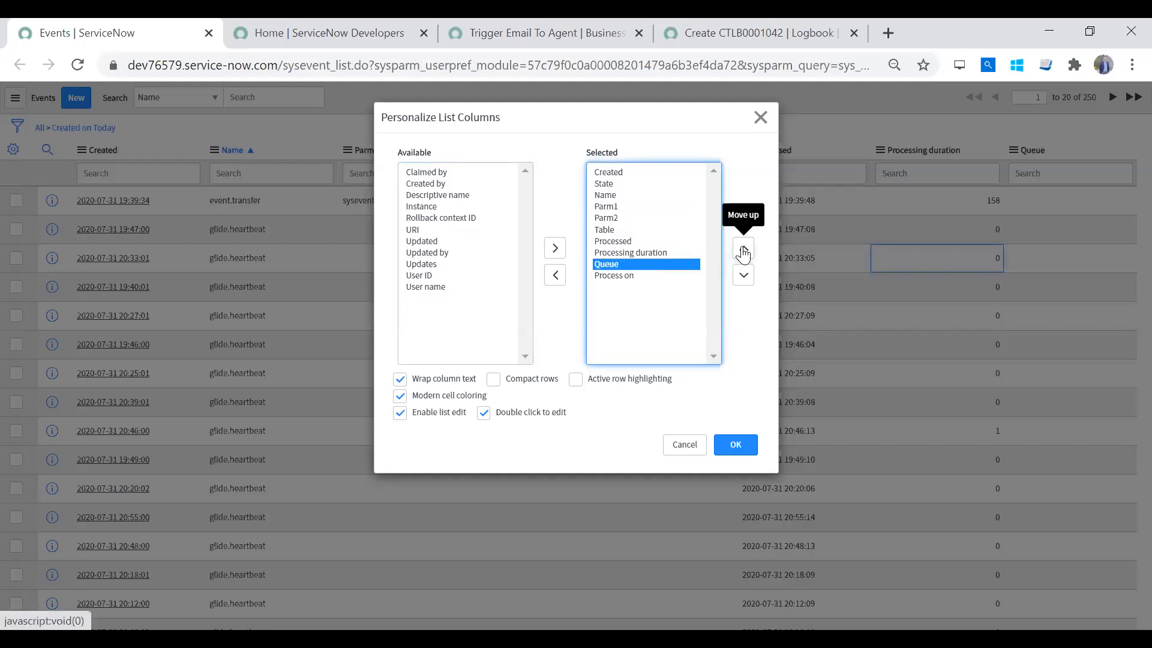
click(740, 249)
click(639, 276)
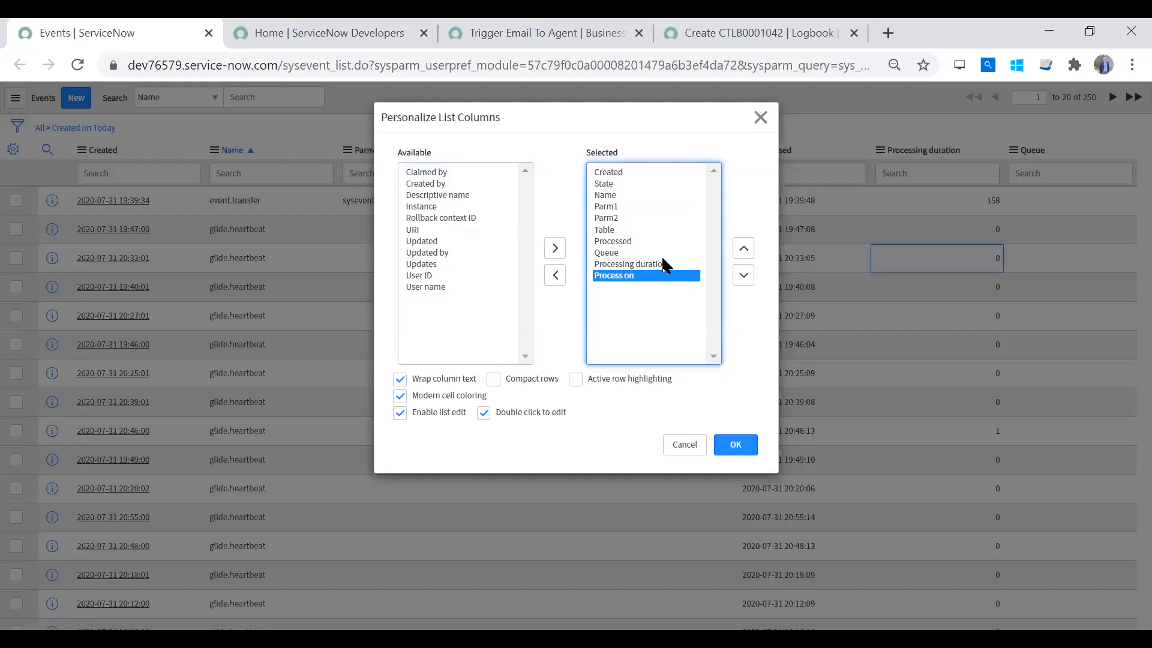
click(743, 248)
click(743, 248)
click(743, 248)
click(727, 445)
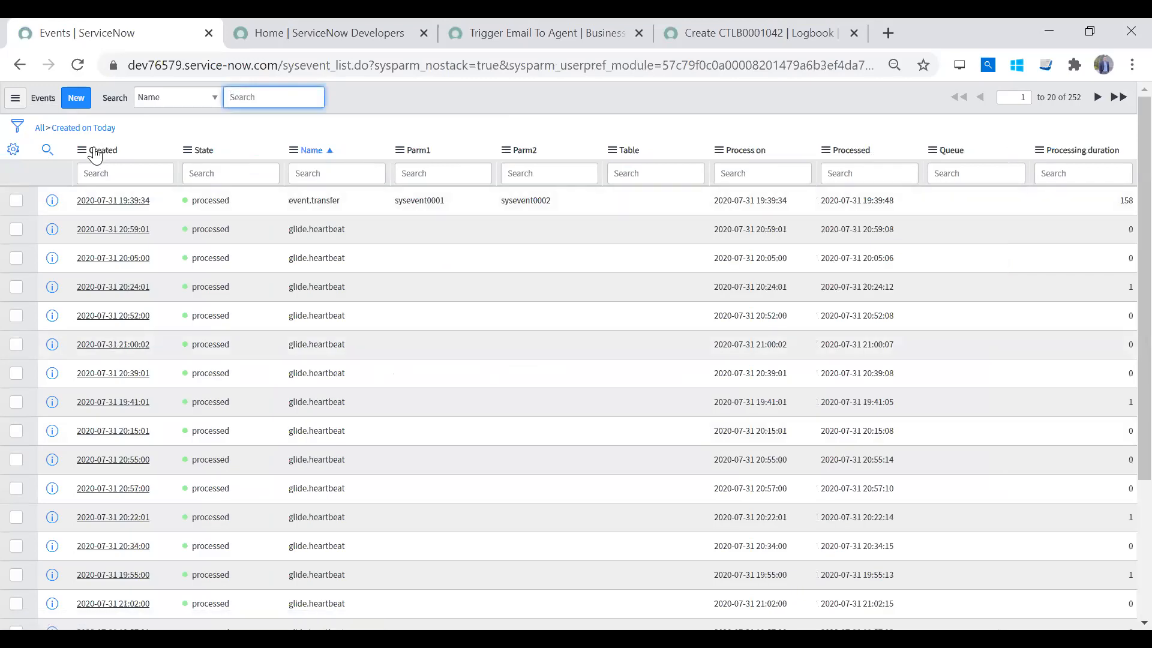
Sort the event log by Created with the newest first, and examine the latest entries' state, parameters, queue and processed time
click(96, 152)
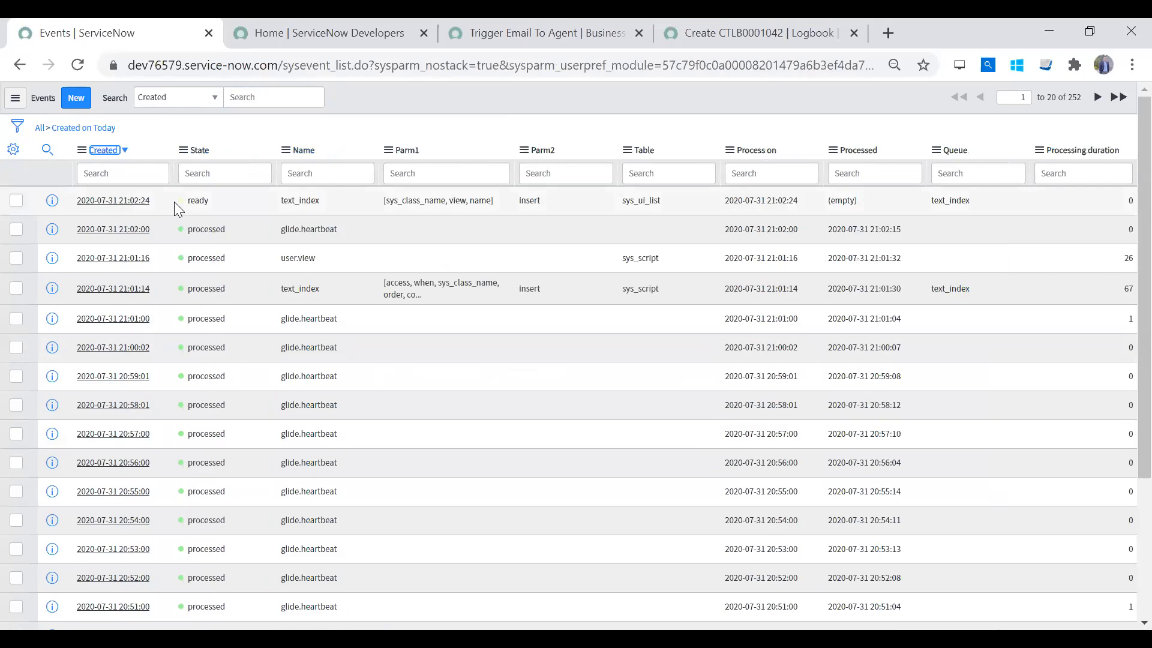
drag(174, 201, 719, 201)
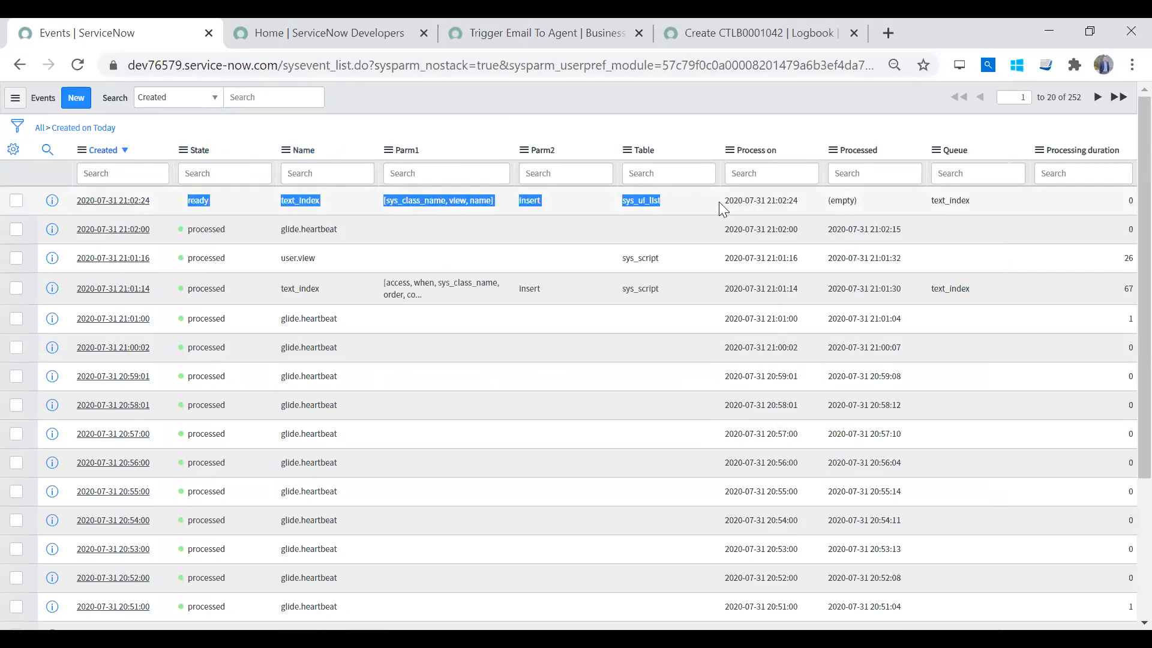
click(417, 236)
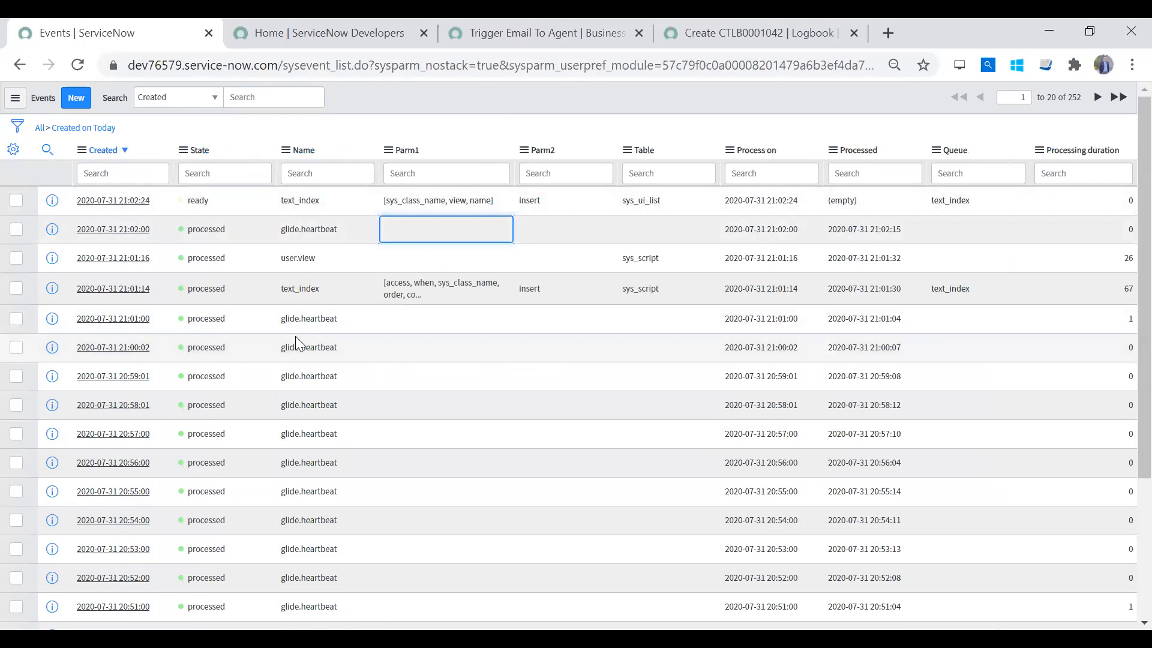
click(932, 221)
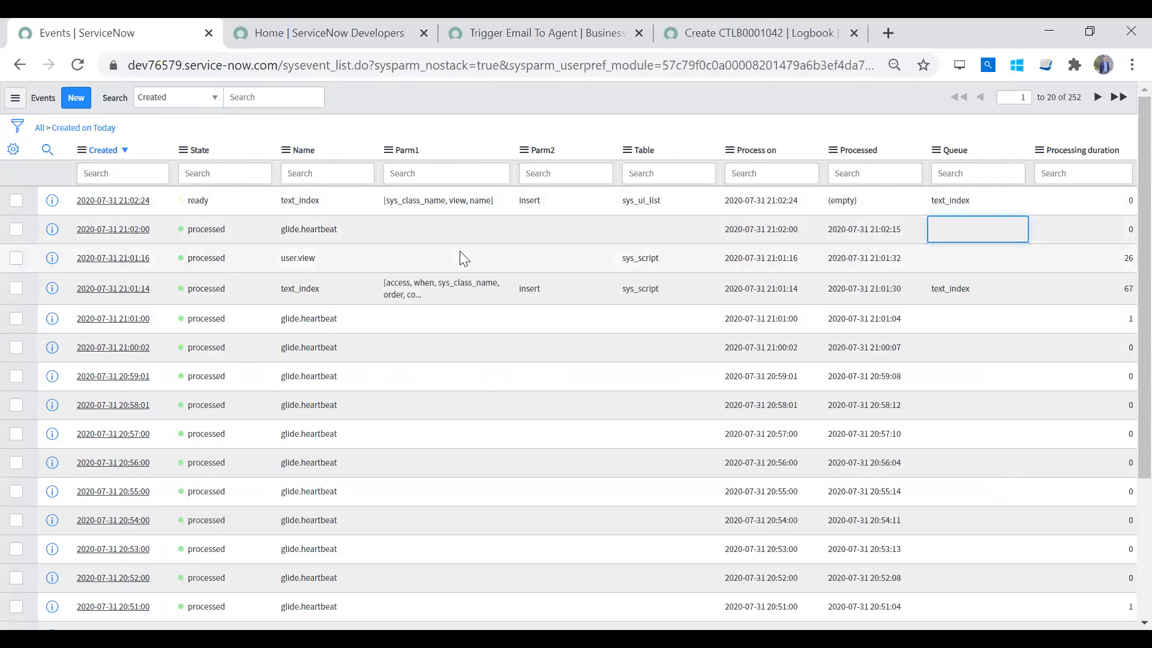
click(873, 229)
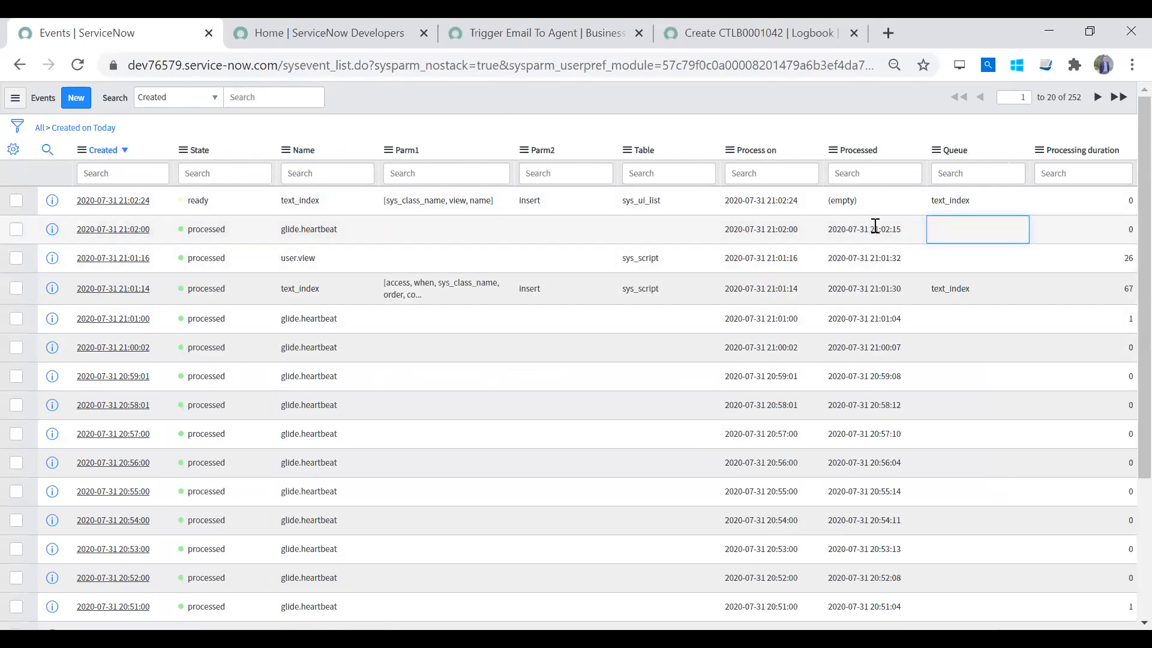
Examine which of the newest event log entries carry a queue value and which have none
click(966, 239)
click(960, 200)
scroll(1123, 188, down, 5)
scroll(1123, 188, up, 5)
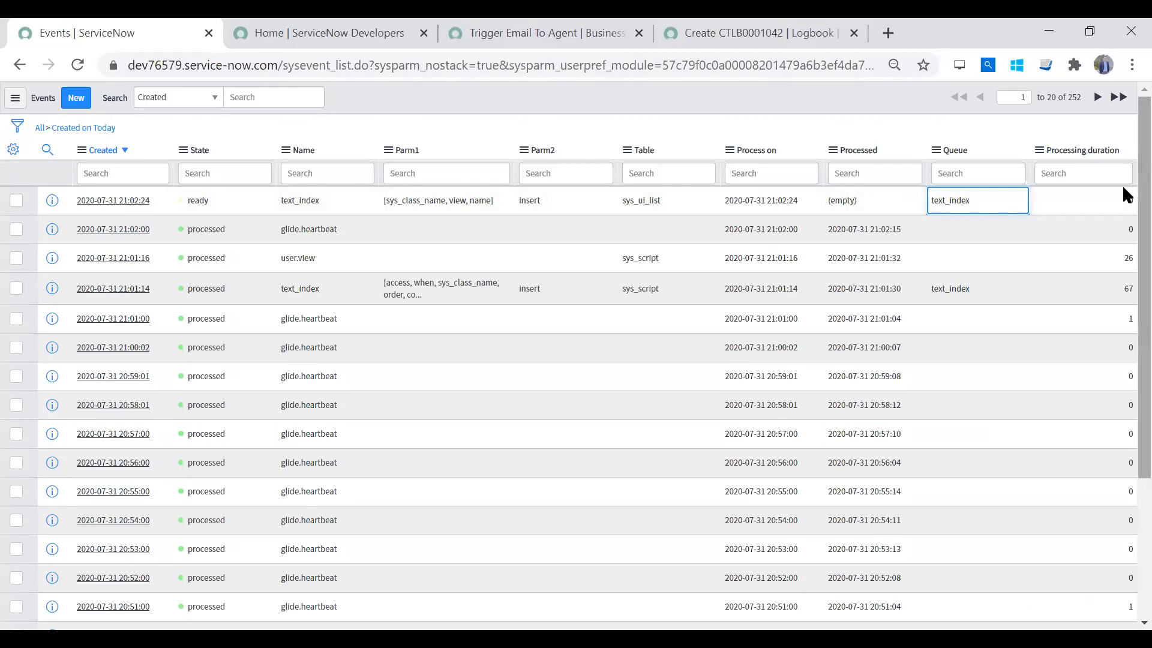
click(956, 289)
click(966, 261)
click(958, 202)
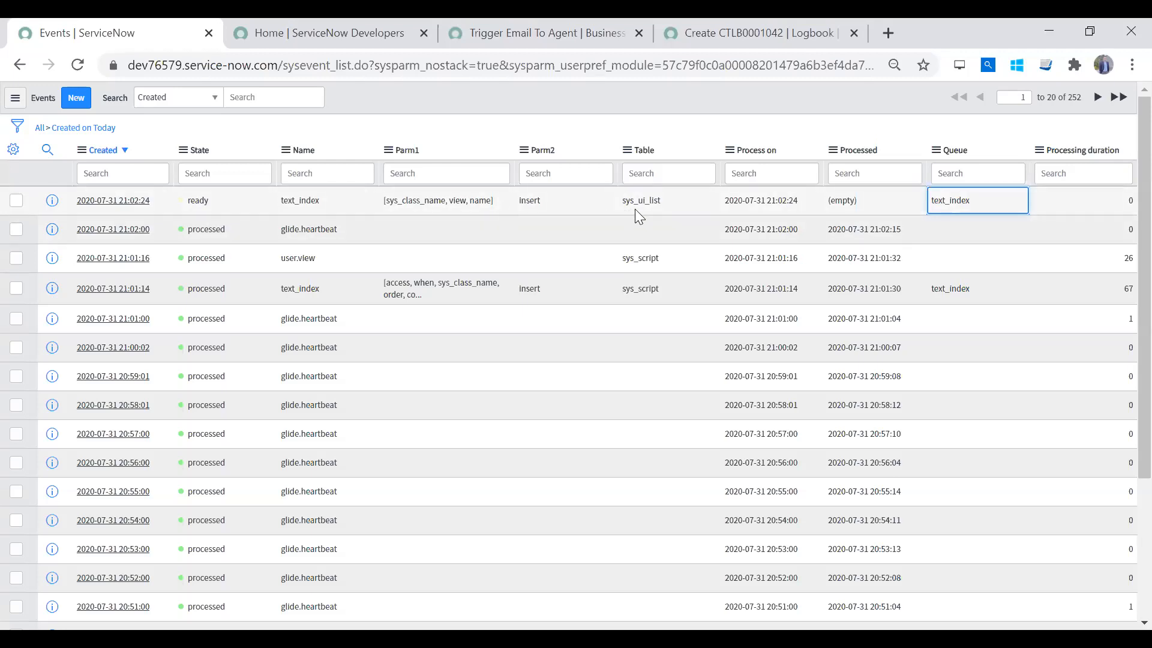
Review the state choices offered for the newest text_index event and cancel the edit
click(211, 202)
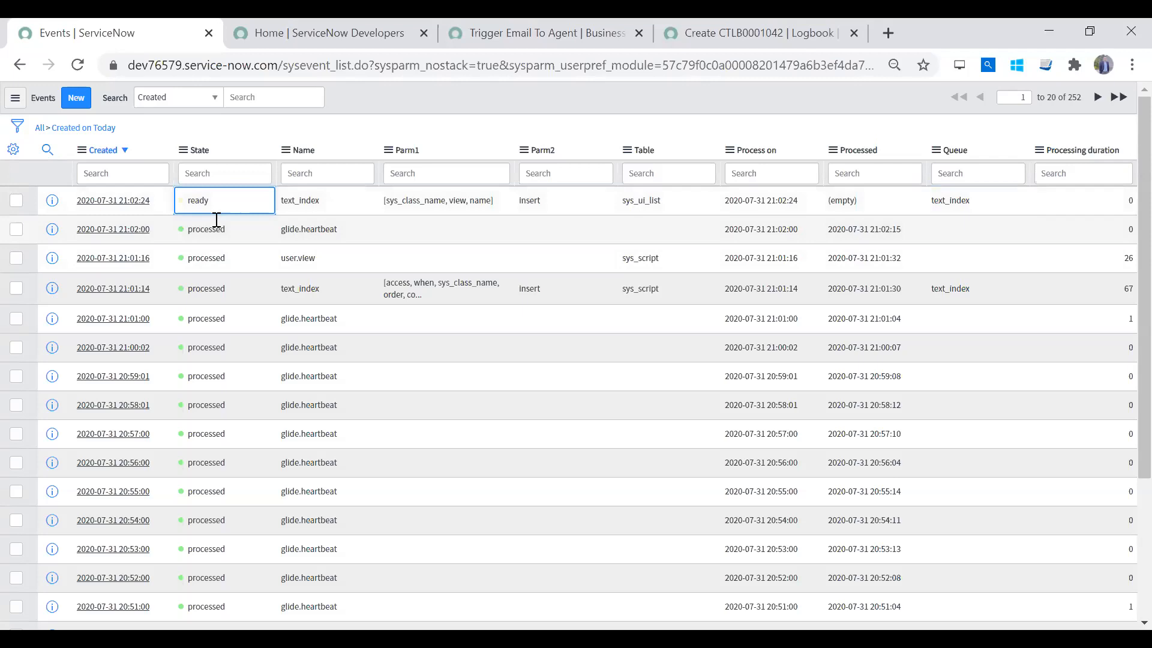
click(222, 347)
click(230, 226)
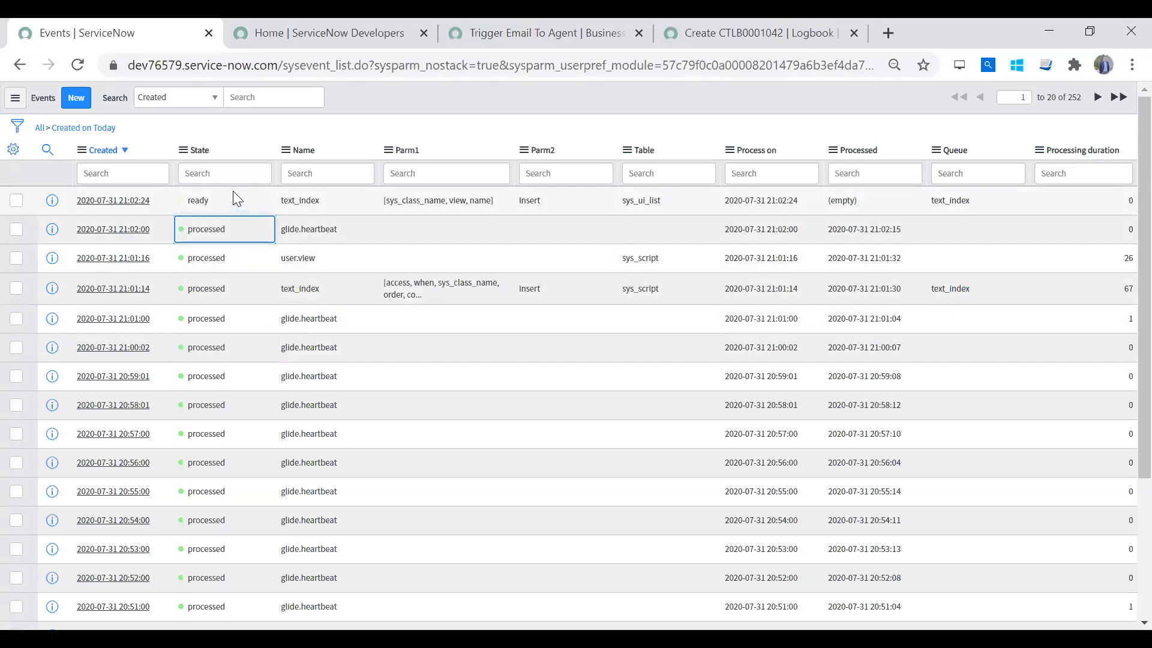
drag(239, 234, 169, 231)
click(229, 205)
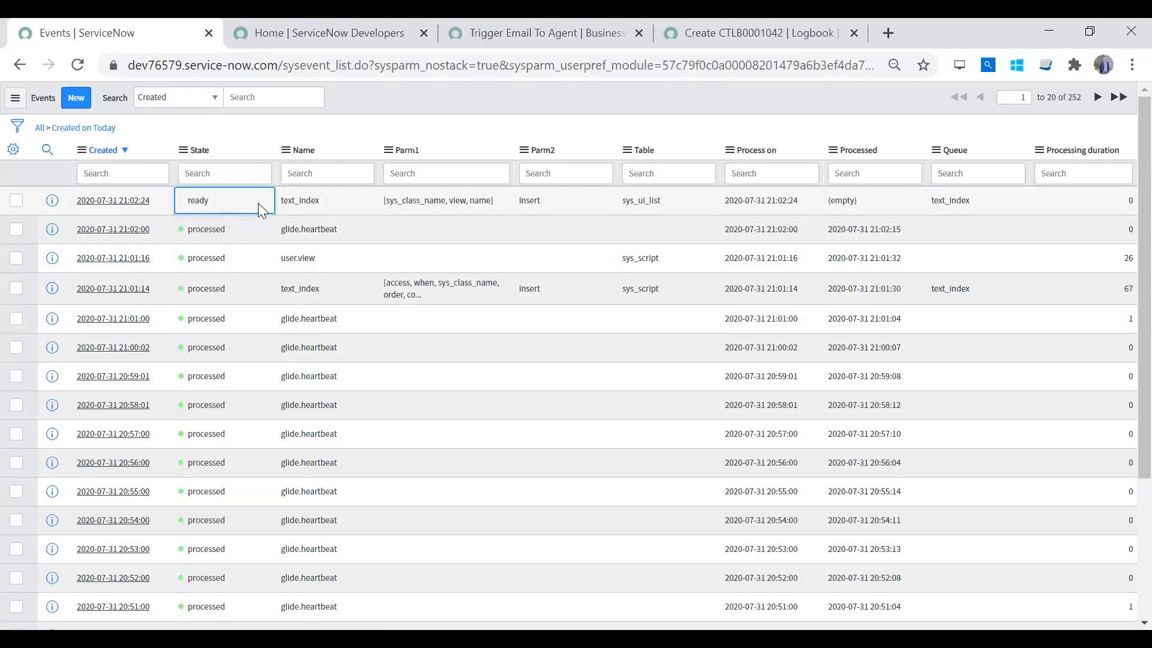
double_click(258, 203)
click(229, 209)
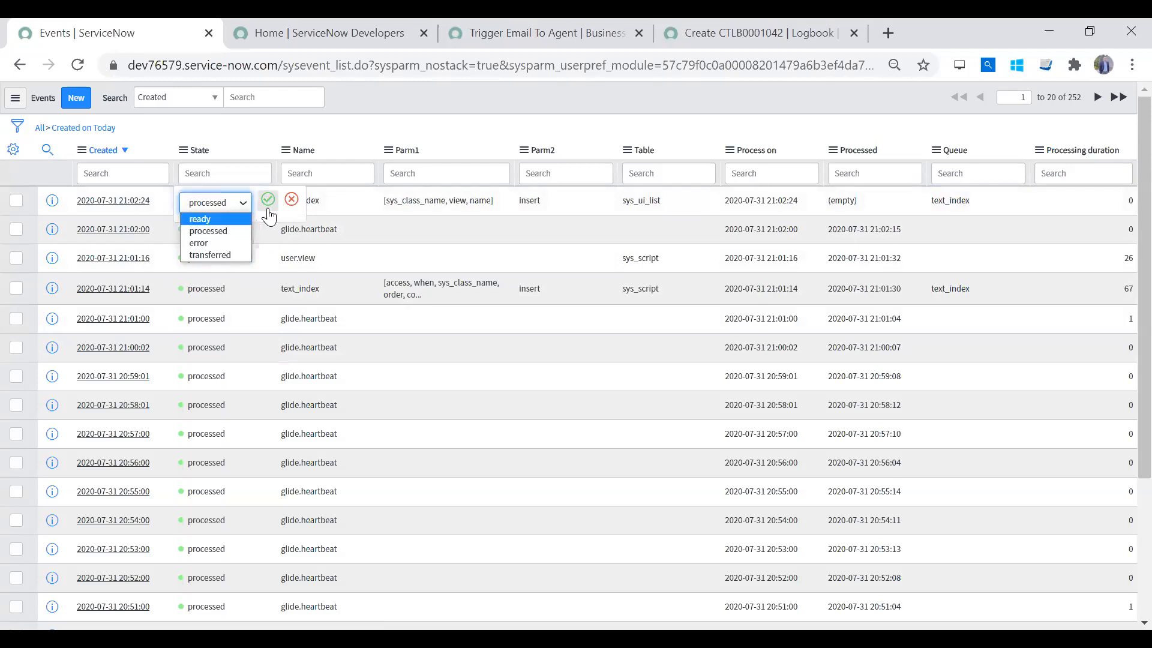
click(293, 204)
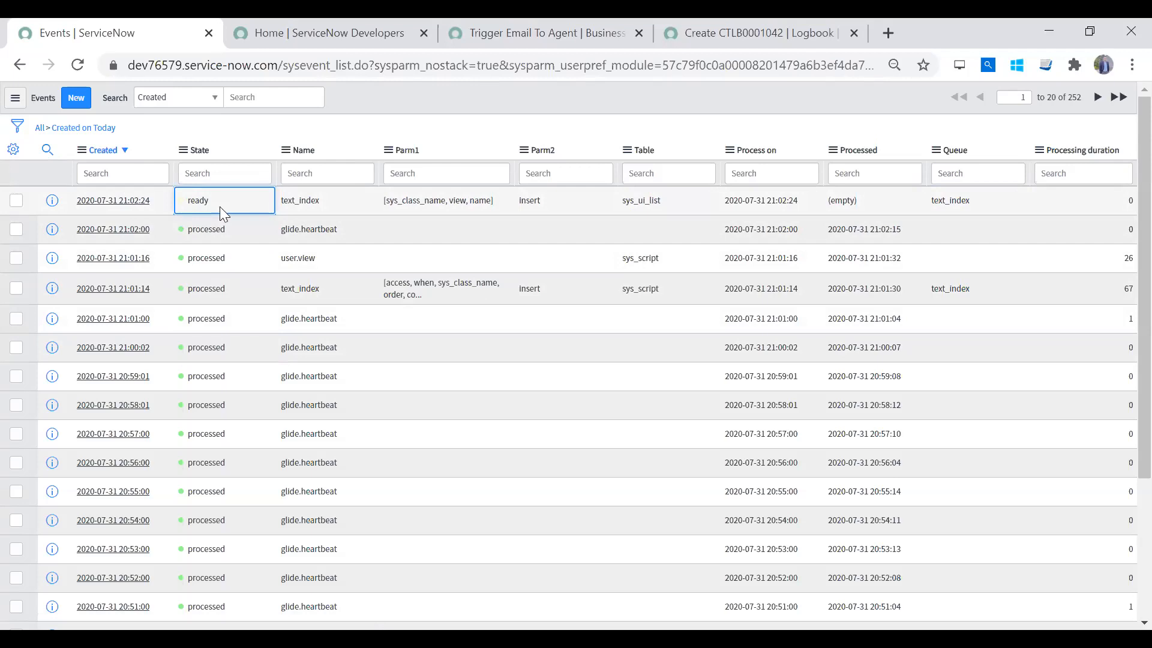
Compare the states of the newest events with their Process on and Processed times
click(220, 229)
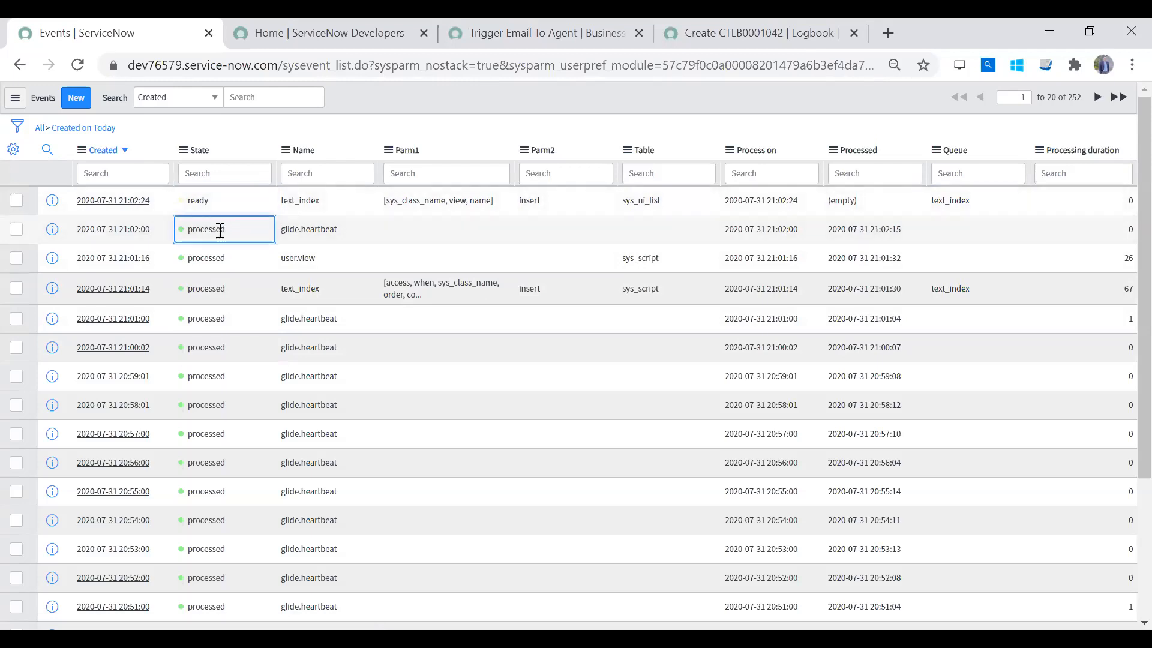
click(232, 204)
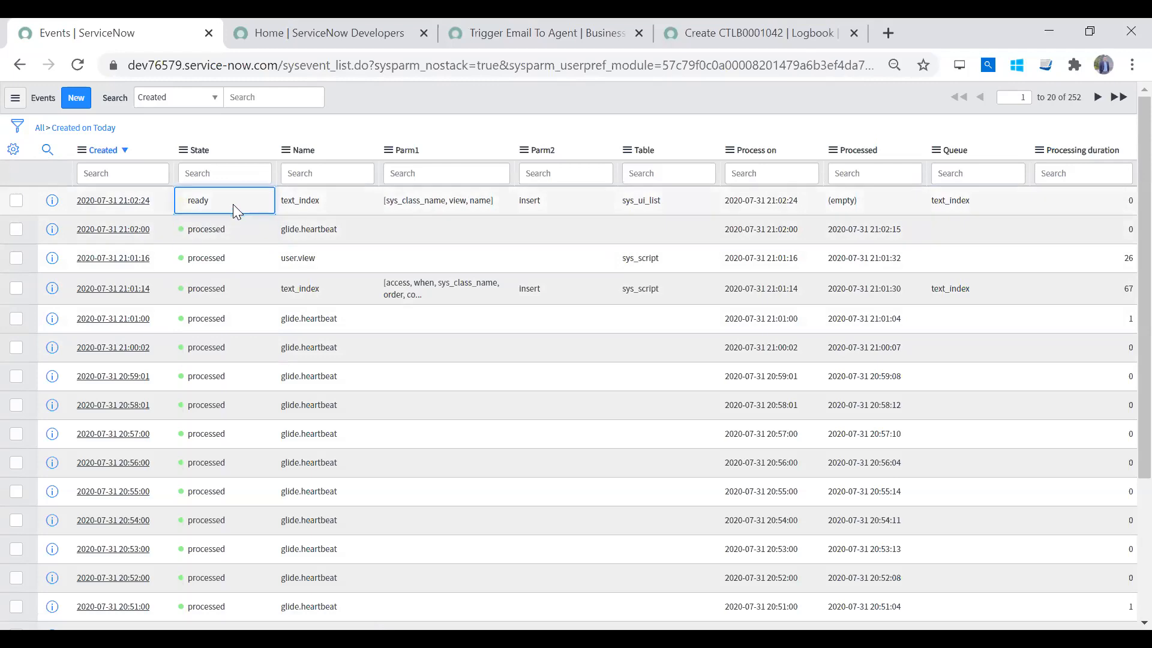
click(235, 282)
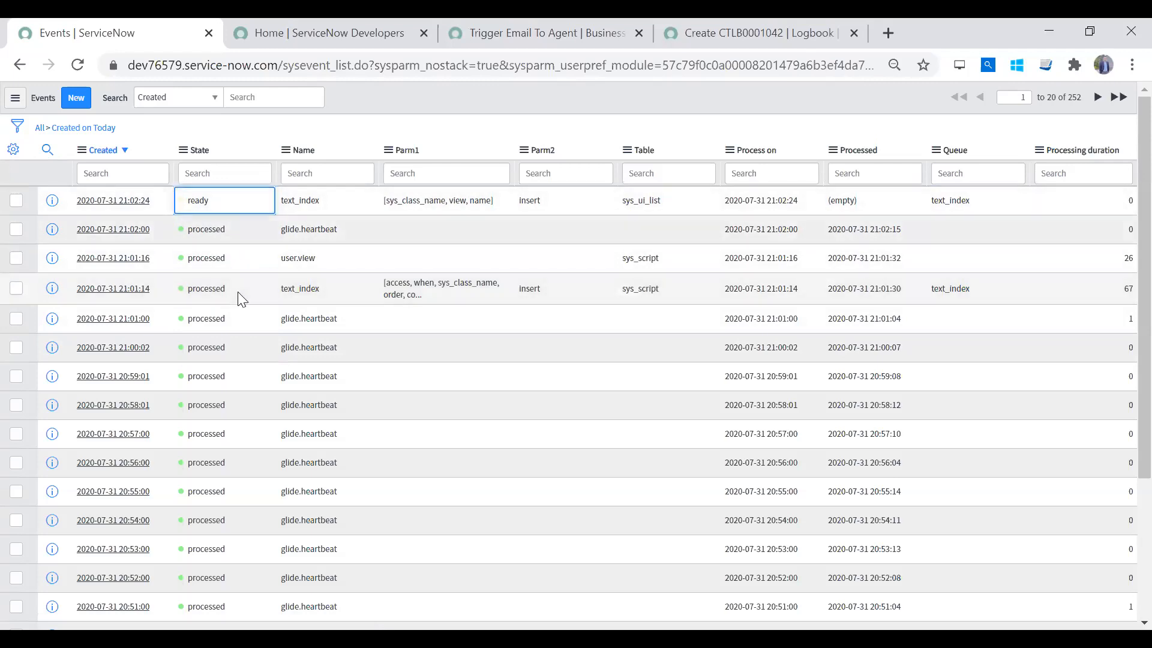
click(243, 225)
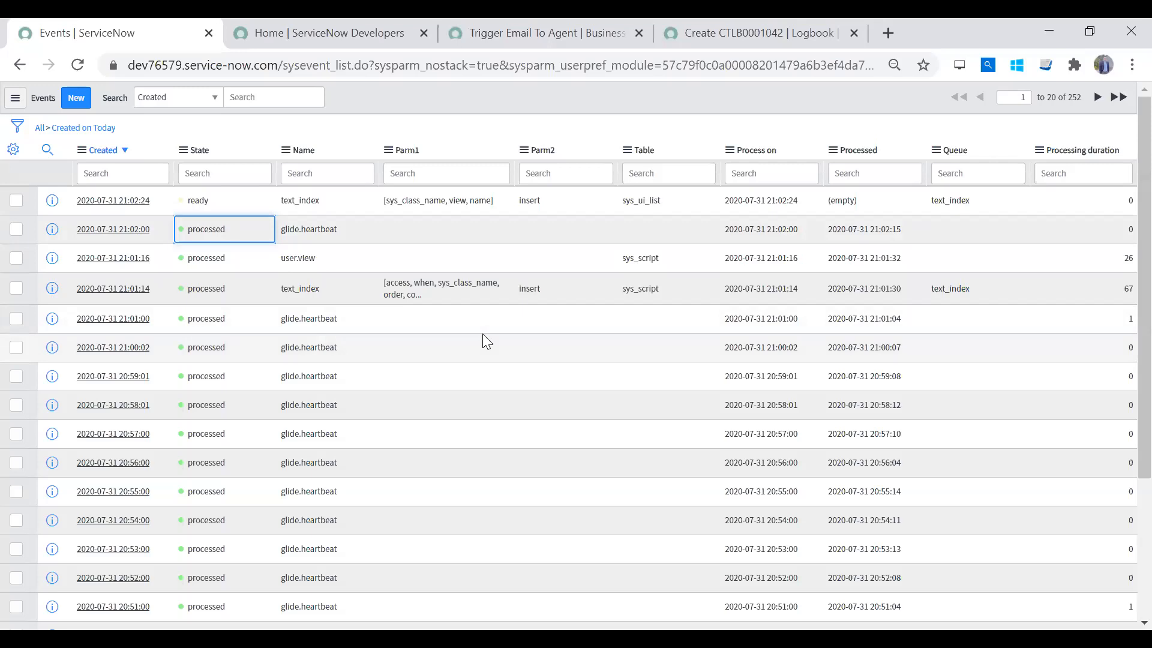
drag(732, 231, 911, 223)
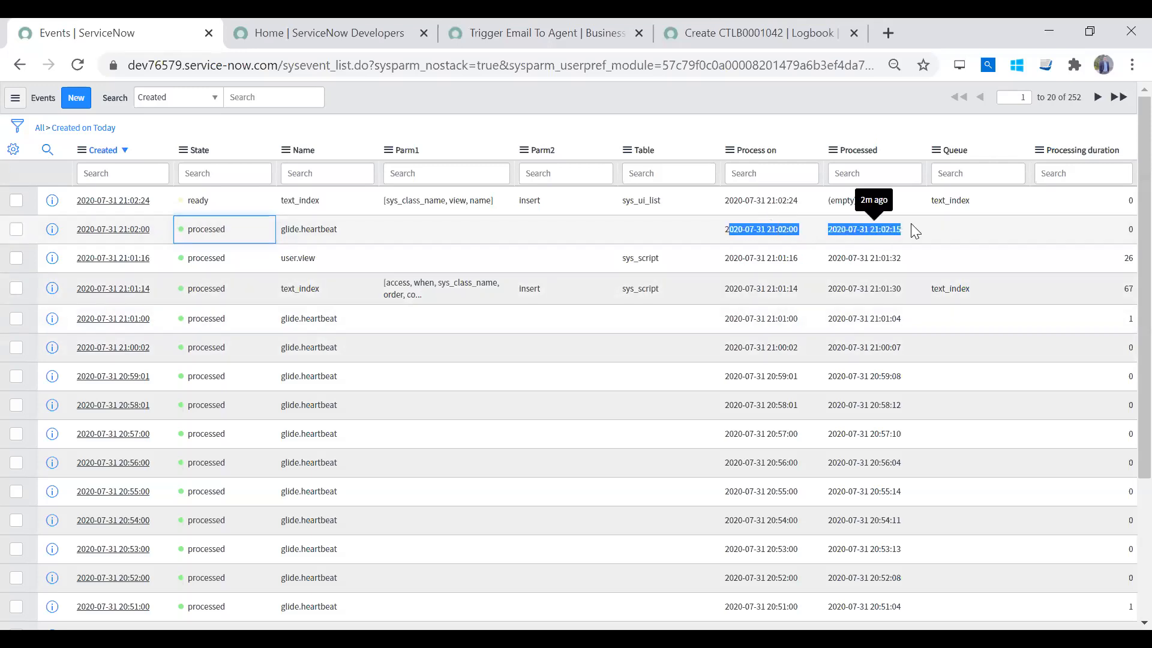
click(778, 262)
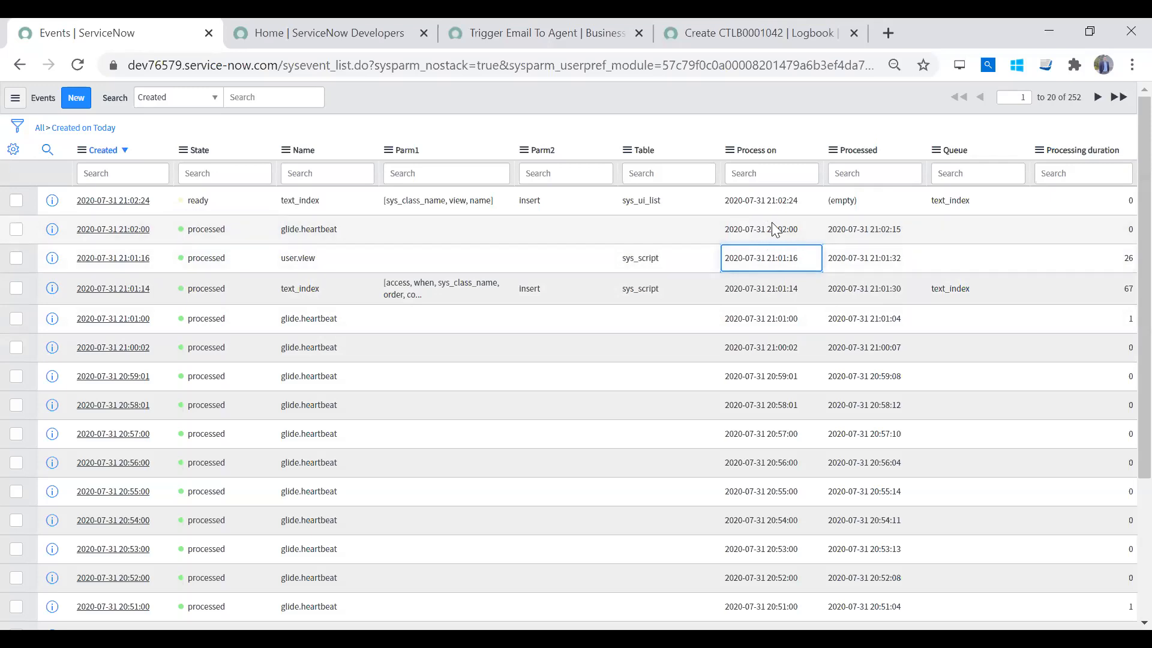
click(725, 232)
Move the Process on column directly after Created in the event log's selected list columns
click(14, 150)
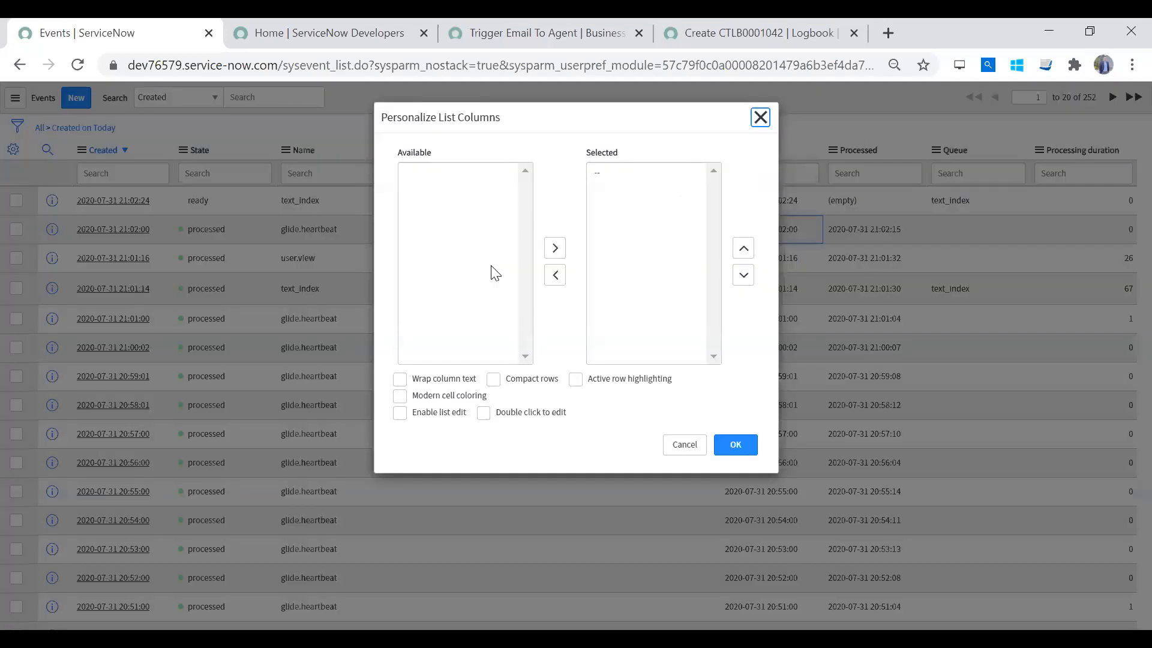
click(638, 239)
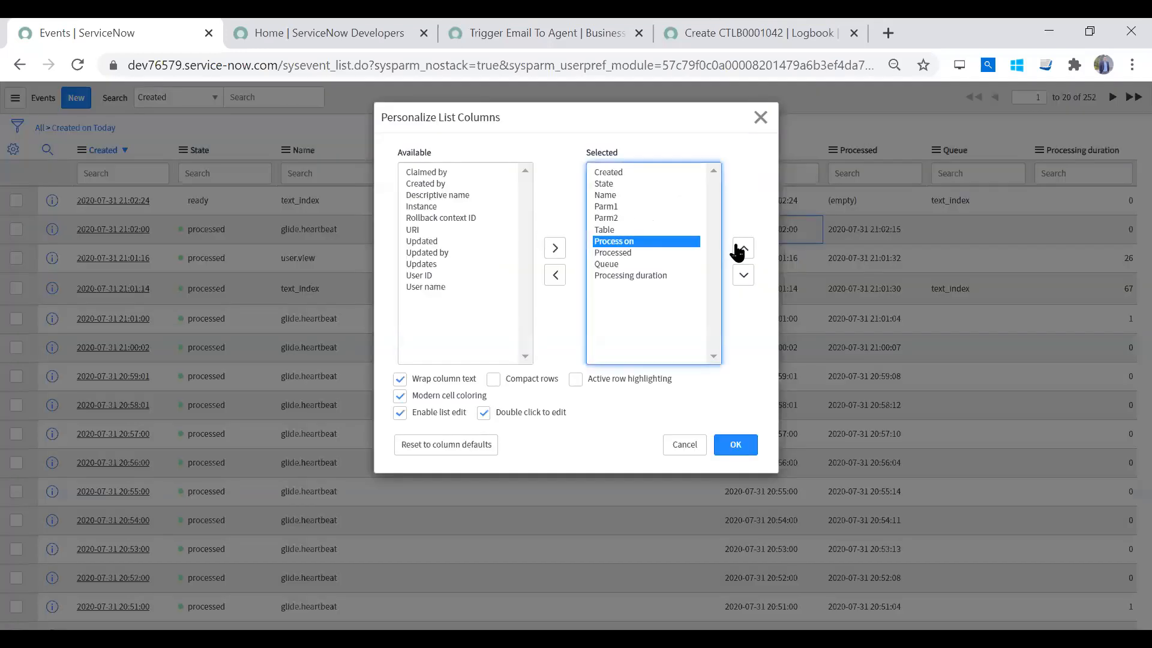
click(743, 249)
click(743, 249)
click(743, 249)
click(743, 248)
click(743, 249)
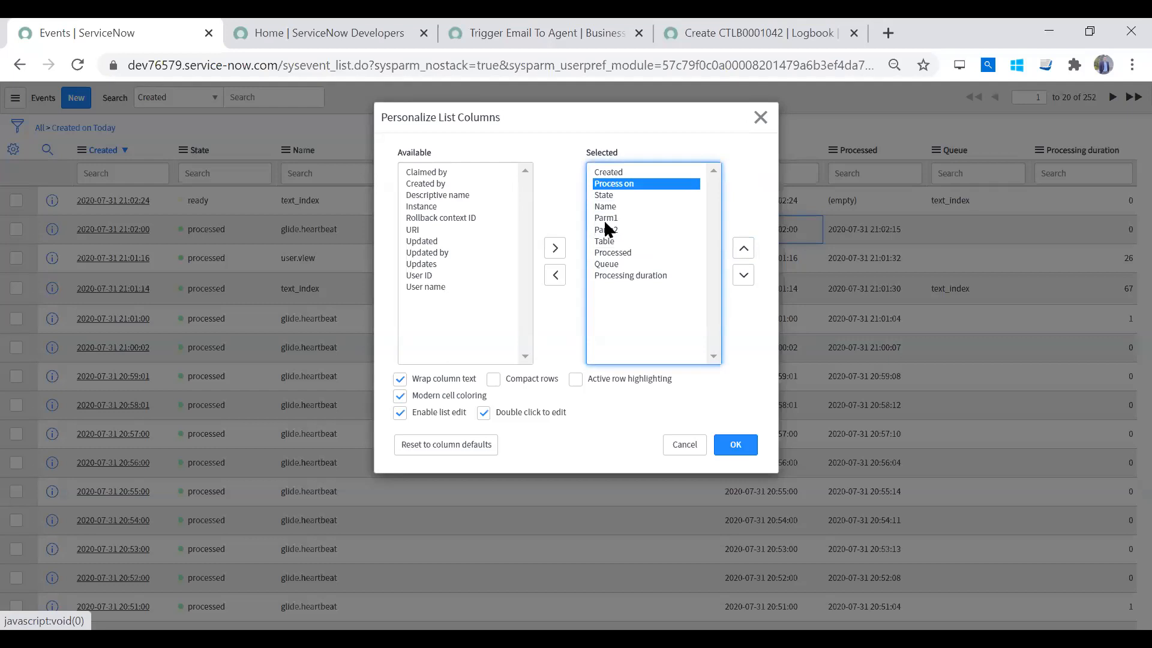
Move the Processed column directly after Process on and apply the list layout
click(631, 252)
click(743, 248)
click(743, 248)
click(743, 248)
click(743, 248)
click(747, 255)
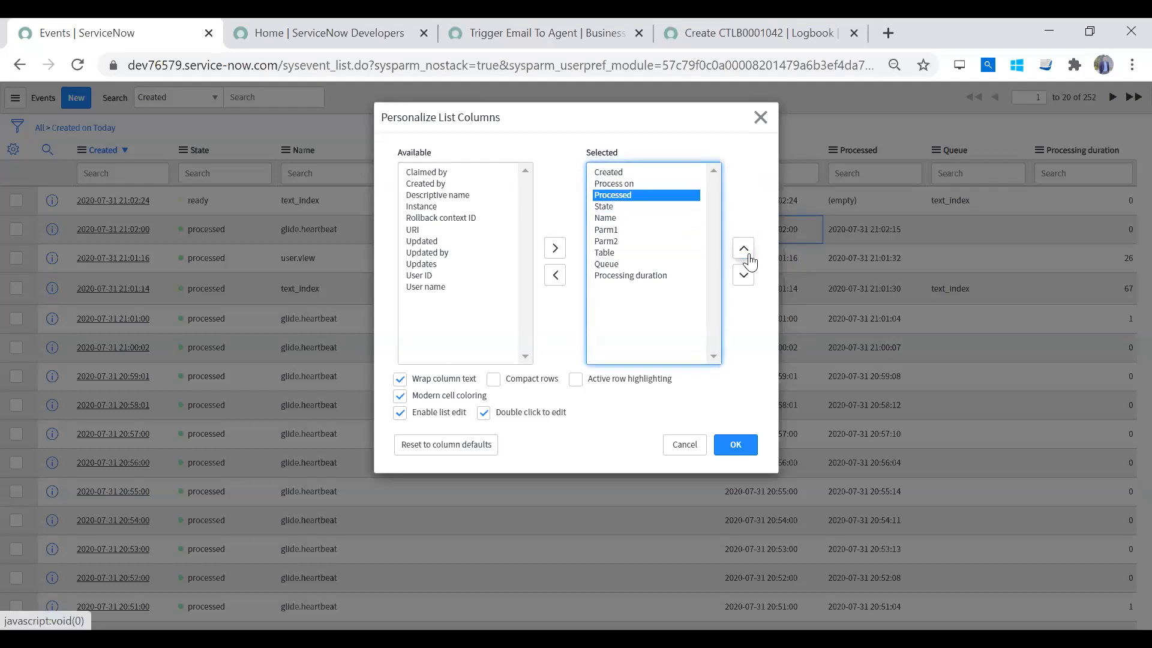
click(736, 445)
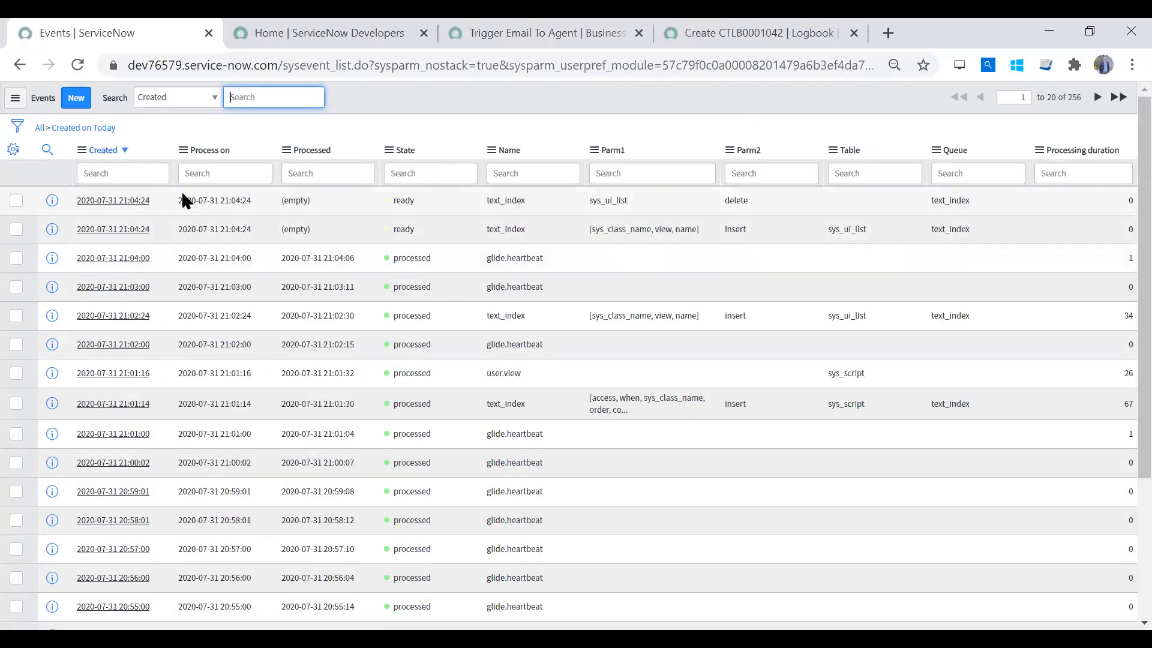
View the record of the newest text_index event and return to the event log list
click(219, 200)
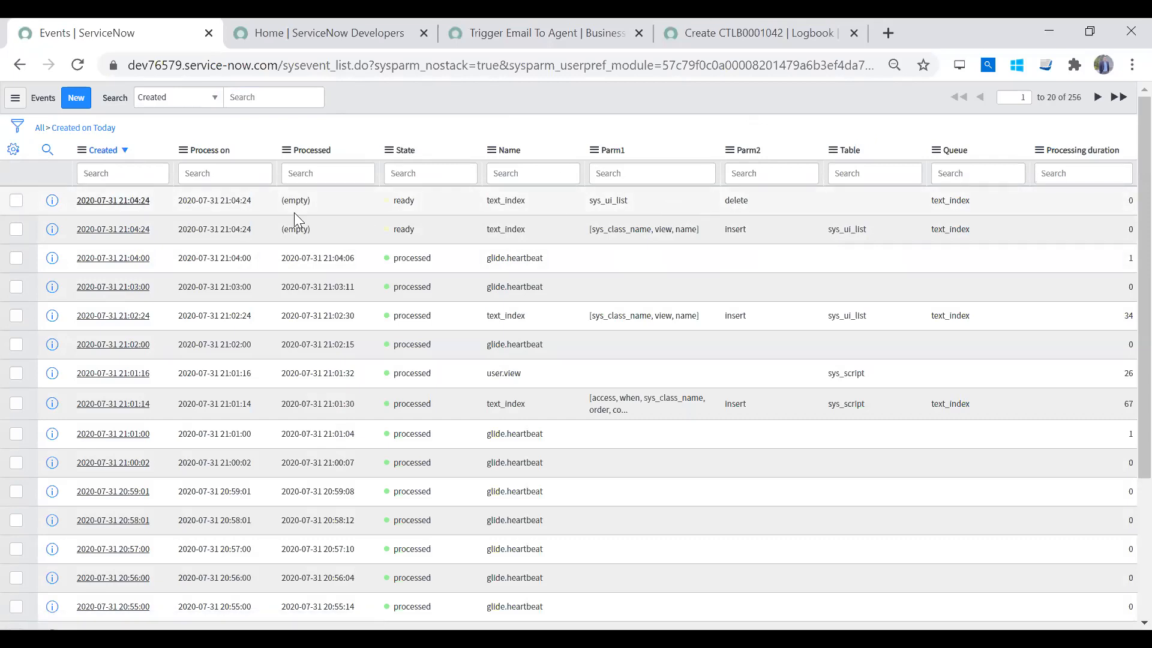
click(81, 204)
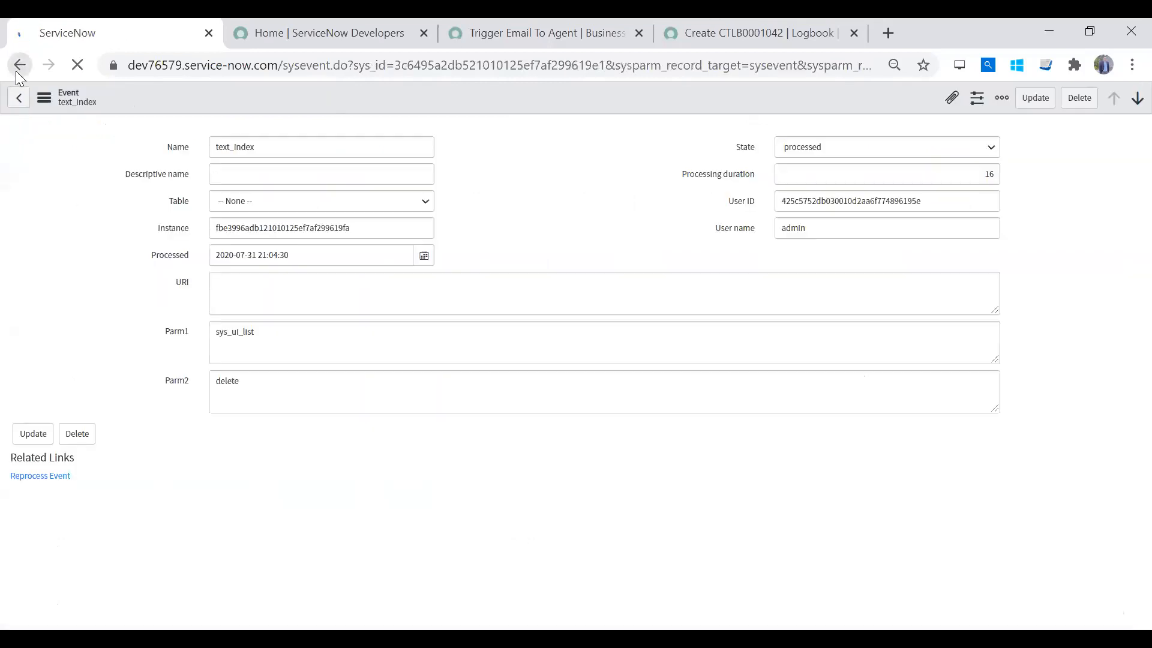
click(16, 71)
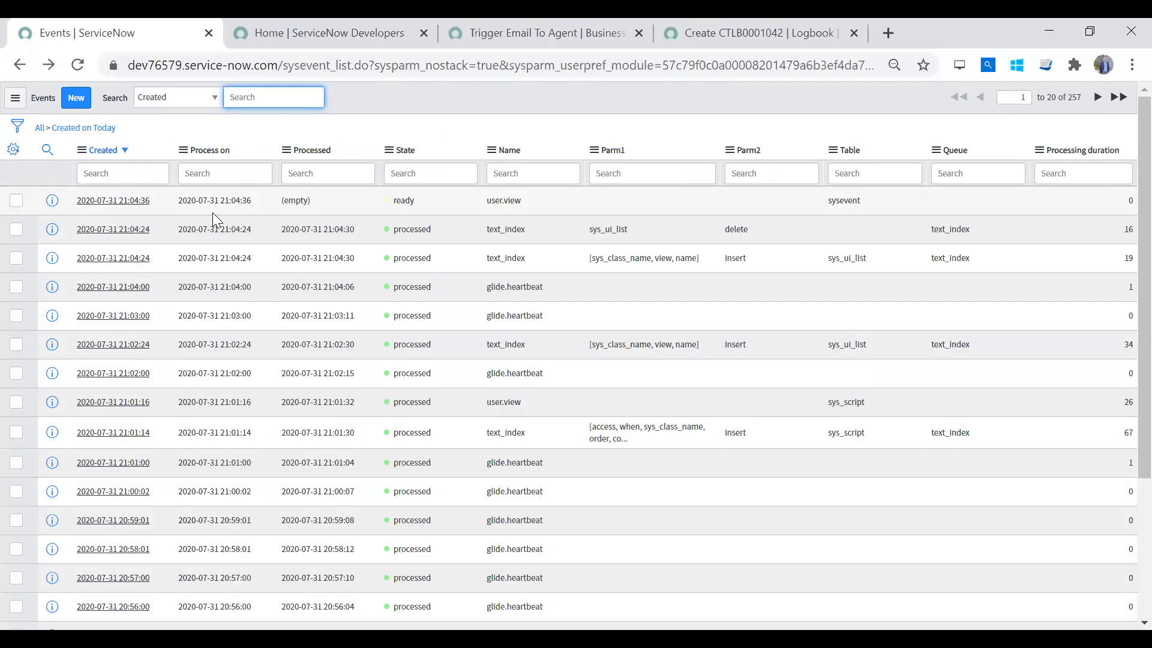
Compare the Process on and Processed times of the latest text_index delete event
click(207, 228)
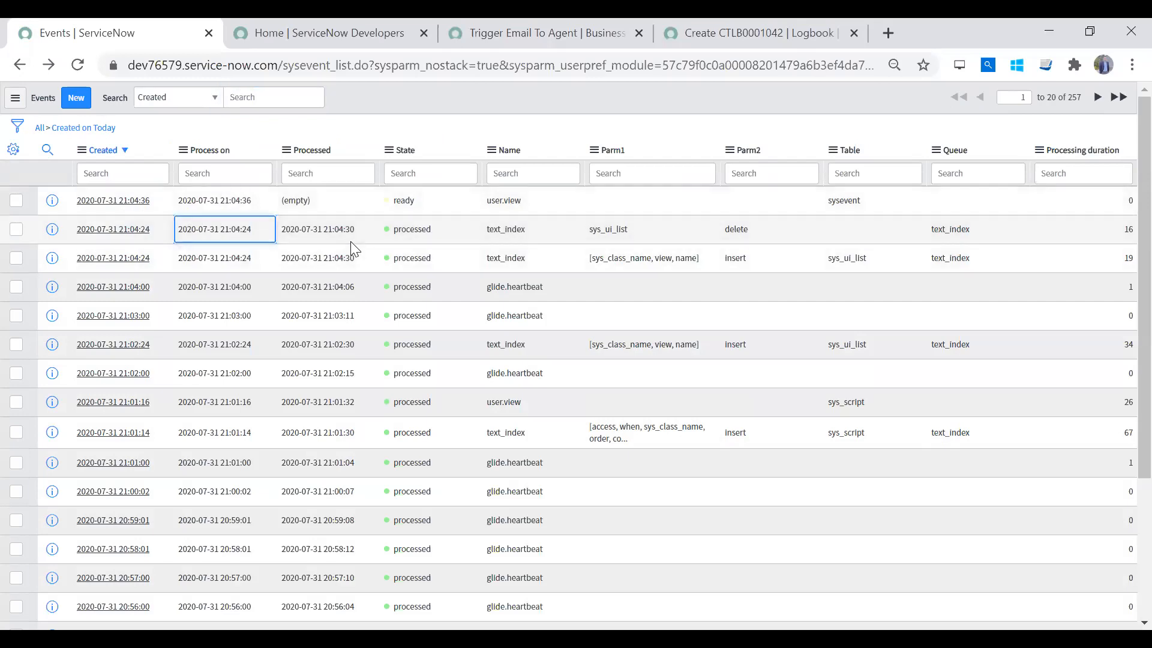
click(191, 259)
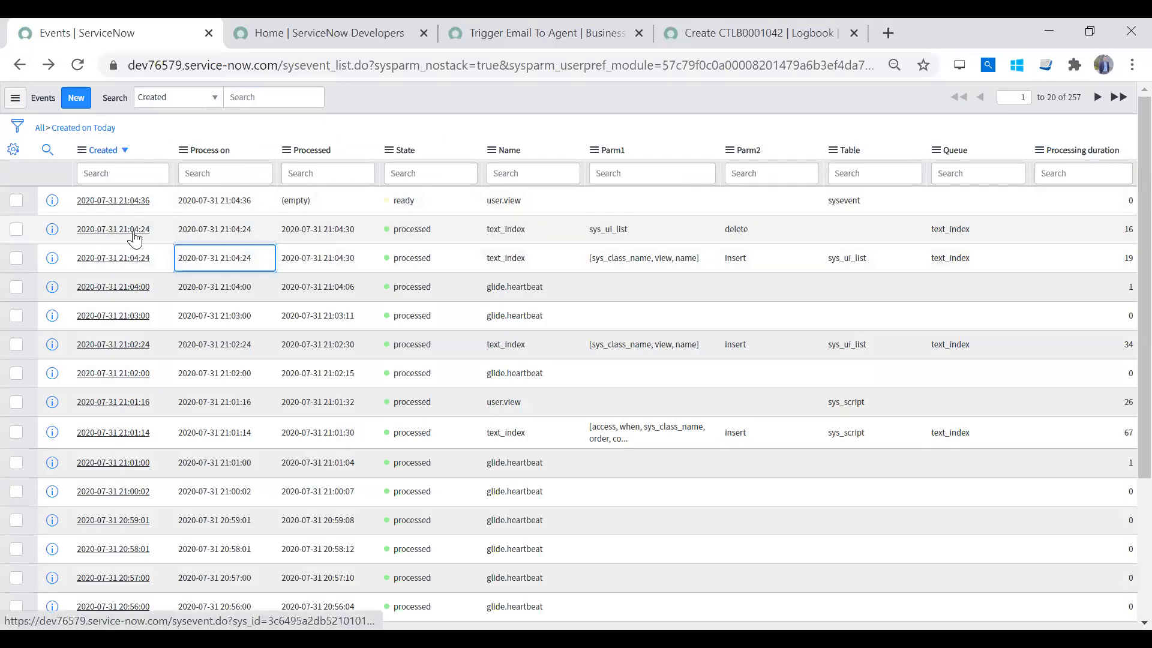
click(213, 230)
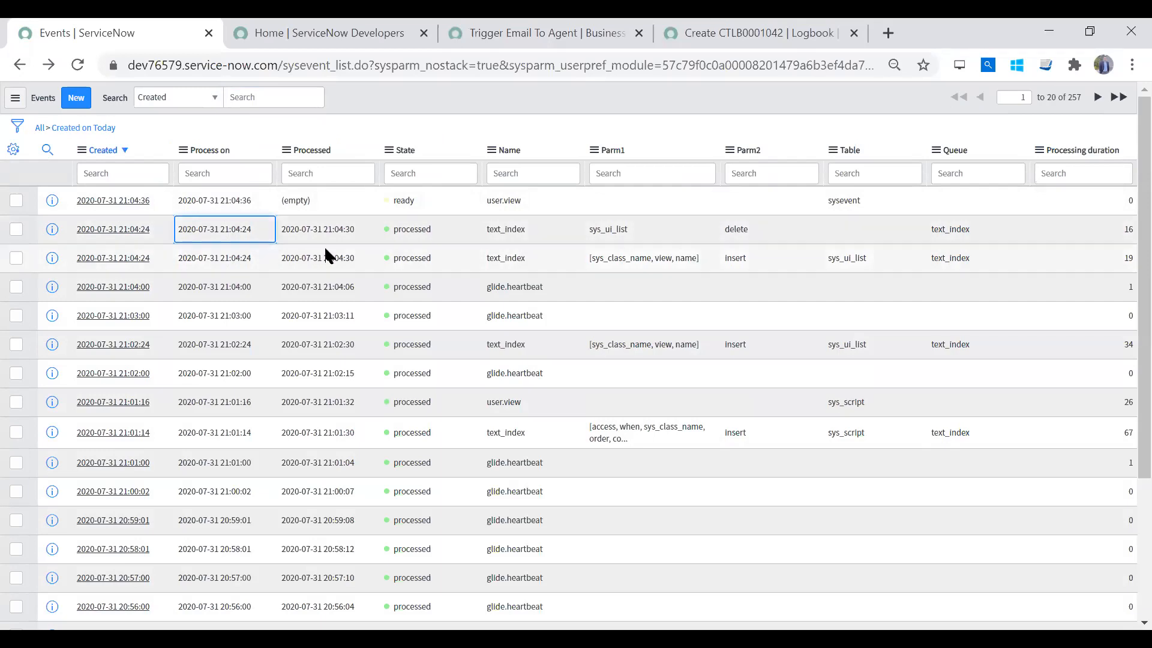
mouse_move(367, 242)
mouse_down()
mouse_move(306, 242)
mouse_move(350, 234)
mouse_up()
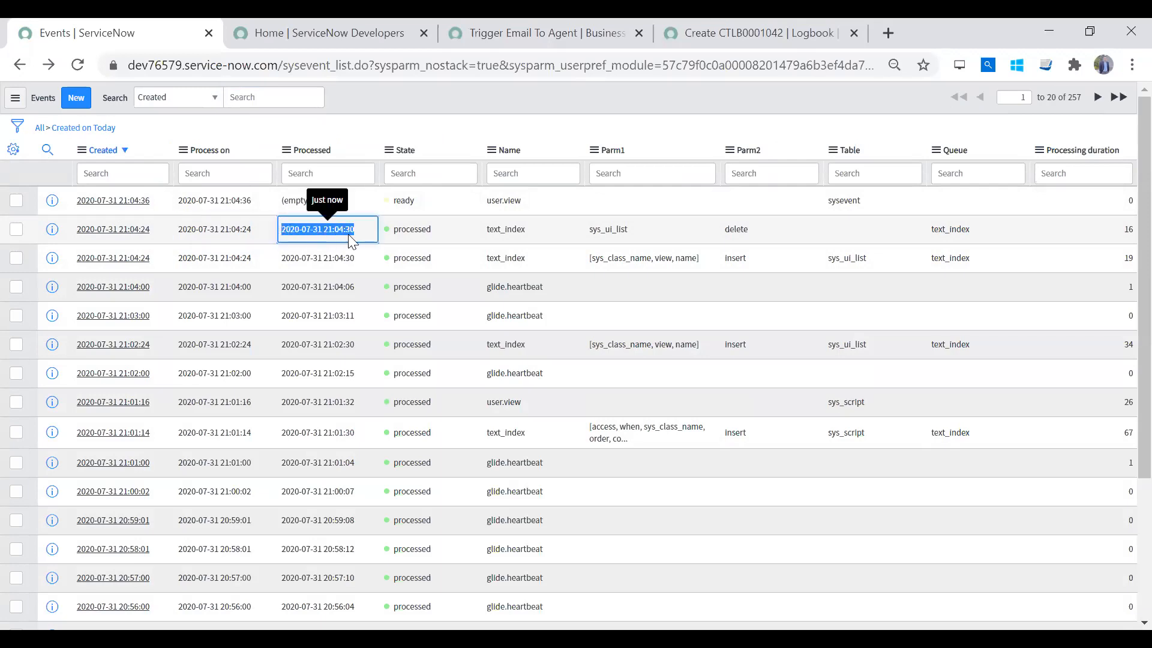
click(348, 234)
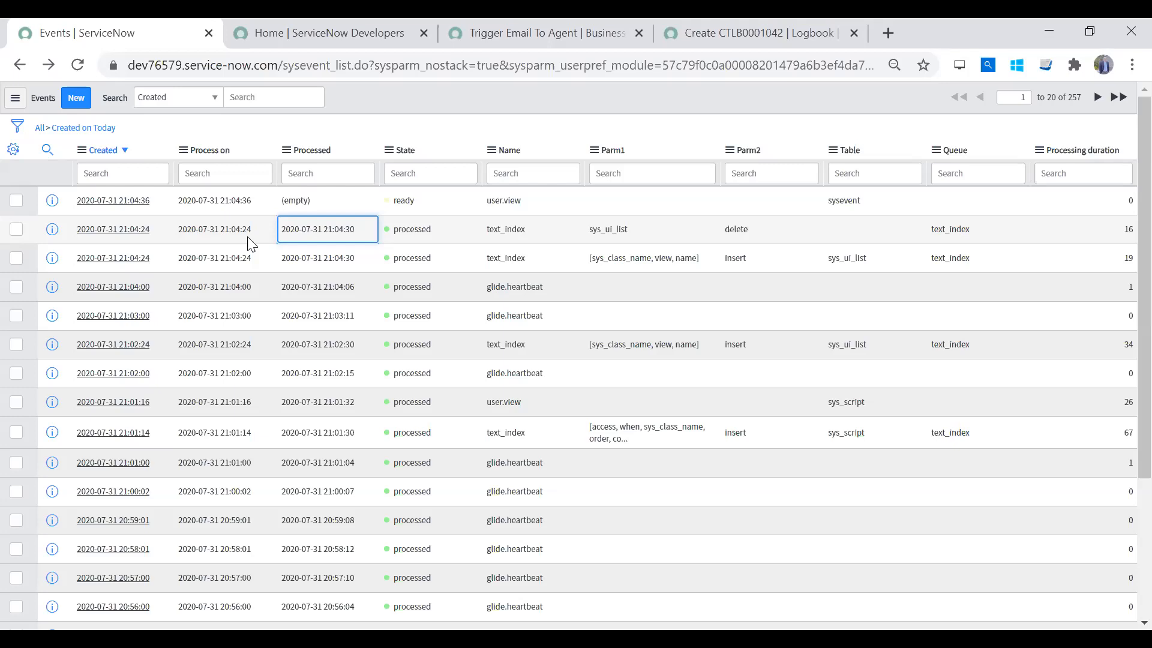
click(252, 241)
click(362, 246)
click(322, 233)
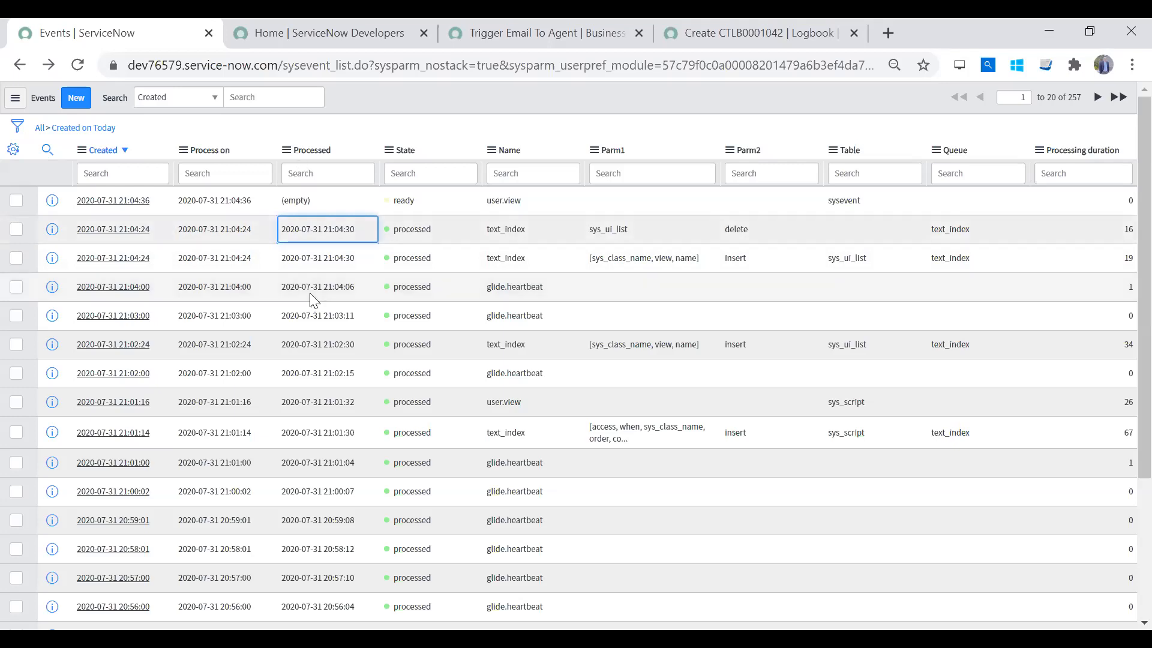
click(228, 231)
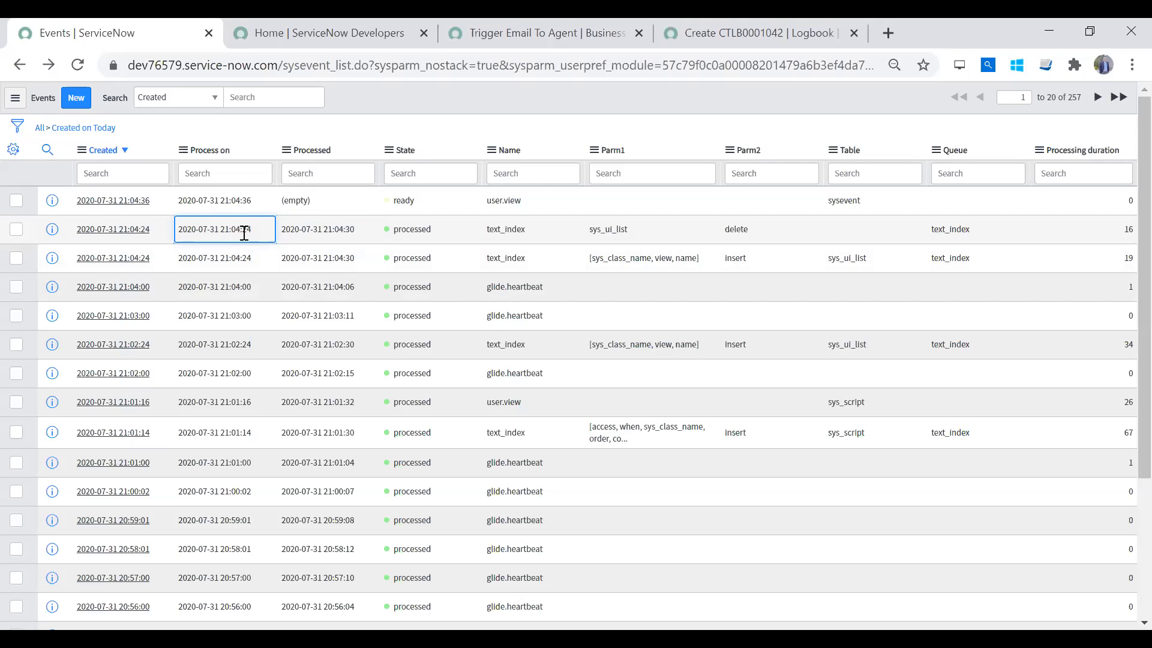
click(325, 241)
drag(365, 230, 294, 229)
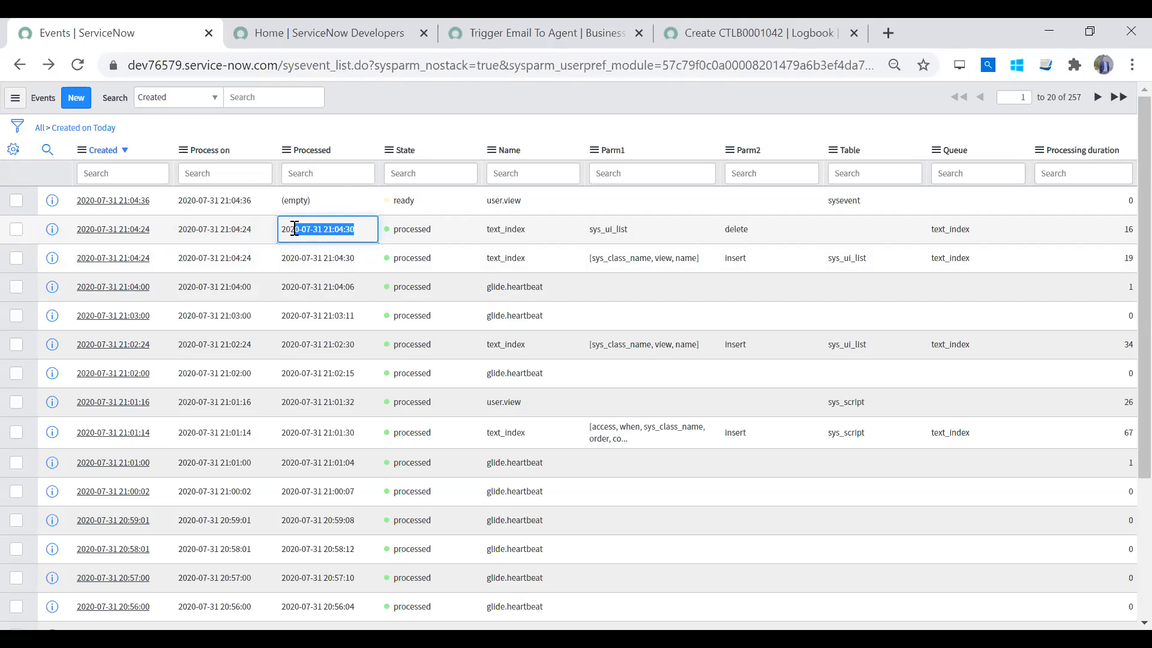
Examine the state, name, Parm1, Parm2, table and queue values of the two newest event log entries
click(148, 217)
click(236, 226)
click(335, 243)
click(438, 202)
click(431, 239)
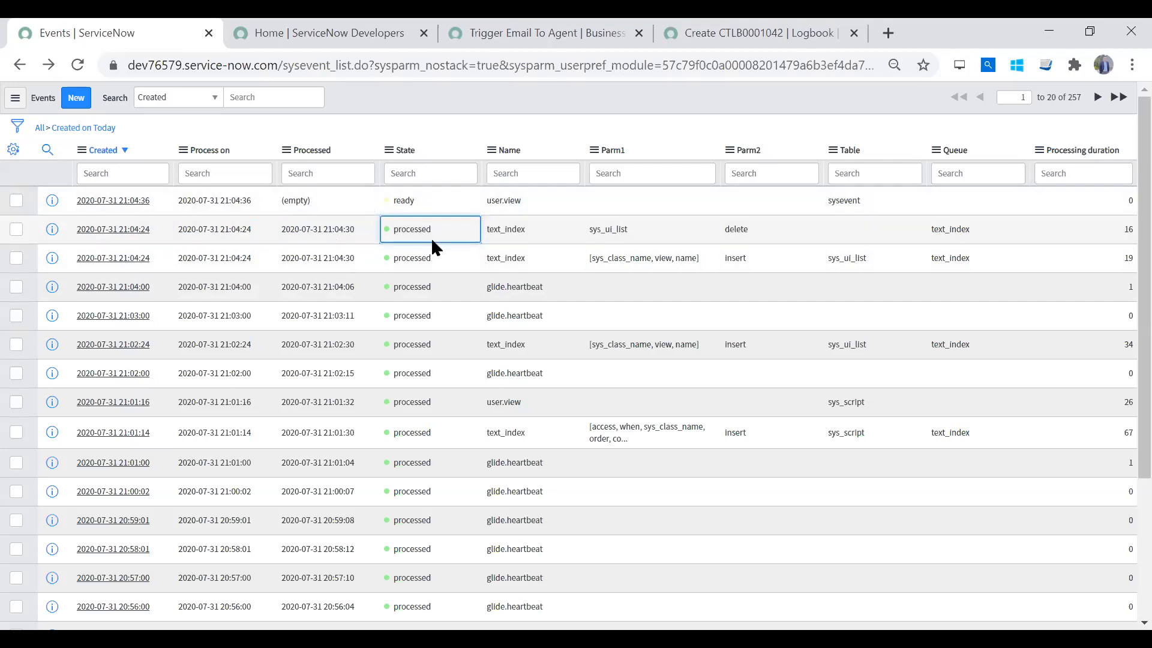
click(514, 237)
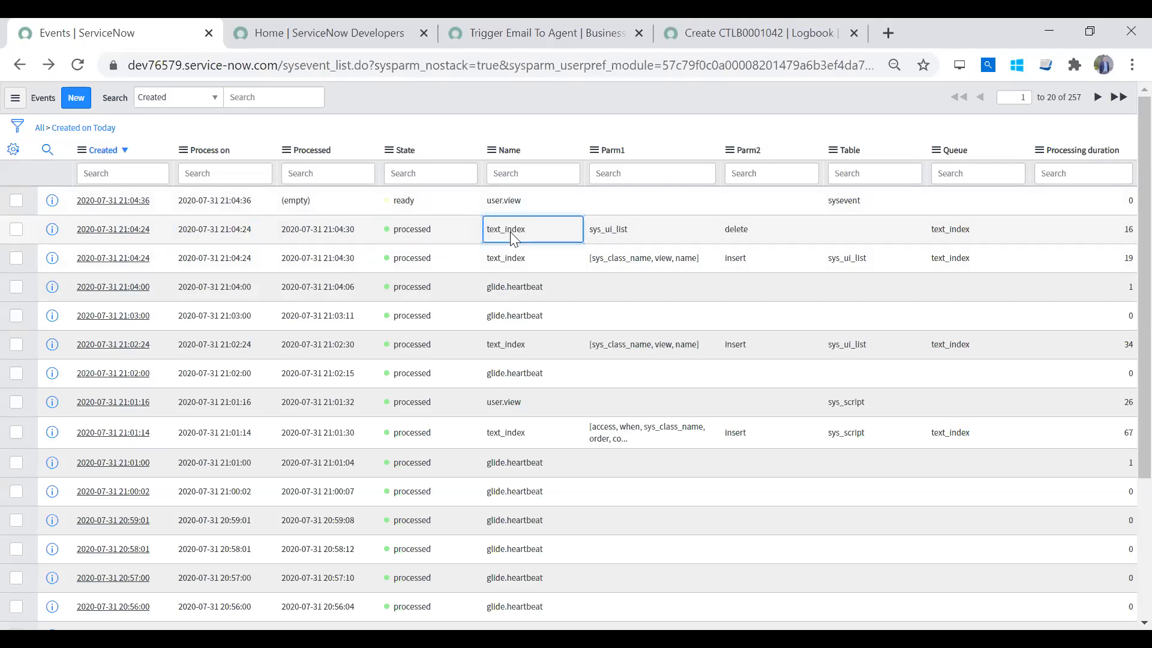
click(628, 232)
click(761, 235)
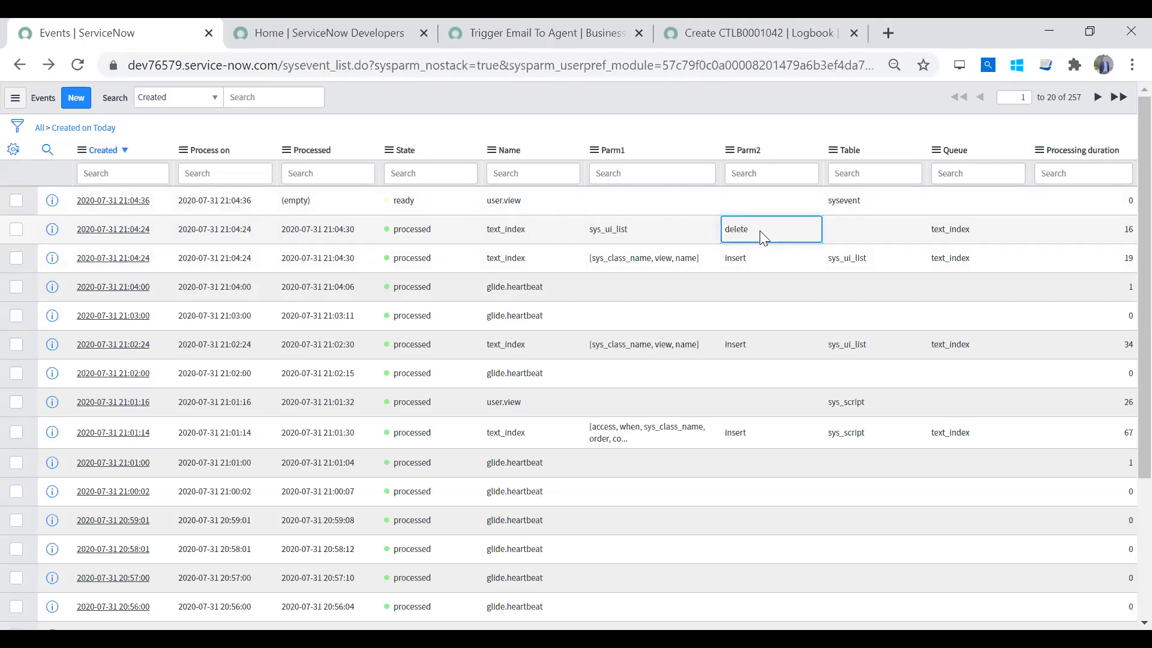
click(640, 239)
click(747, 227)
click(673, 210)
click(764, 191)
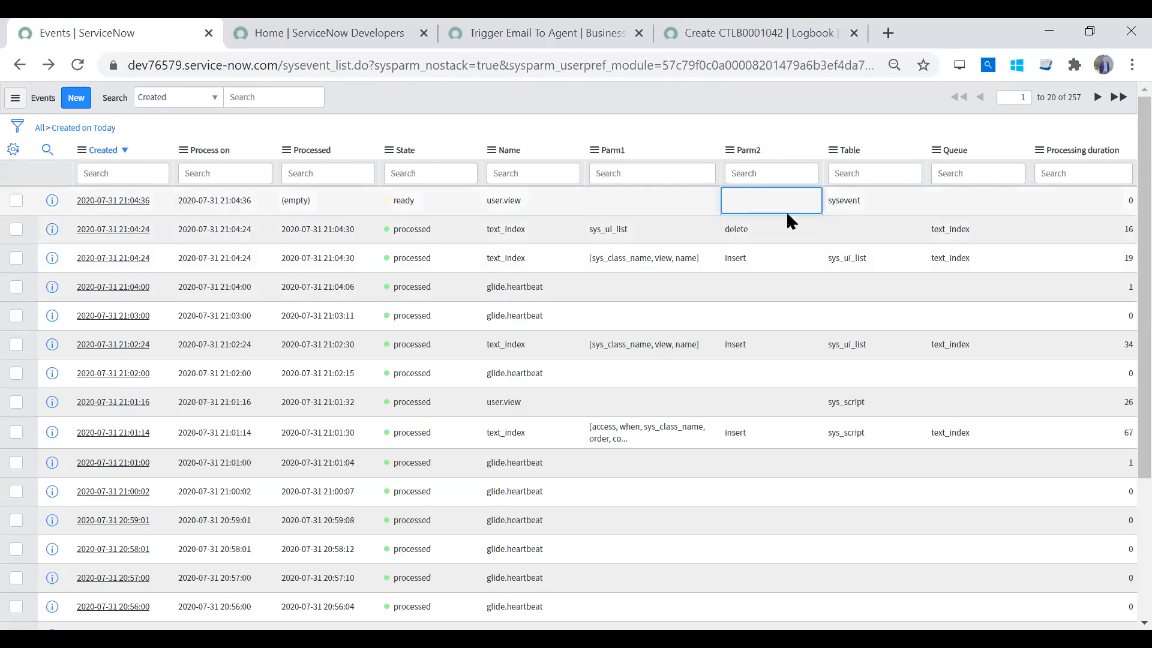
click(861, 235)
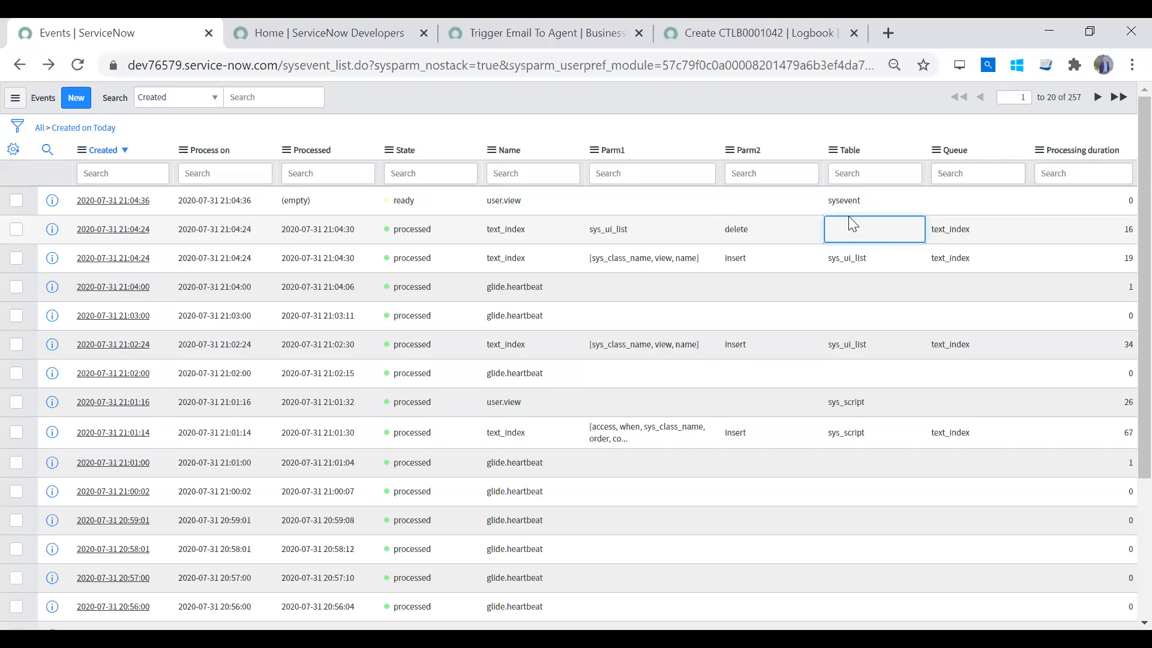
click(965, 206)
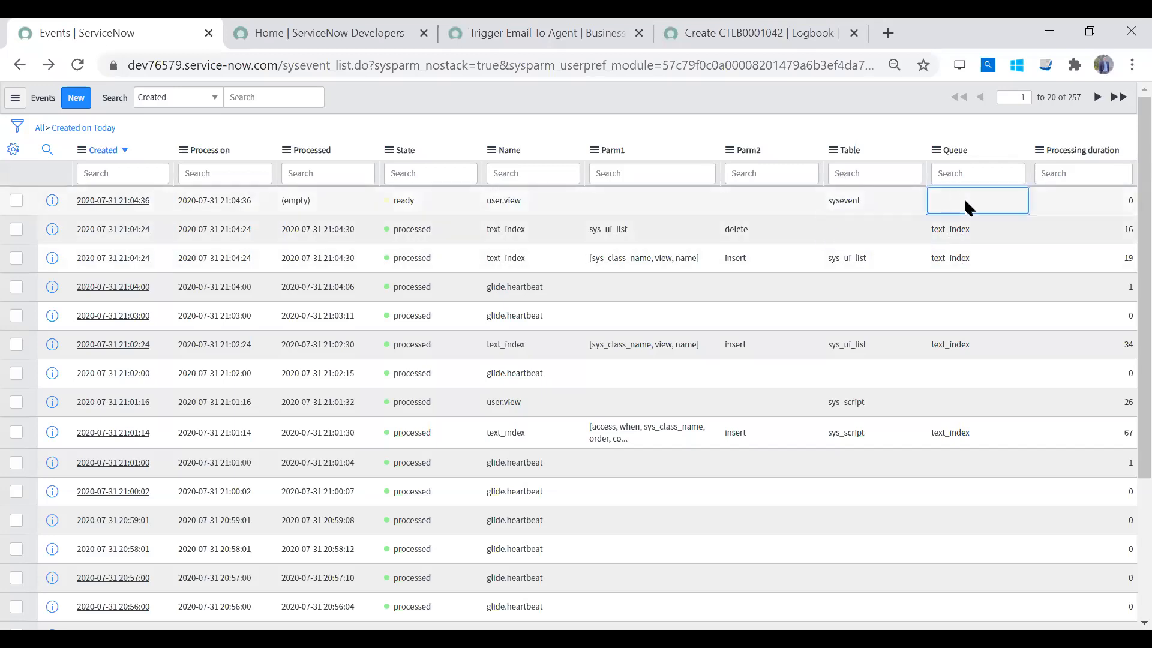
Examine the processing duration values of several entries in the event log
click(1074, 227)
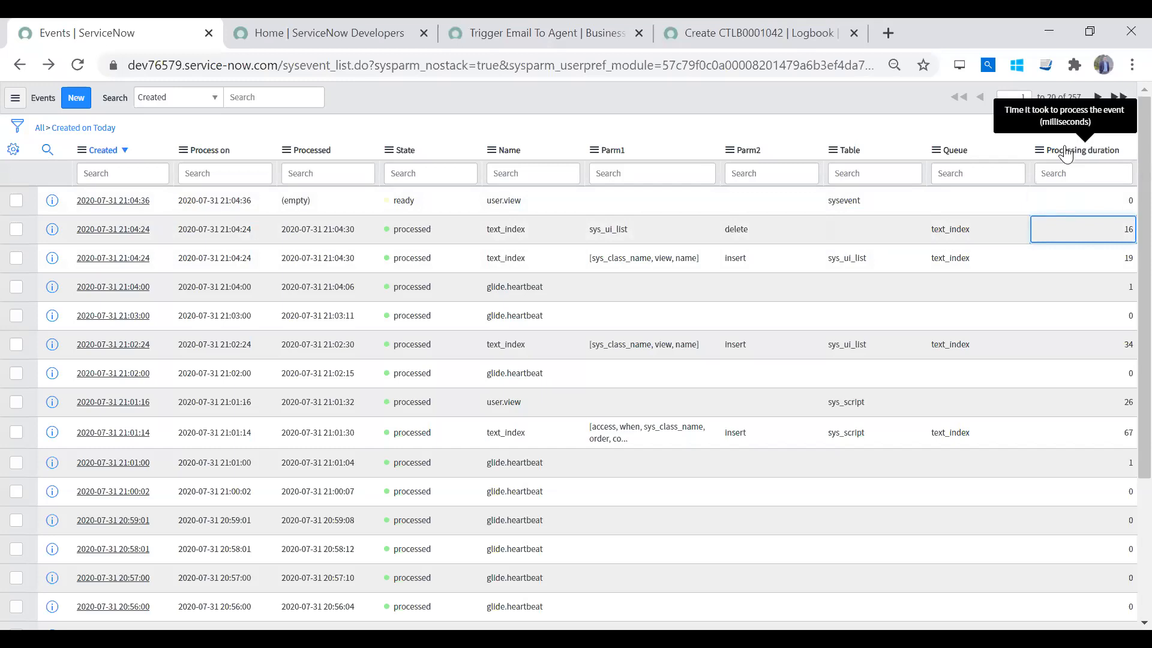
click(1092, 251)
click(1092, 339)
click(1087, 400)
scroll(1122, 503, down, 5)
scroll(1122, 495, up, 5)
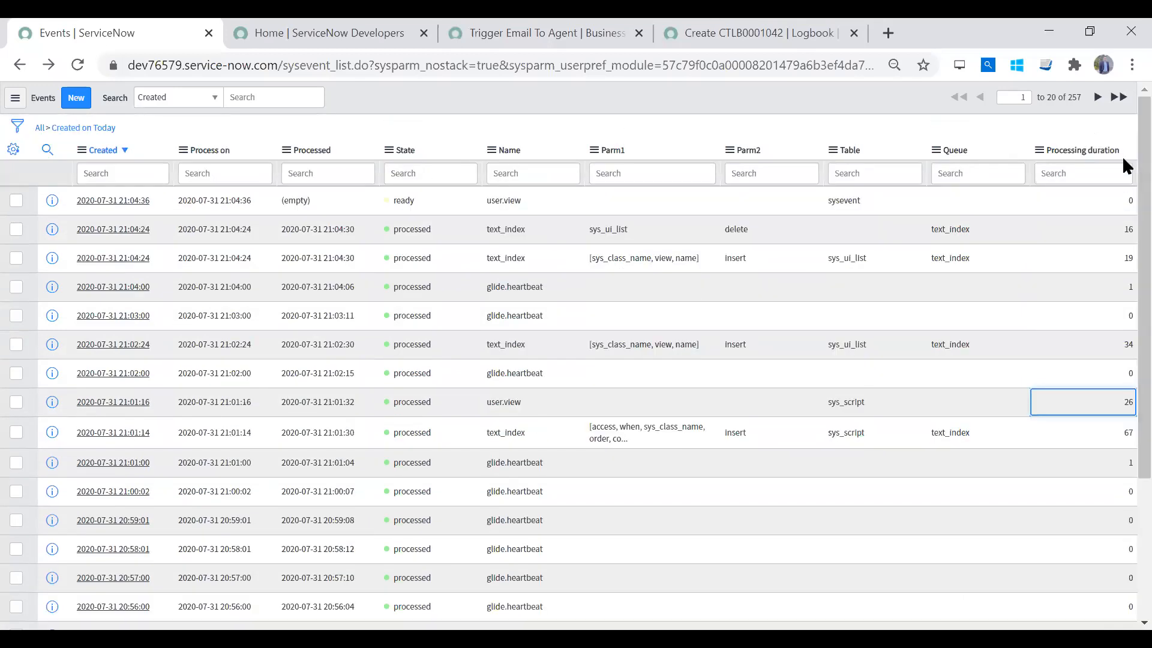
drag(1132, 259, 1095, 282)
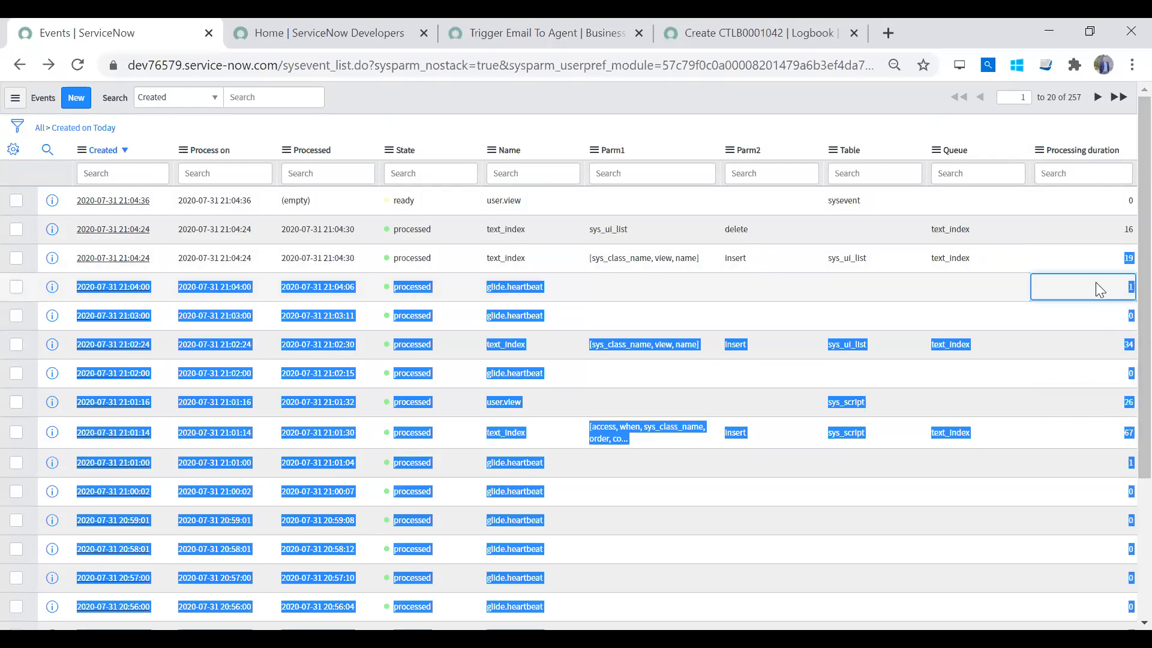
click(1009, 234)
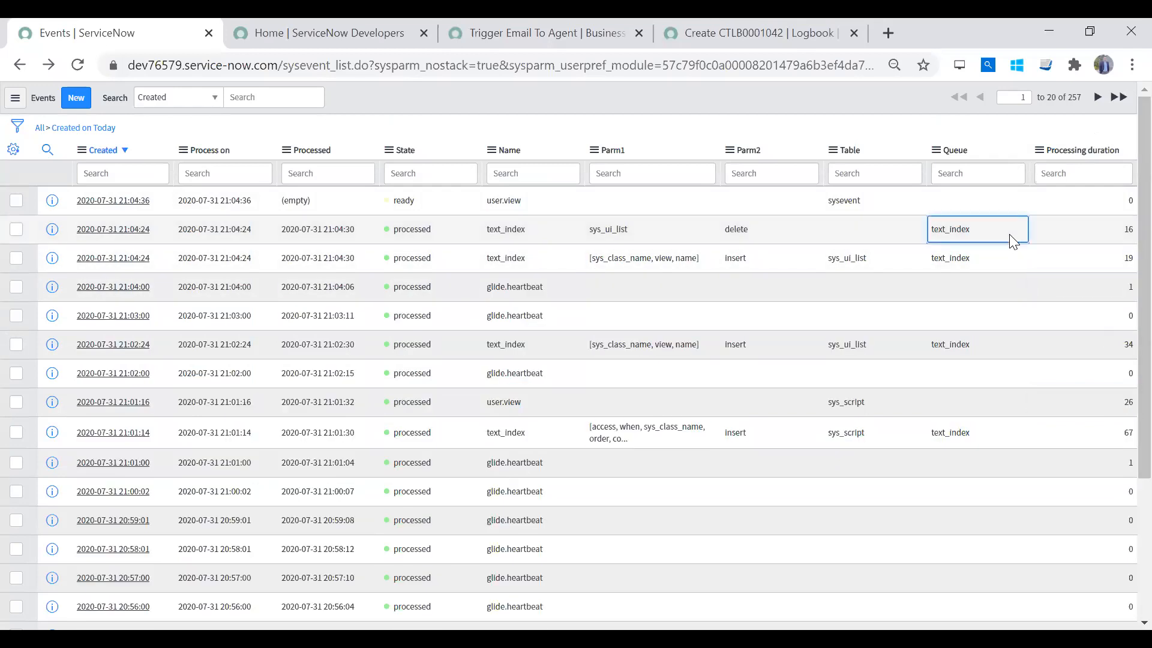
In the Trigger Email To Agent business rule script, add 'Sample Parm 1 Value' and 'Sample Param 2 Value' as arguments after current in gs.eventQueue
click(303, 45)
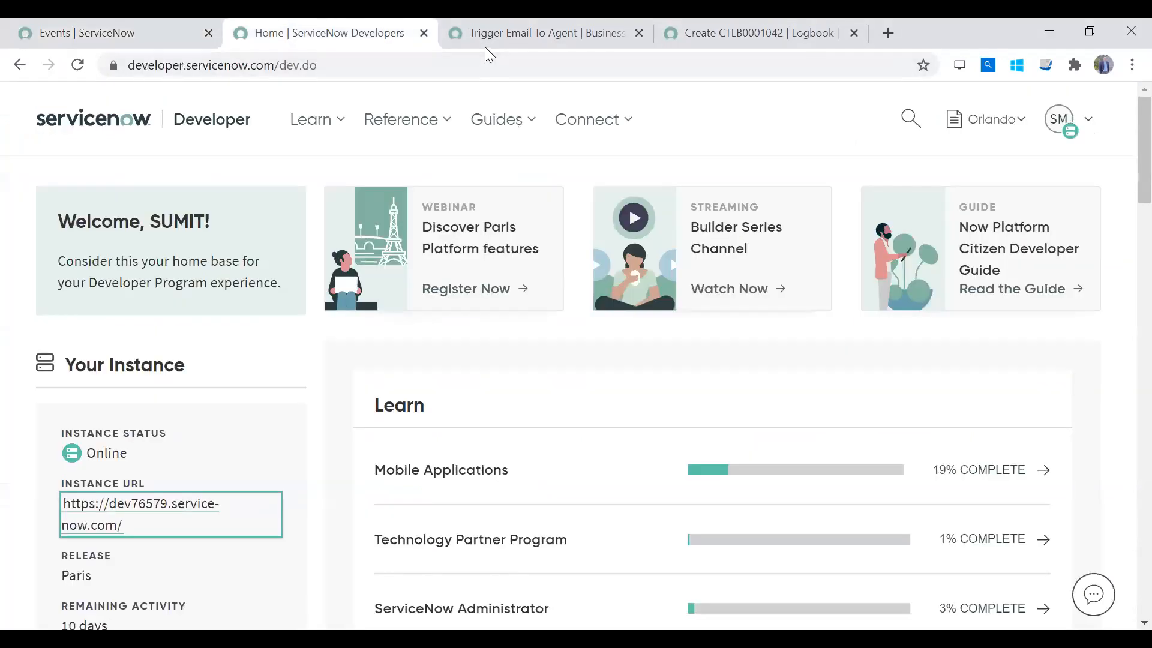
click(485, 47)
click(578, 467)
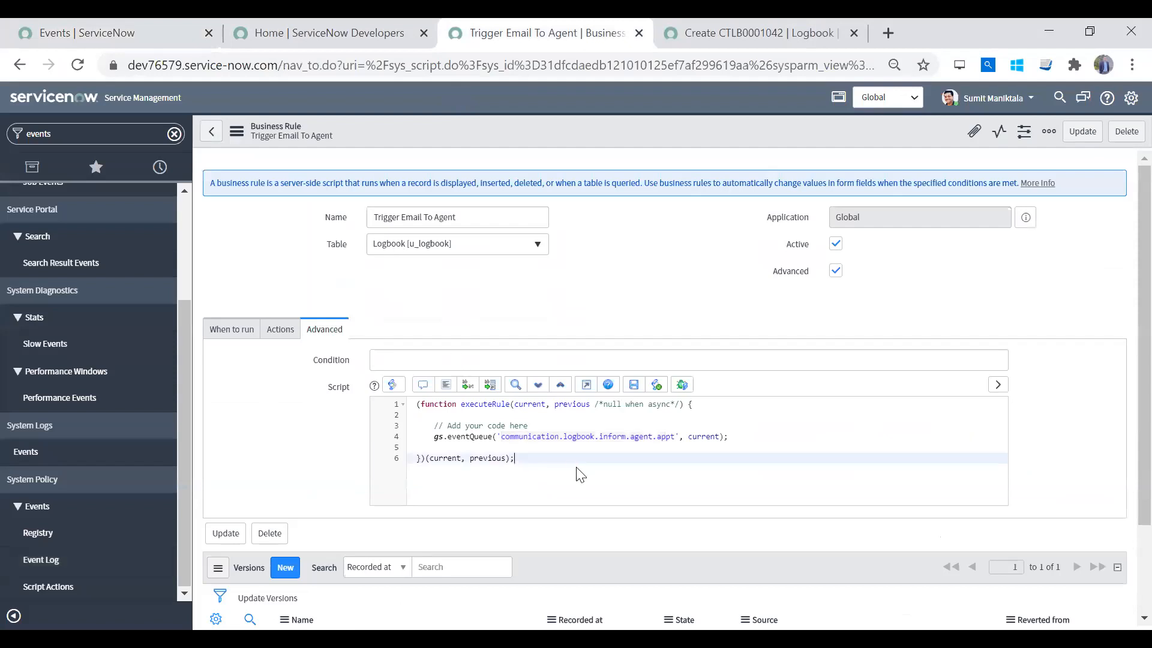
click(720, 436)
text(, current,')
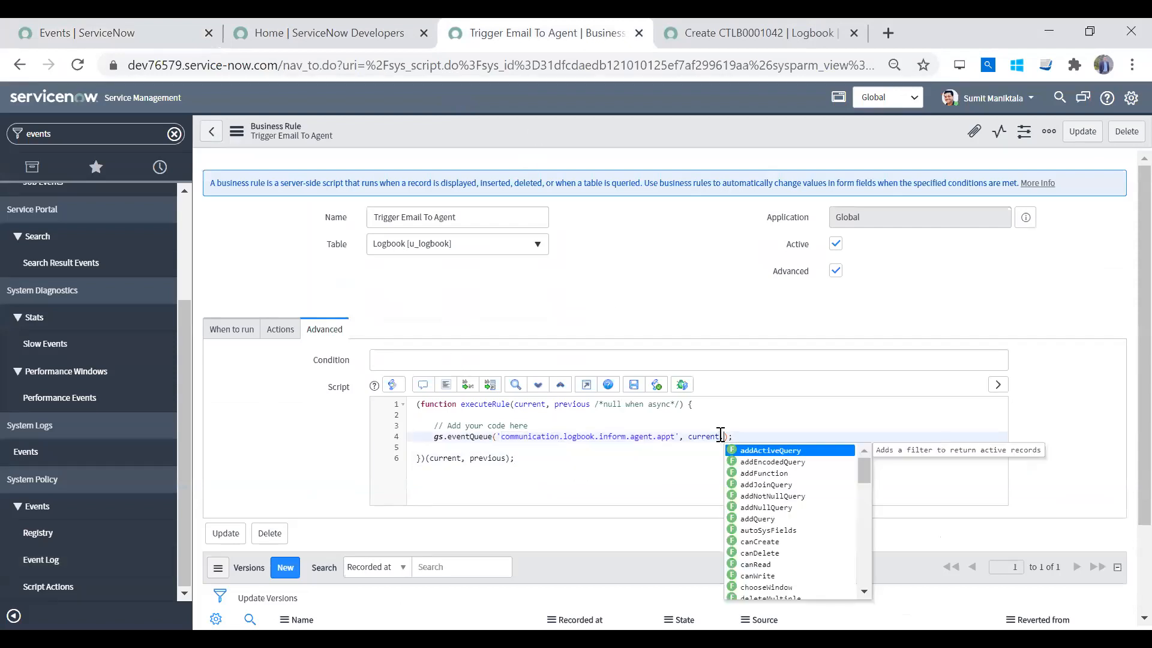
text(Sample)
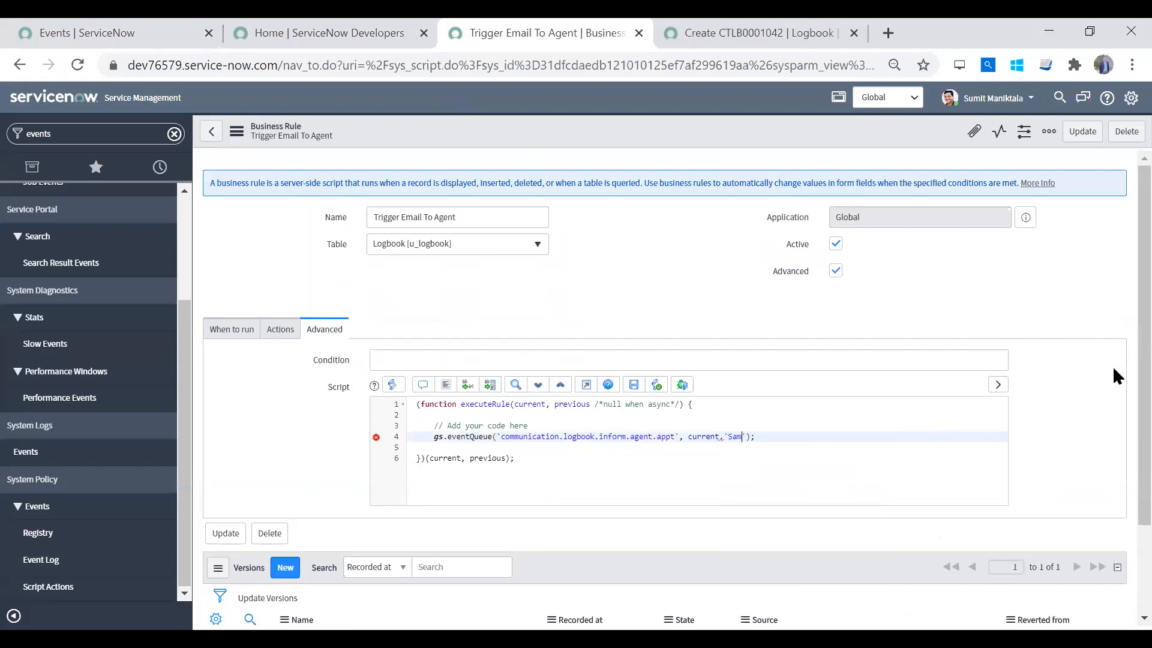
text( Parm 1 Value', 'Sample Param 2 Value)
key(Down)
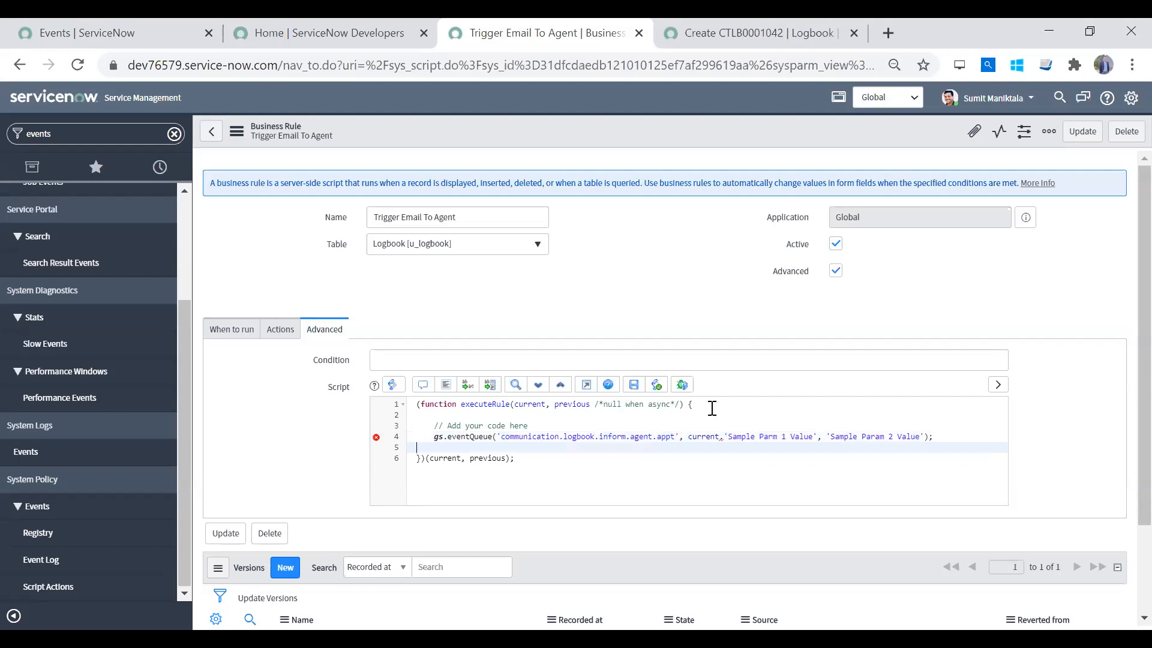
Remove the stray character before the first sample parameter in the gs.eventQueue call and save the business rule
click(726, 436)
key(BackSpace)
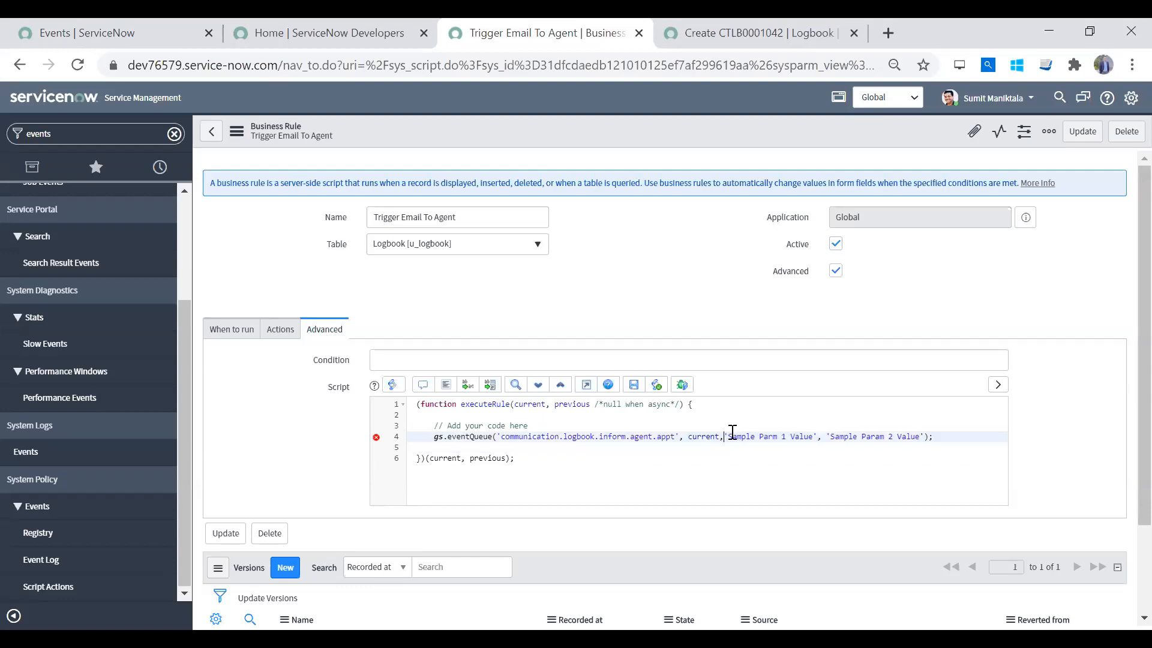
right_click(686, 137)
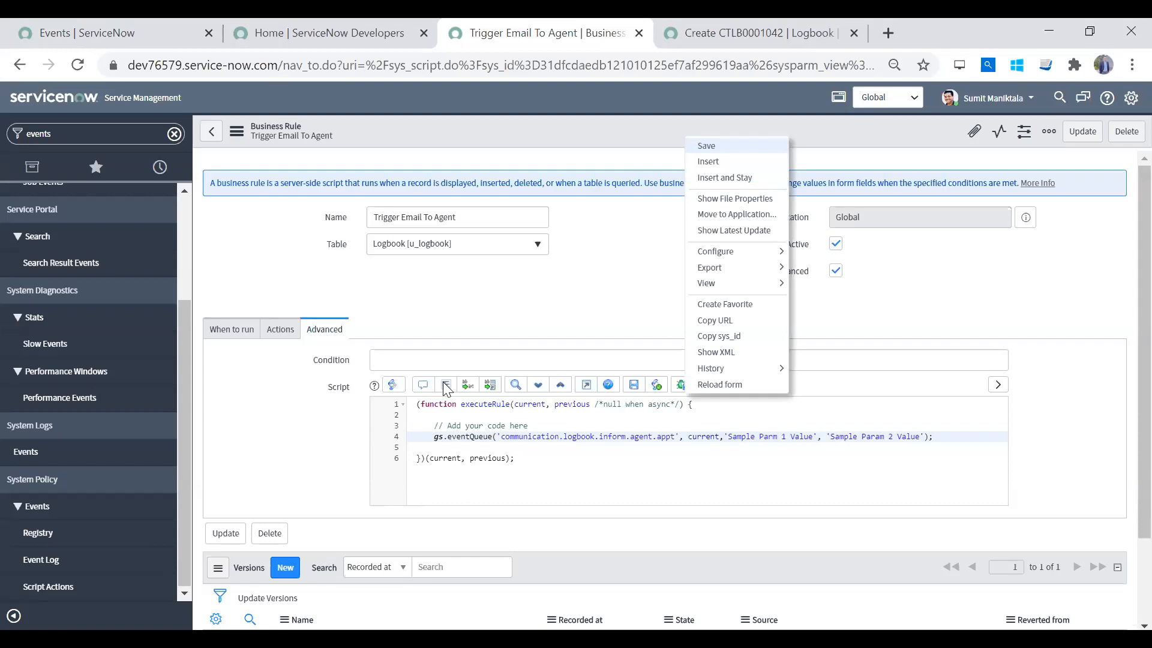
click(705, 146)
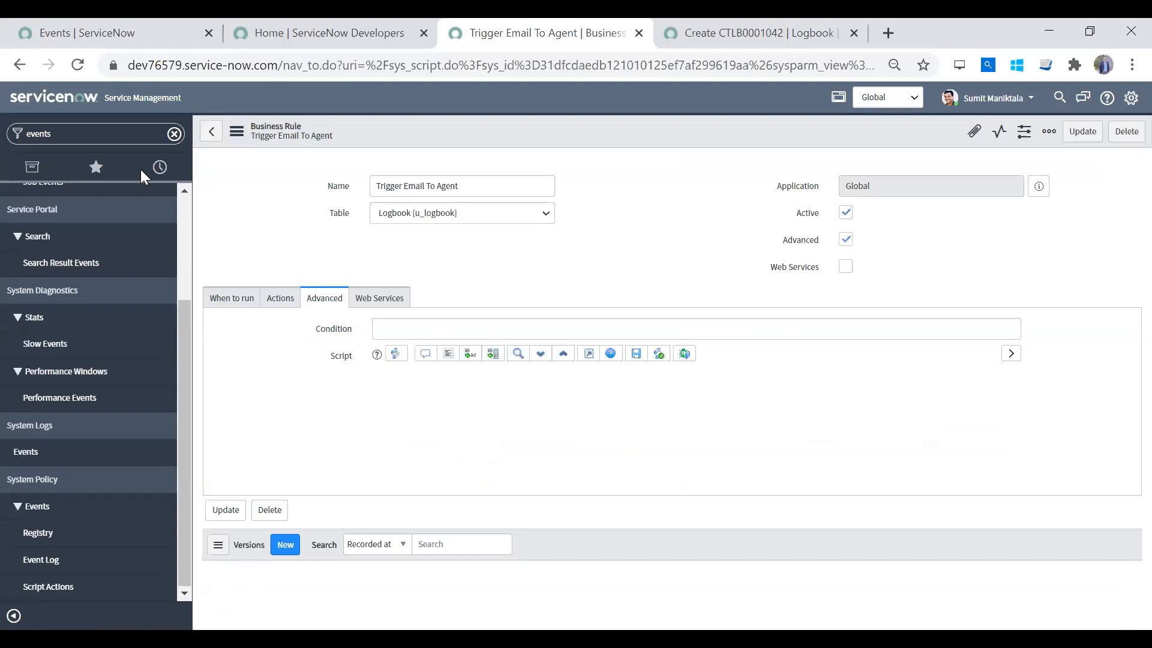
Find the Logbooks module with the navigator filter "logbook" and start a new Logbook record
double_click(85, 132)
key(BackSpace)
text(logb)
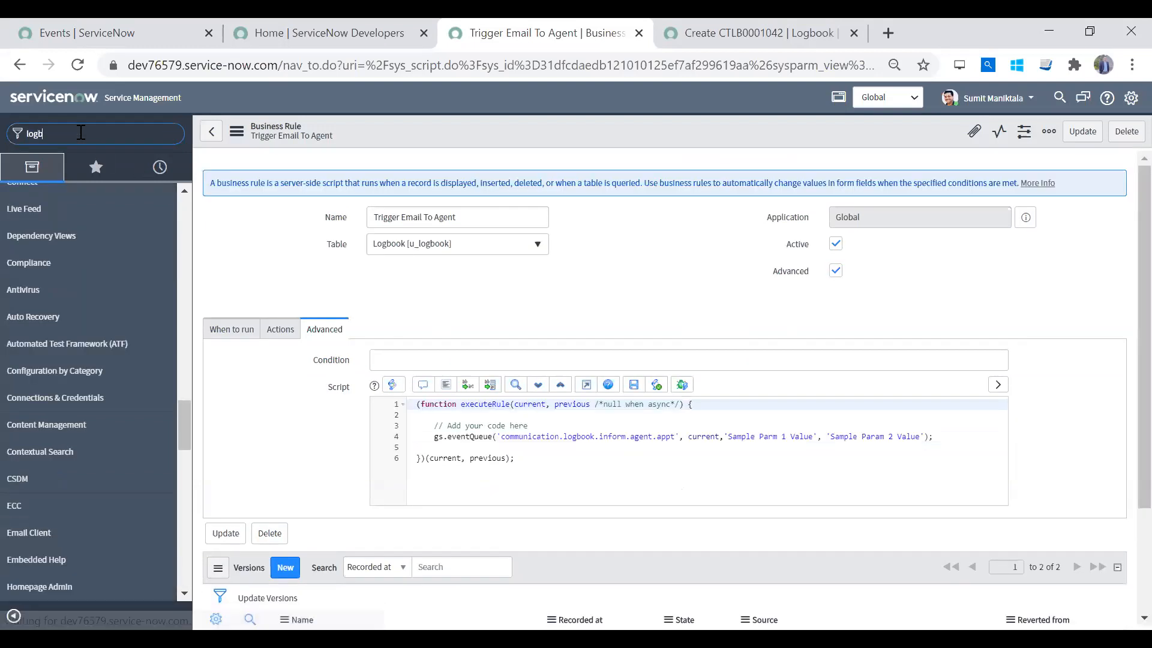
text(ook)
click(77, 220)
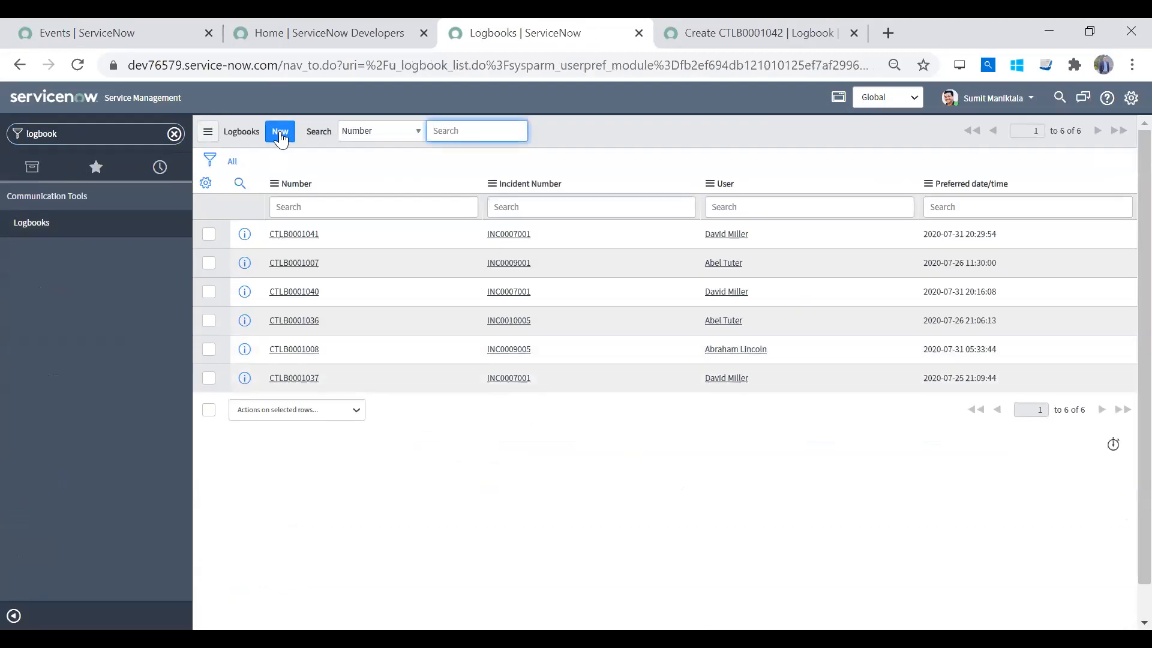
click(280, 134)
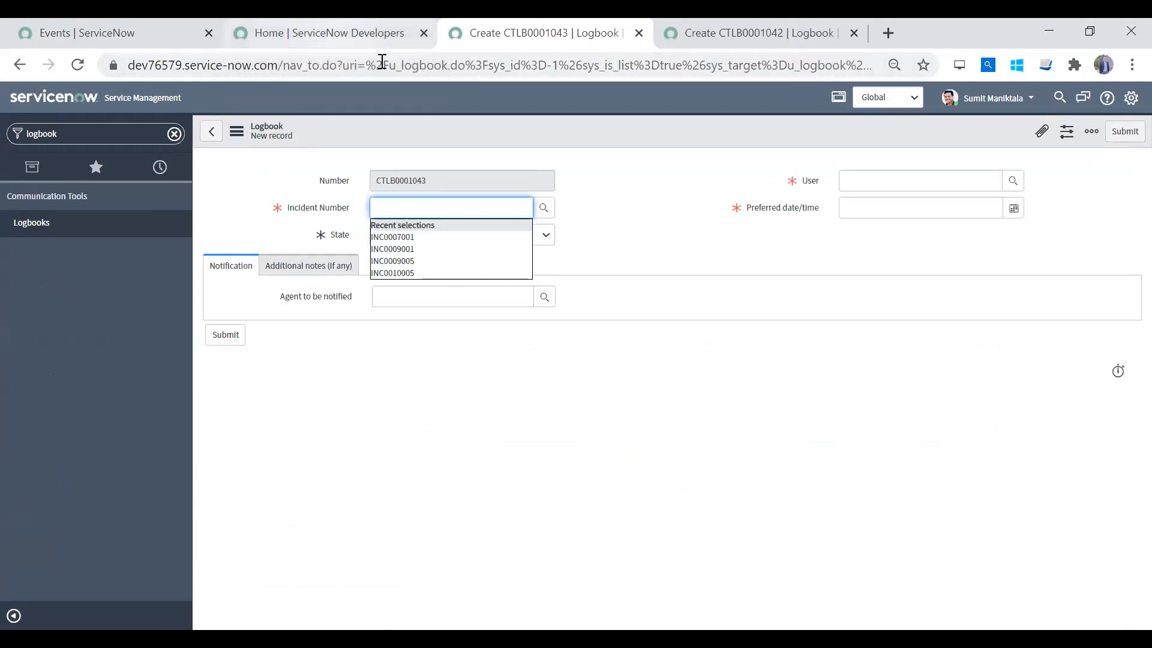
Place the new Logbook record's browser tab directly beside the Events tab and return to the event log
click(324, 32)
click(117, 24)
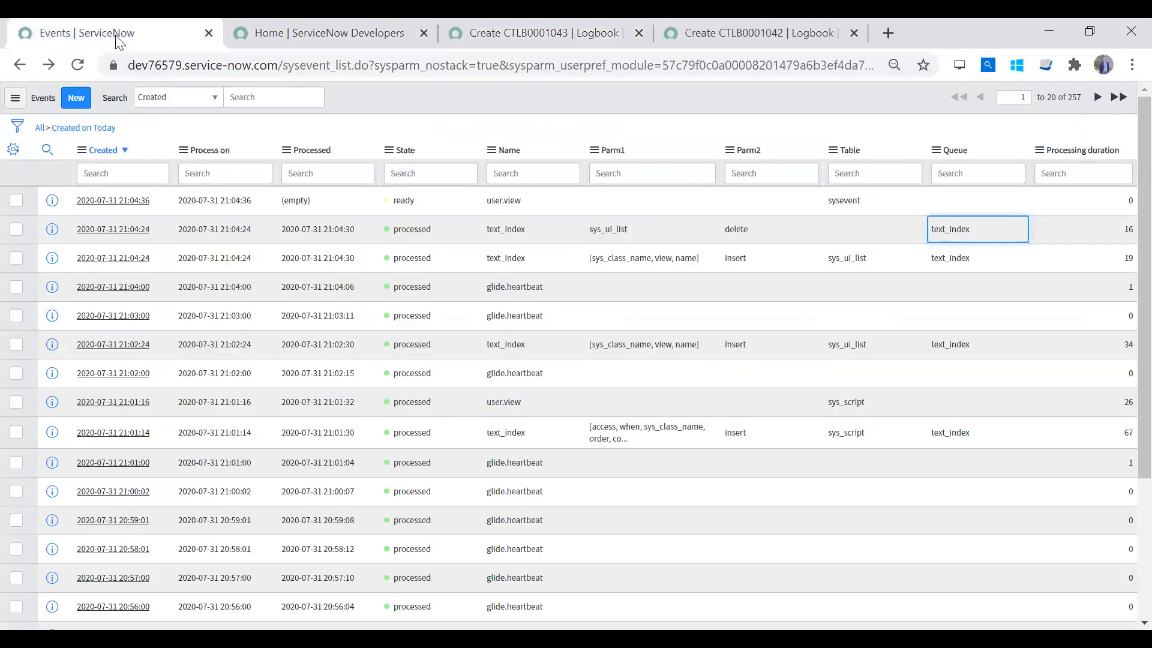
click(433, 37)
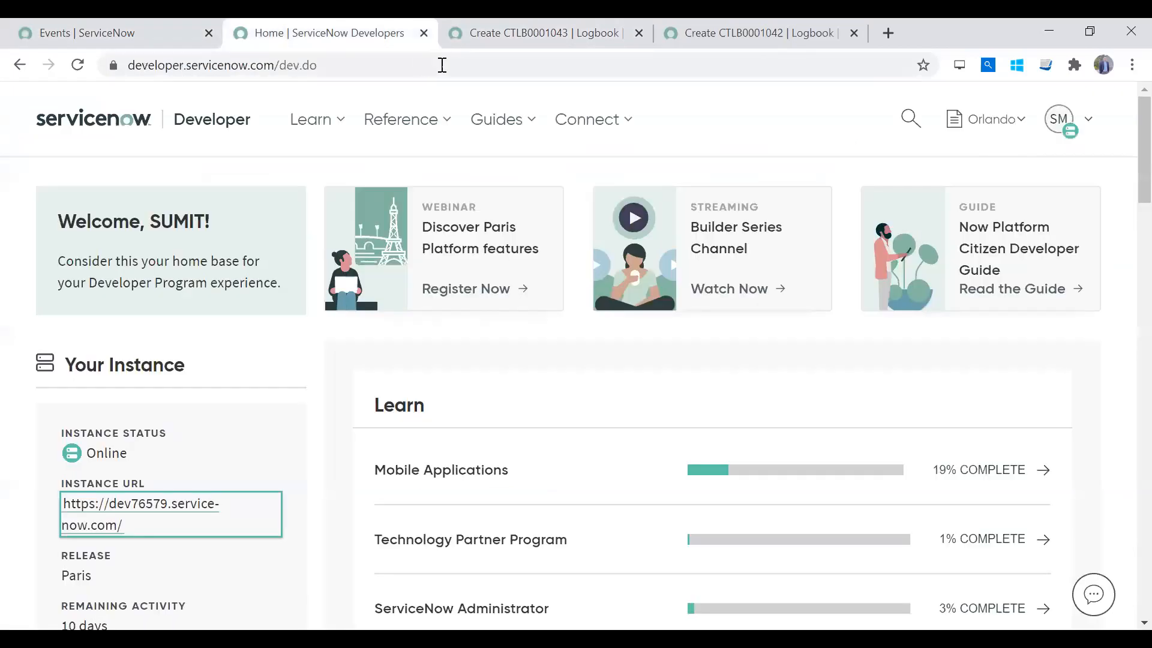
click(473, 47)
drag(472, 45, 335, 36)
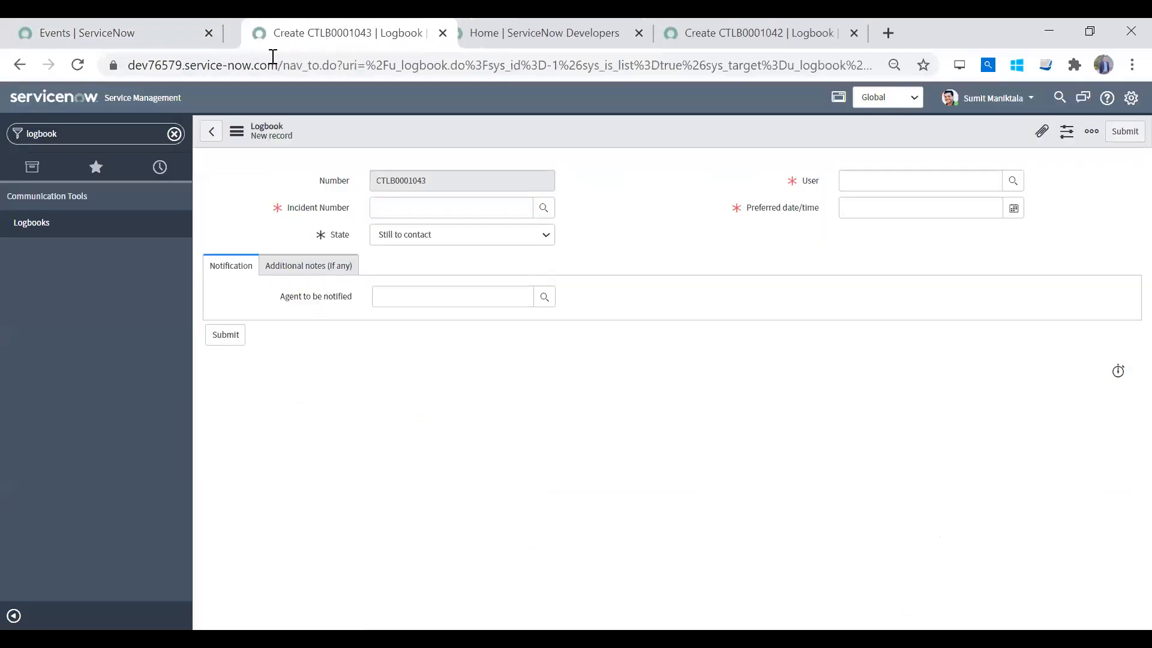
click(114, 32)
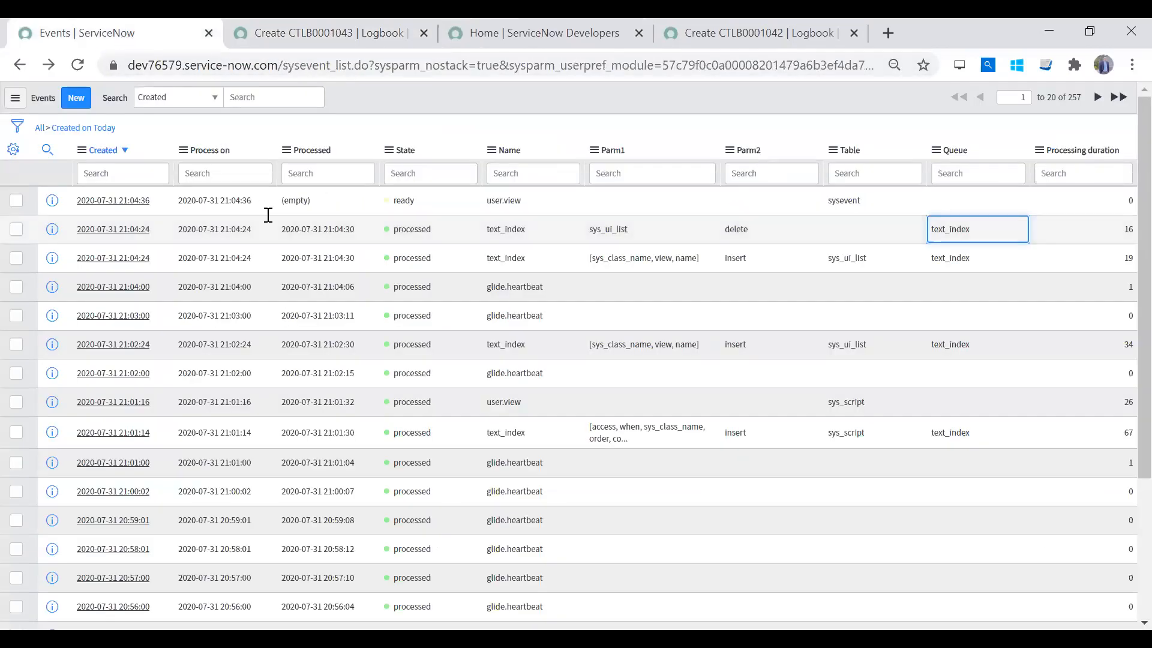
Refresh the list of events created today and make Name its first column
click(96, 128)
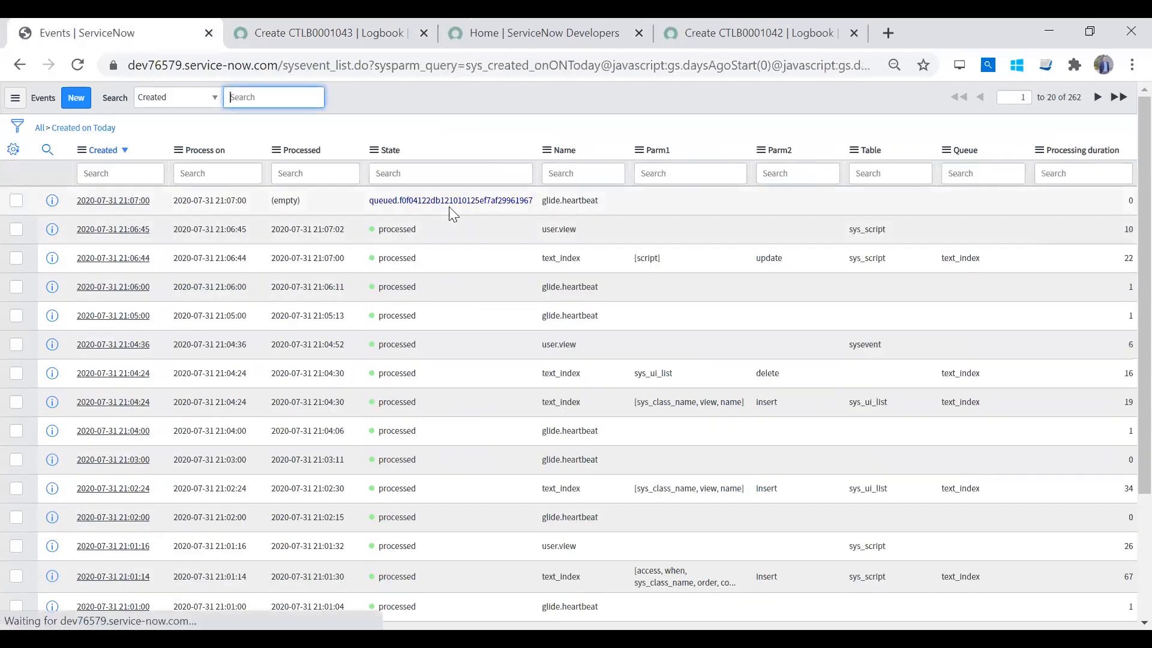
double_click(600, 200)
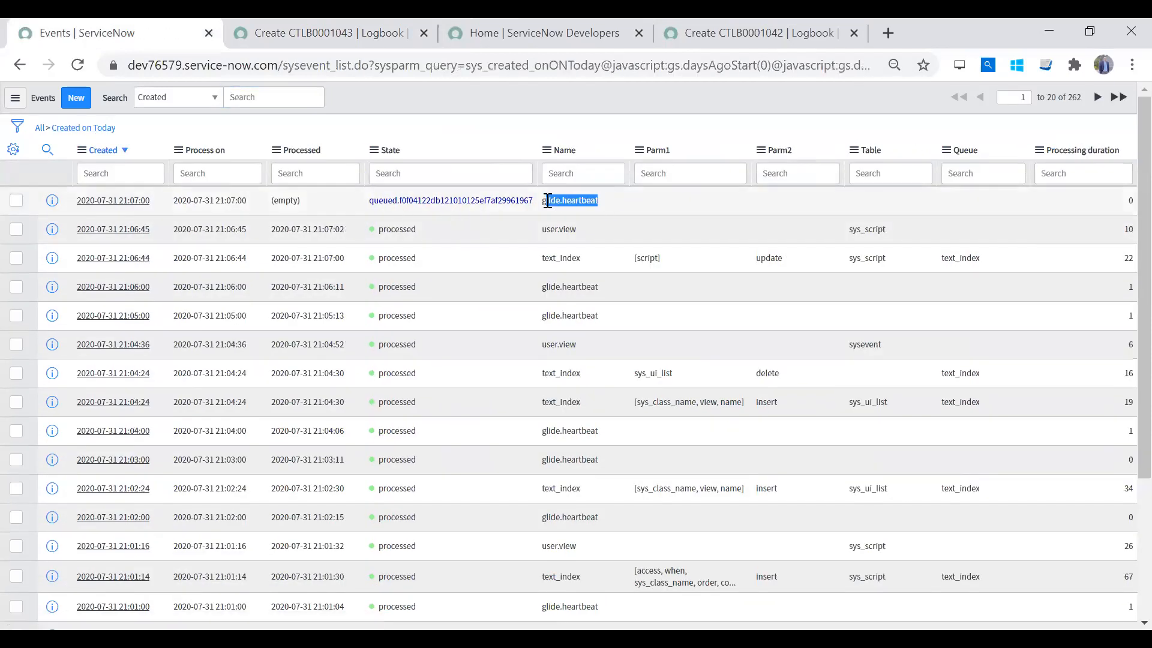
click(13, 150)
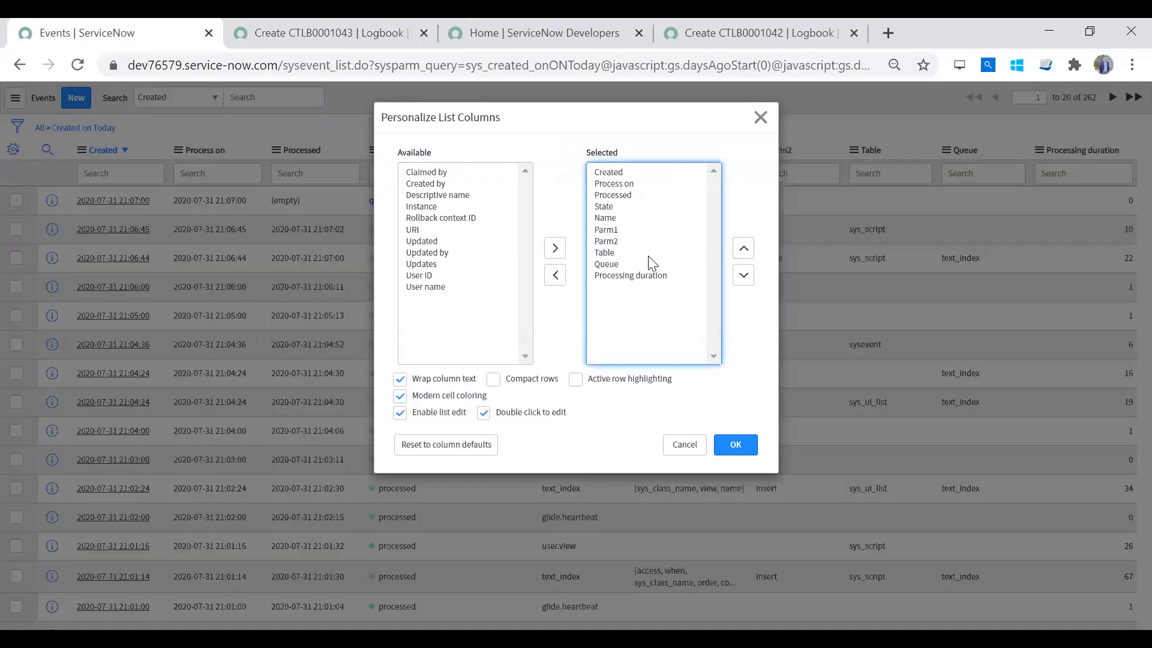
click(658, 219)
click(742, 248)
triple_click(742, 248)
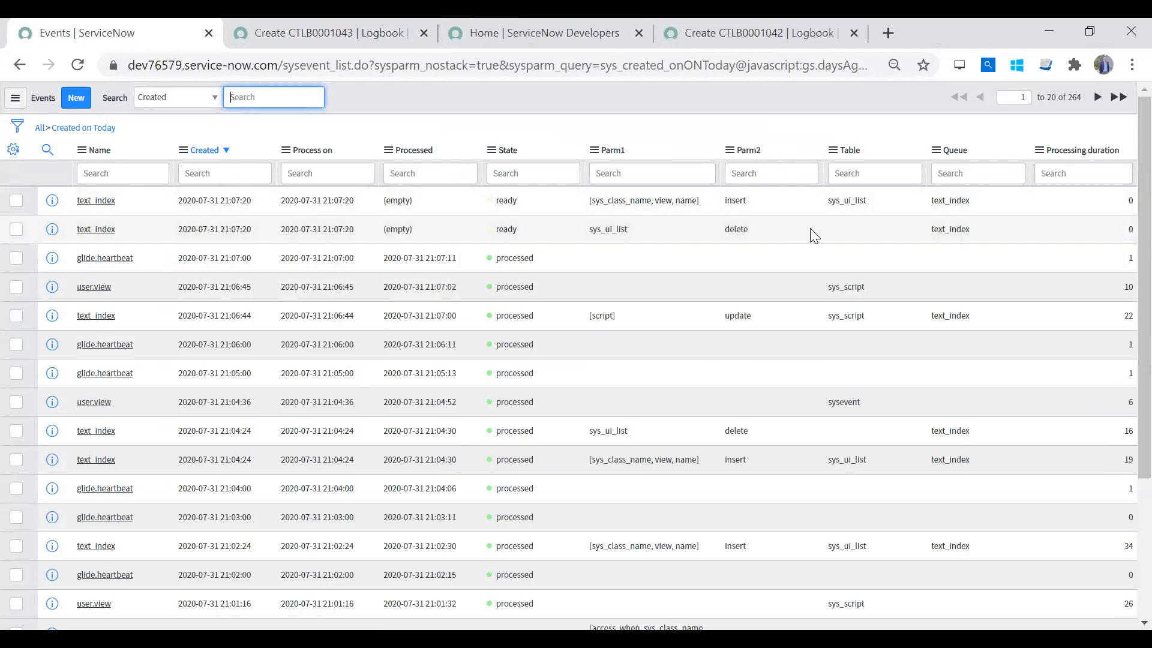
click(137, 198)
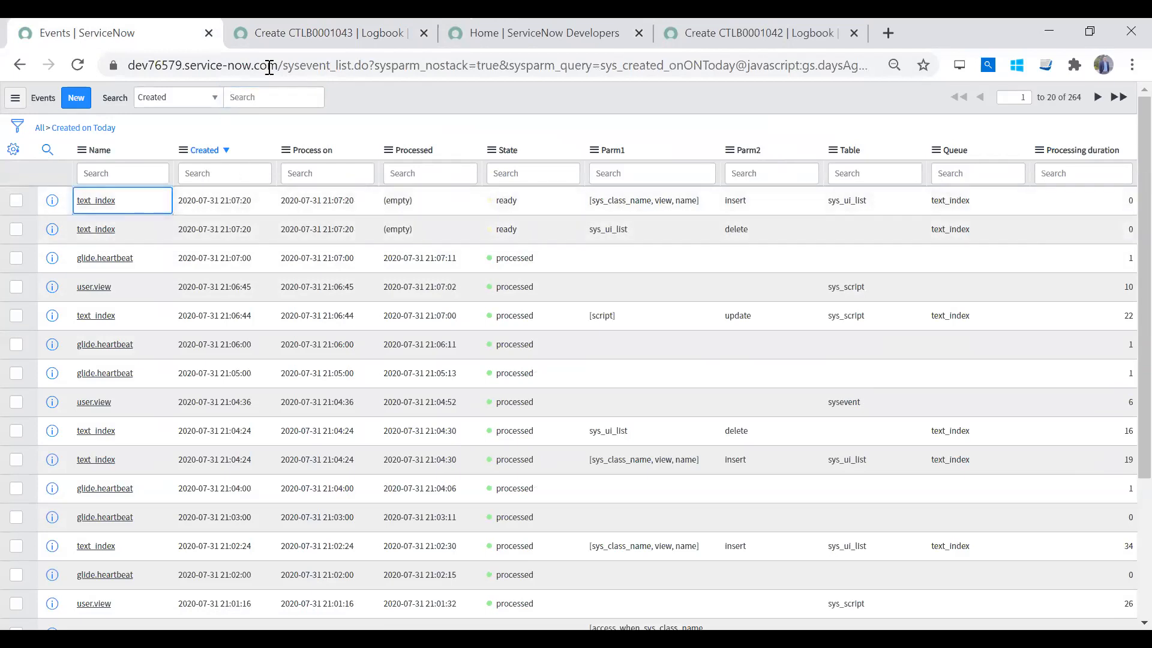
click(272, 35)
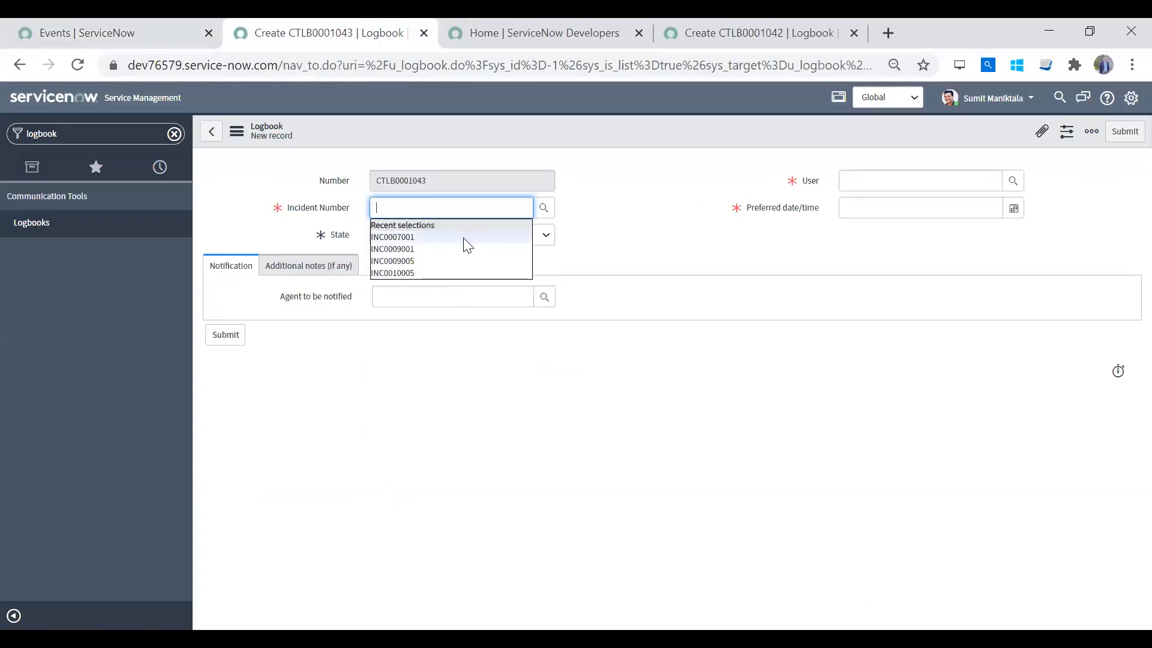
click(451, 261)
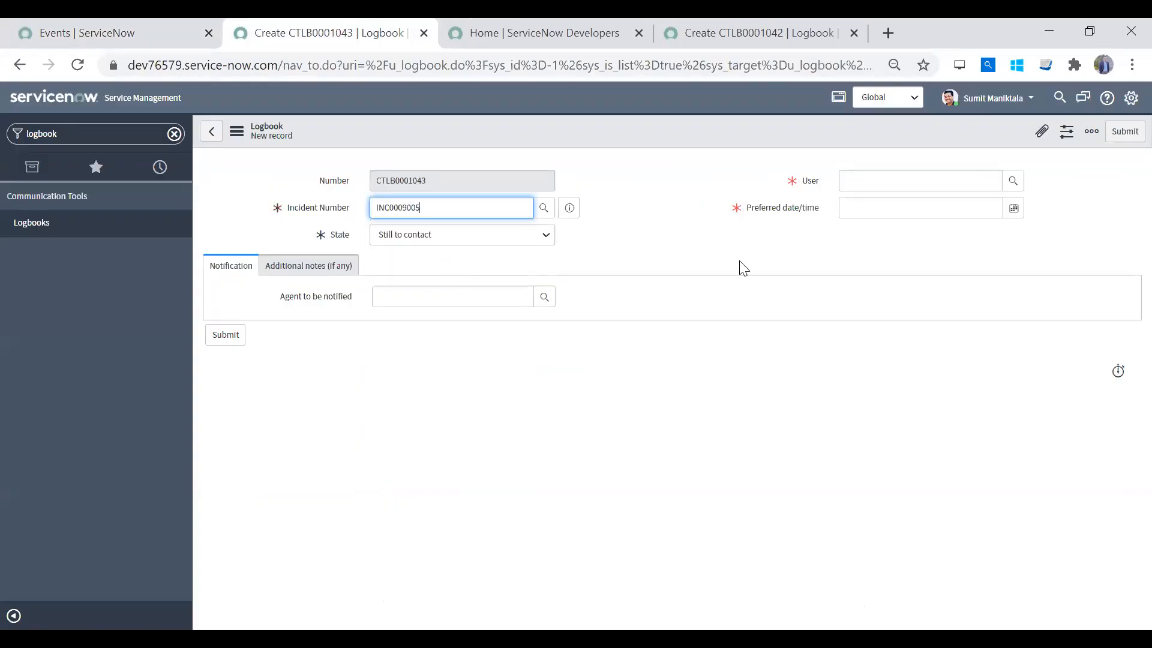
click(895, 207)
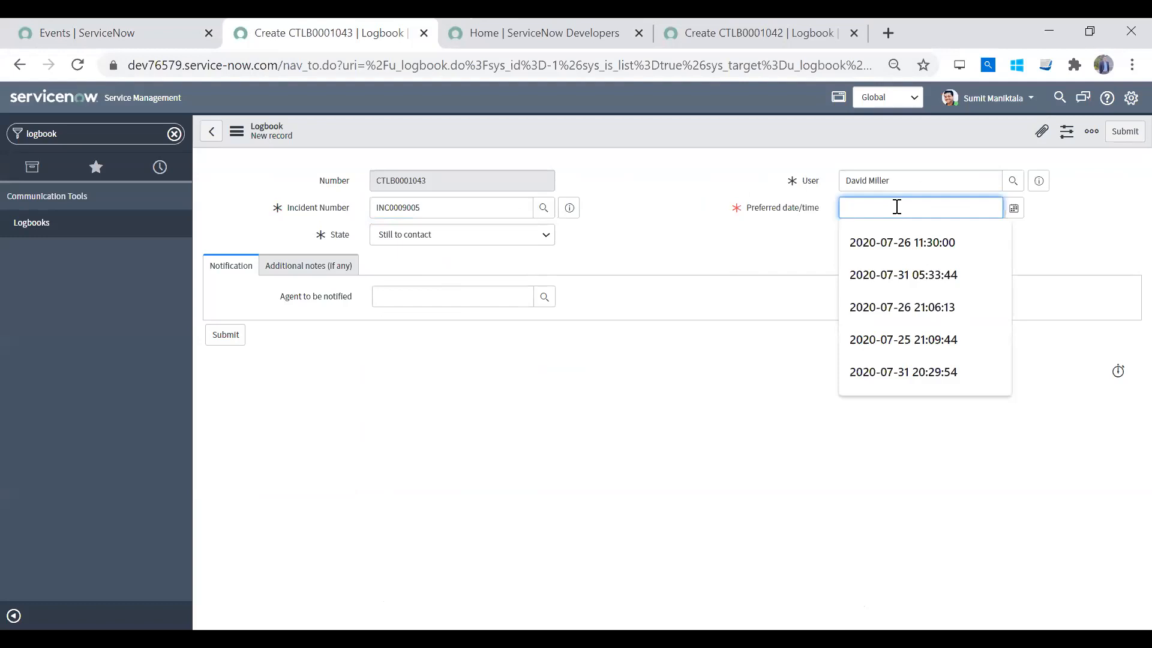
click(1014, 209)
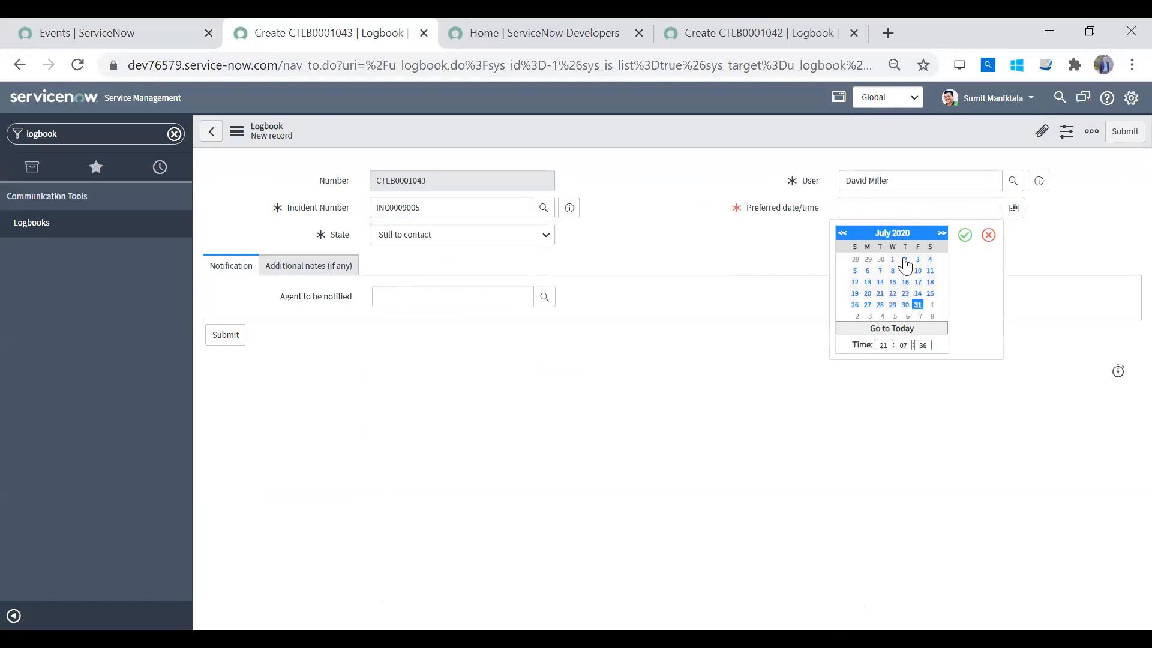
click(932, 305)
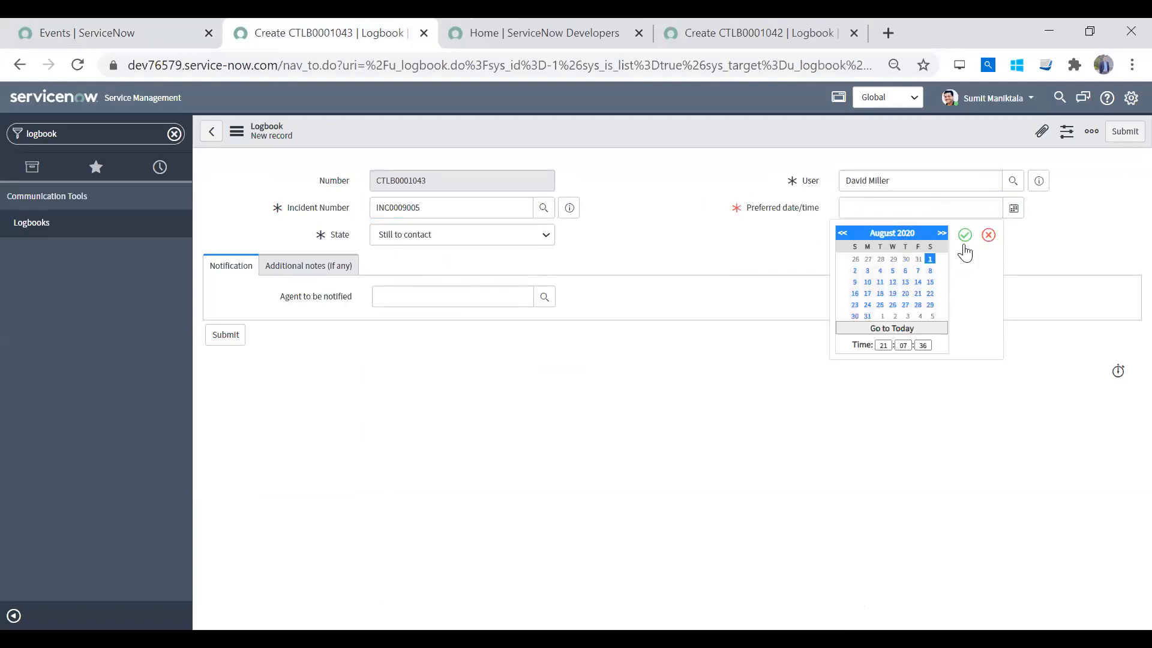
click(964, 235)
Save the Logbook record without notes or an agent to be notified, and refresh the list of events created today
click(315, 268)
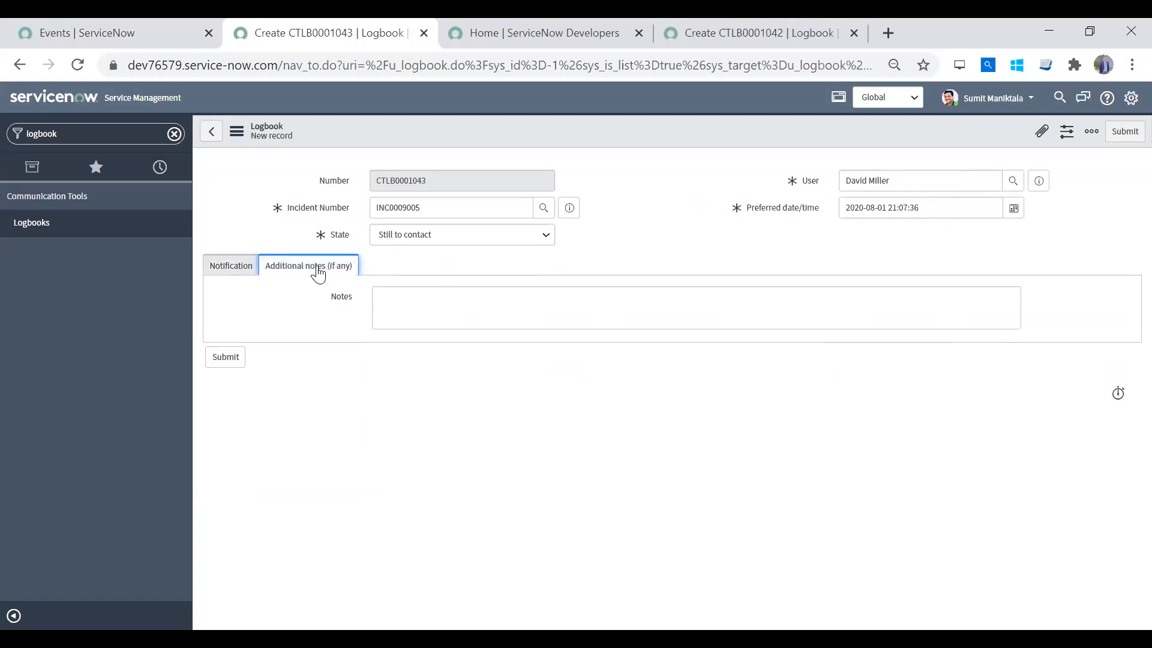
click(249, 271)
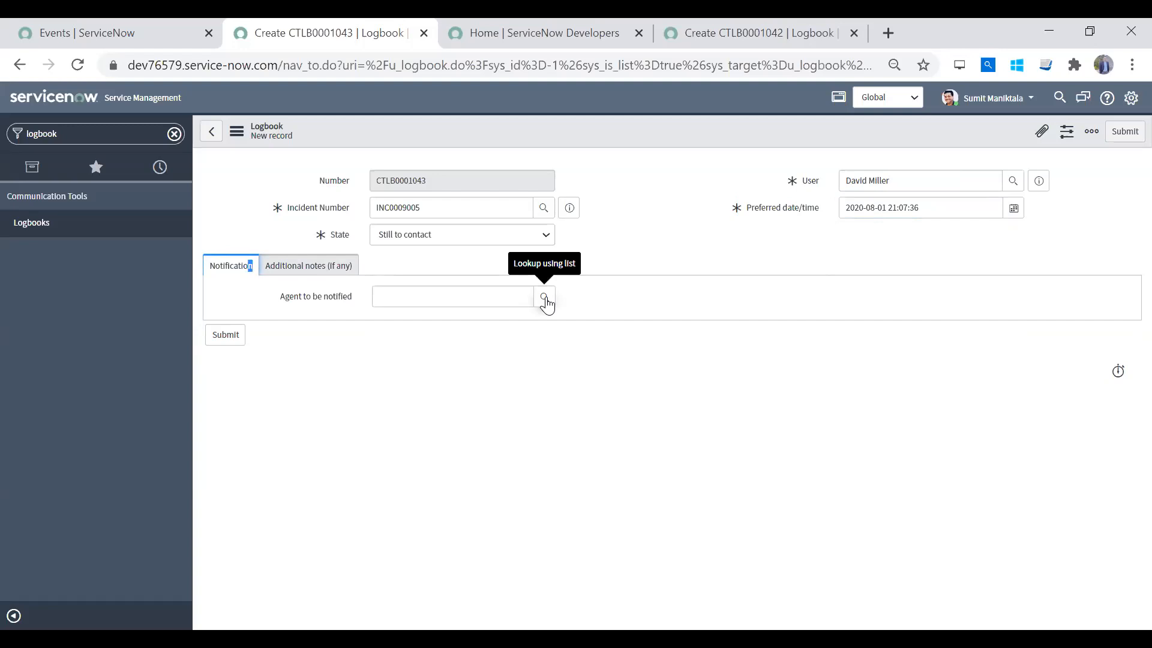
right_click(632, 130)
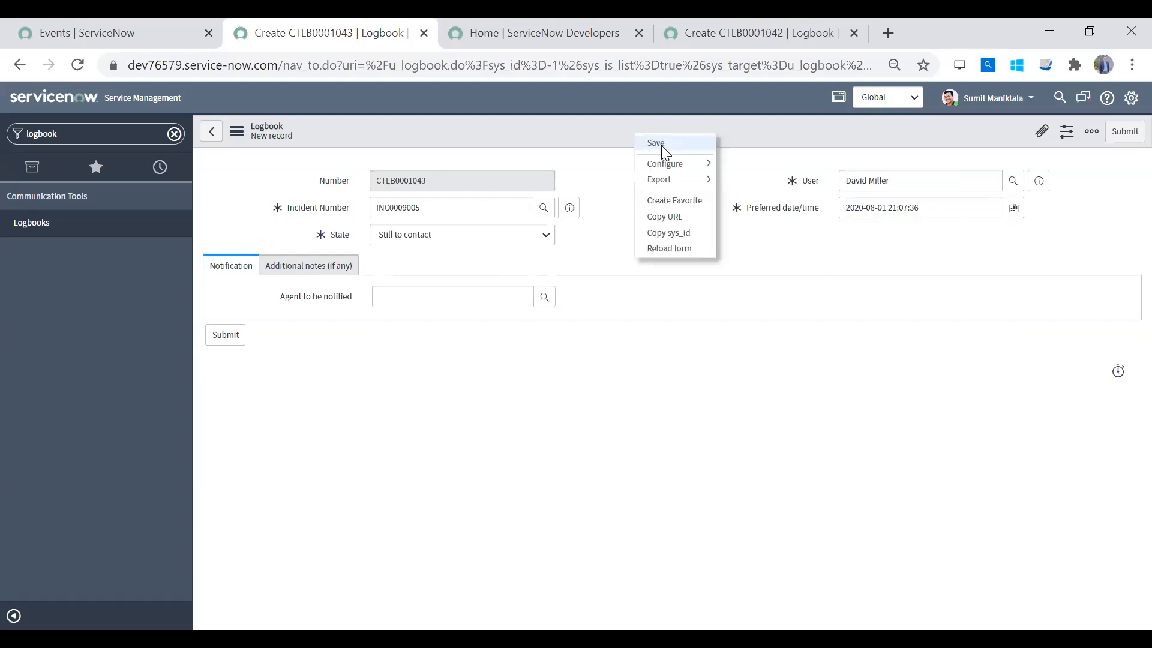
click(662, 142)
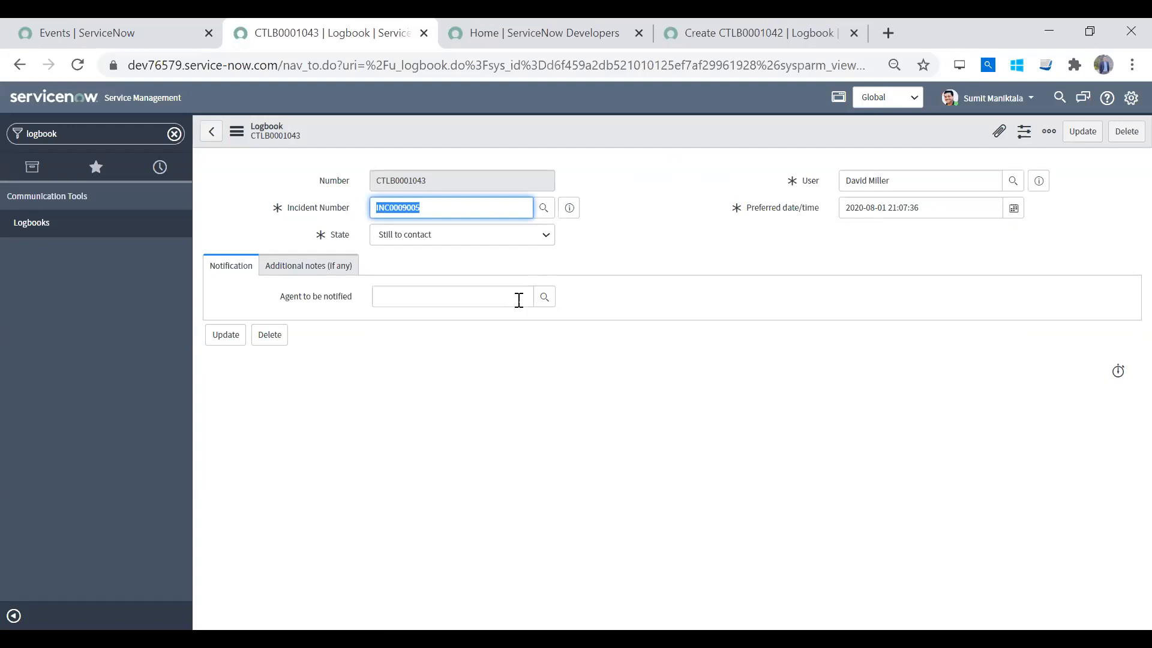
click(104, 36)
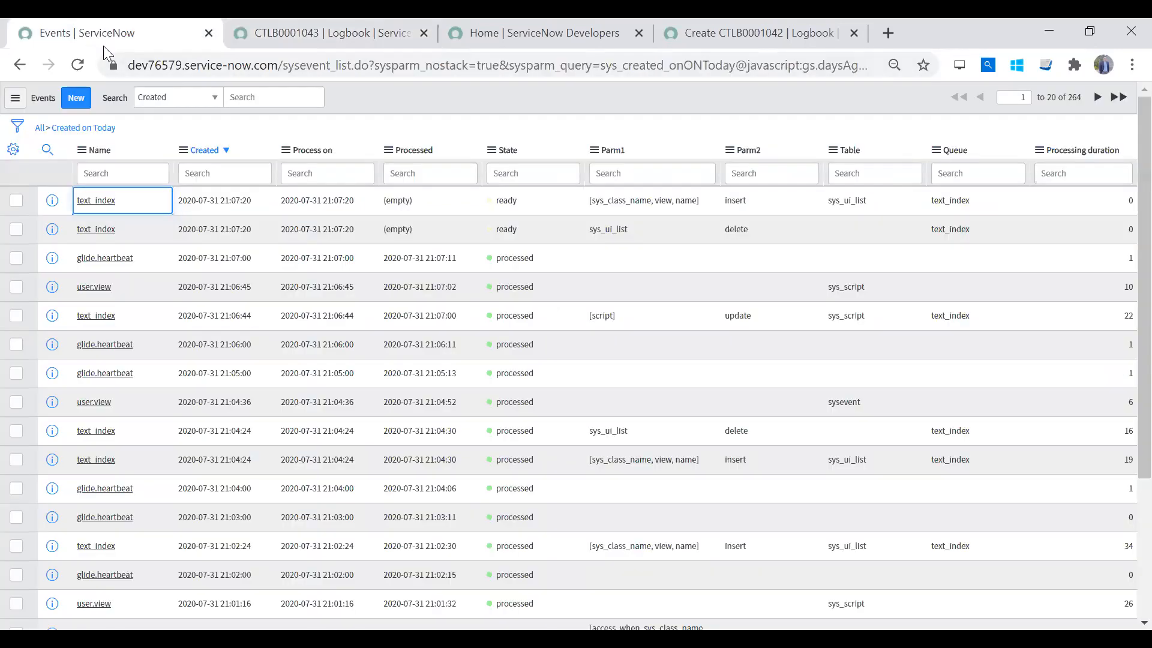
click(106, 129)
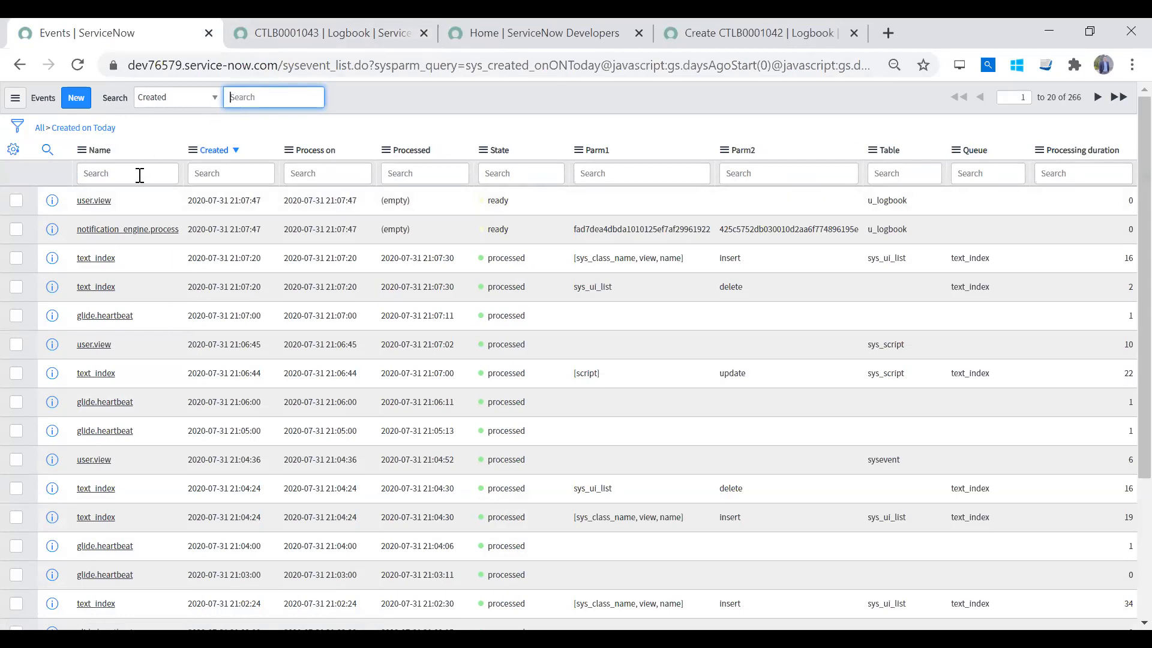
Examine the names and tables of the newest u_logbook events, and refresh the list of events created today
drag(133, 204, 71, 203)
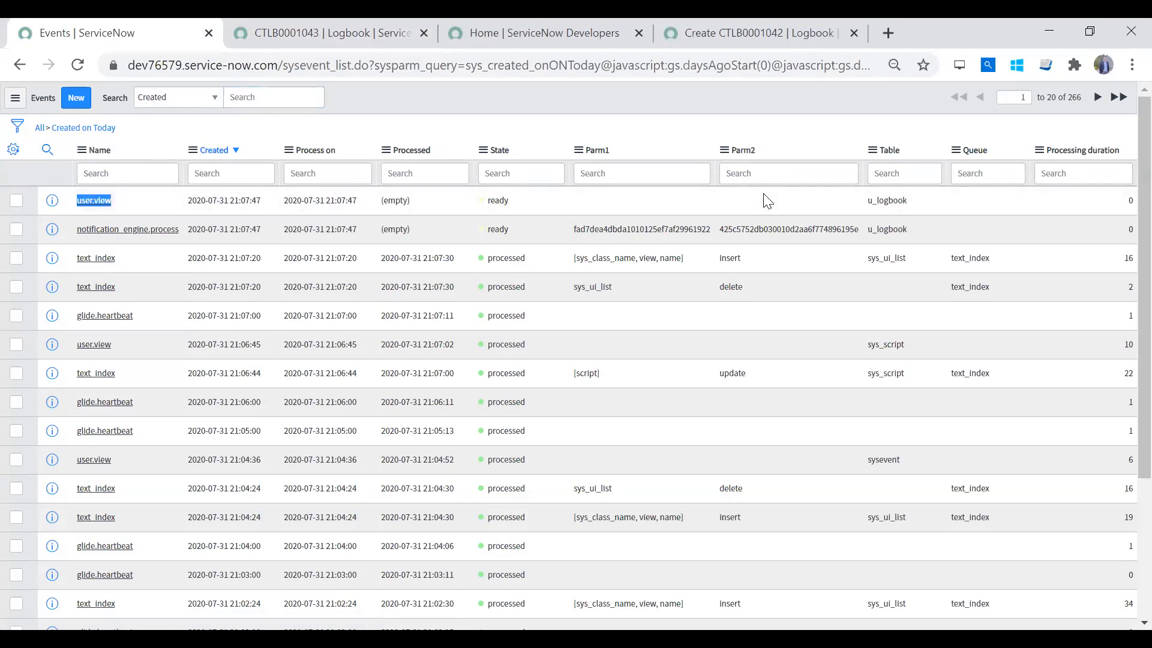
click(910, 197)
click(910, 231)
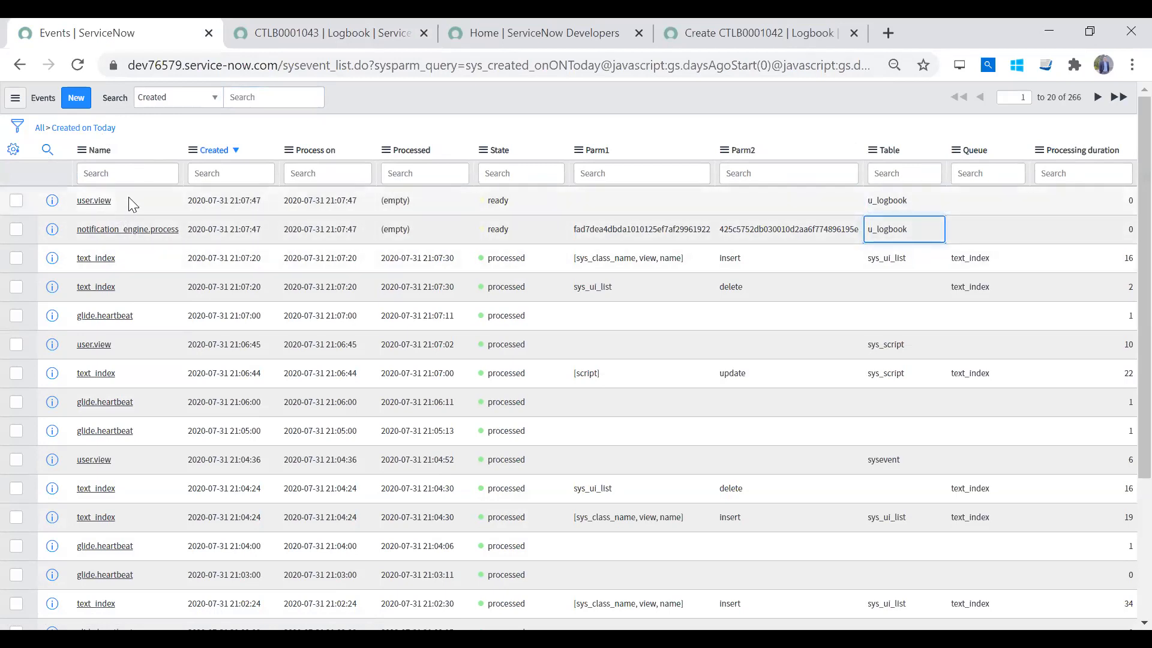
drag(128, 198, 76, 198)
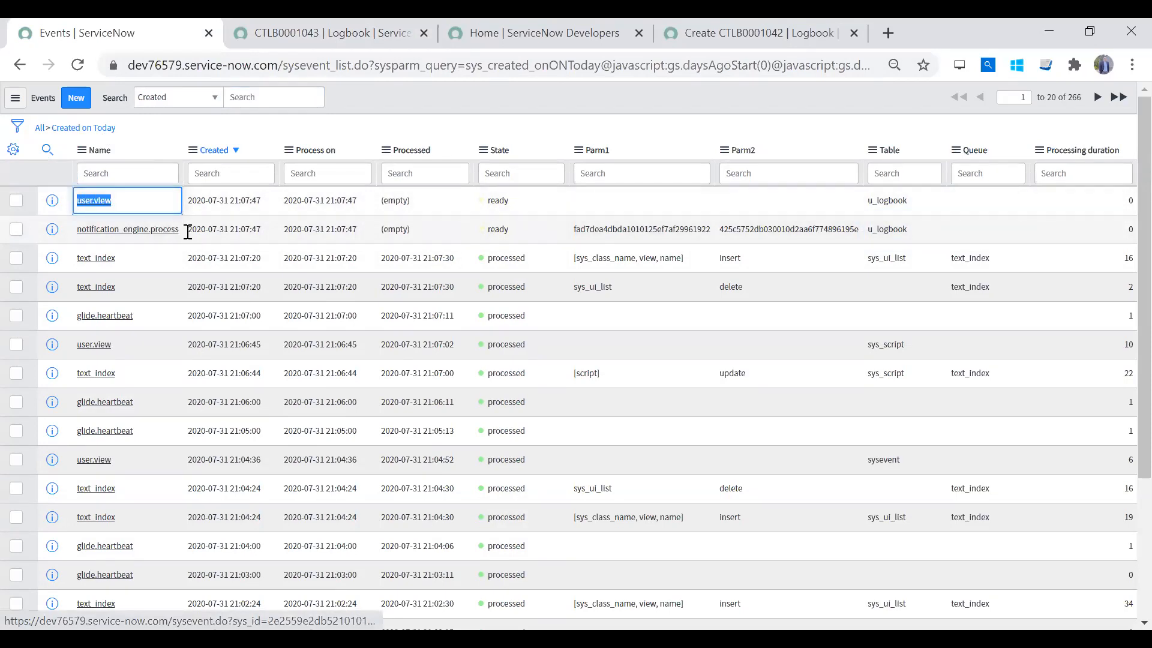
drag(187, 232, 73, 233)
click(360, 249)
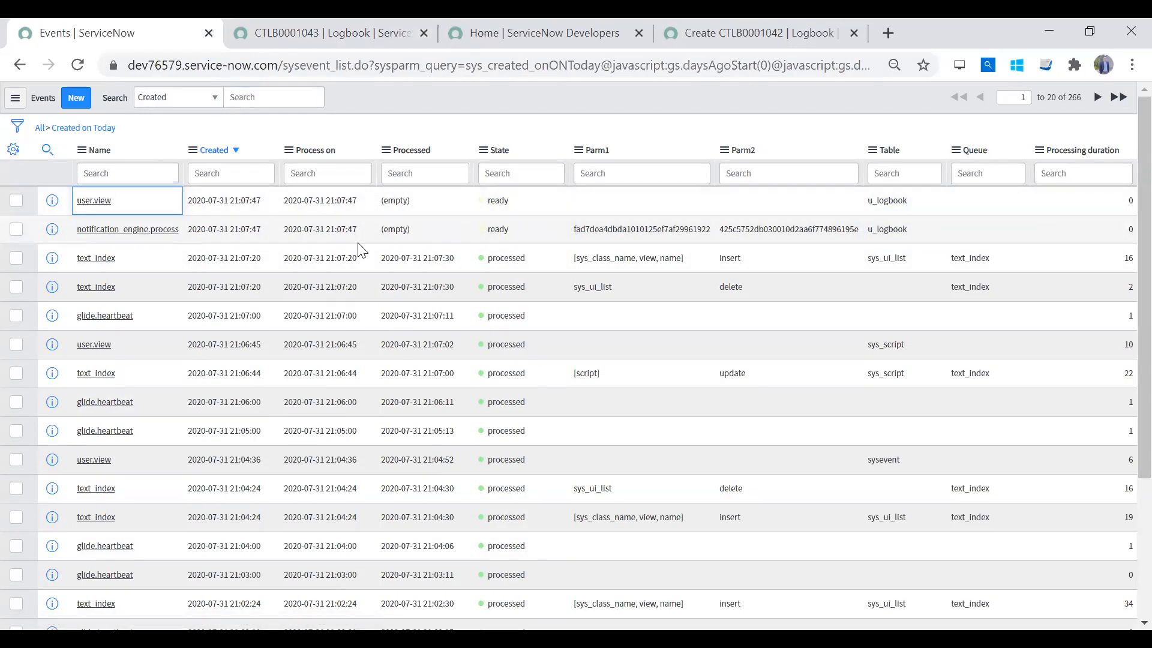
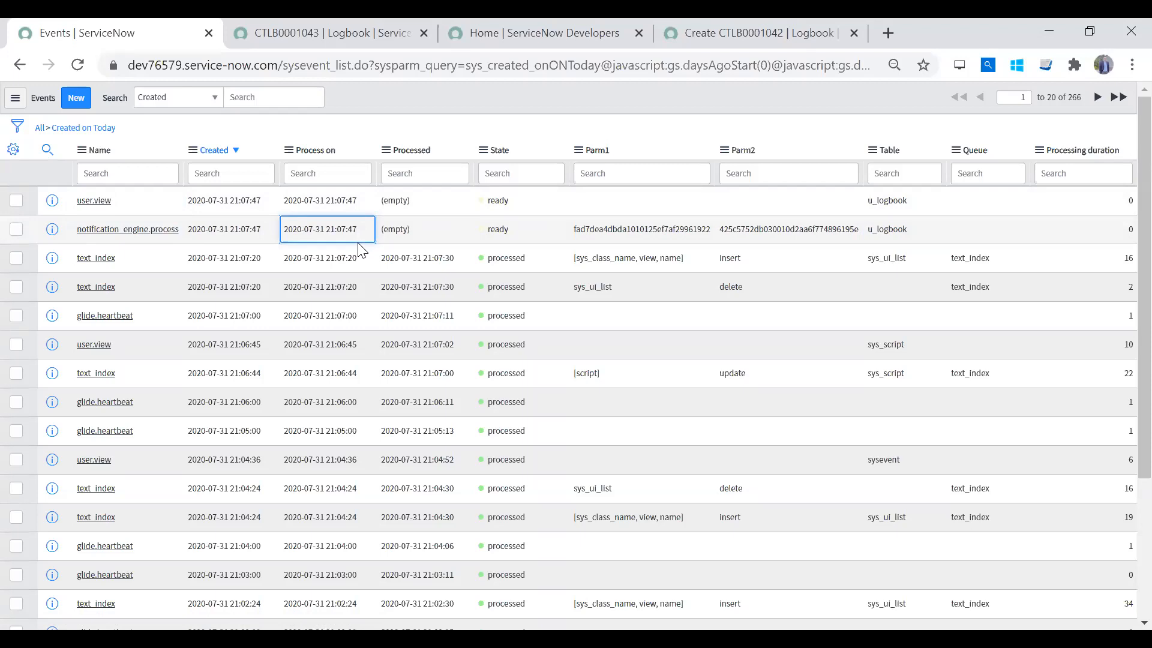
drag(75, 229, 189, 227)
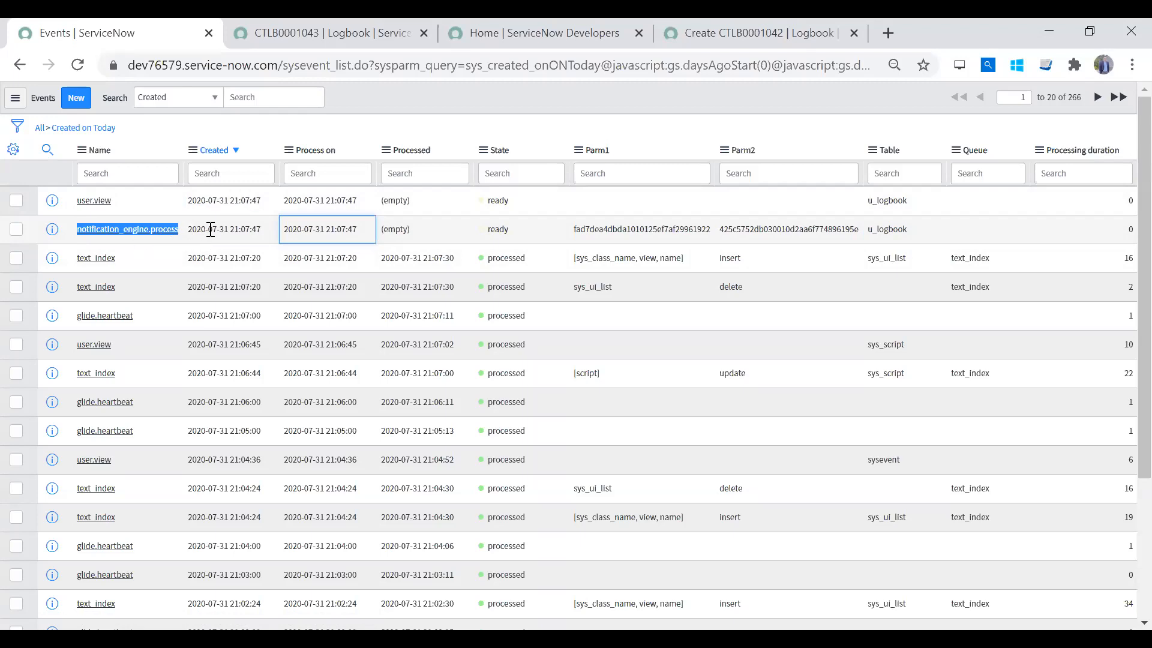
click(209, 229)
drag(72, 233, 188, 237)
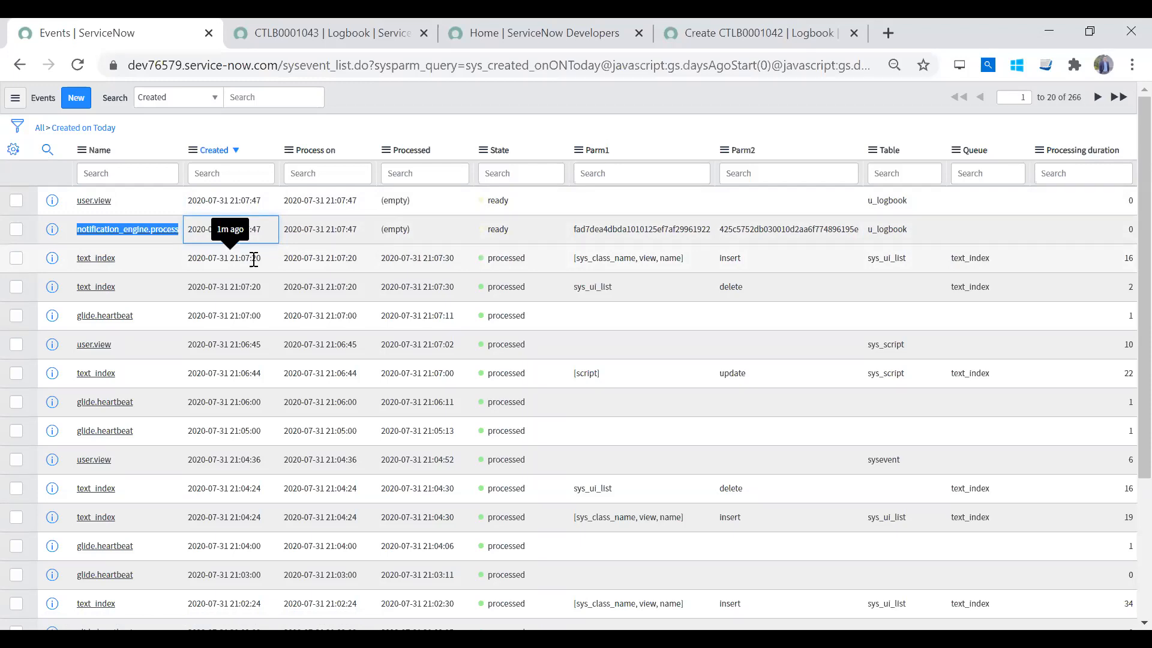
click(910, 230)
click(904, 200)
click(905, 227)
click(905, 201)
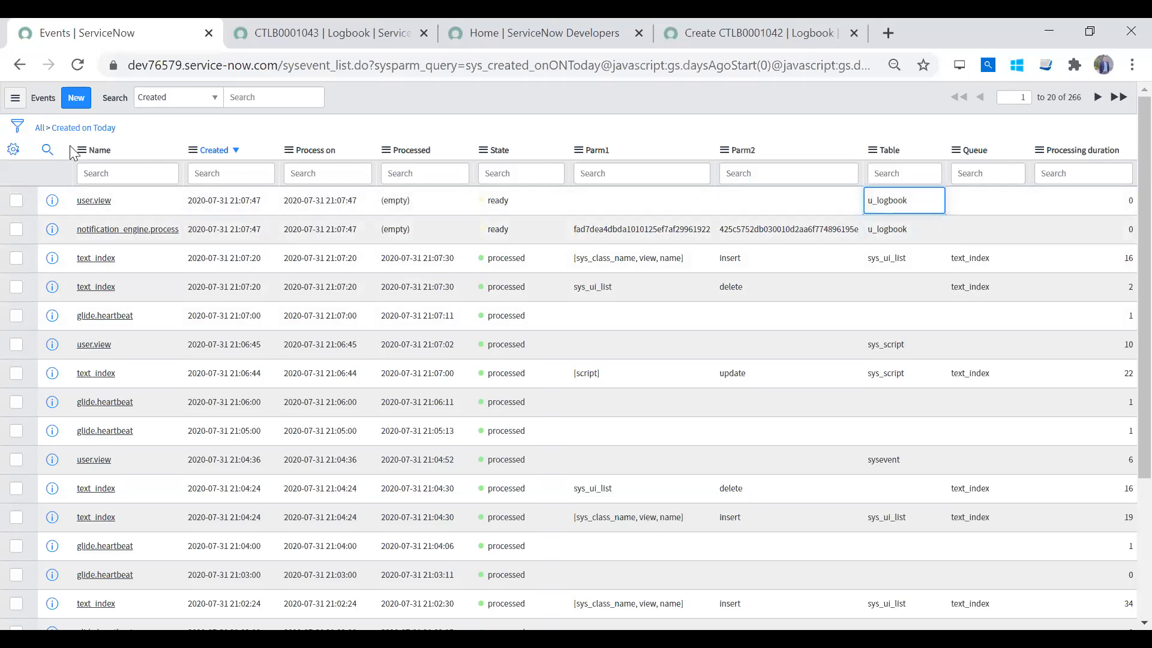
click(108, 128)
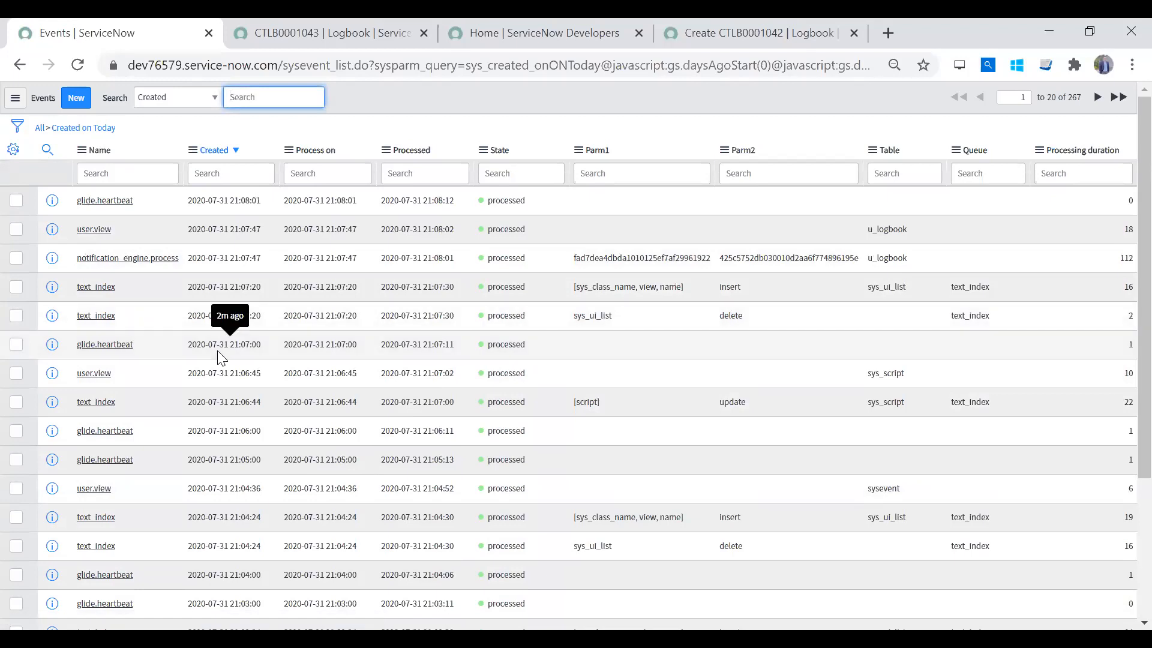
Return to the Logbook record's browser tab and start a blank new record from the Logbooks list
click(327, 44)
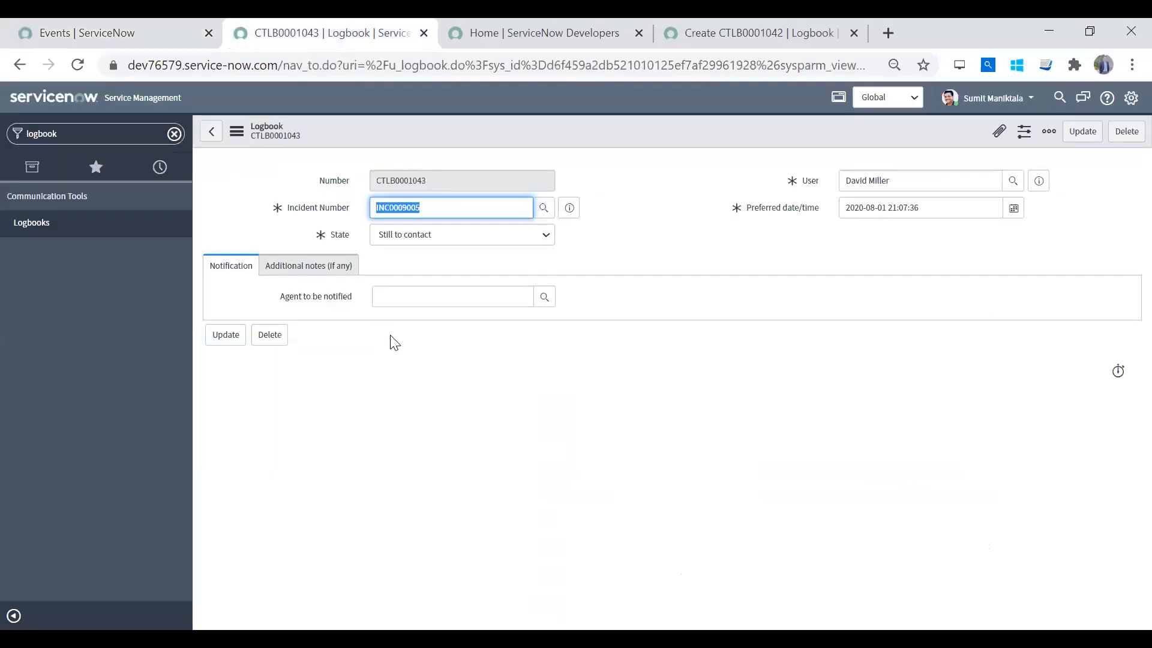
click(406, 294)
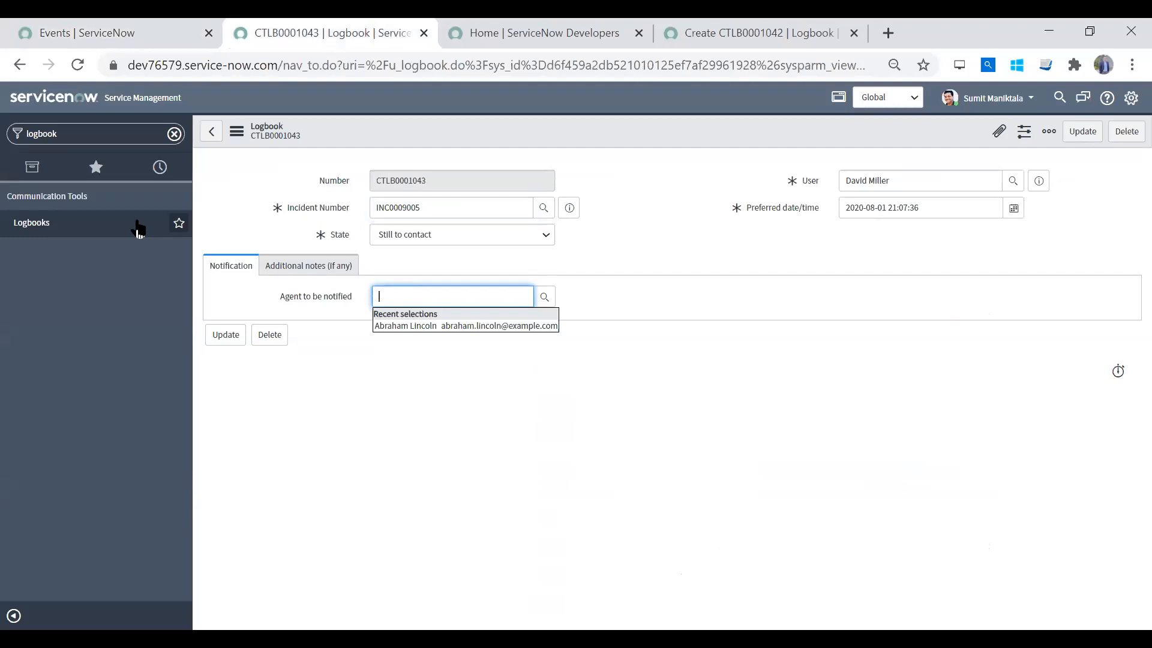
click(64, 220)
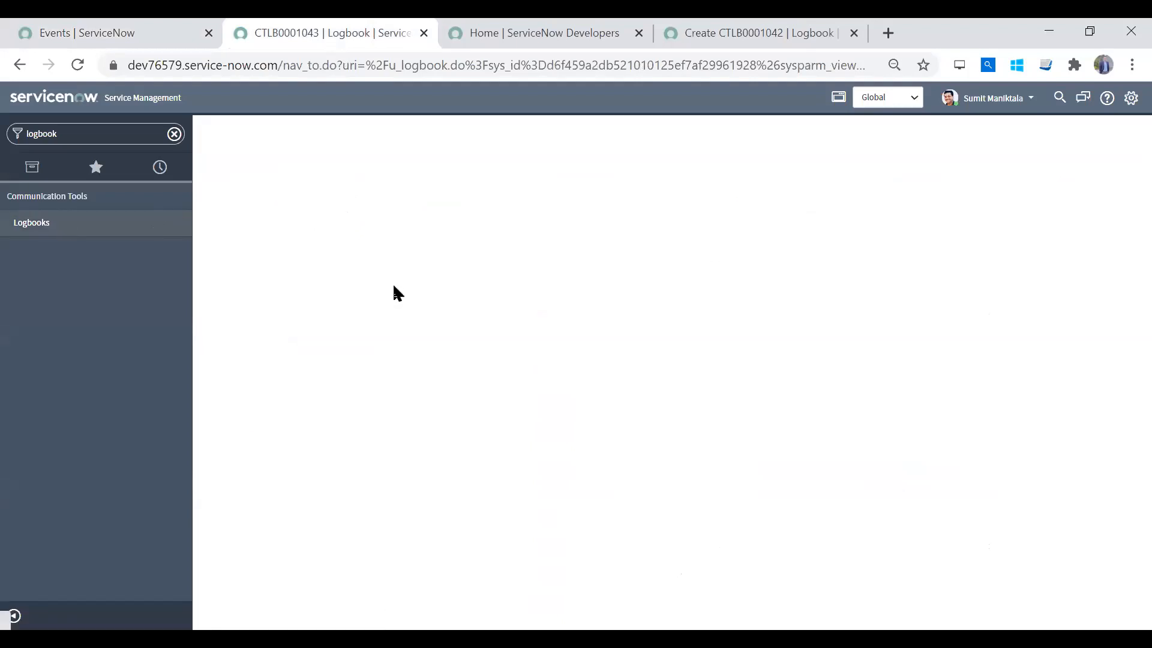
click(279, 133)
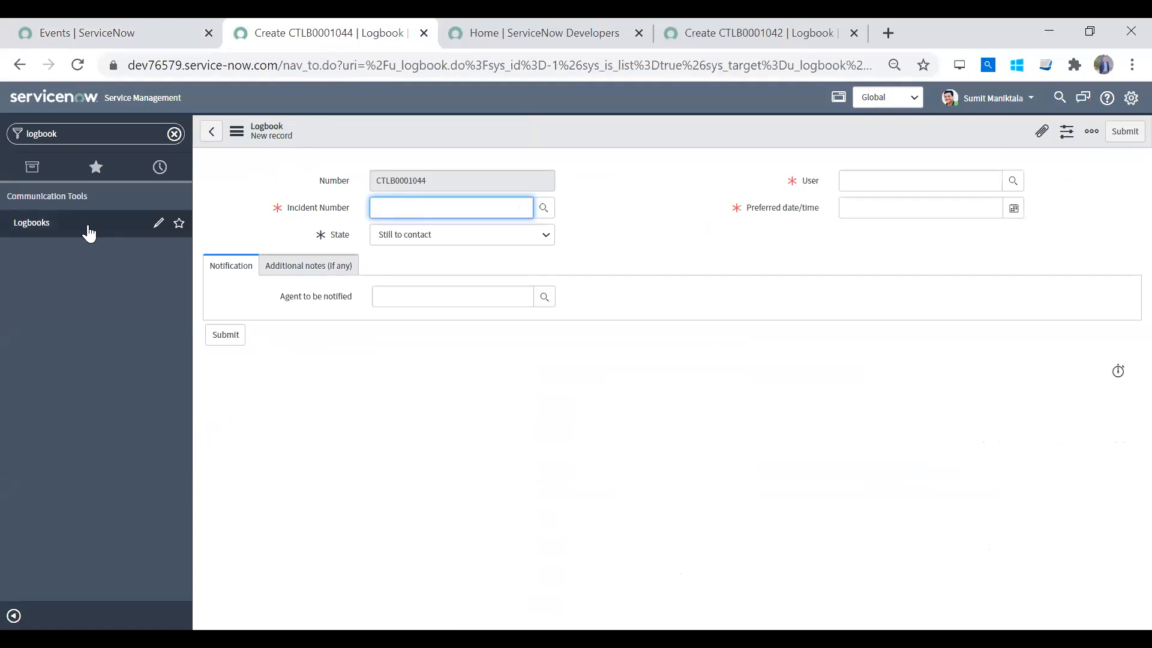
click(115, 222)
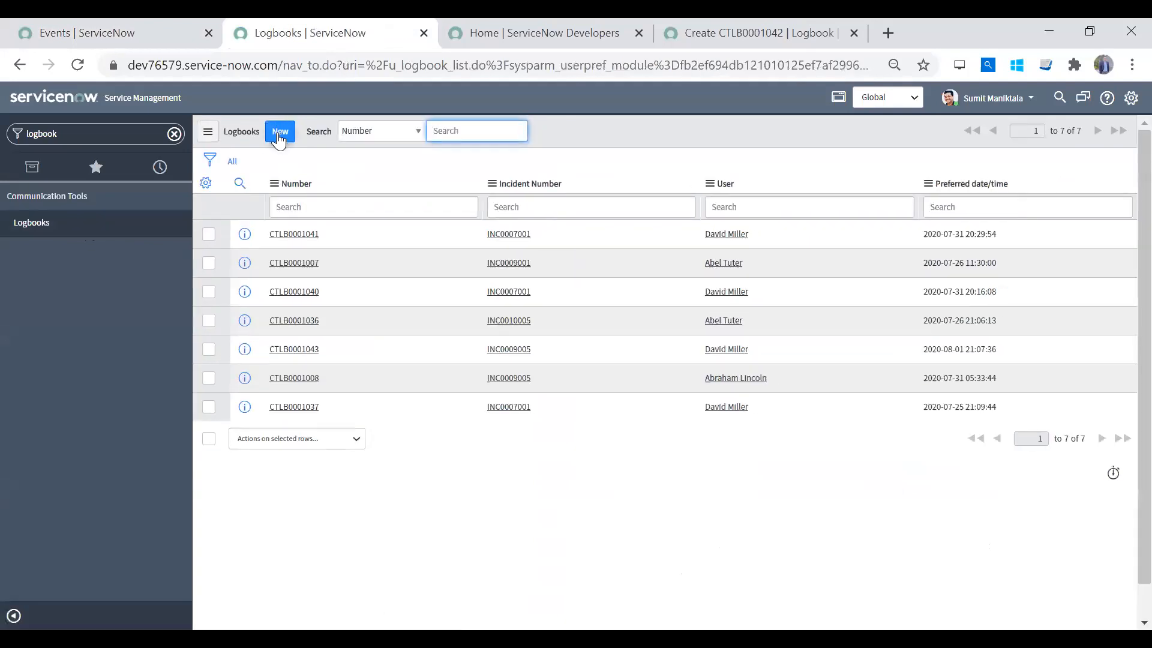
click(280, 132)
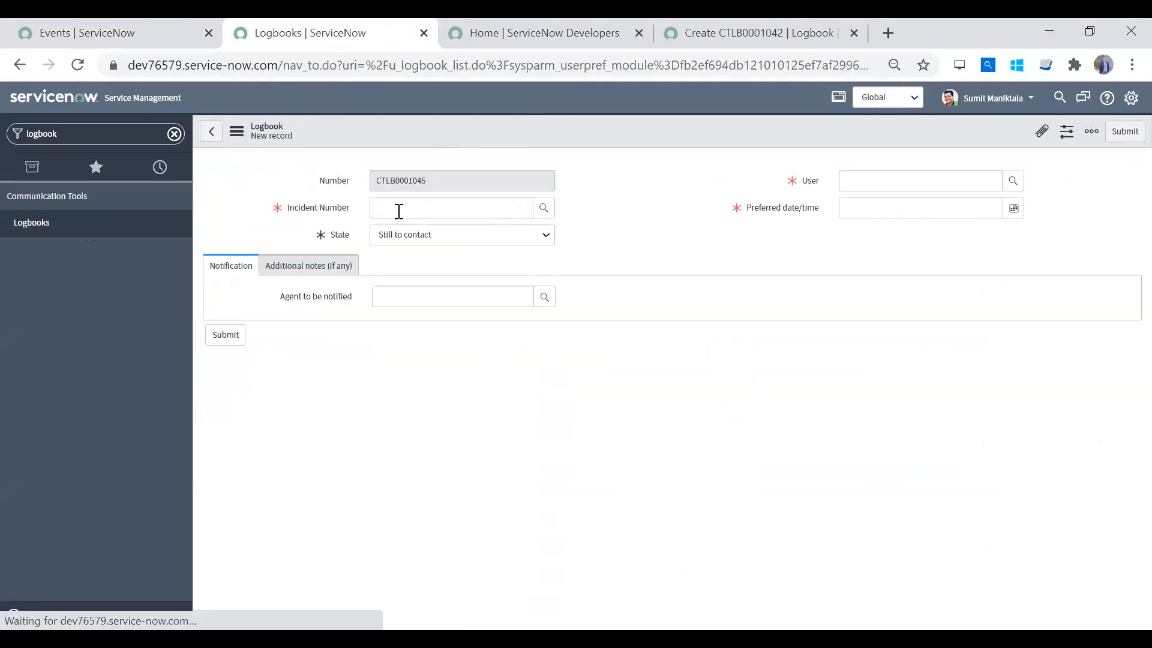
click(543, 209)
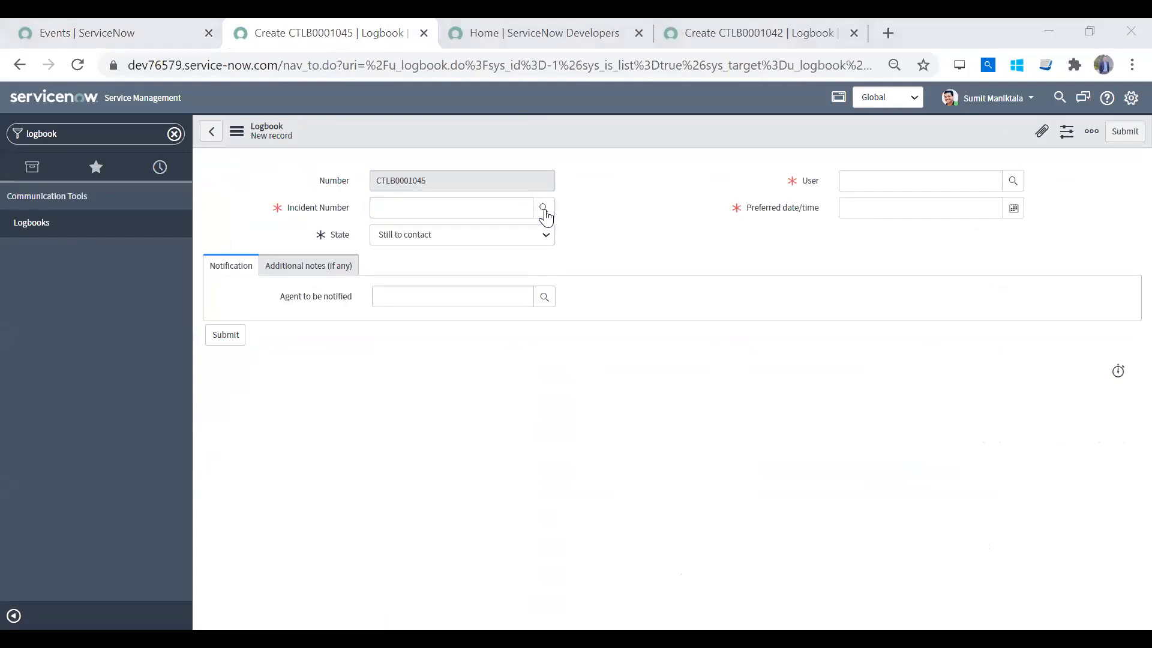
click(432, 211)
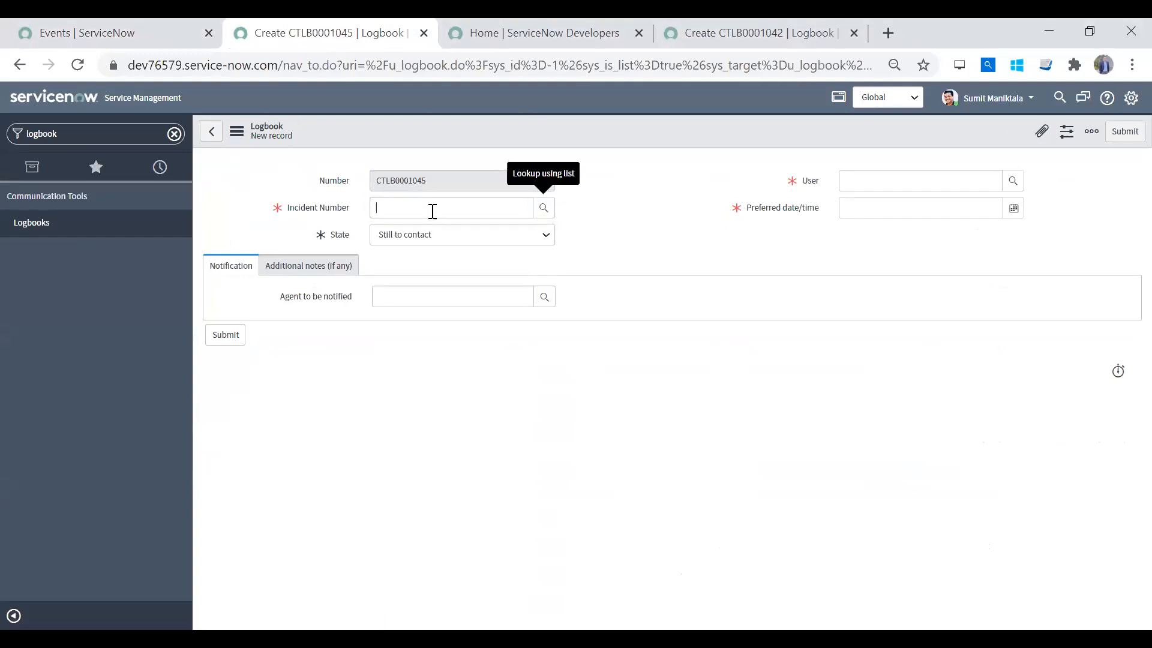
click(431, 239)
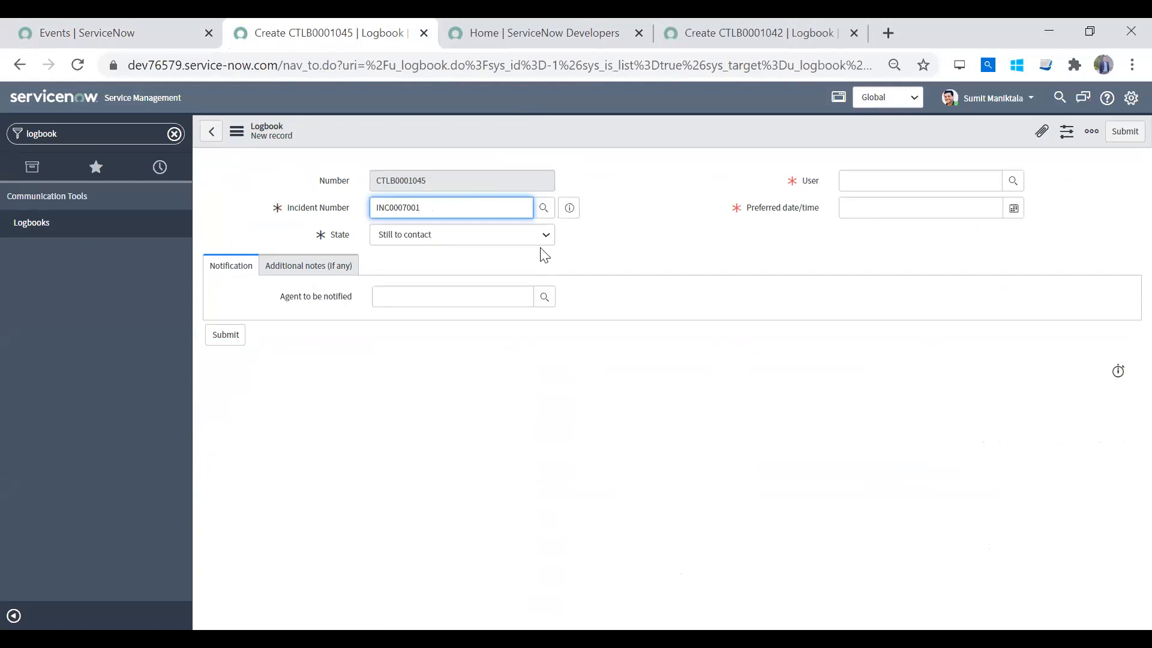
click(1014, 208)
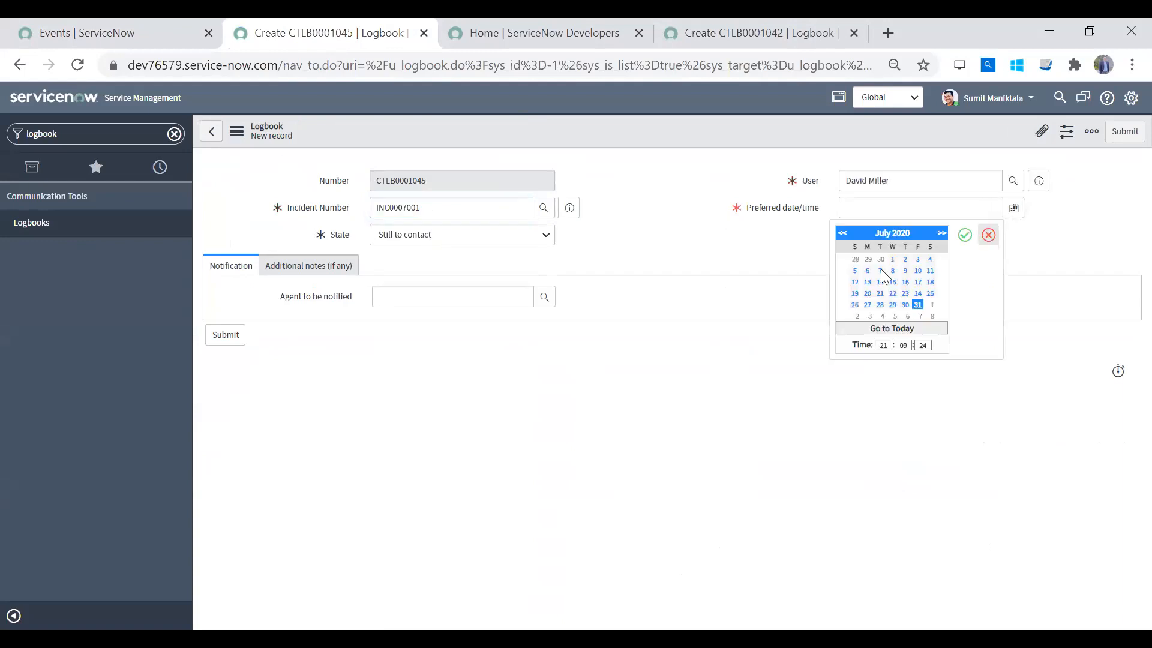
click(930, 305)
click(964, 235)
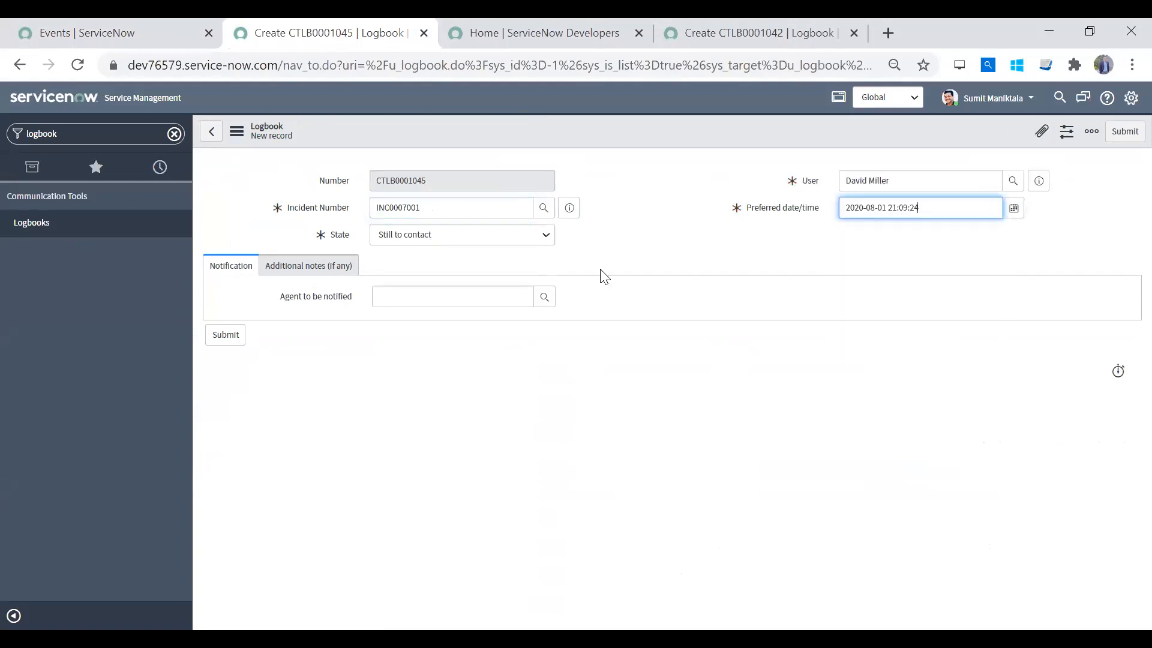
Choose an agent to be notified for the Logbook record and set the reminder to 15 minutes
click(545, 297)
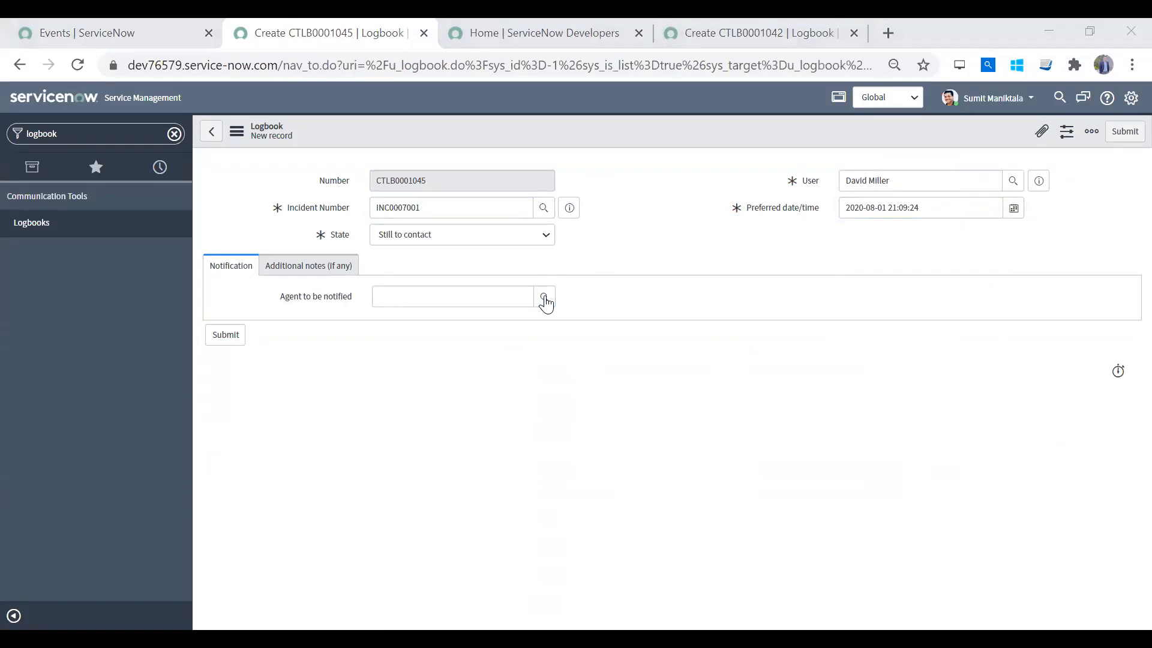
click(890, 300)
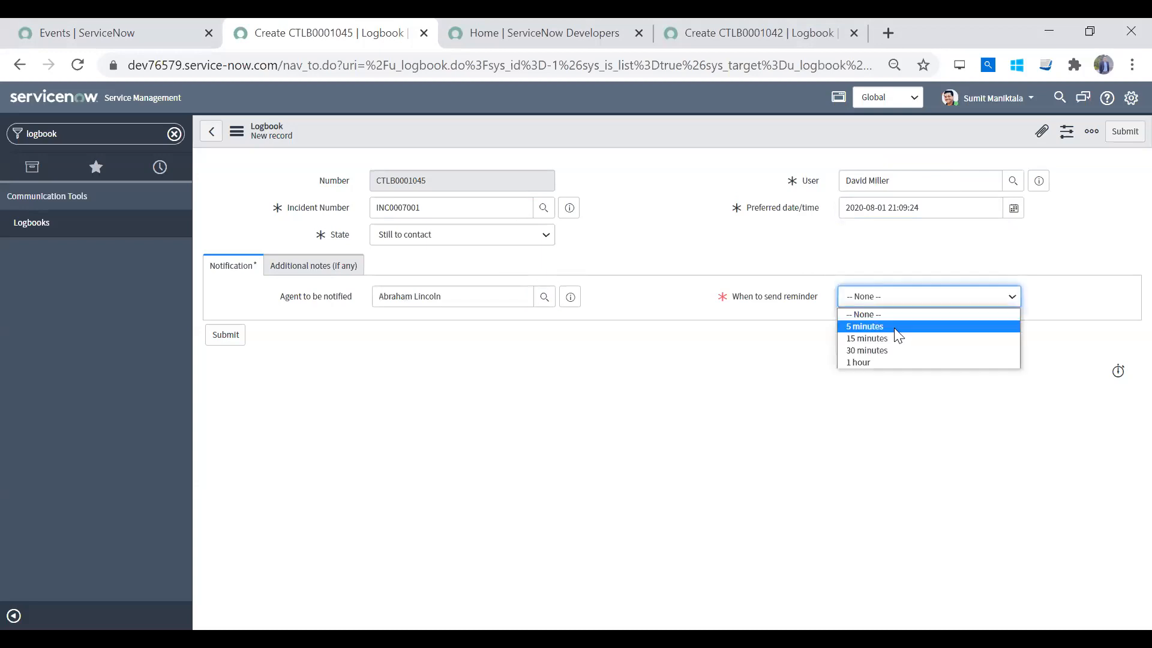
click(894, 332)
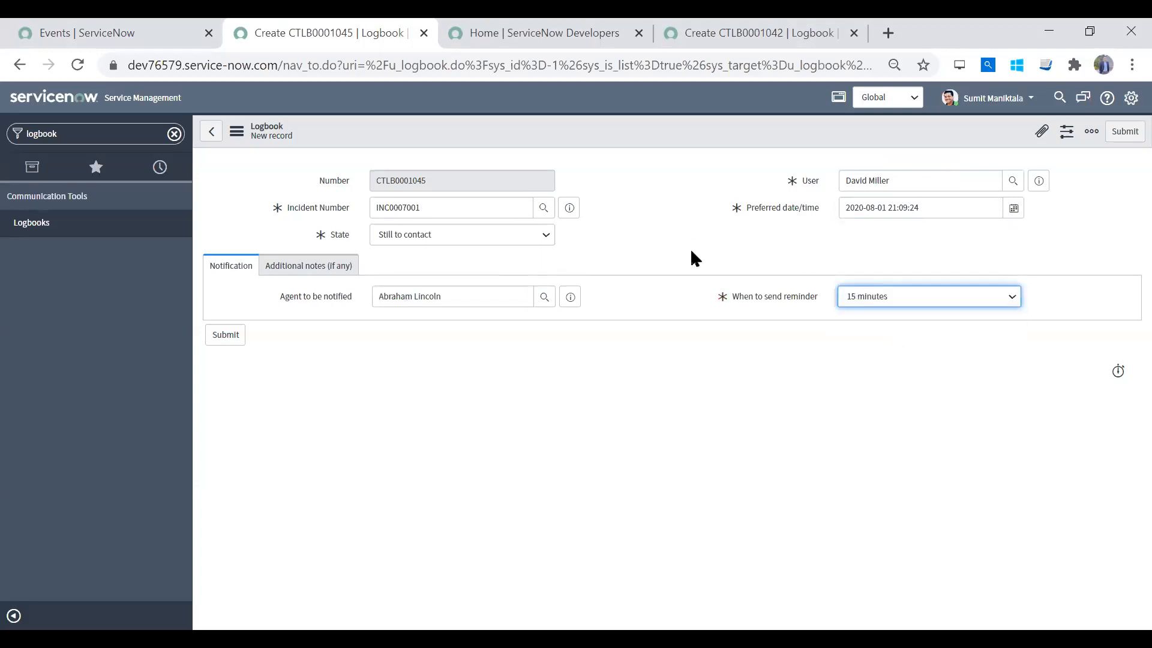
Save the Logbook record with its agent and reminder, and refresh the list of events created today
right_click(550, 128)
click(570, 138)
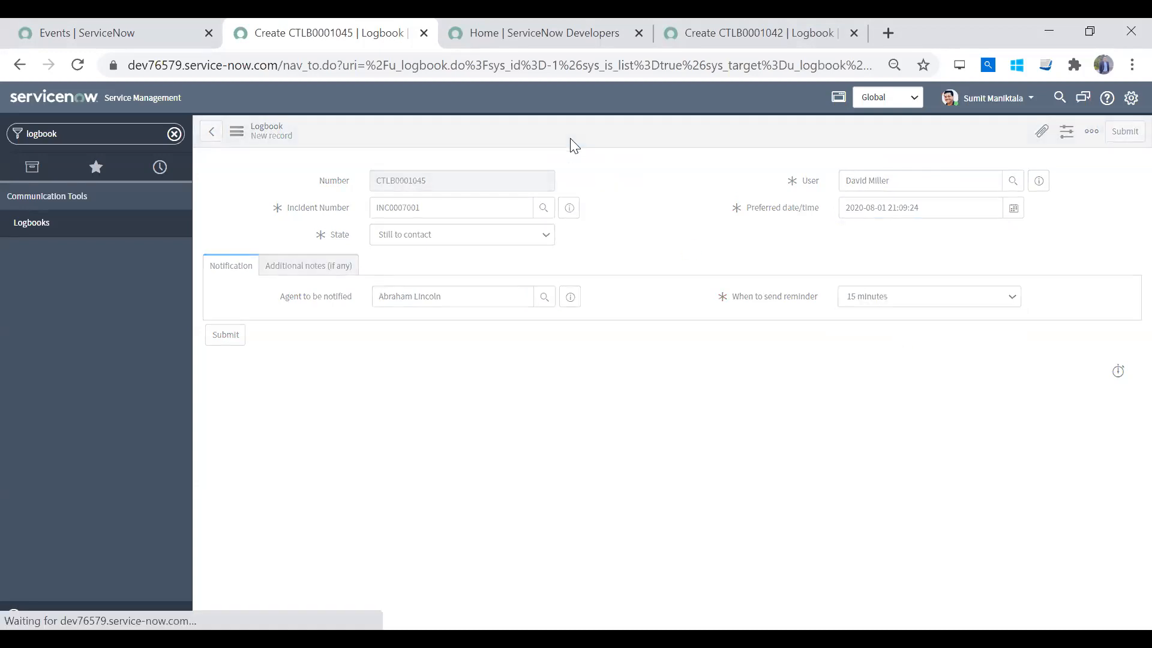
click(88, 39)
click(102, 130)
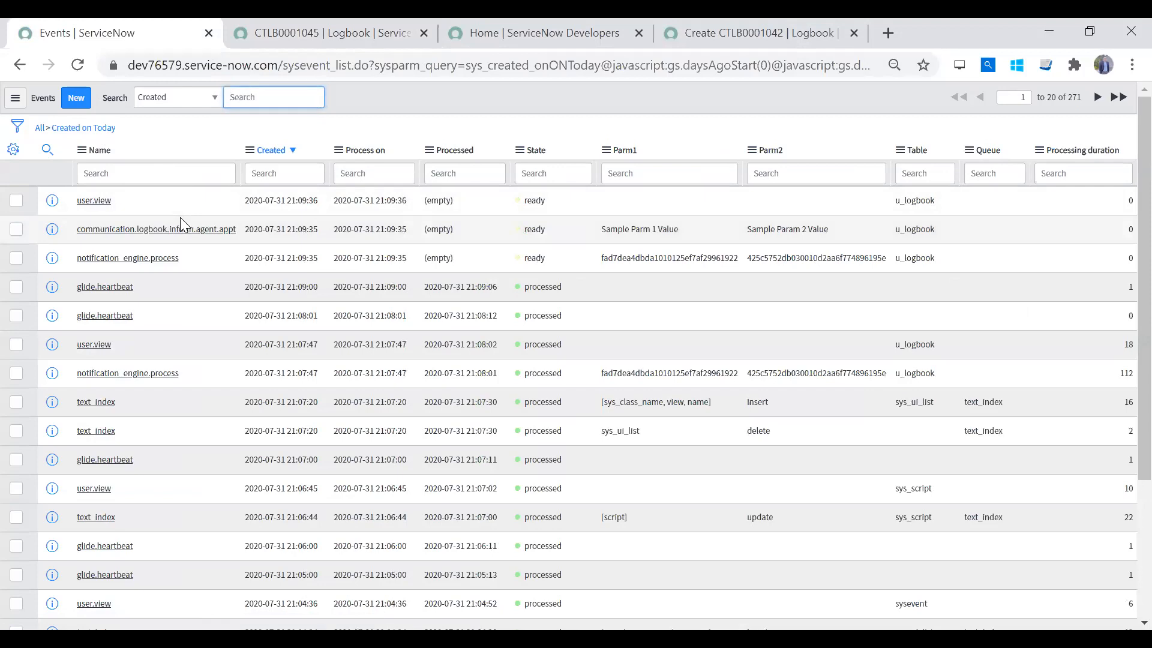
Examine the communication.logbook.inform.agent.appt event's Parm1, Parm2, table, queue, state, and creation and processing times
right_click(183, 223)
click(321, 227)
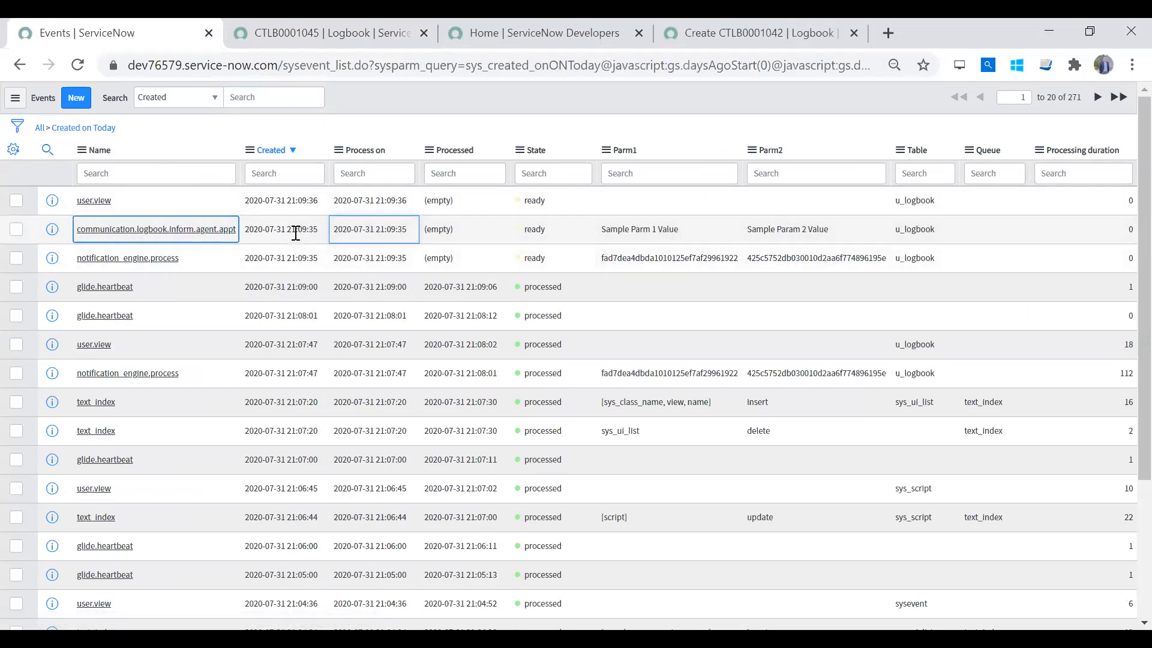
drag(688, 233, 603, 231)
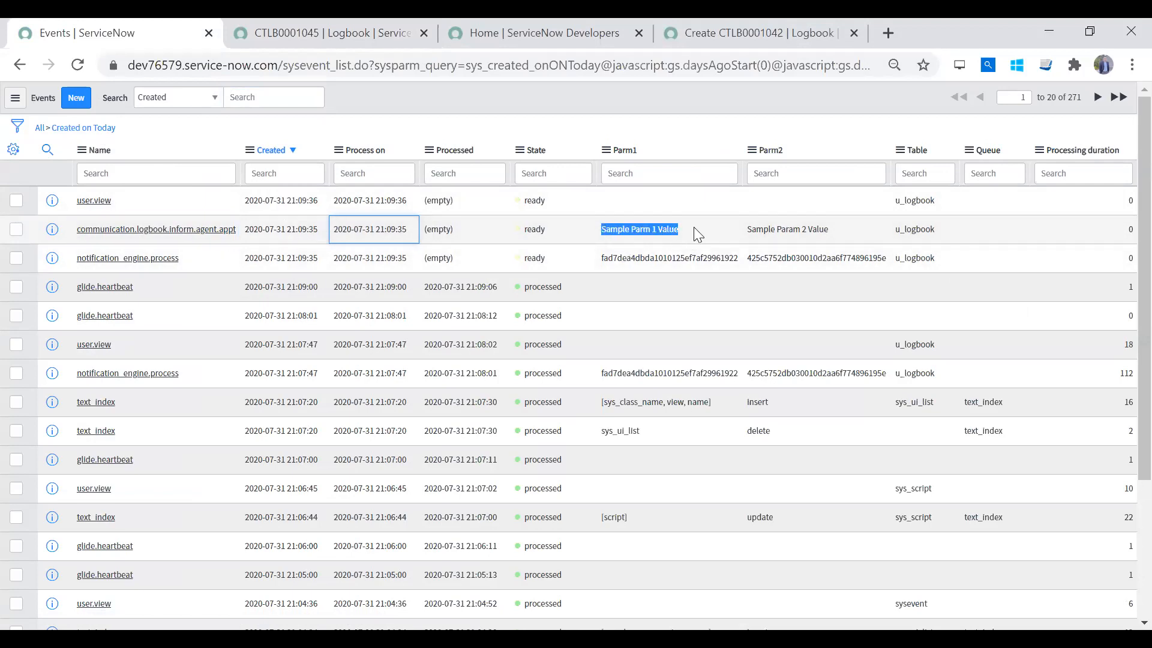
drag(840, 232, 750, 232)
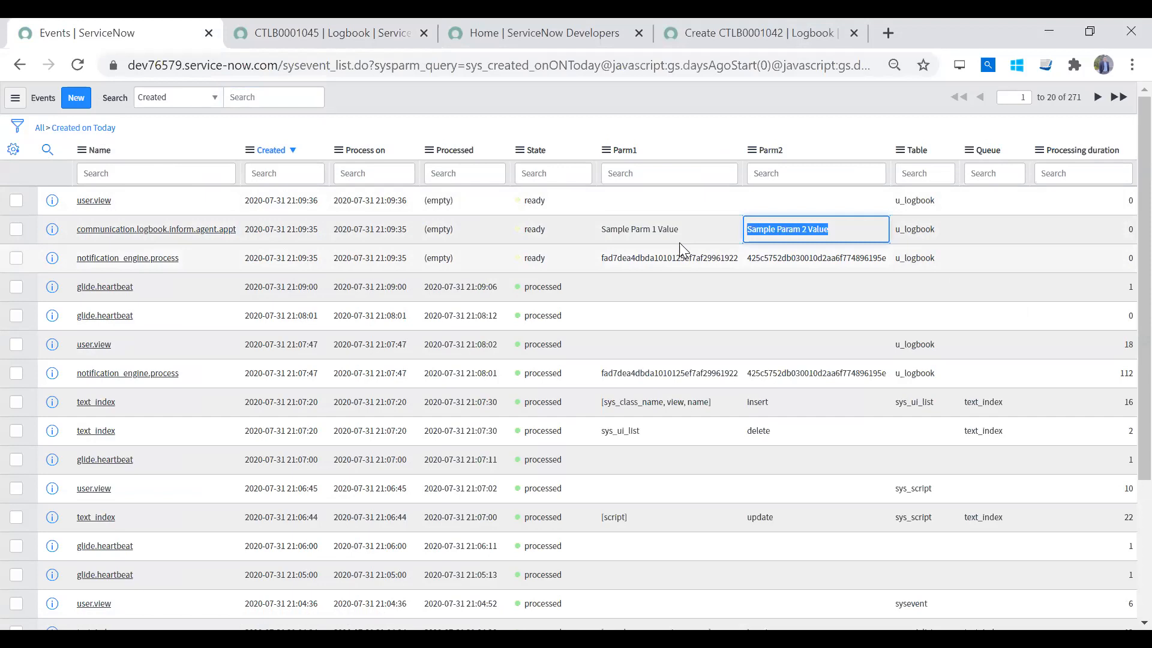
drag(679, 234, 633, 236)
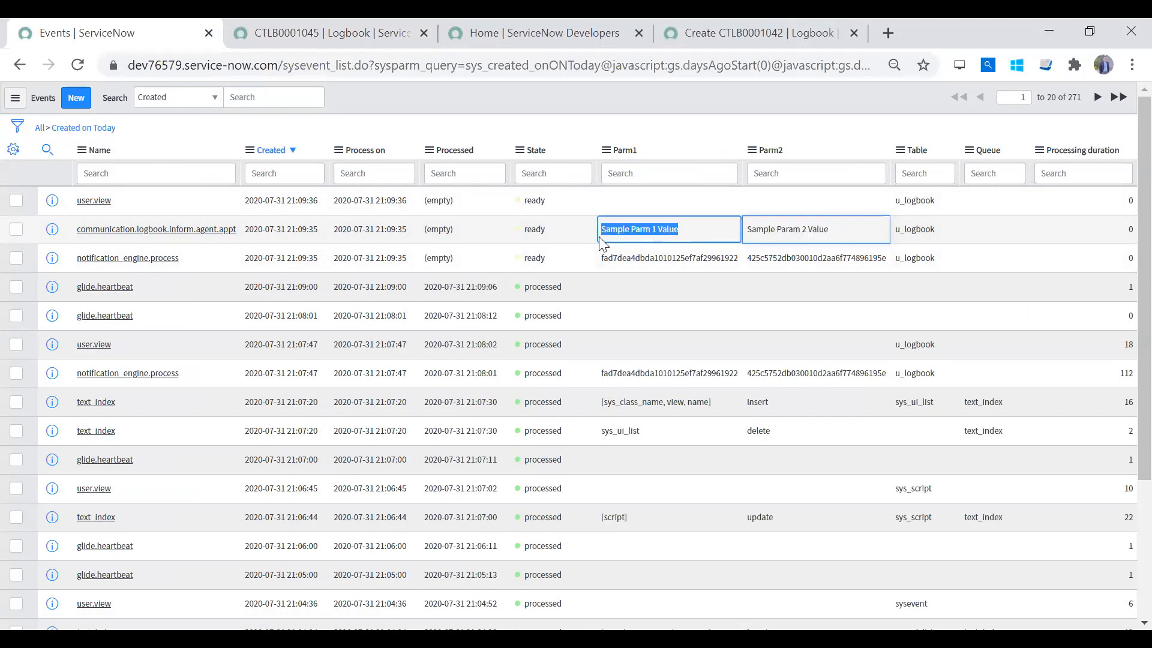
drag(825, 241, 681, 226)
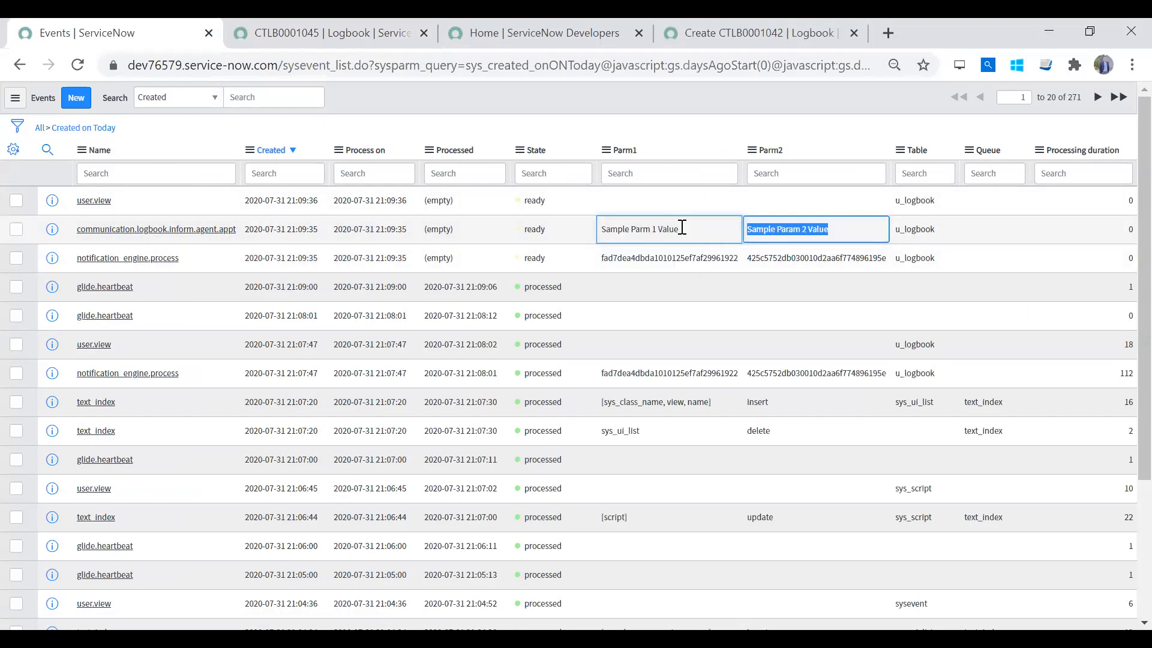
click(925, 226)
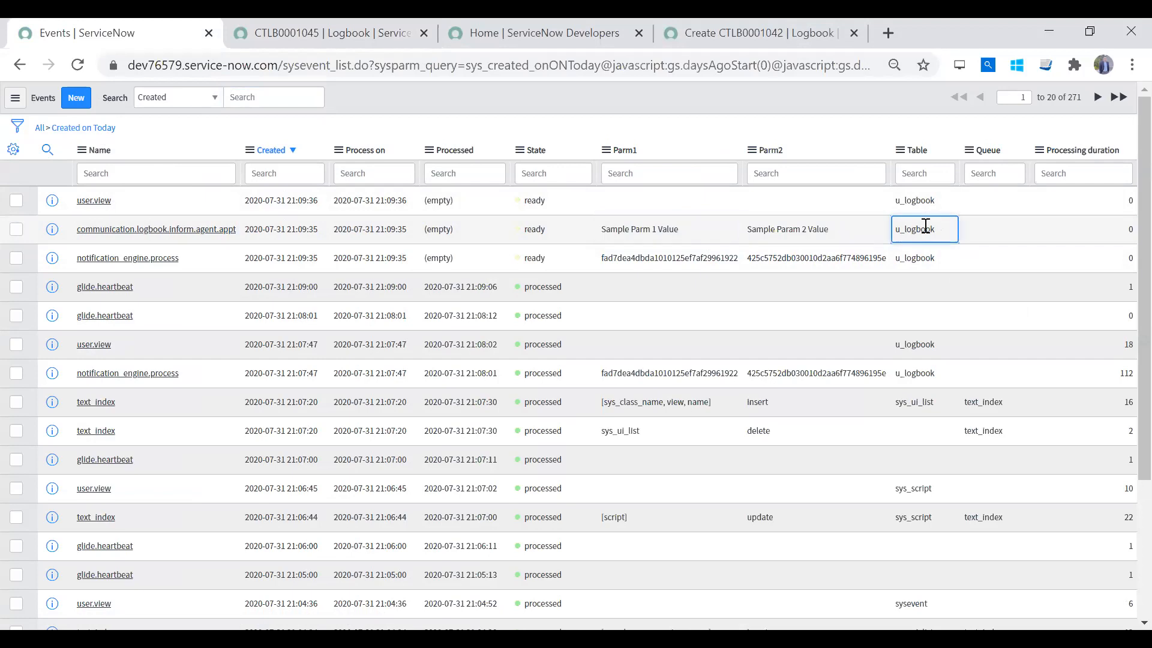
click(1008, 233)
click(553, 229)
click(286, 229)
click(360, 228)
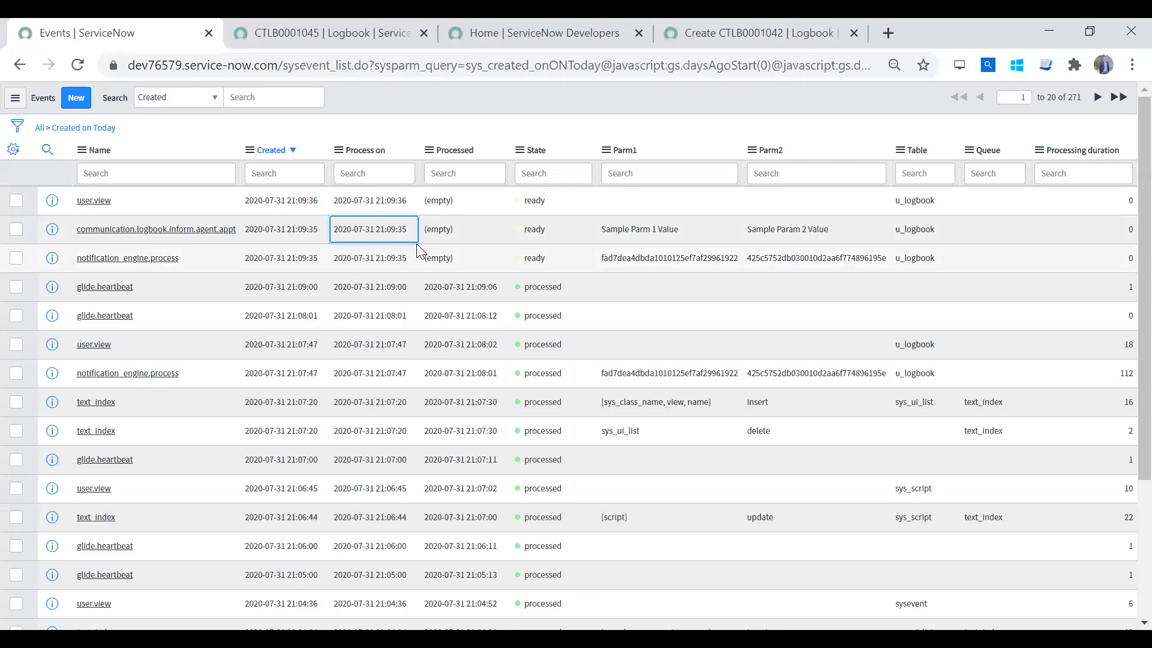
click(459, 230)
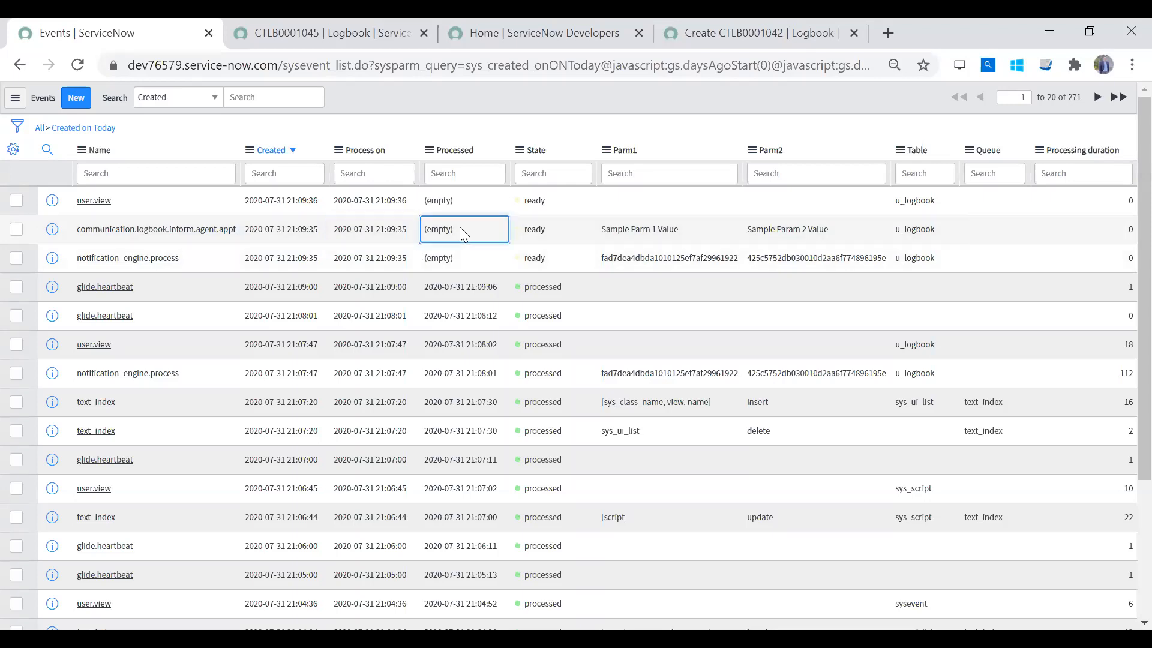
Filter today's events to those named communication.logbook.inform.agent.appt
click(171, 220)
right_click(170, 218)
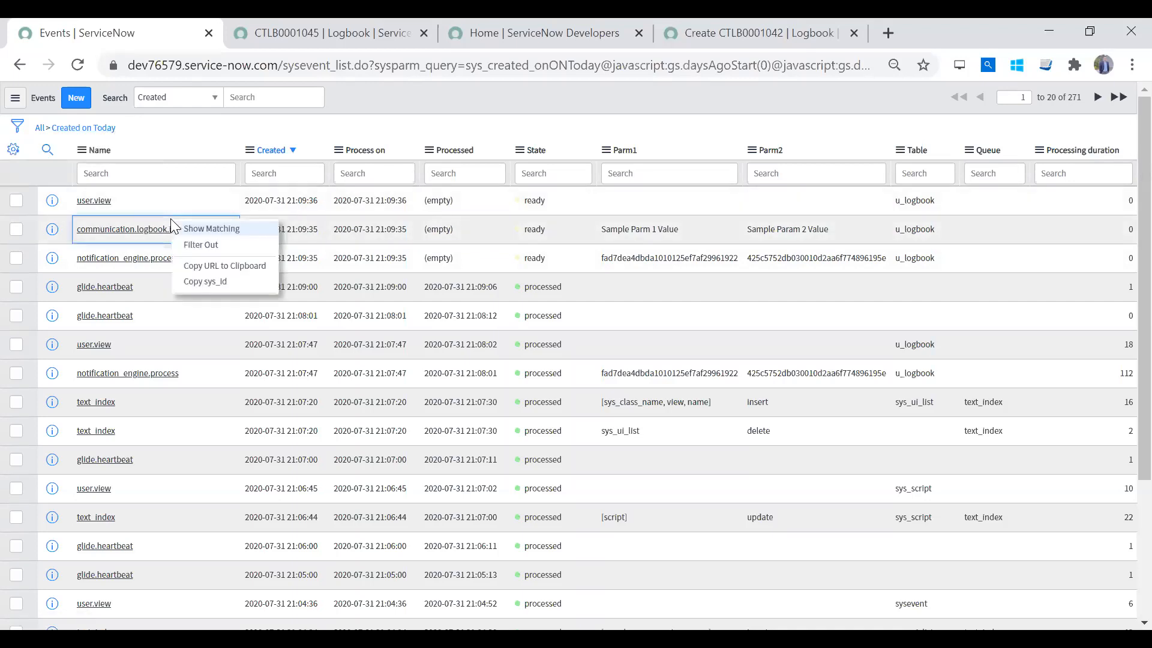
click(199, 229)
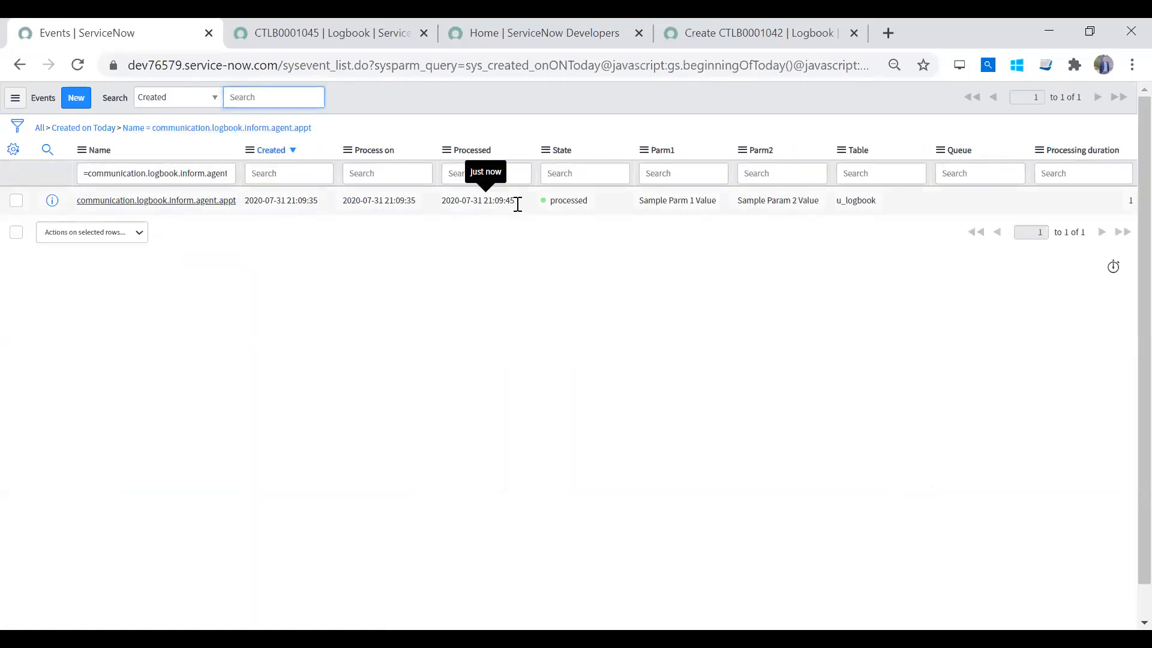
Examine the processed time and state of the communication.logbook.inform.agent.appt event
drag(514, 202, 439, 204)
click(564, 214)
click(431, 215)
click(484, 215)
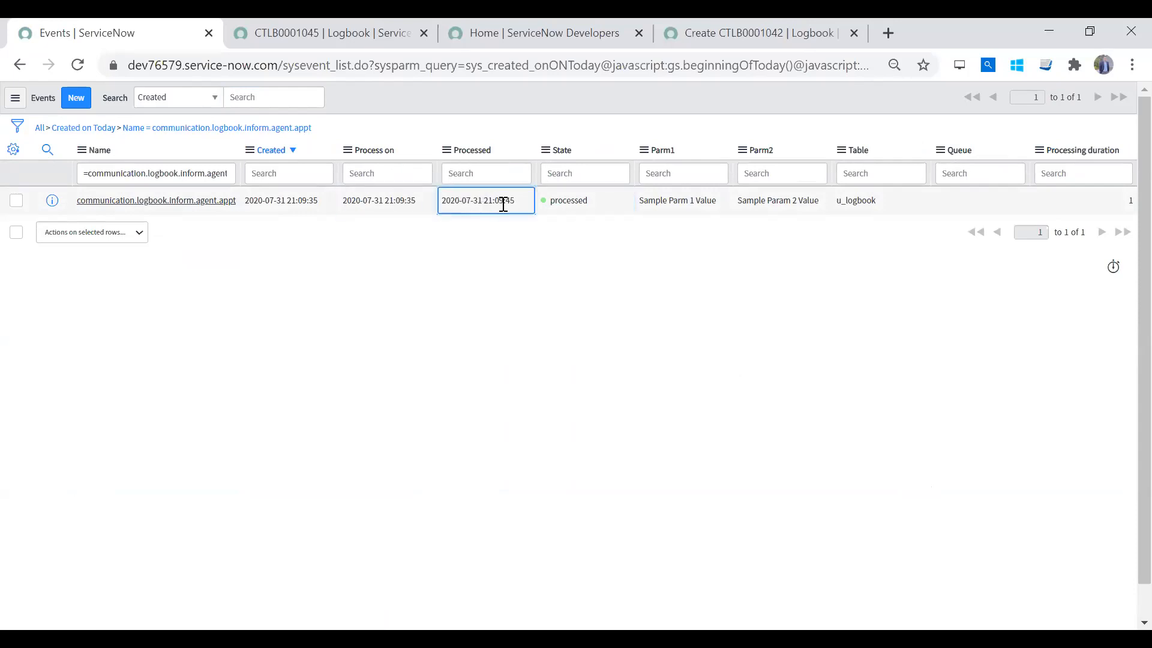
drag(497, 206, 520, 210)
click(592, 209)
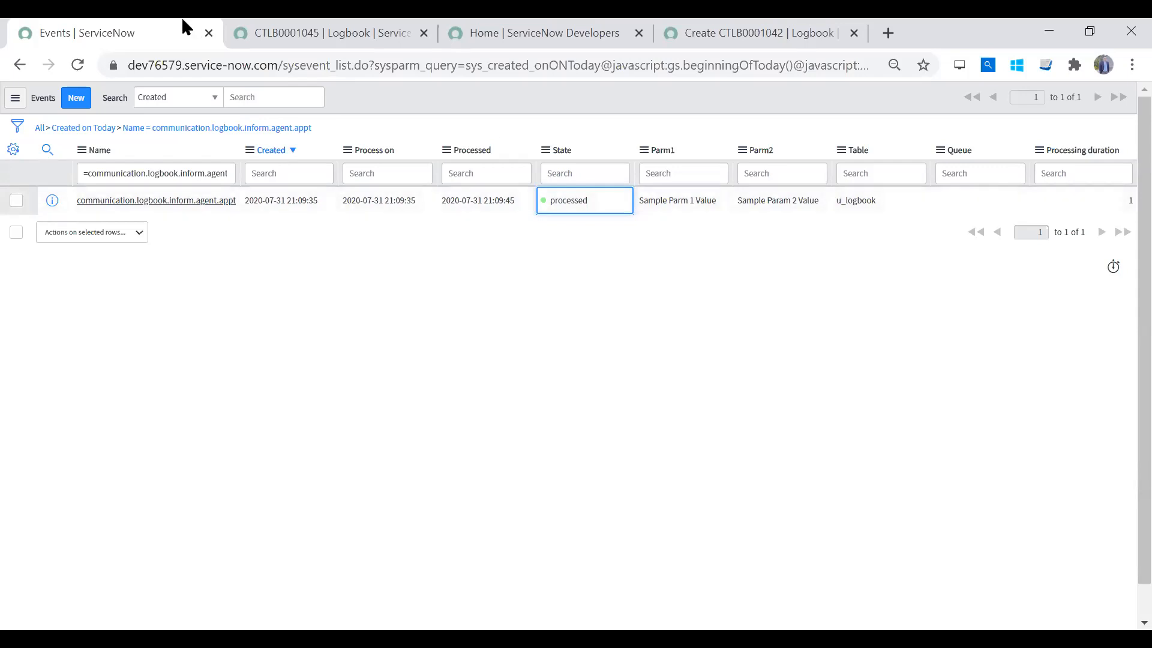
Find the System Definition business rules and open the Trigger Email To Agent rule for the Logbook table
key(ctrl+Tab)
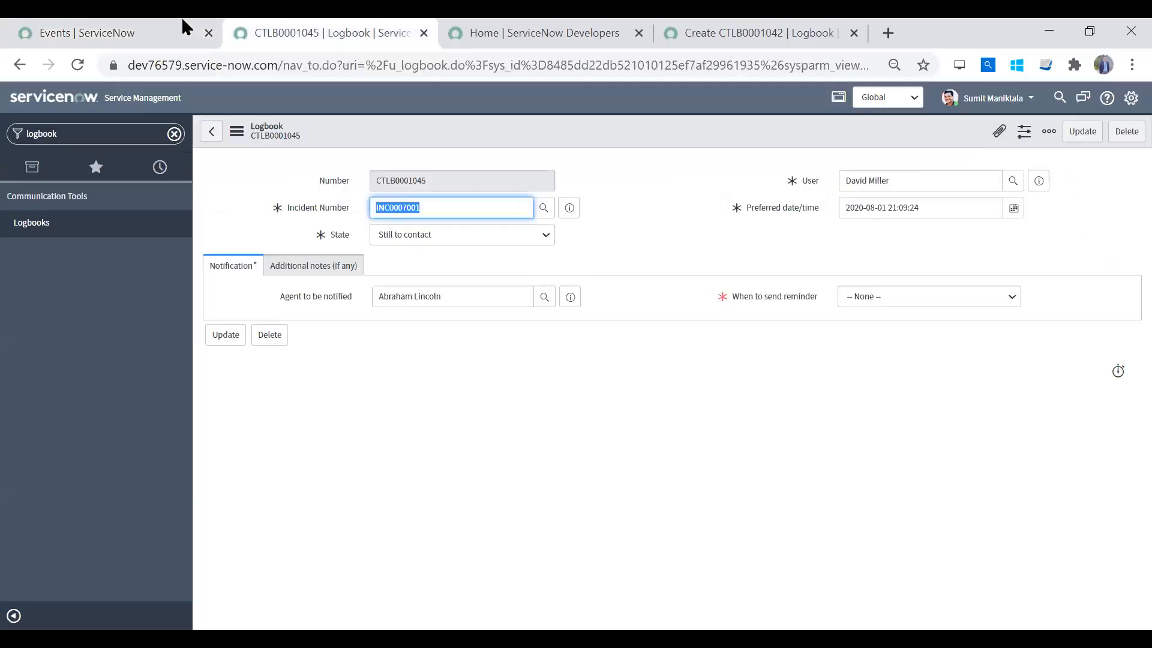
click(449, 33)
key(ctrl+shift+Tab)
click(74, 137)
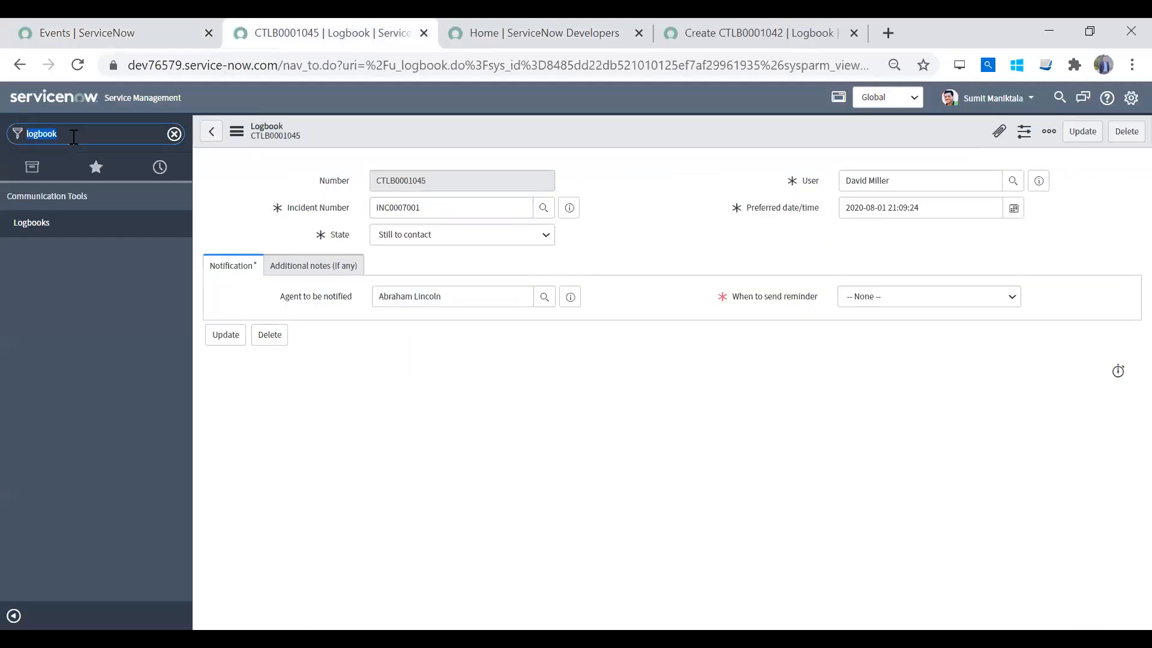
text(business)
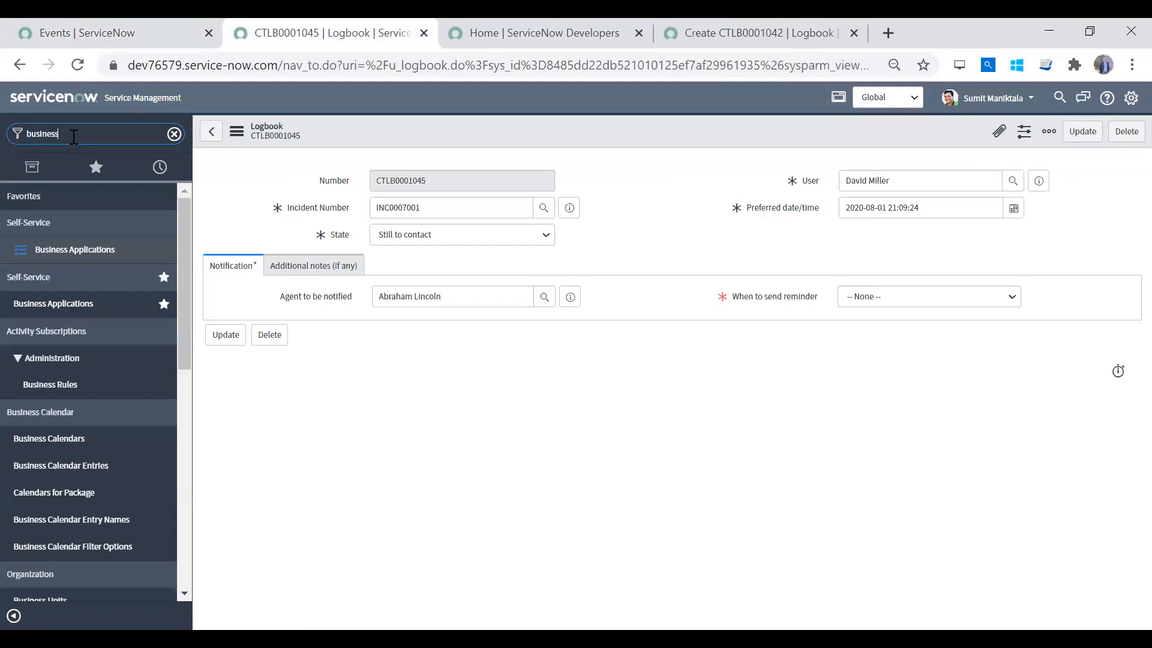
click(186, 388)
scroll(180, 555, down, 1)
click(106, 516)
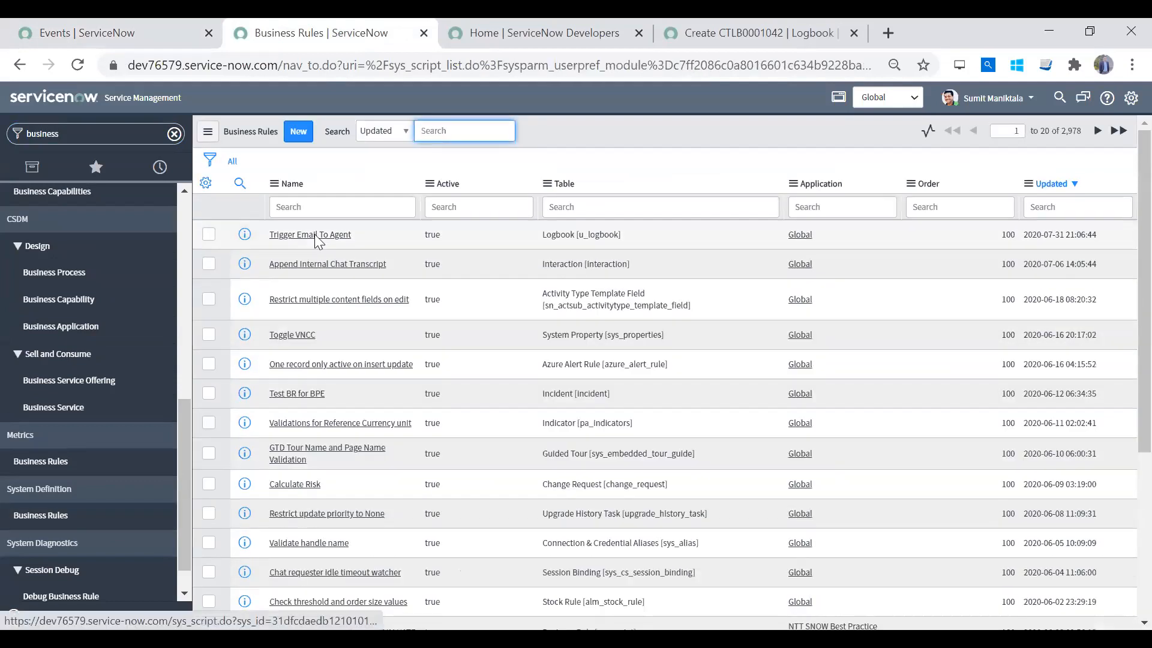
click(427, 318)
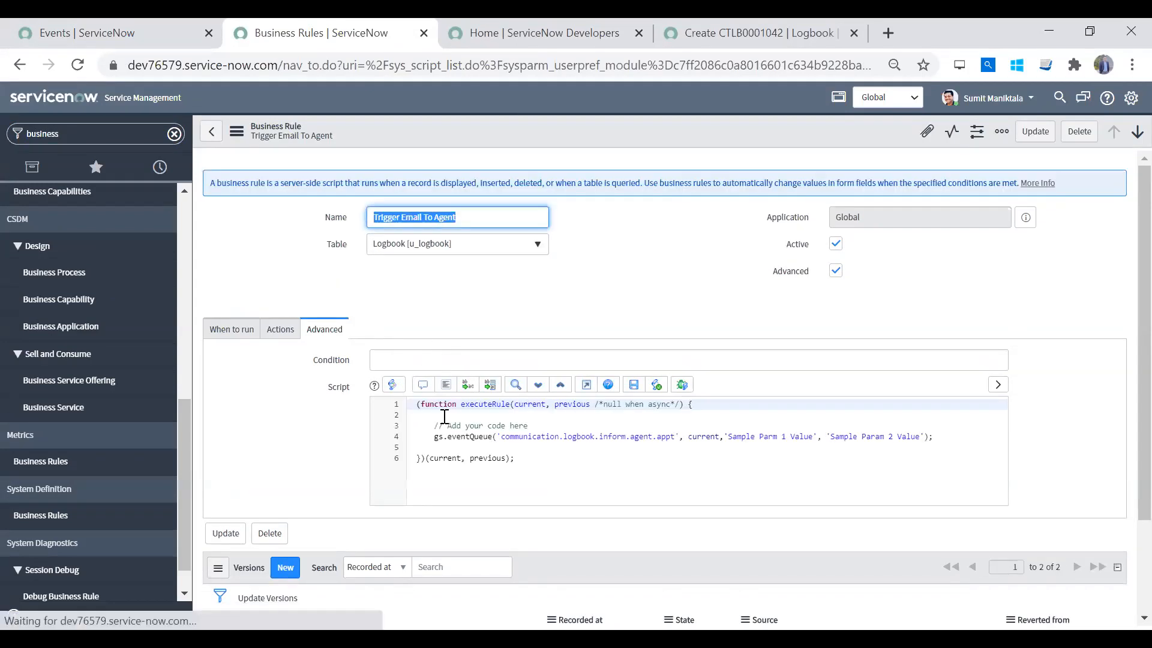
Declare a variable named calculatedValue on a new line above the gs.eventQueue call in the rule's script
click(535, 420)
key(Down)
key(Down)
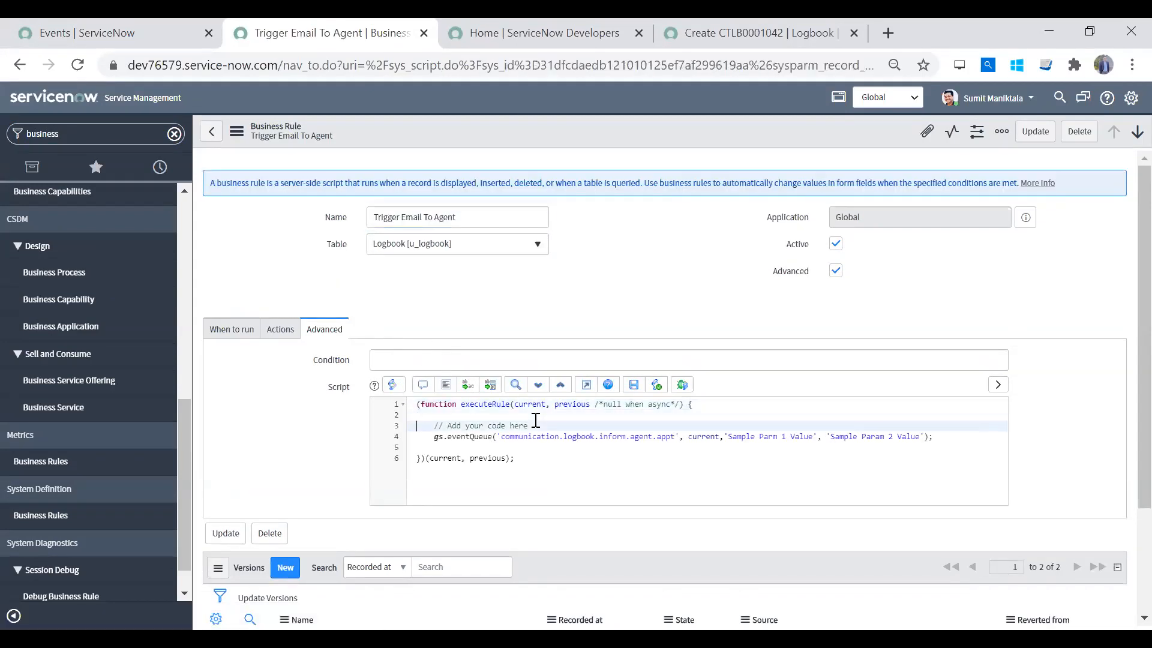
key(Left)
key(Left)
key(Left)
key(Left)
key(Left)
key(Left)
key(Left)
key(Left)
key(Left)
key(Left)
key(Left)
key(Return)
text(var)
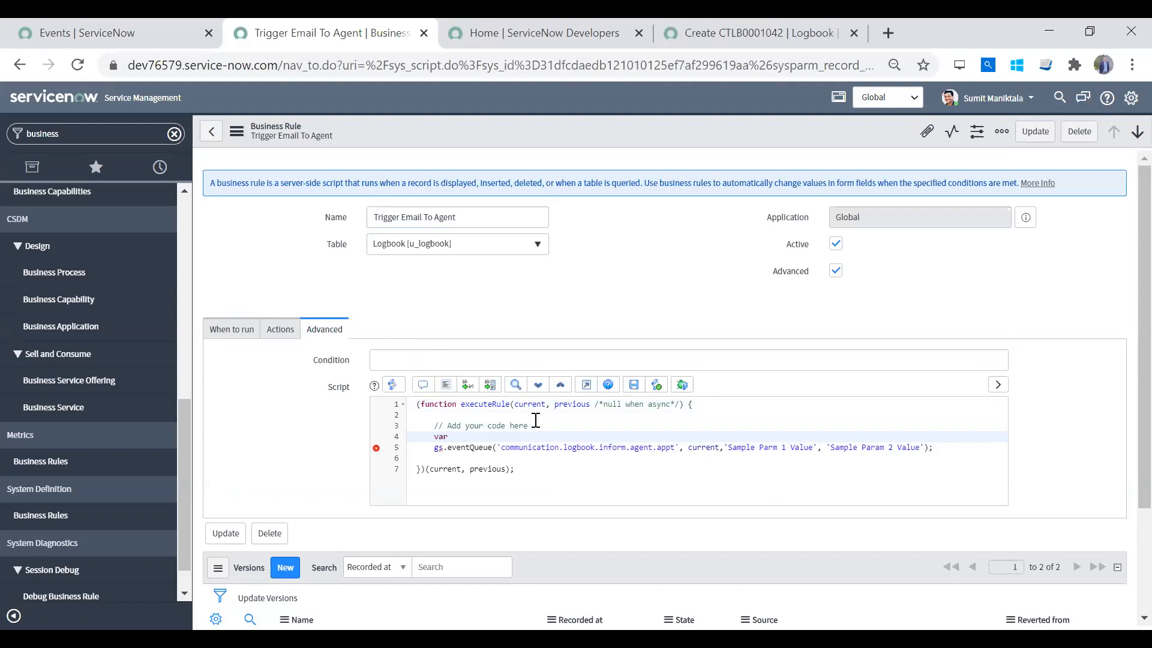
text(cac)
text(lc)
text(ulatedValued)
key(BackSpace)
Assign 1+2 to calculatedValue on the line below its declaration, followed by a blank line
key(ctrl+shift+Left)
key(ctrl+c)
key(End)
key(Return)
key(ctrl+v)
text(= 1+2;)
key(Return)
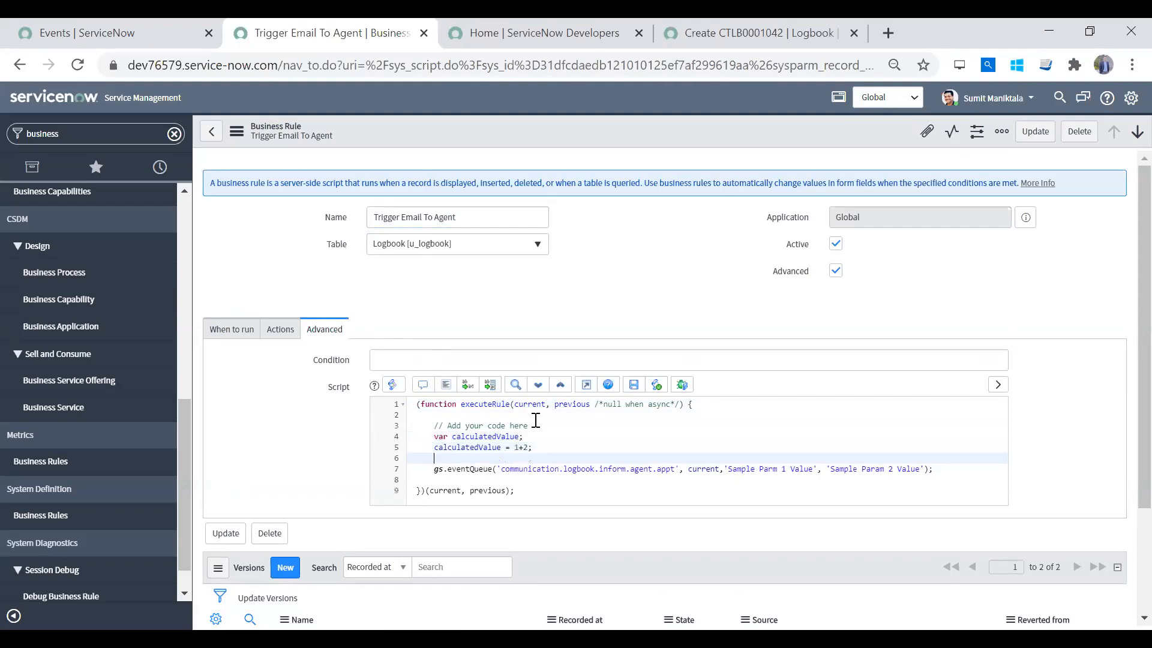
Replace the 'Sample Param 2 Value' argument of gs.eventQueue with the unquoted calculatedValue variable
double_click(471, 447)
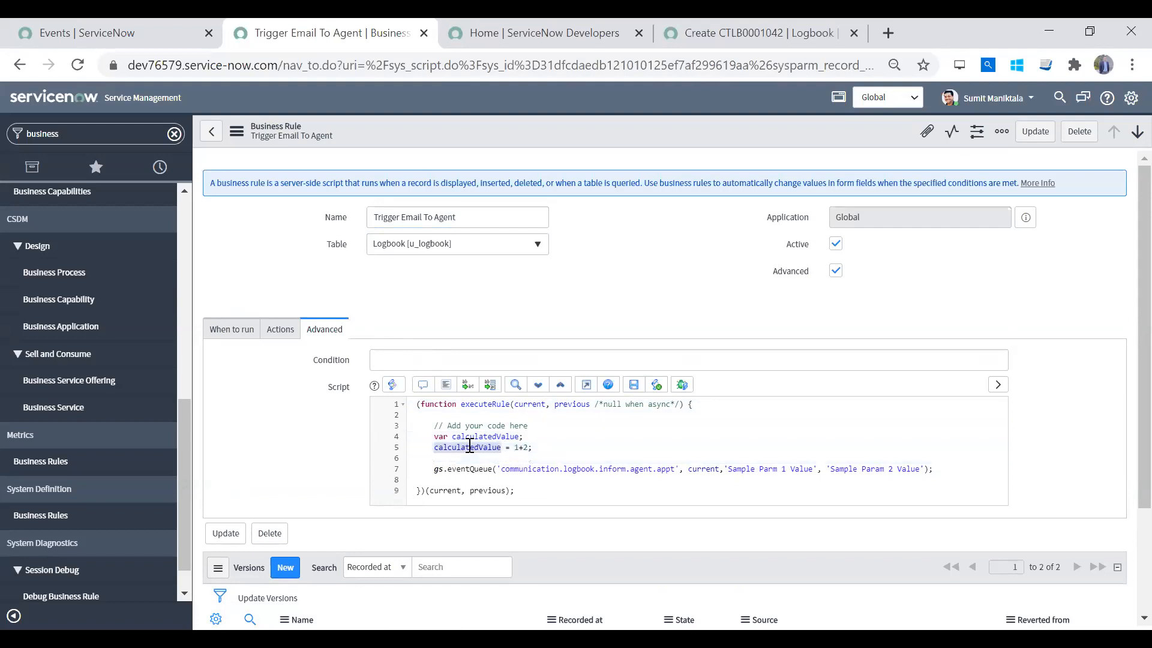
click(856, 474)
key(Right)
key(ctrl+shift+Right)
key(ctrl+shift+Right)
key(ctrl+shift+Right)
key(ctrl+shift+Right)
key(ctrl+v)
click(687, 427)
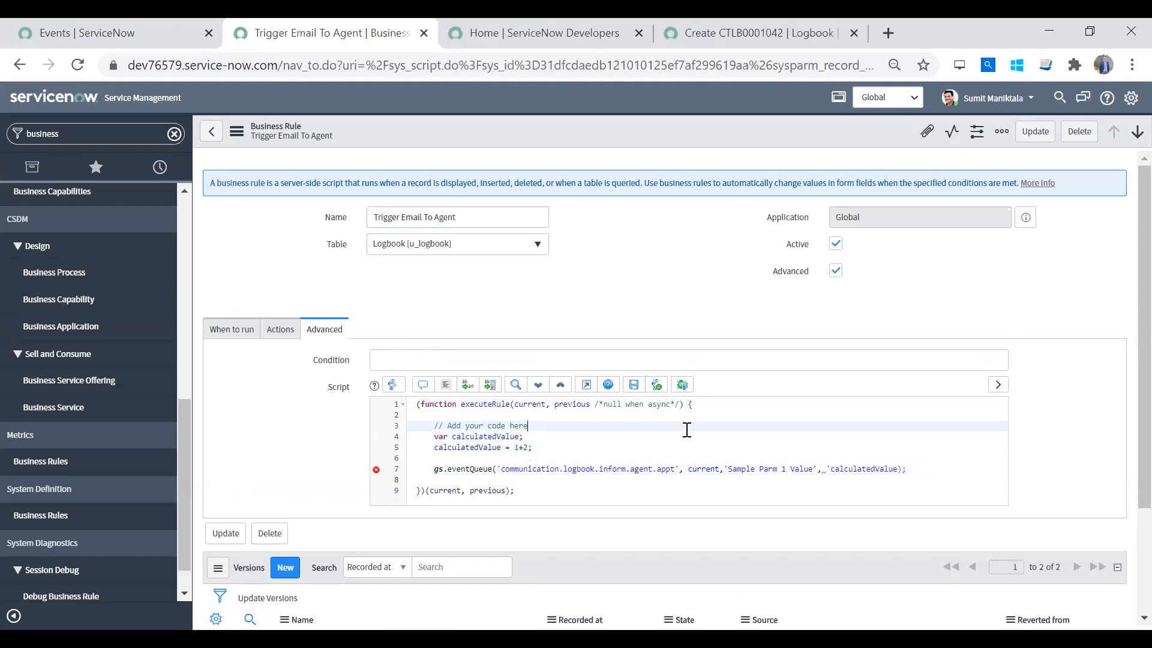
click(477, 459)
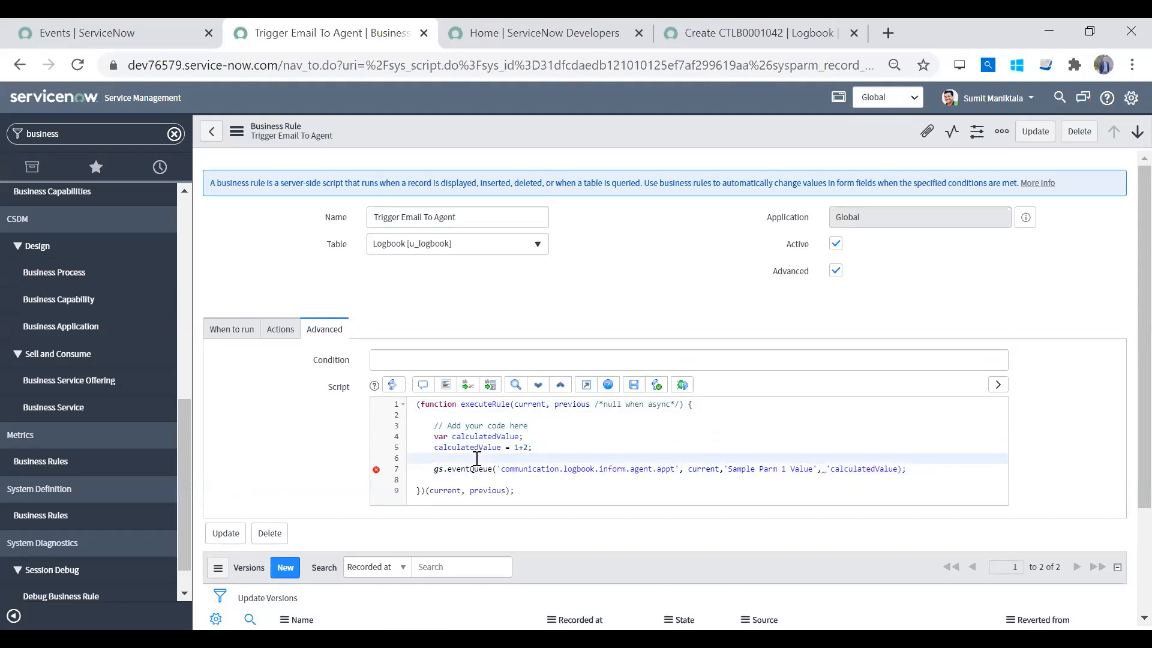
click(831, 469)
key(BackSpace)
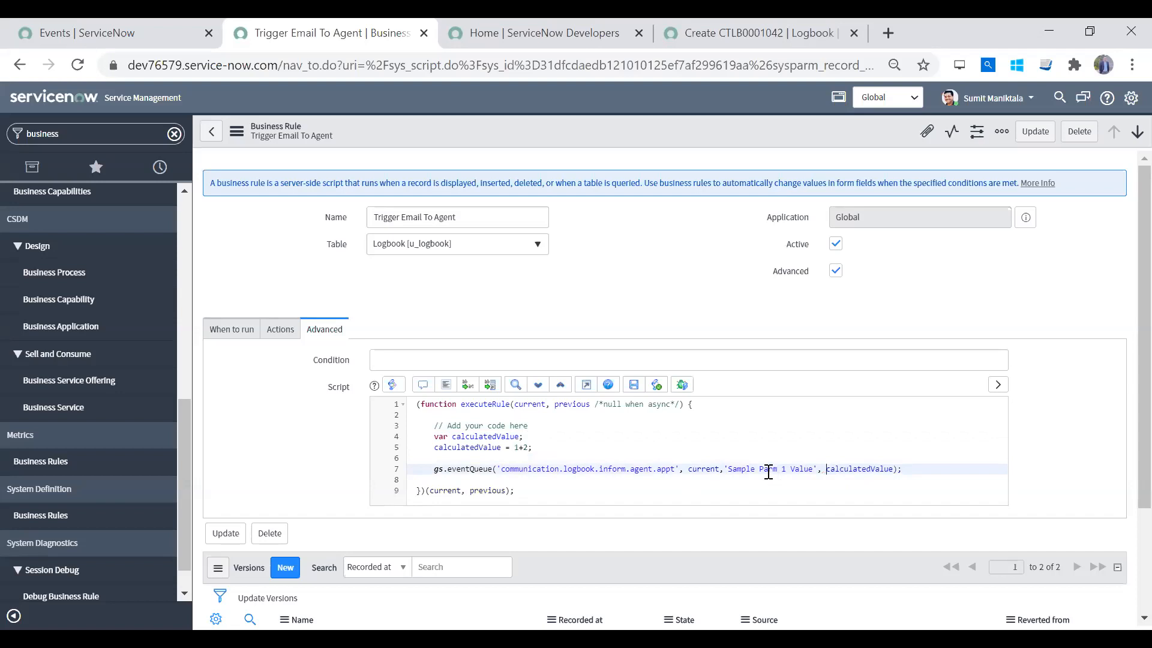
Try wrapping the calculatedValue argument of gs.eventQueue in double quotes
double_click(861, 468)
click(827, 468)
text(')
key(ctrl+Right)
text(')
key(Left)
key(BackSpace)
key(BackSpace)
key(BackSpace)
key(BackSpace)
text(")
click(628, 426)
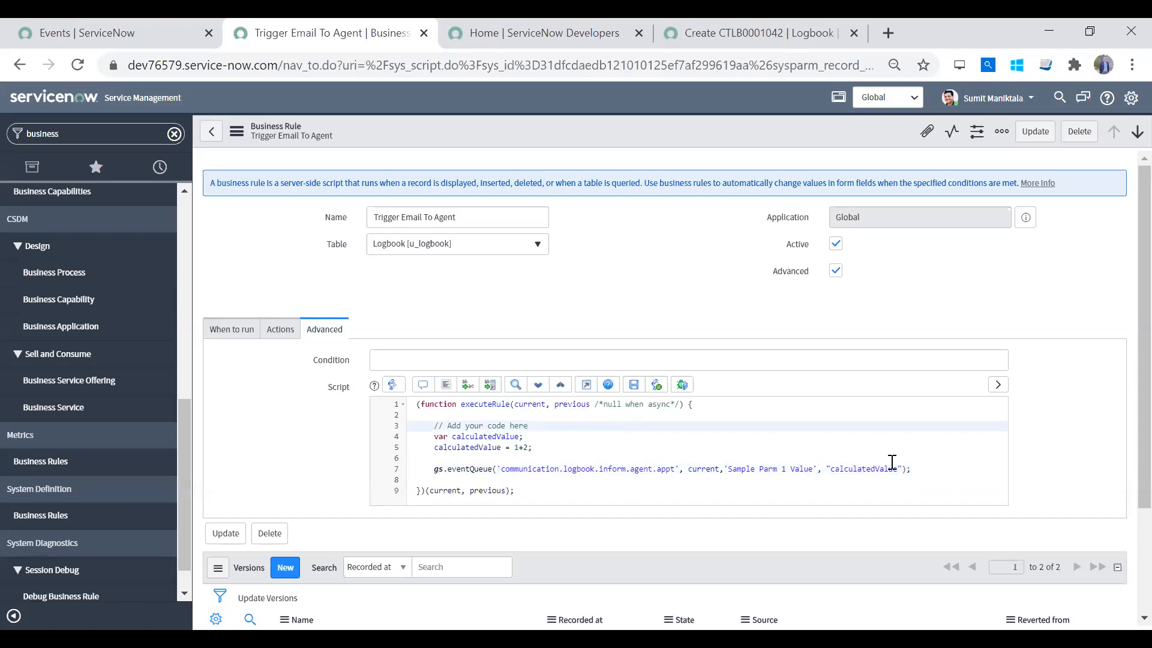
Remove the double quotes around the calculatedValue argument of gs.eventQueue
double_click(856, 472)
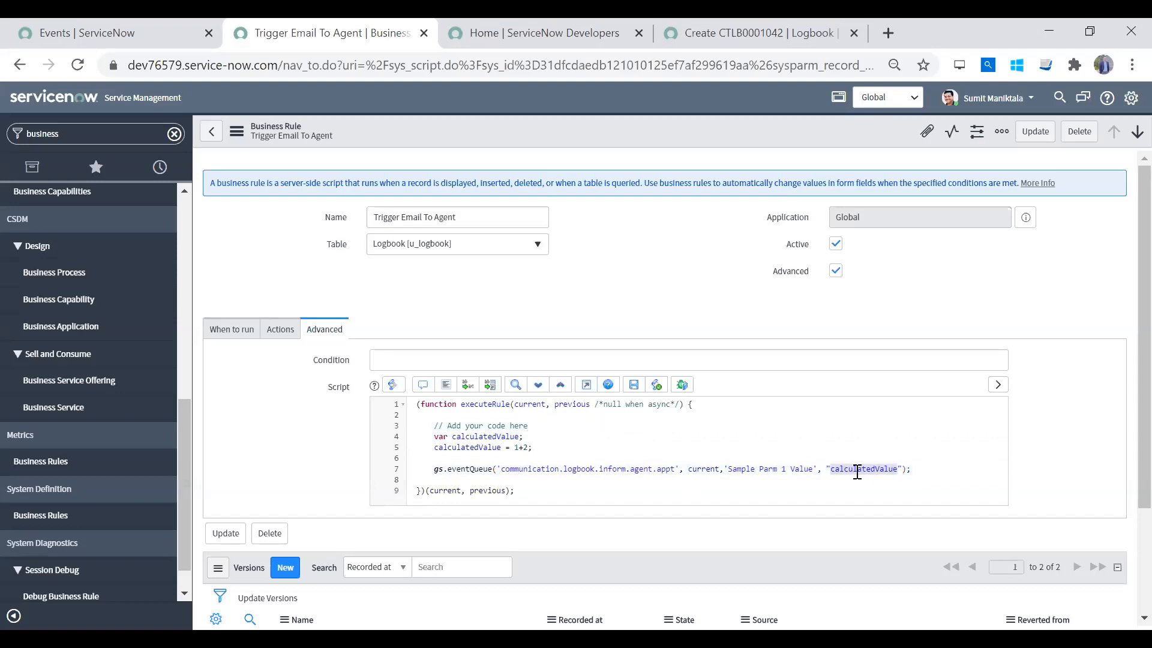
key(Left)
key(BackSpace)
key(End)
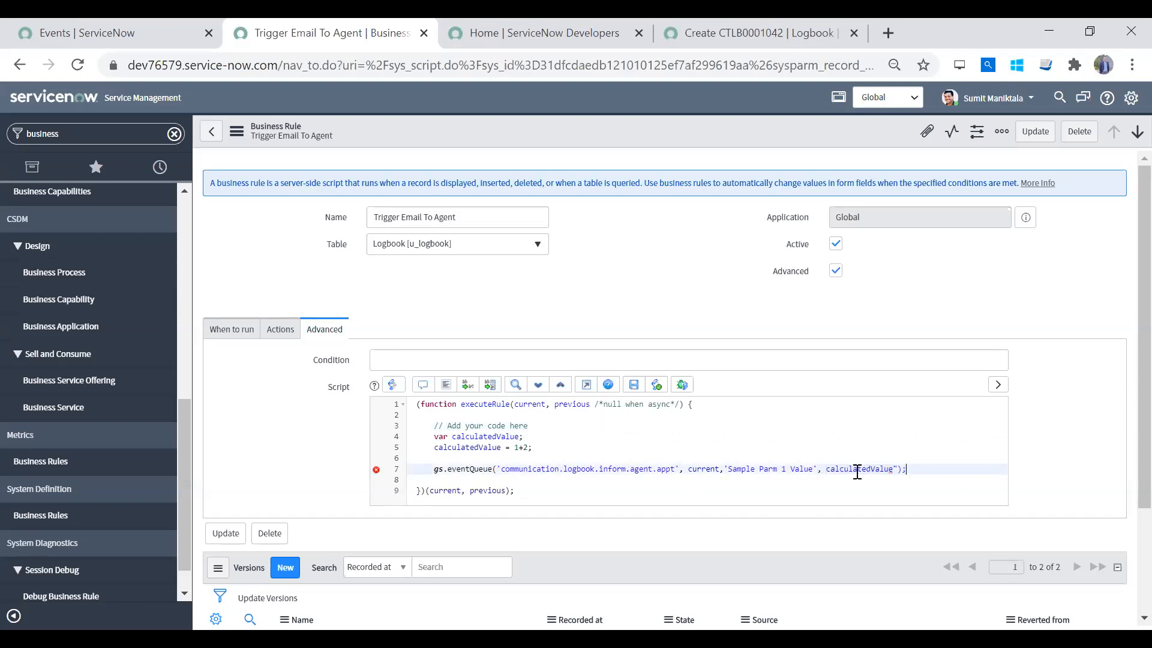
key(BackSpace)
Review where calculatedValue is declared, assigned and passed in the script, and save the business rule
double_click(857, 472)
click(476, 436)
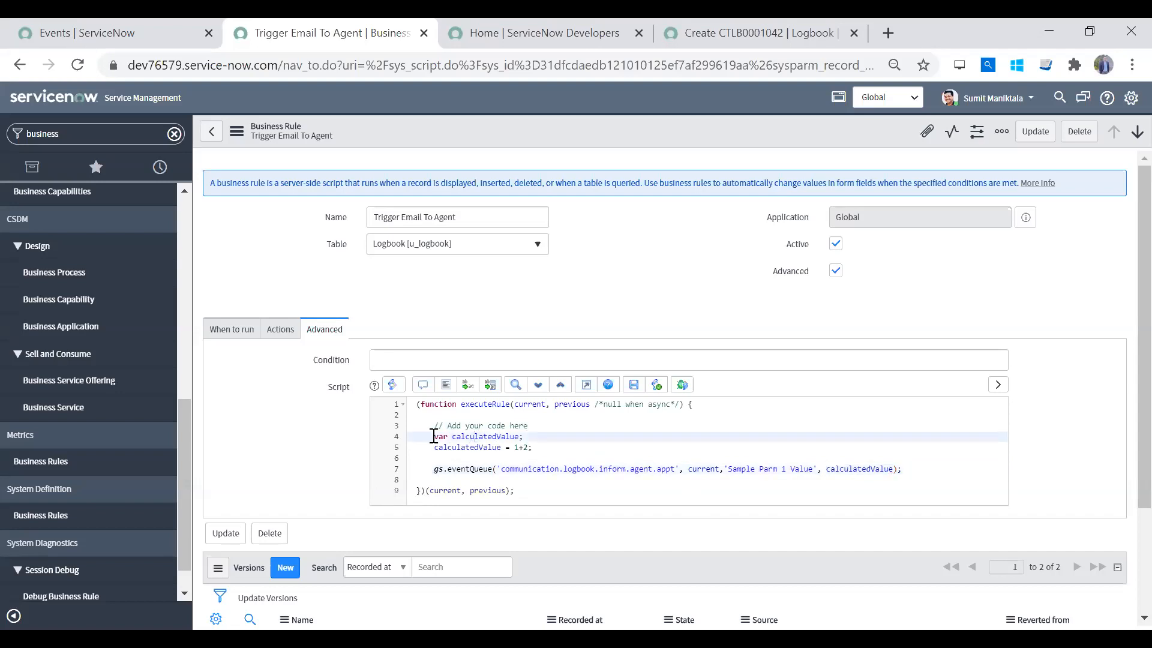
drag(433, 436, 543, 434)
double_click(468, 447)
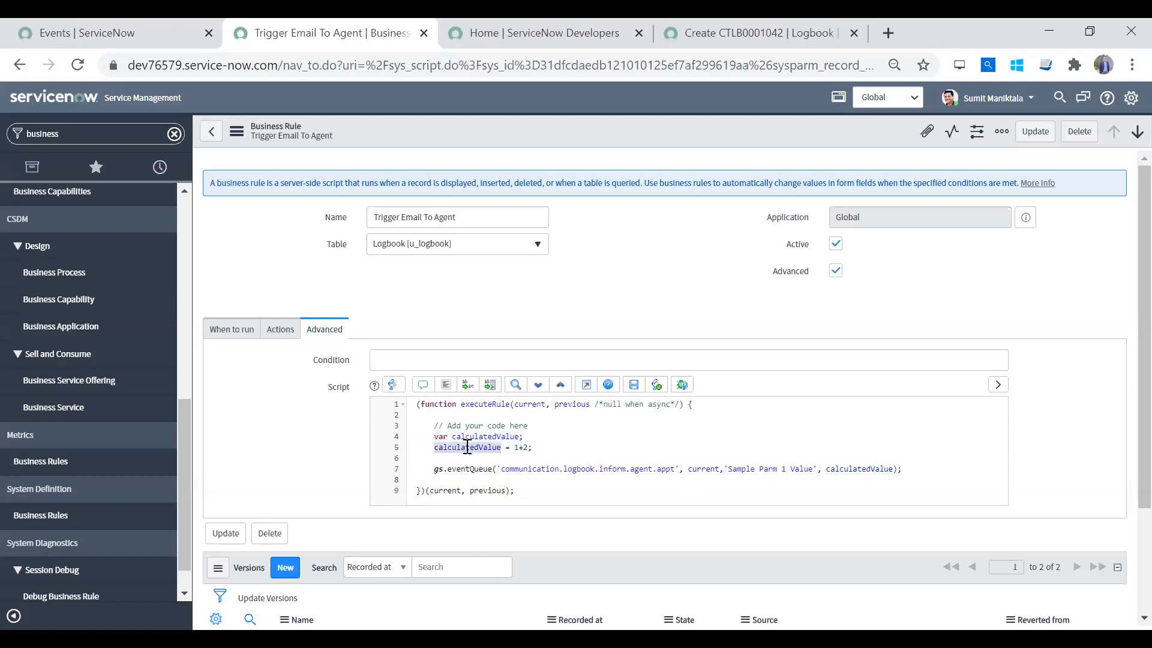
double_click(862, 469)
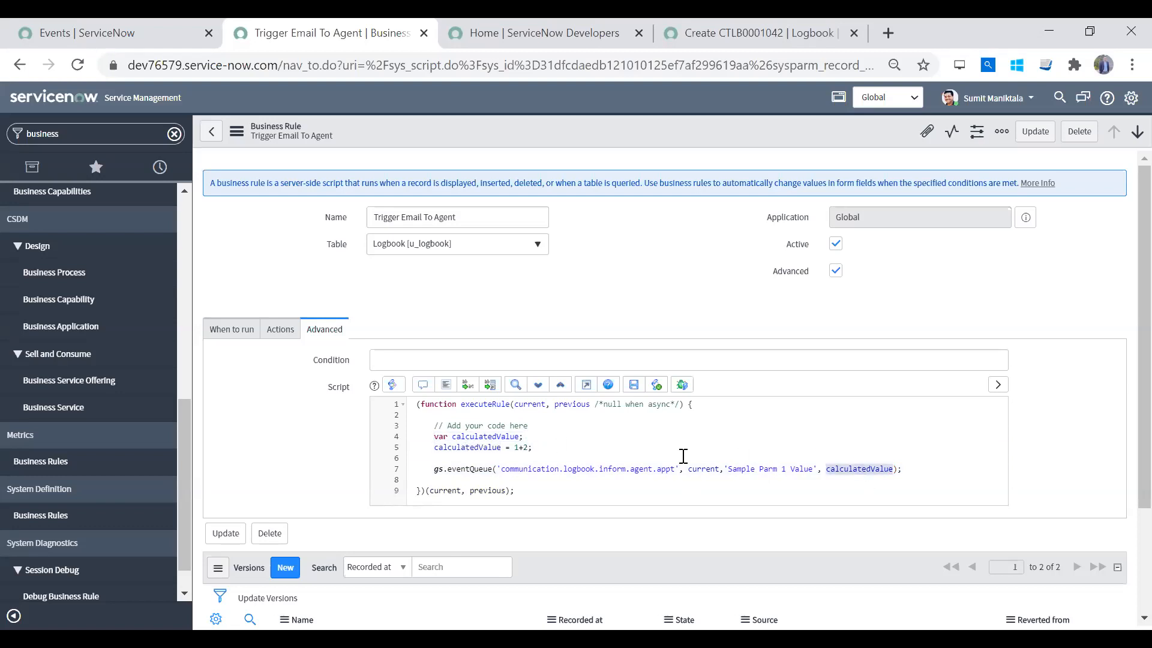
click(609, 440)
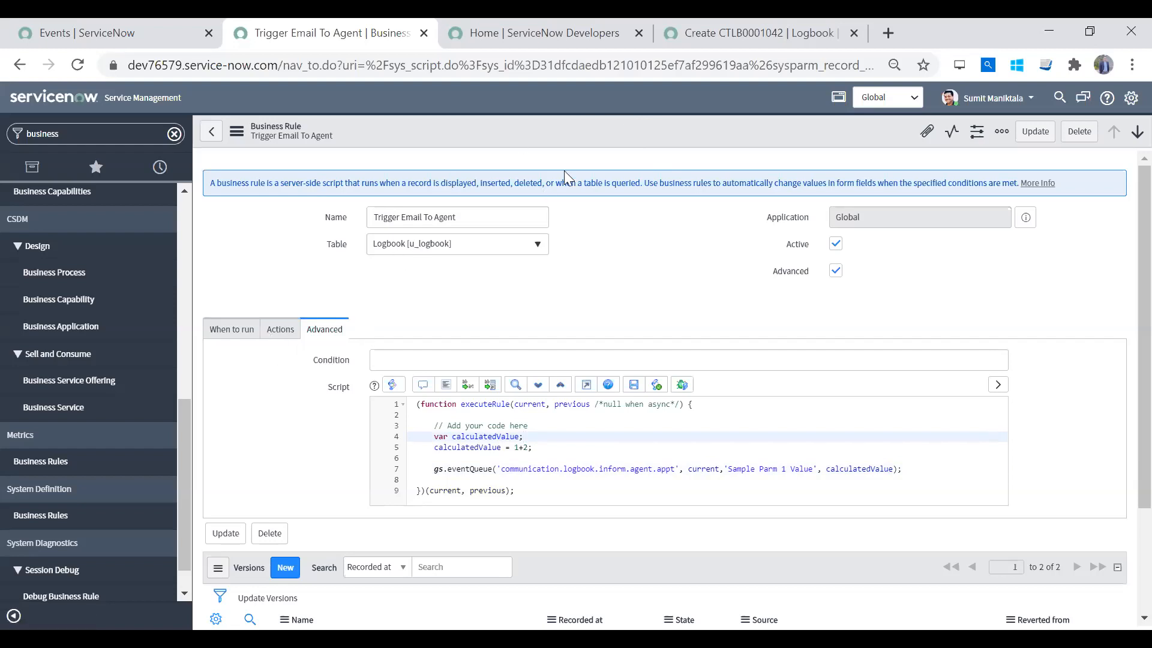
right_click(566, 136)
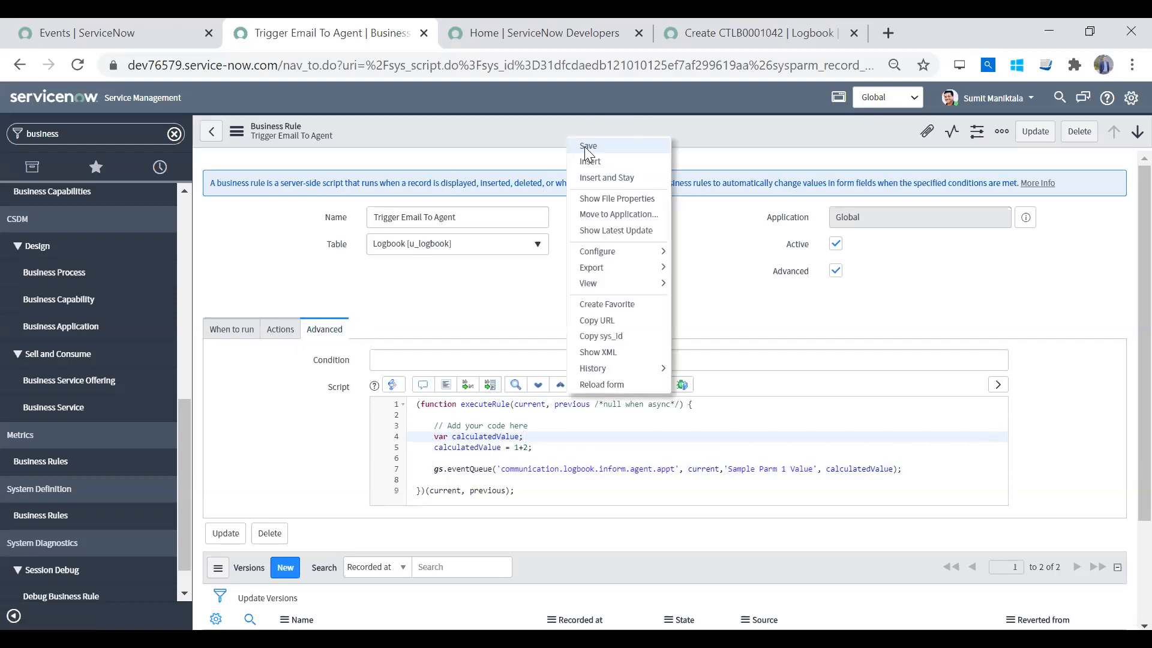
click(586, 146)
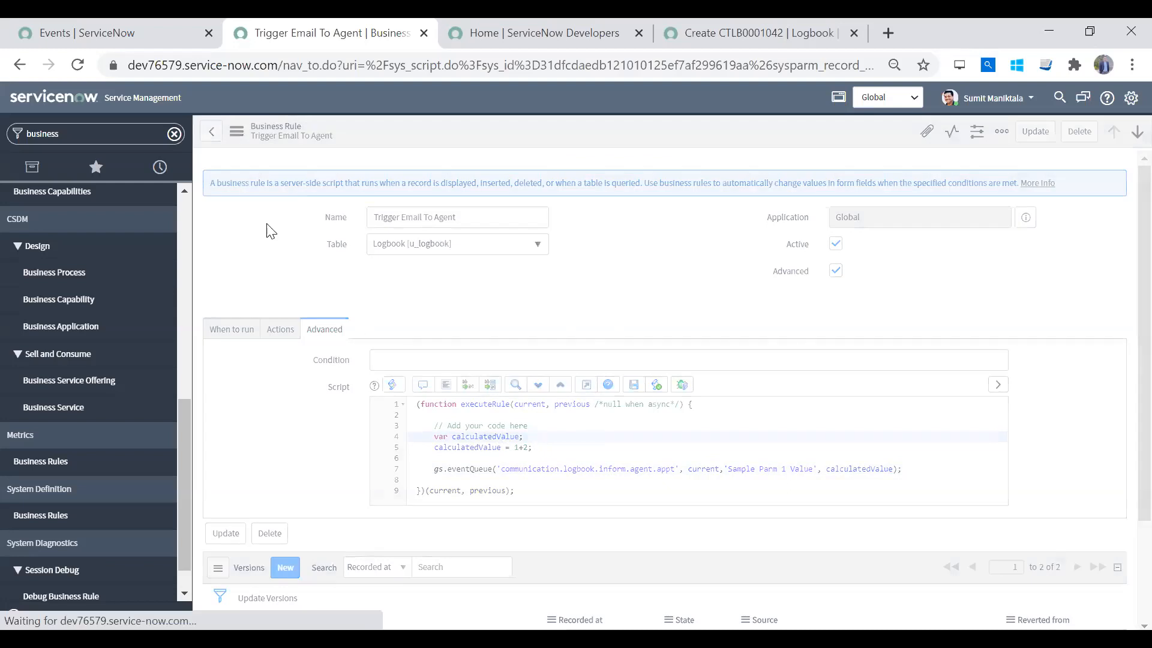
Open the Logbook- Inform User Contact Intent notification from the System Notification email notifications, leaving the business rule form without saving
click(174, 133)
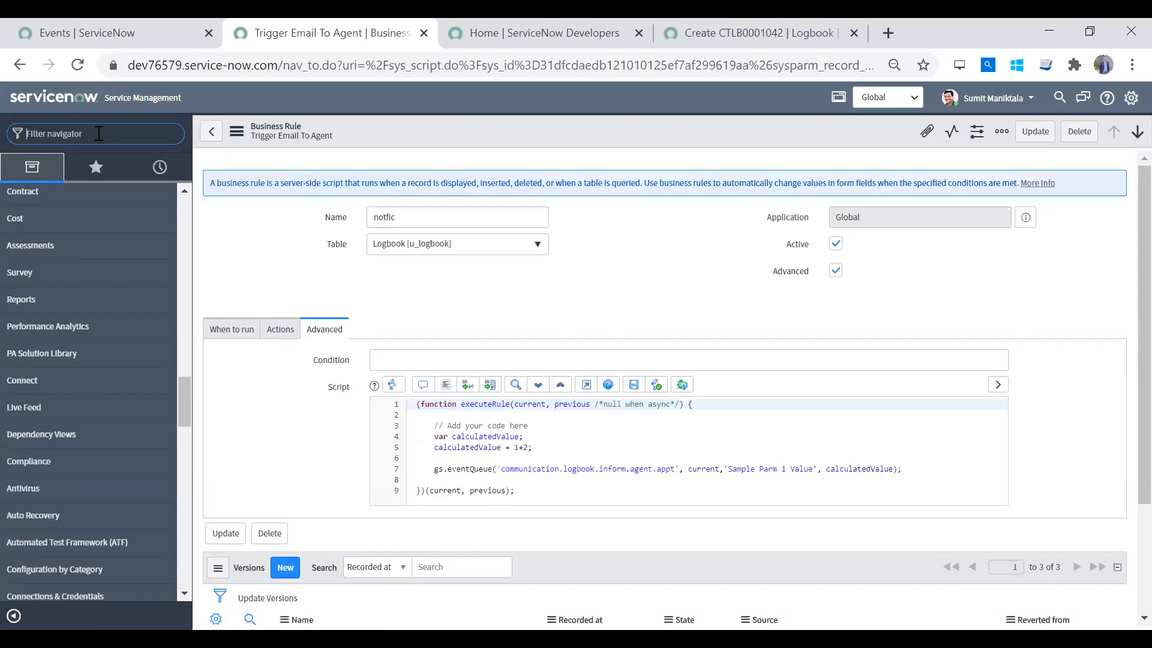
text(notification)
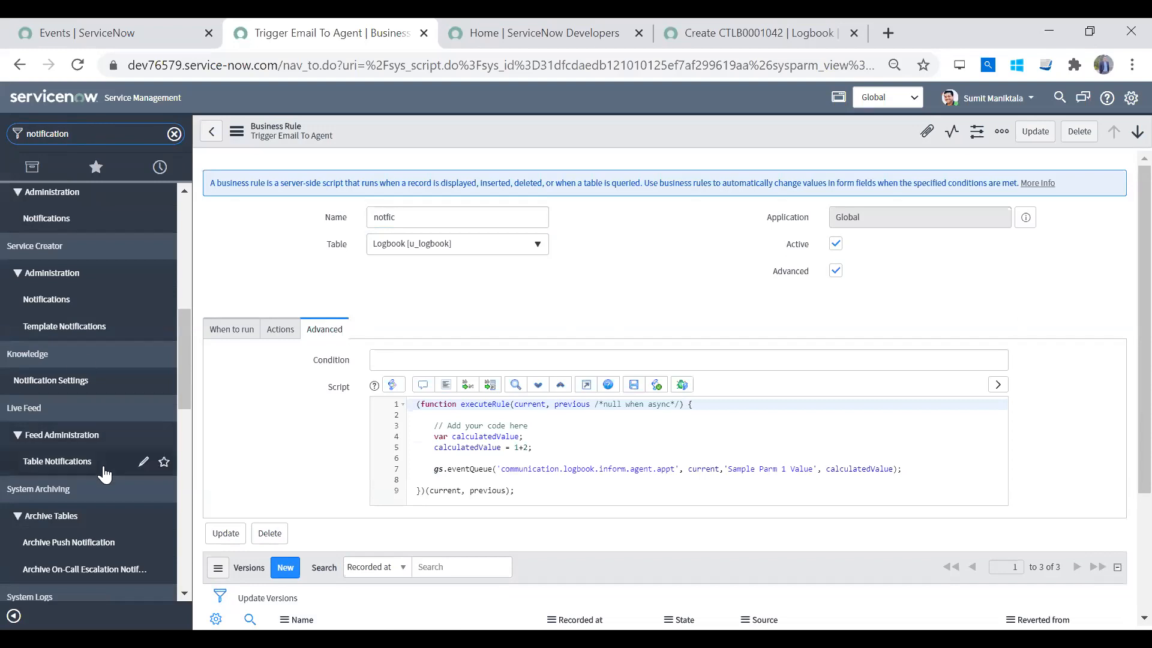
mouse_move(184, 384)
mouse_down()
mouse_move(175, 552)
mouse_move(178, 402)
mouse_up()
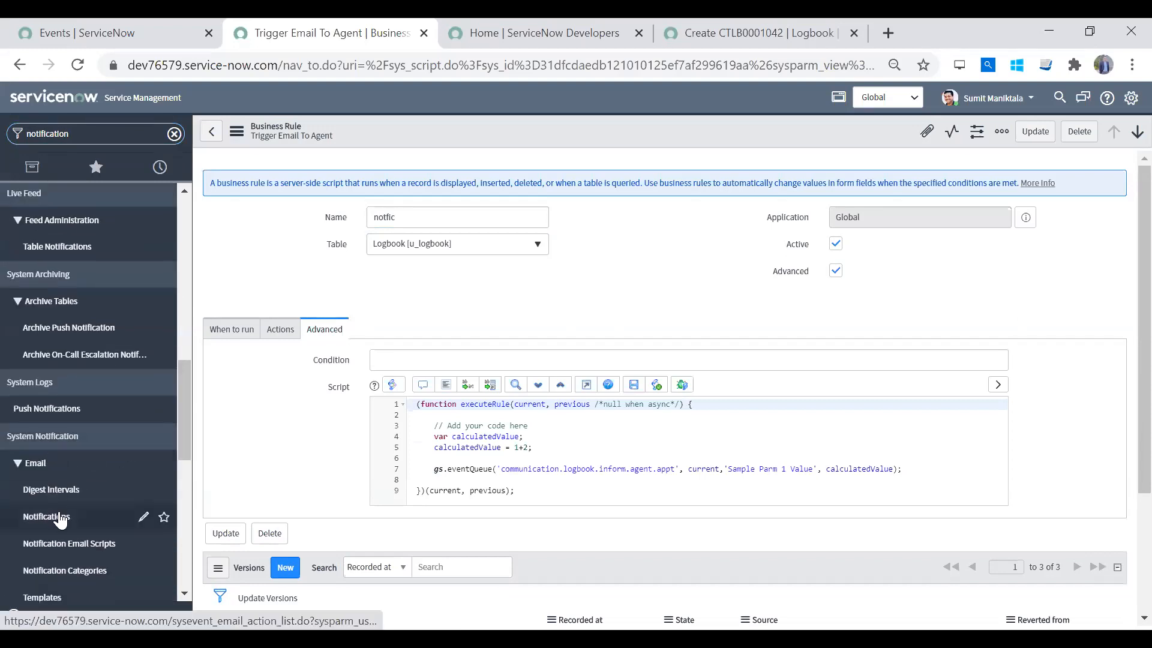
click(60, 519)
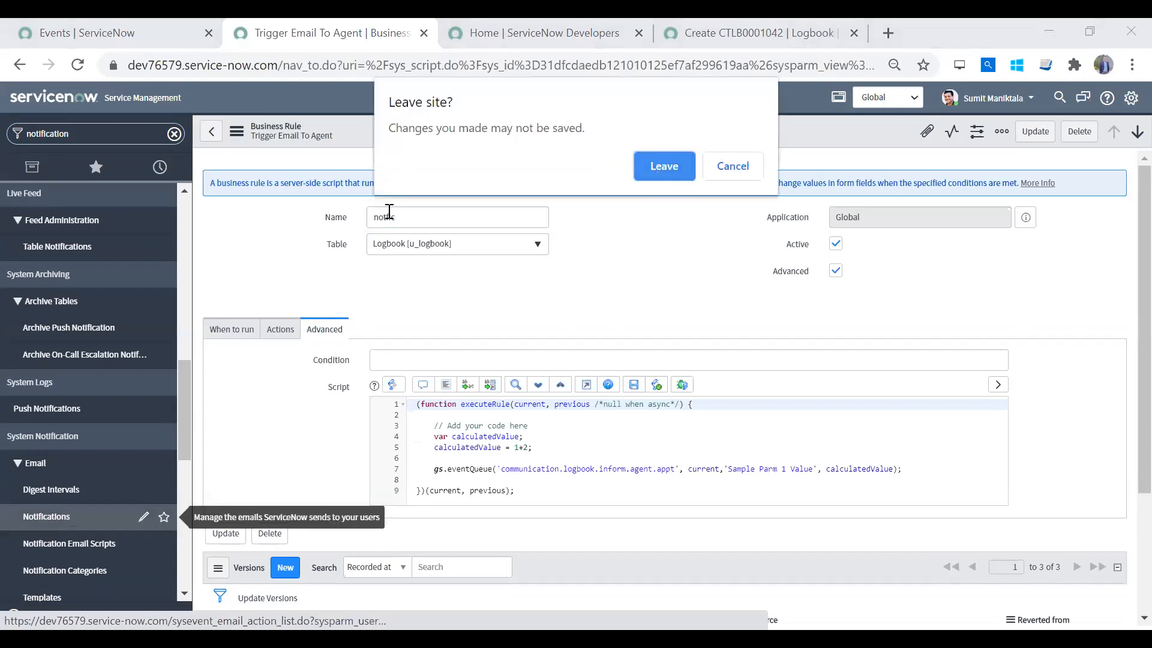
key(Return)
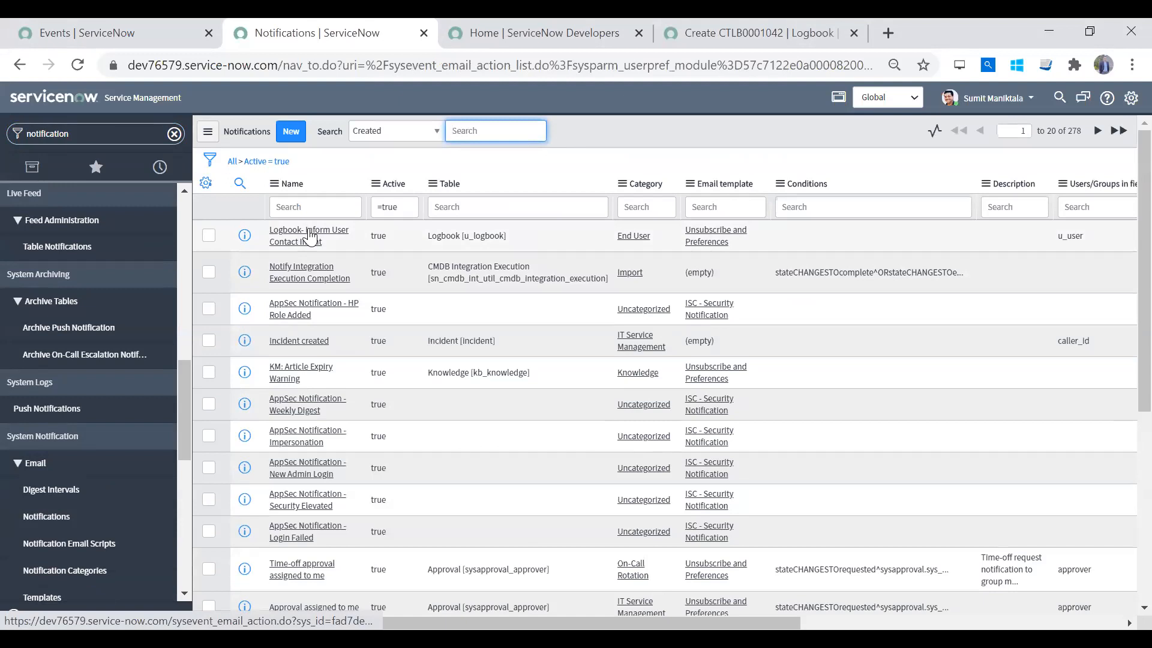
click(309, 236)
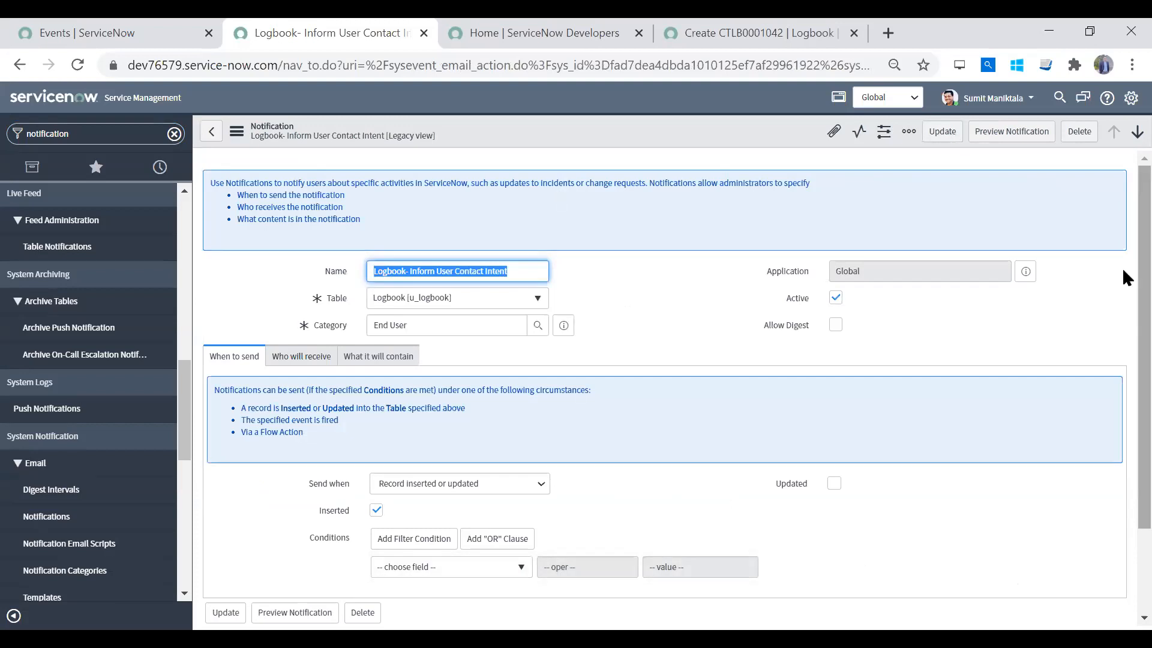
scroll(1123, 433, down, 2)
scroll(1124, 279, up, 2)
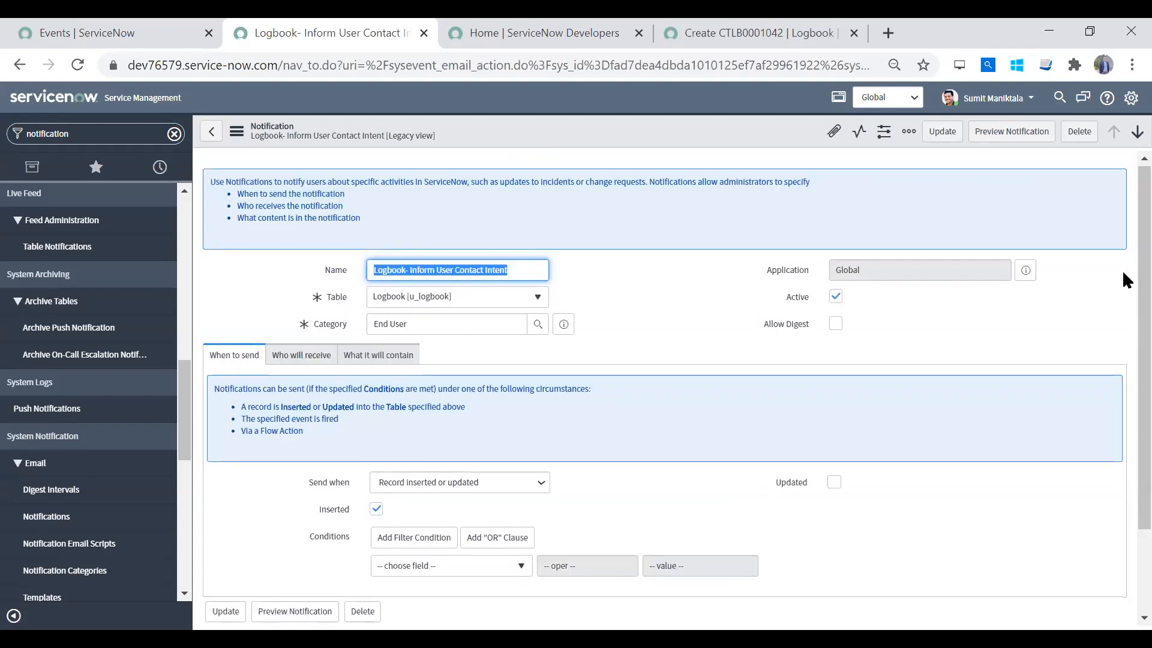
Change the notification's name to Logbook- Inform Agent Reminder and insert it as a new record, staying on its form
right_click(570, 123)
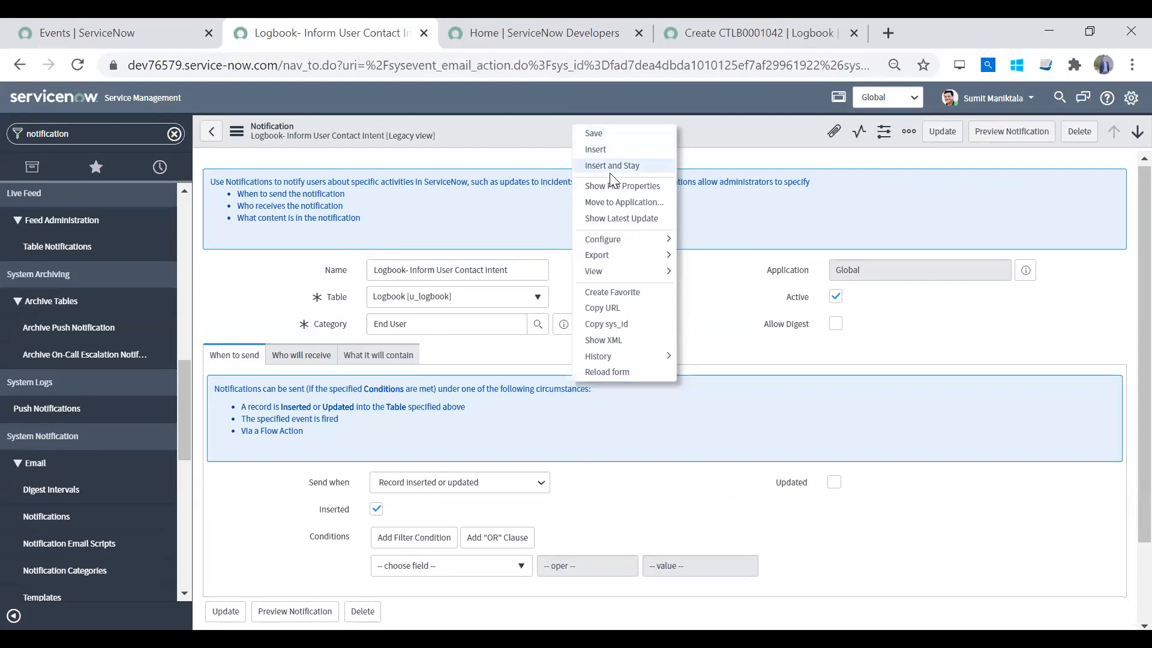
click(449, 271)
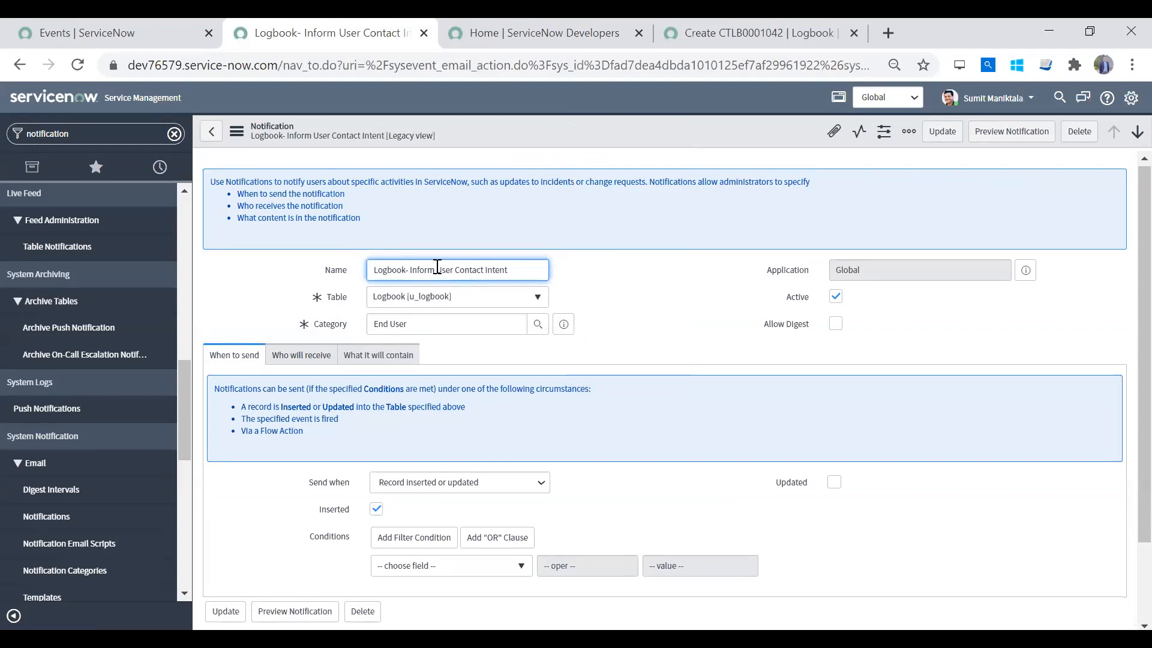
double_click(447, 271)
text(Agent)
text( Rem)
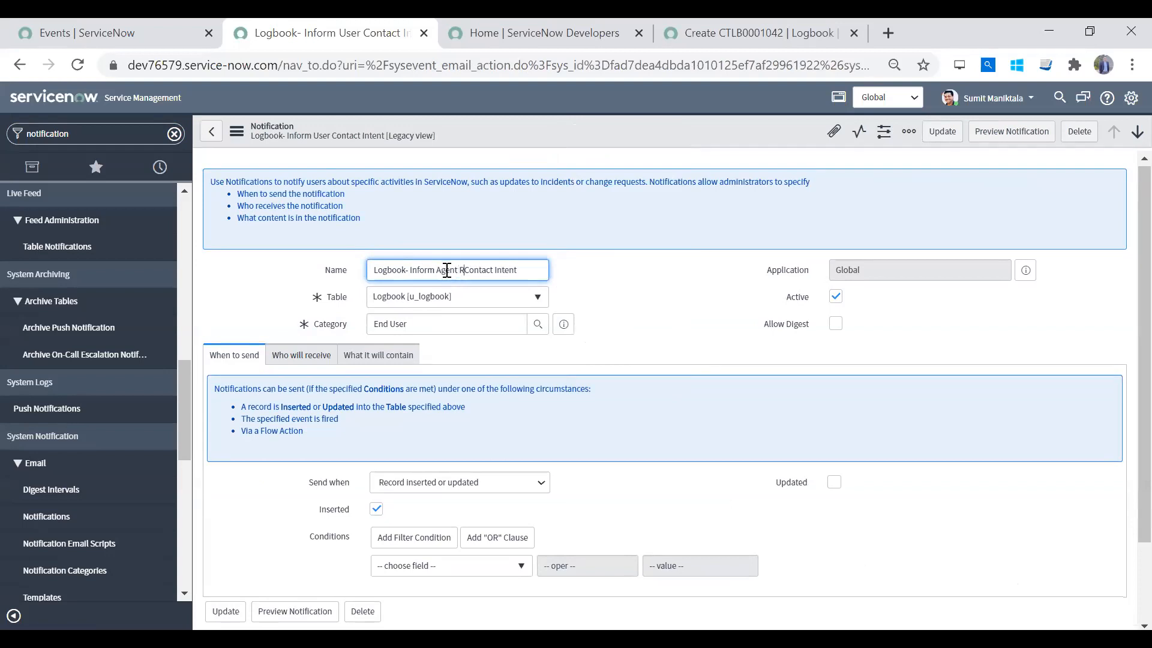
key(ctrl+shift+Right)
key(ctrl+shift+Right)
key(BackSpace)
text(inder)
right_click(561, 130)
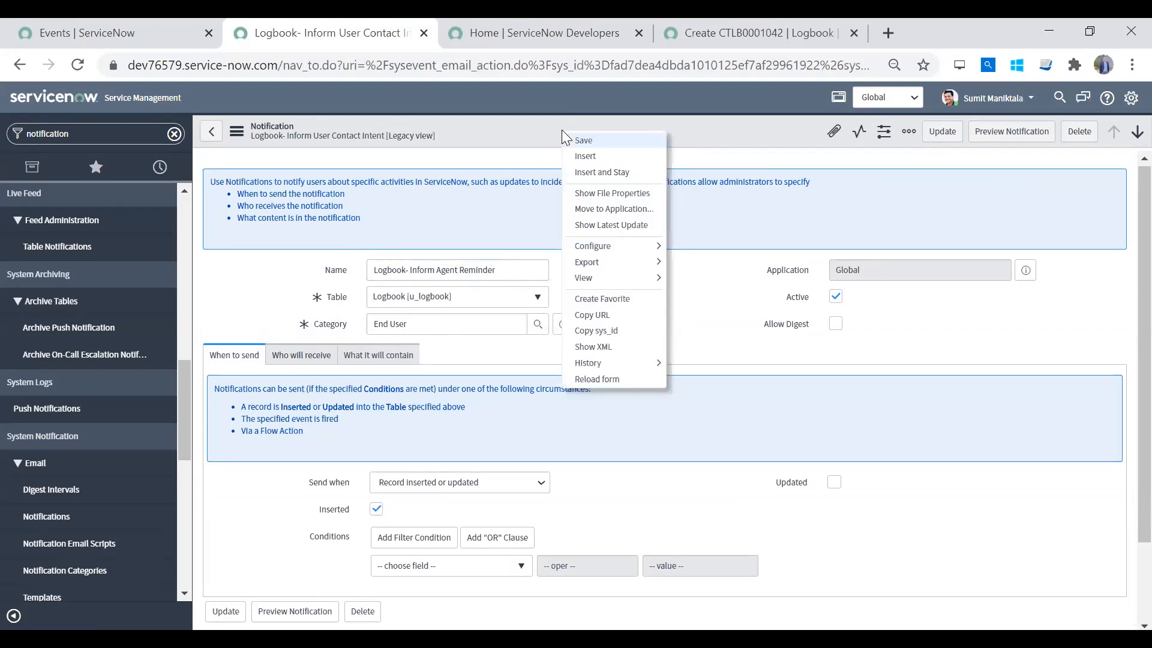
click(591, 168)
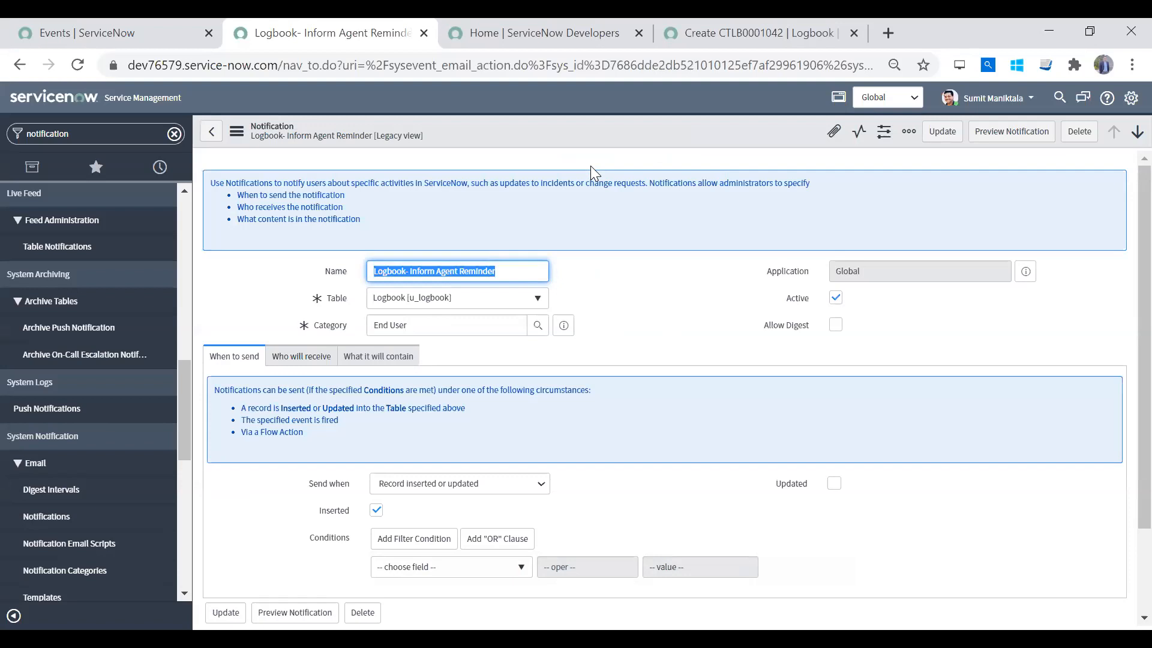
Return to the System Notification email notifications list and reopen the Logbook- Inform Agent Reminder notification from it
click(48, 516)
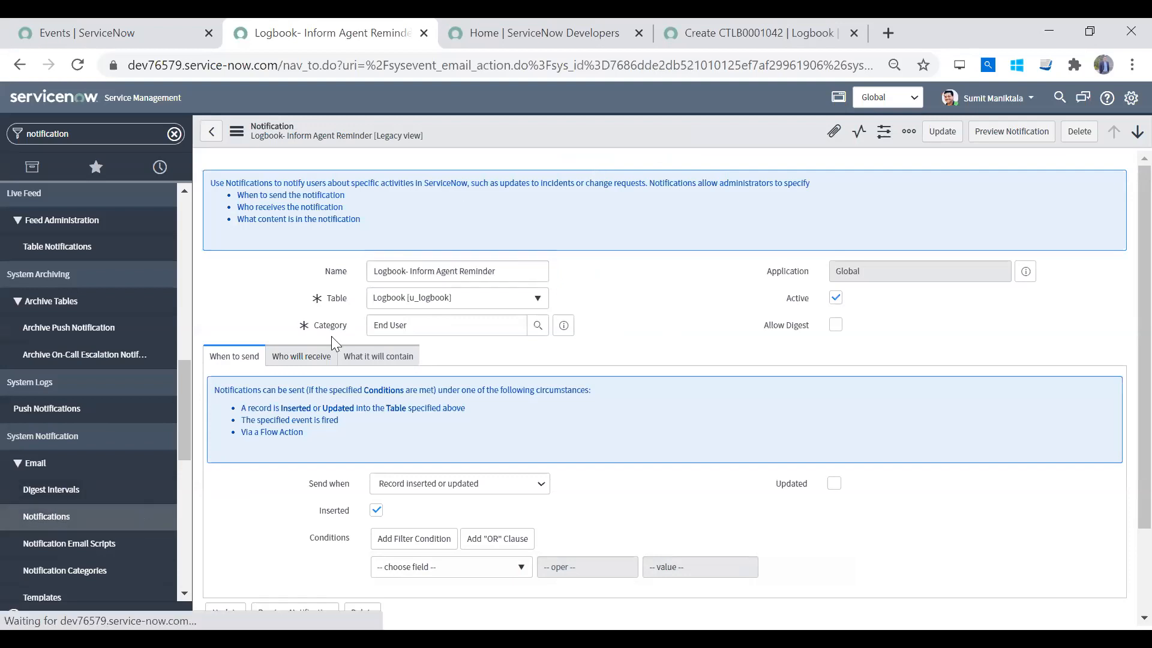
click(345, 266)
click(352, 246)
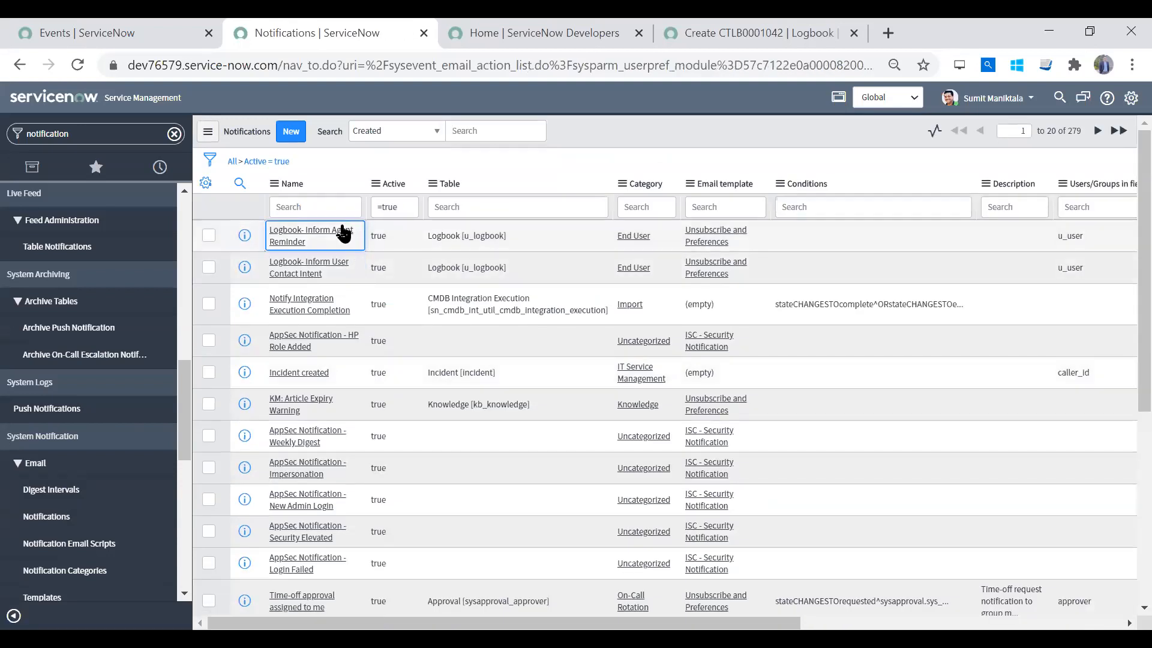
click(339, 239)
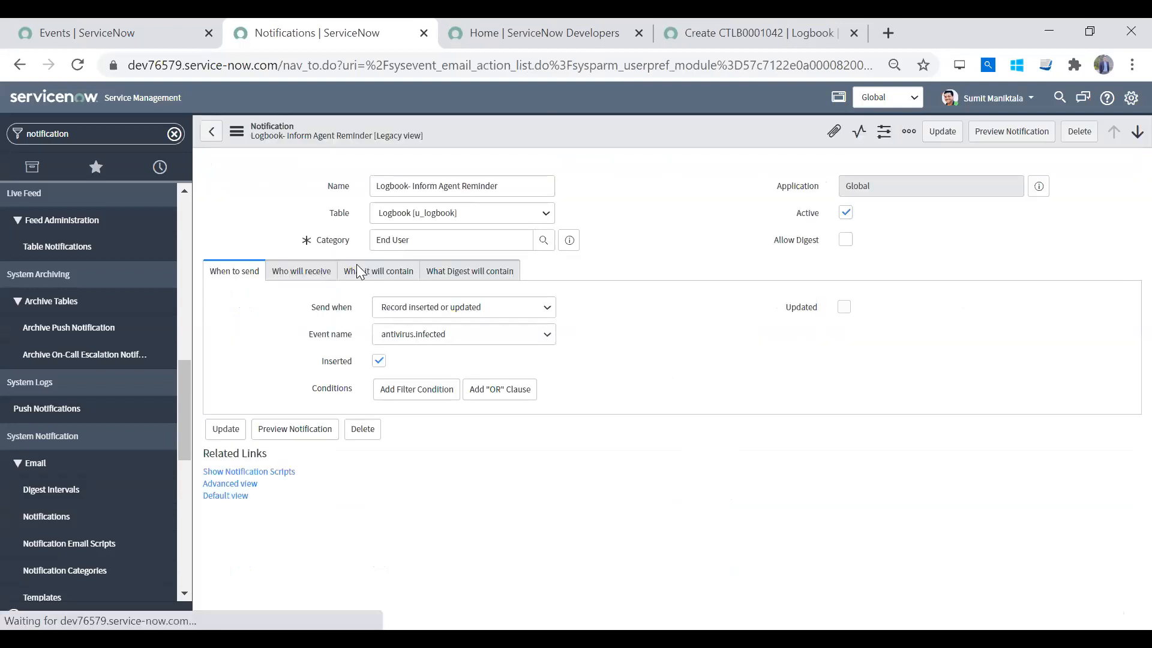
Replace the notification's End User category with IT Service Management, chosen from the category lookup
scroll(1122, 275, down, 2)
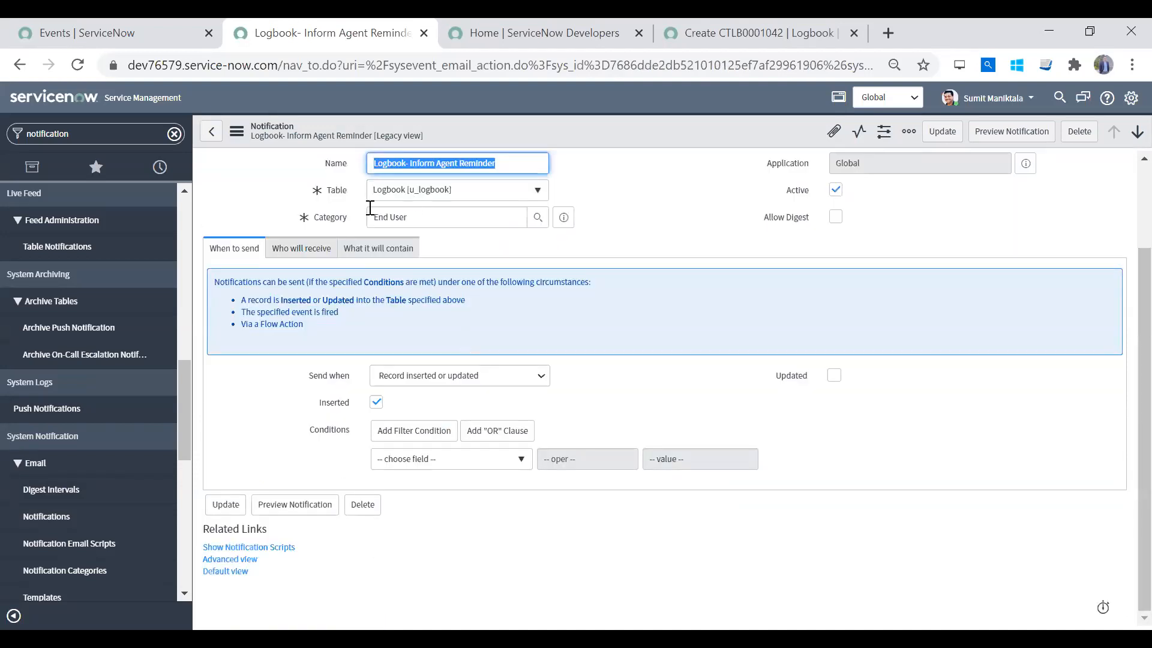
click(321, 214)
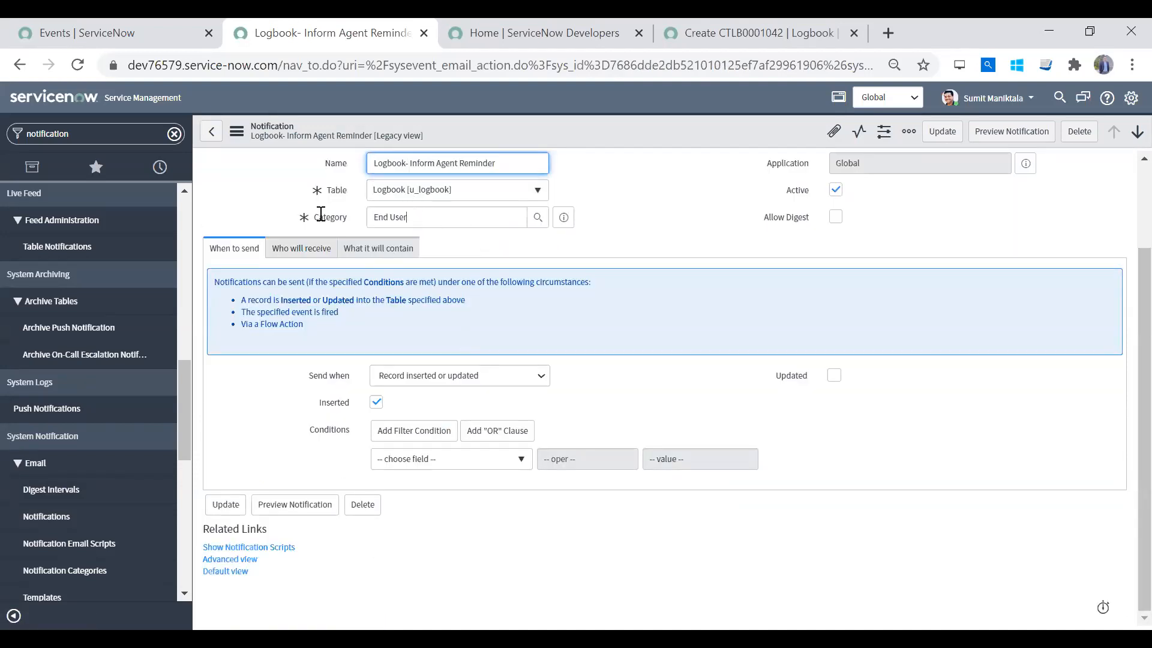
click(321, 214)
key(BackSpace)
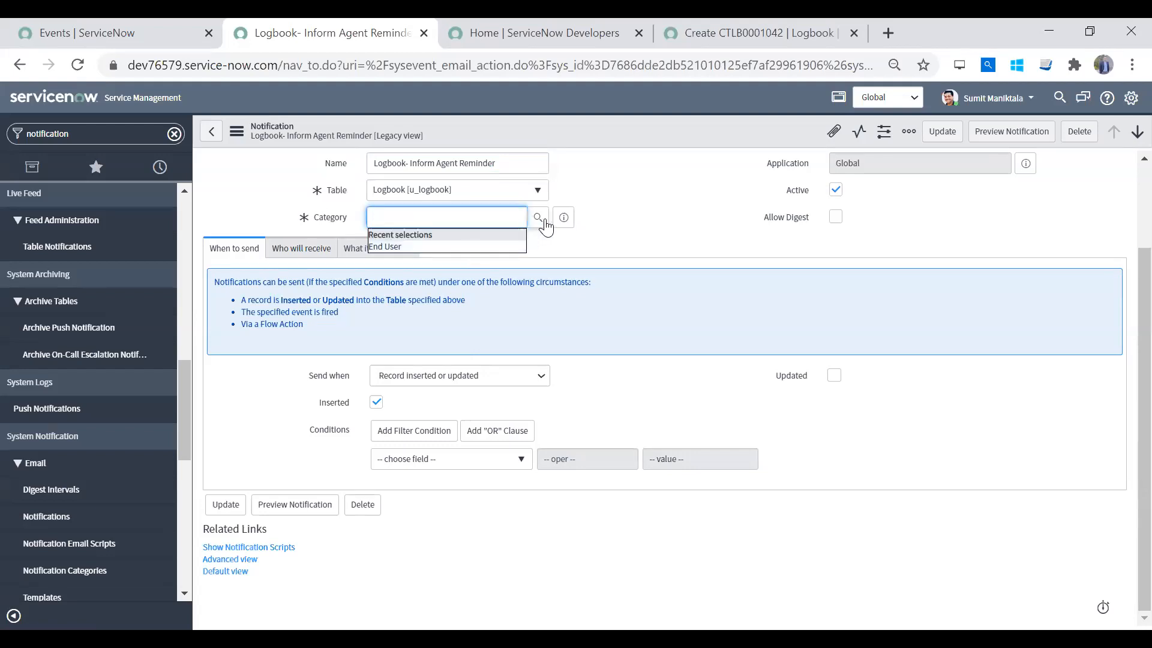
click(533, 233)
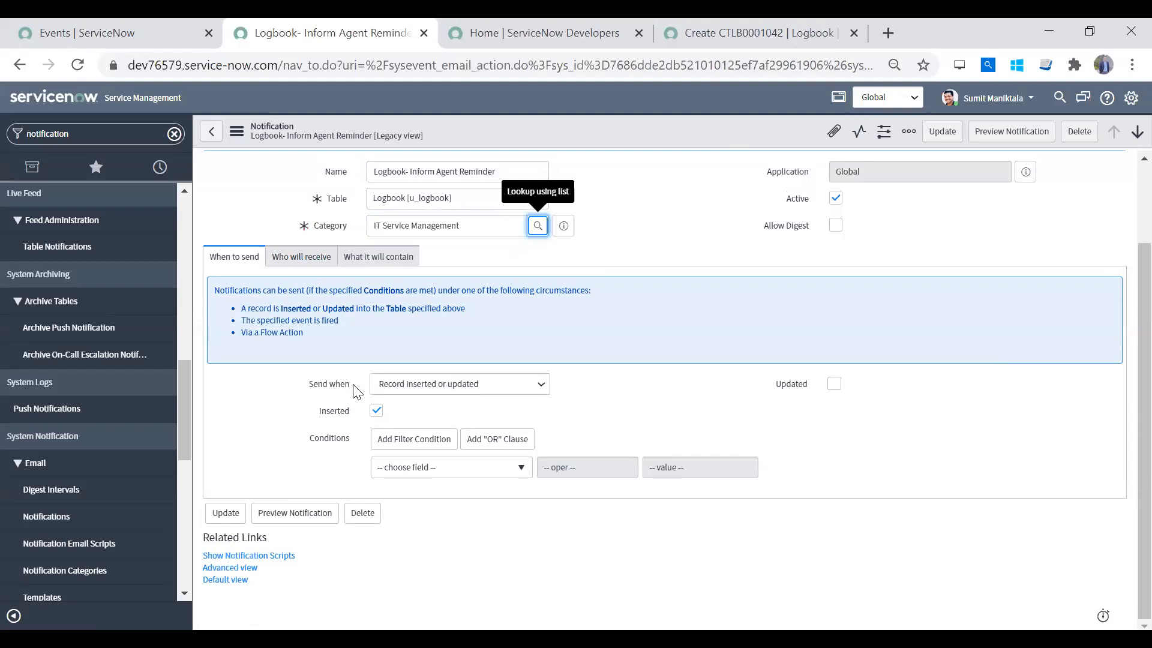
click(471, 230)
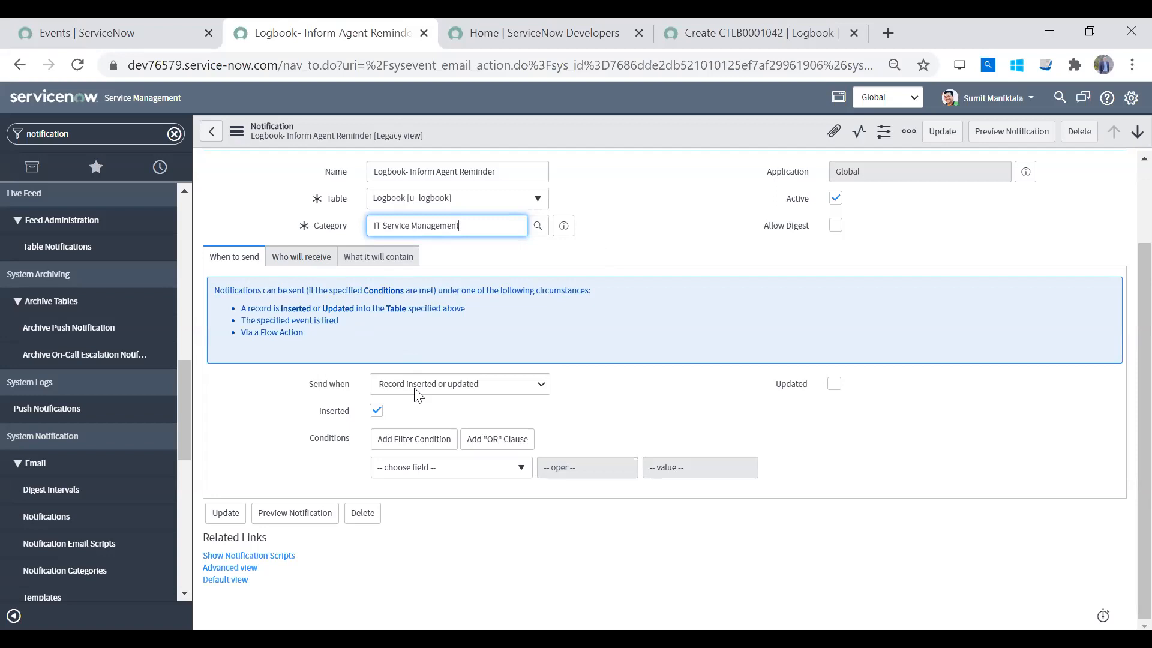
Set the notification to send when an event is fired, using the event communication.logbook.inform.agent.appt
click(376, 411)
click(431, 386)
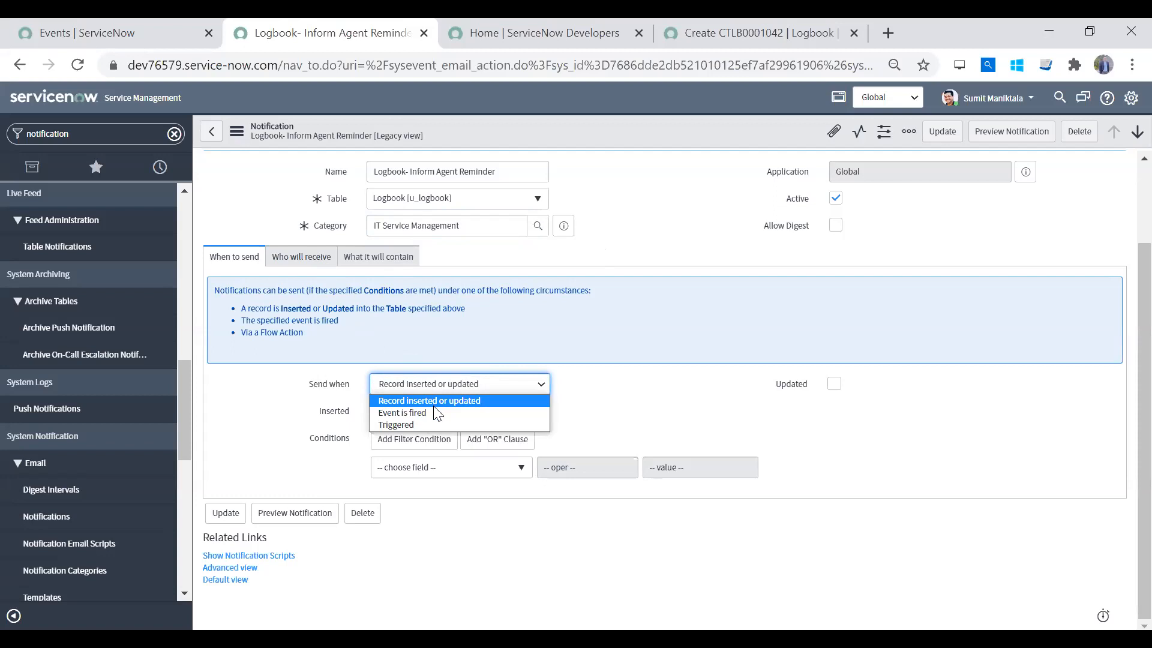
click(439, 383)
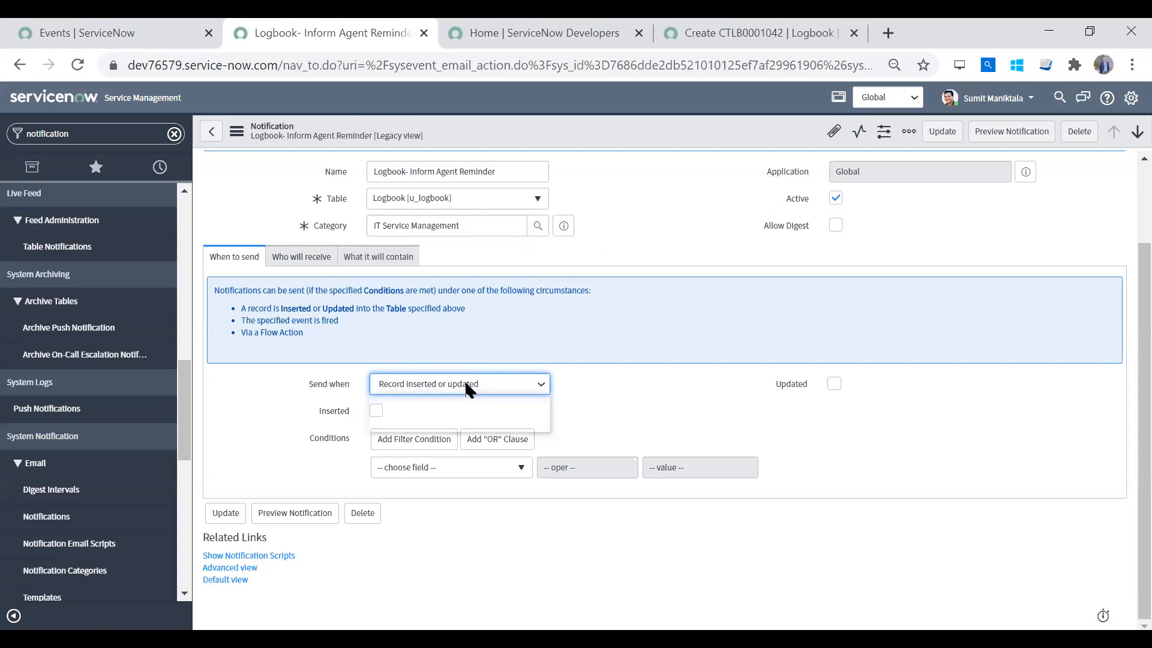
click(468, 388)
click(446, 411)
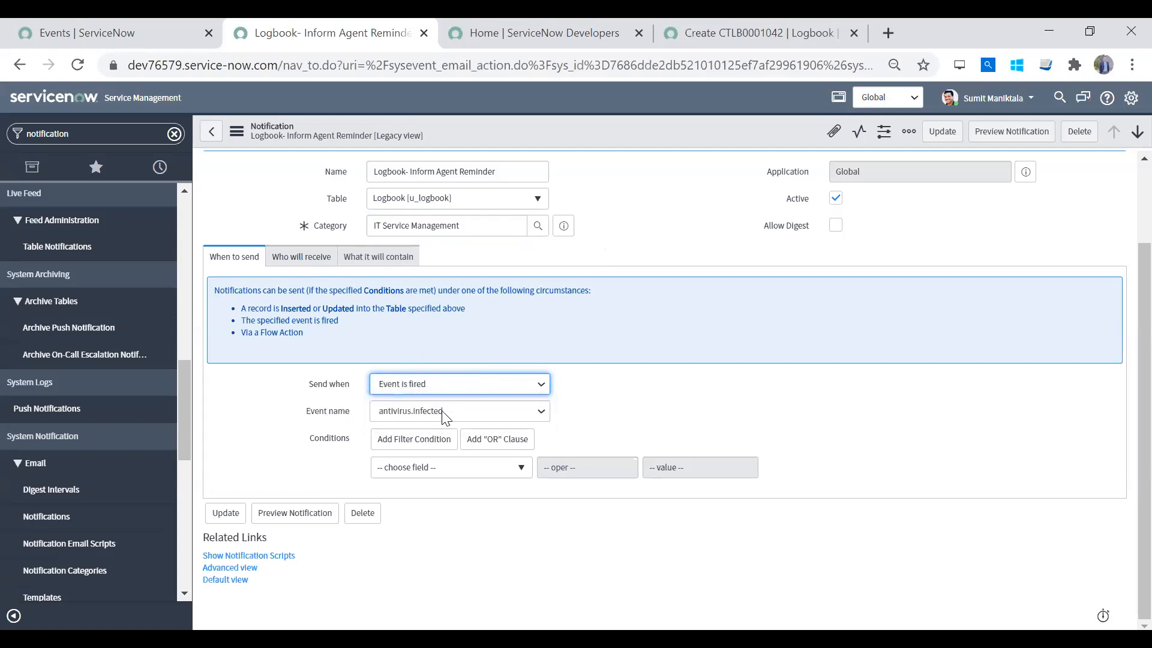
click(468, 417)
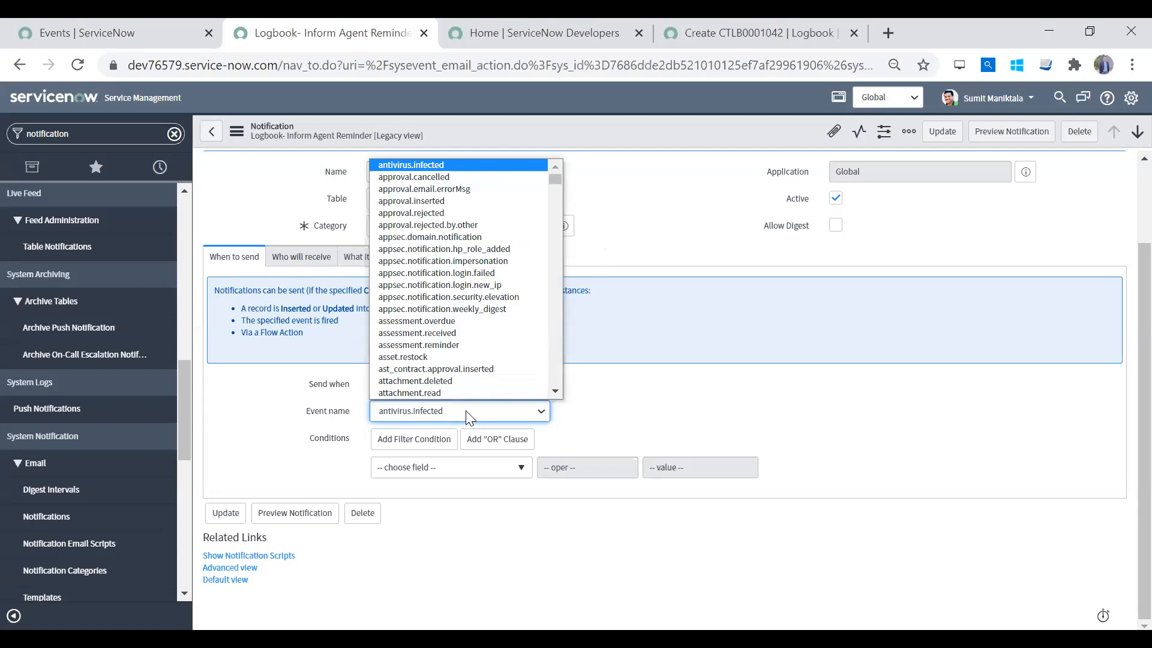
text(communicate.fix)
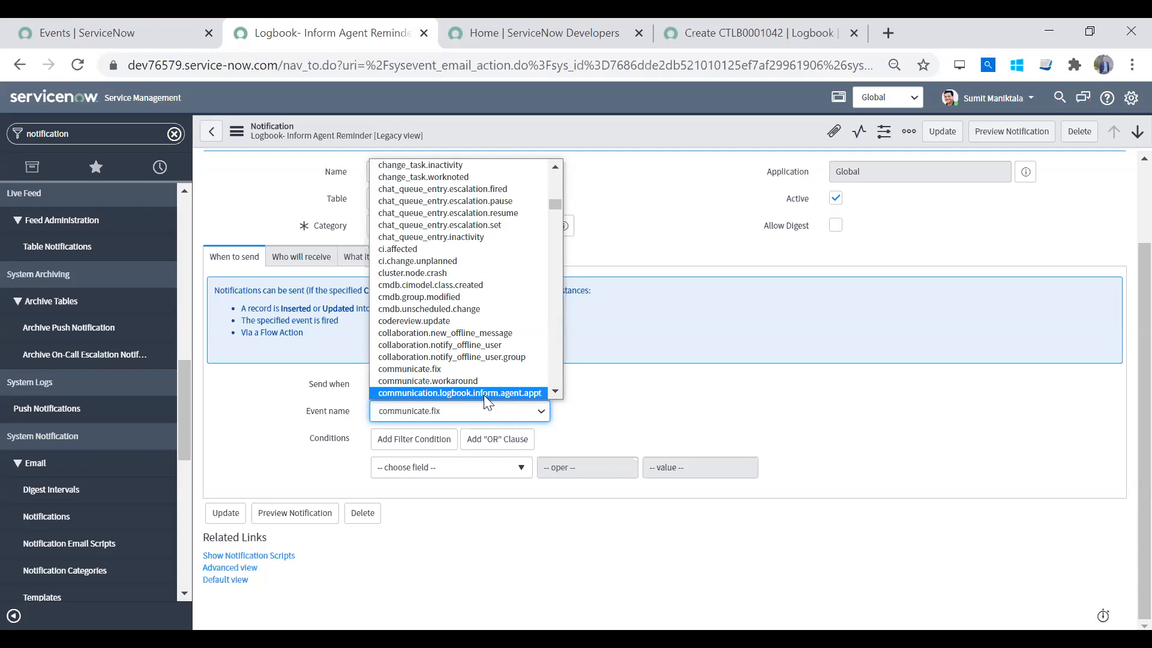
click(484, 393)
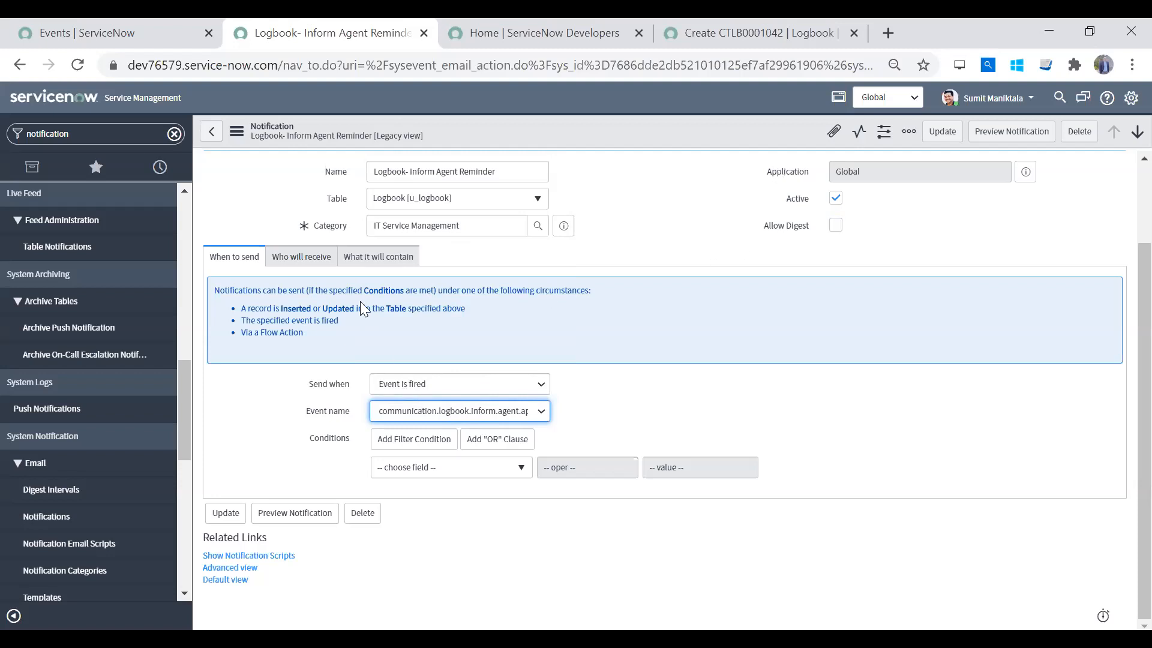
Replace User with Agent to be notified as the recipient under Users/Groups in fields
click(300, 258)
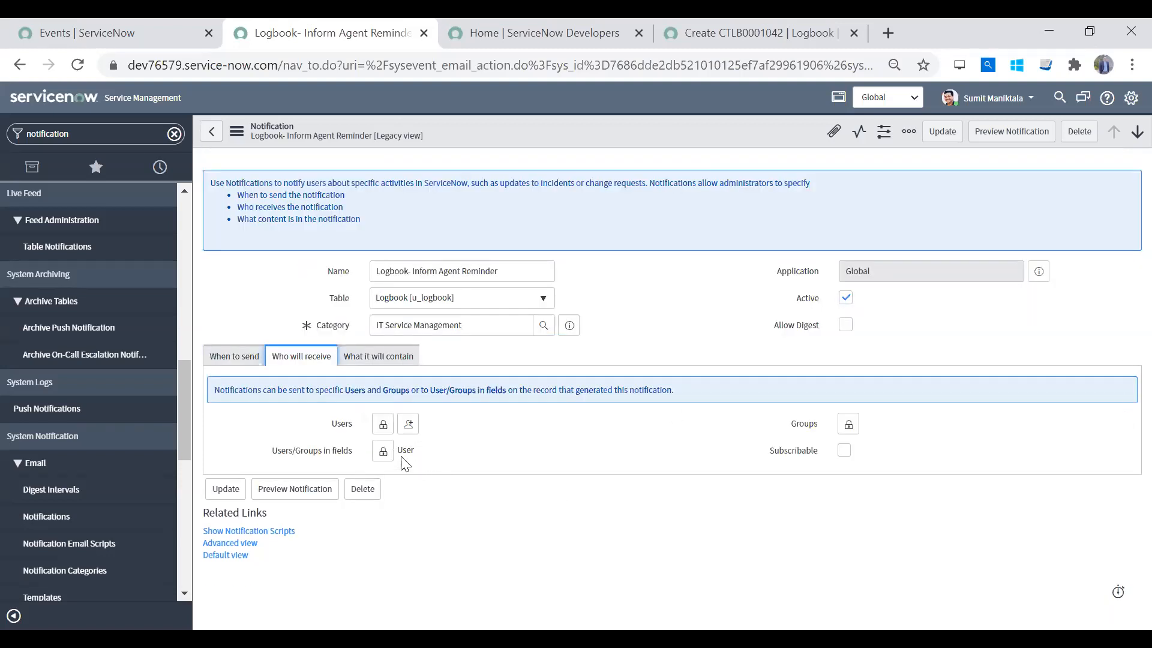
click(382, 452)
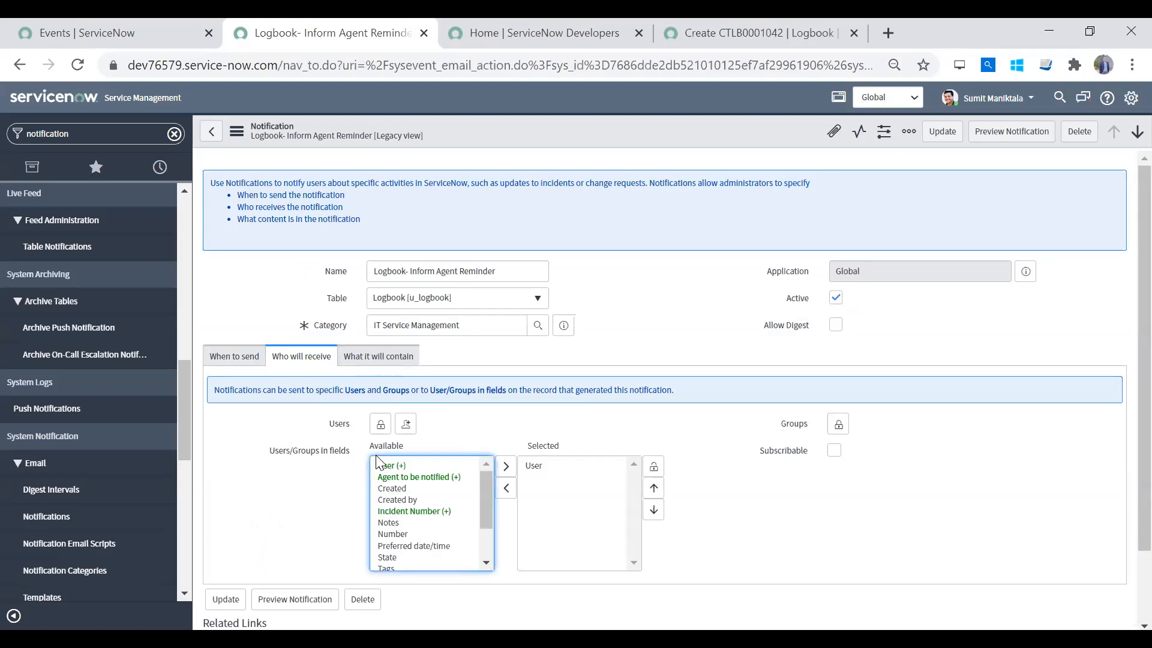
click(545, 469)
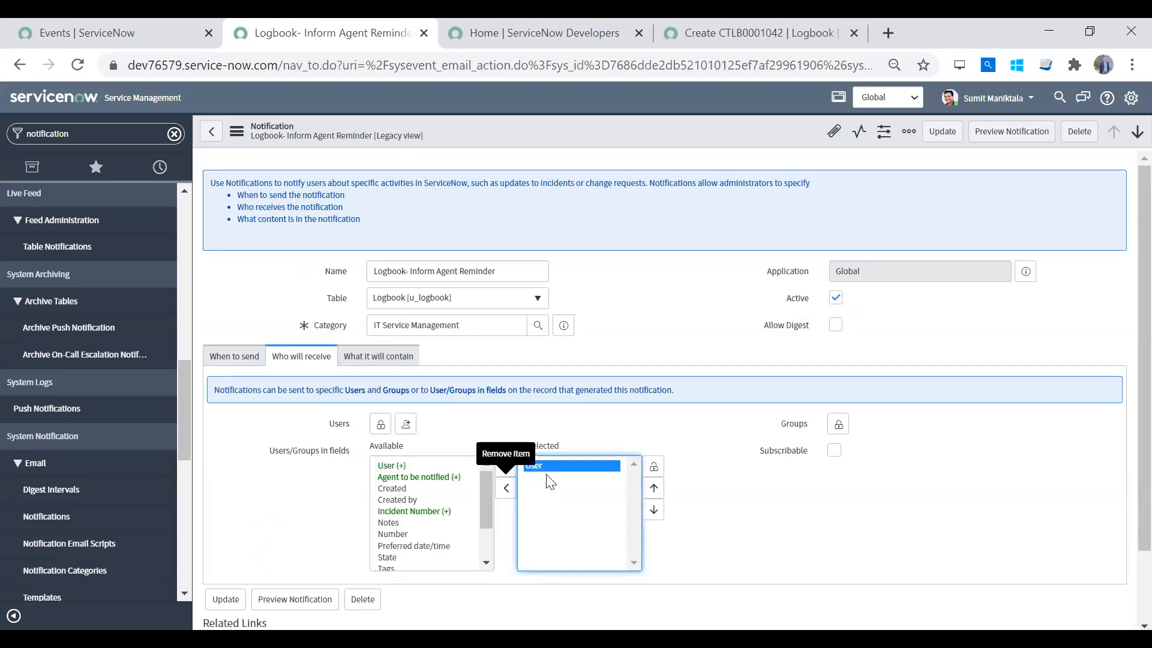
click(506, 490)
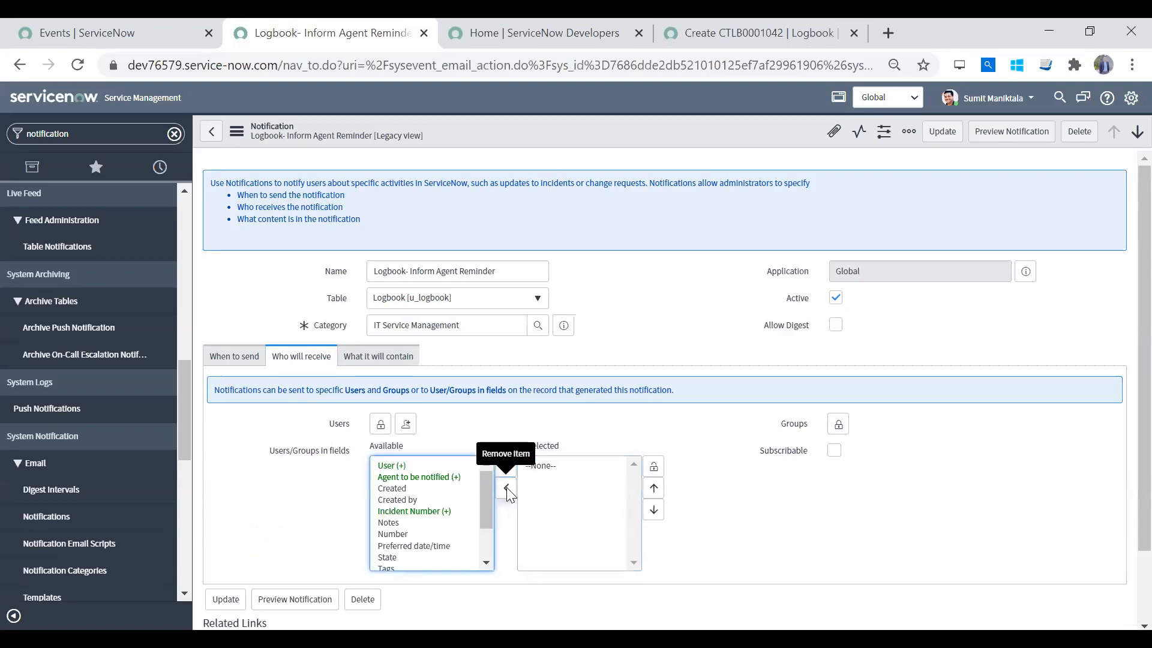
click(422, 477)
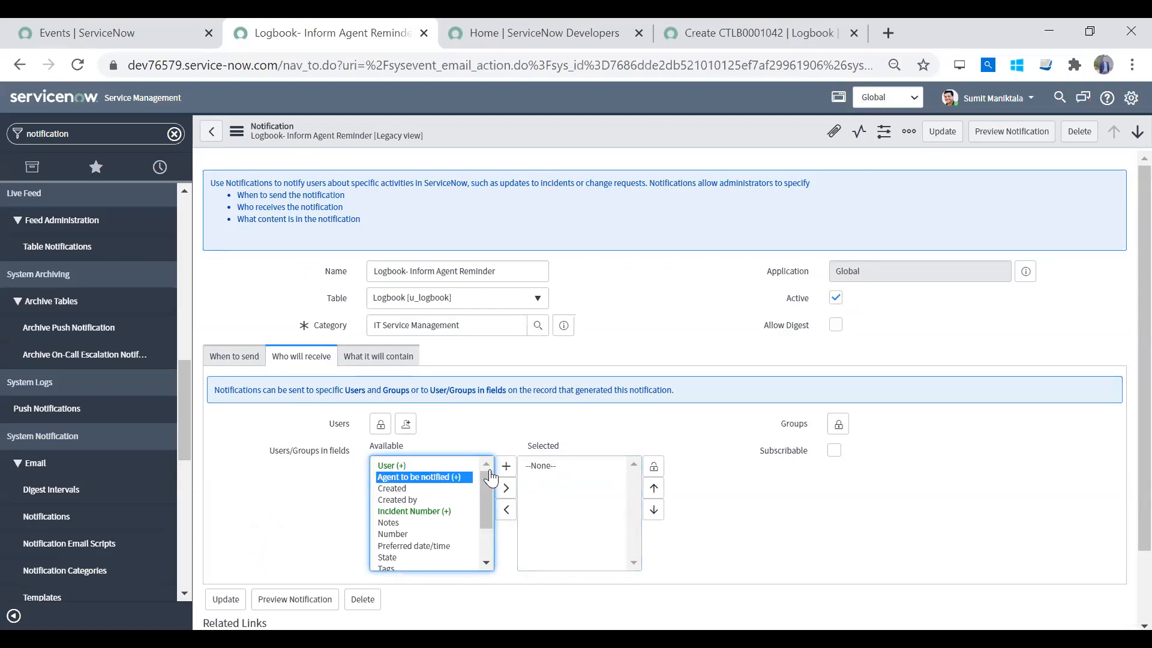
click(507, 493)
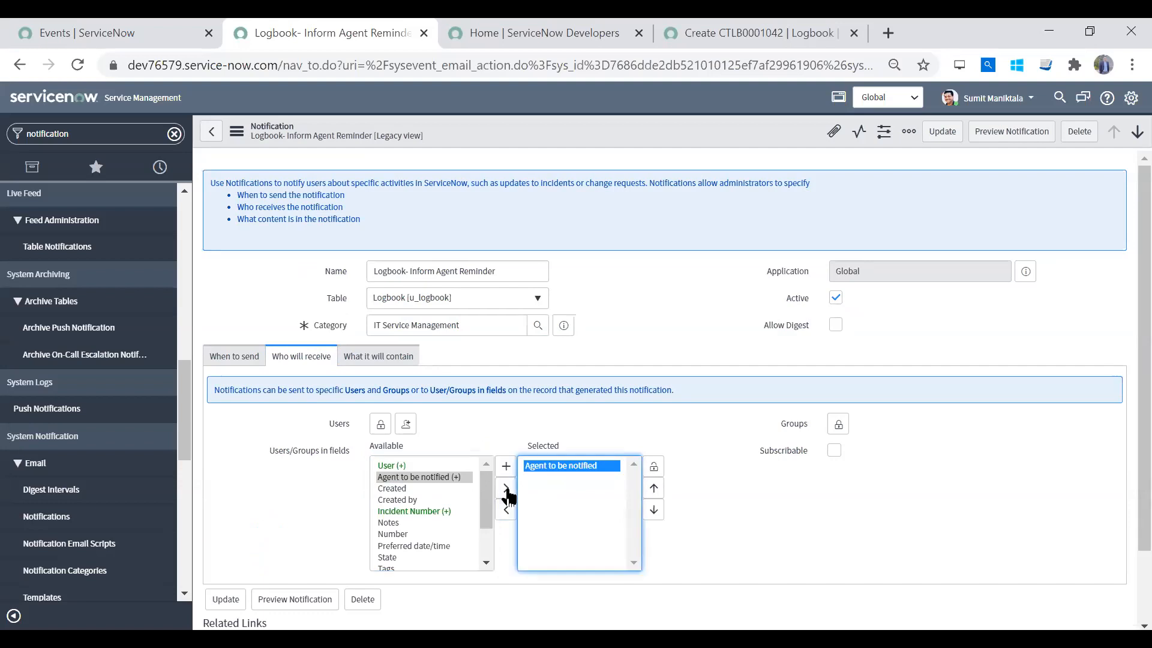
click(653, 466)
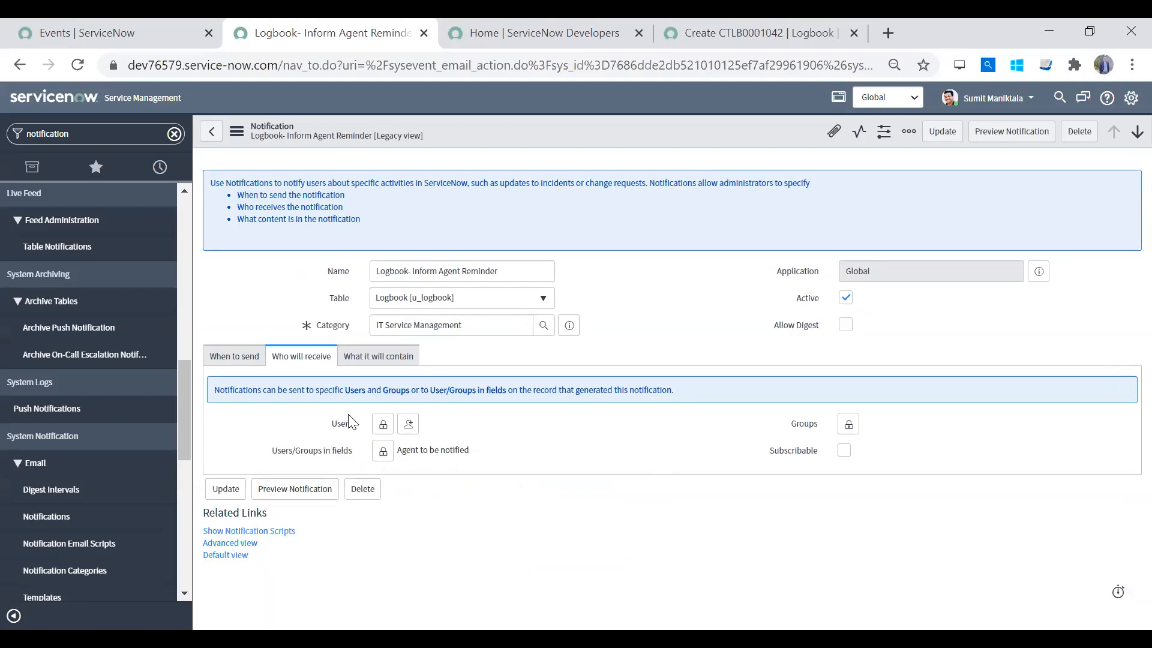
Change the notification's subject to "Time to contact customer - ${u_incident_number}"
click(376, 356)
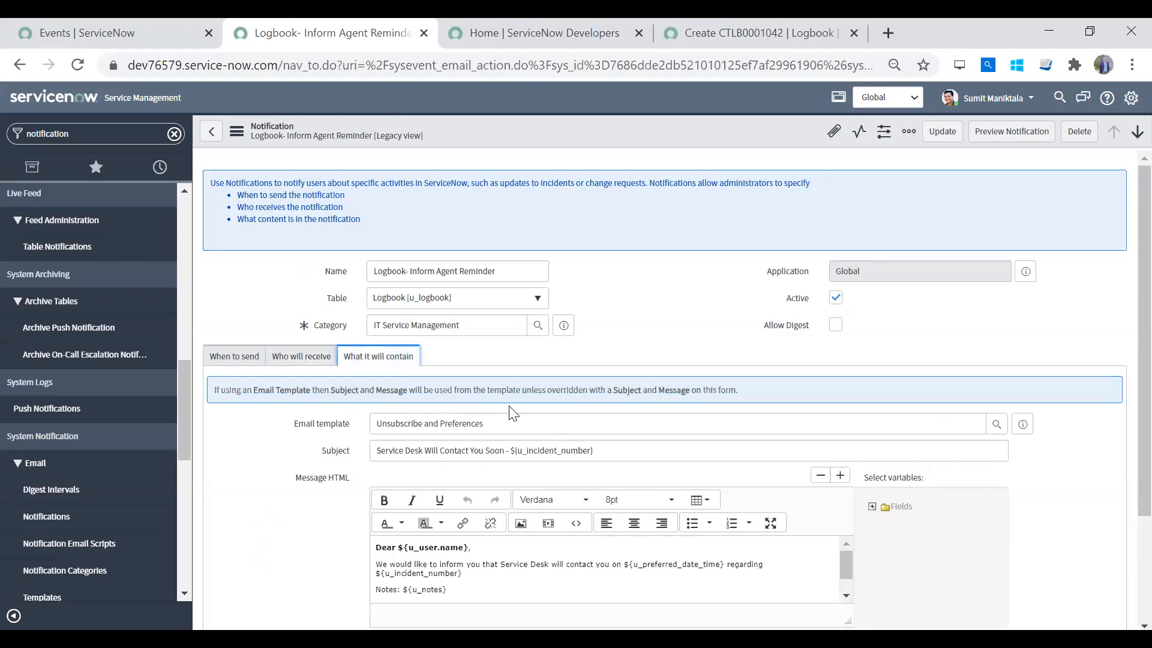
scroll(1122, 356, down, 2)
click(411, 349)
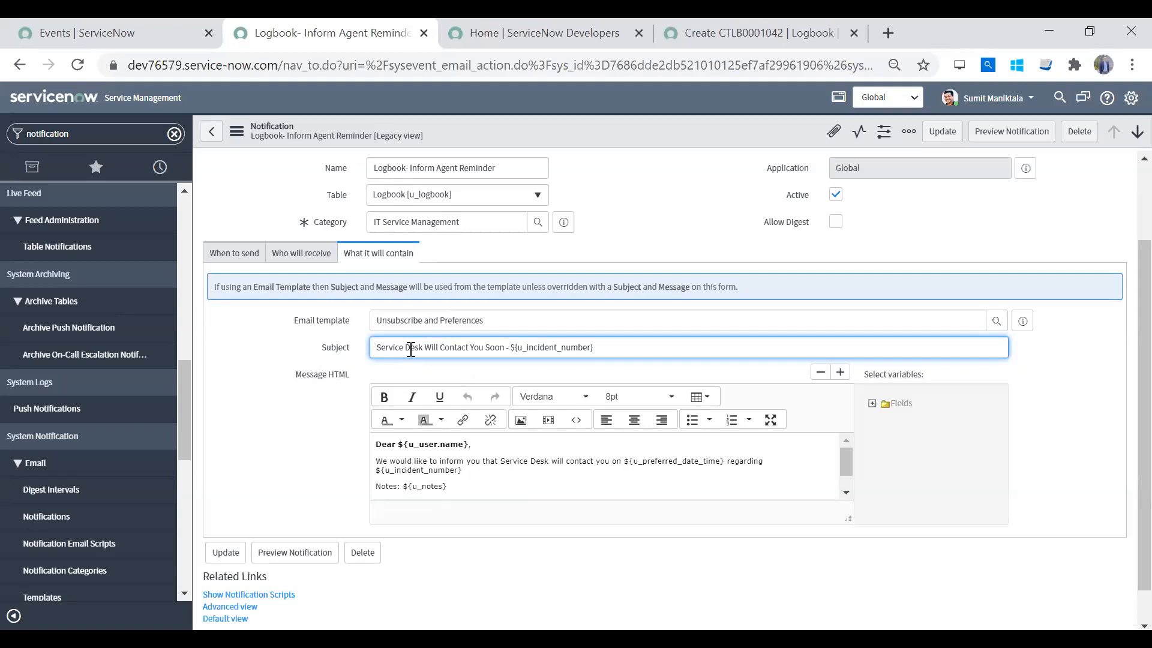
text(Tiime)
key(shift+Home)
key(BackSpace)
text(Time to contact customer)
key(ctrl+shift+Right)
key(ctrl+shift+Right)
key(ctrl+shift+Right)
key(ctrl+shift+Right)
key(ctrl+shift+Right)
key(ctrl+shift+Right)
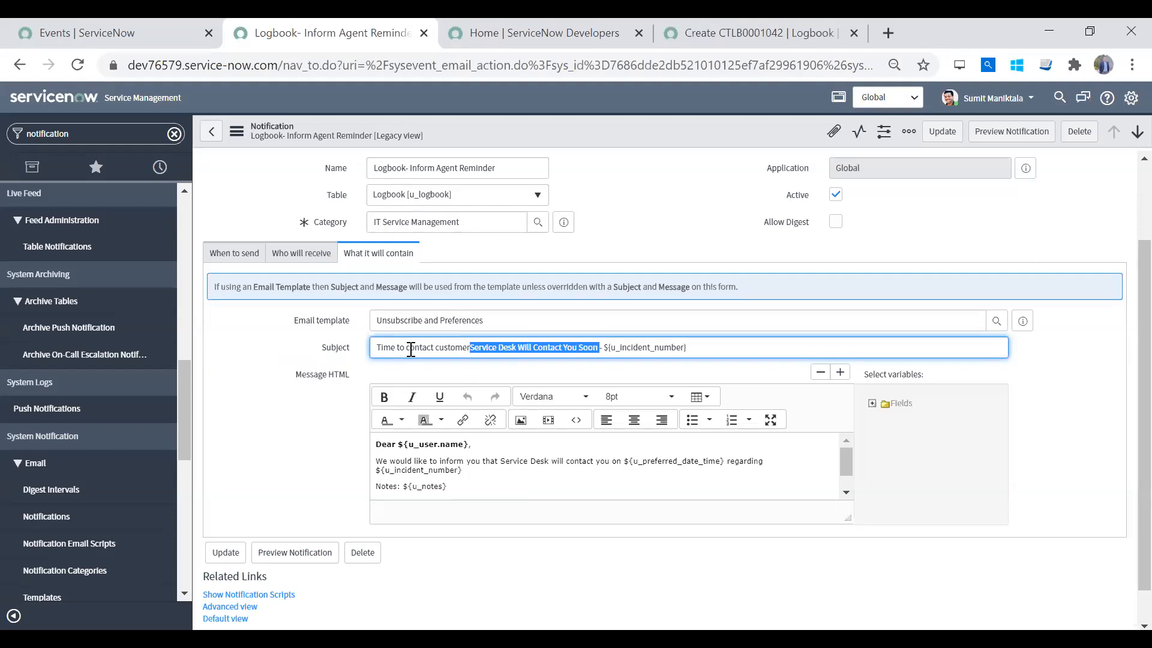
key(BackSpace)
Enlarge the message editor and insert the Name variable of Agent to be notified at the end of the greeting line
click(492, 455)
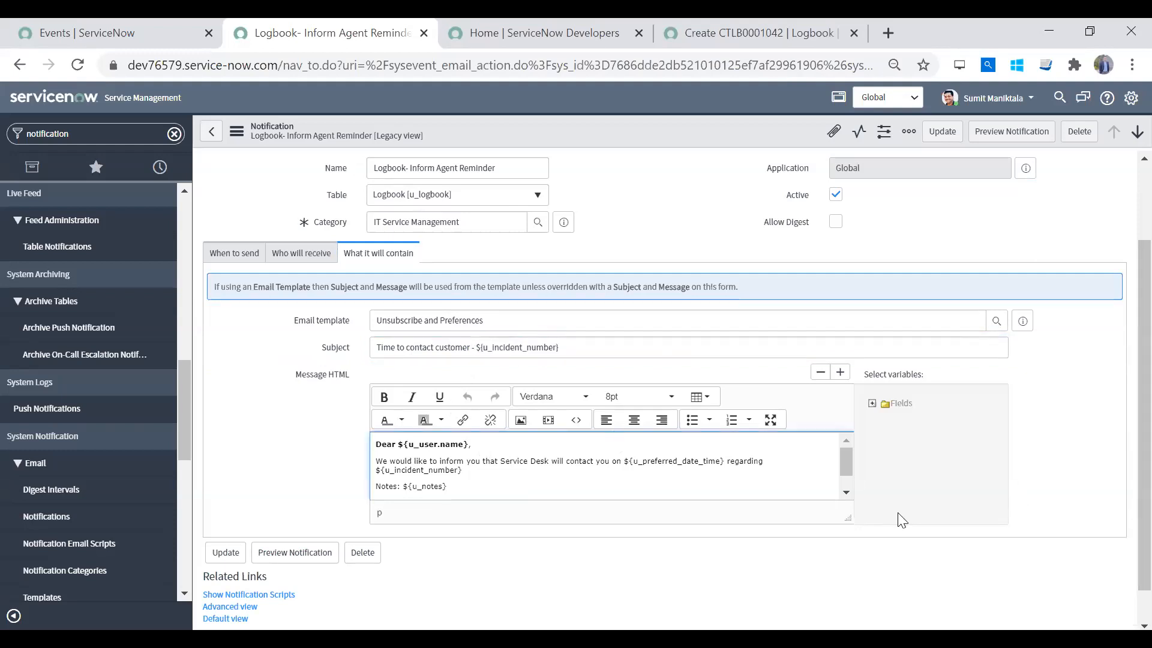
drag(853, 519, 852, 581)
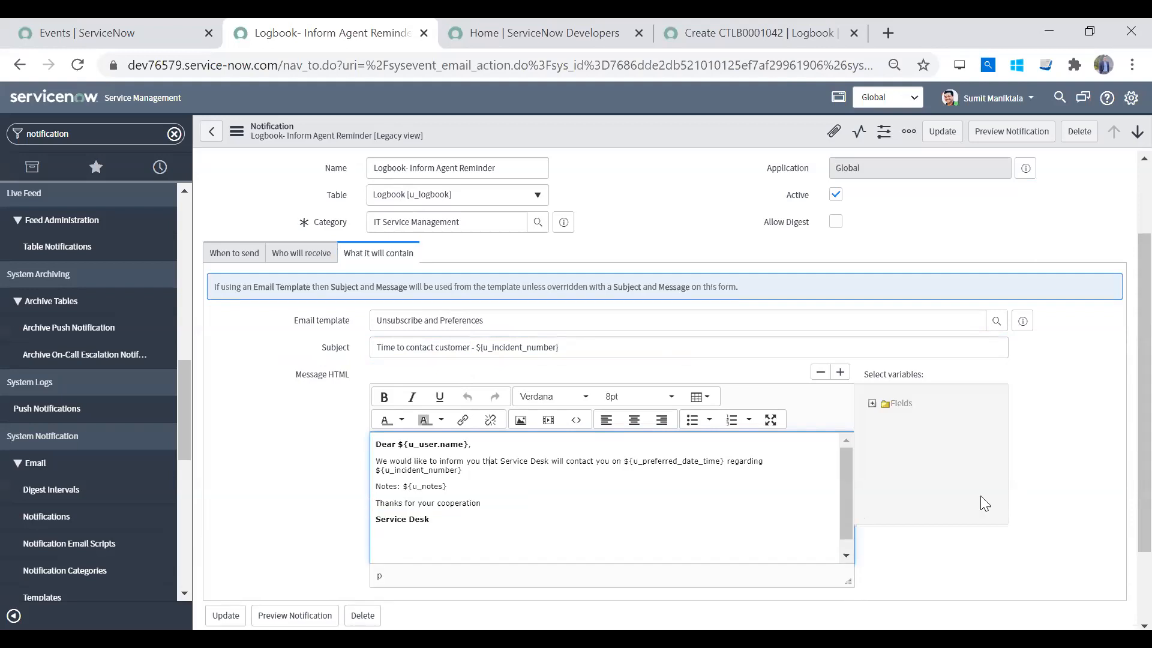
scroll(1122, 420, down, 2)
click(475, 342)
key(BackSpace)
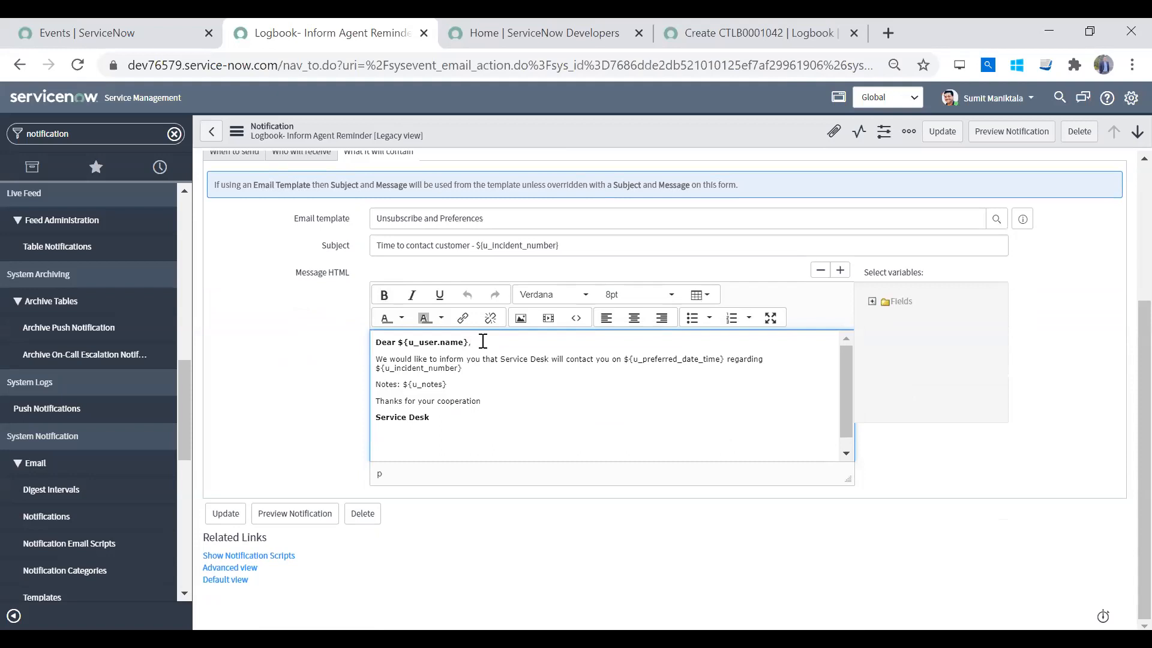
text(,)
click(872, 301)
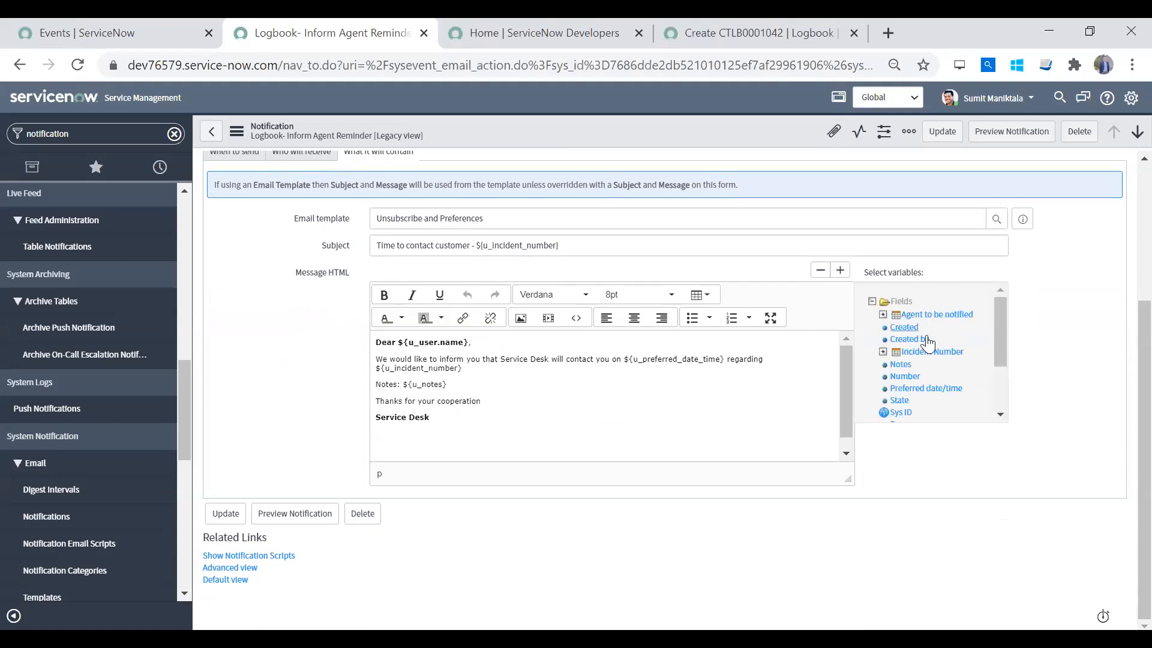
click(882, 314)
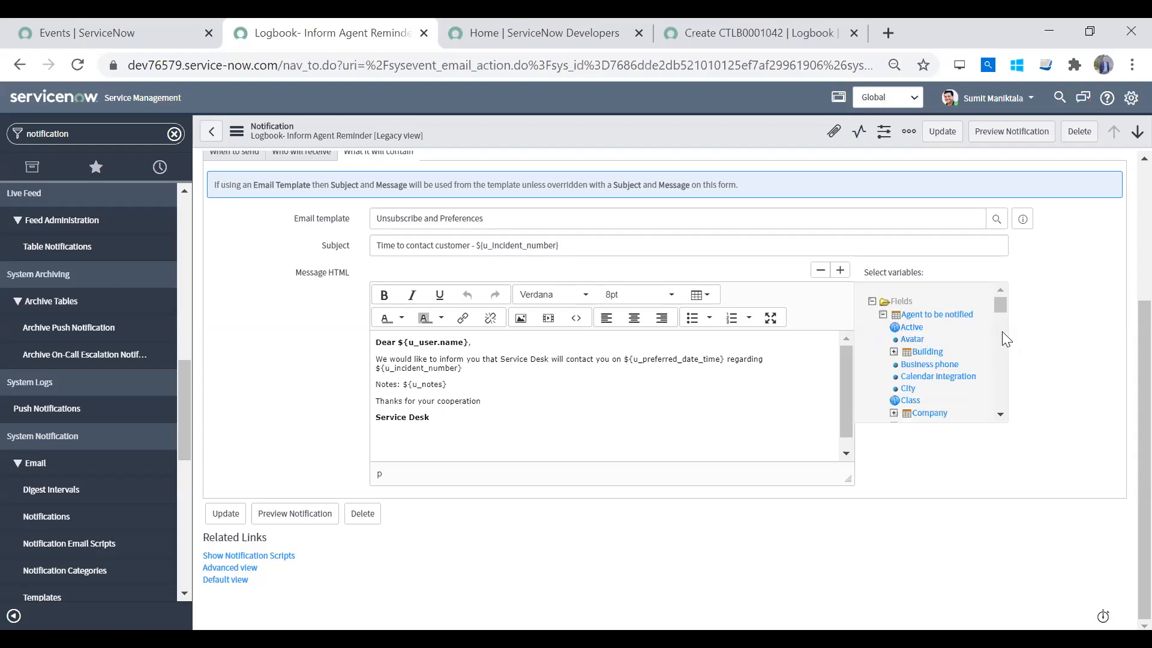
scroll(1001, 330, down, 2)
scroll(998, 353, down, 2)
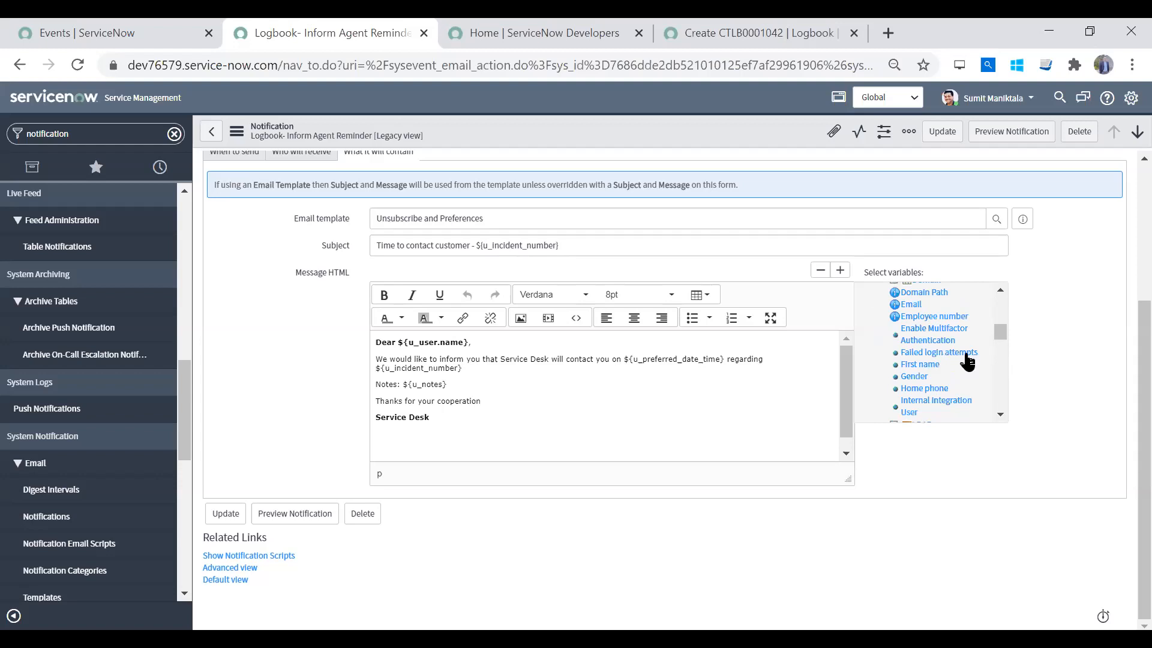
drag(996, 333, 994, 358)
click(910, 335)
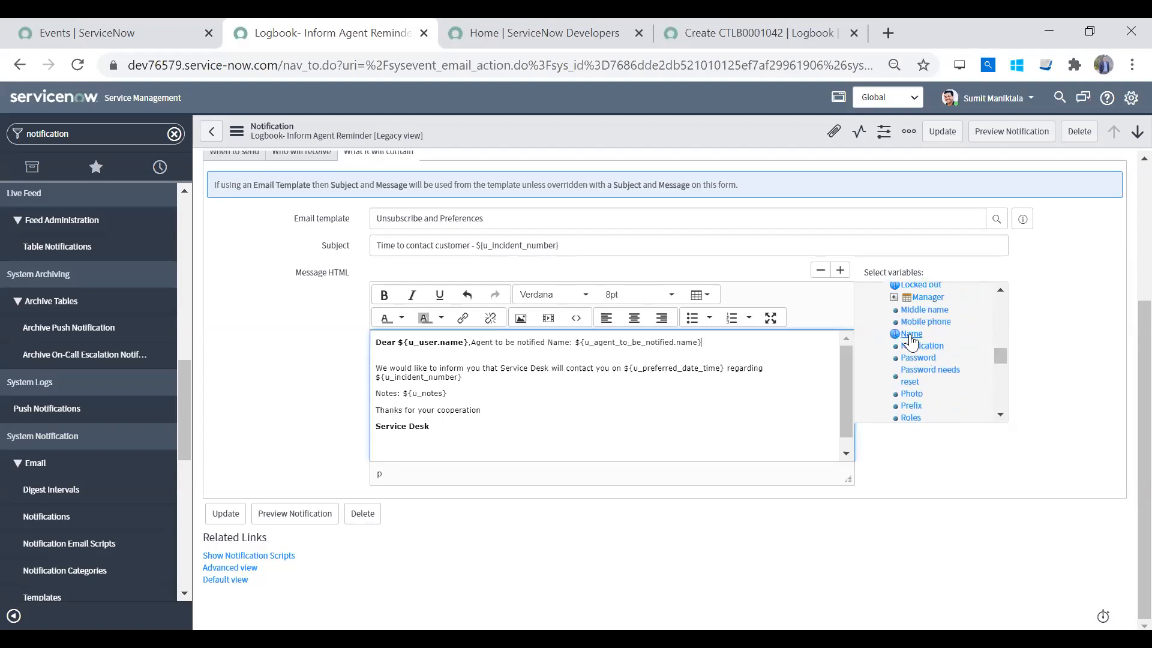
Move the ${u_agent_to_be_notified.name} variable into the bold greeting in place of ${u_user.name}
click(589, 346)
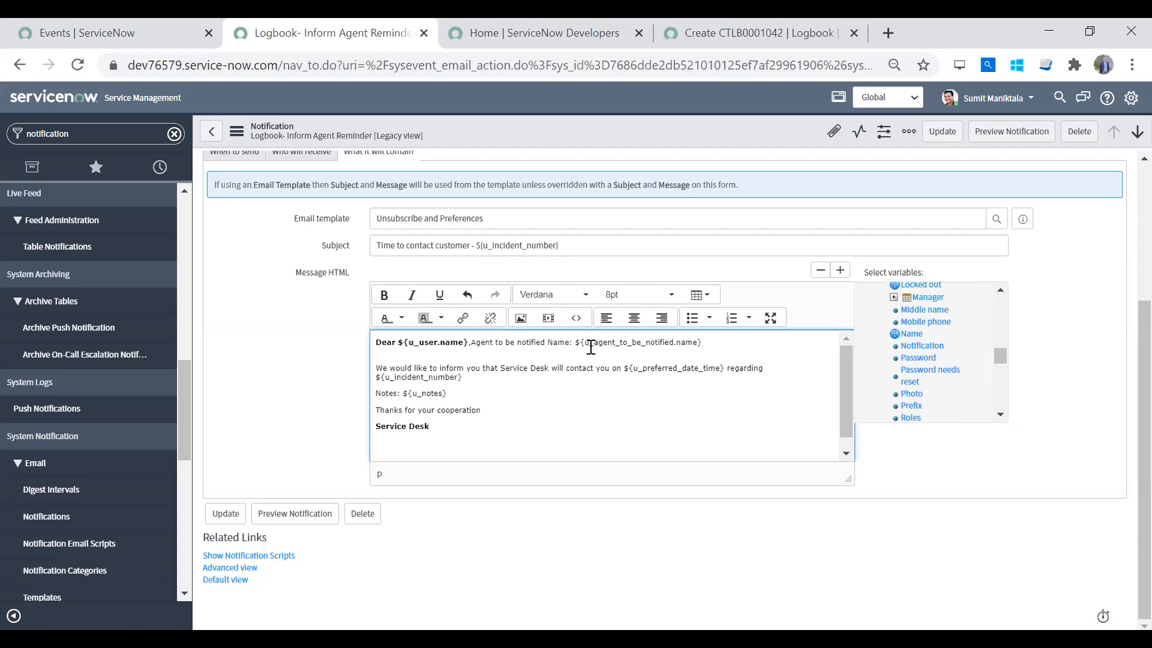
double_click(700, 346)
click(700, 346)
key(ctrl+shift+Left)
key(shift+Left)
key(shift+Left)
key(shift+Left)
key(shift+Right)
key(shift+Right)
key(ctrl+c)
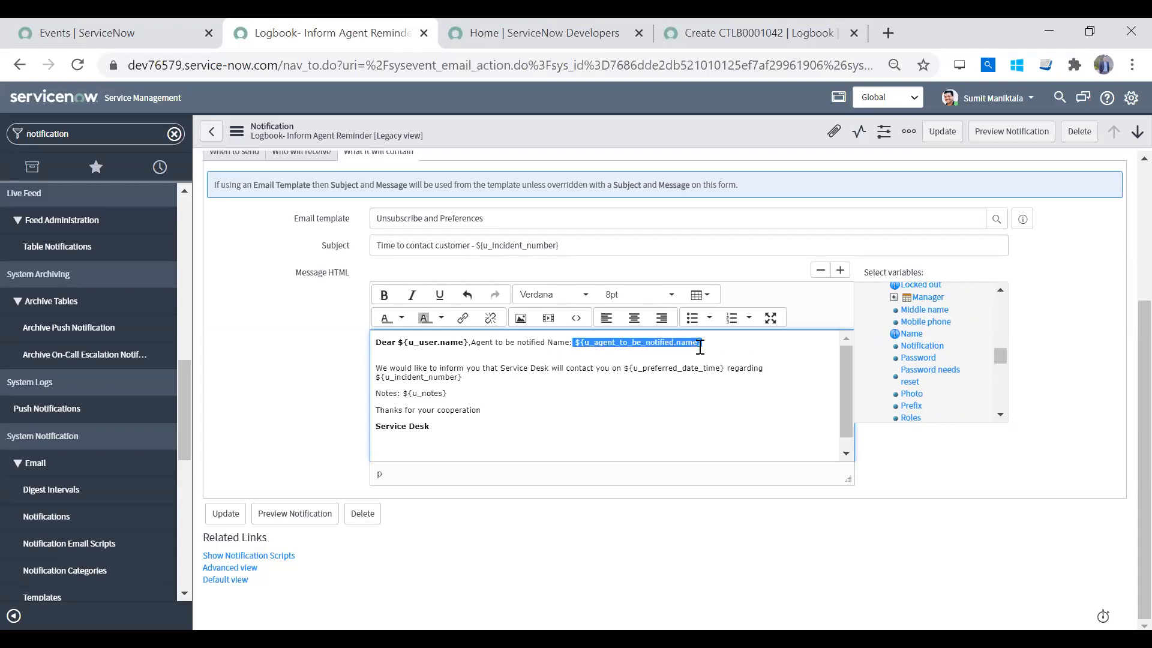
key(BackSpace)
click(470, 343)
key(shift+Left)
key(shift+Left)
key(shift+Left)
key(shift+Left)
key(shift+Left)
key(shift+Left)
key(shift+Left)
key(shift+Left)
key(shift+Left)
key(shift+Left)
key(shift+Left)
key(shift+Left)
key(shift+Left)
key(shift+Left)
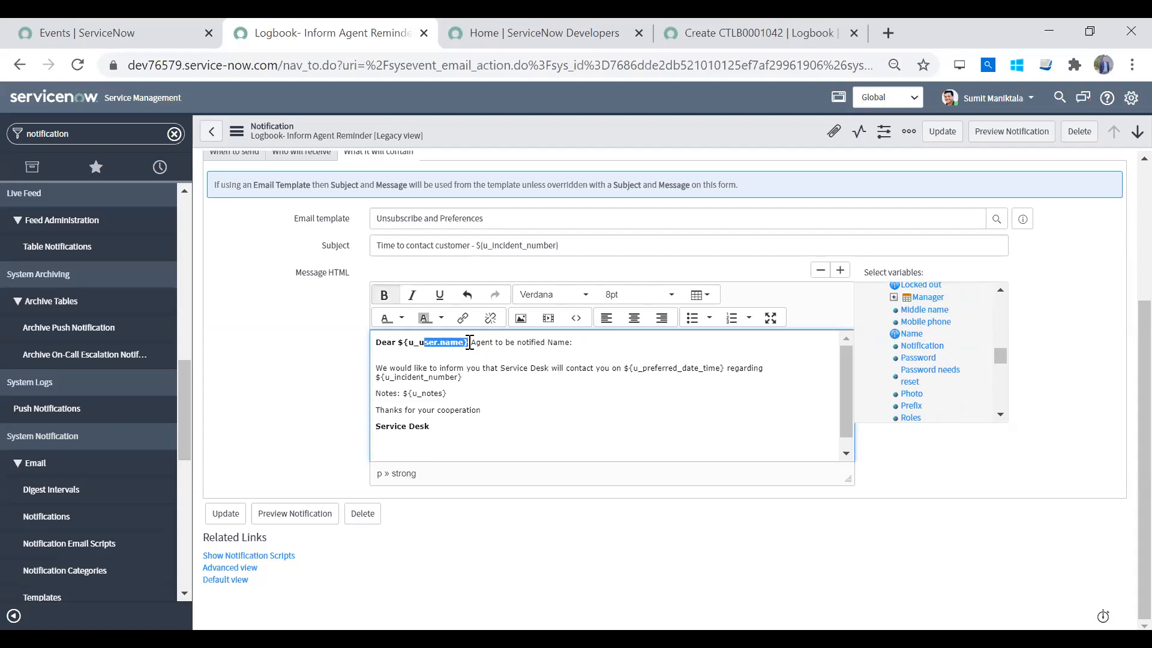
key(BackSpace)
key(ctrl+v)
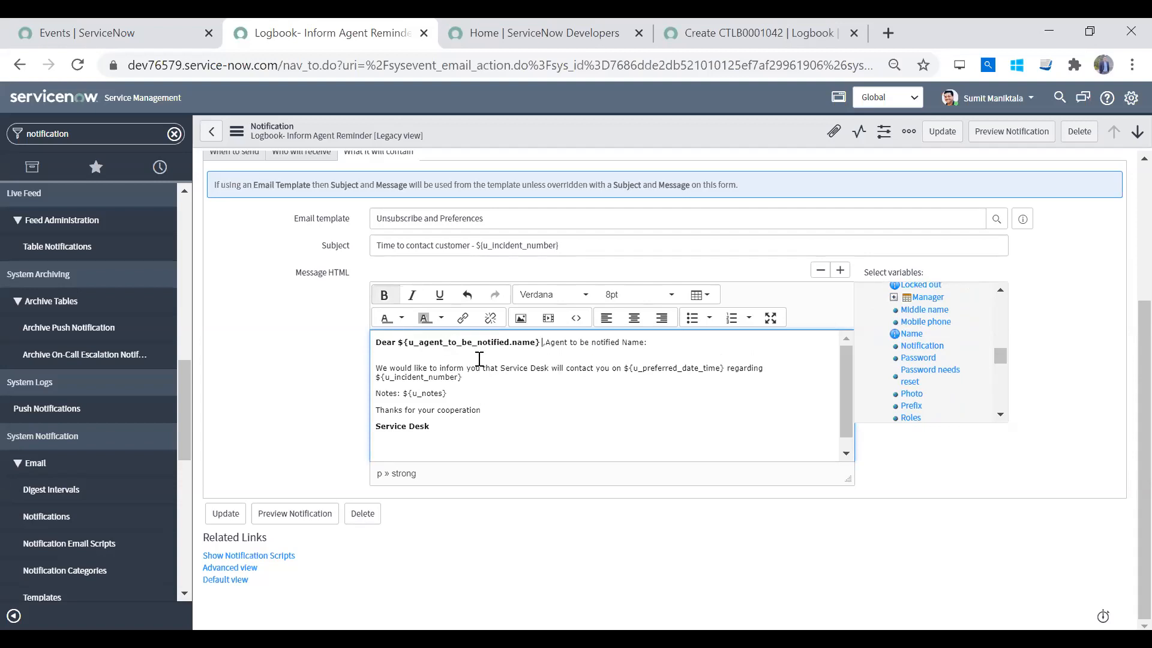
Remove the leftover "Agent to be notified Name:" label from the greeting line and end the greeting with a comma
drag(647, 343, 543, 341)
key(BackSpace)
key(BackSpace)
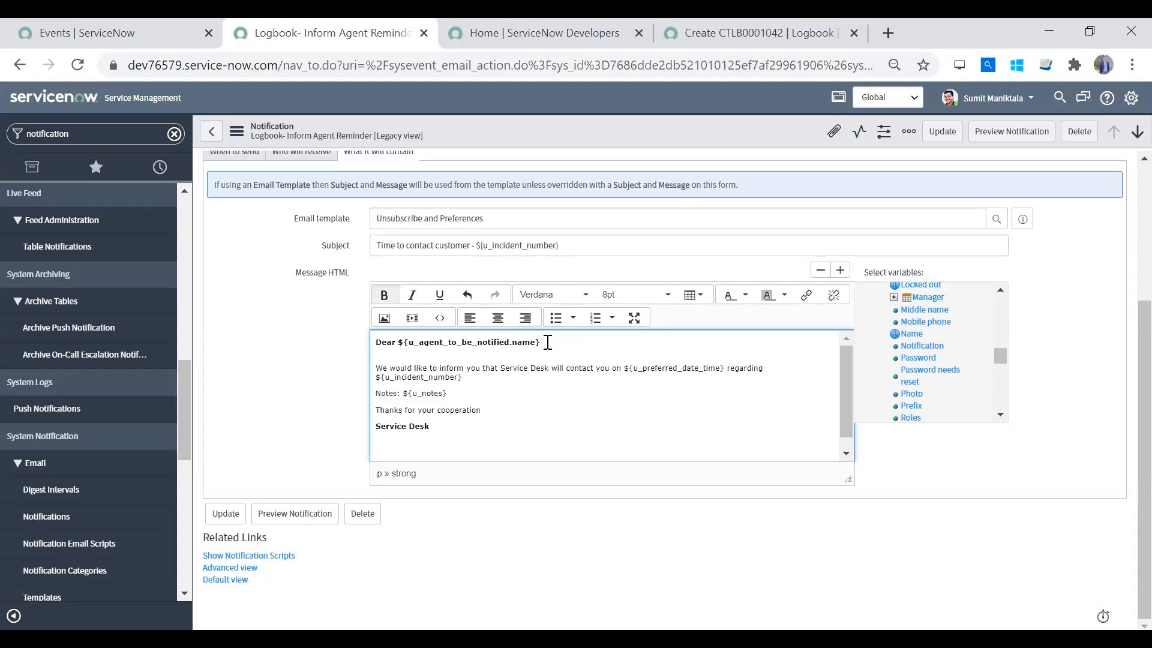
text(,)
Begin rewording the body by inserting "Please be inf" before "We would like to inform you"
key(Return)
text(Please be )
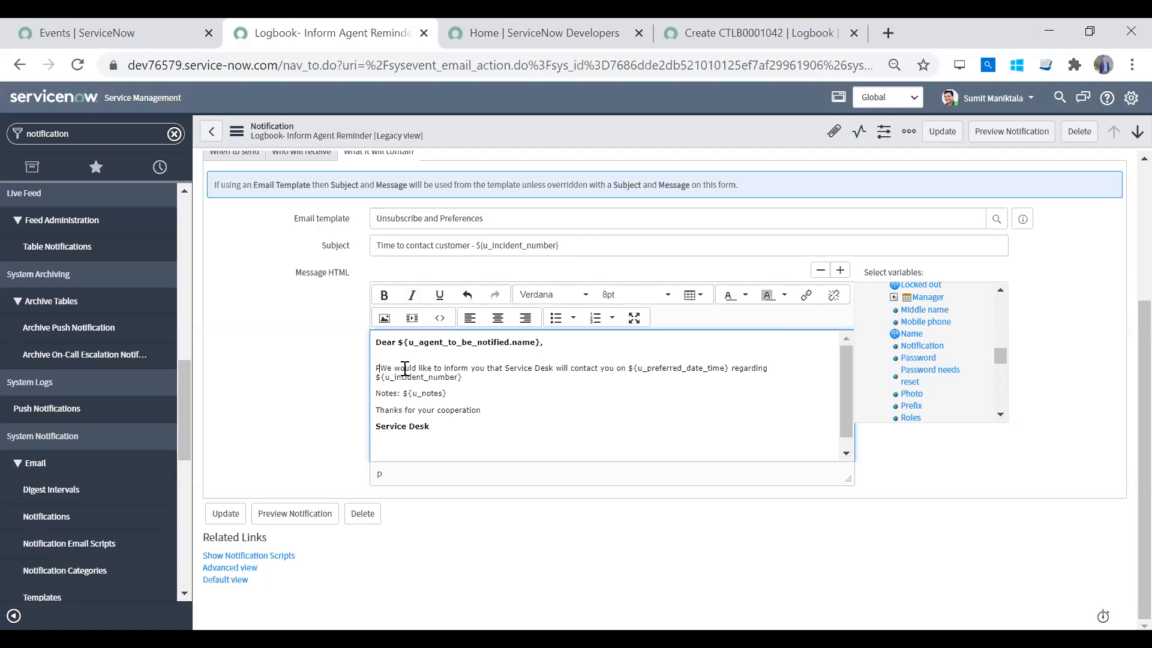
text(infirmed)
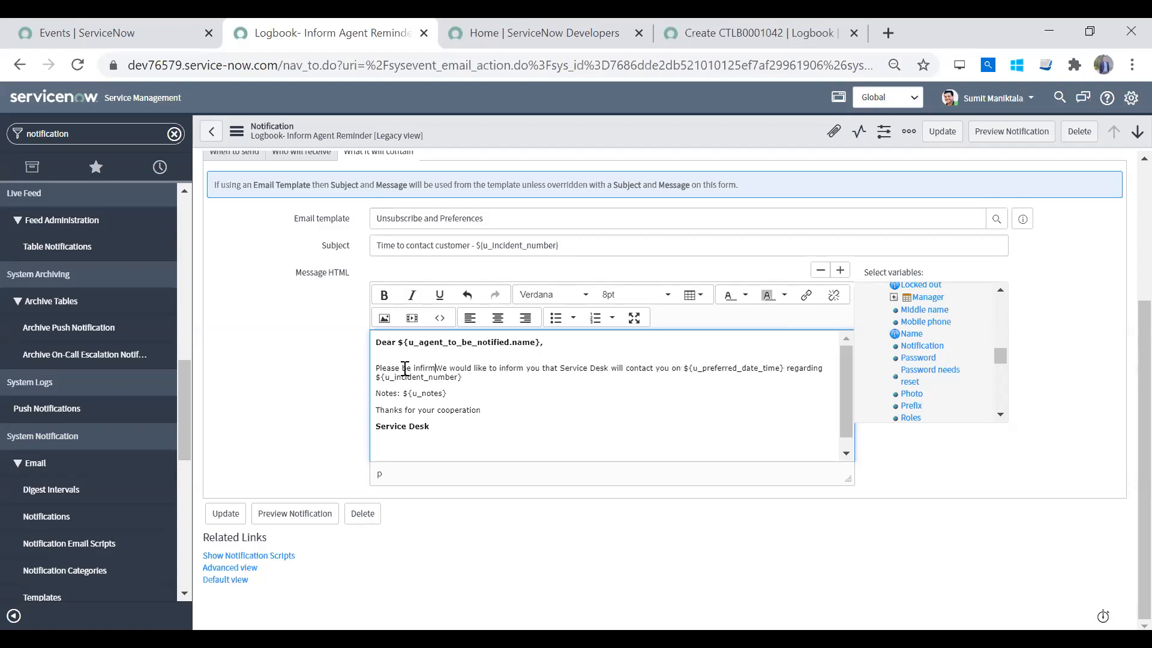
key(BackSpace)
key(BackSpace)
key(BackSpace)
key(BackSpace)
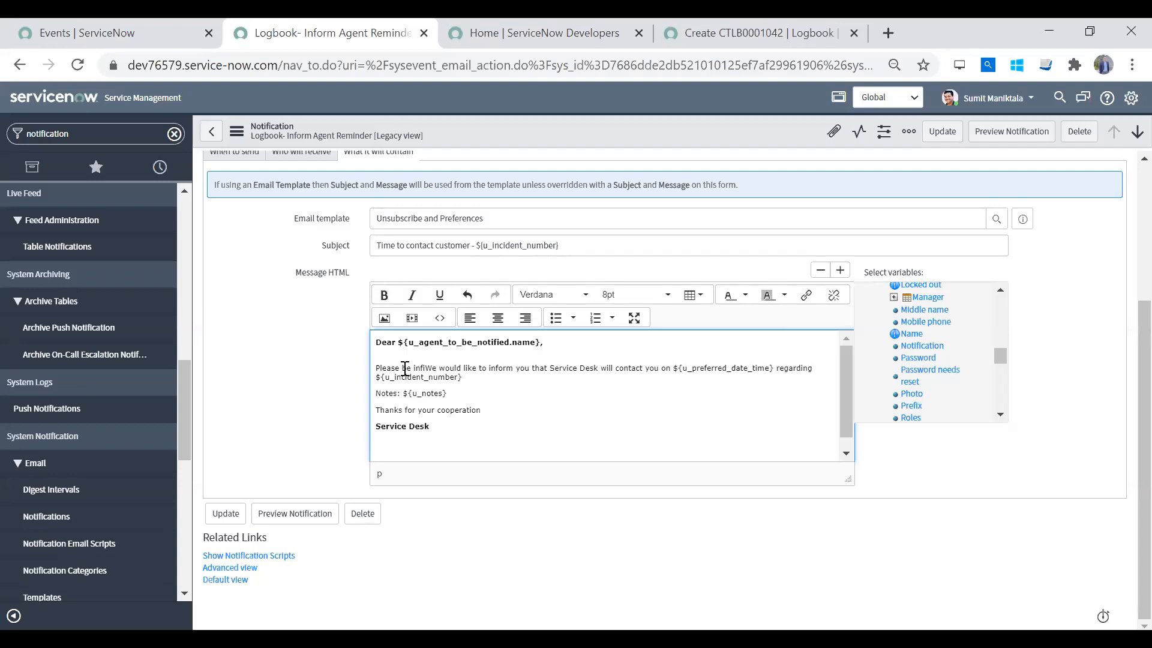
key(BackSpace)
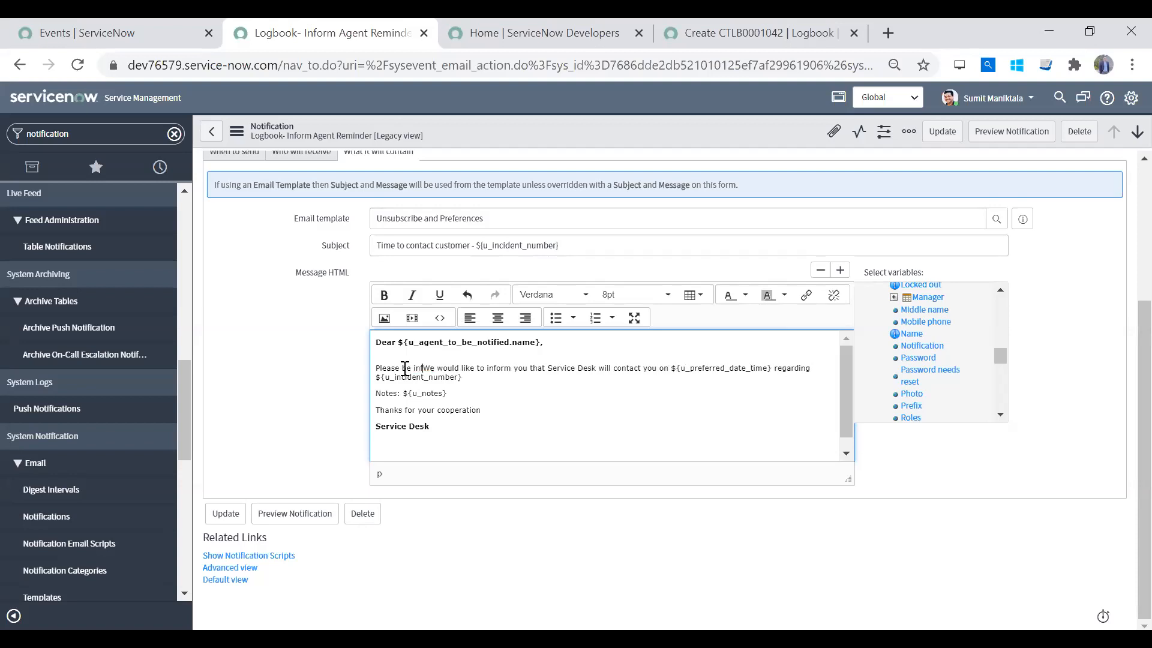
Increase the browser's page zoom beyond 90% to enlarge the notification form
click(1128, 64)
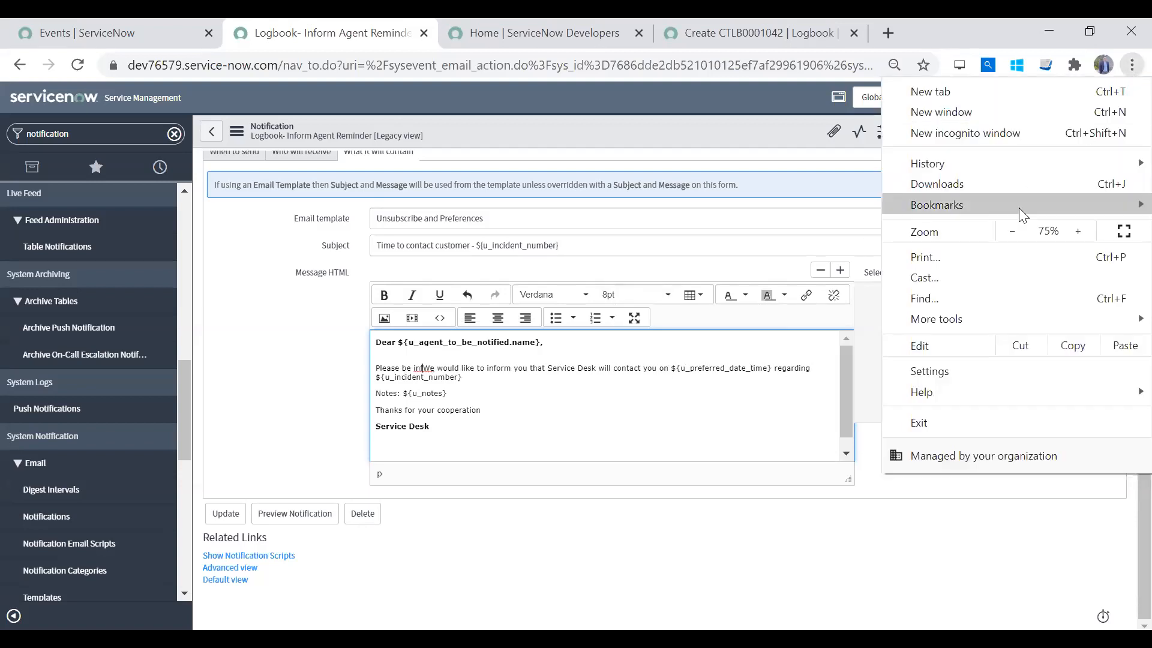
click(1078, 231)
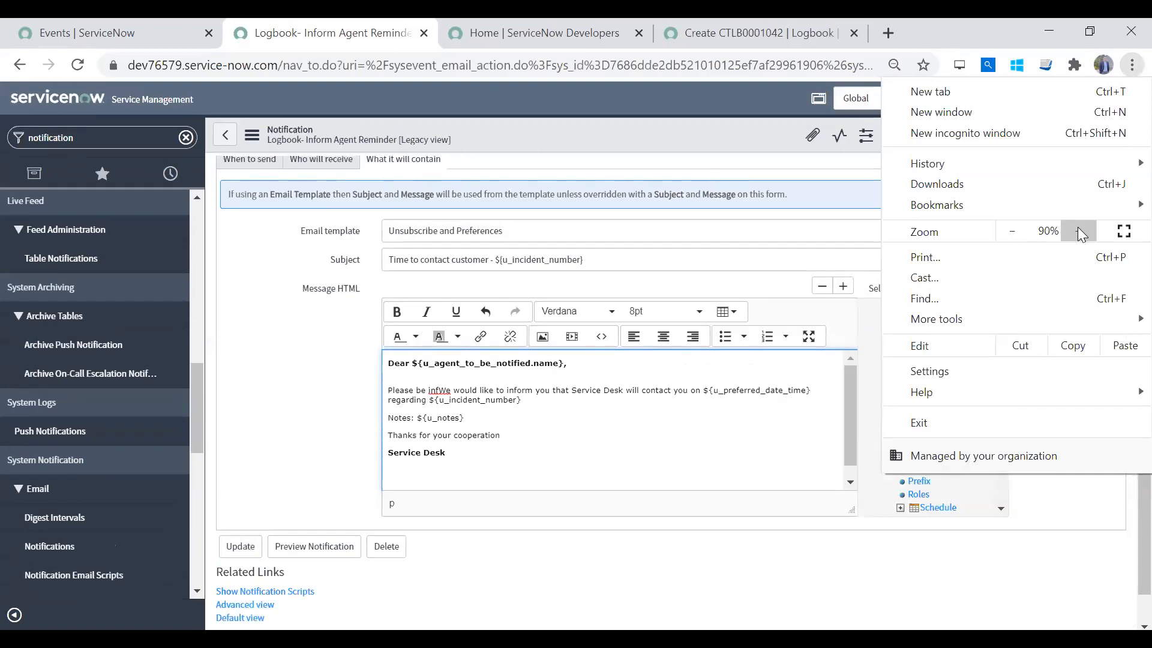
click(1078, 231)
click(705, 505)
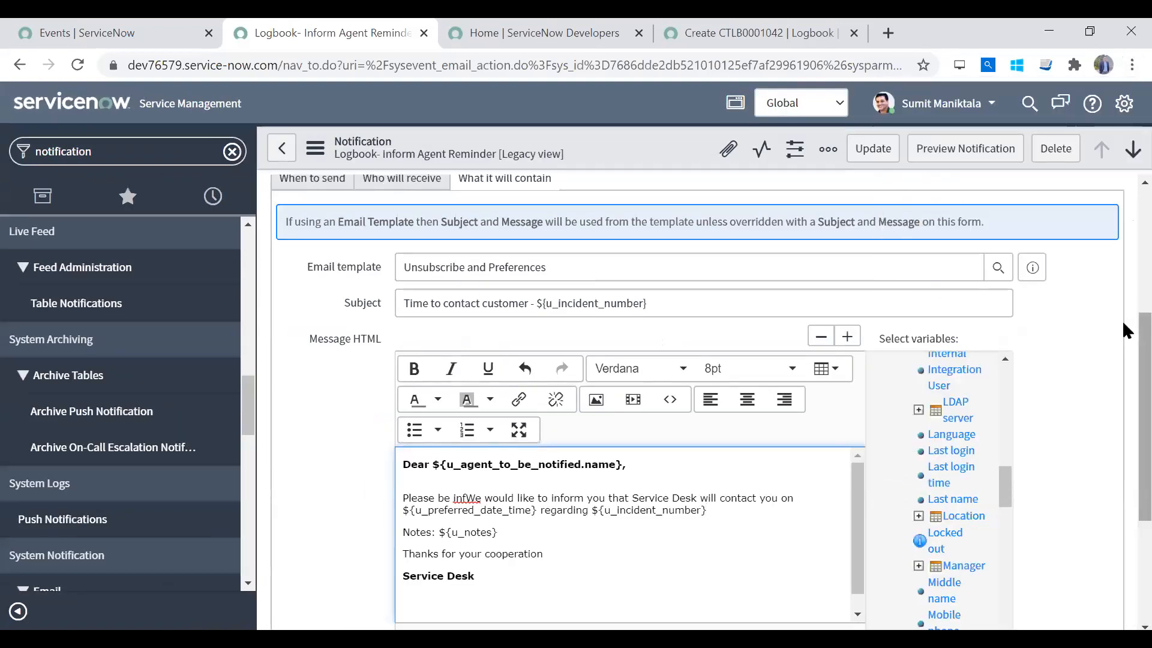
Extend the new opening of the message body to read "Please be informed that time to reach out to customer for"
scroll(1122, 370, down, 3)
click(465, 368)
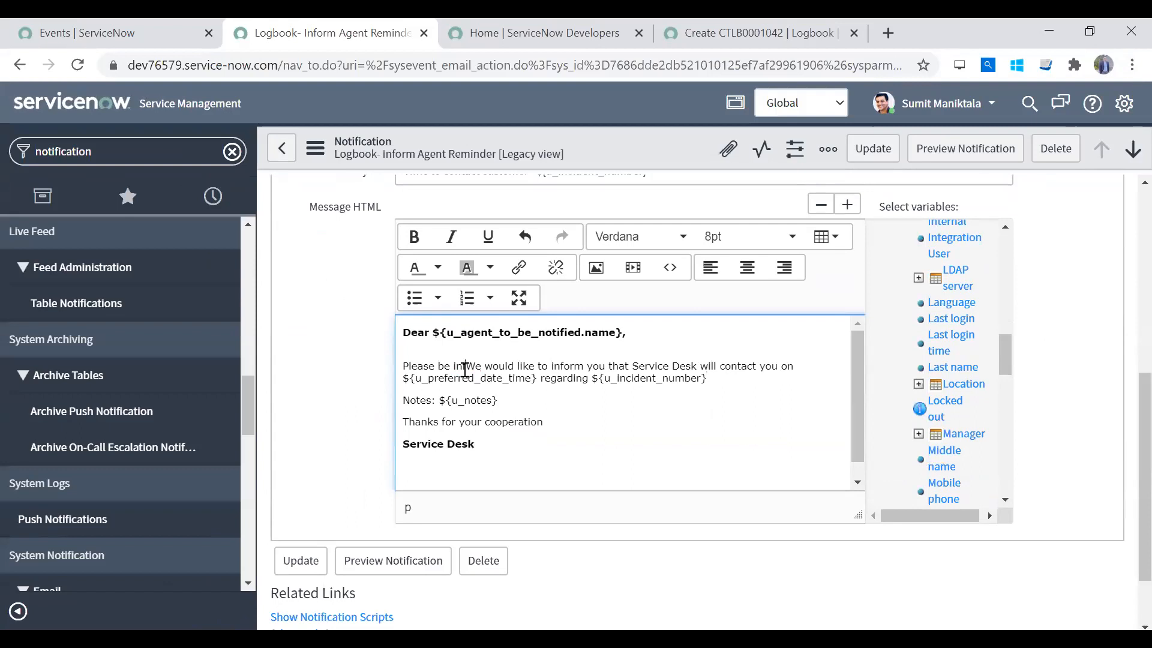
text(ormed that time )
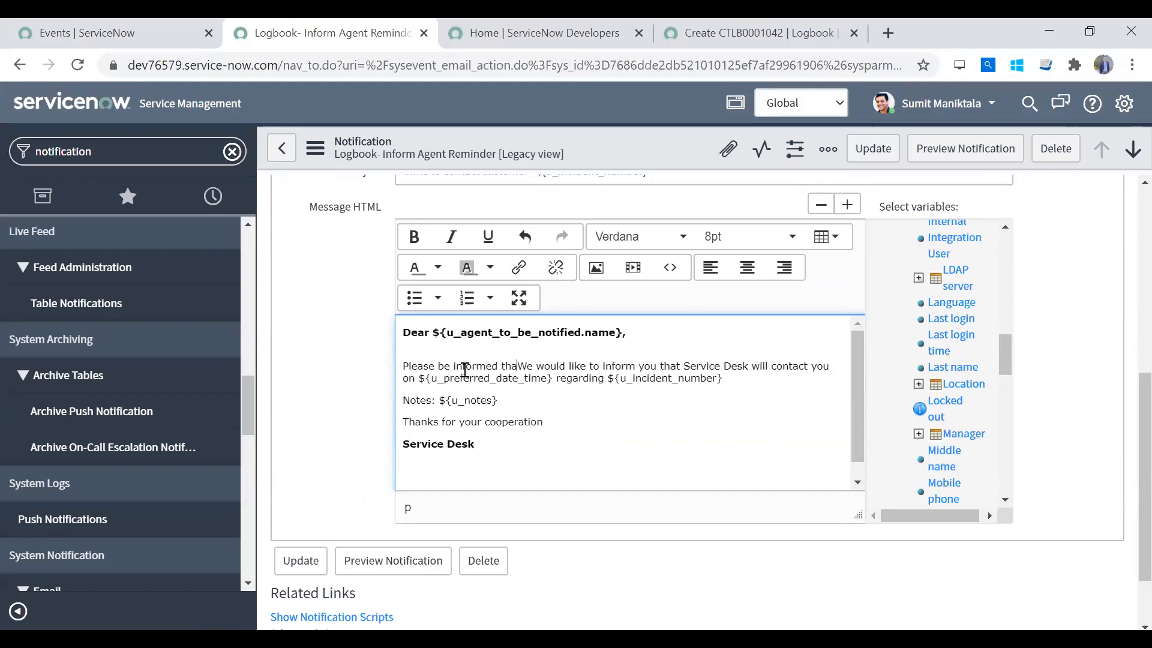
text(to reach out to )
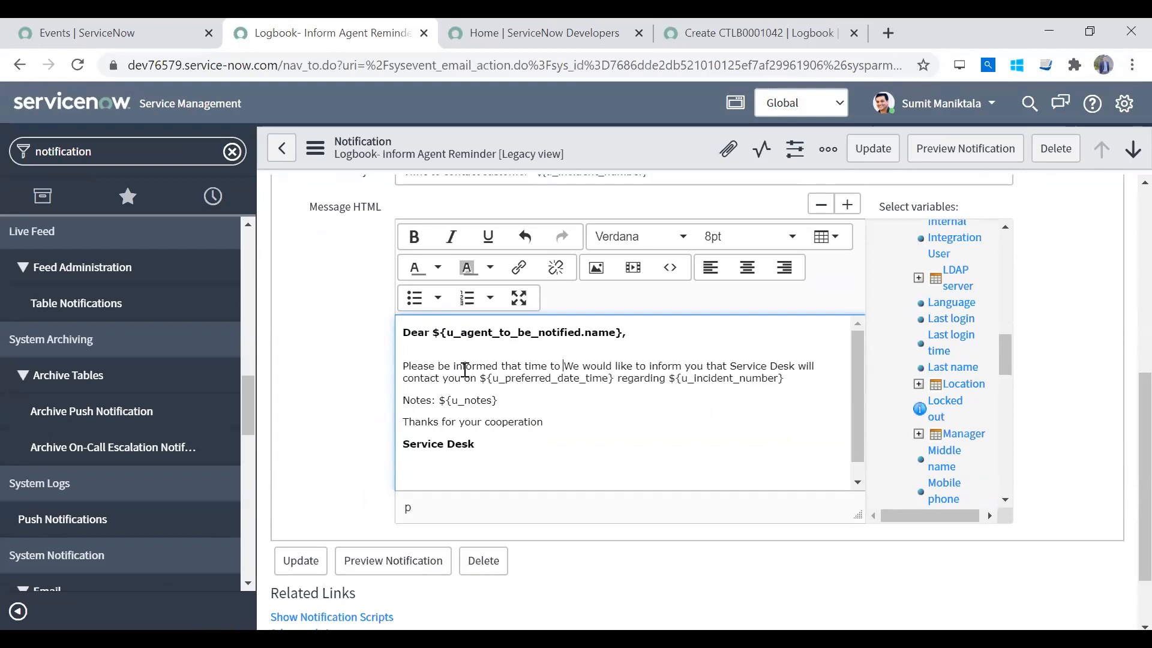
text(customer for)
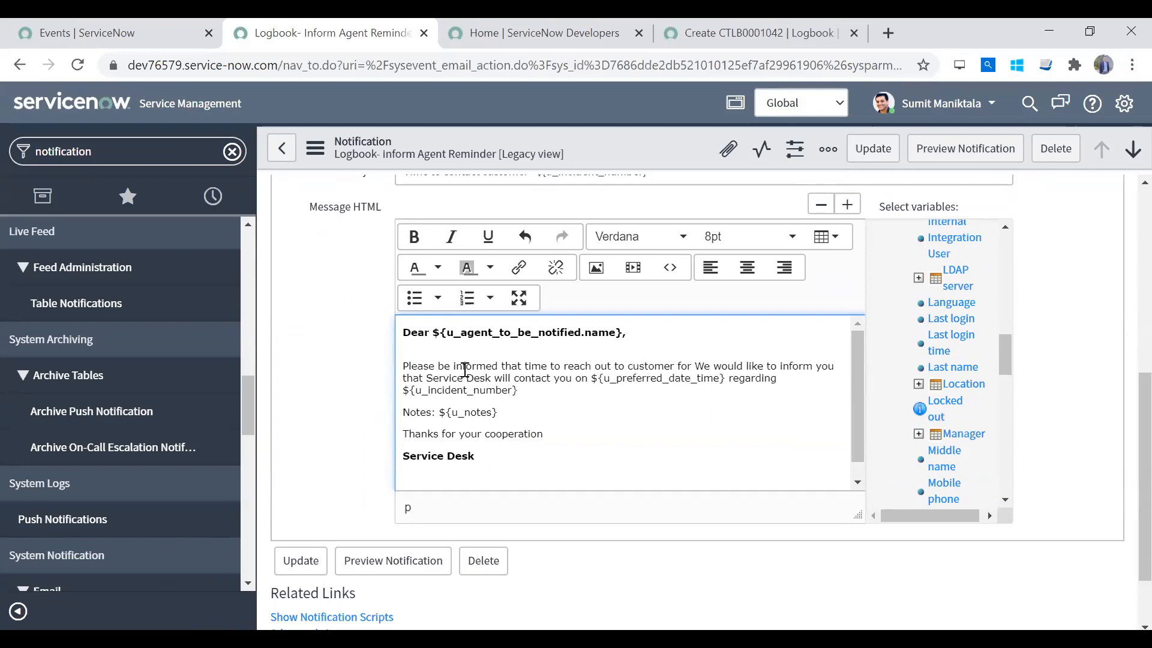
Move the ${u_incident_number} variable from the end of the old sentence to directly after "reach out to customer for"
key(ctrl+shift+Right)
drag(497, 412, 403, 390)
drag(524, 392, 403, 393)
key(ctrl+c)
key(BackSpace)
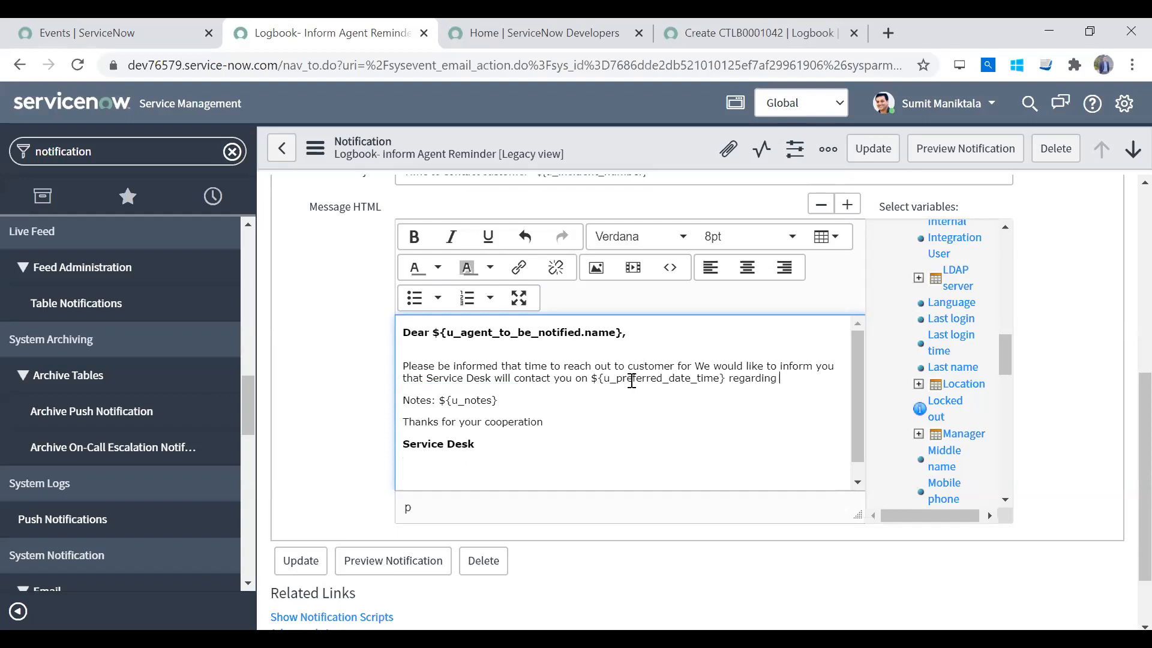
click(695, 368)
key(ctrl+v)
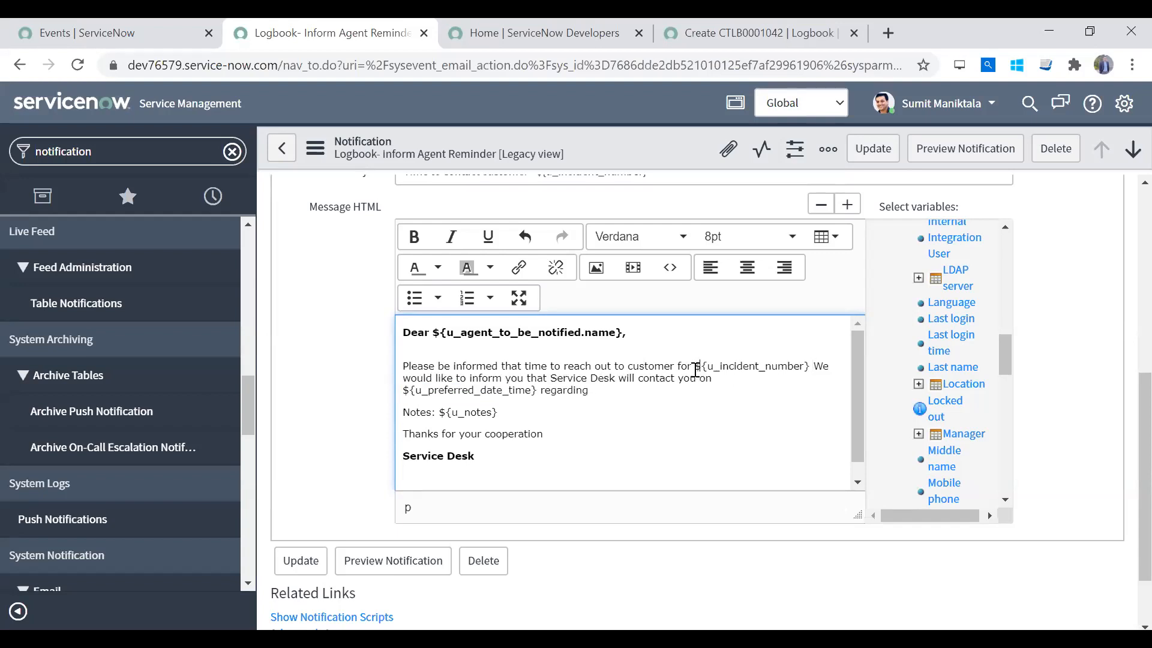
Replace "for" with "regarding" before the incident number variable and add "is arriving" after it
double_click(687, 367)
text(regarding ${u_)
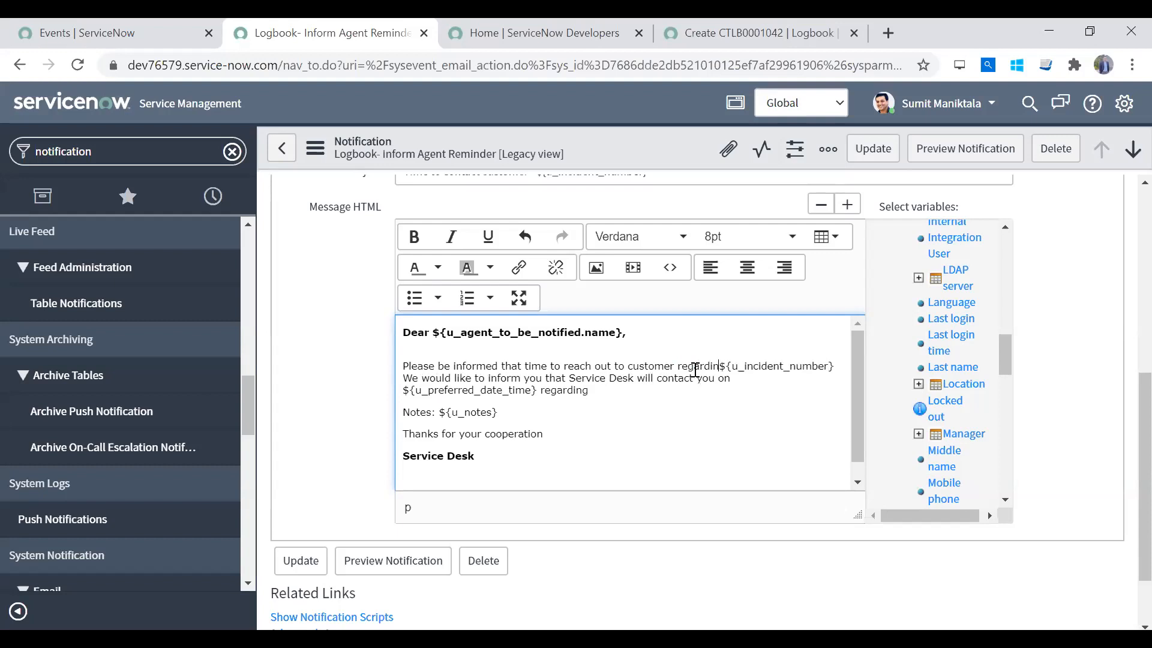
text(incident_number} is arriving)
Delete "We would like to inform you that Service Desk will contact you on", end the sentence with a period and put ${u_preferred_date_time} on a separate line below
key(ctrl+shift+Right)
key(ctrl+shift+Right)
key(ctrl+shift+Right)
key(ctrl+shift+Right)
key(ctrl+shift+Right)
key(ctrl+shift+Right)
key(ctrl+shift+Right)
key(ctrl+shift+Right)
key(ctrl+shift+Right)
key(ctrl+shift+Right)
key(ctrl+shift+Right)
key(ctrl+shift+Right)
key(ctrl+shift+Right)
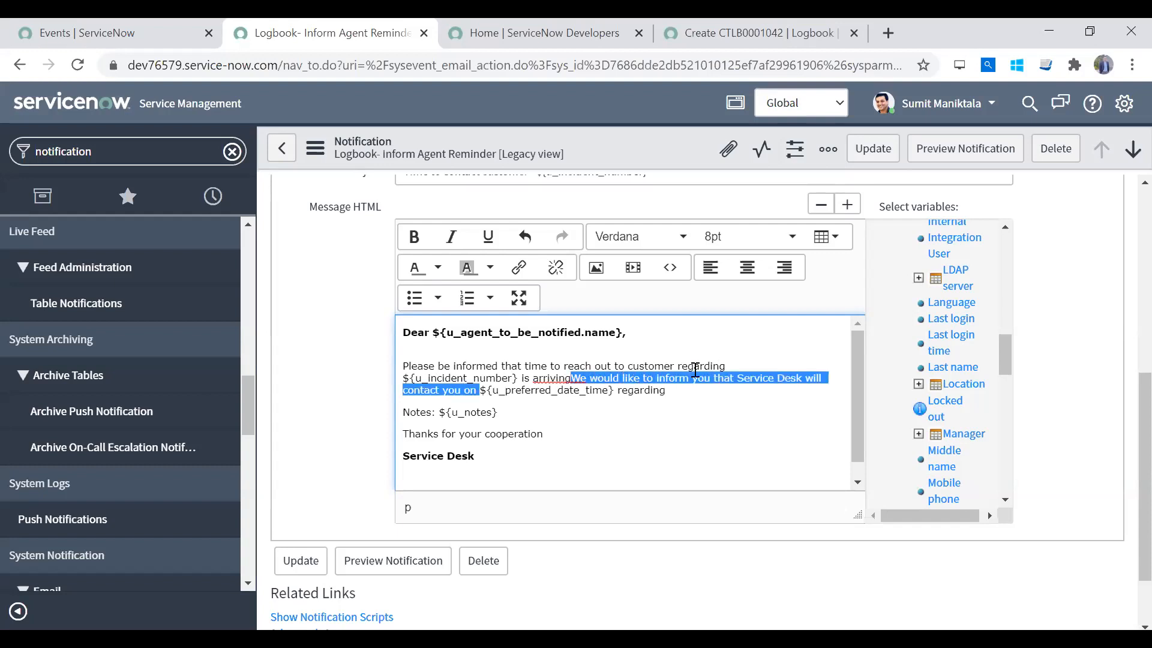
key(BackSpace)
text(.)
key(Return)
key(Return)
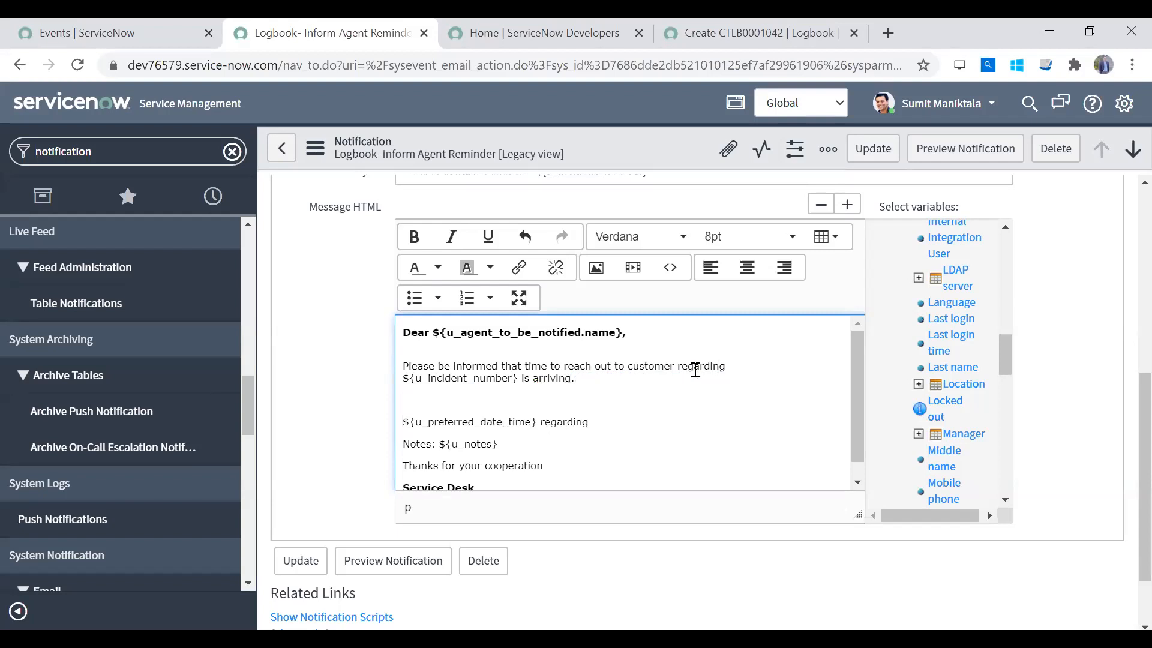
Label the ${u_preferred_date_time} line "Preferred Date/Time:" and remove the leftover word "regarding" from its end
text(Preferred Date/Tie)
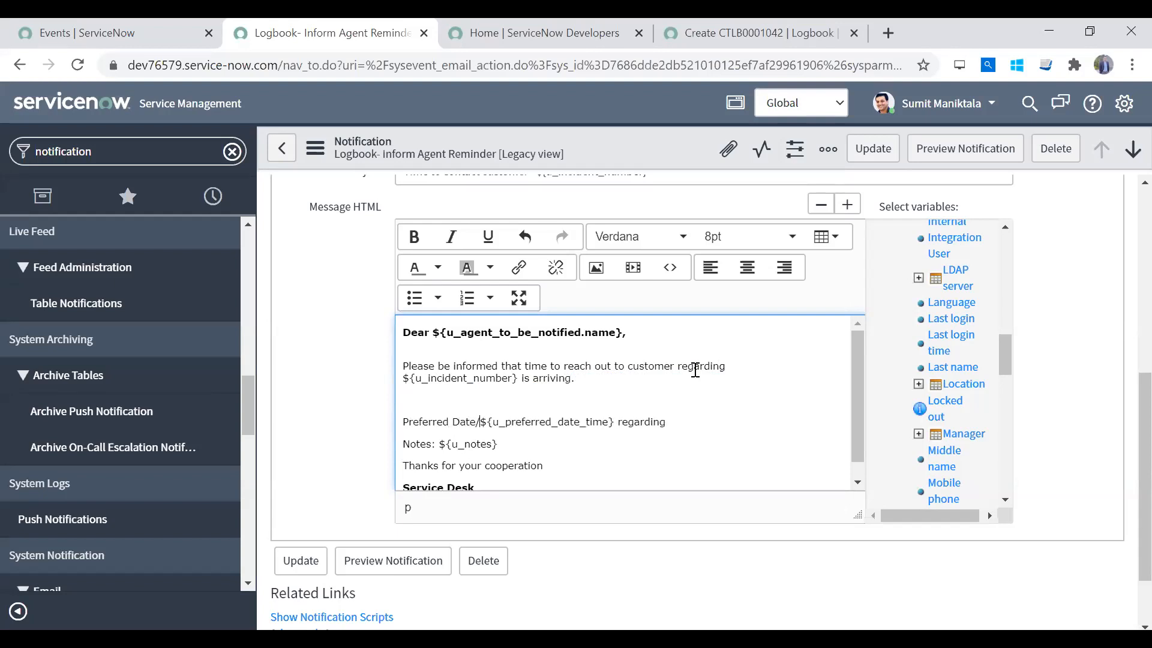
key(BackSpace)
text(me:)
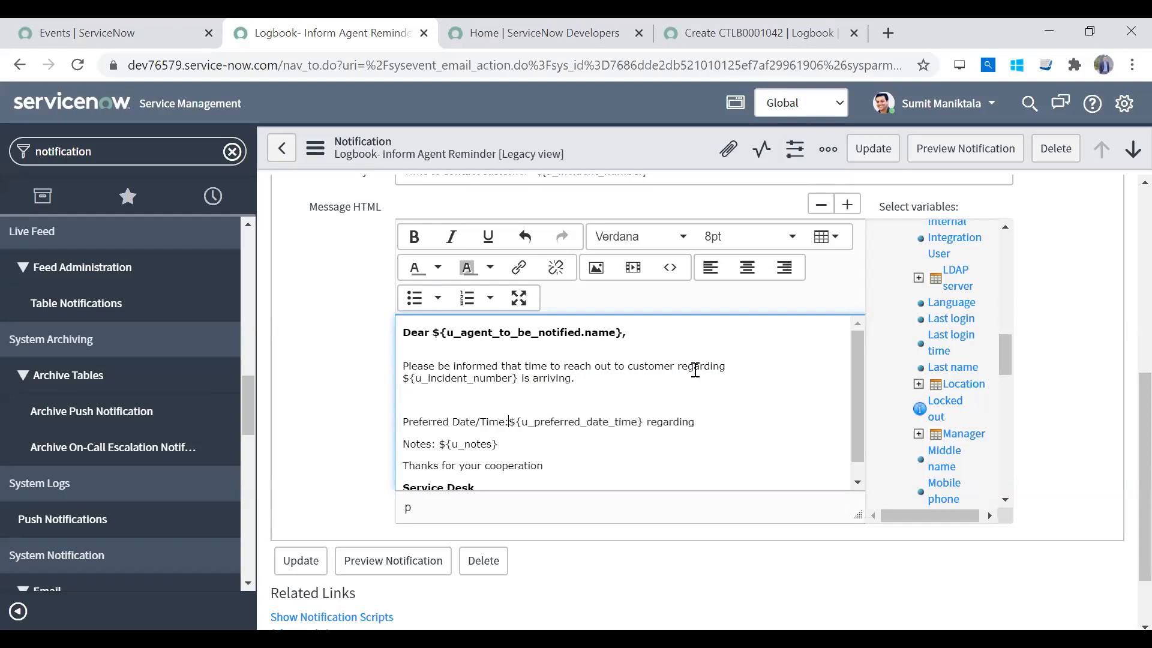
key(ctrl+shift+Left)
key(BackSpace)
key(BackSpace)
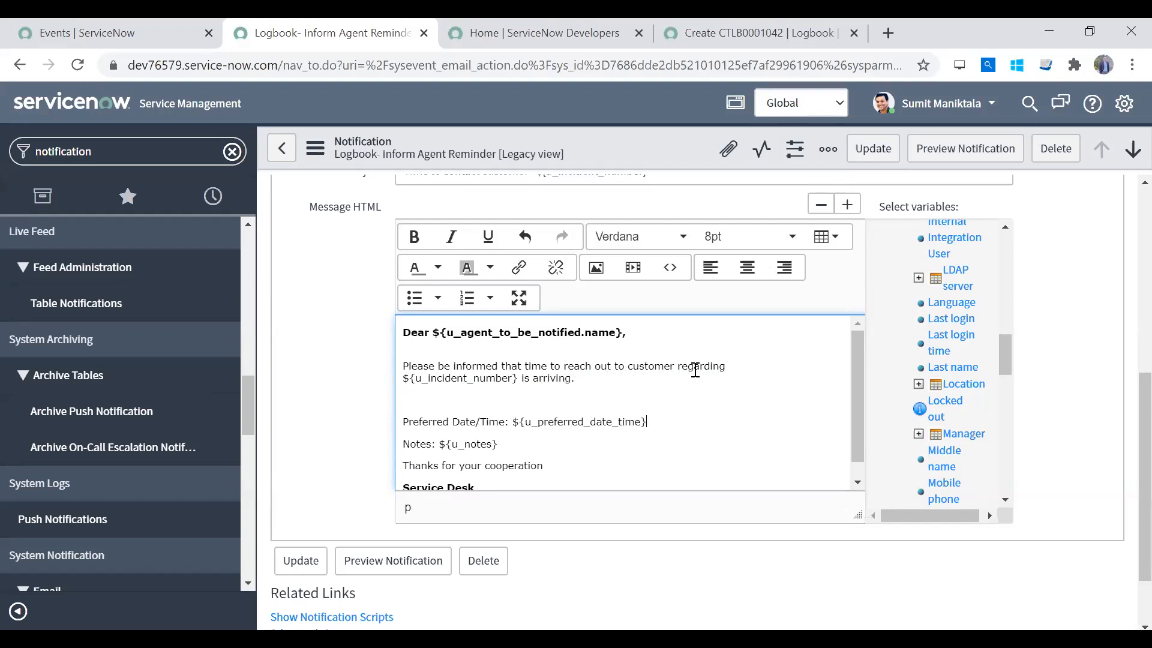
Make the "Preferred Date/Time:" label bold
key(ctrl+Left)
key(shift+Home)
key(ctrl+b)
key(Right)
key(ctrl+End)
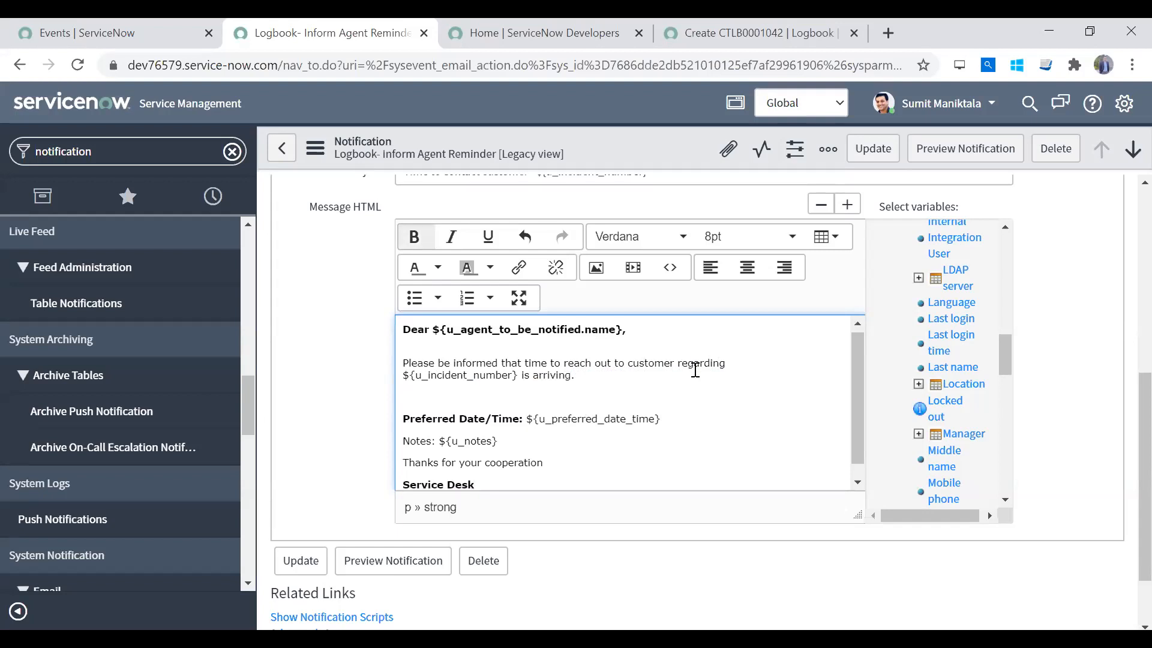
Make the Message HTML editor taller to fit the whole message body down to the Service Desk signature
key(Up)
key(Up)
key(Up)
key(Home)
key(Down)
key(Down)
key(Down)
key(End)
drag(865, 515, 864, 559)
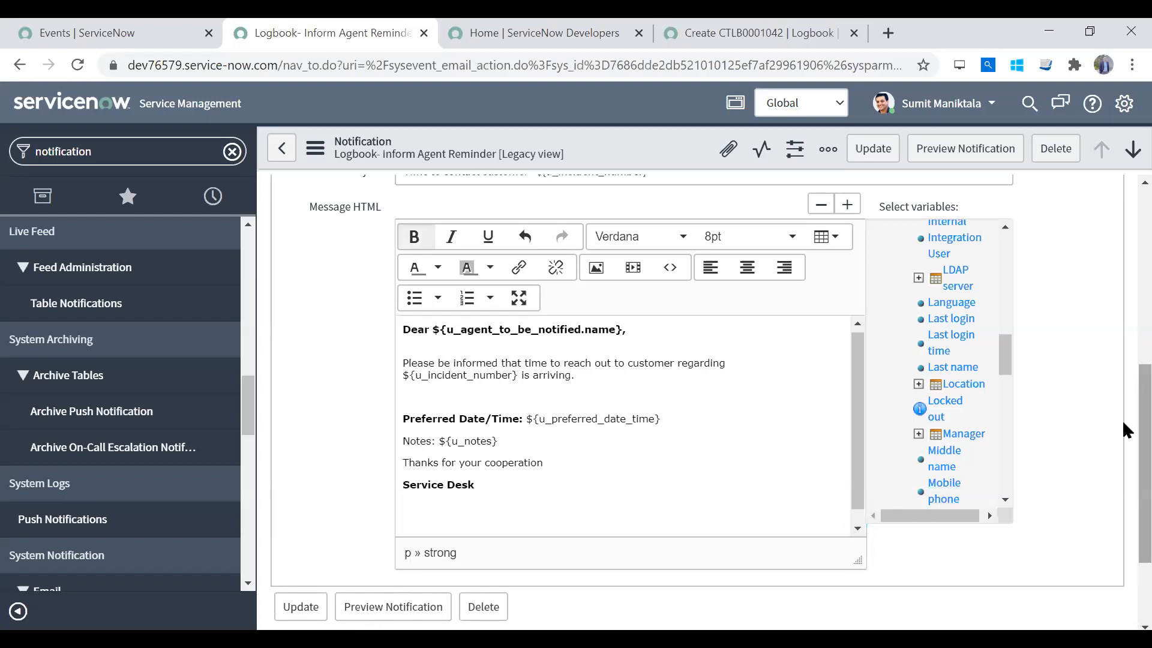
Save the notification and stay on its record
scroll(1122, 371, up, 4)
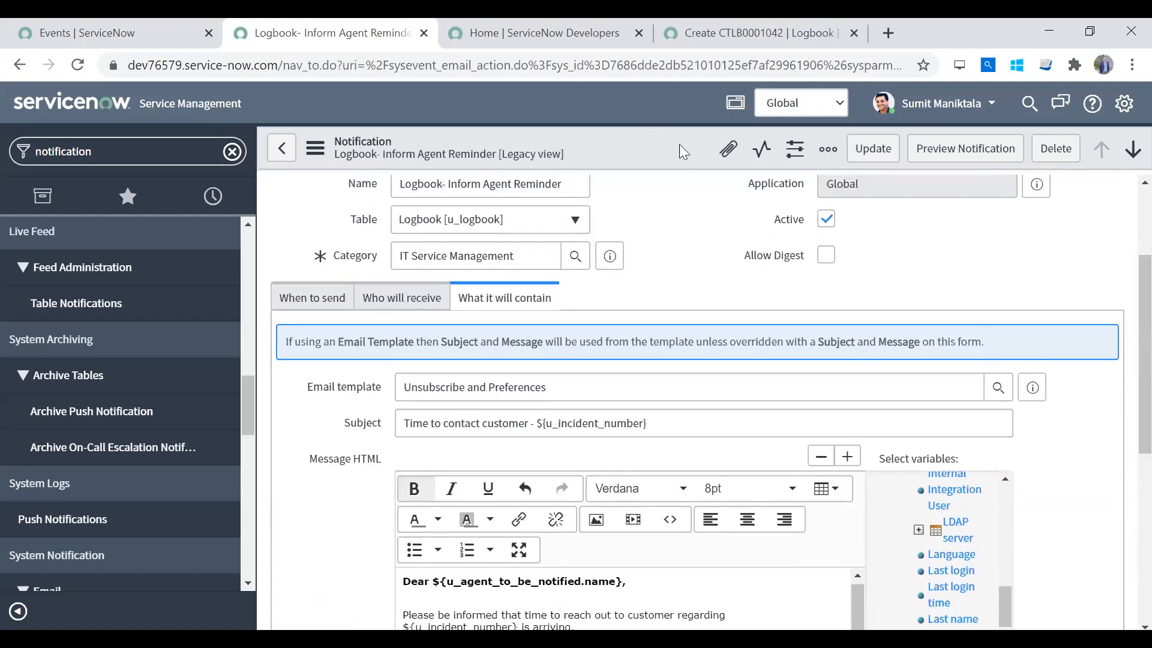
right_click(633, 149)
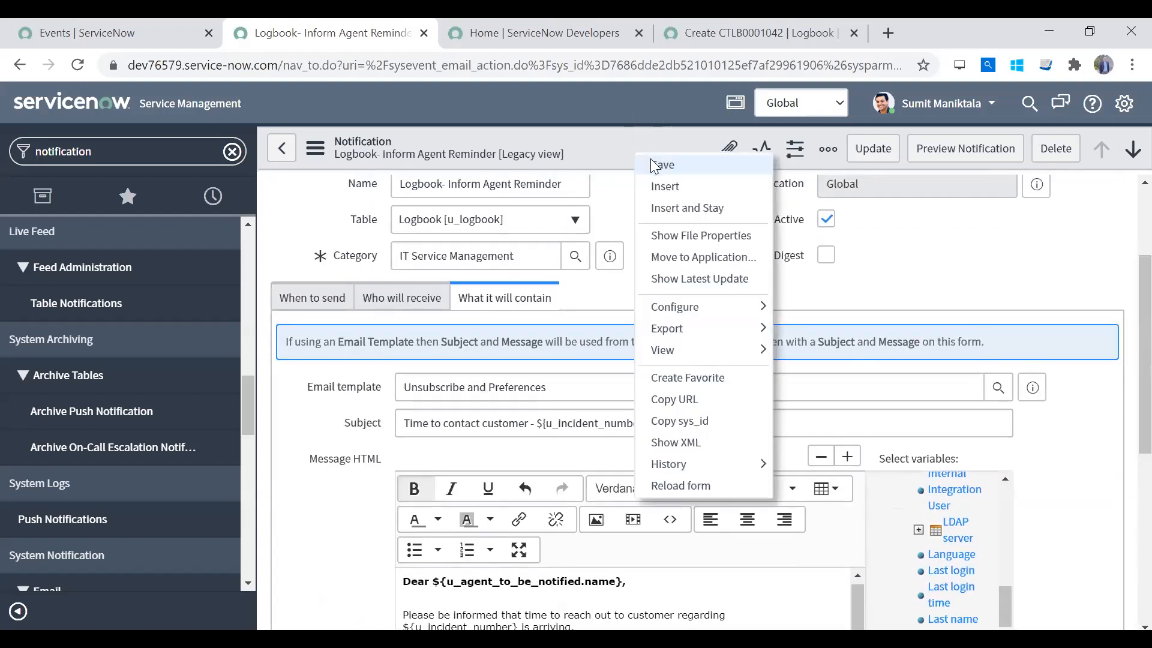
click(651, 158)
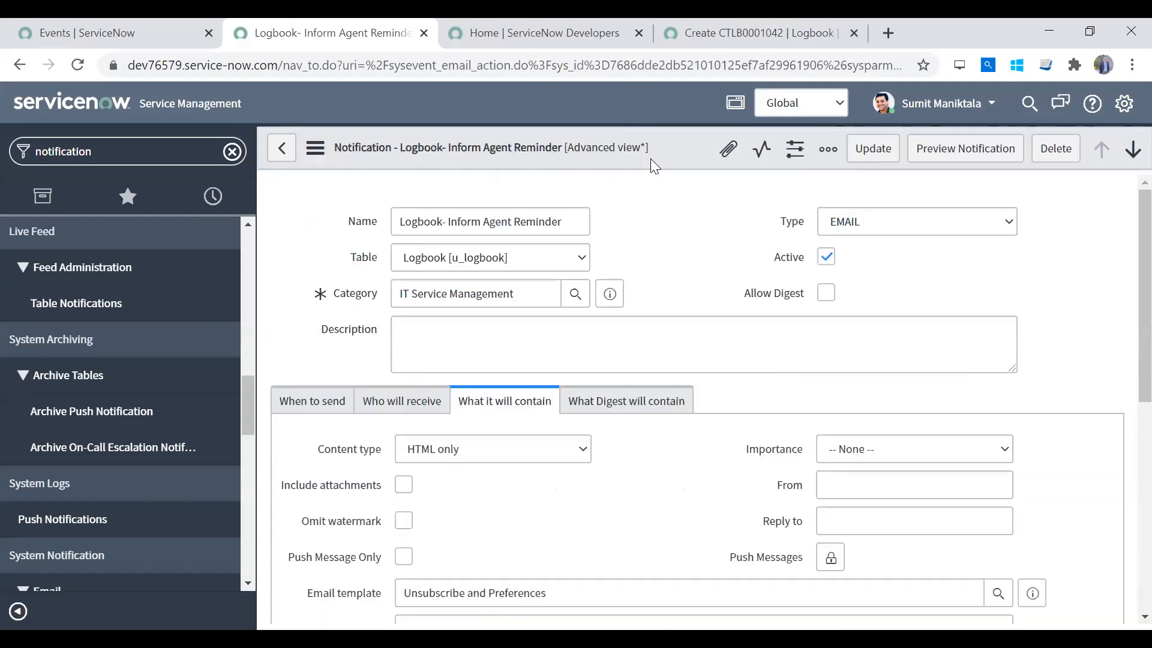
Filter the navigator for "logbook" and open the Logbooks list
click(232, 153)
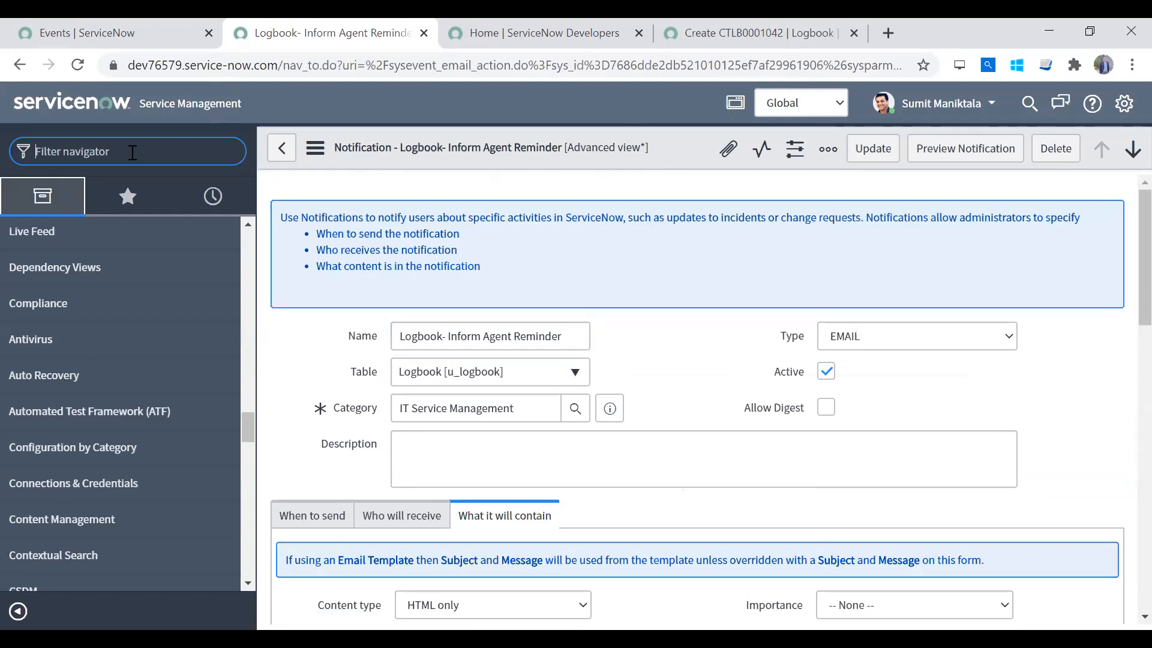
text(n)
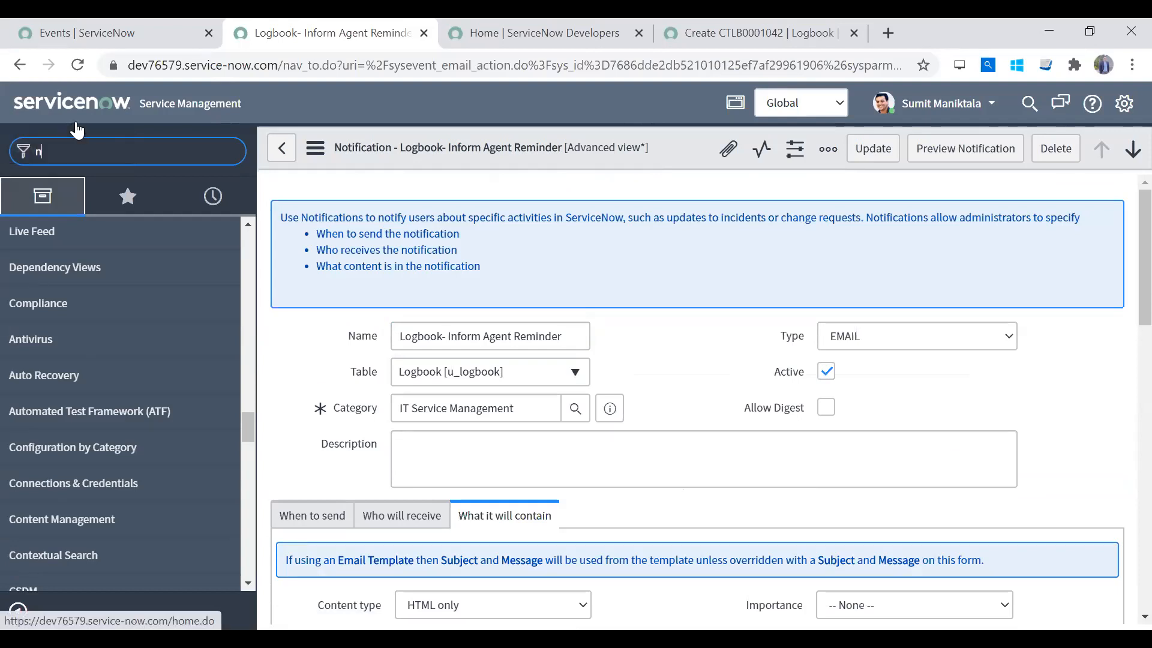
drag(71, 156, 2, 159)
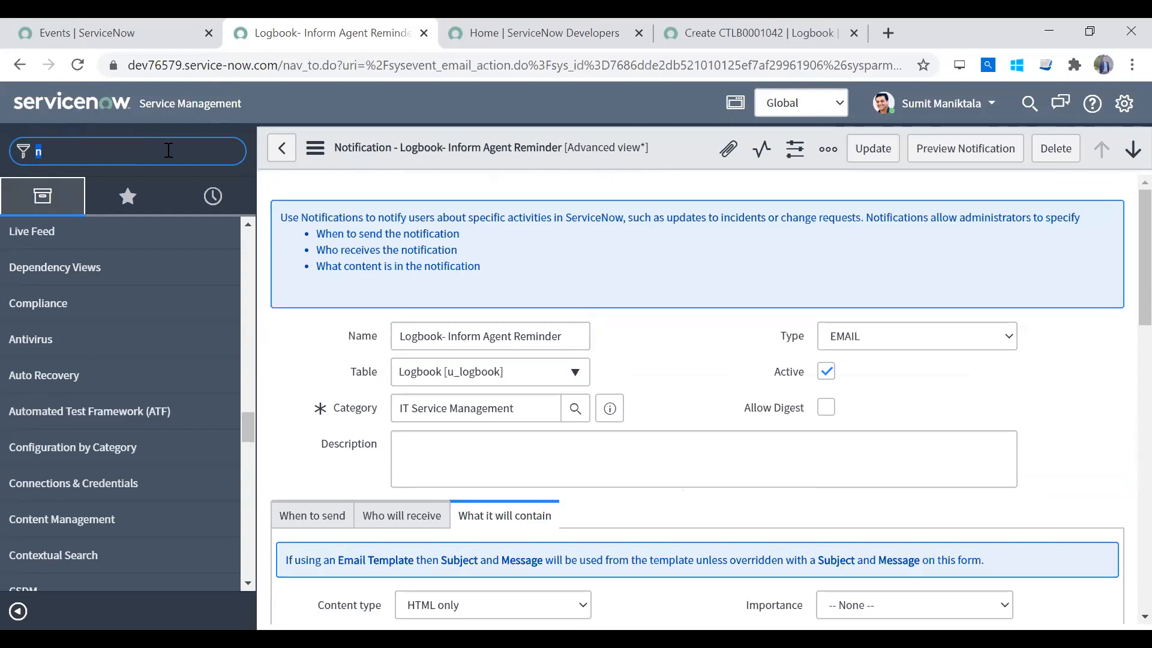
text(log)
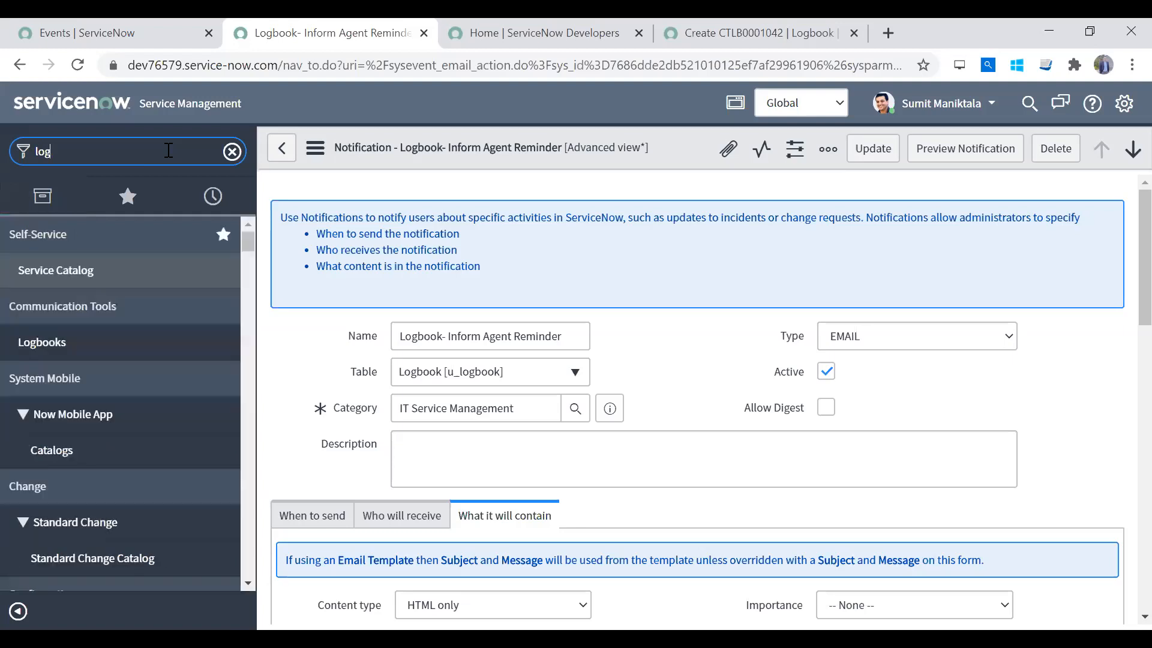
text(book)
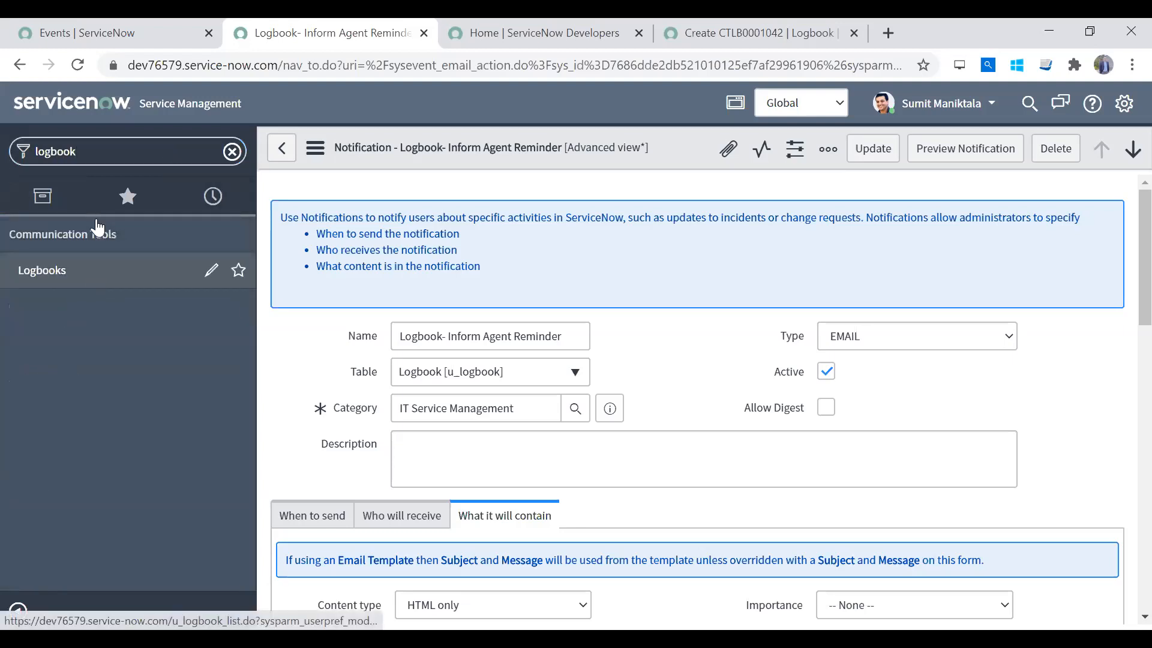
Check the Events list filtered to communication.logbook.inform.agent.appt, and return to the Logbooks list
click(132, 35)
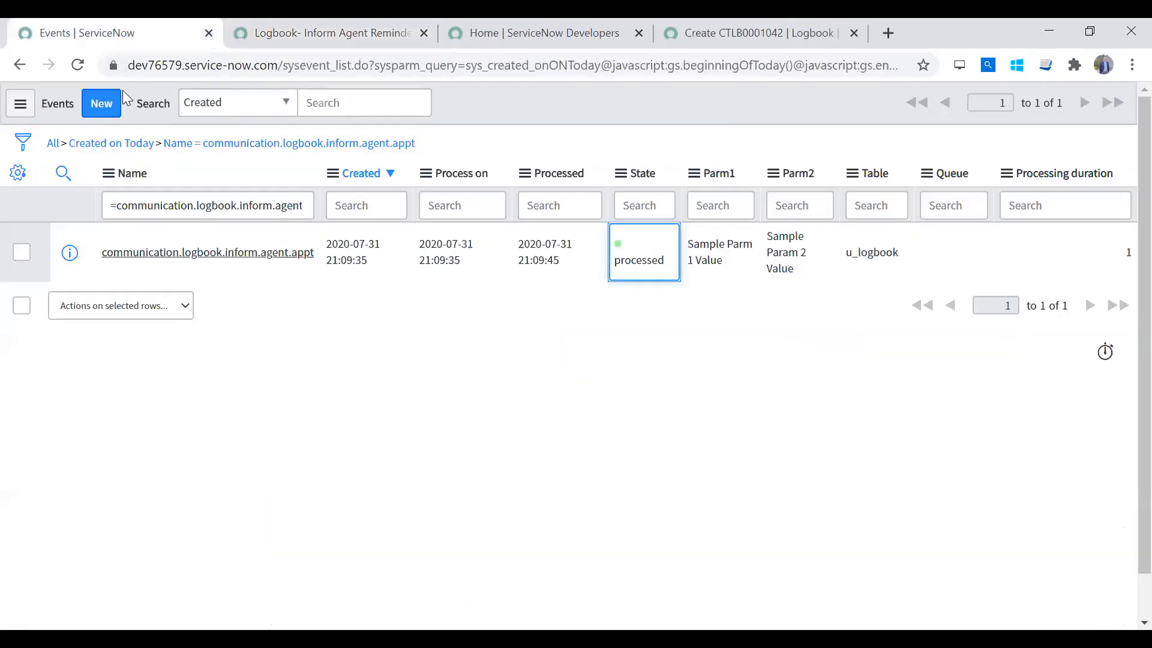
click(397, 146)
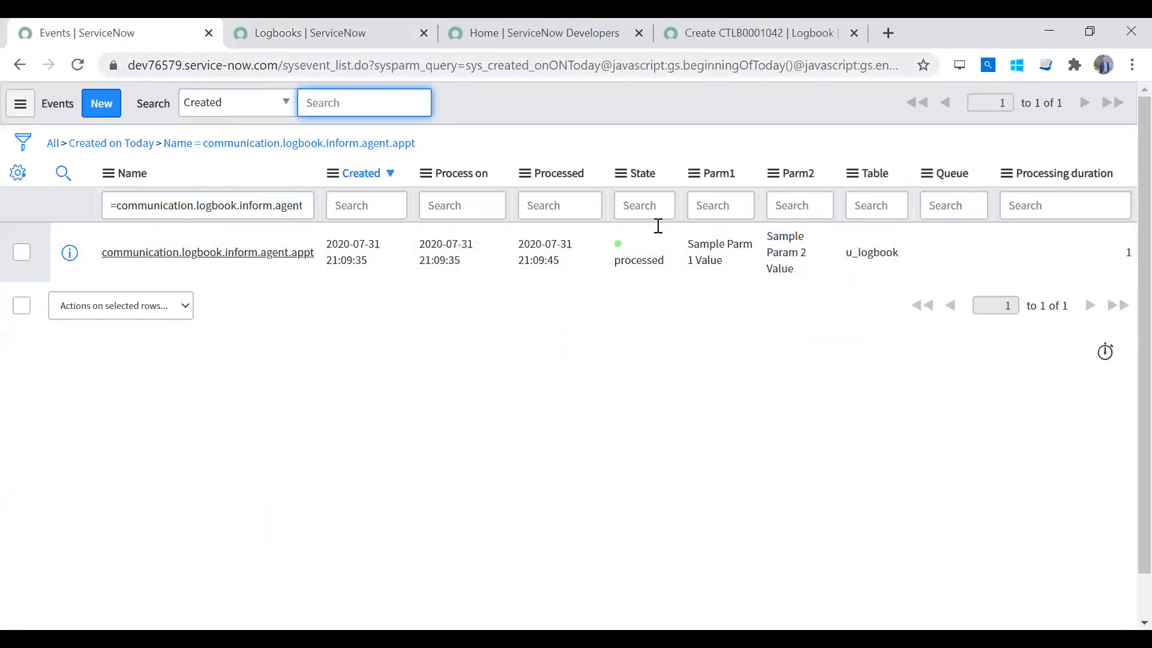
click(324, 34)
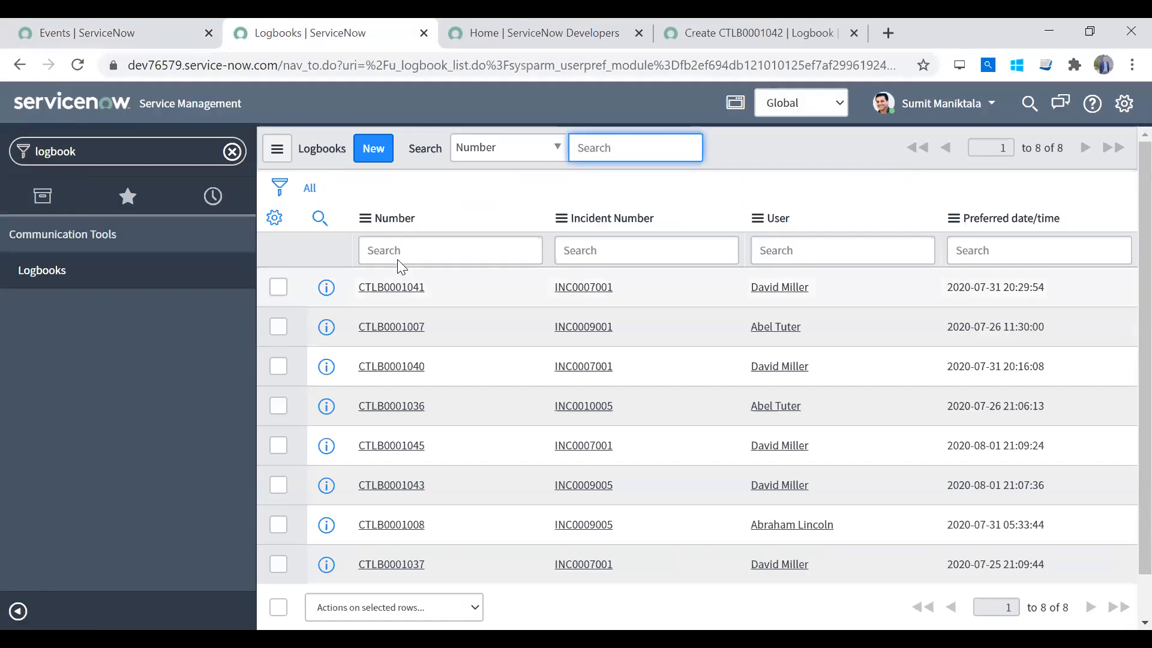
click(365, 150)
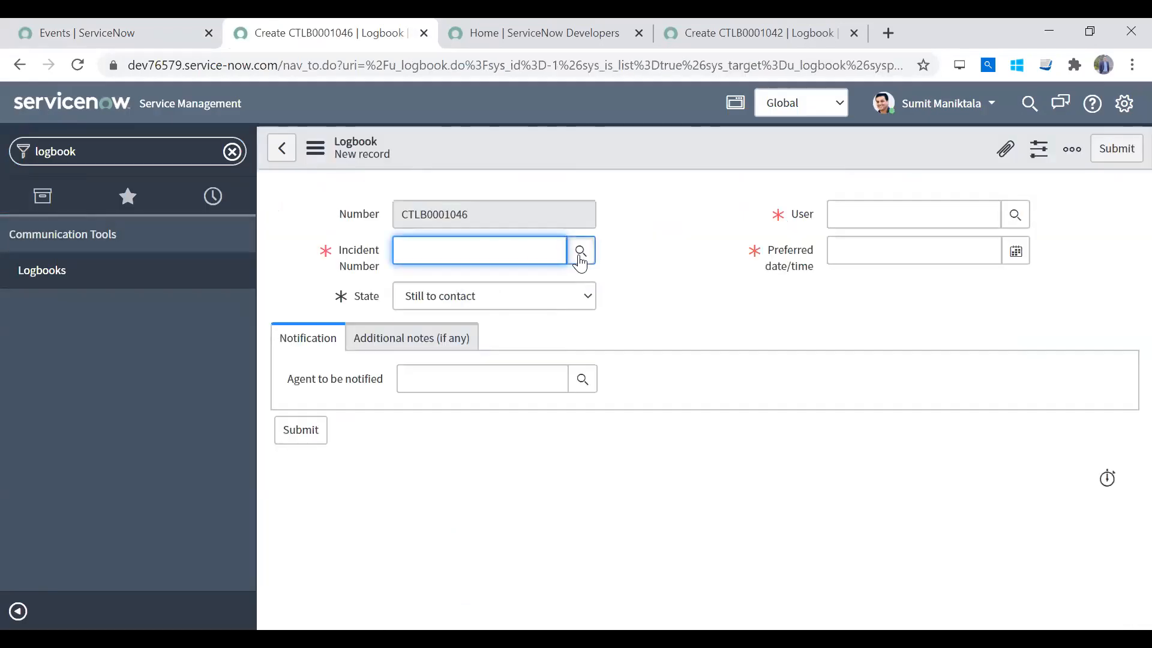
click(483, 260)
click(465, 288)
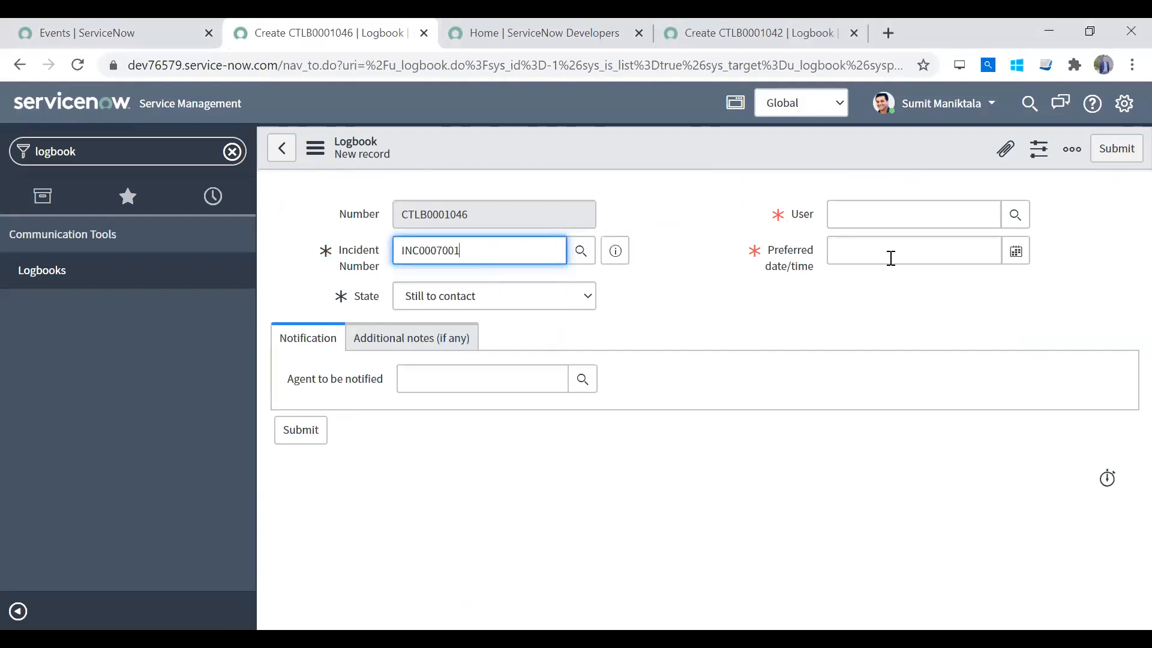
click(1014, 256)
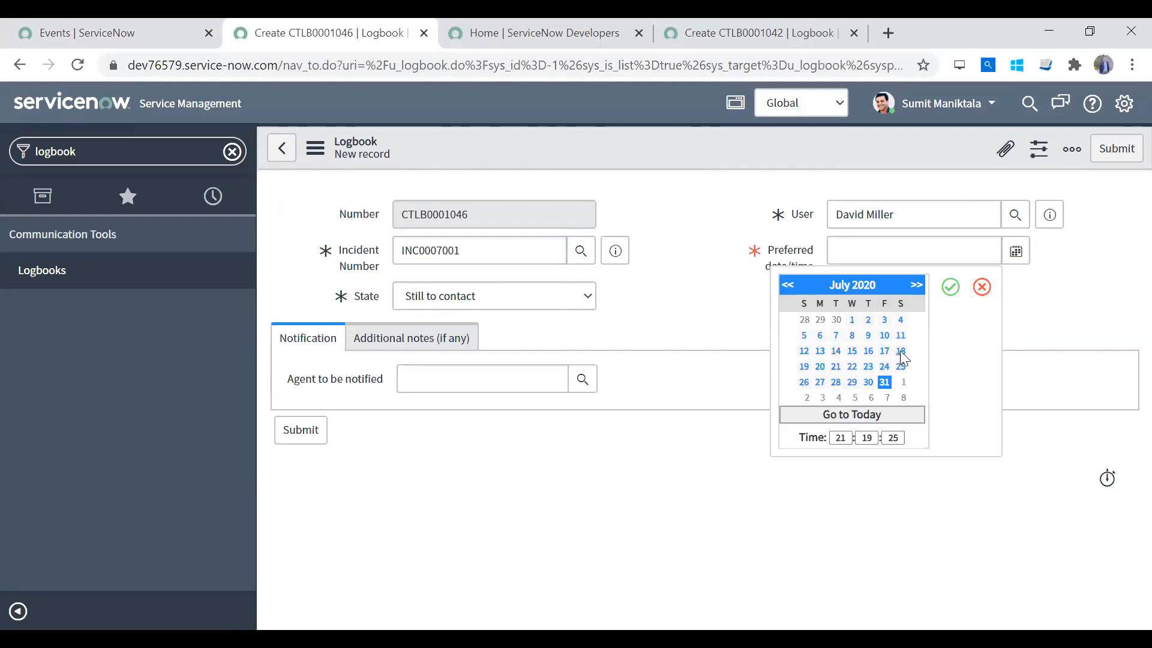
click(903, 383)
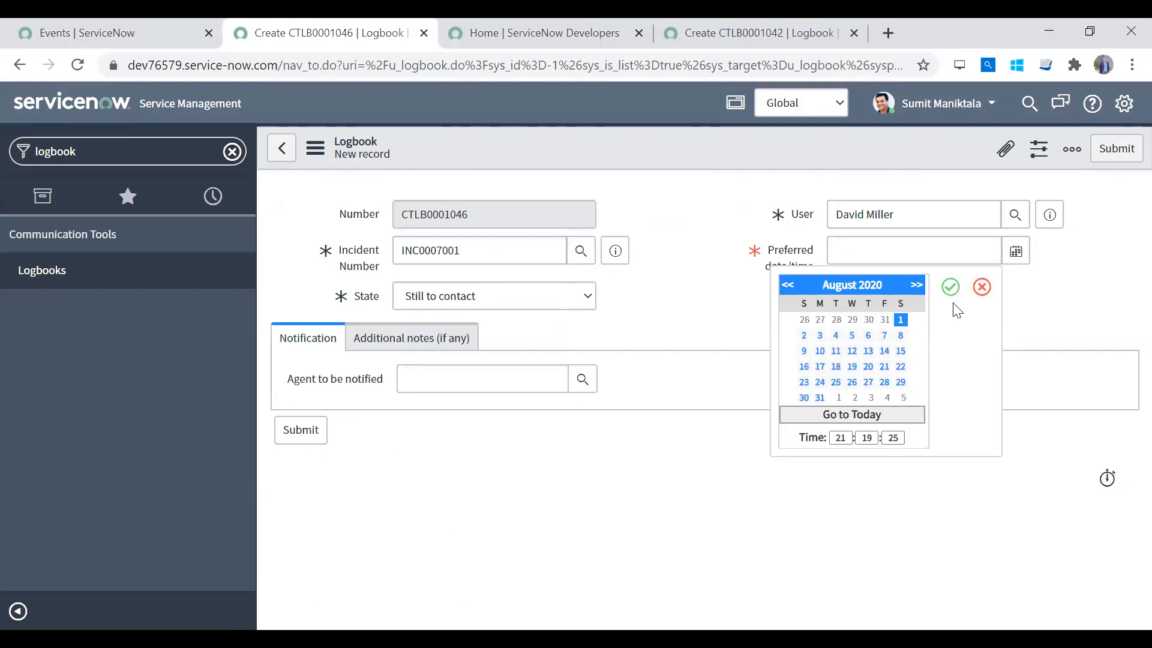
click(950, 288)
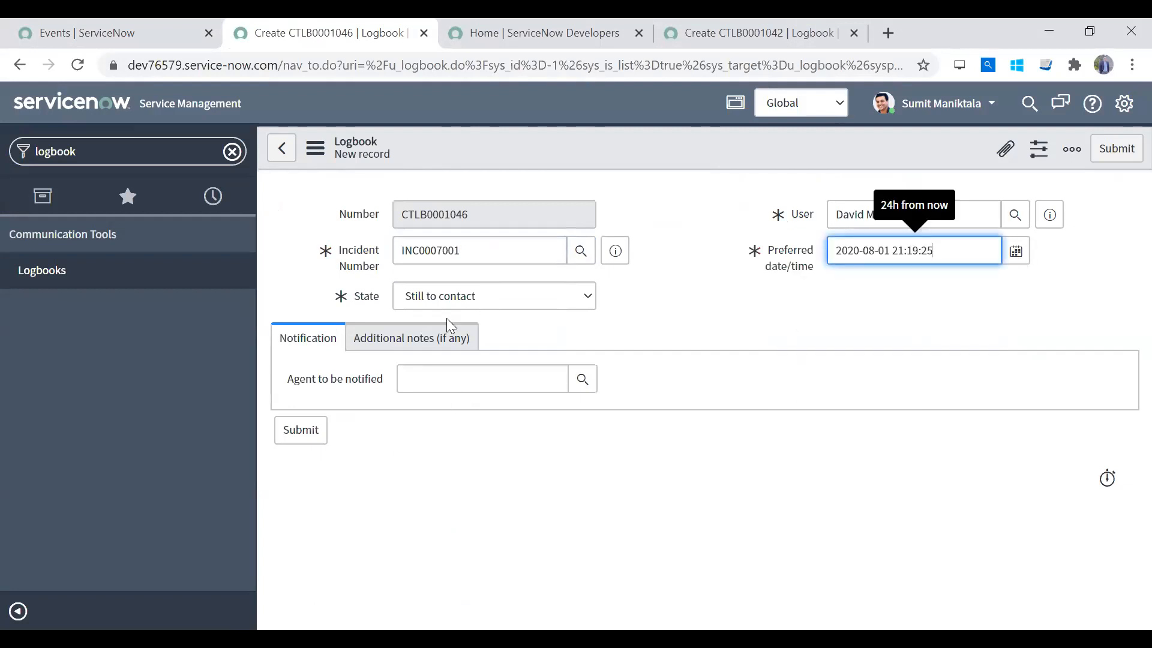
Choose the agent to be notified, set the reminder to 5 minutes and submit the logbook record
click(443, 380)
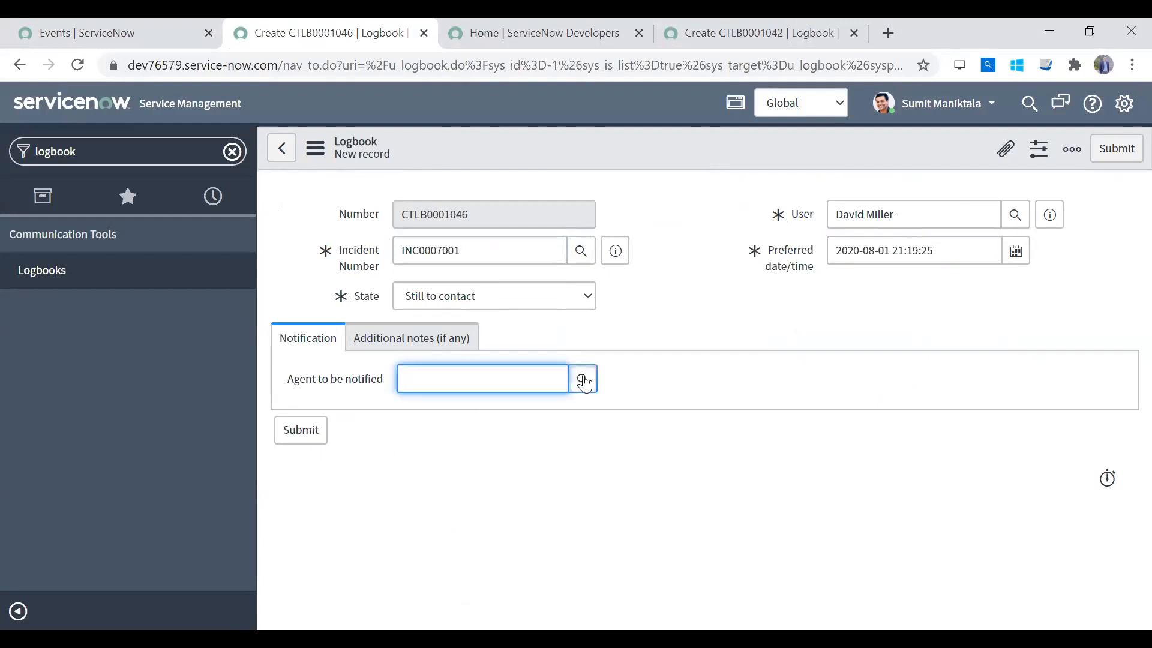
click(582, 380)
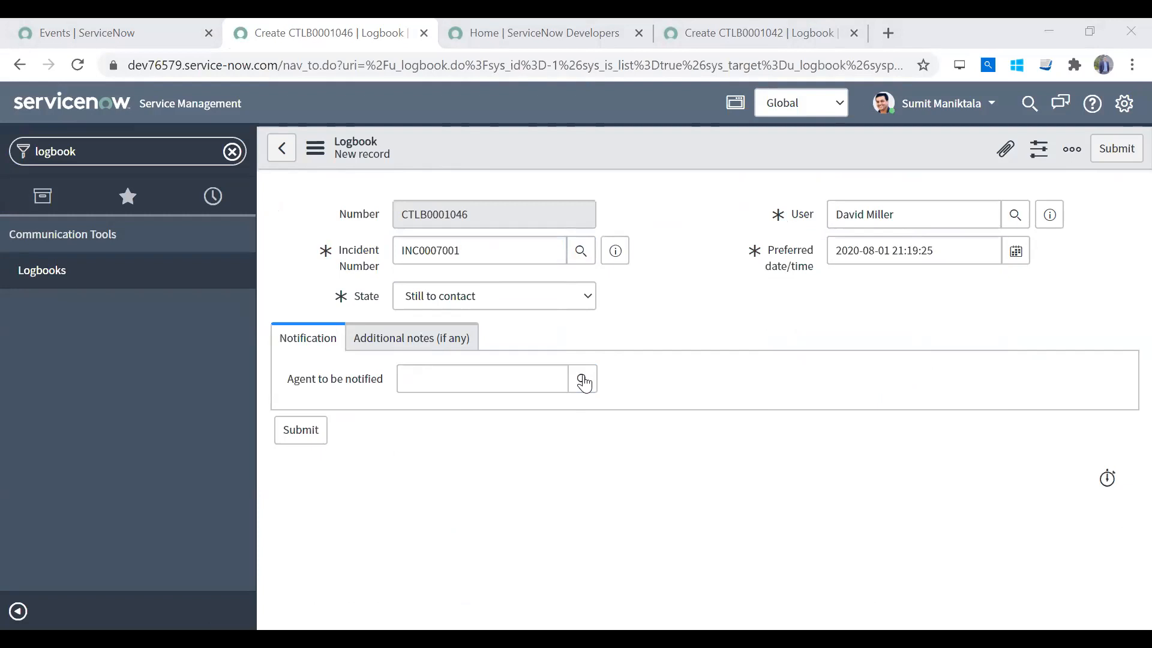
click(851, 379)
click(858, 413)
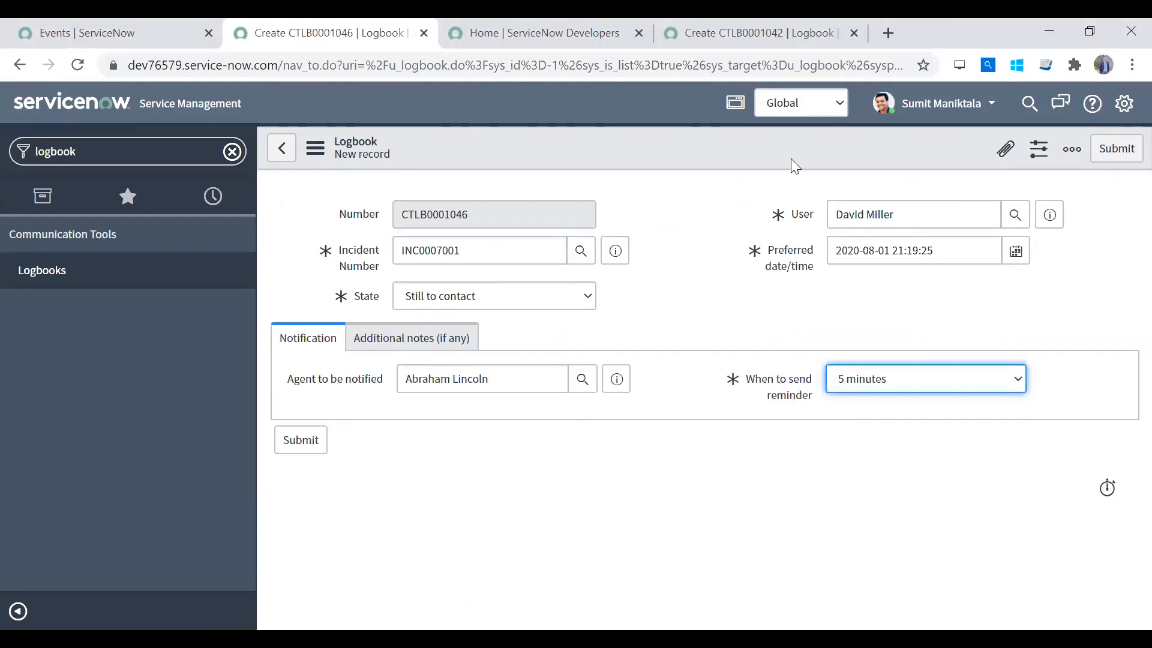
click(1113, 149)
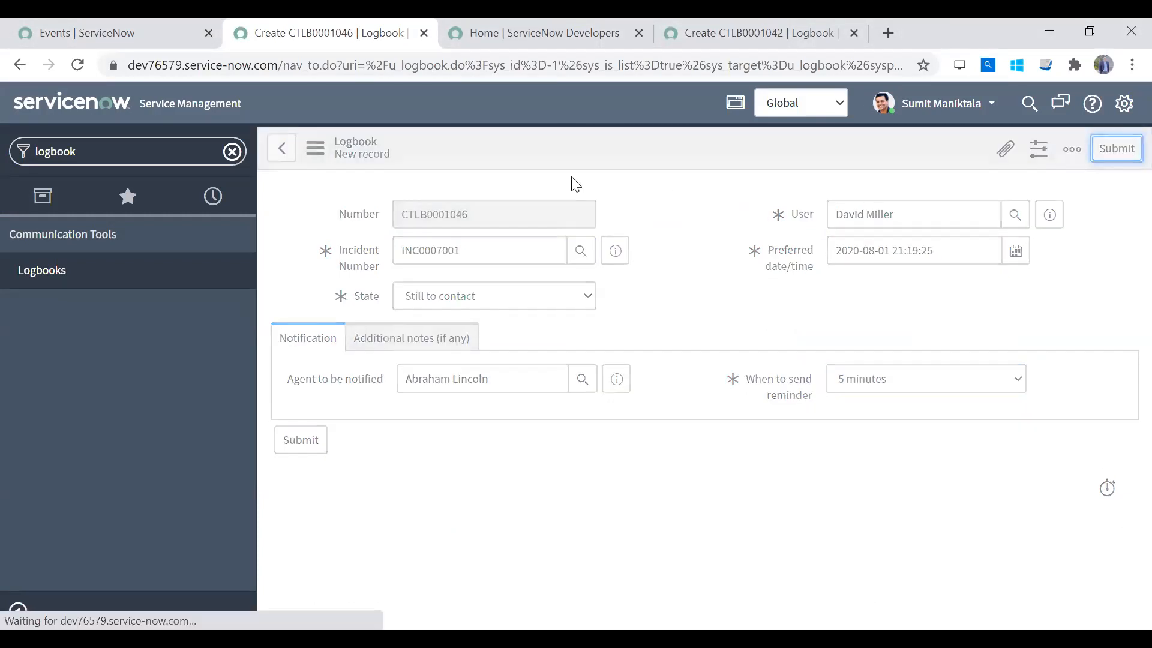
Refresh the Events list filtered to communication.logbook.inform.agent.appt and check the newest event's Parm1, Parm2 and processing state
click(132, 32)
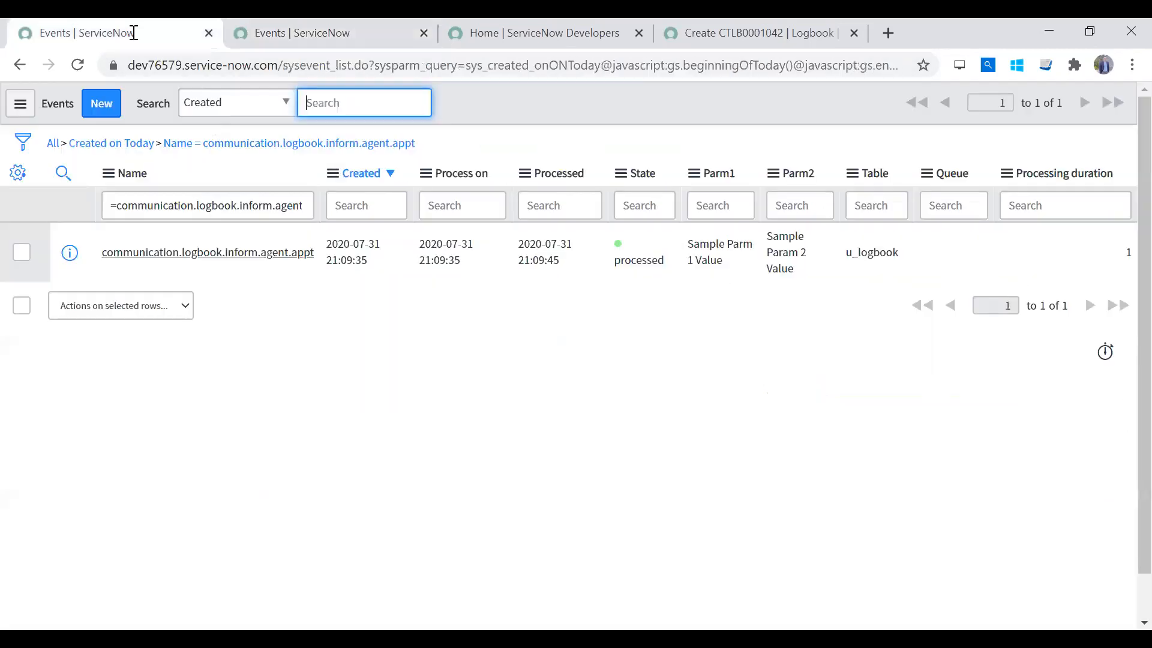
click(409, 145)
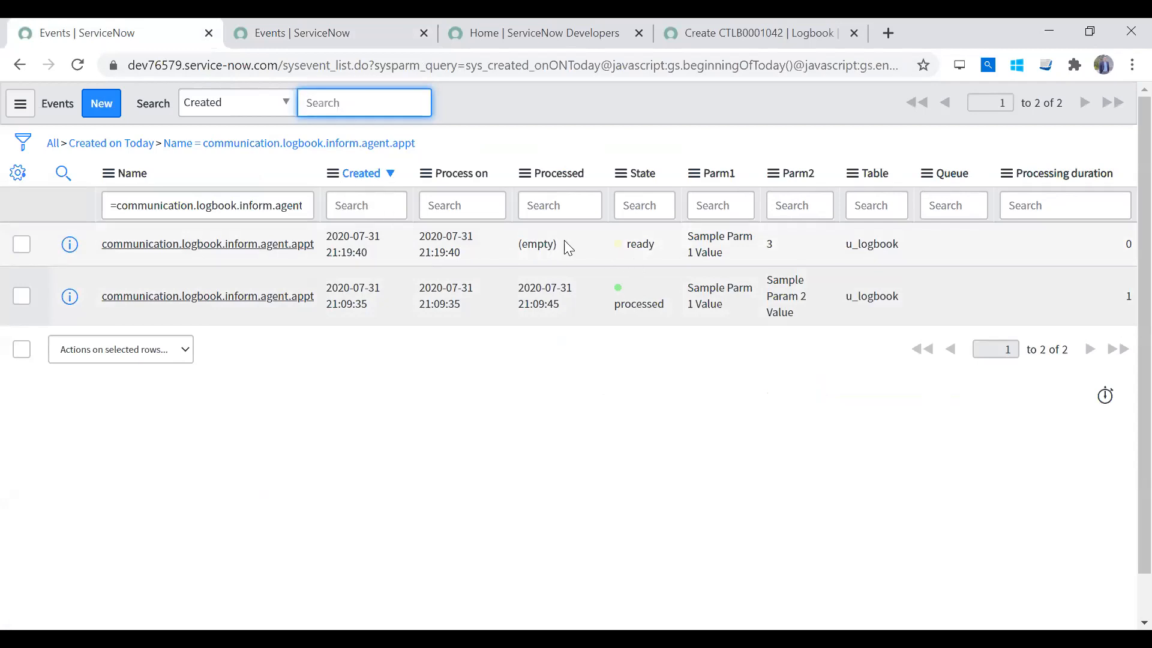
click(749, 259)
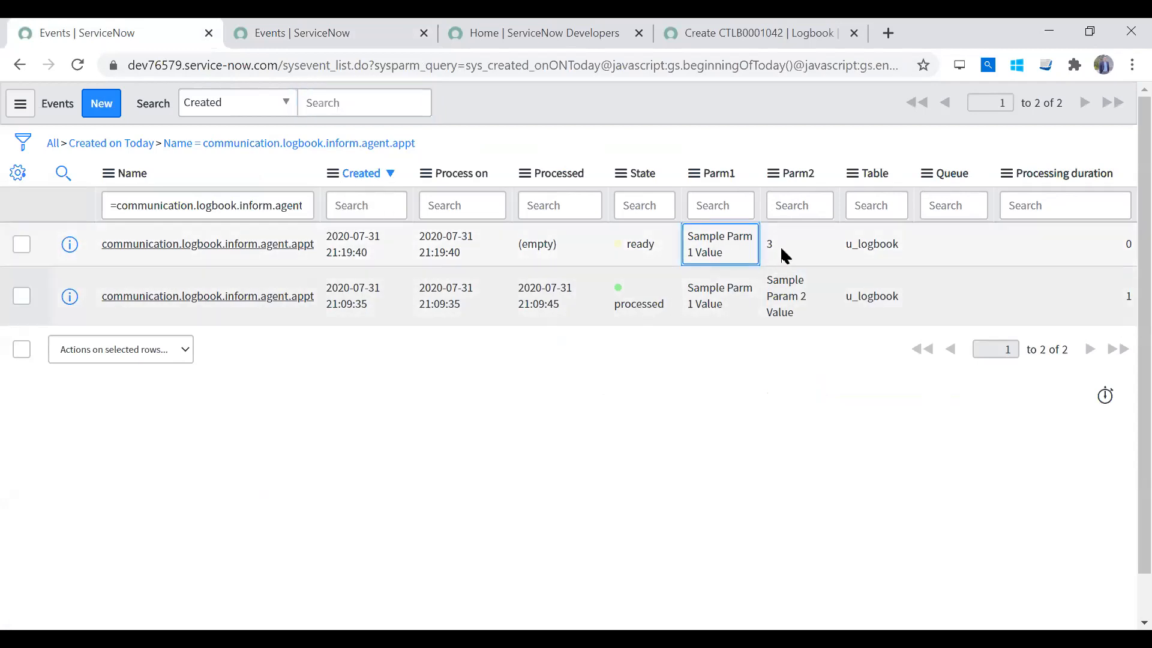
double_click(768, 248)
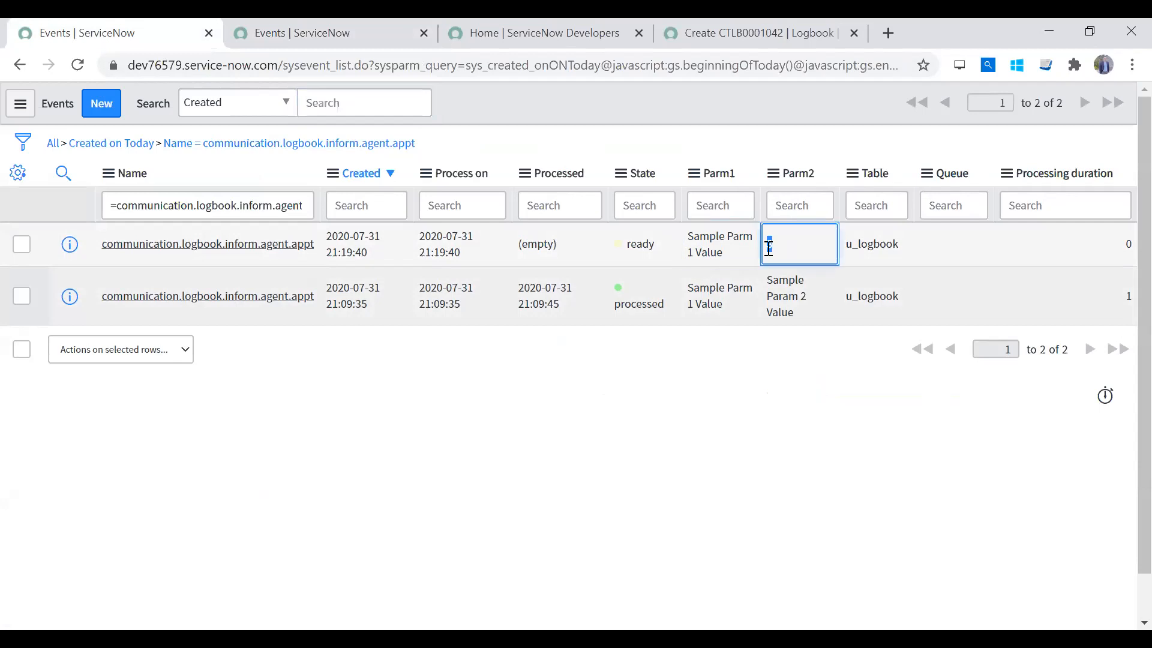
click(778, 312)
double_click(772, 251)
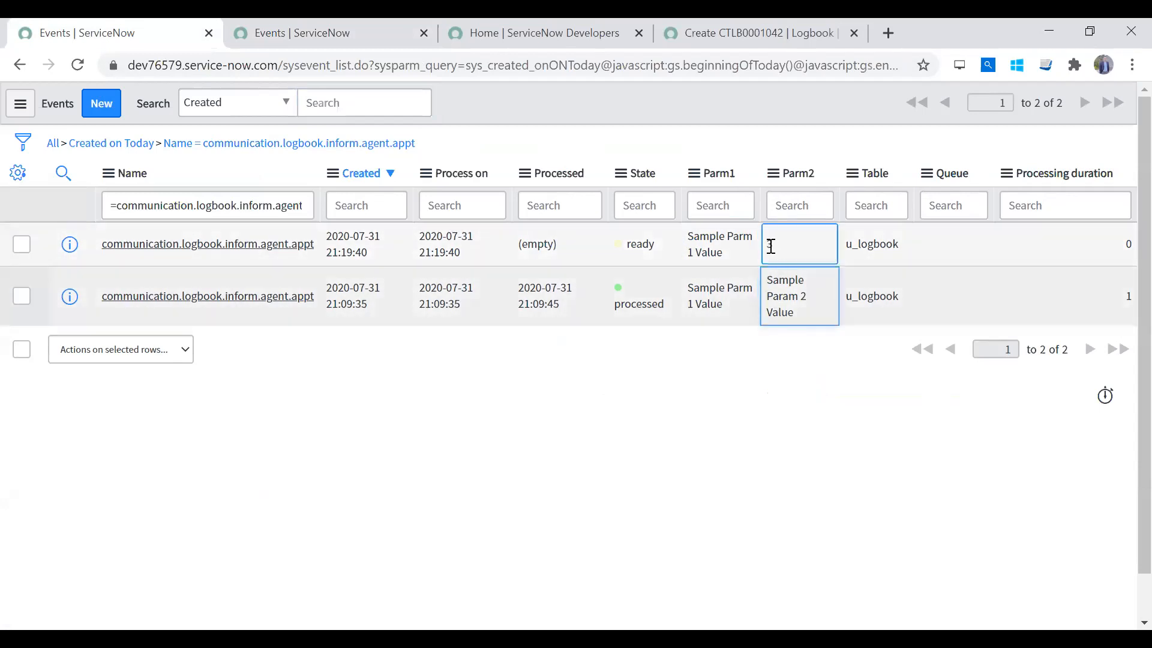
click(705, 238)
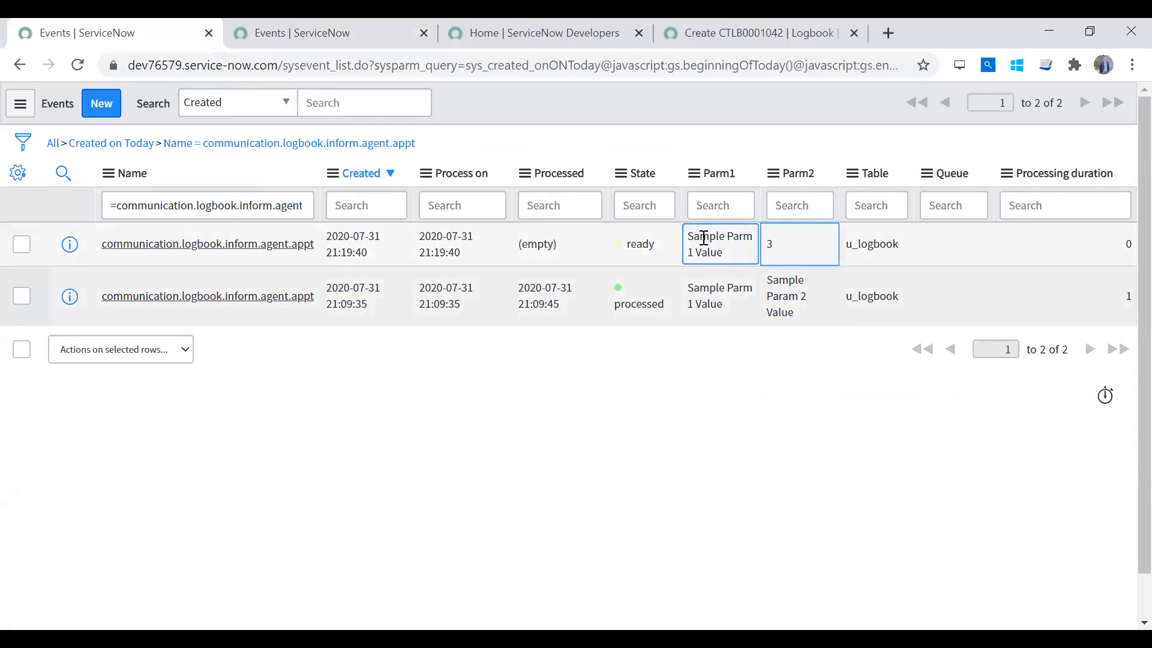
click(776, 247)
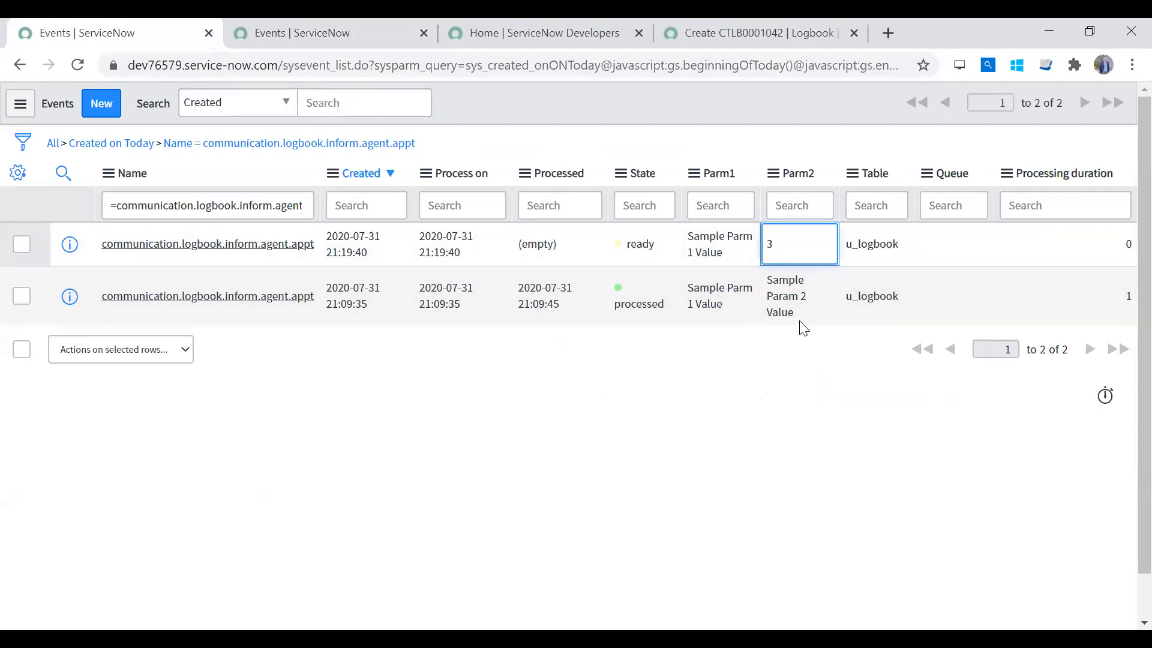
click(401, 149)
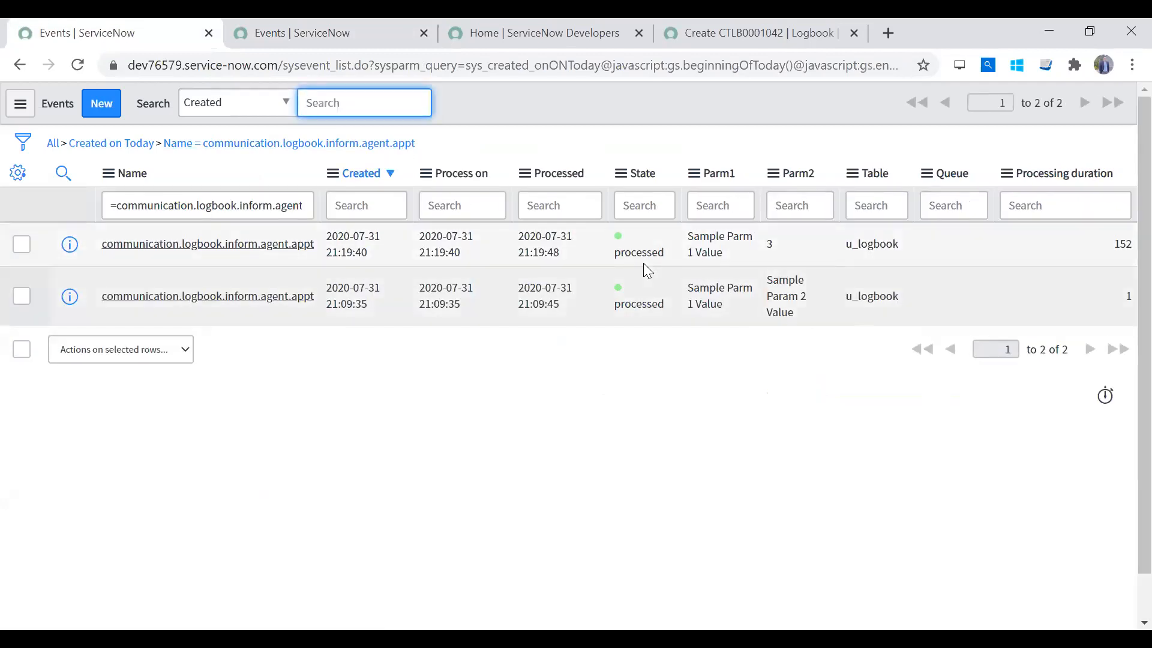
Filter the navigator for "mail", open the Outbox and sort the emails by Created with the newest first
click(258, 33)
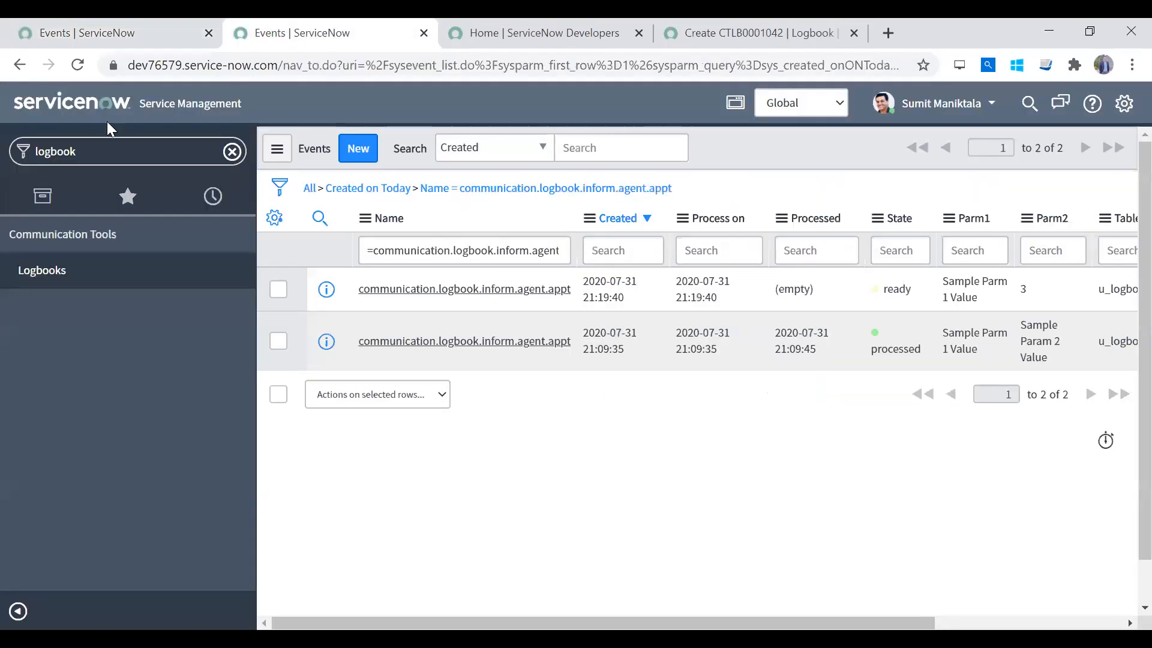
double_click(89, 148)
text(mail)
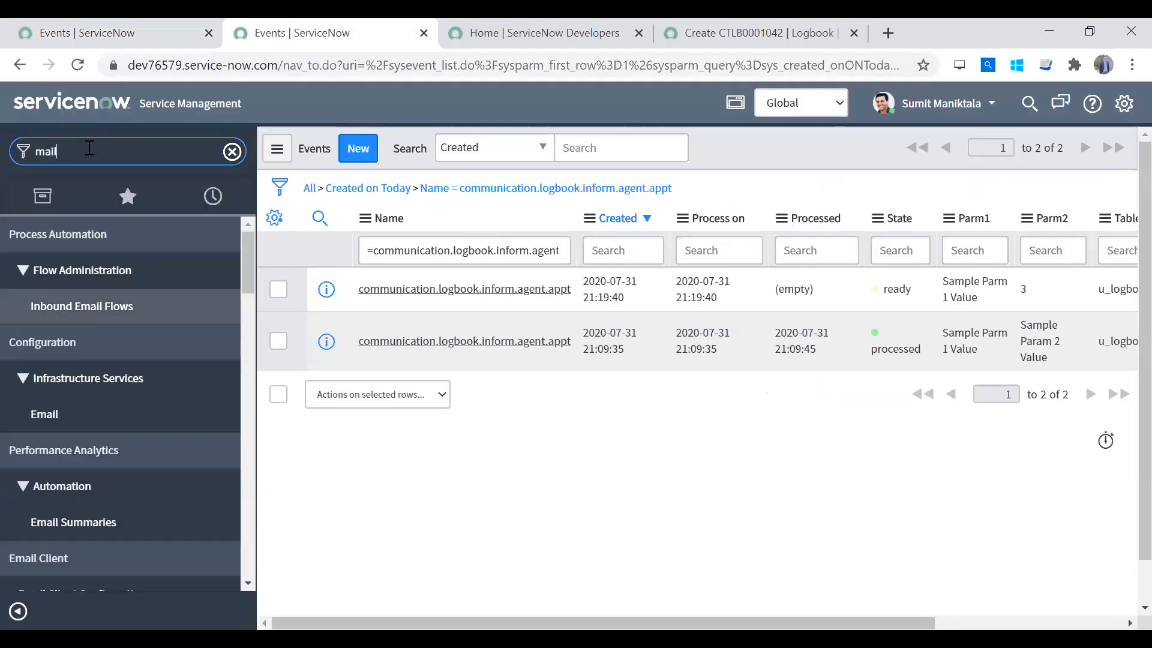
drag(247, 283, 248, 424)
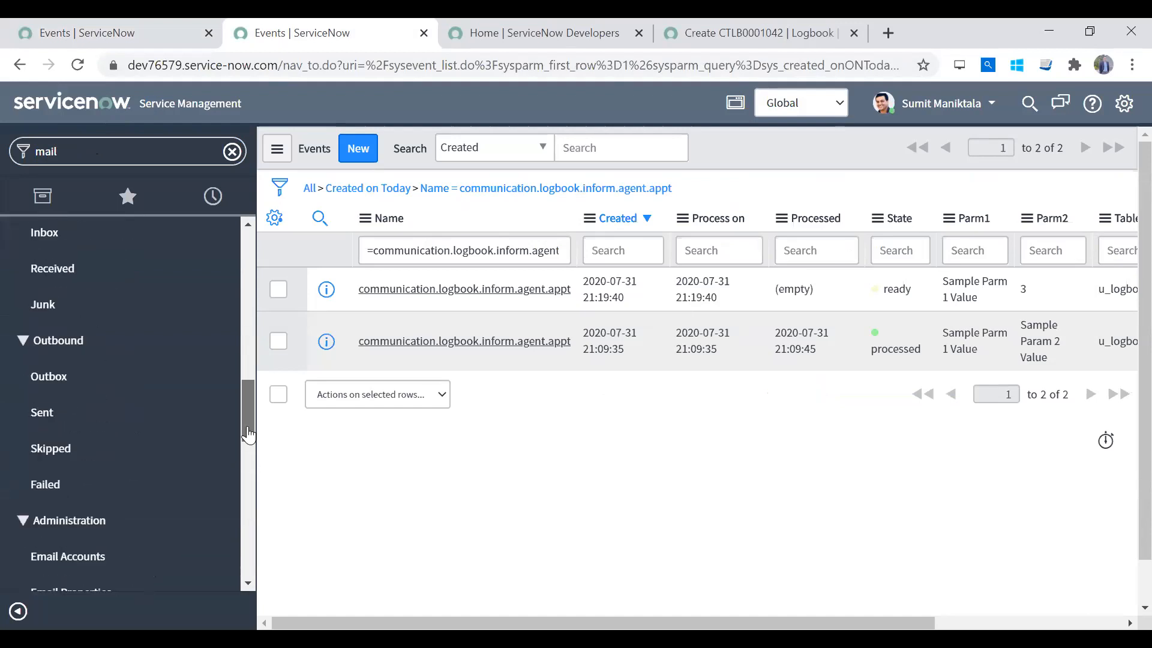
click(103, 381)
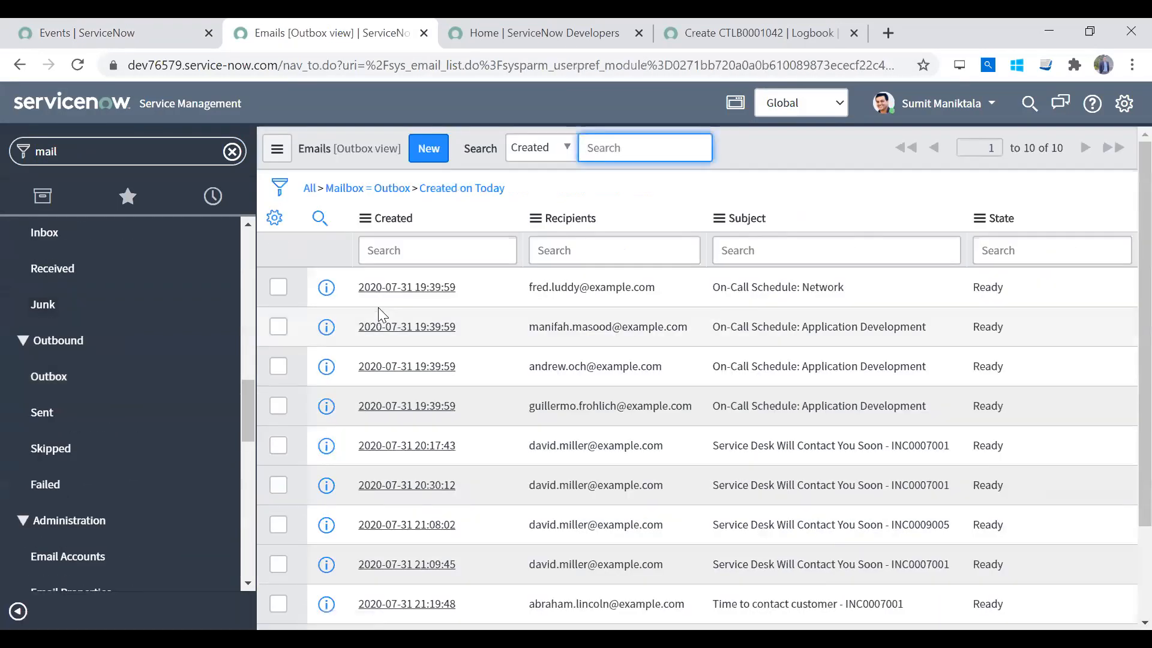
click(384, 218)
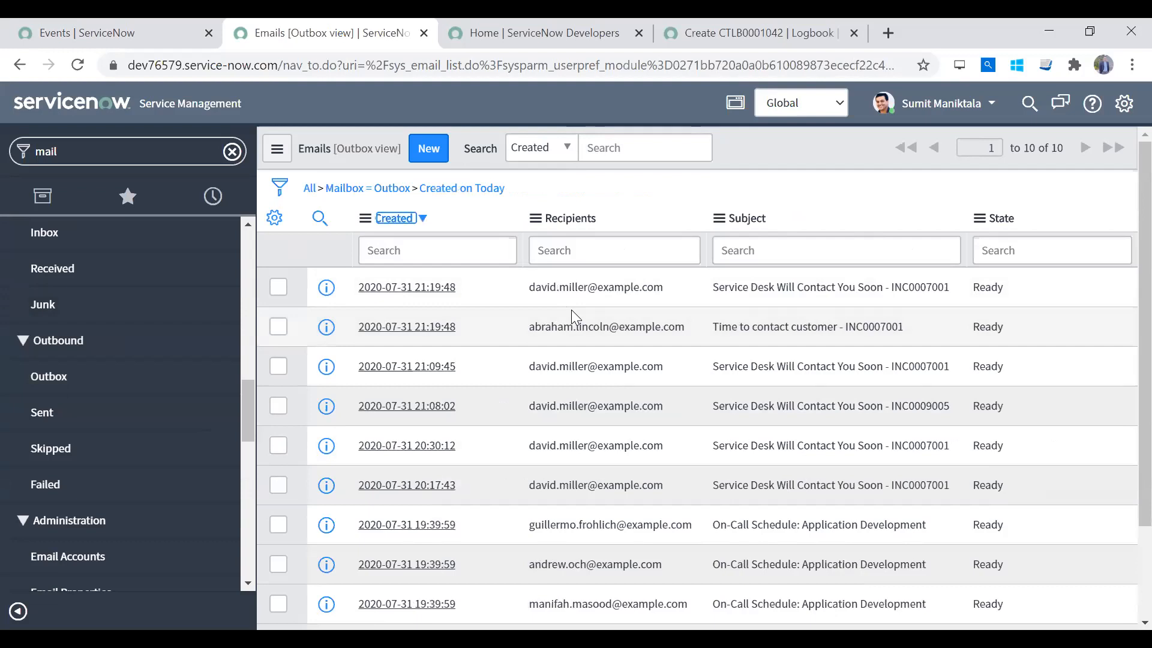
Compare the recipients and subjects of the two newest emails in the Outbox
drag(534, 326, 671, 324)
drag(535, 287, 686, 296)
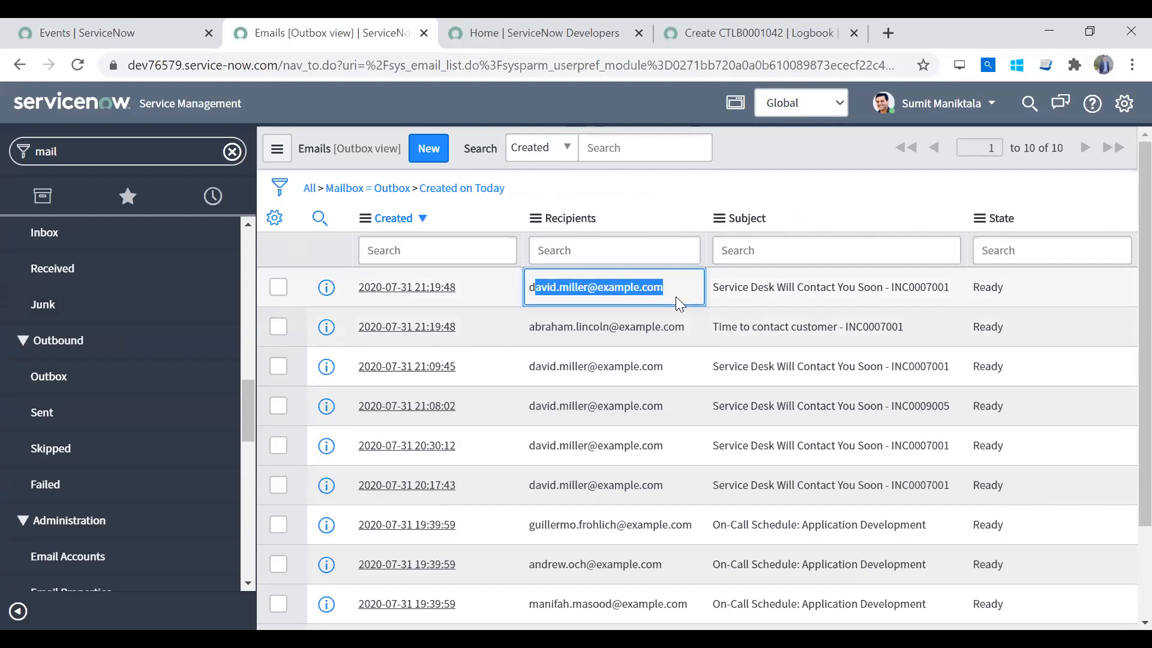
click(796, 292)
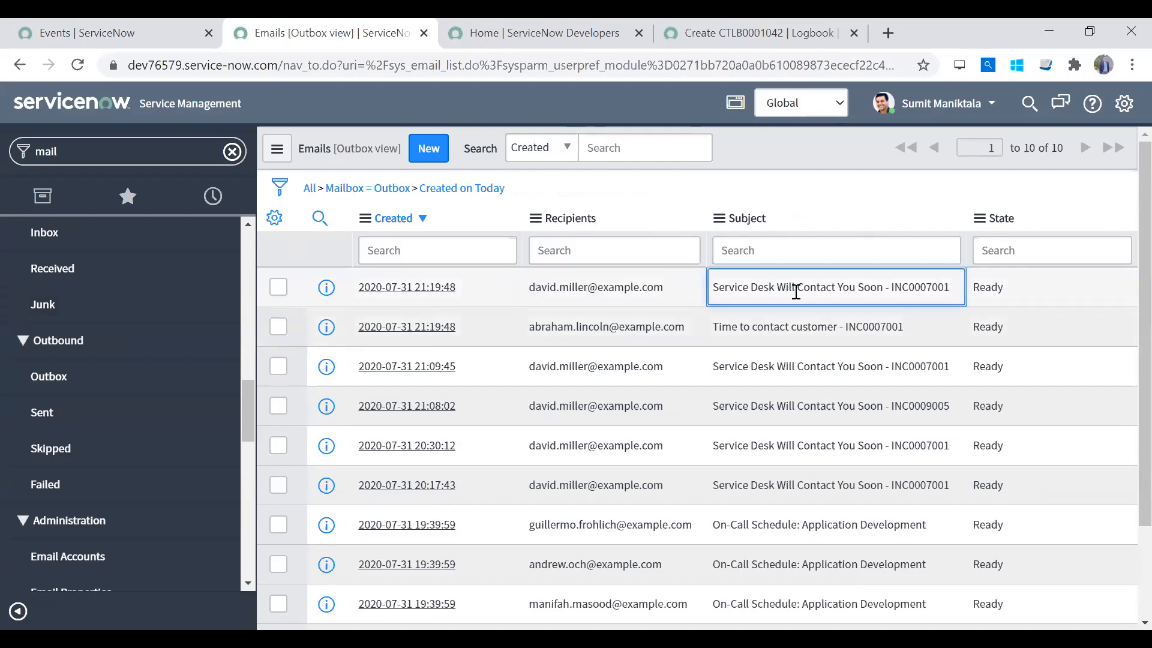
click(624, 323)
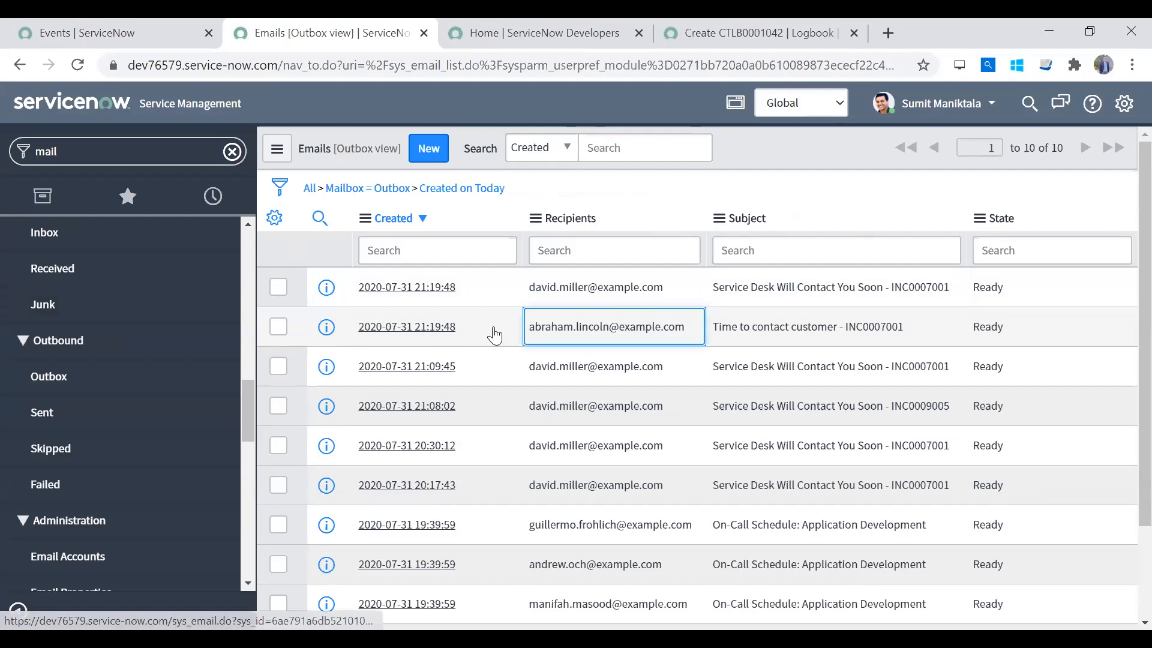
Open the "Time to contact customer - INC0007001" email and check its originating event and notification
click(452, 329)
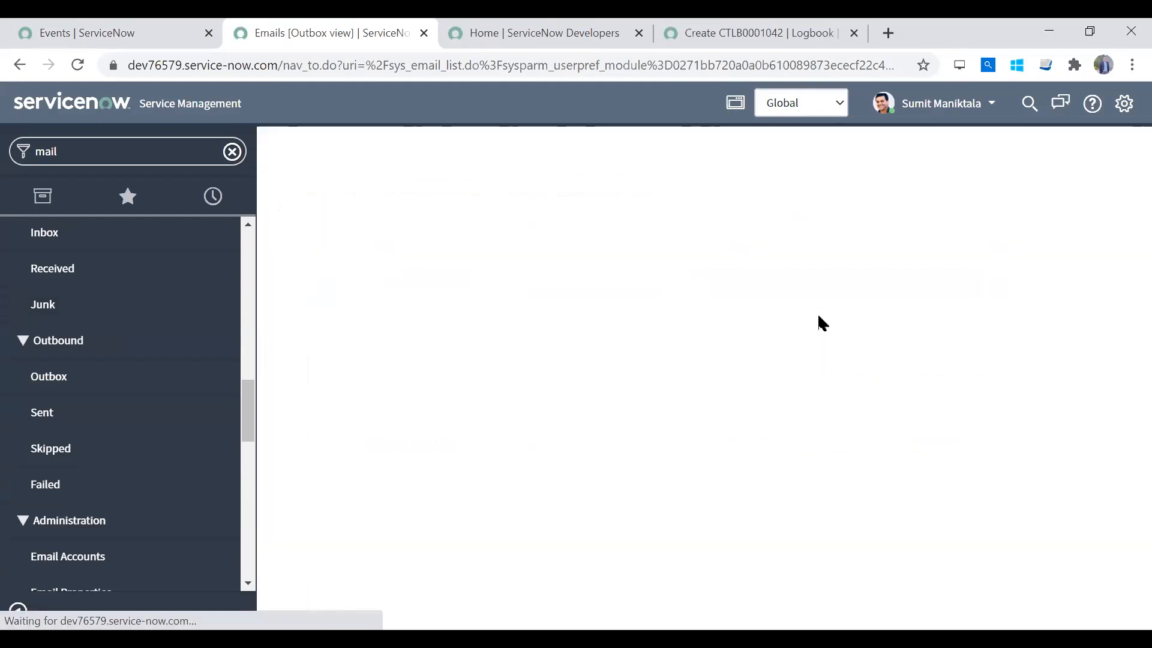
scroll(1121, 309, down, 3)
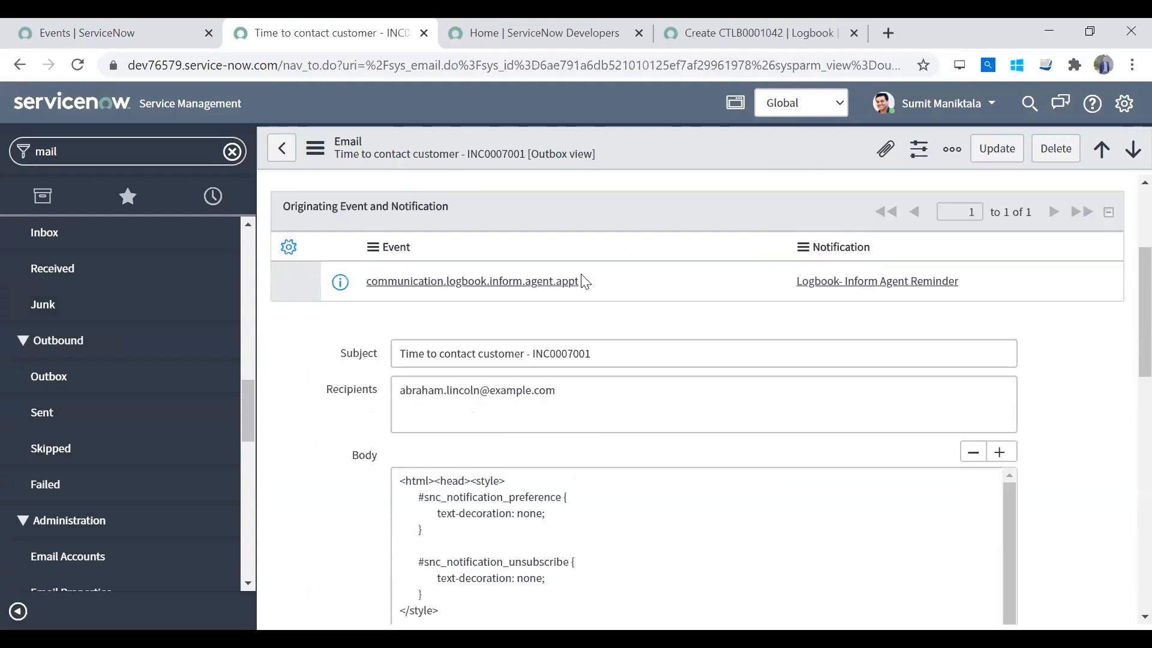
drag(581, 281, 362, 284)
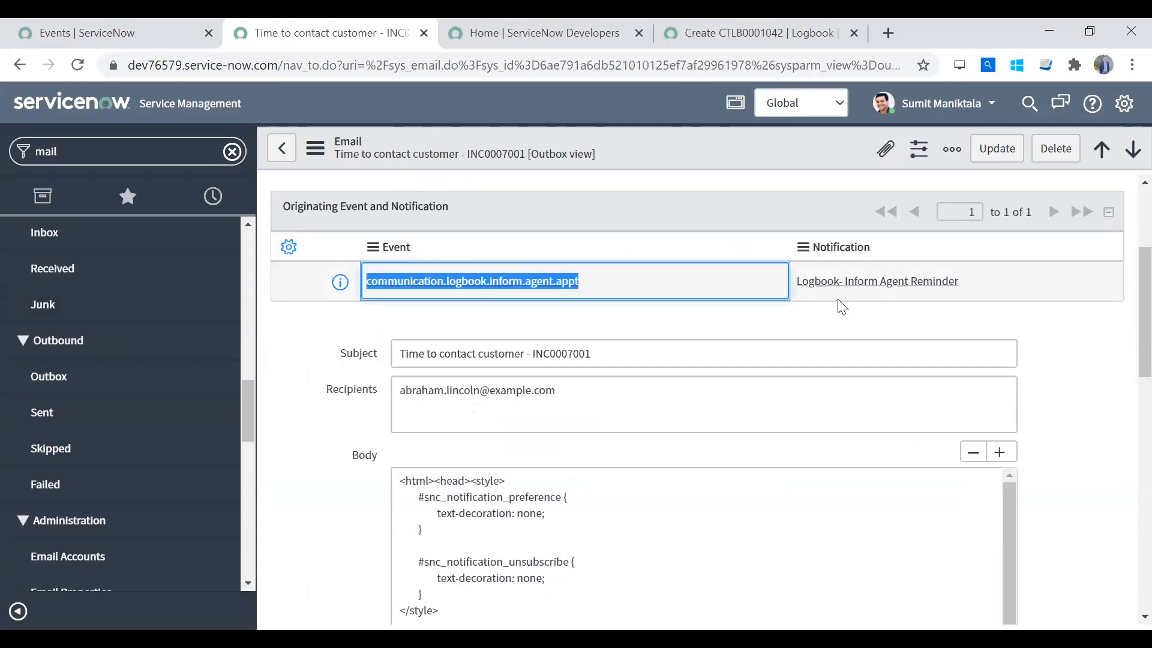
click(961, 284)
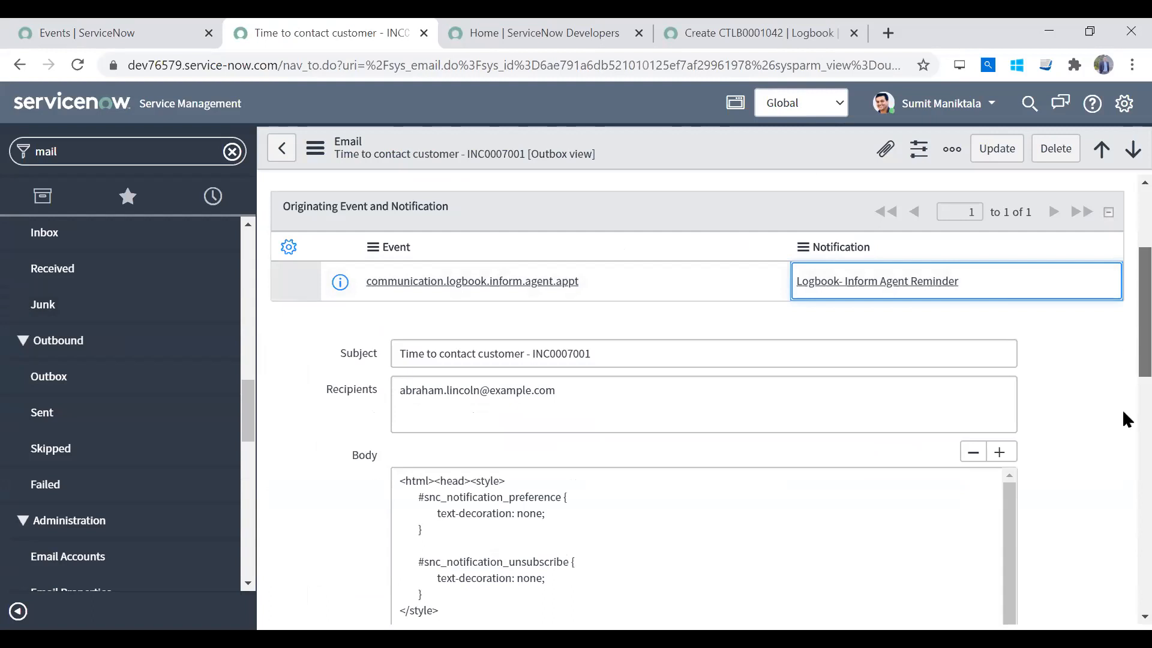
scroll(1122, 409, down, 8)
Preview the email's HTML body, check the greeting, incident number and preferred date/time, and close the preview
click(332, 549)
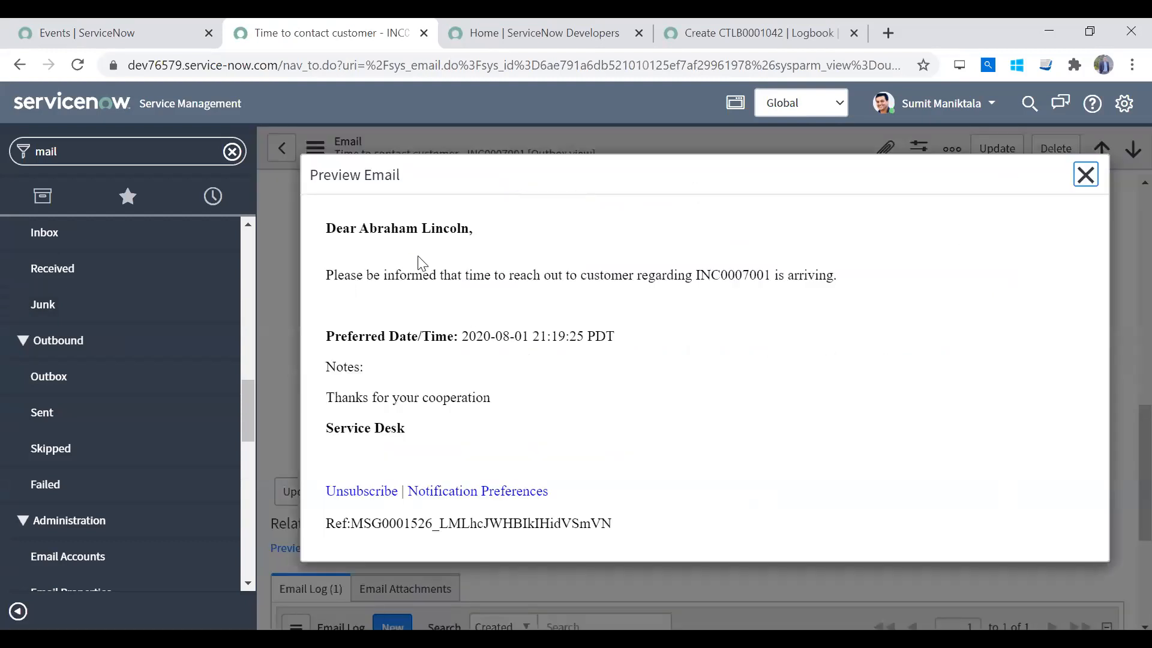
drag(370, 228, 470, 231)
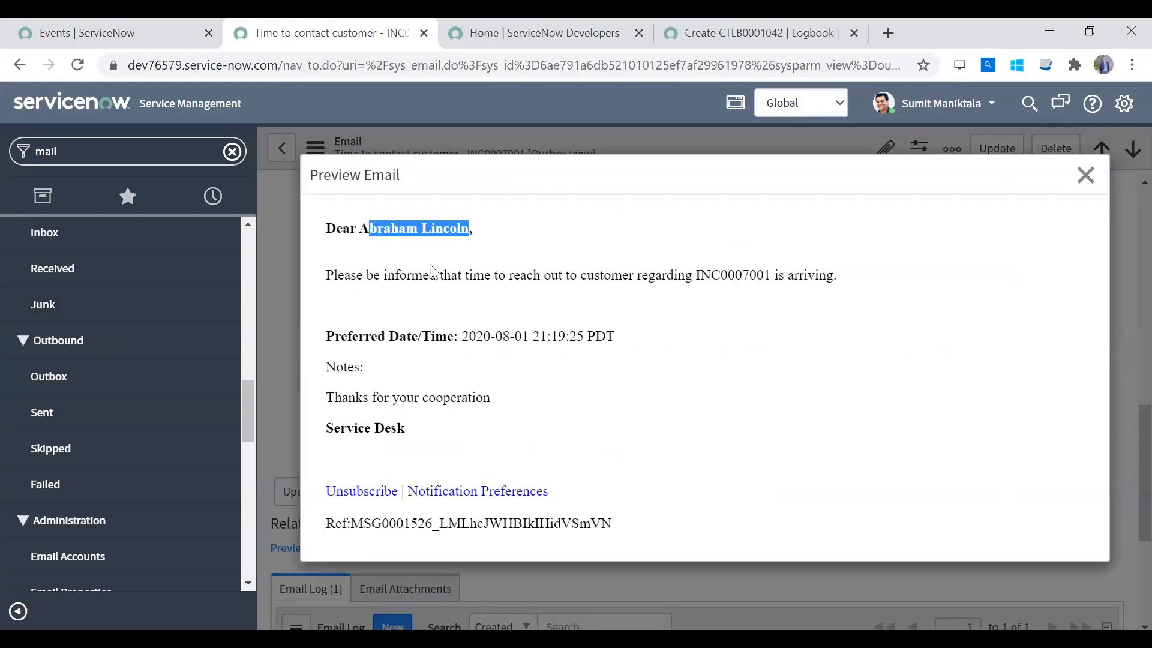
drag(456, 276, 514, 276)
click(598, 277)
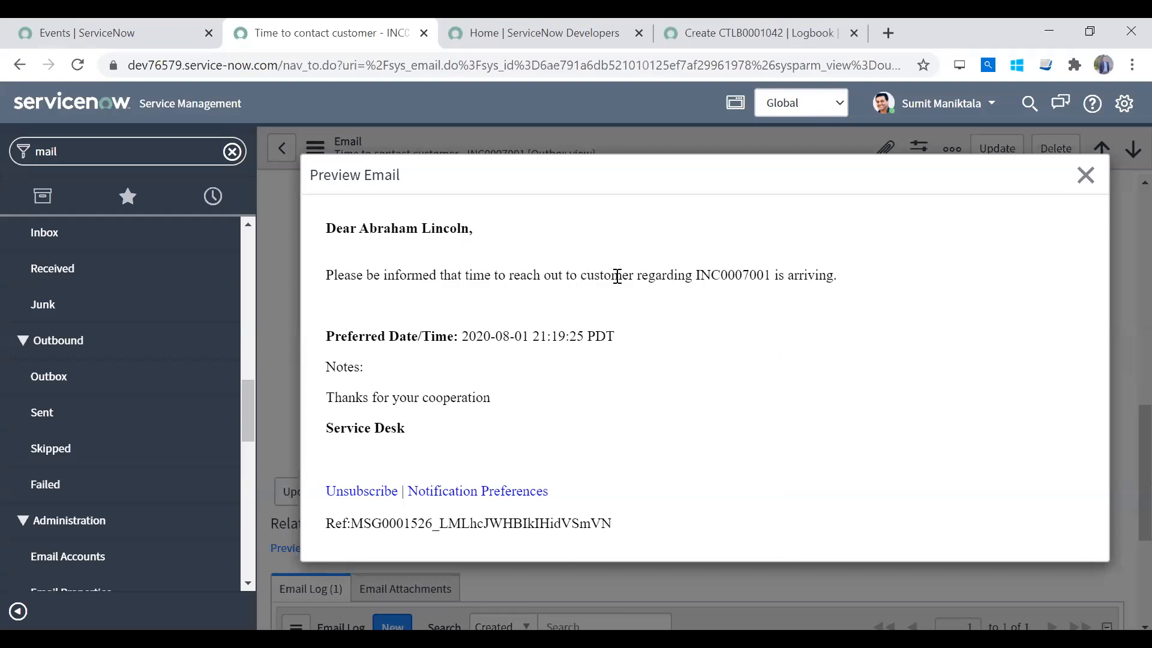
double_click(717, 278)
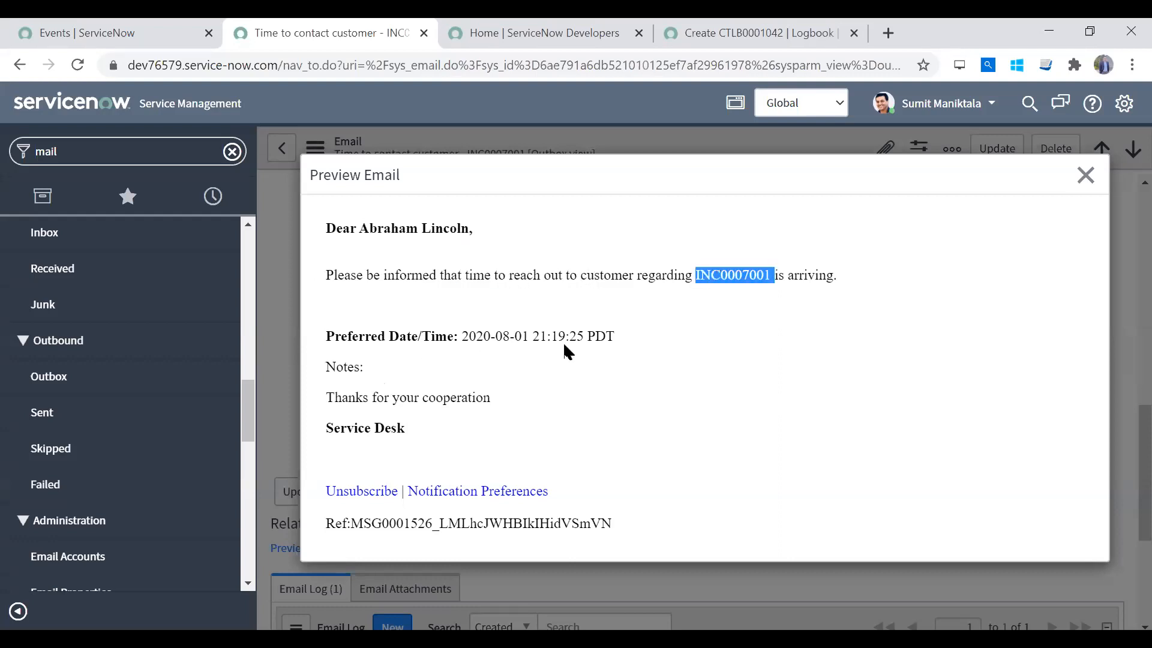
drag(624, 342, 436, 337)
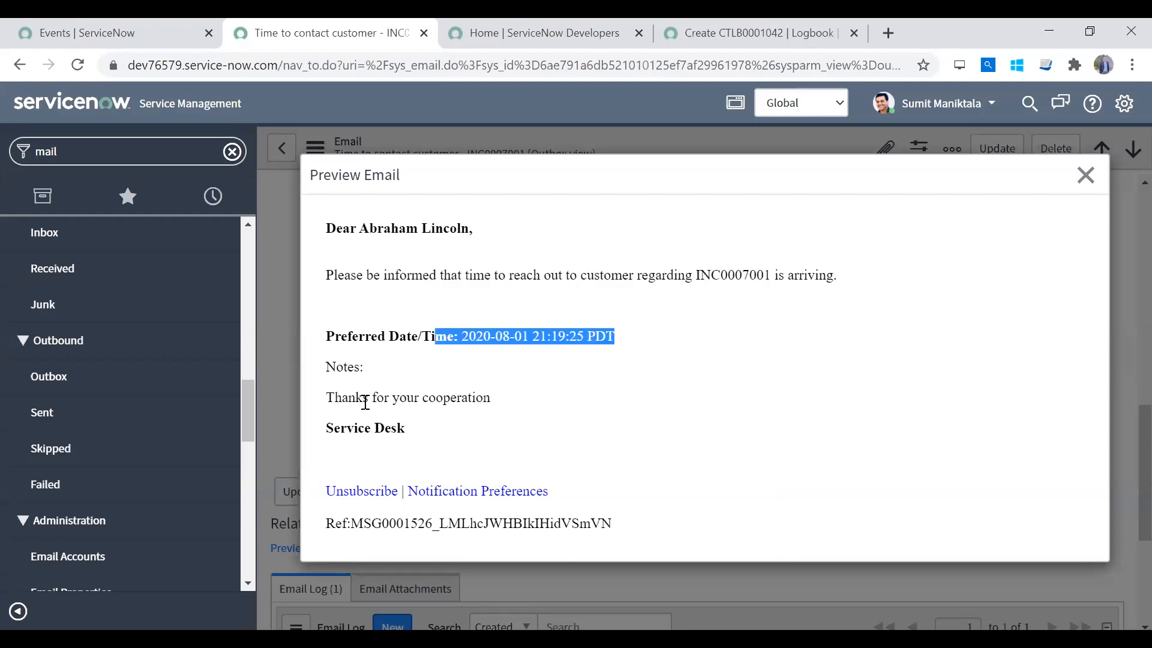
click(617, 444)
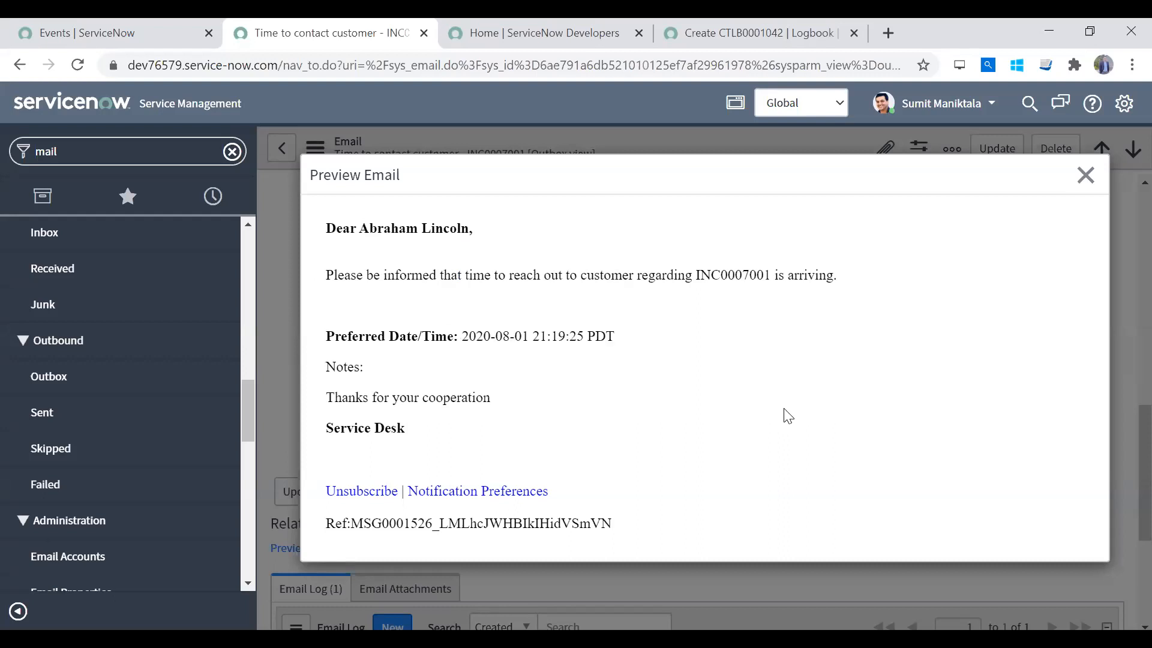
click(1086, 187)
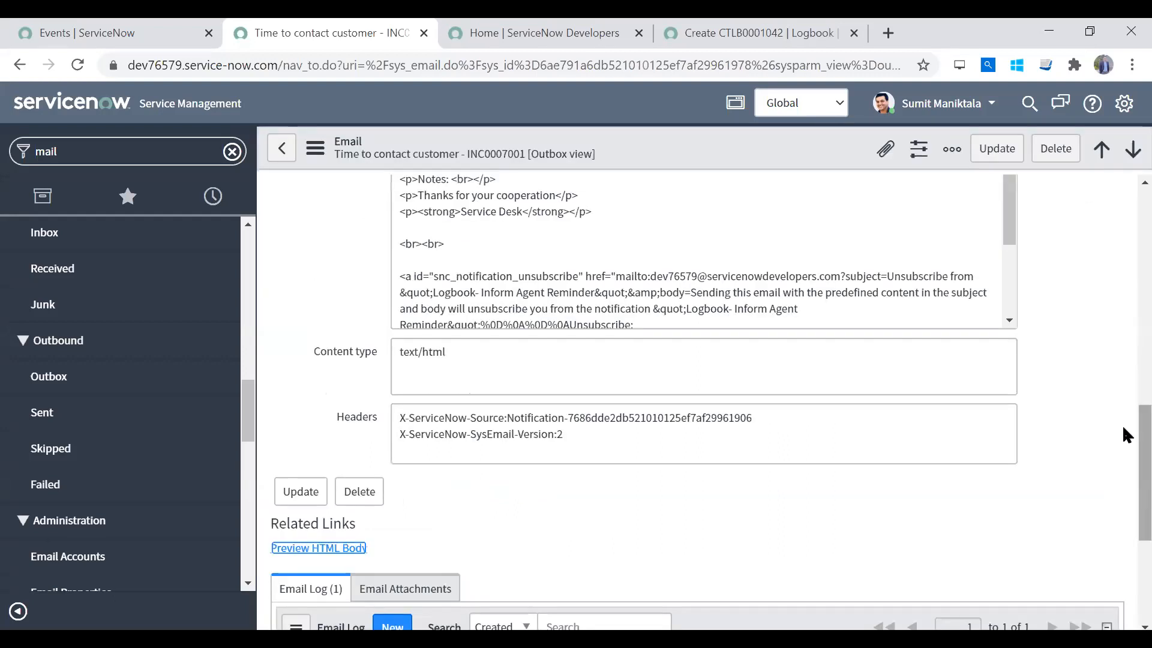
scroll(1123, 386, up, 5)
scroll(1122, 221, up, 1)
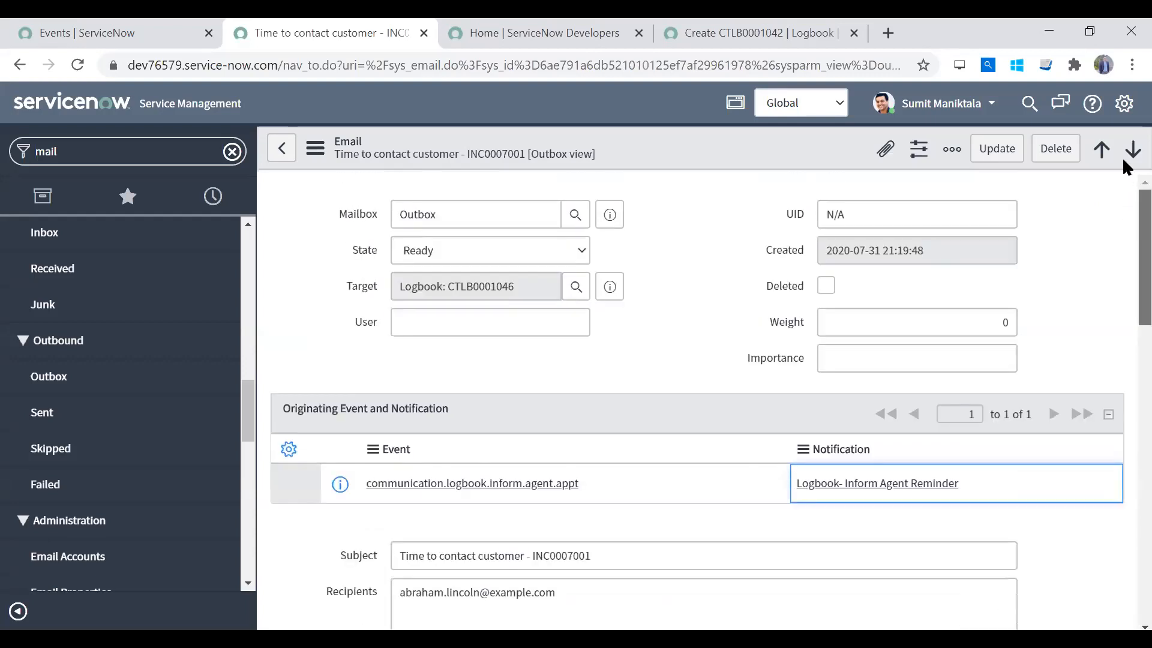
Filter the navigator for "Business r" and open the Business Rules list under System Definition
click(233, 152)
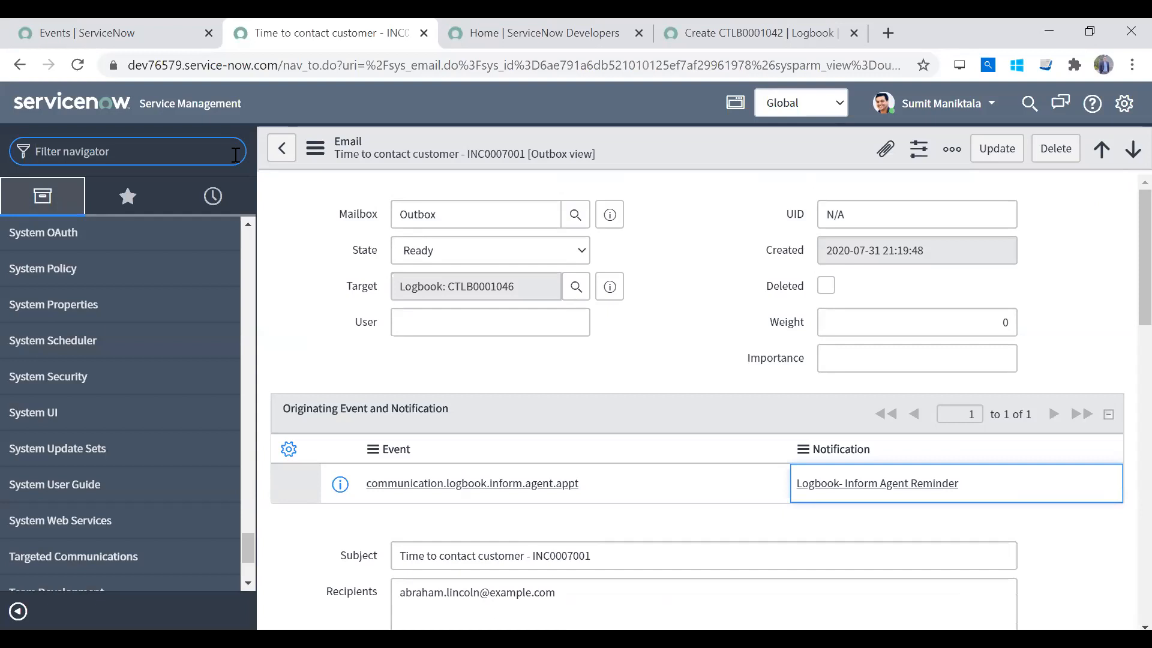
mouse_move(225, 277)
text(businees)
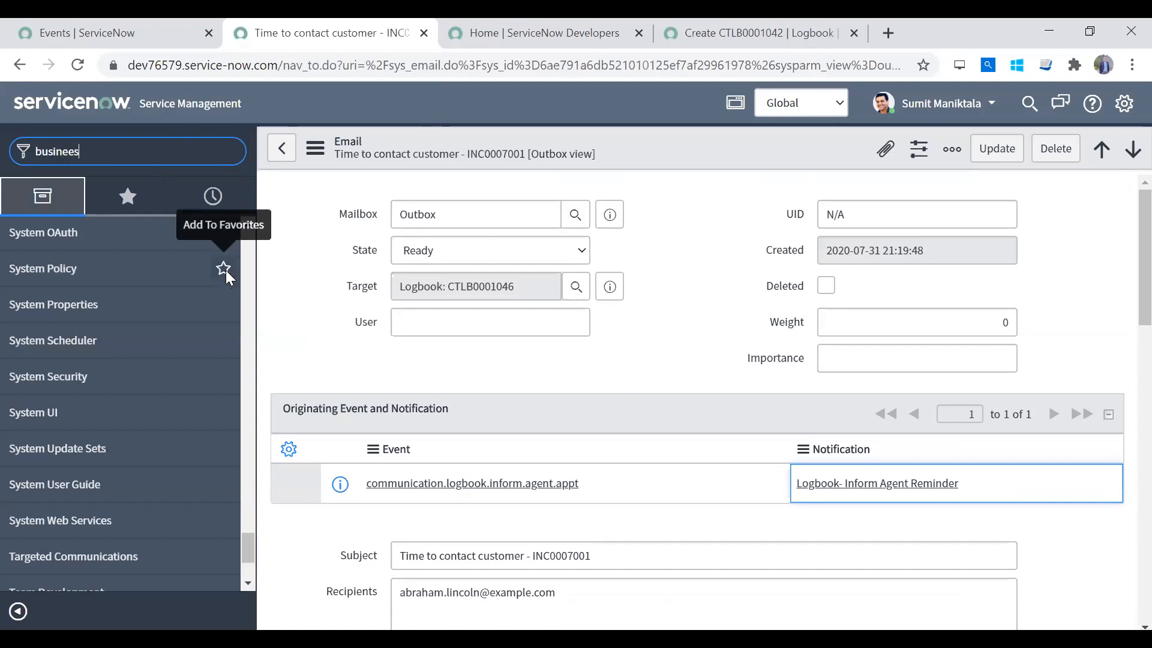
key(BackSpace)
key(BackSpace)
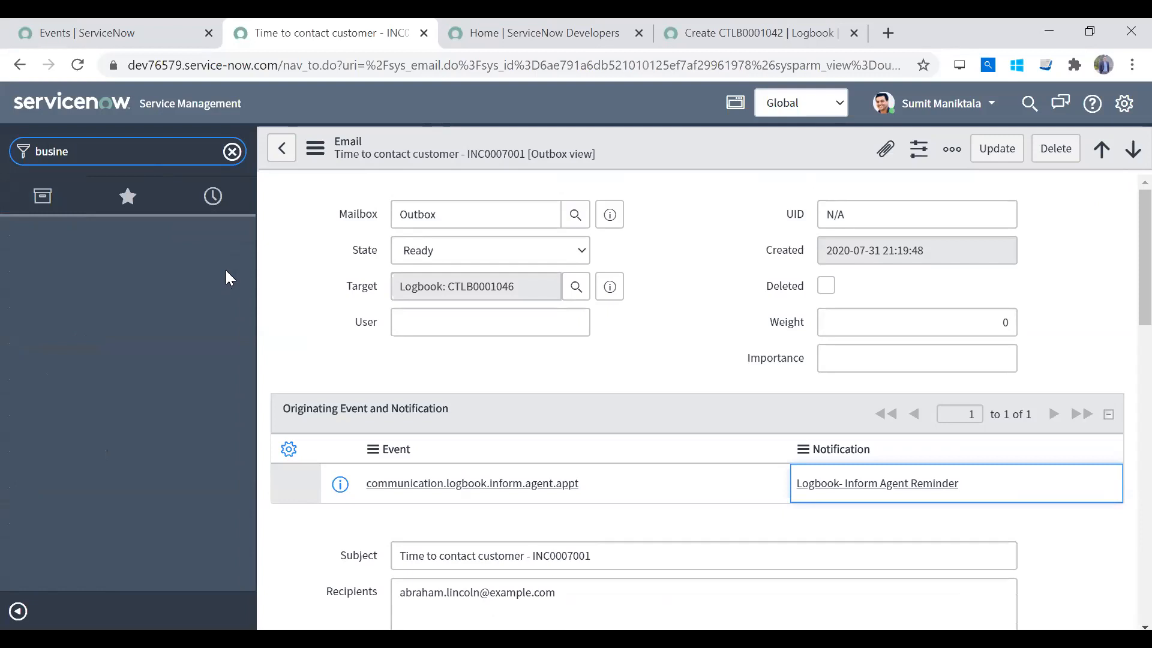
text(ss ru)
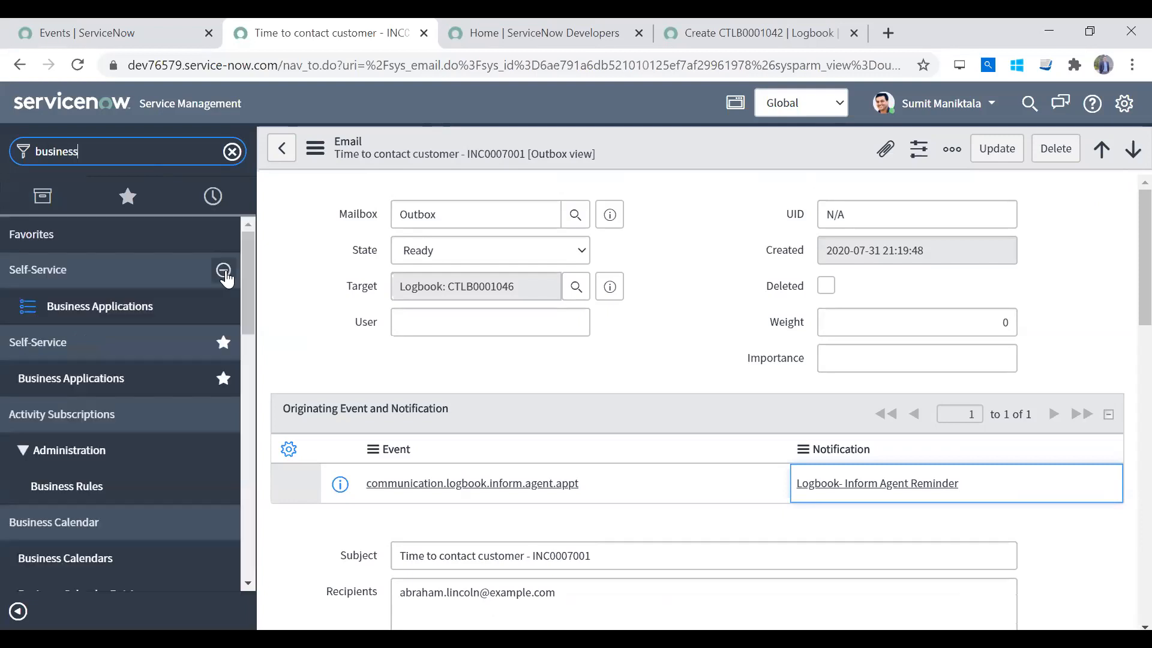
key(BackSpace)
key(BackSpace)
key(BackSpace)
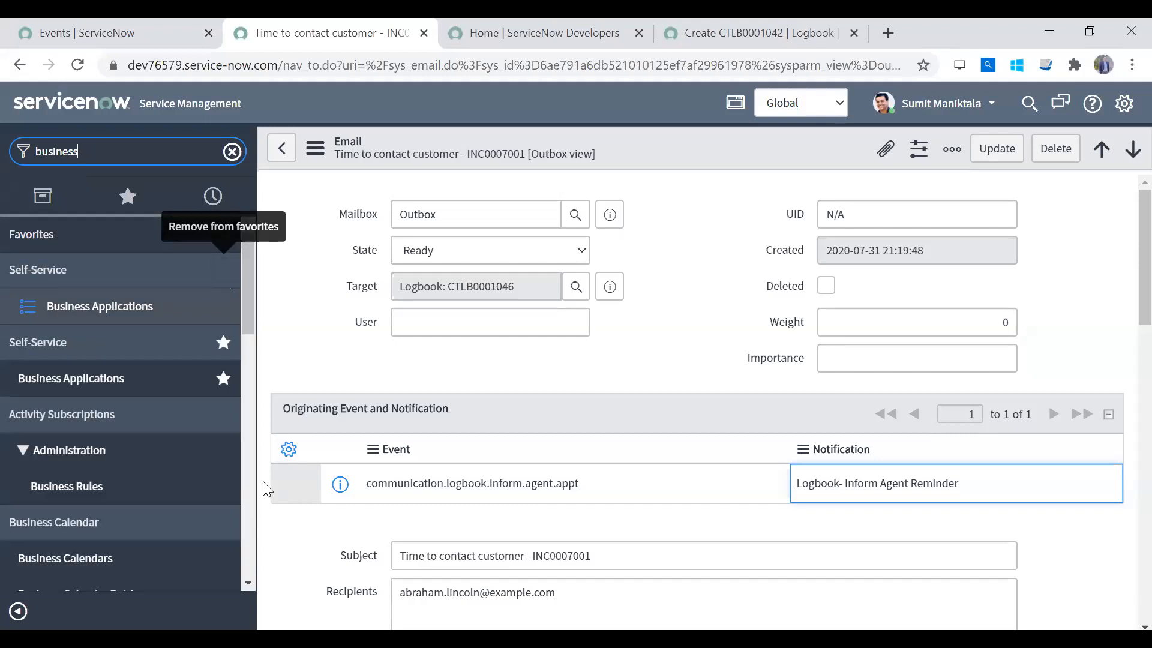
click(233, 151)
text(Business r)
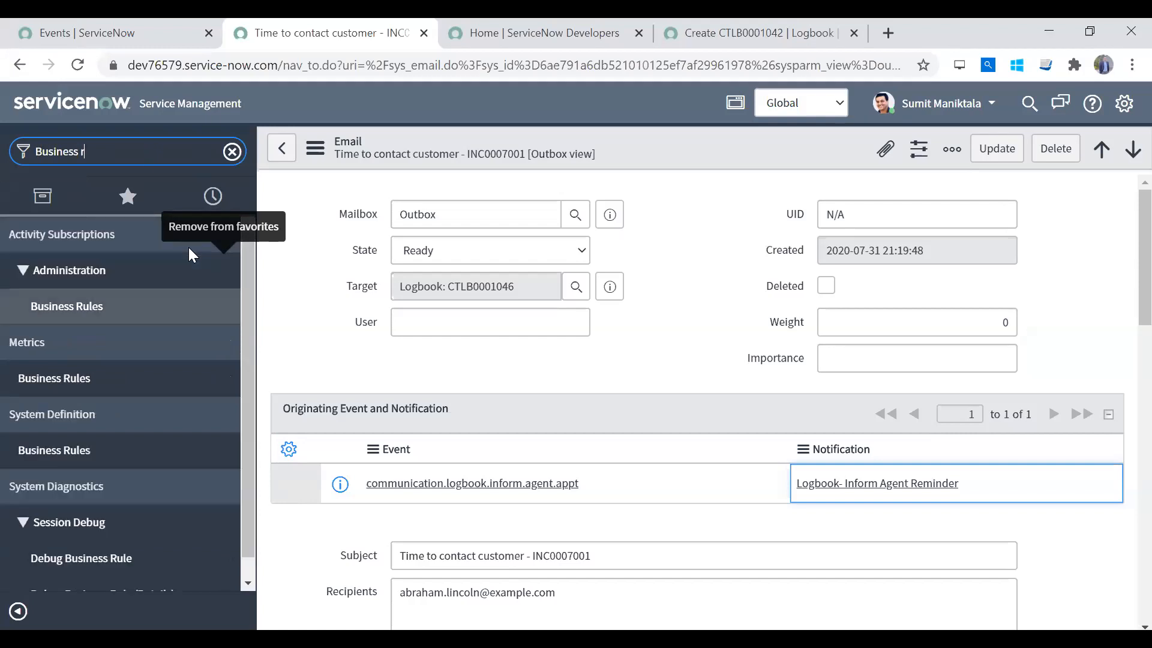
click(141, 452)
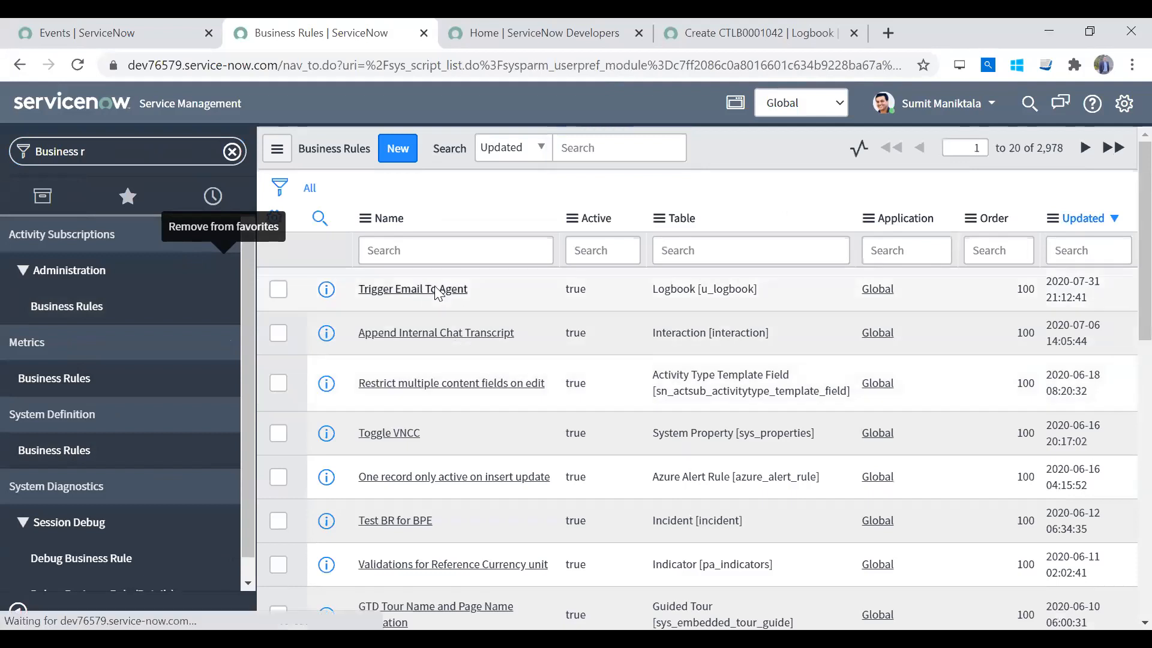
Open the "Trigger Email To Agent" business rule, and open logbook CTLB0001041 from the Communication Tools Logbooks list in a separate tab
click(436, 289)
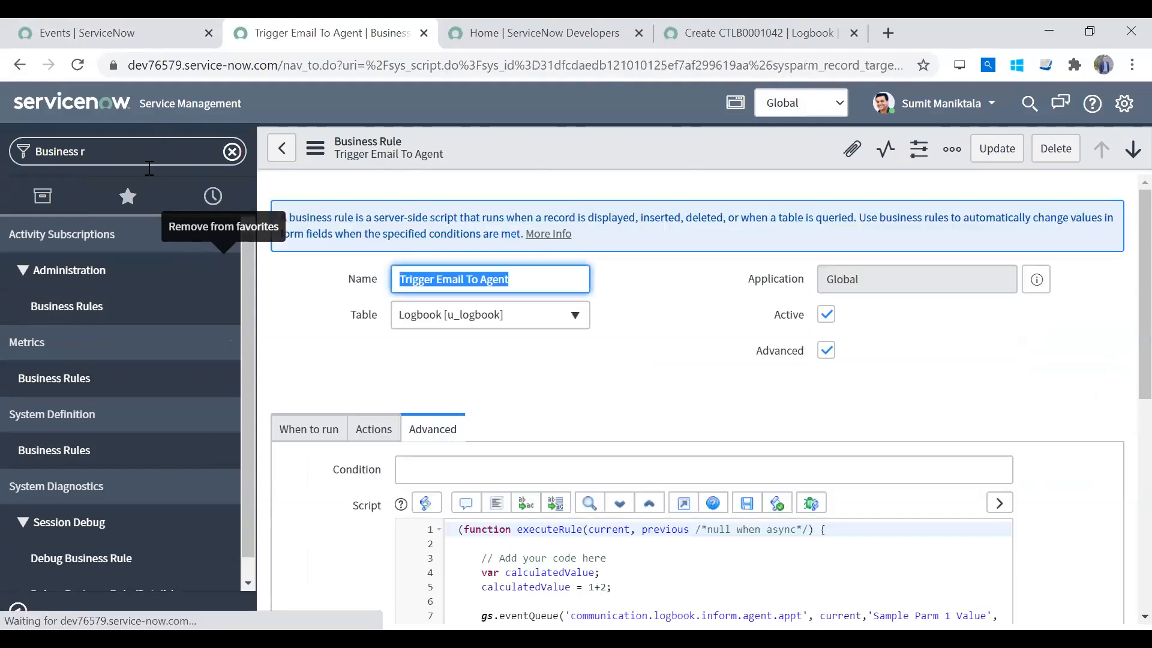
click(150, 150)
text(communica)
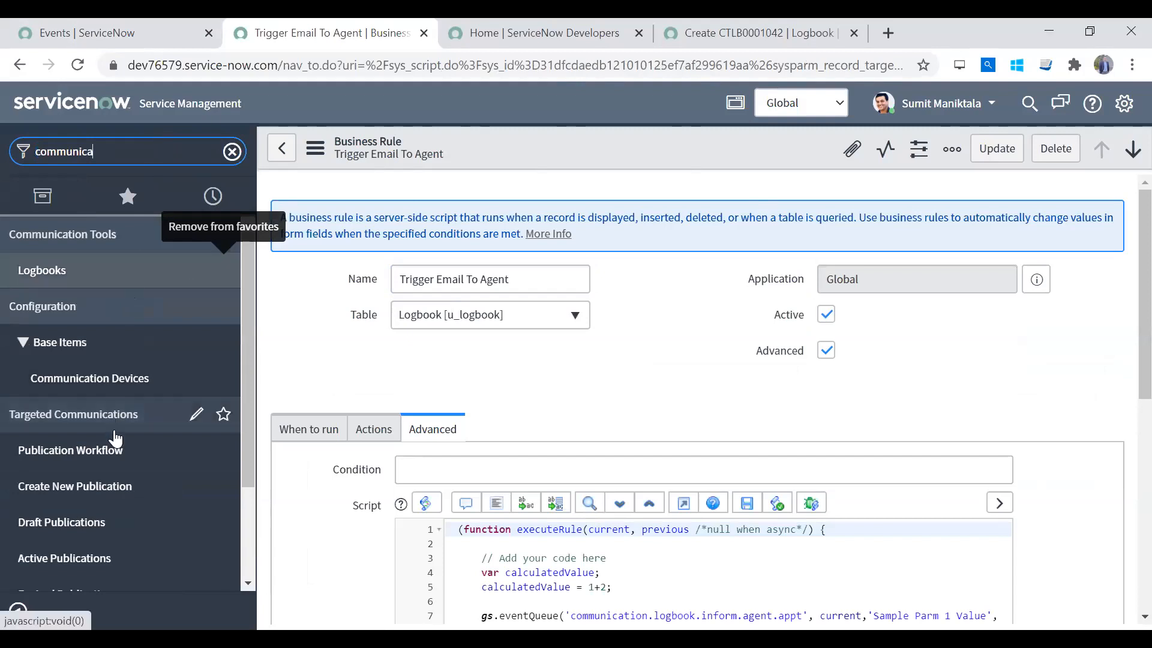
middle_click(54, 270)
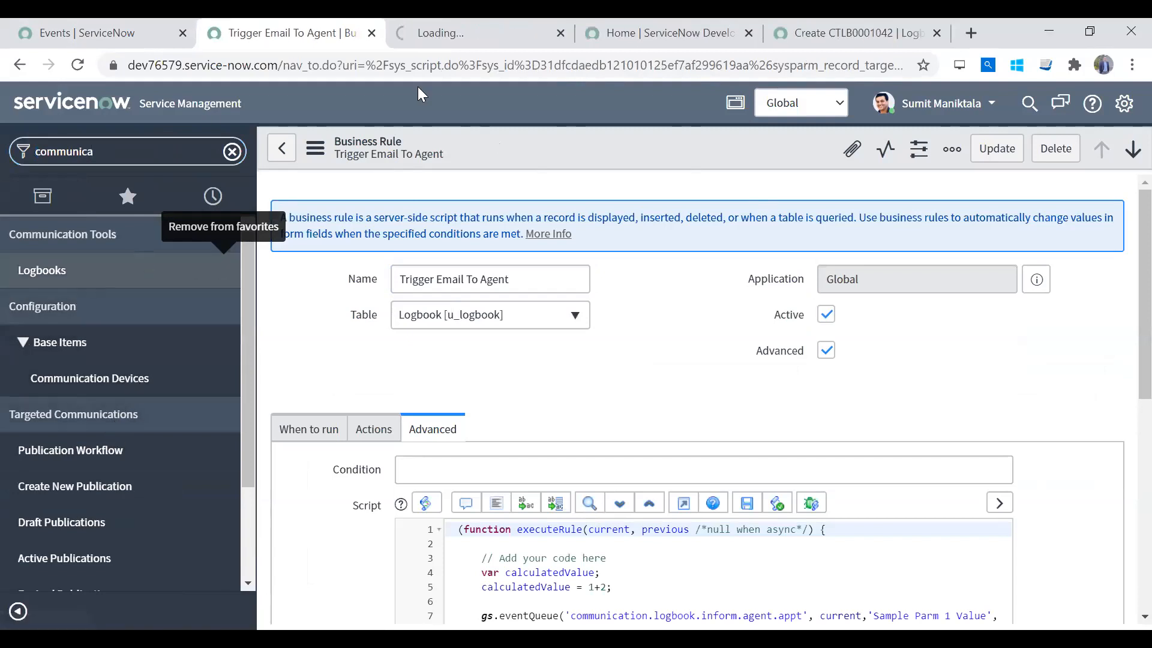
key(ctrl+Tab)
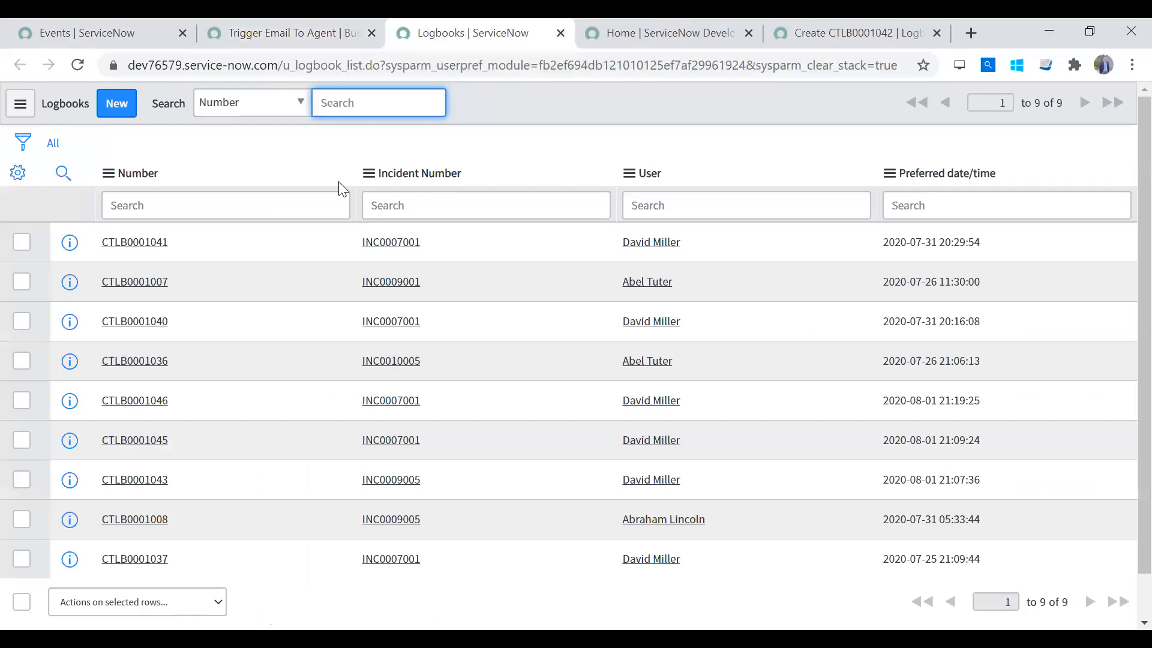
click(144, 243)
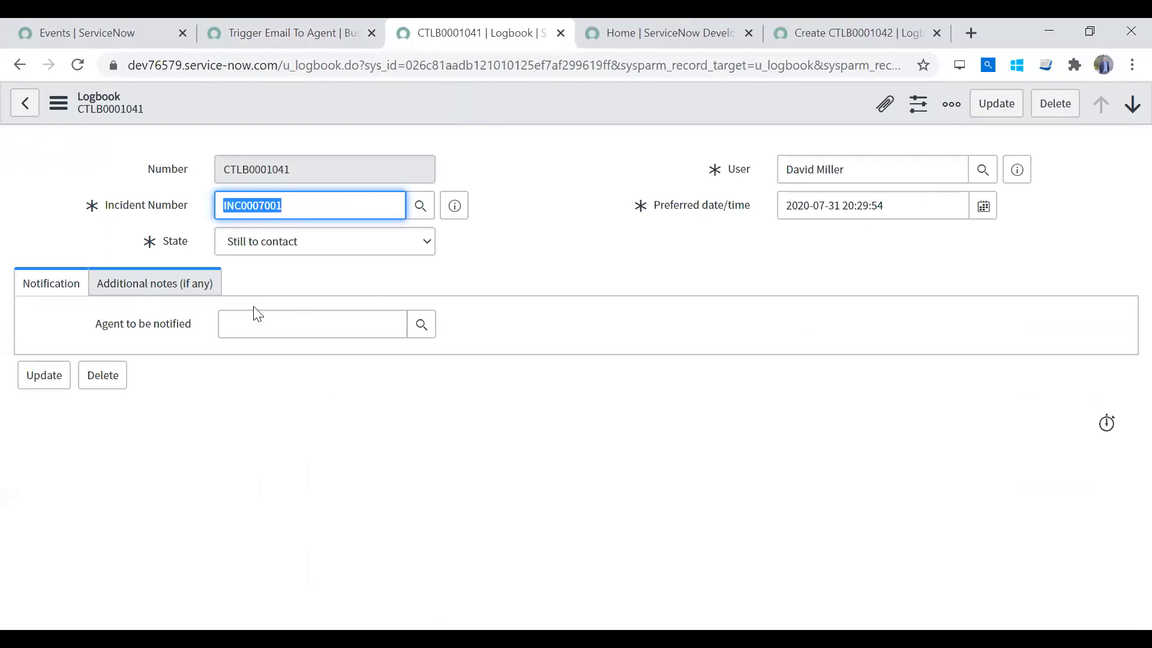
Select an agent to be notified on the logbook and set When to send reminder to 5 minutes
click(419, 326)
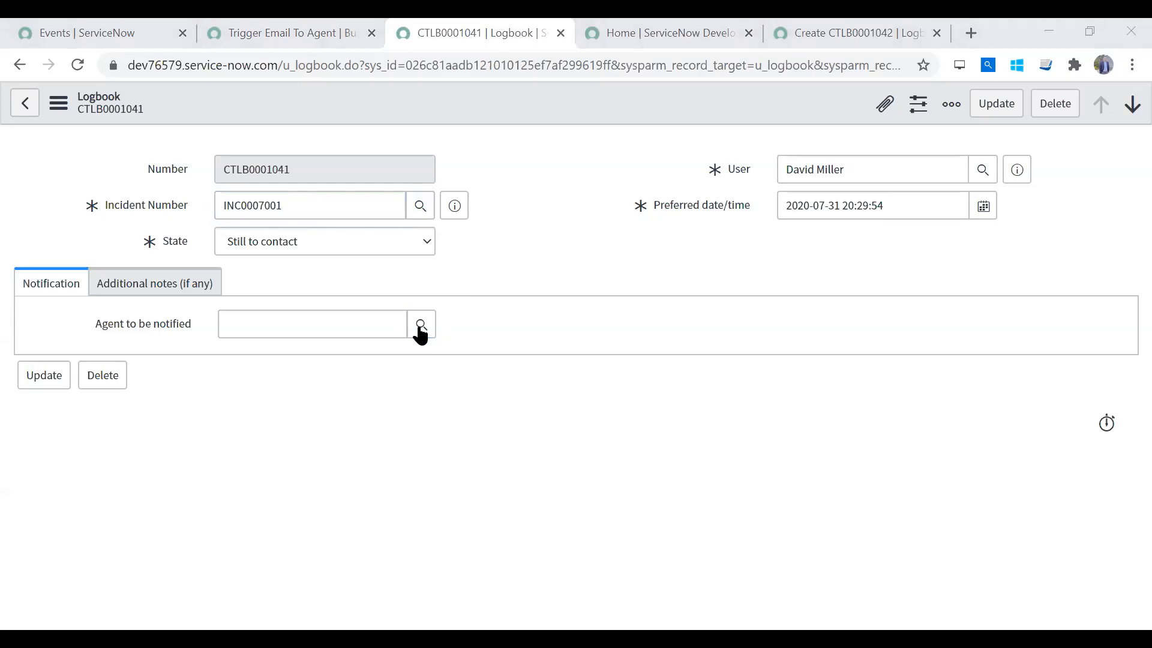
click(811, 324)
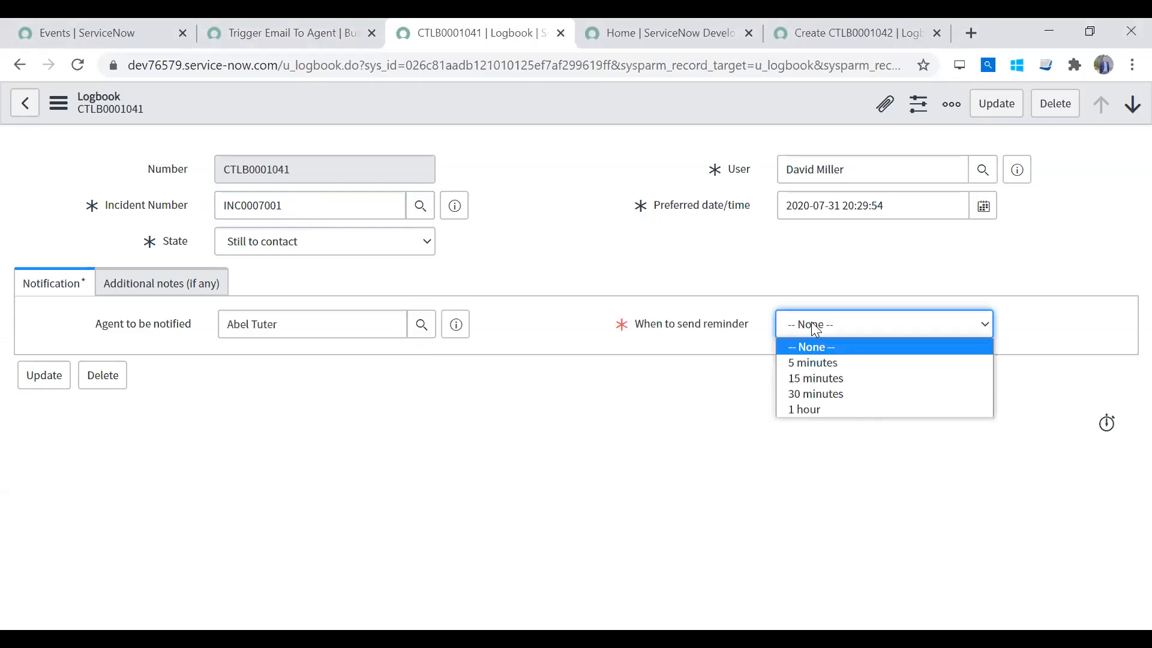
click(812, 324)
click(696, 207)
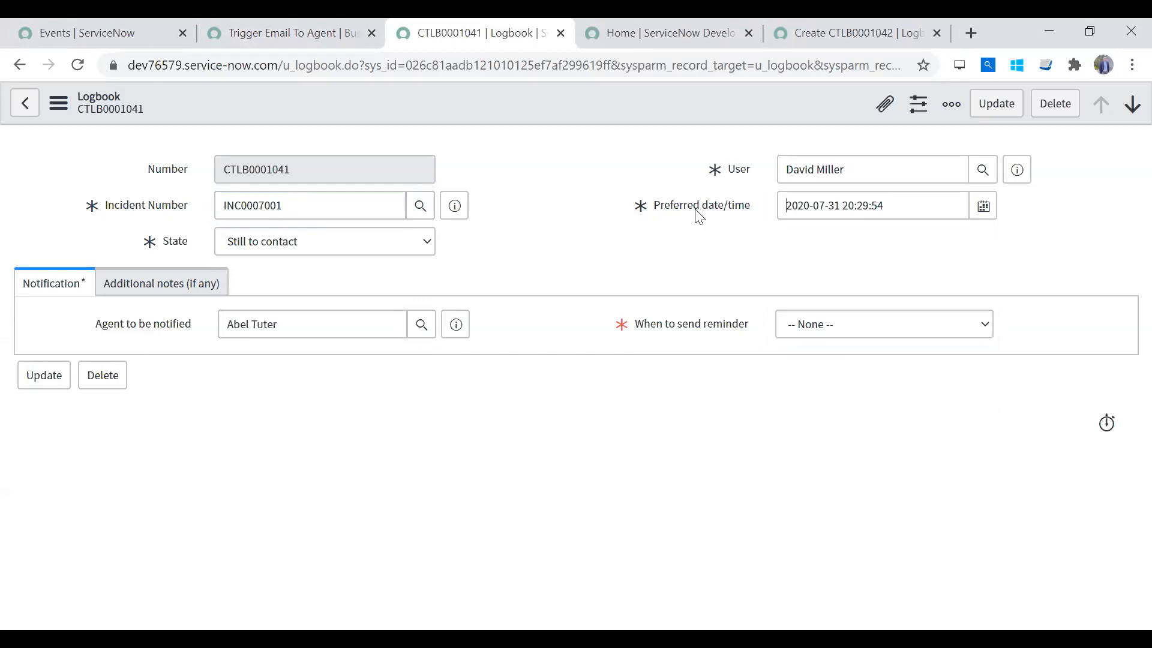
drag(909, 211, 686, 226)
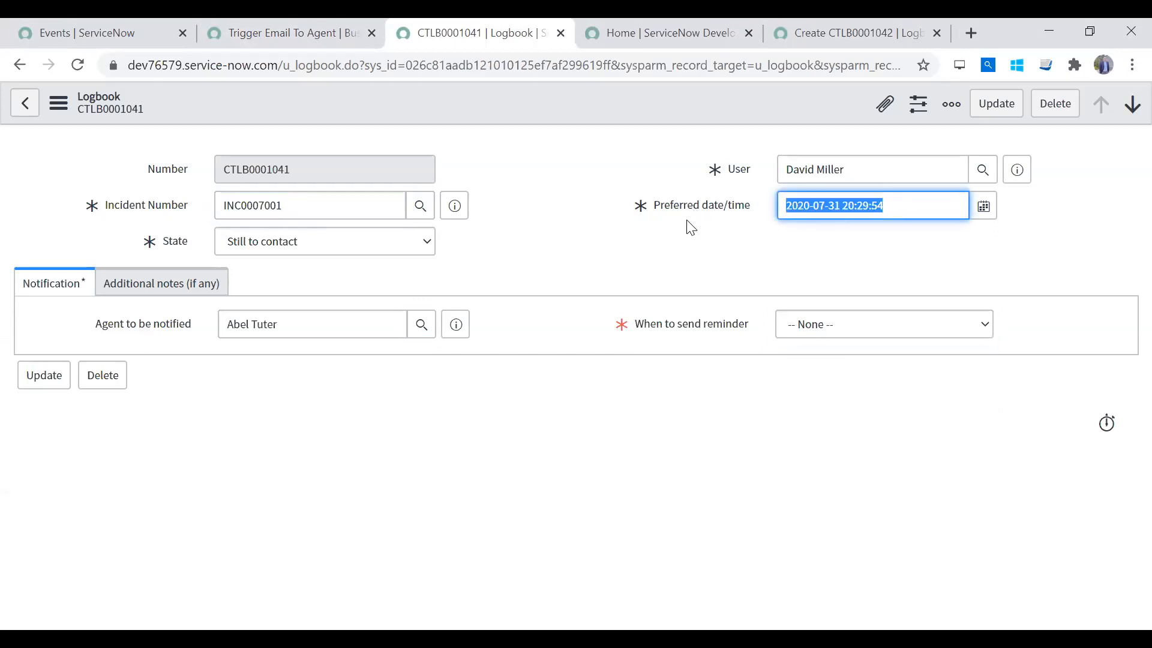
click(796, 323)
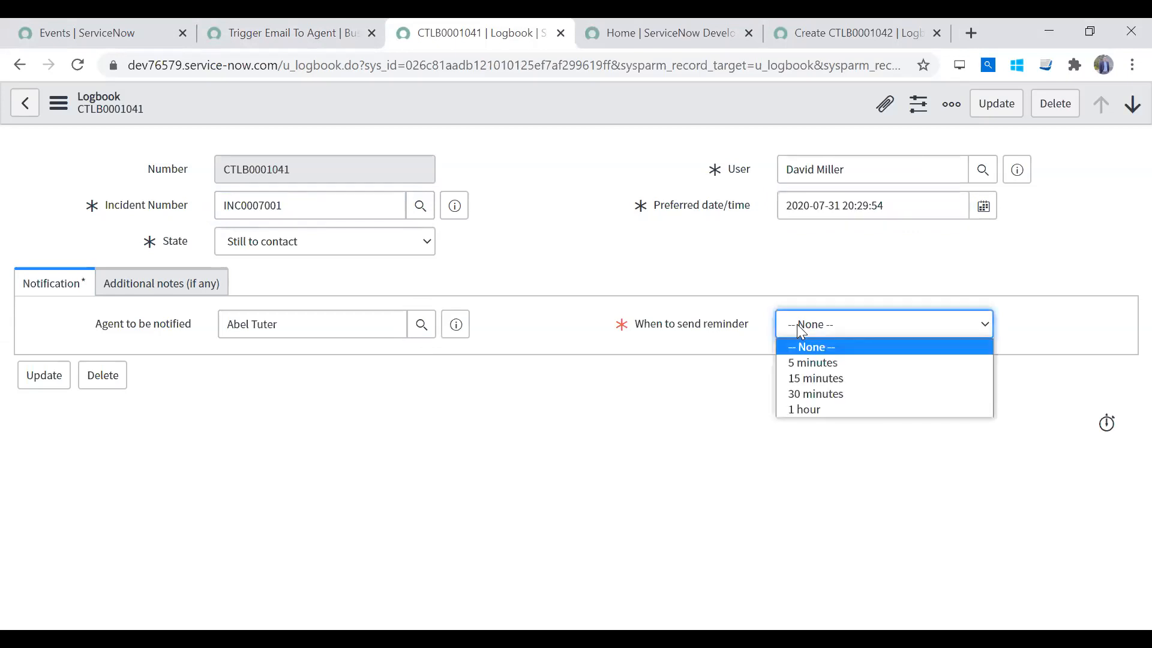
click(801, 363)
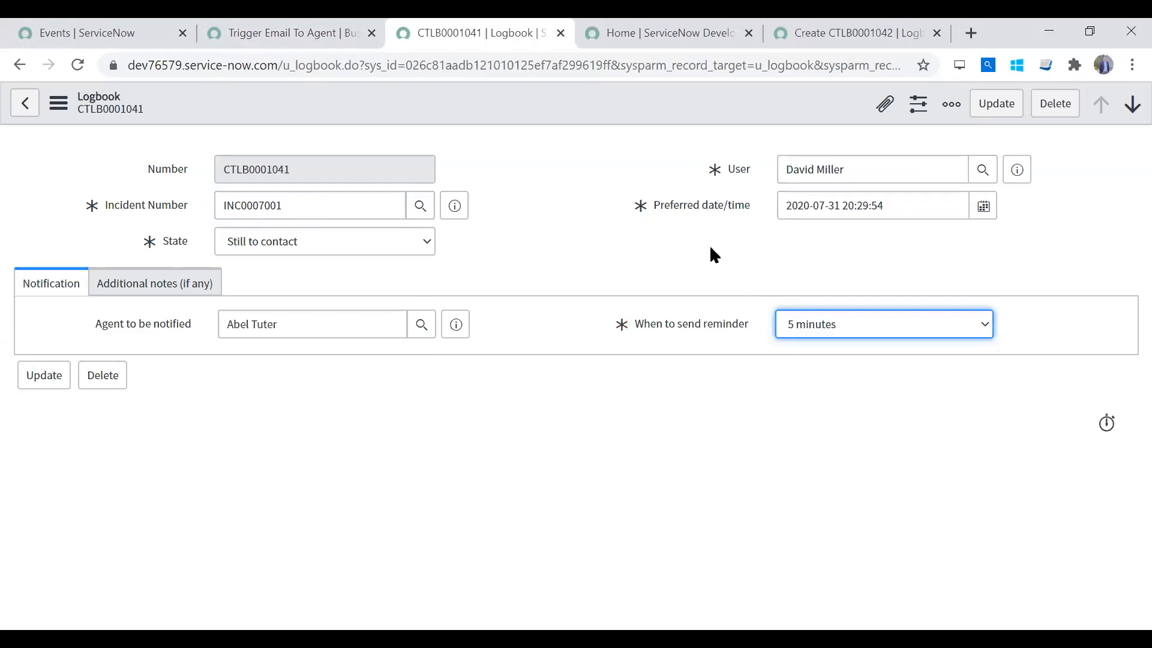
Examine how the preferred date/time, the agent to be notified and the reminder interval relate on the logbook form
triple_click(913, 207)
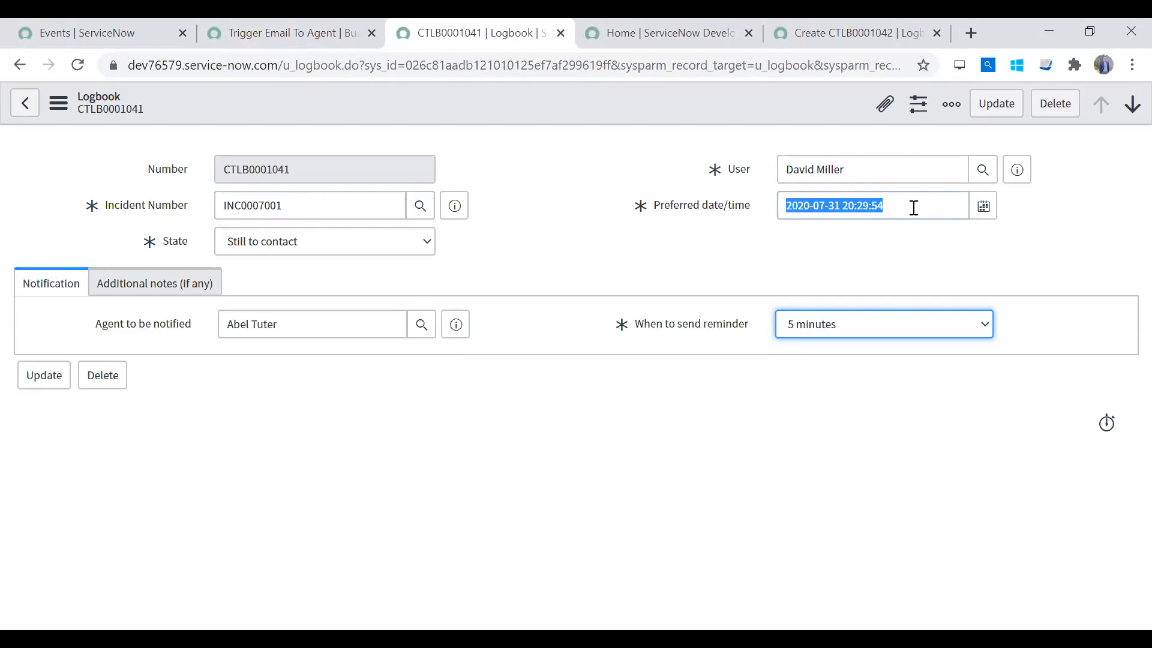
click(691, 323)
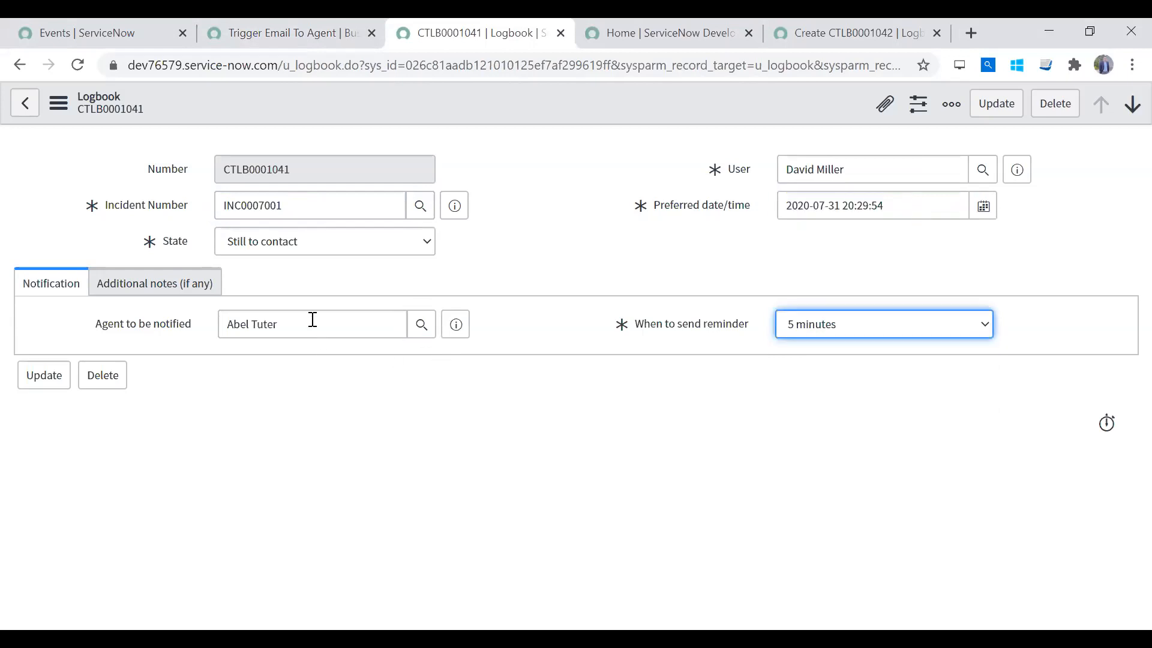
drag(312, 321, 149, 324)
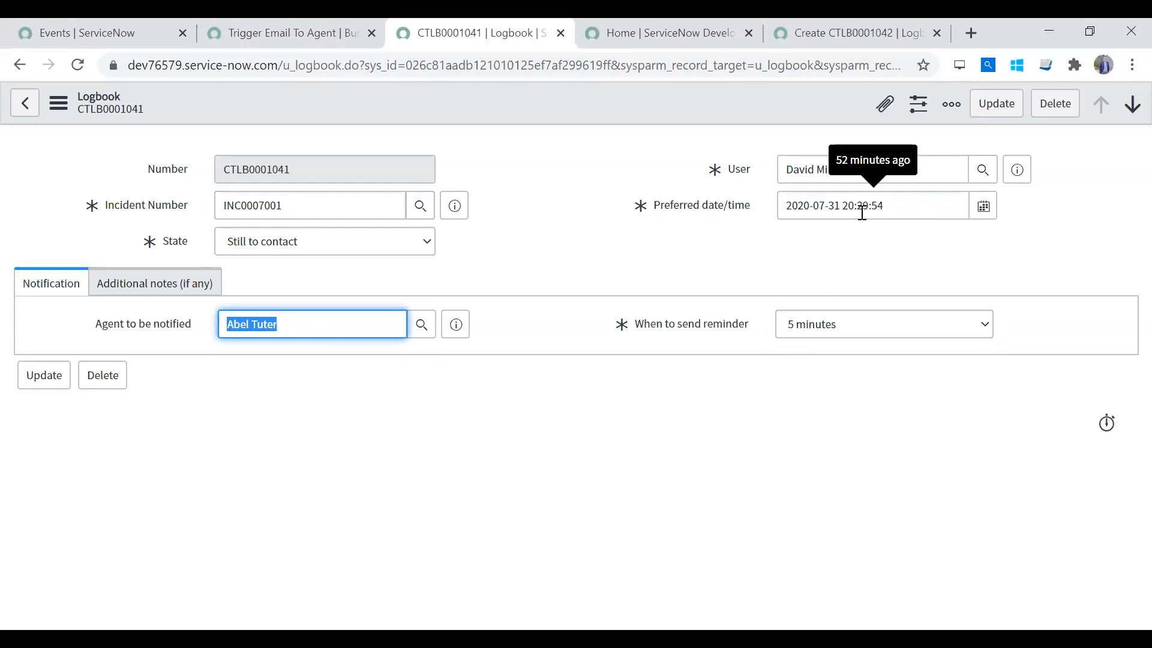
click(895, 210)
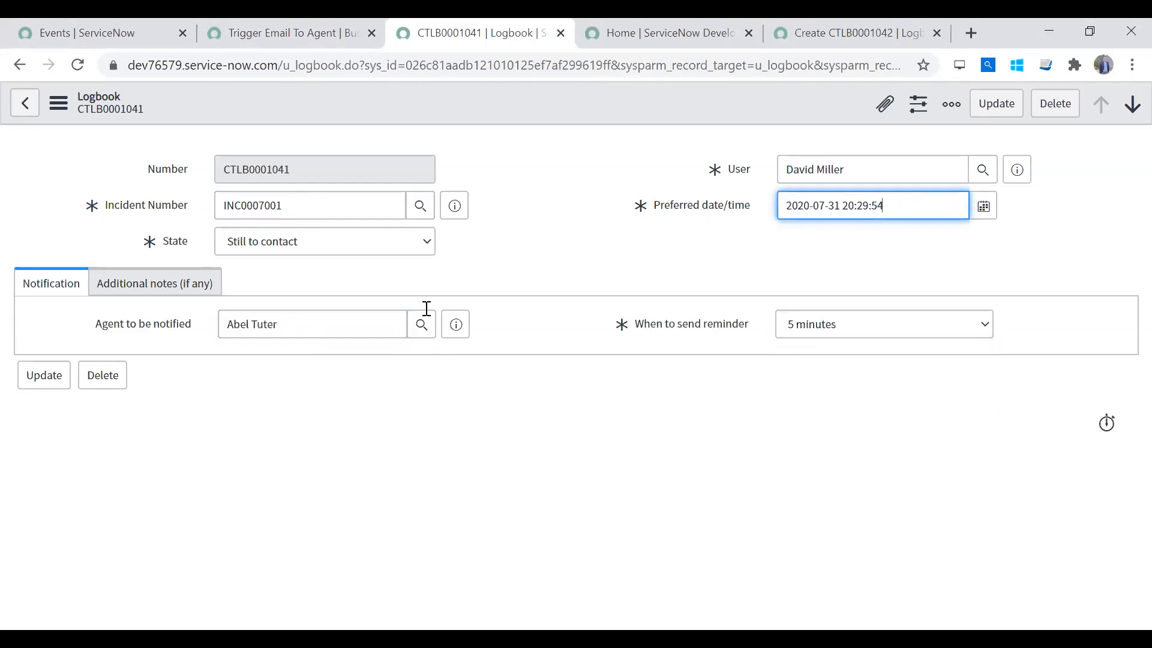
click(355, 327)
click(812, 210)
drag(329, 325, 155, 332)
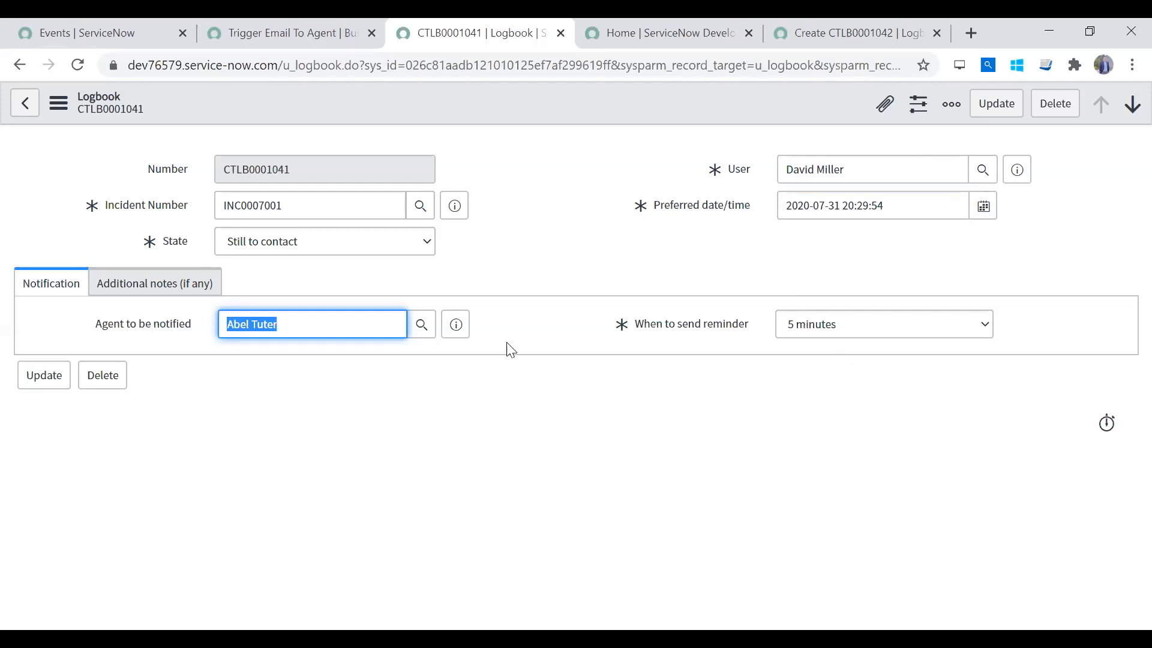
click(723, 210)
click(688, 330)
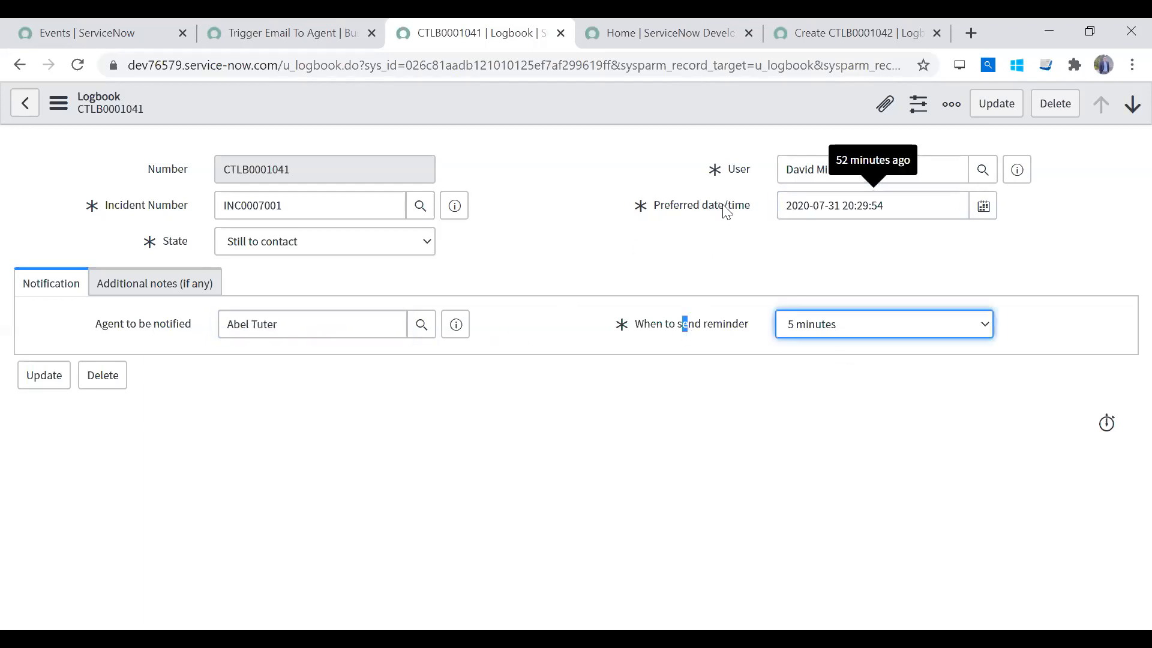
click(725, 210)
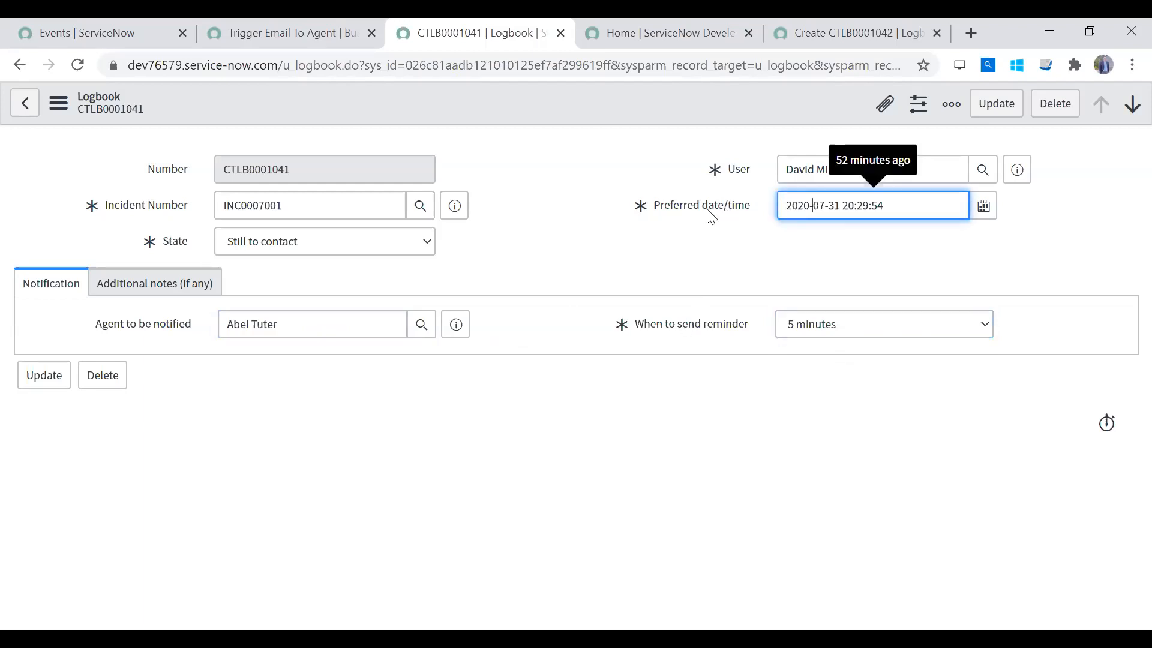
click(707, 210)
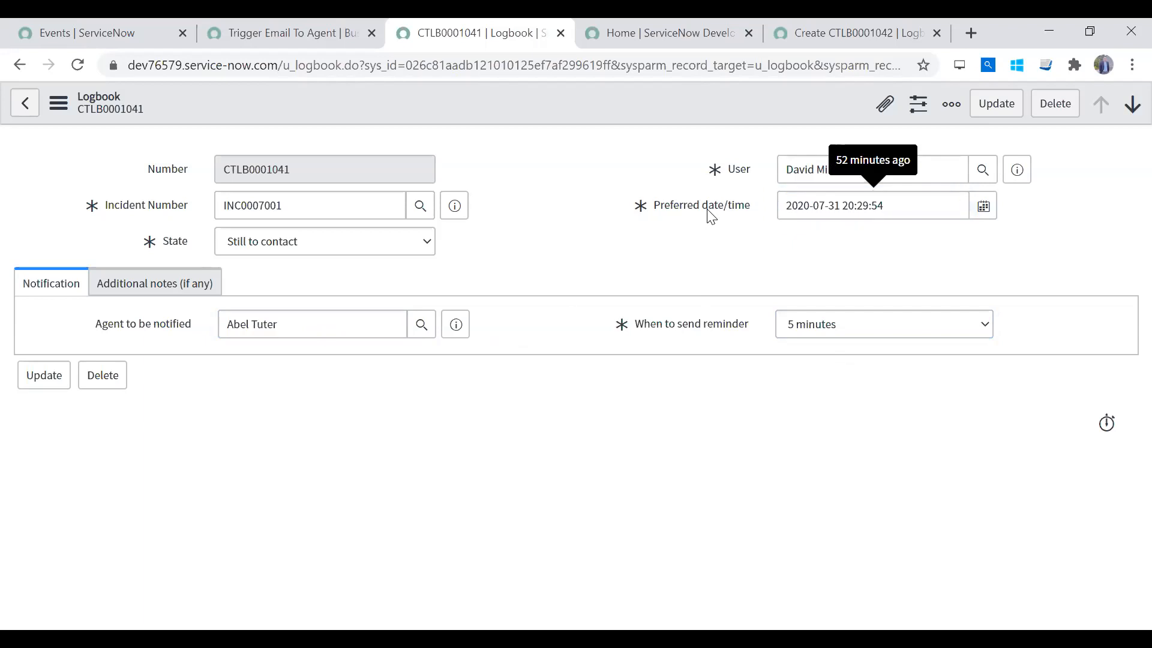
Copy the field name u_preferred_date_time from the Preferred date/time field's dictionary info and close the info box
right_click(709, 214)
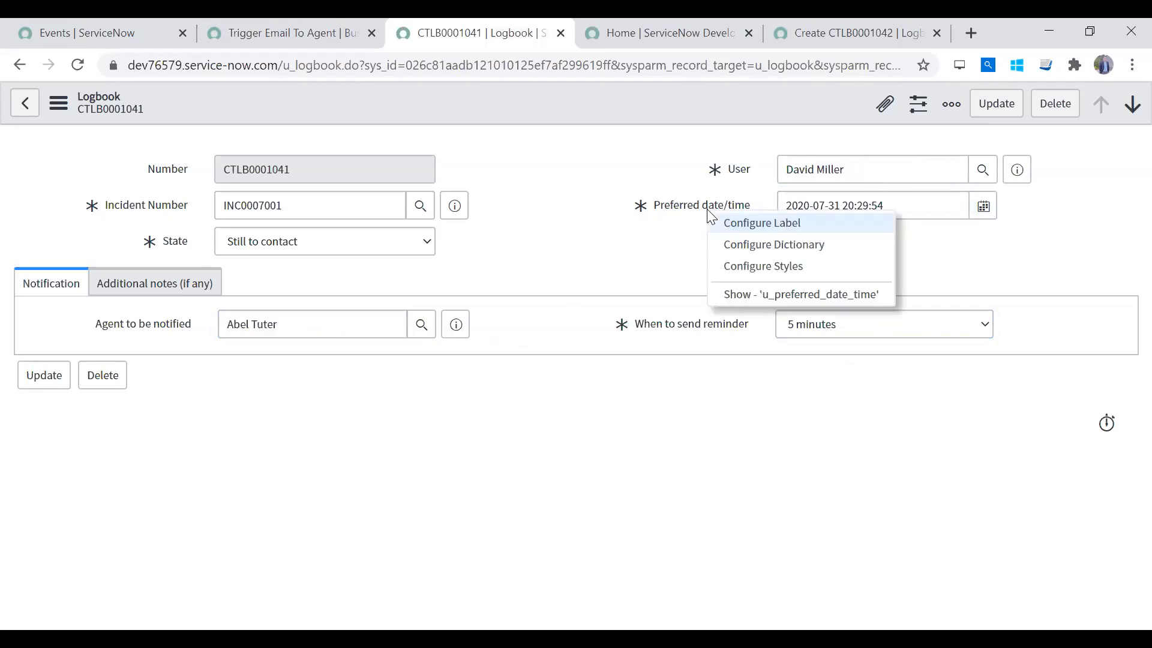
click(765, 294)
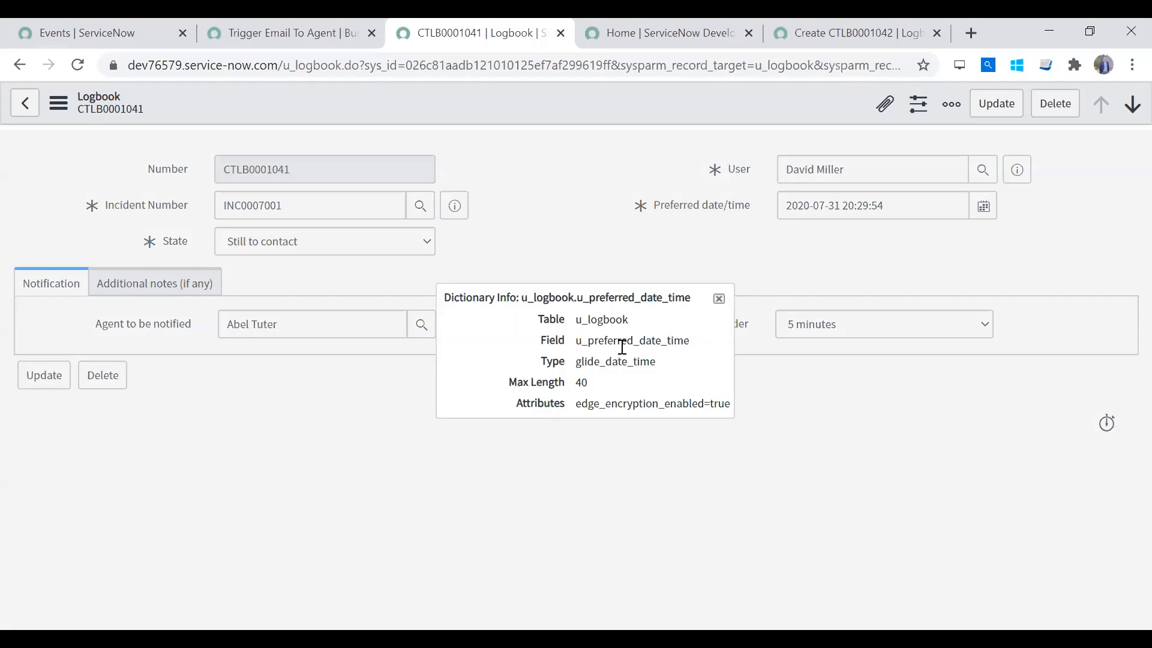
double_click(623, 346)
key(ctrl+c)
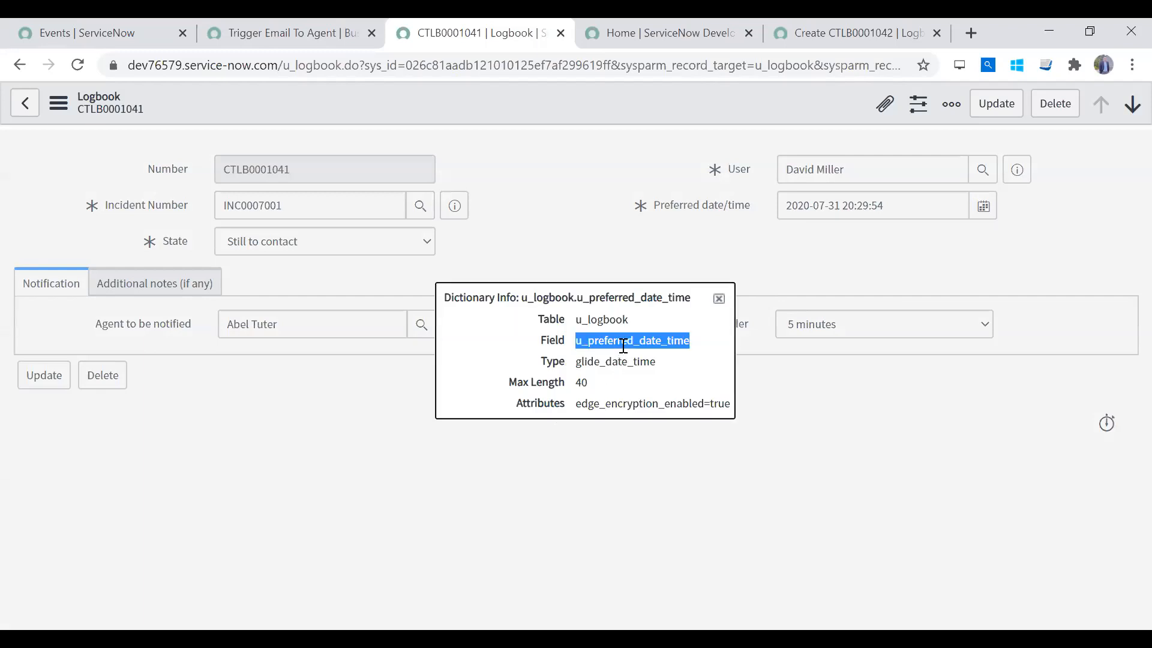
click(718, 299)
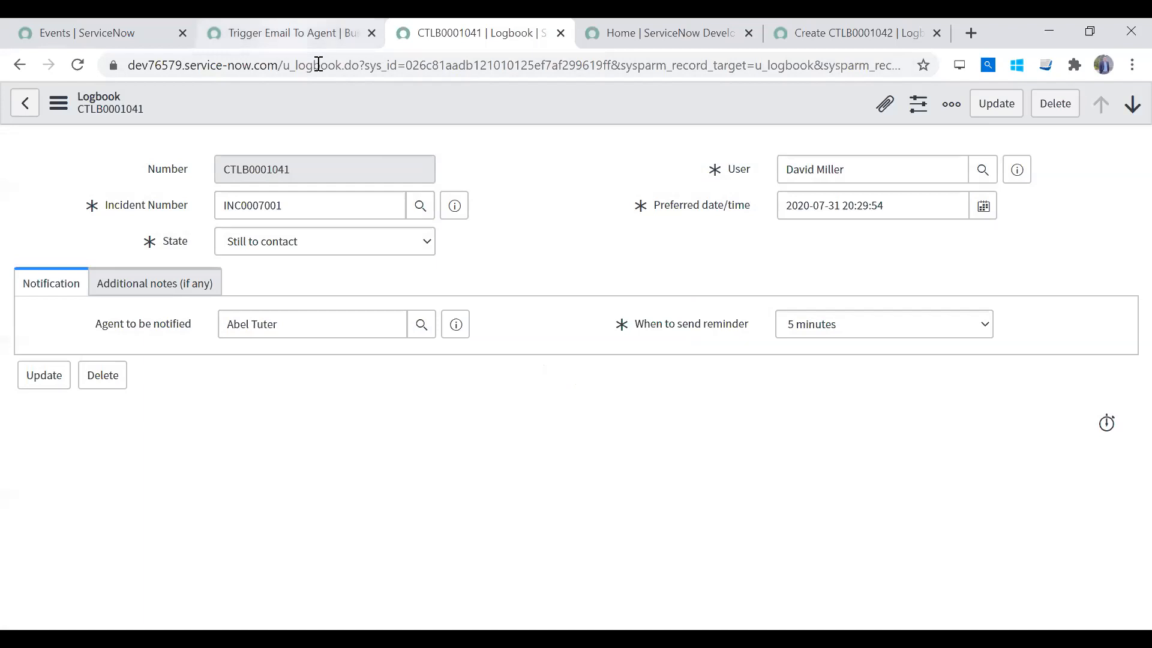
Add the comment //u_preferred_date_time above the gs.eventQueue call in the business rule script, preceded by a blank line
click(288, 32)
scroll(1083, 440, down, 2)
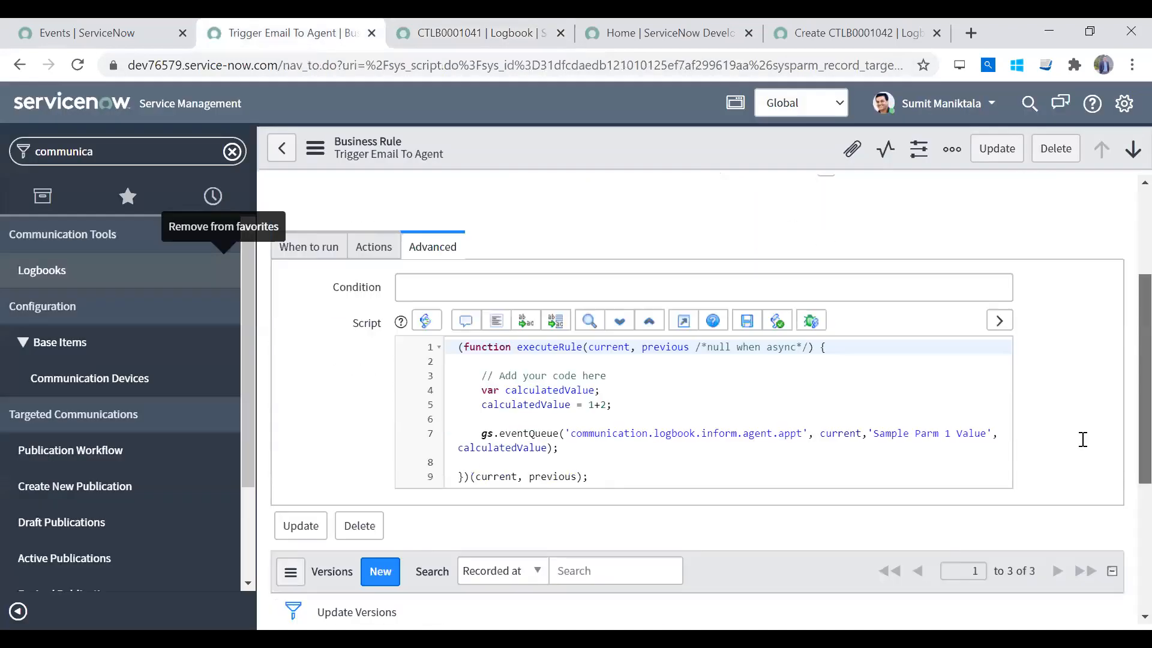
click(640, 418)
text(//)
key(ctrl+v)
key(Return)
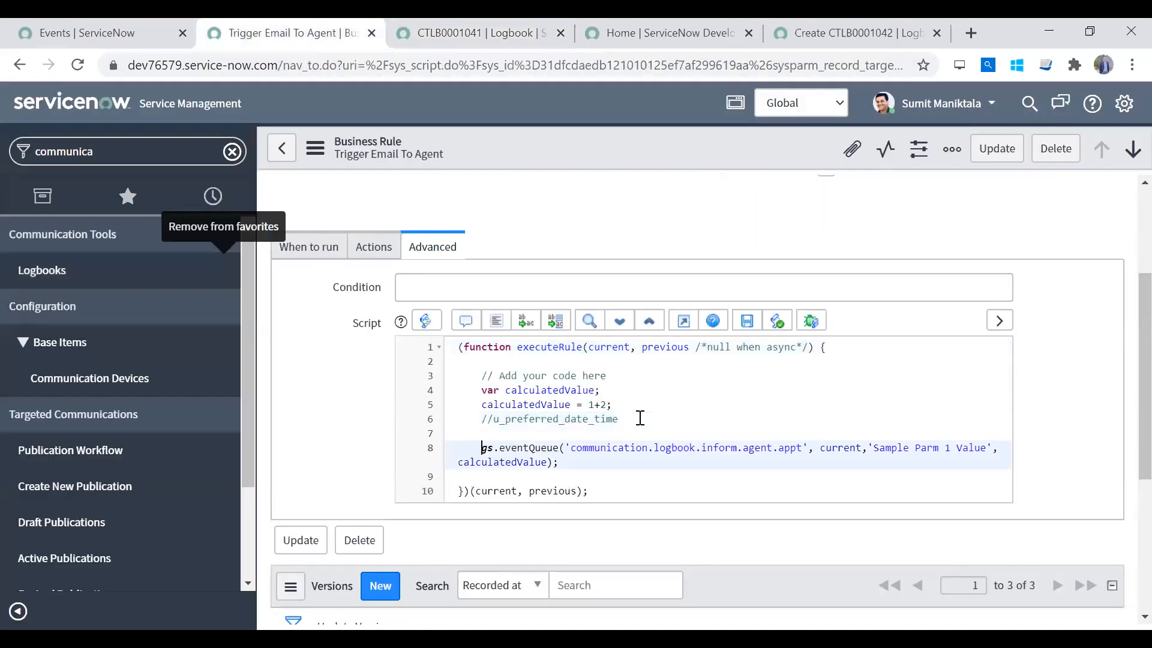
key(Up)
key(Home)
key(Return)
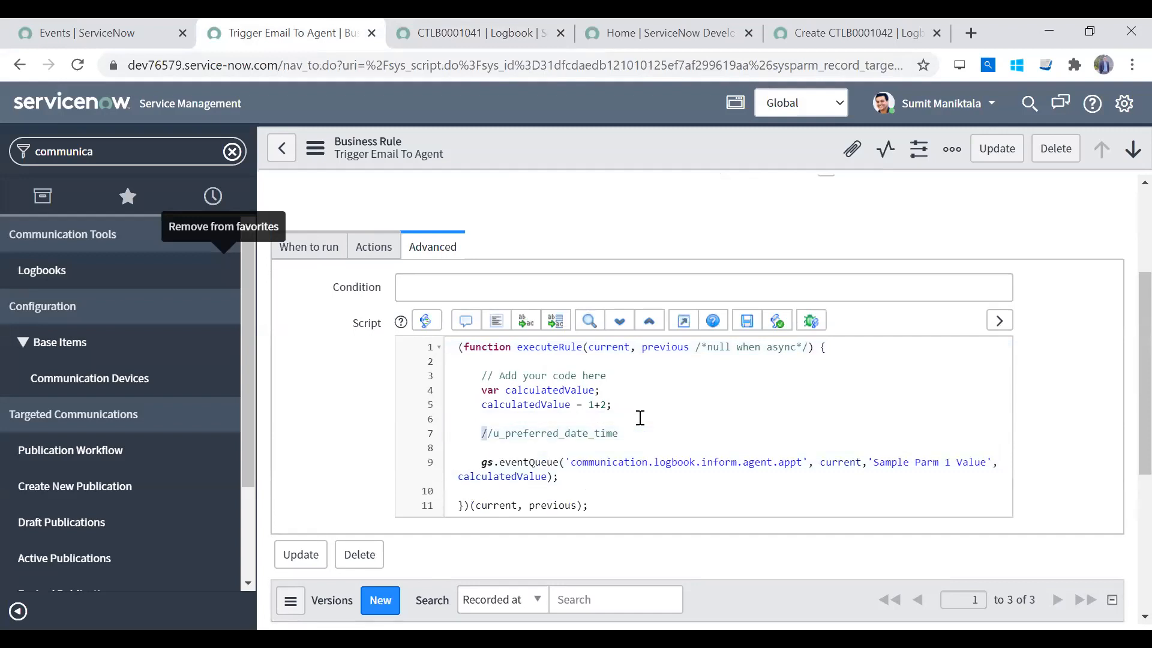
key(Right)
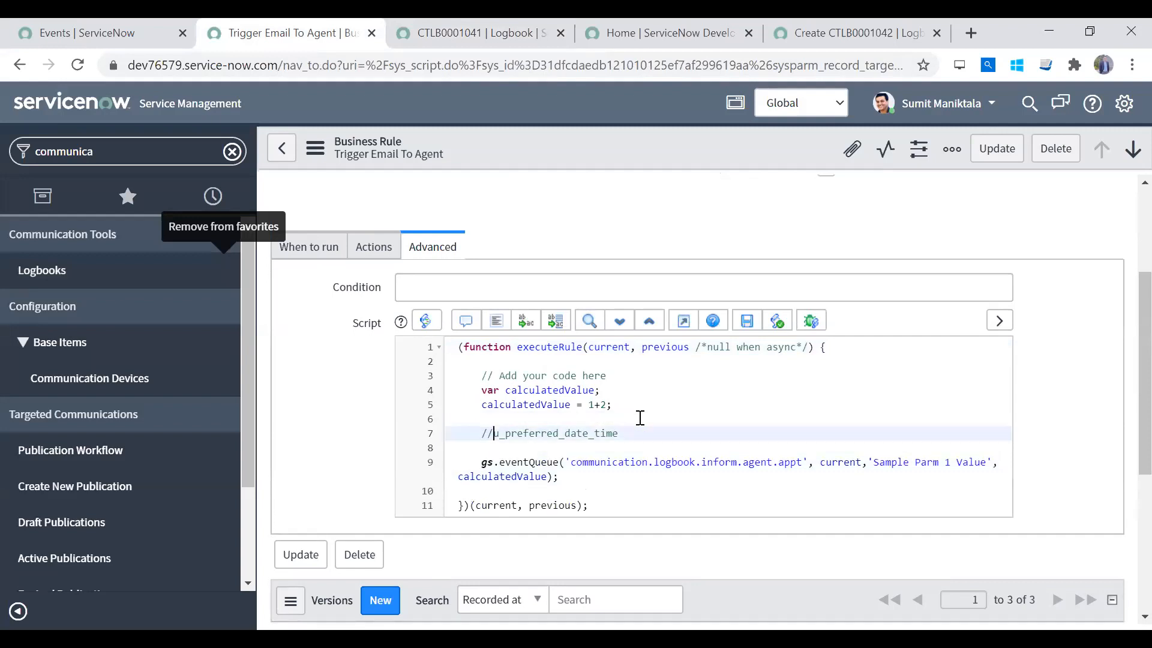
key(shift+Home)
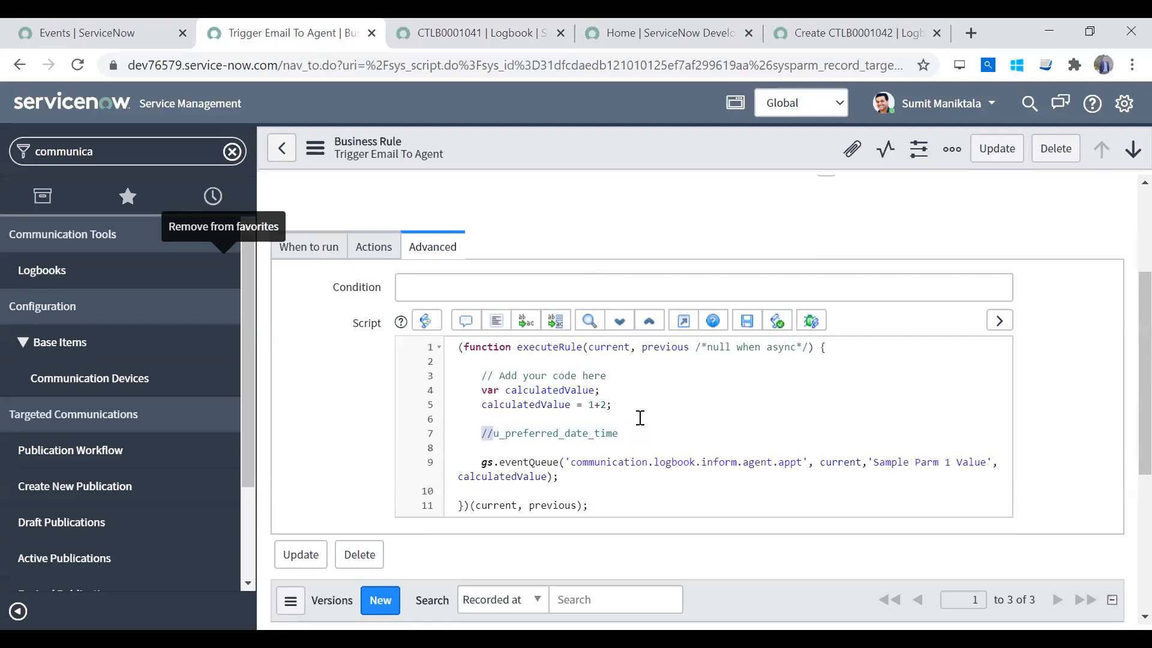
key(Right)
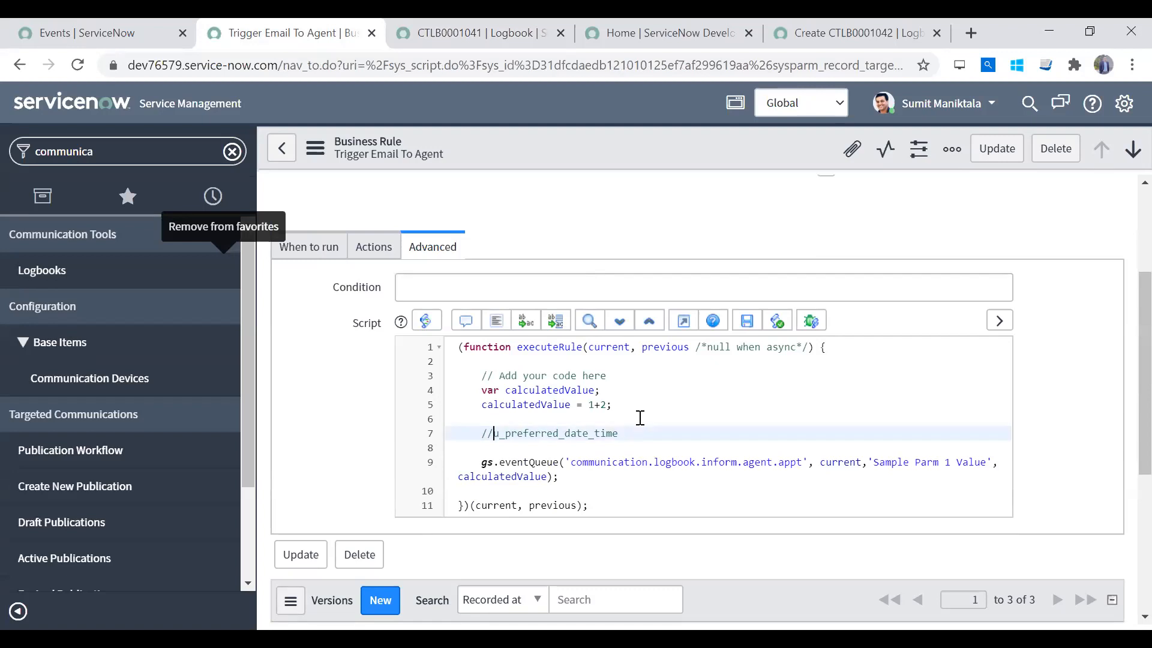
key(Right)
key(Right)
key(shift+End)
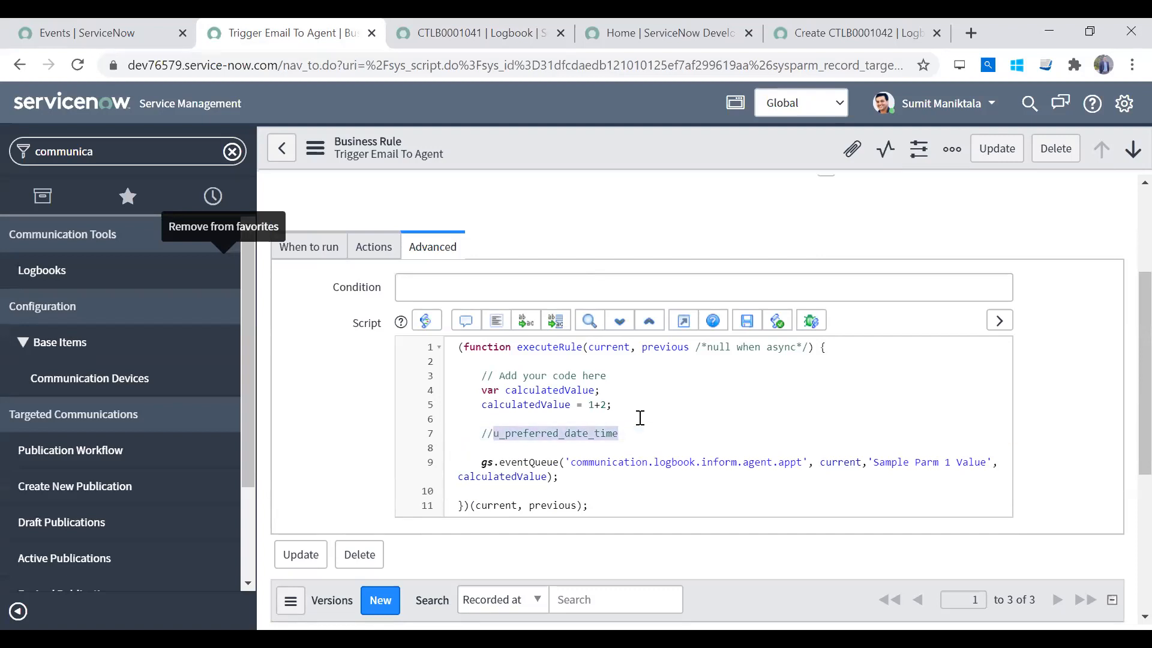
key(Down)
key(Down)
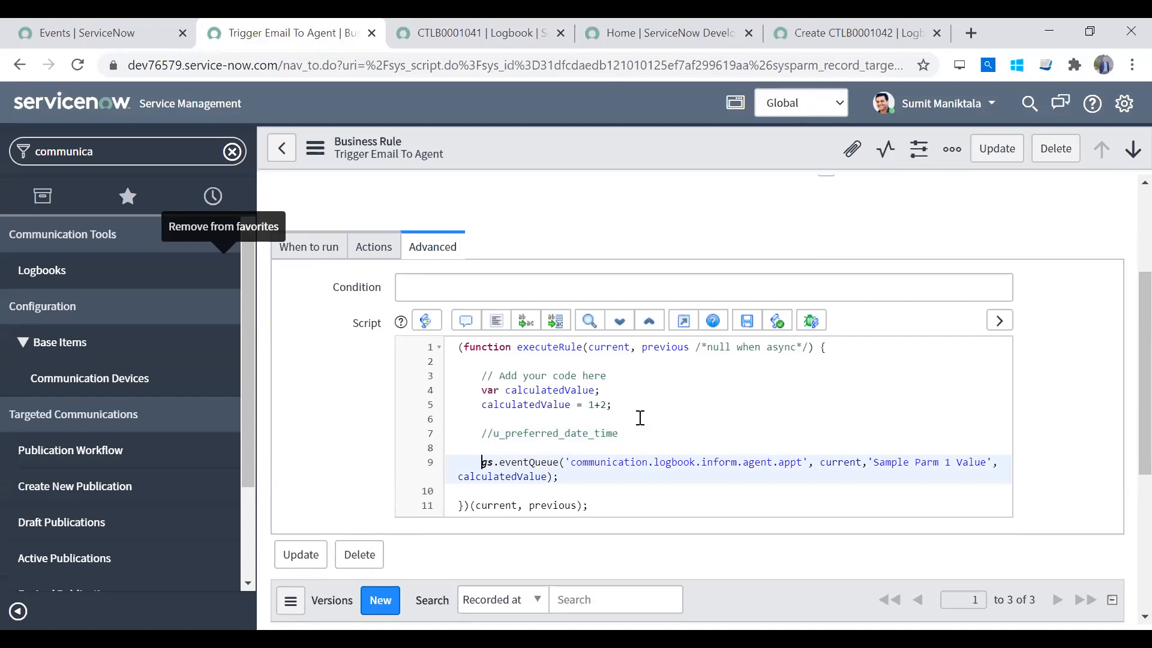
text(//)
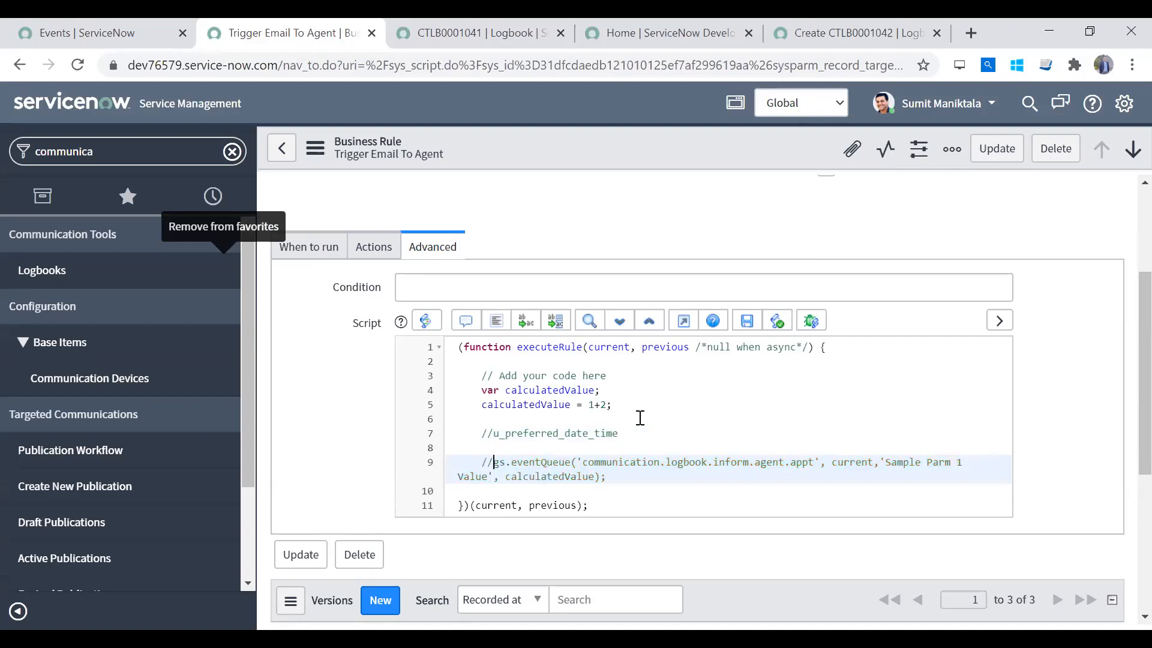
key(Down)
key(Down)
key(Up)
key(Up)
key(Up)
key(Up)
key(Up)
key(Up)
key(Up)
key(Up)
key(Up)
key(Up)
key(Down)
key(Down)
key(Down)
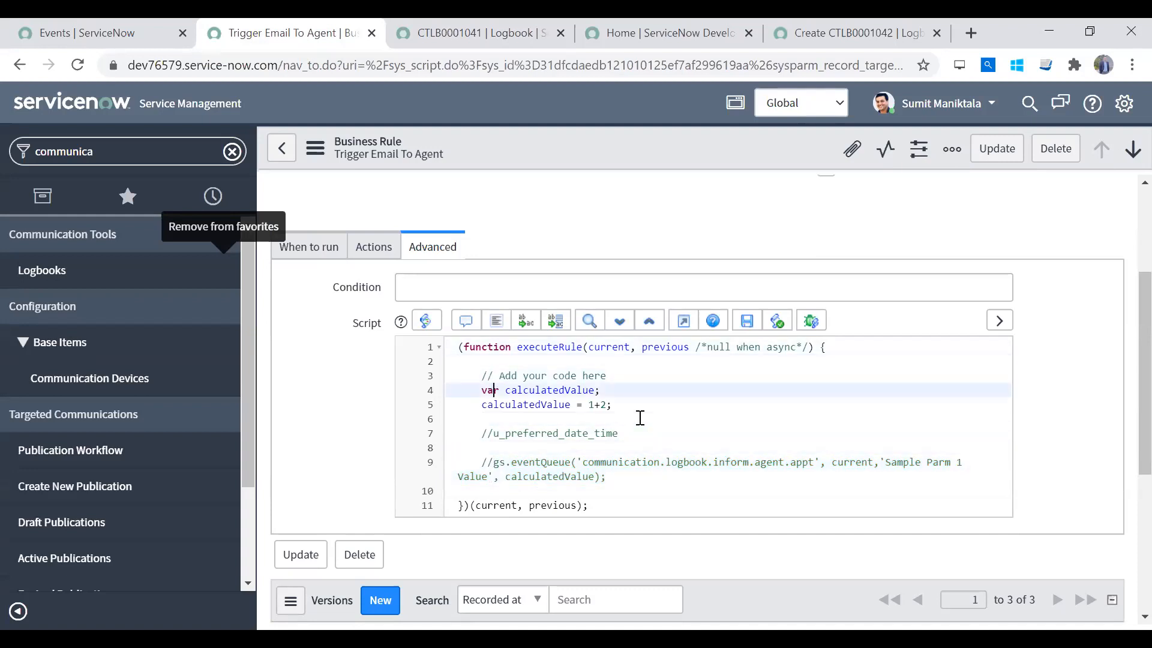
key(Home)
key(shift+Down)
key(shift+Down)
key(Down)
key(Down)
key(Down)
key(Down)
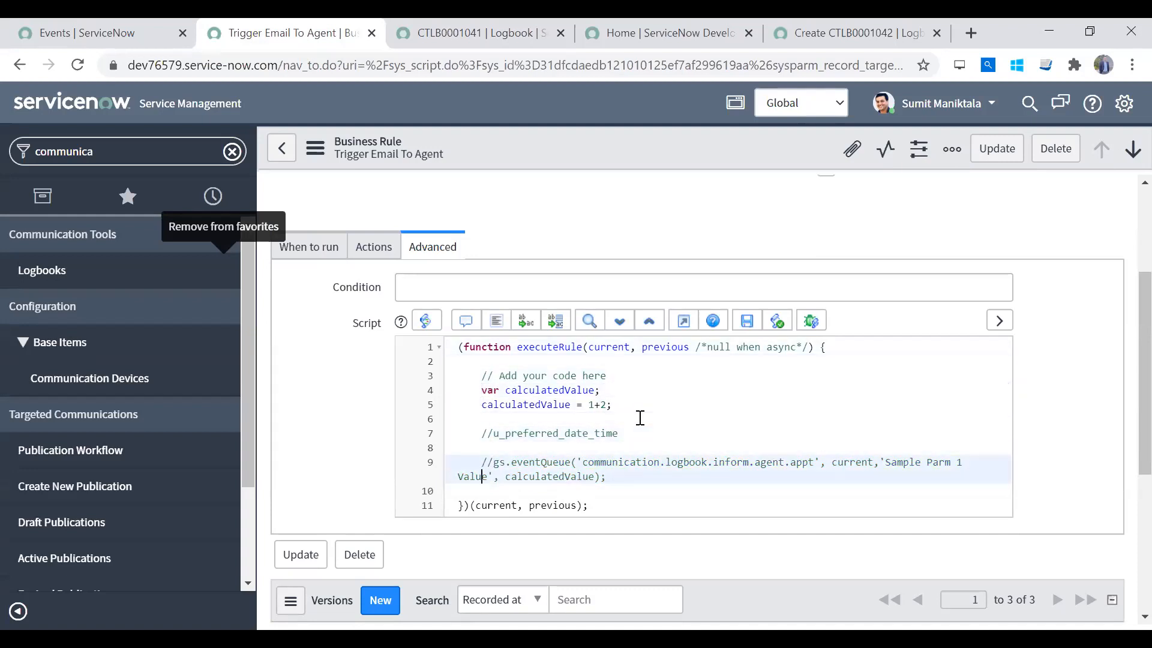
key(Up)
key(Up)
key(Down)
key(BackSpace)
Uncomment the gs.eventQueue call and add a comma after u_preferred_date_time in the comment above it
key(Up)
key(Up)
key(End)
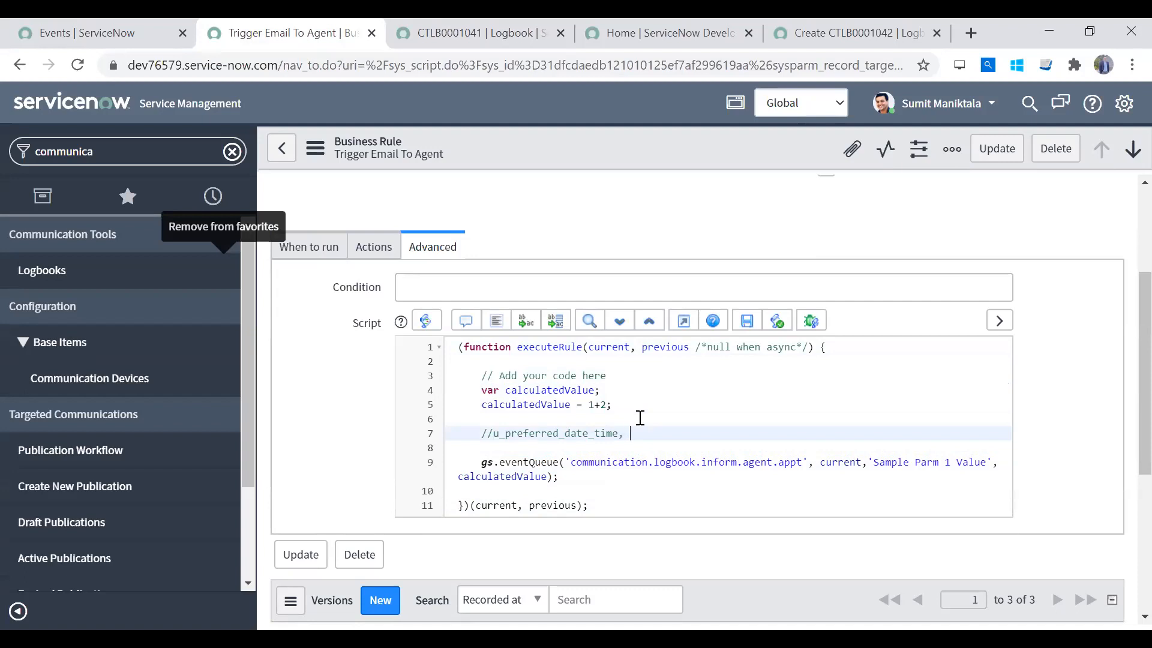
click(489, 432)
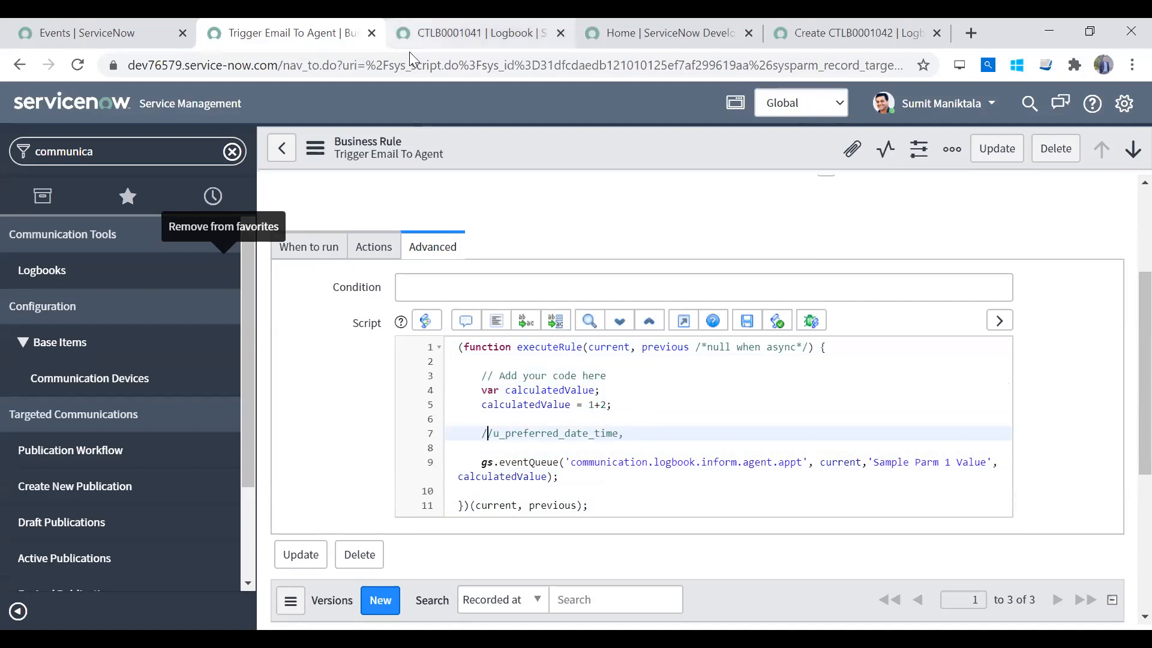
Copy the field name u_when_to_send_reminder from the logbook's When to send reminder dictionary info and close the info box
click(412, 34)
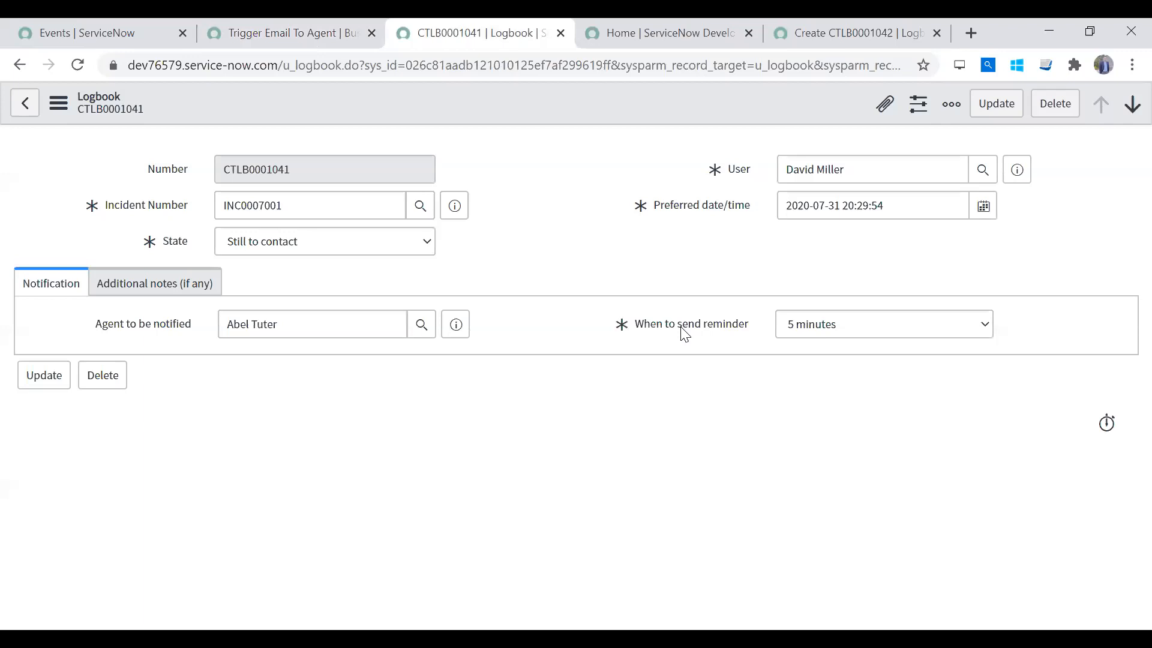
right_click(682, 326)
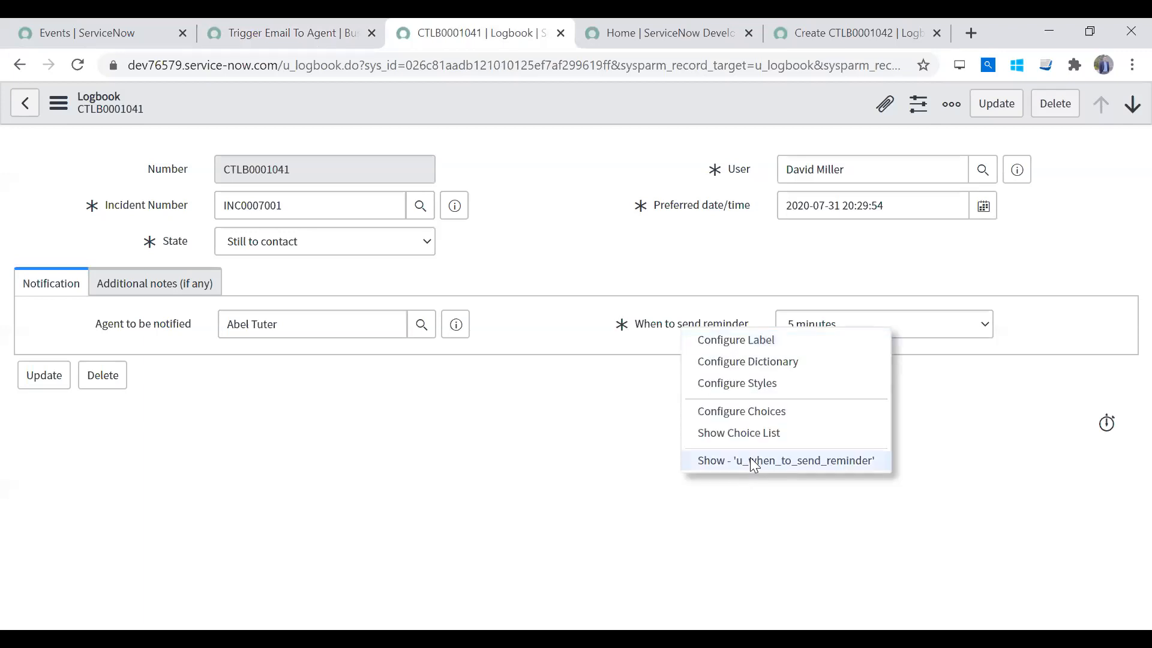
click(750, 460)
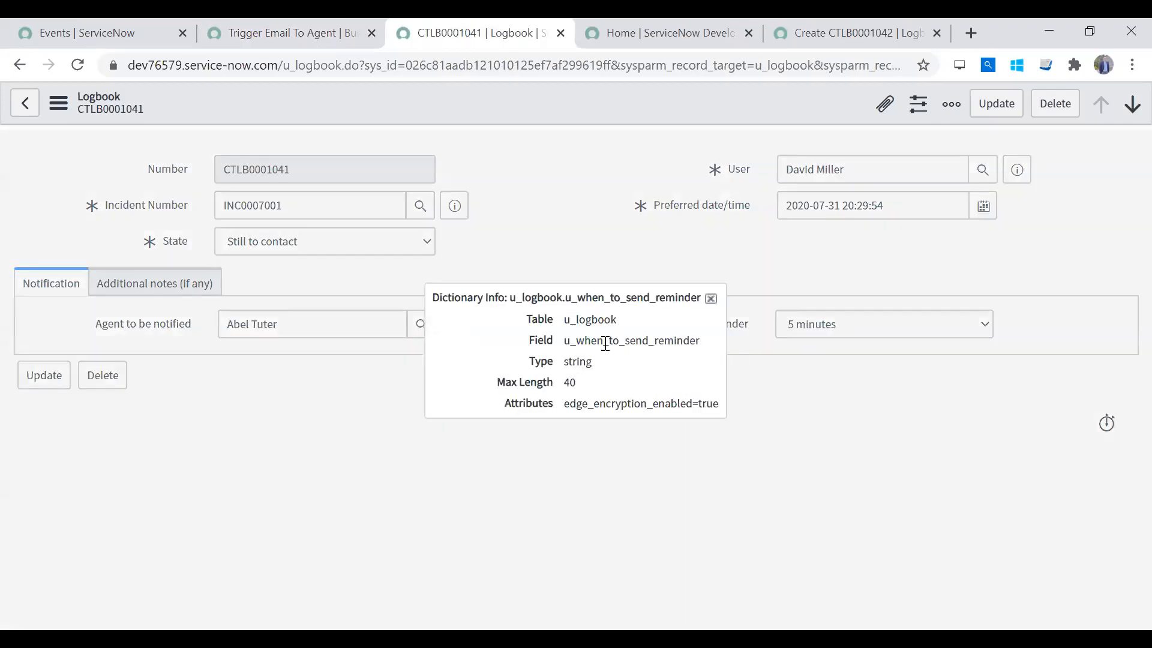
double_click(605, 341)
key(ctrl+c)
click(711, 298)
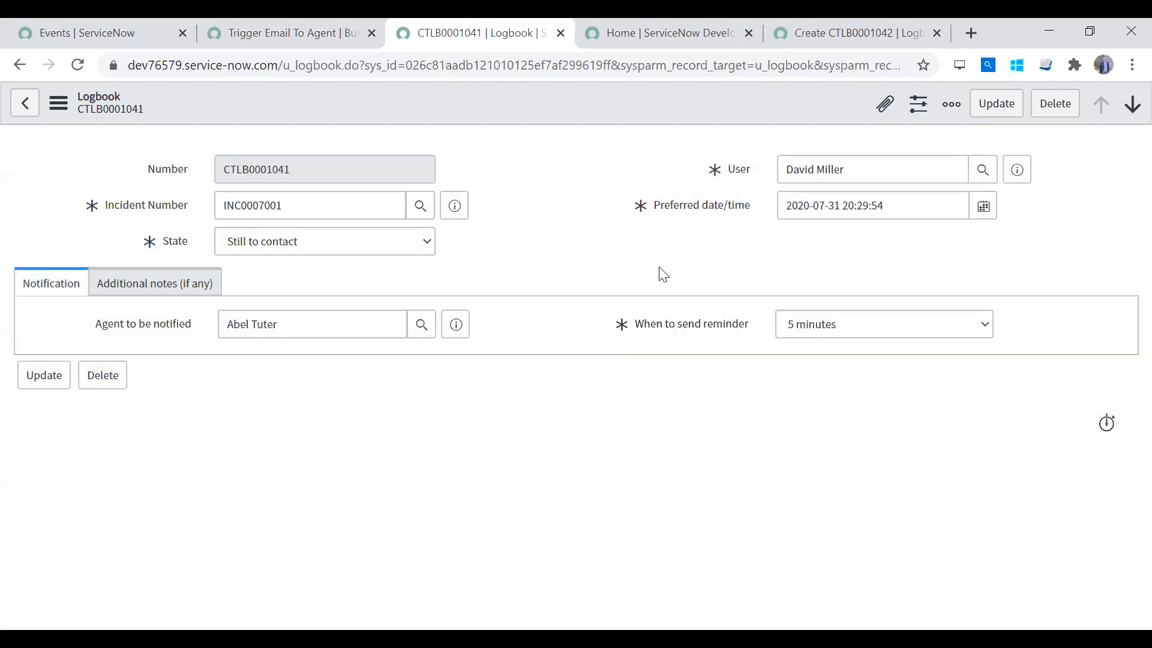
Add u_when_to_send_reminder after u_preferred_date_time in the business rule script's comment
click(351, 42)
text(/u_preferred_date_time,)
click(643, 437)
key(ctrl+v)
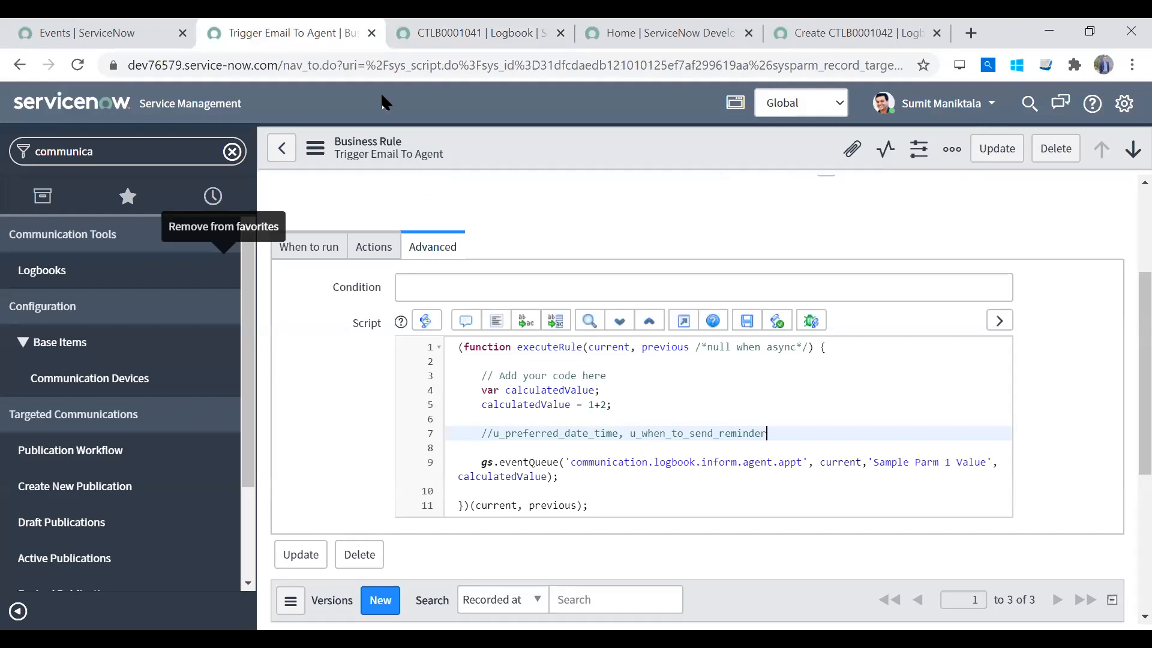
Show the choice list of the logbook's When to send reminder field, leaving the form without saving
click(392, 43)
click(840, 325)
click(840, 324)
click(840, 324)
click(840, 324)
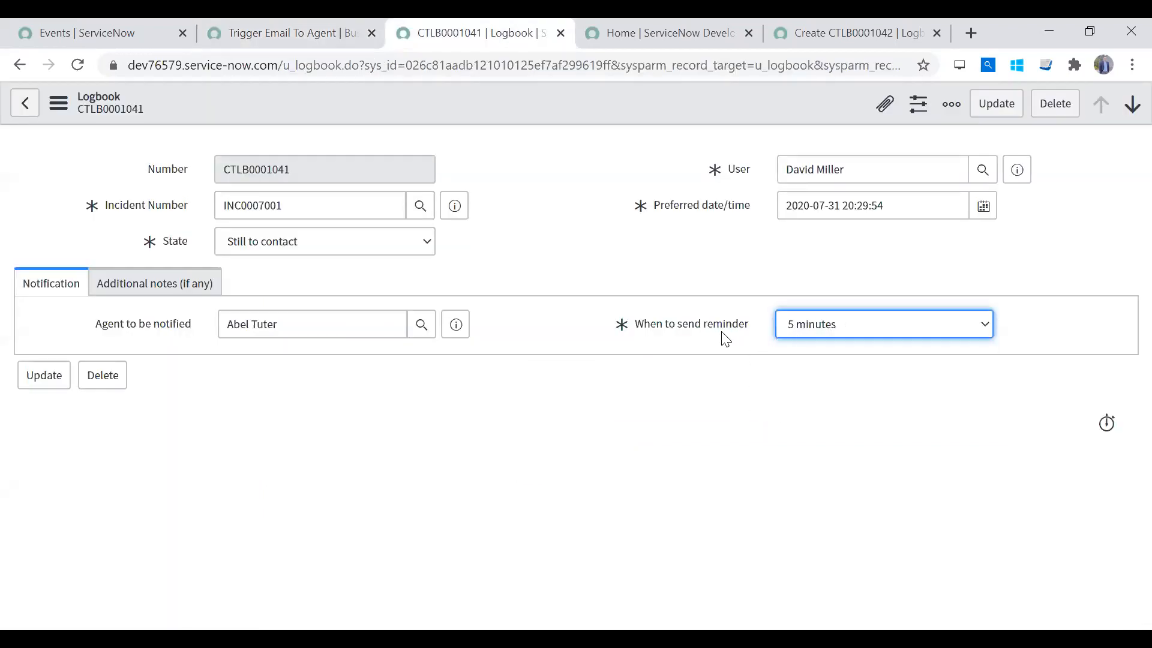
click(726, 330)
right_click(726, 330)
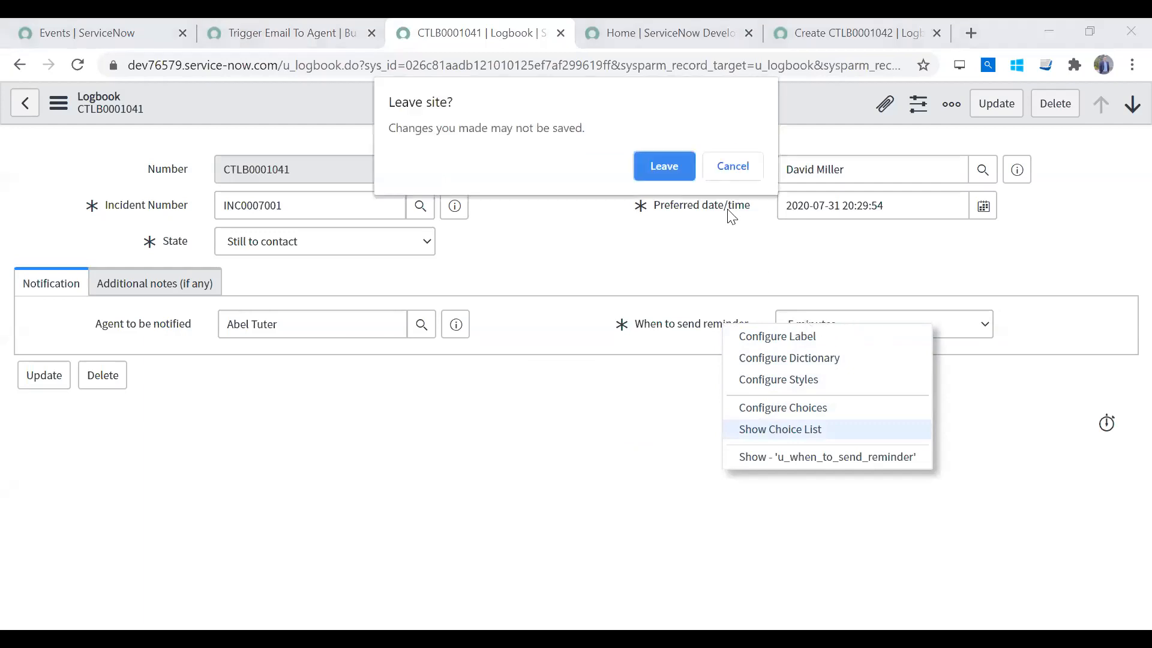
click(657, 161)
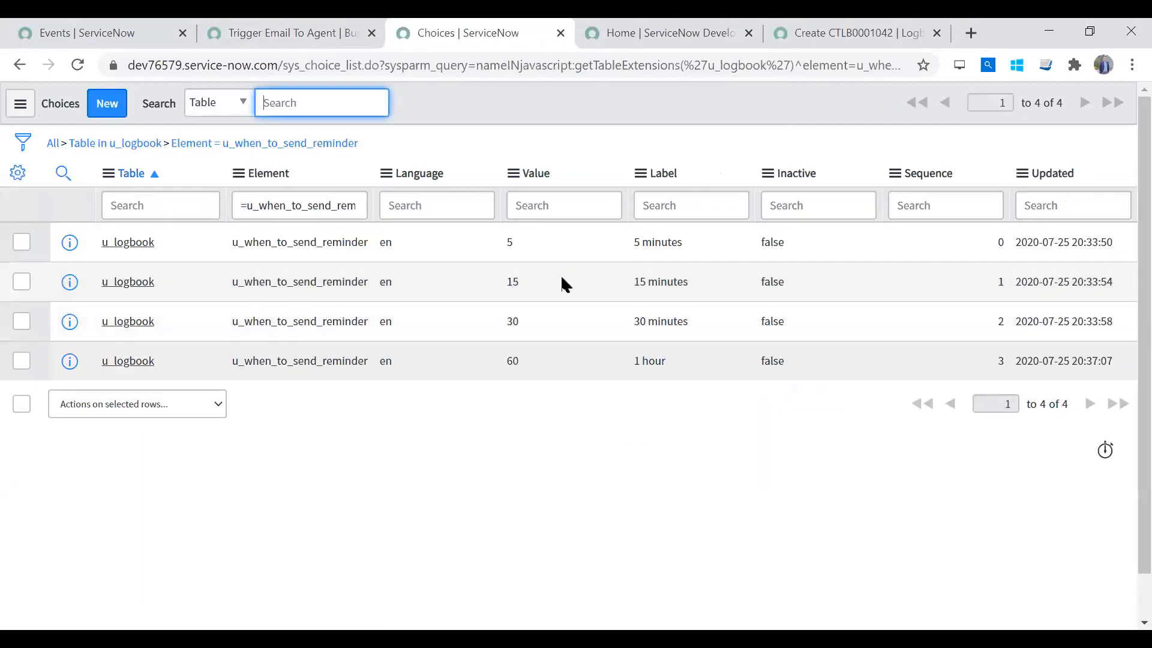
Examine how the stored values of the u_when_to_send_reminder choices correspond to their labels in minutes and hours
click(660, 279)
click(668, 319)
click(526, 243)
click(519, 278)
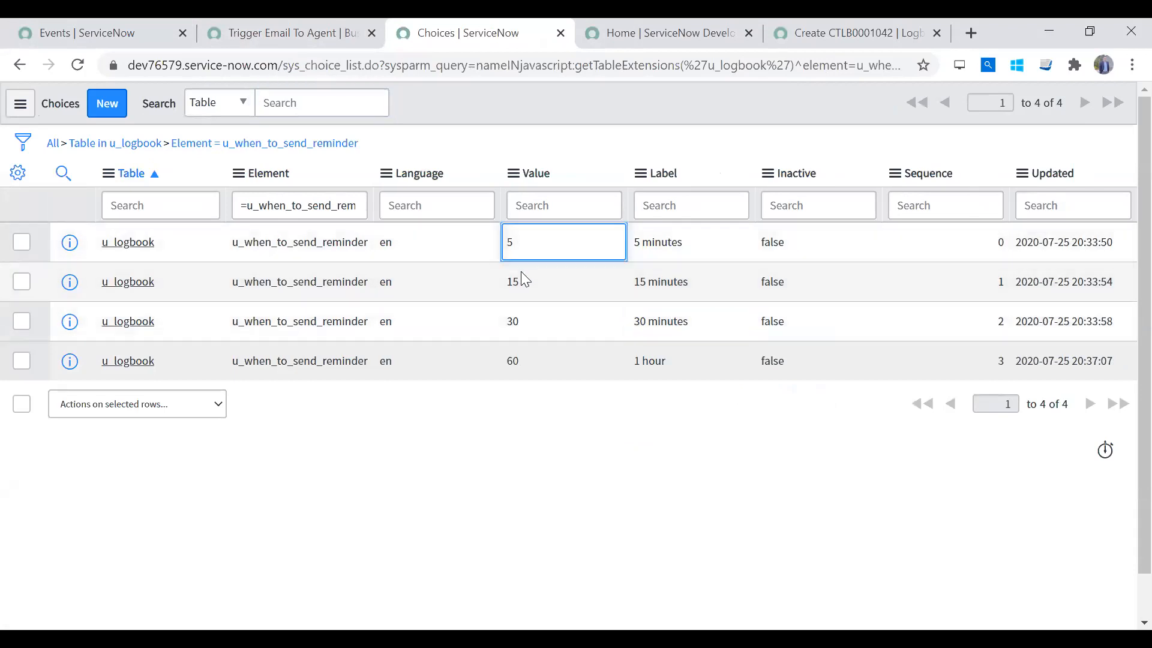
click(520, 319)
click(523, 360)
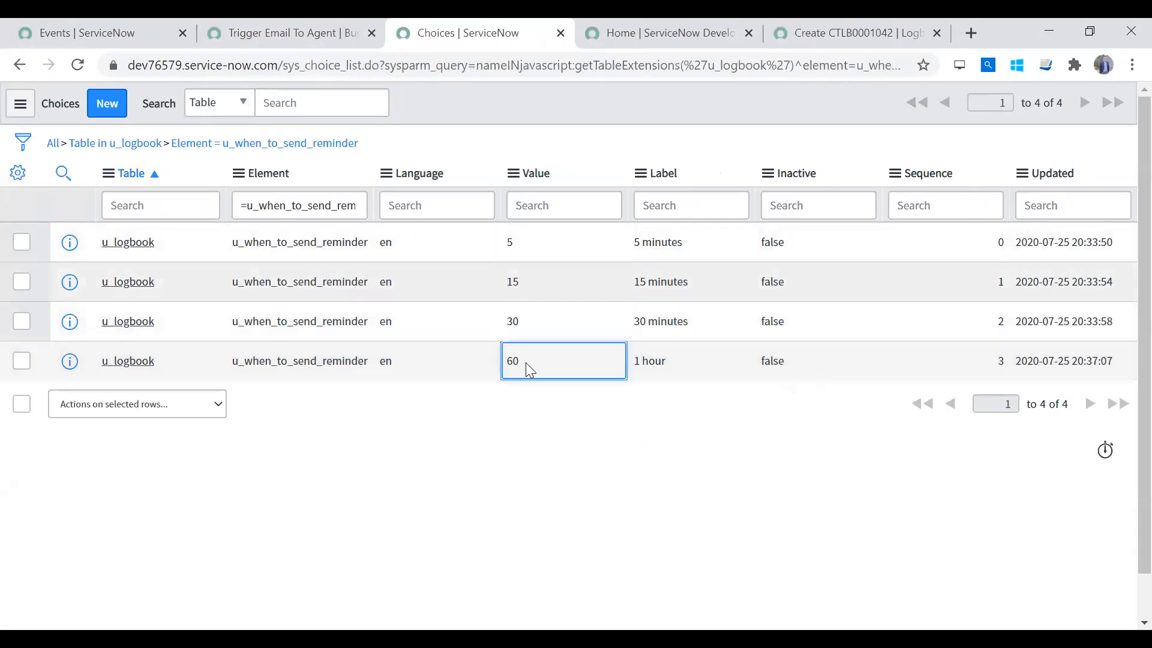
click(530, 243)
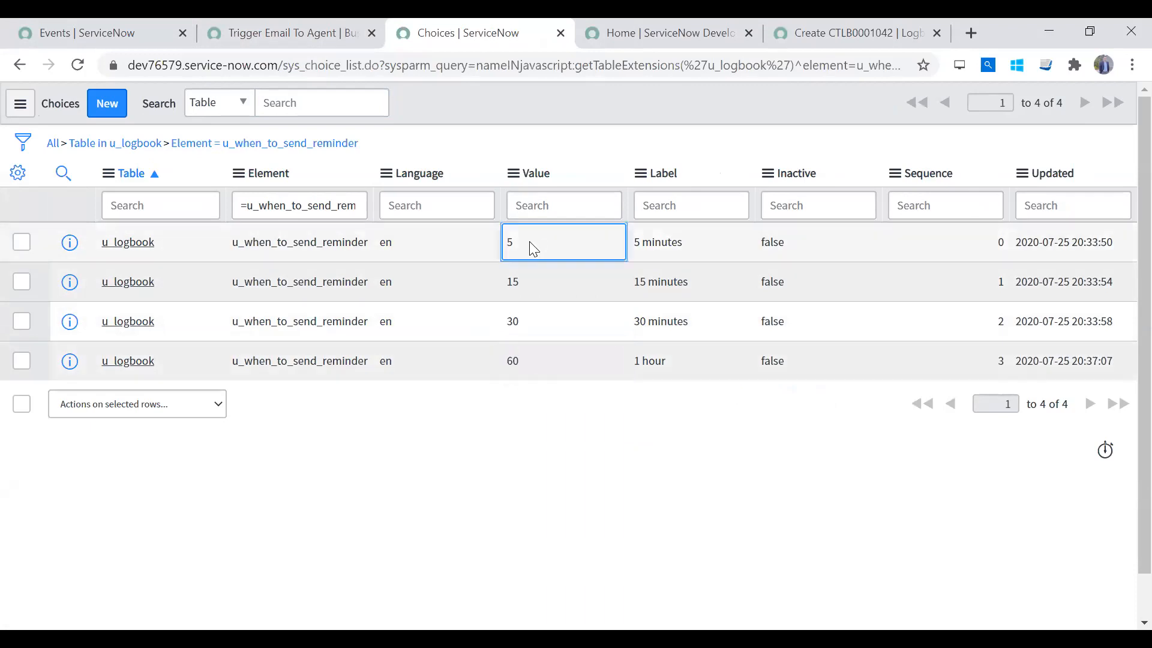
click(539, 332)
click(536, 365)
click(538, 247)
click(535, 291)
click(536, 326)
click(532, 364)
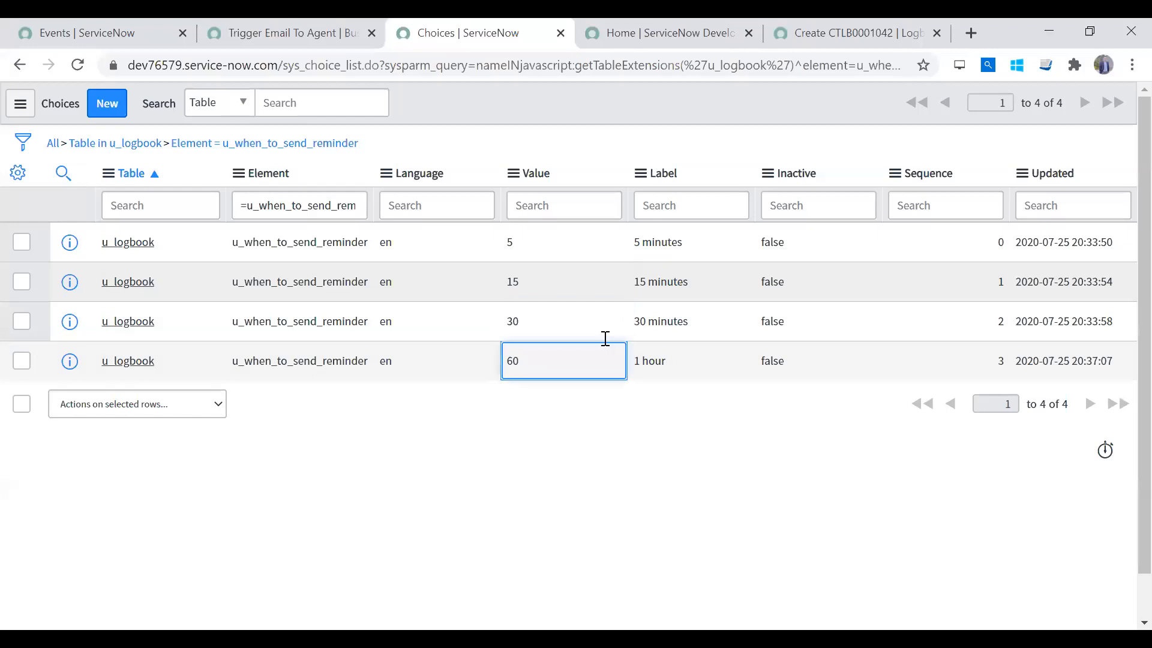
double_click(637, 246)
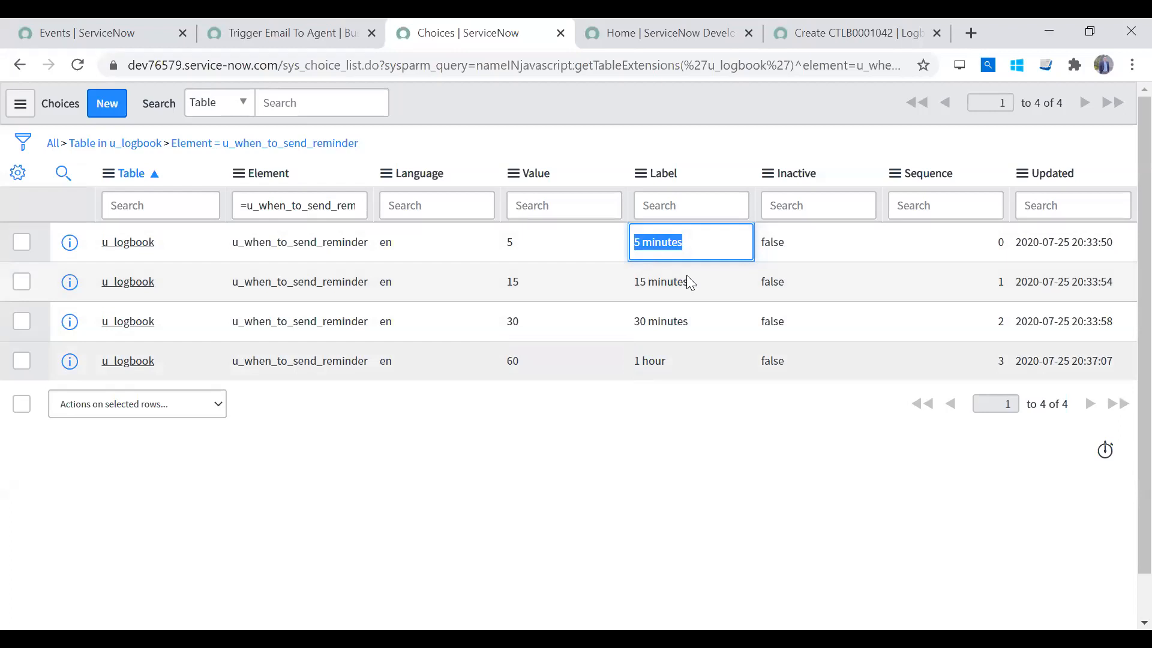
double_click(668, 282)
click(527, 240)
click(528, 279)
click(527, 321)
click(526, 360)
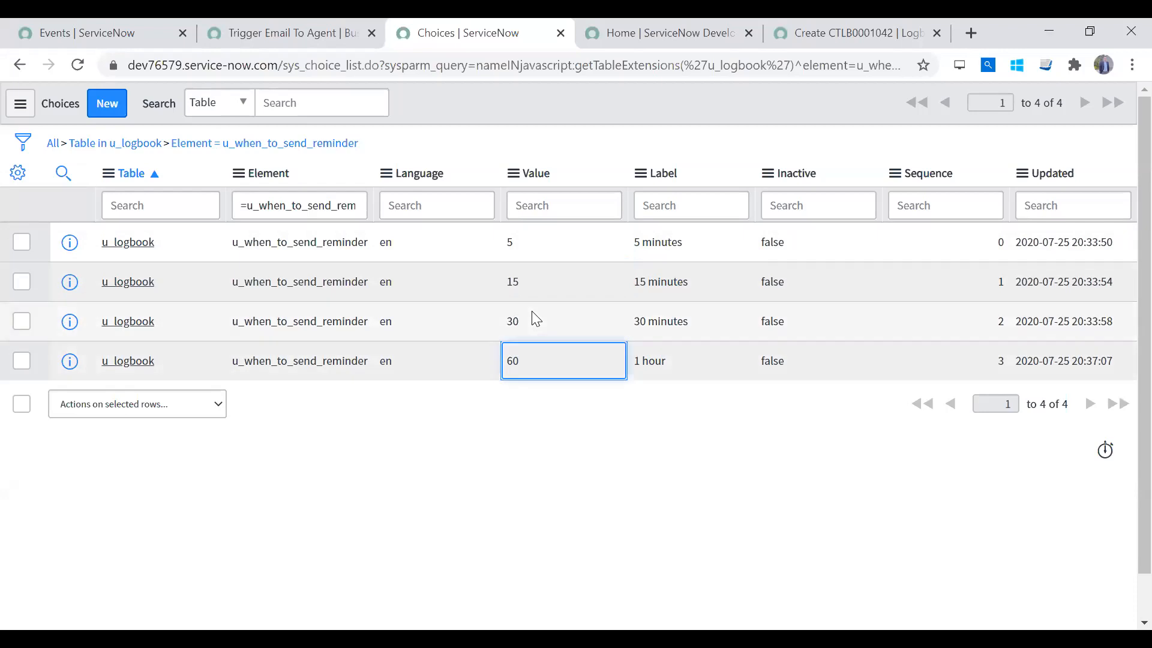
click(530, 321)
click(533, 267)
click(528, 232)
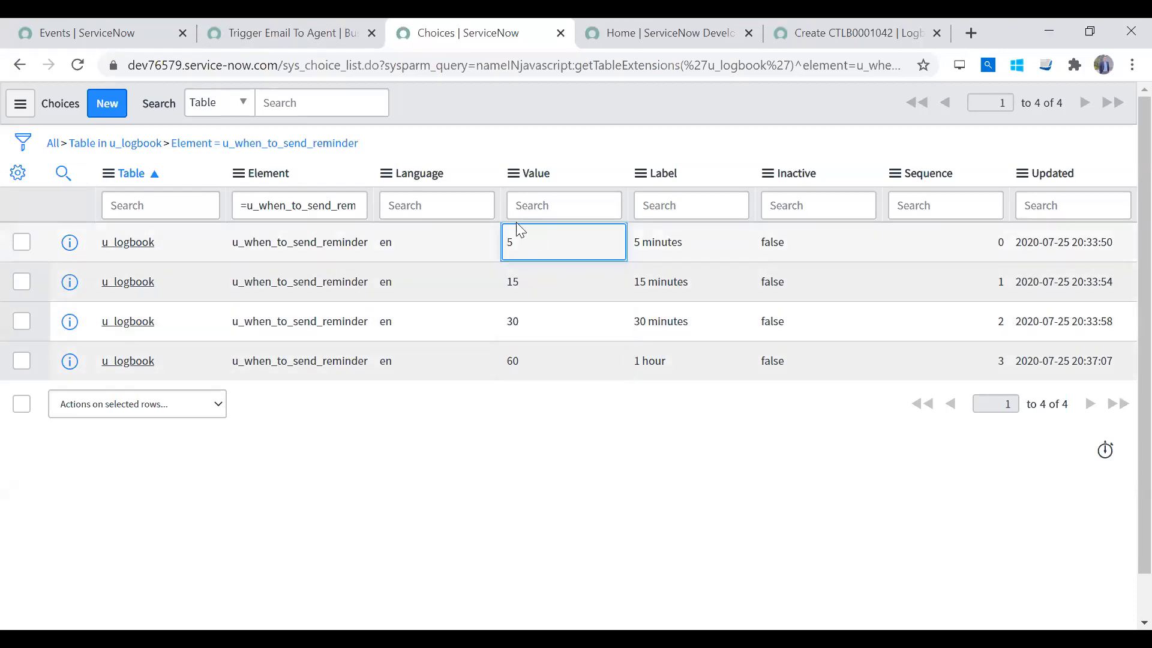
double_click(511, 277)
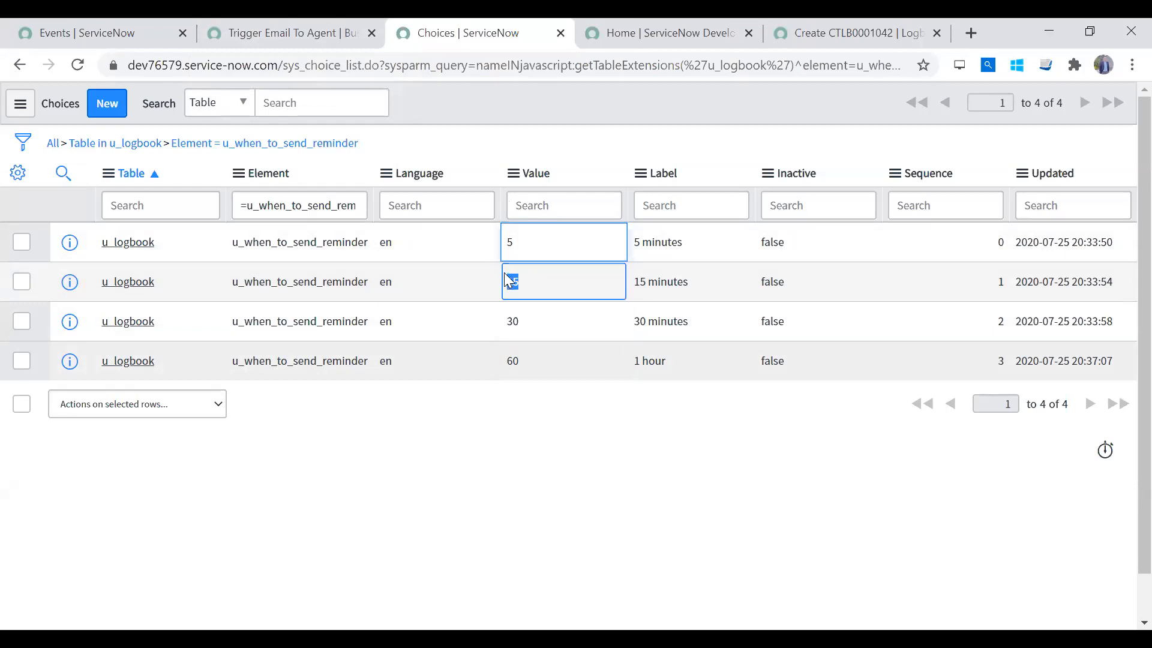
click(511, 236)
click(514, 288)
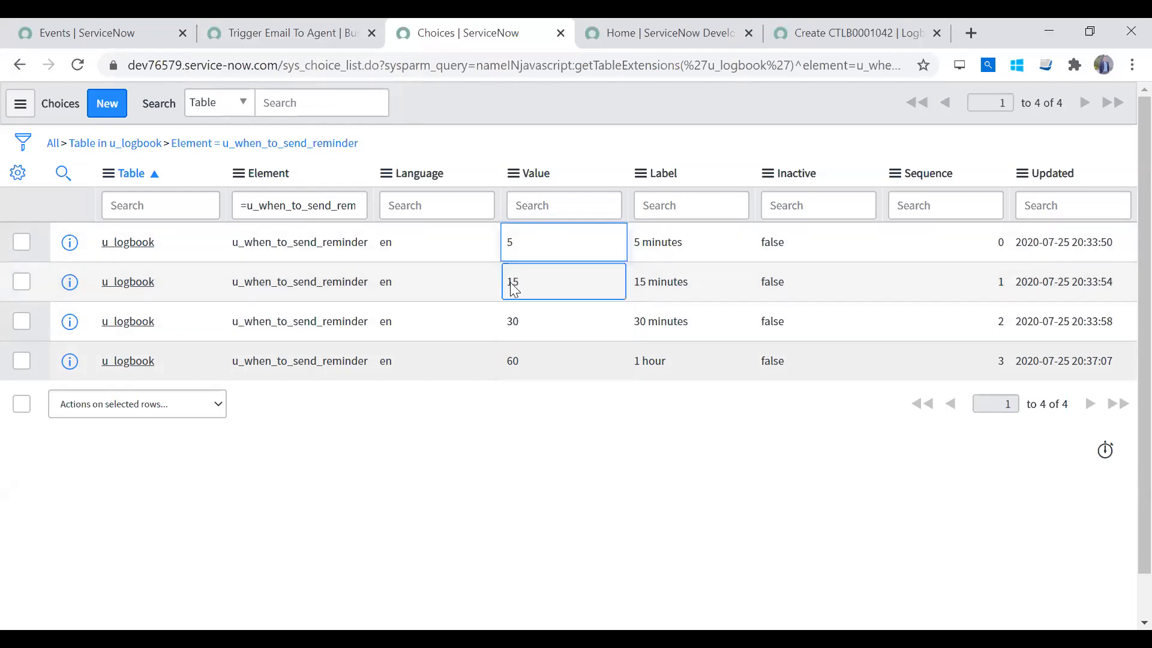
In the Trigger Email To Agent script, declare var dateTimeToSendReminder; below the field-name comment, separated by a blank line
click(345, 51)
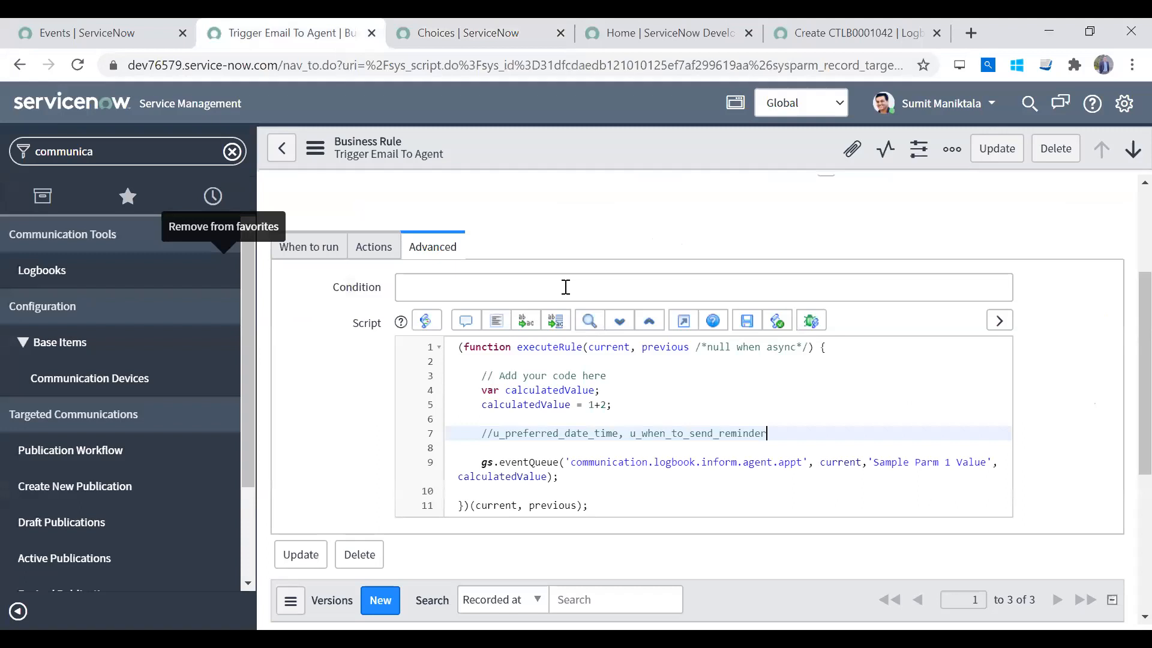
scroll(1121, 414, down, 1)
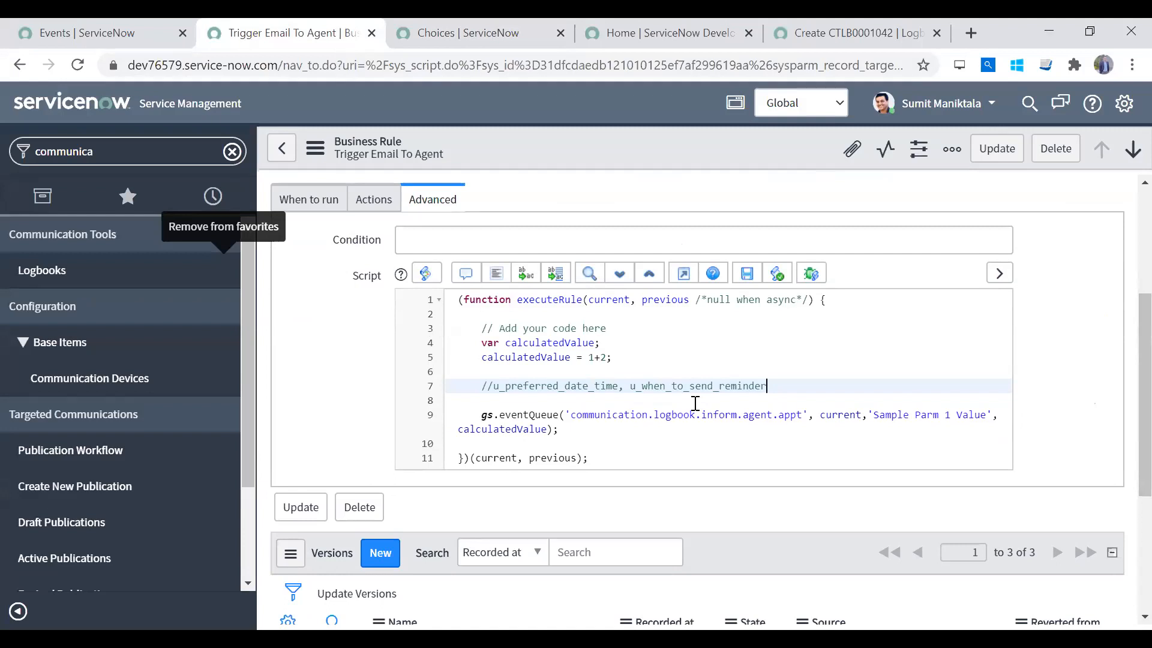
key(Return)
key(Return)
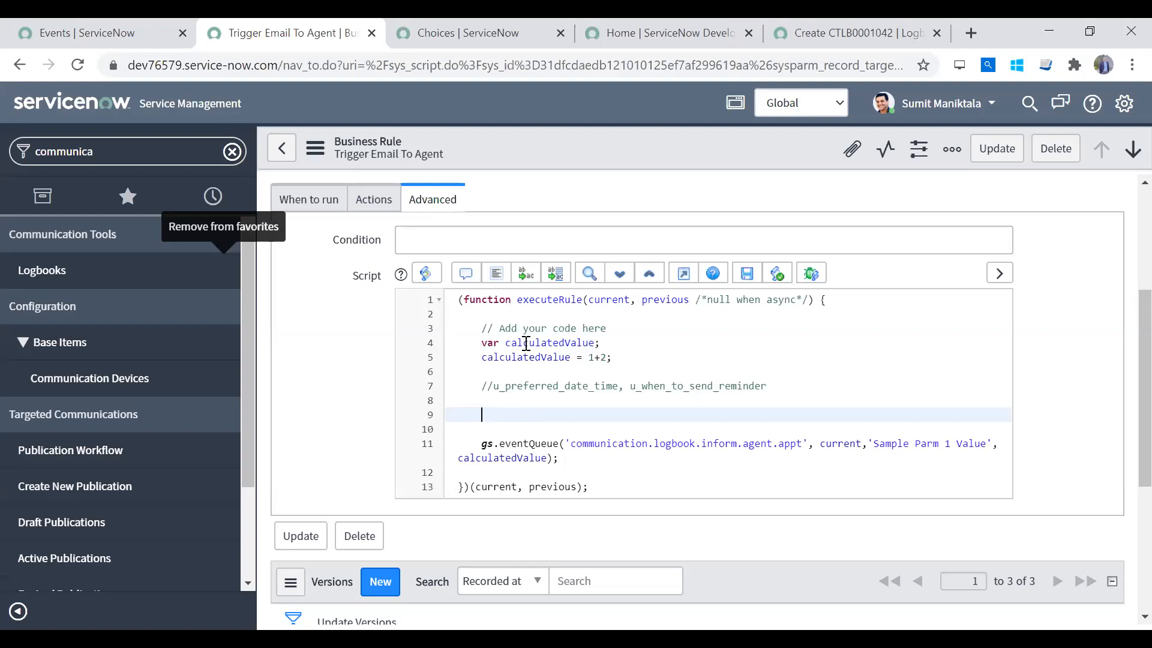
text(var dateTimeToSendReminder)
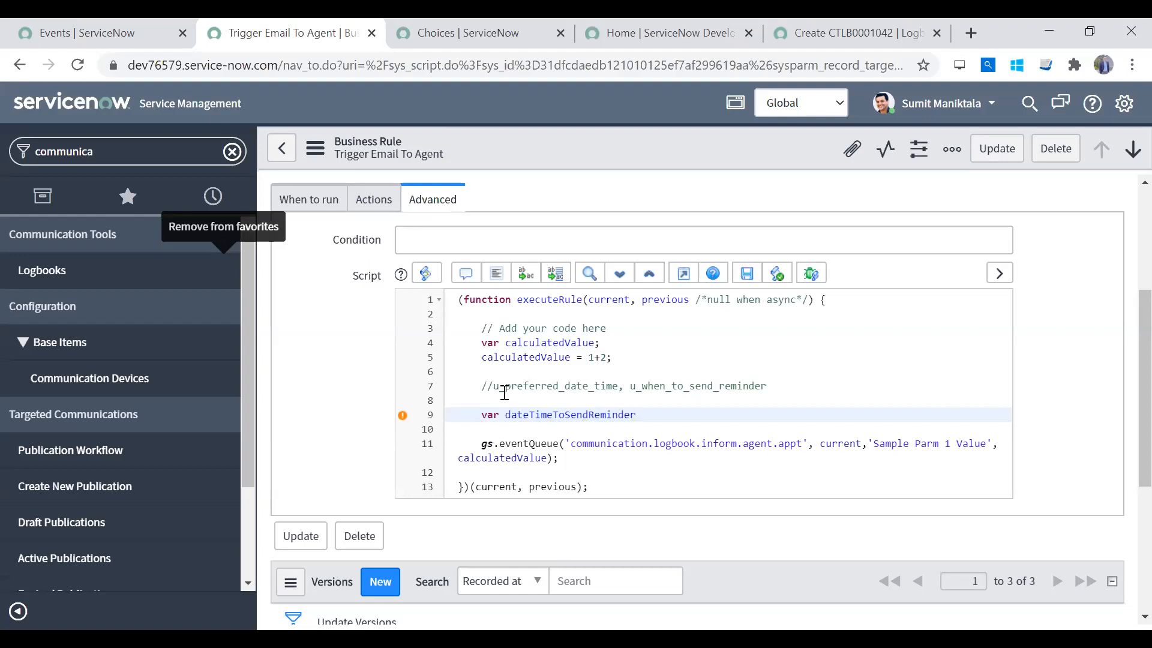
text(;)
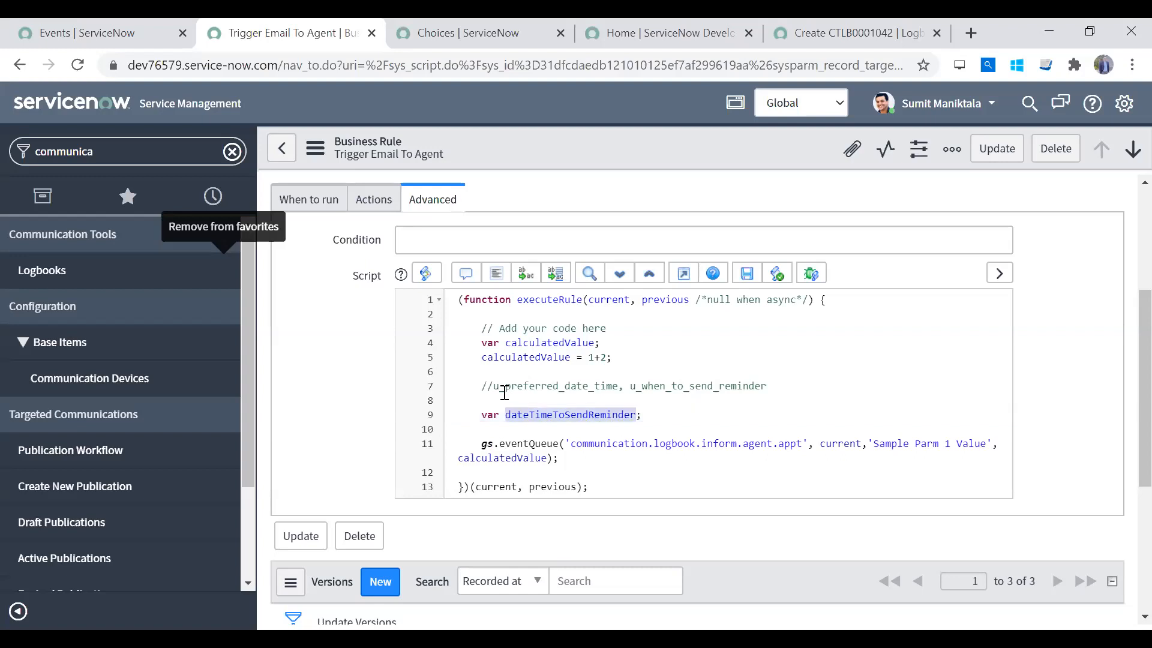
Assign current.u_preferred_date_time to dateTimeToSendReminder on the line below its declaration, keeping a blank line before the gs.eventQueue call
key(Down)
text(dateTimeToSendReminder)
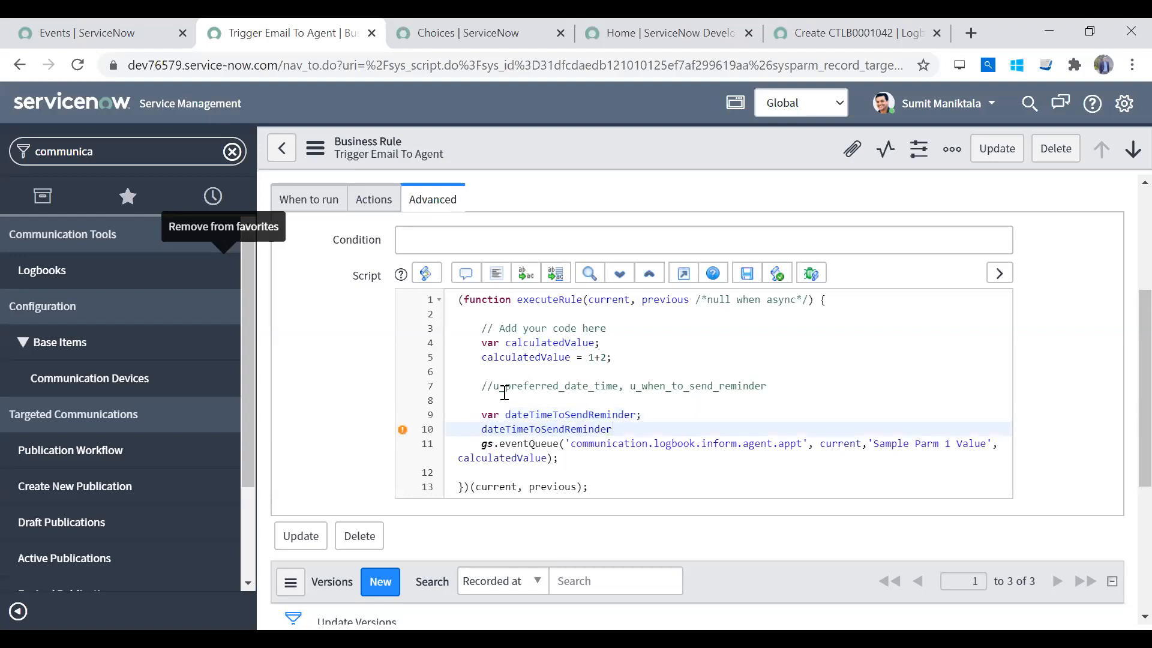
key(Return)
key(Up)
key(End)
text(=)
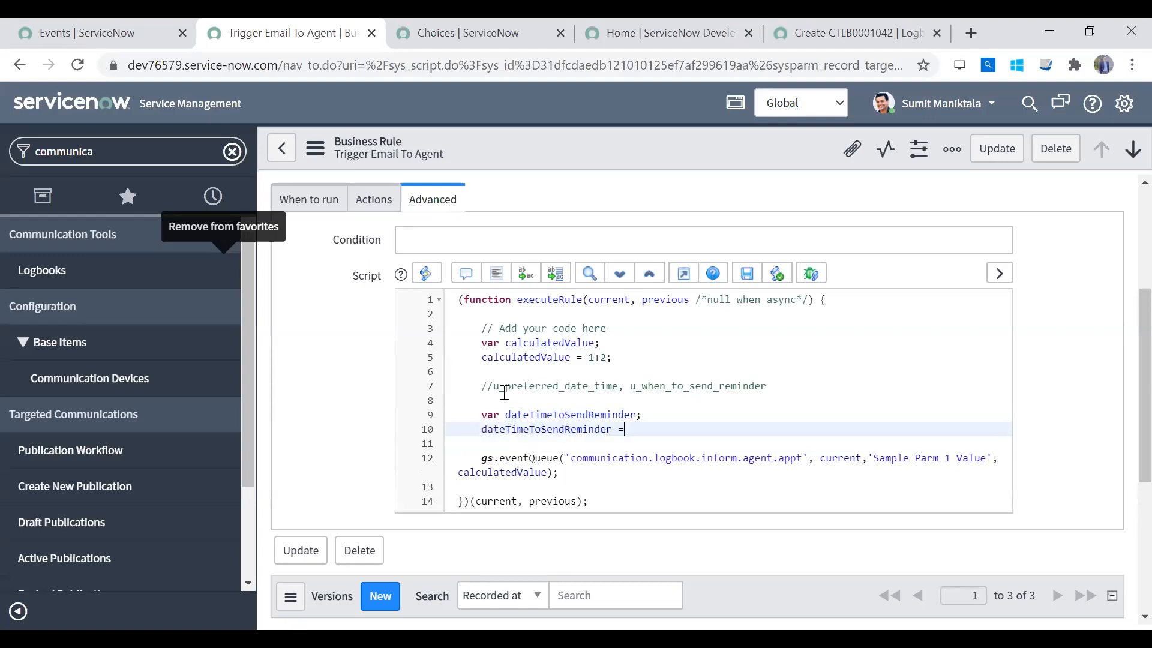
double_click(587, 385)
key(ctrl+c)
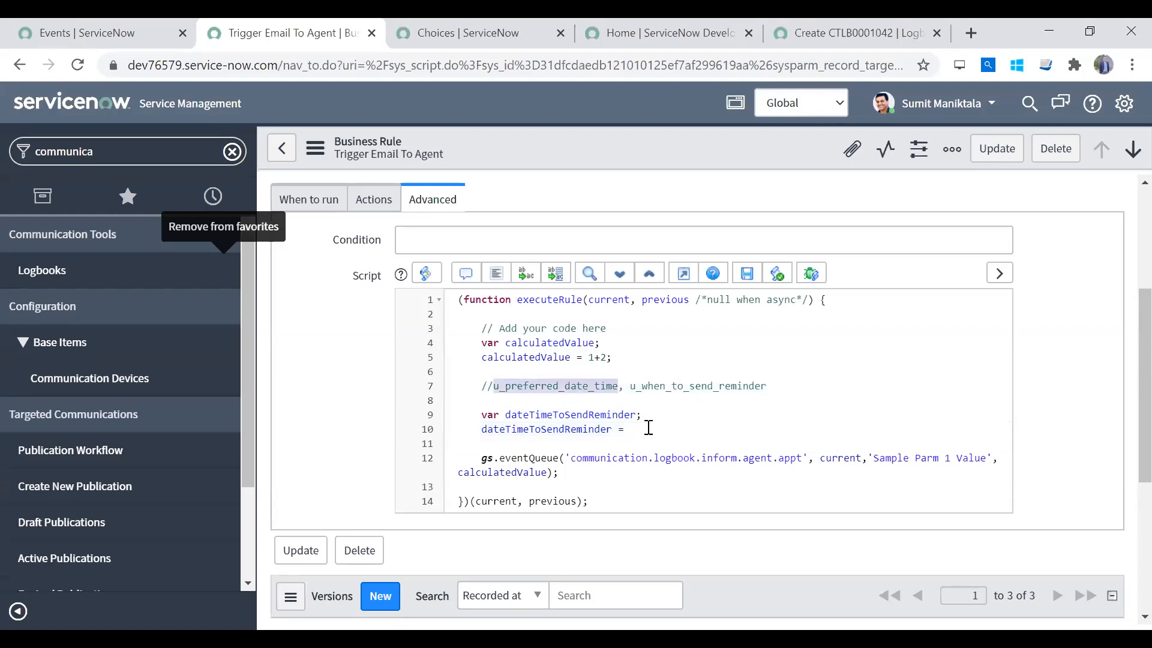
click(647, 430)
text(current.)
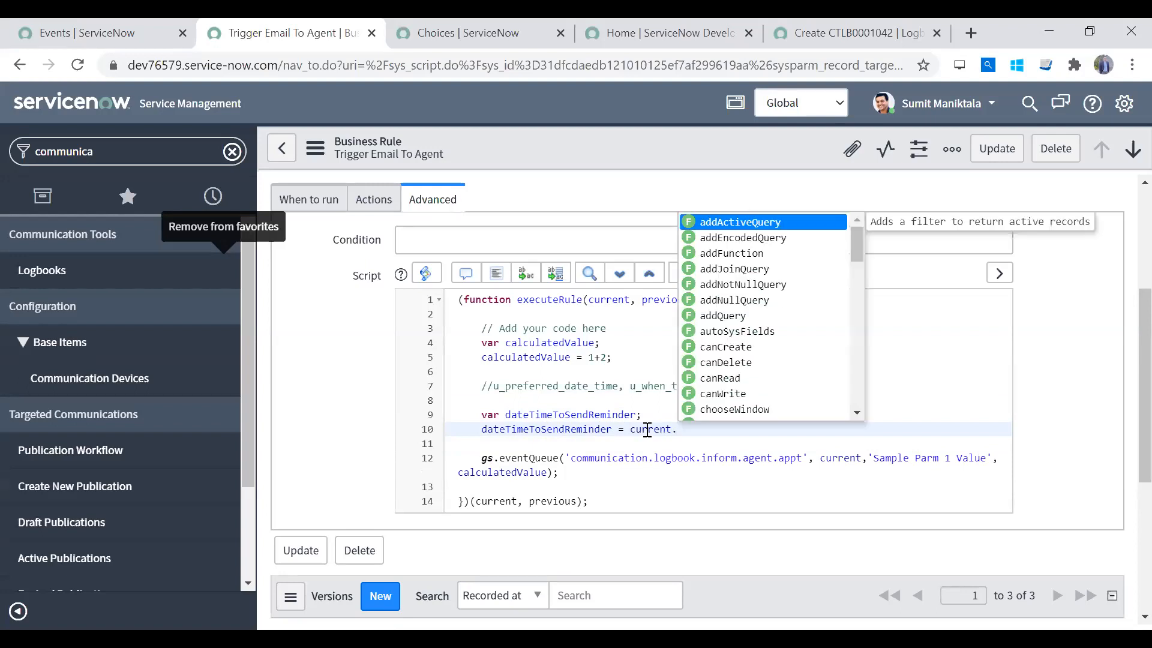
key(ctrl+v)
text(;)
click(666, 465)
Review the parts of the statement that assigns the current record's preferred date/time to dateTimeToSendReminder
double_click(653, 429)
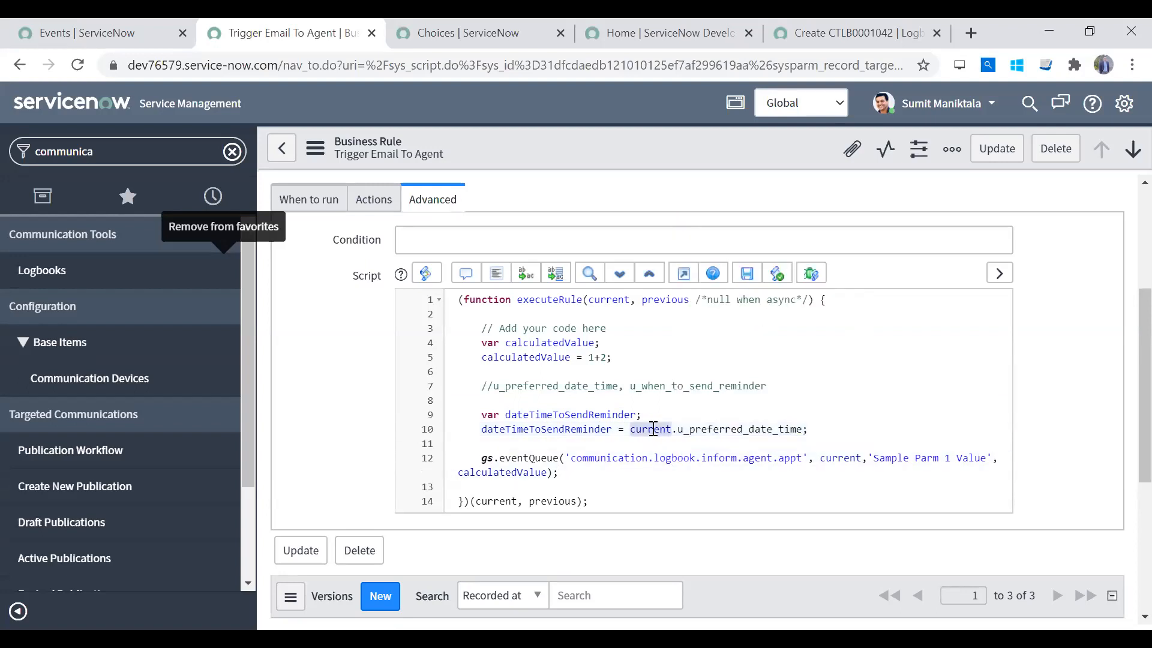
double_click(700, 429)
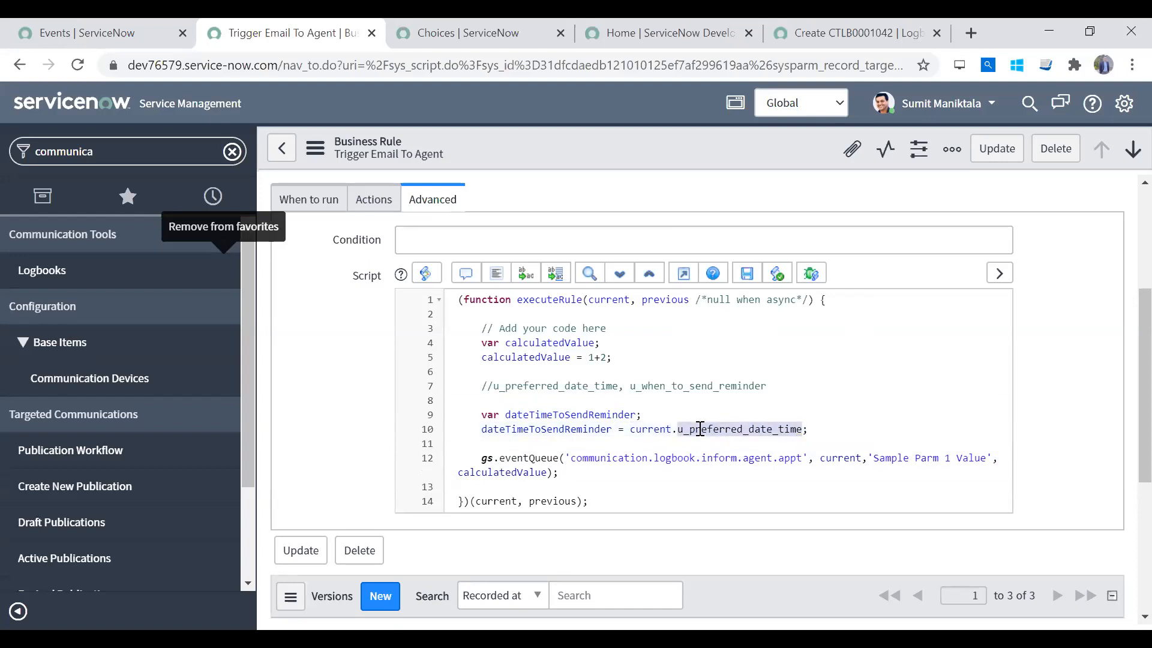
click(654, 430)
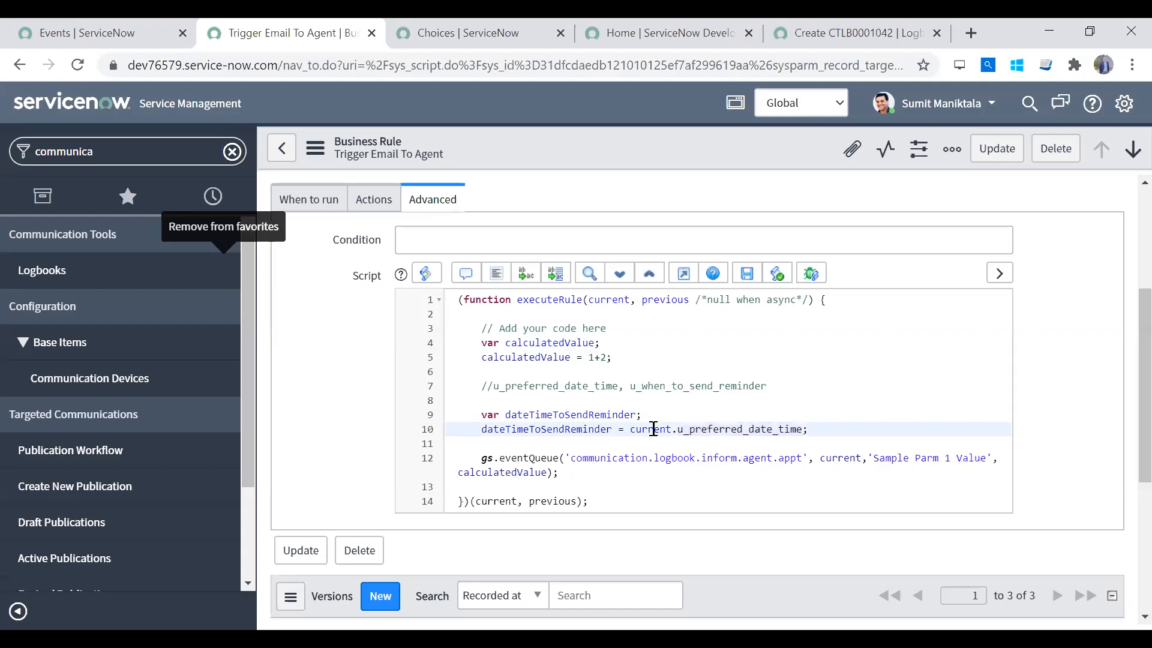
double_click(568, 430)
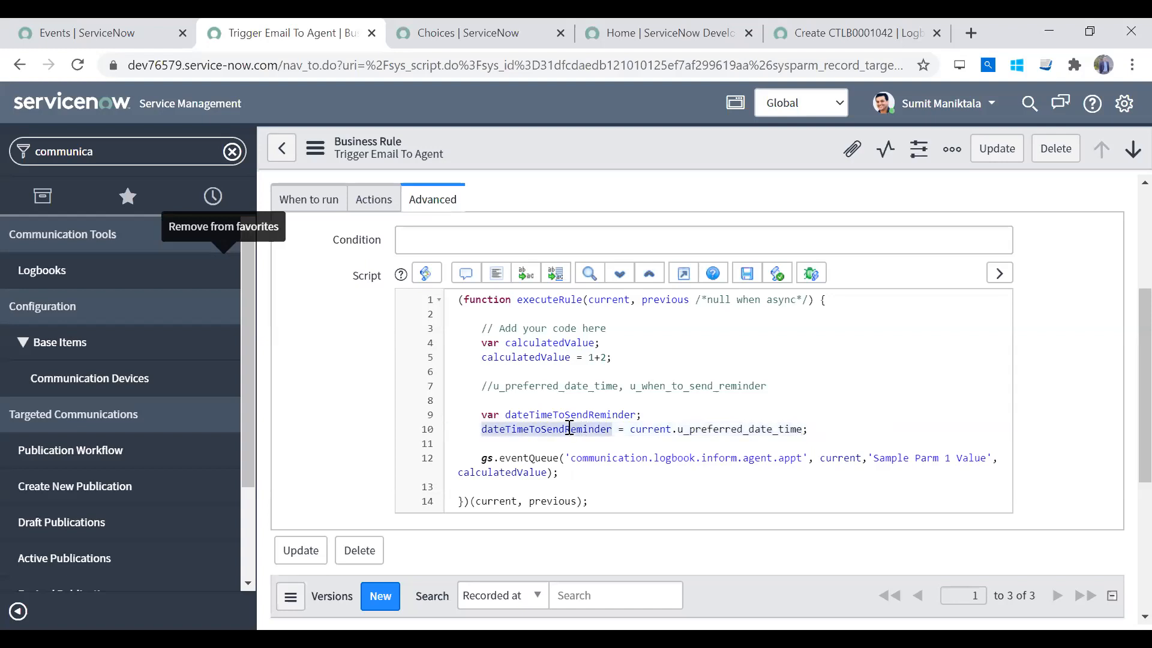
click(534, 444)
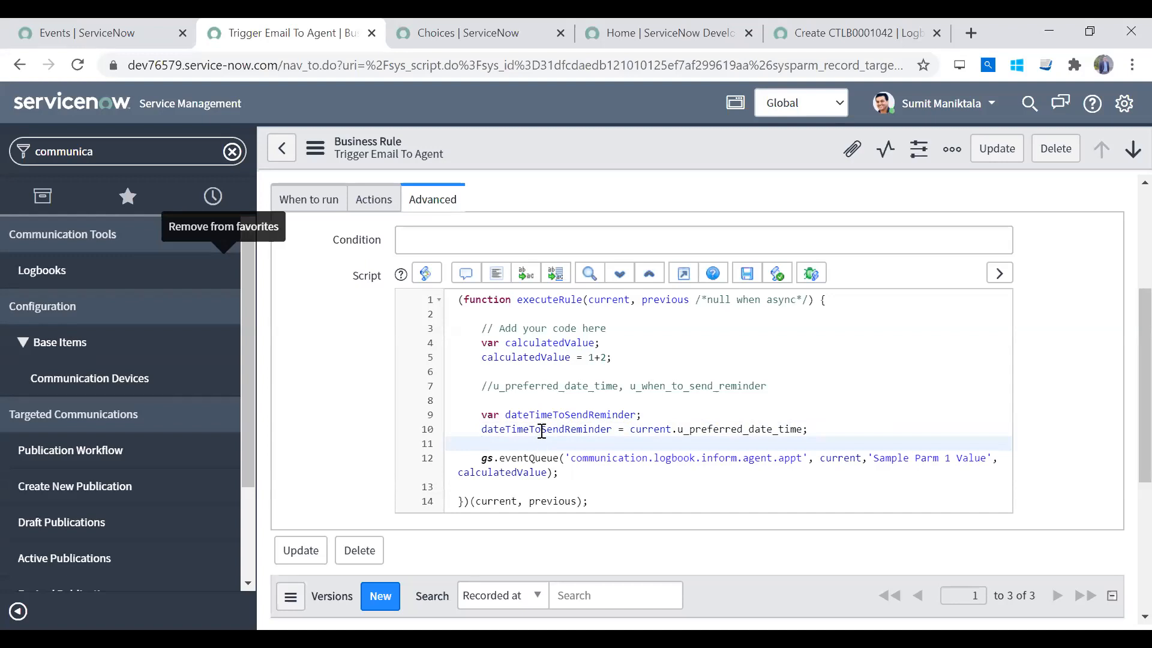
double_click(533, 429)
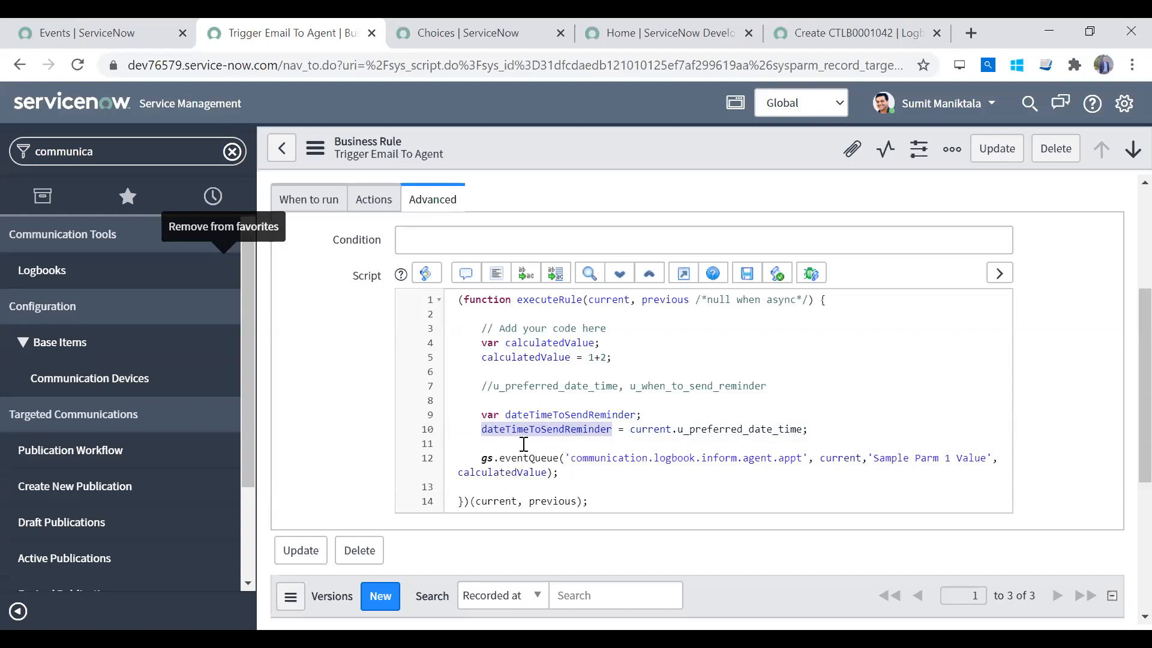
click(672, 637)
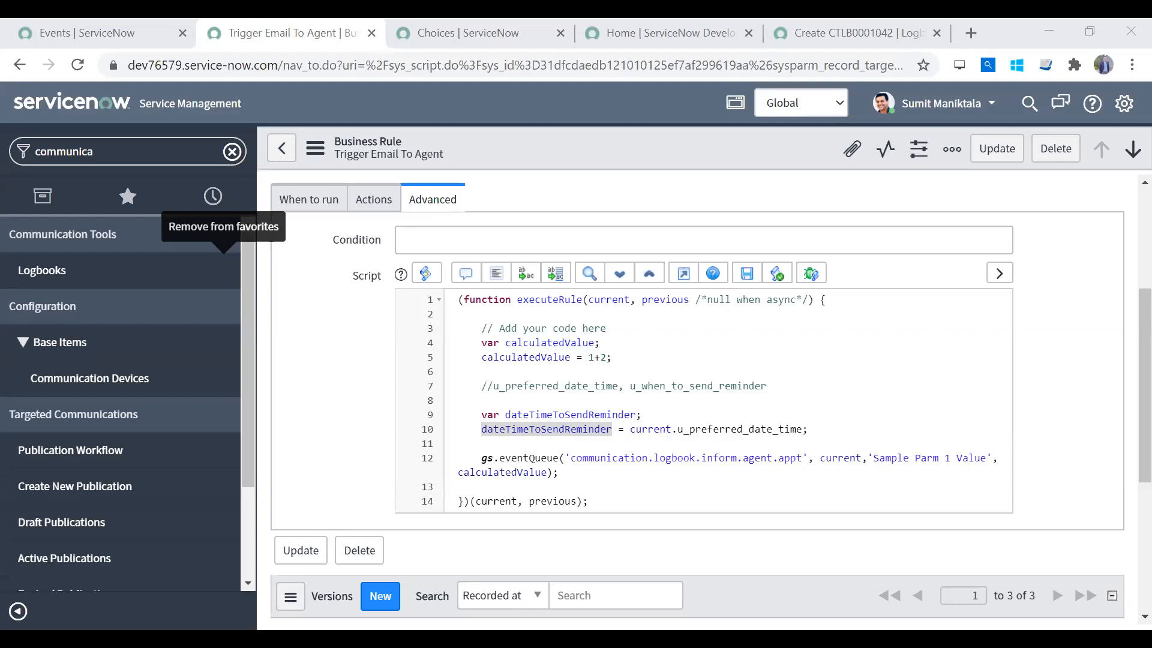
Insert a GlideTime delay snippet with value "00:02:00", when.add(delay) and a gs.eventQueueScheduled call with an empty event name above the gs.eventQueue call
click(533, 444)
text(var delay = new GlideTime();         delay.setValue("00:02:00");         when.add(delay);         gs.eventQueueScheduled("", current, current.instance, current.string_value, when);)
key(Return)
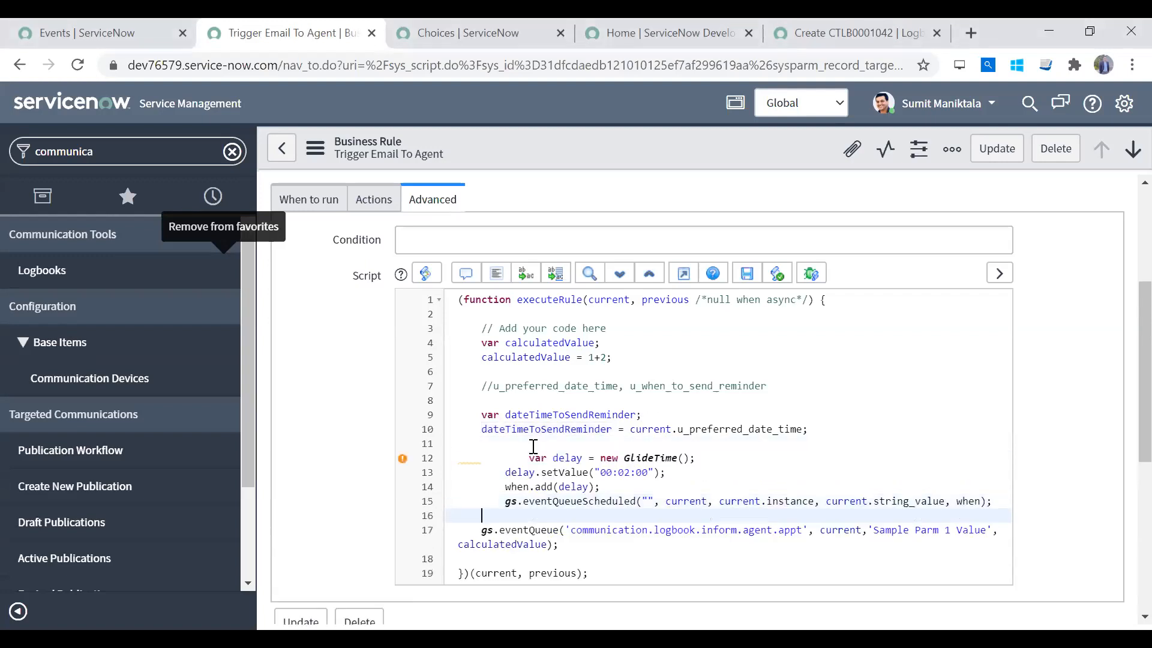
Align the var delay and delay.setValue lines with the indentation of the dateTimeToSendReminder statements
click(529, 457)
key(BackSpace)
key(BackSpace)
key(BackSpace)
key(BackSpace)
key(BackSpace)
key(BackSpace)
key(BackSpace)
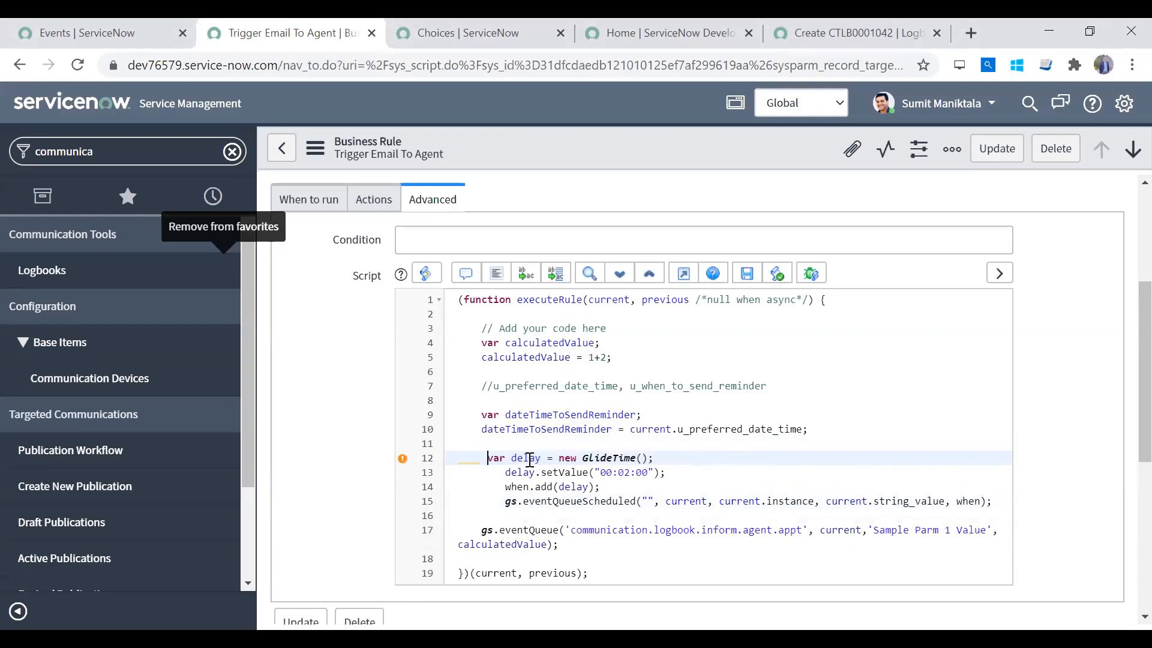
key(Down)
key(BackSpace)
key(BackSpace)
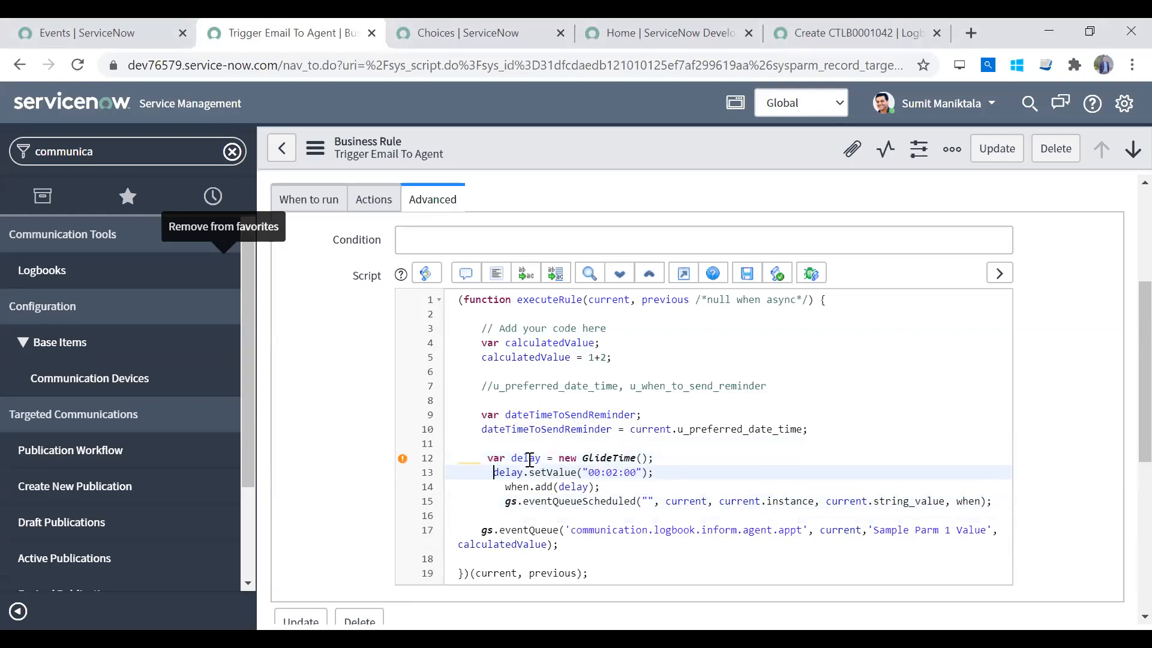
key(BackSpace)
key(Up)
key(BackSpace)
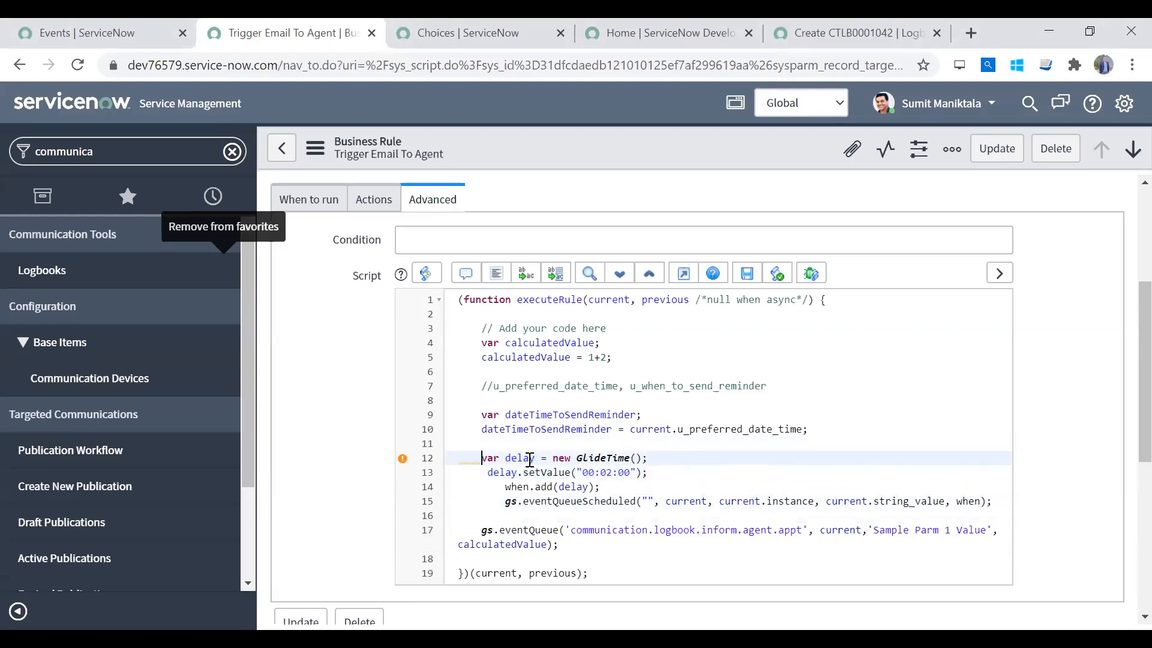
key(Down)
key(BackSpace)
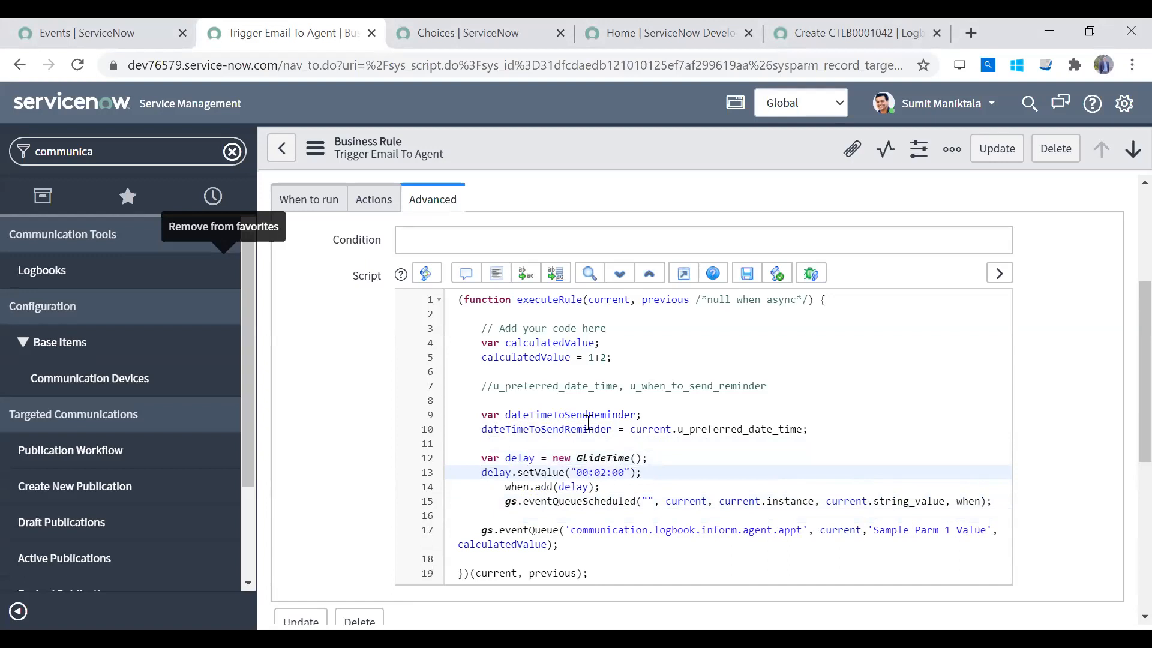
Review the delay variable's declaration as a new GlideTime object
double_click(517, 461)
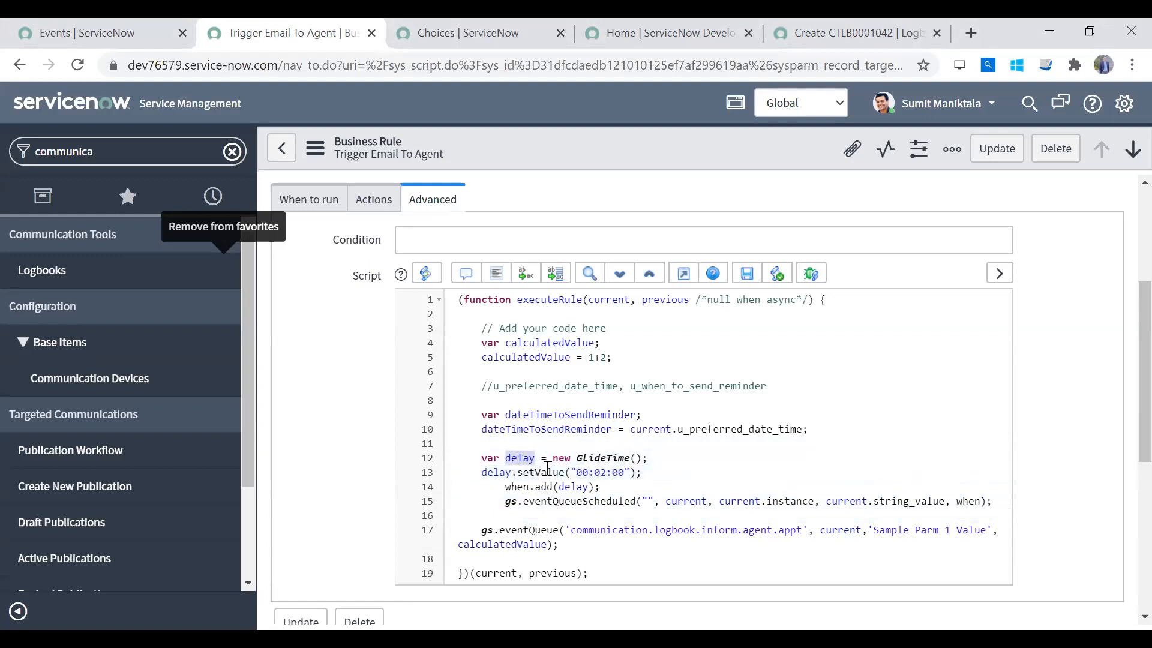
double_click(600, 458)
click(689, 467)
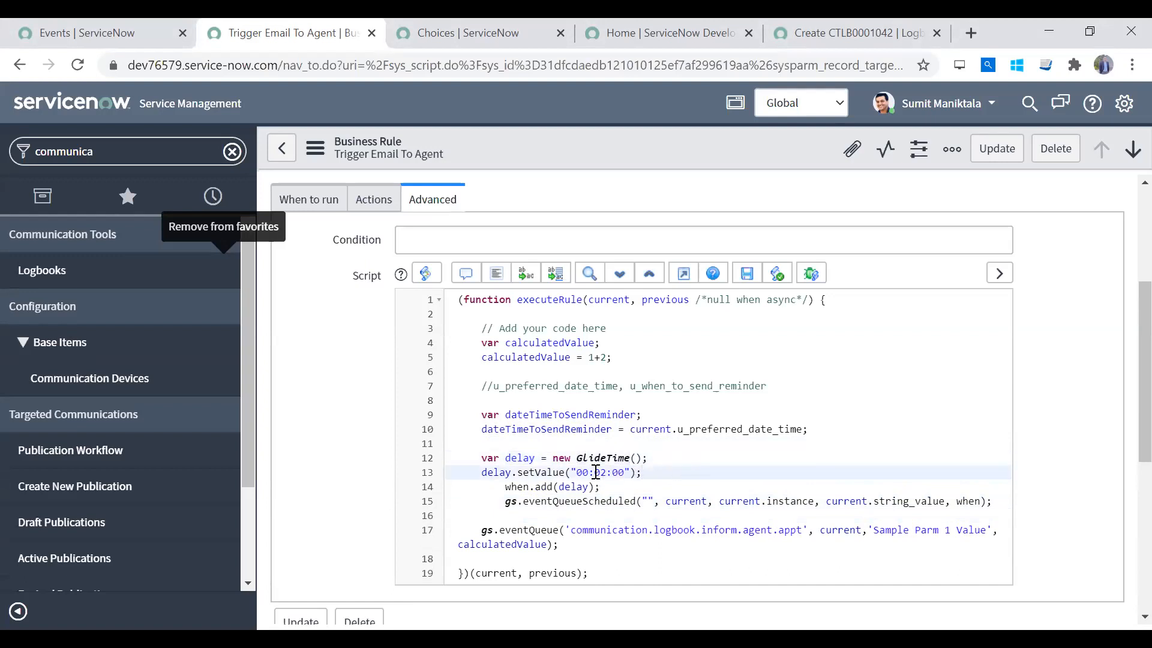
Replace the fixed 02 minutes in delay.setValue with a concatenated current. reference, splitting the string into "00:" and ":00"
click(594, 473)
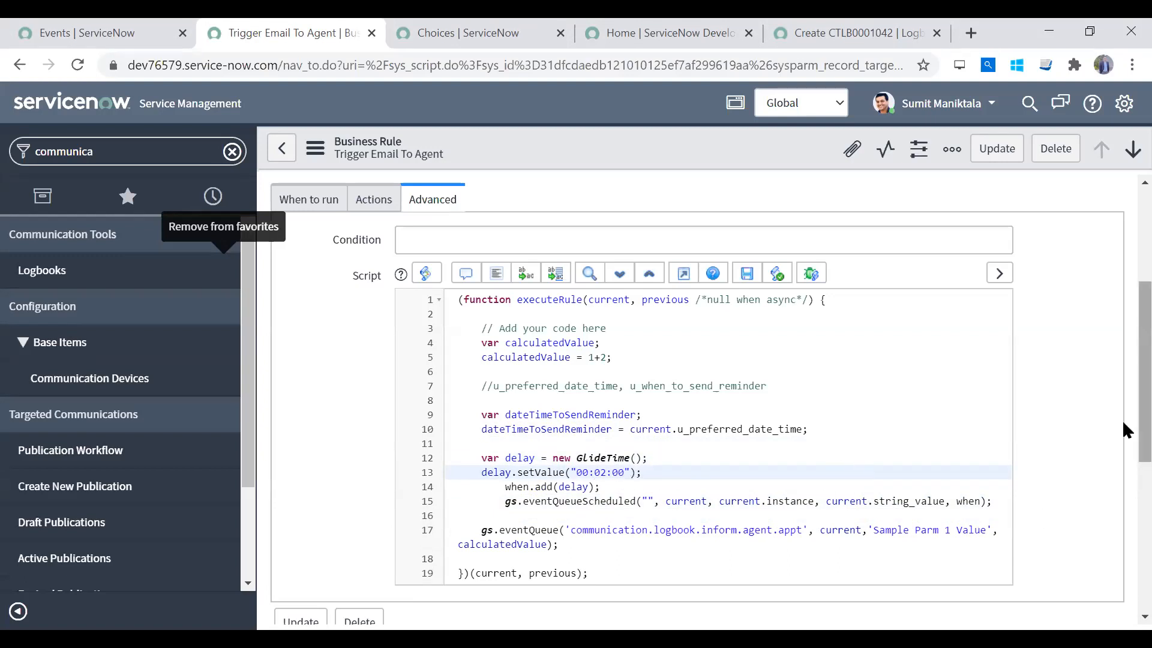
scroll(804, 389, down, 1)
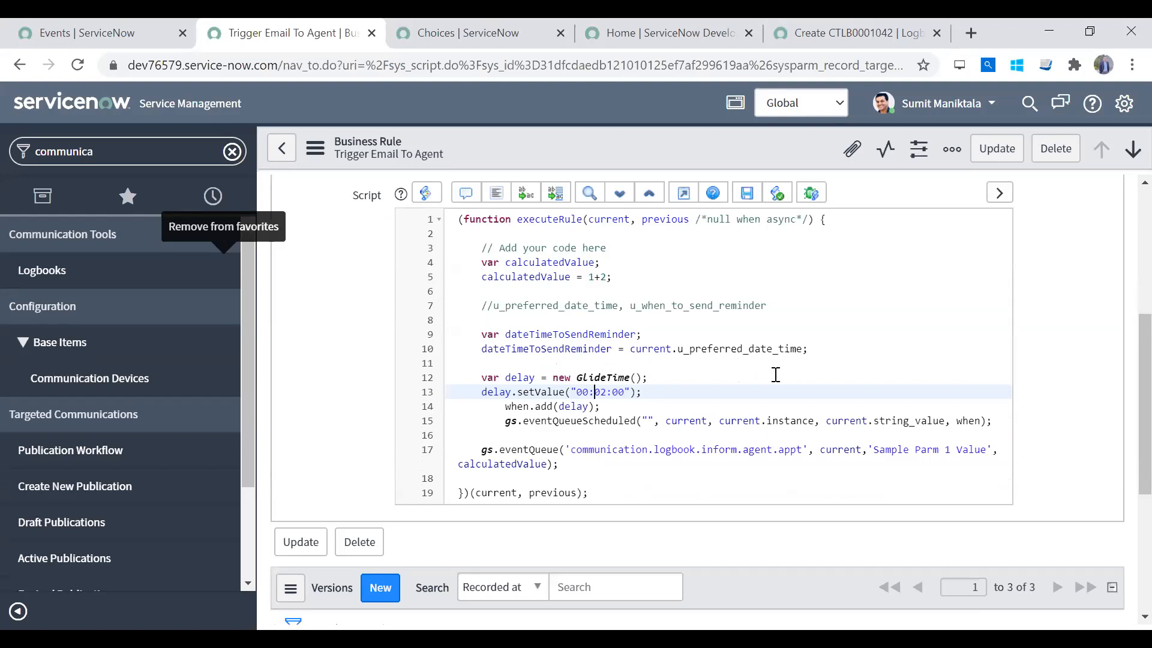
text(" +)
key(Right)
key(Right)
text(+ ")
key(shift+Right)
key(shift+Right)
text(current.)
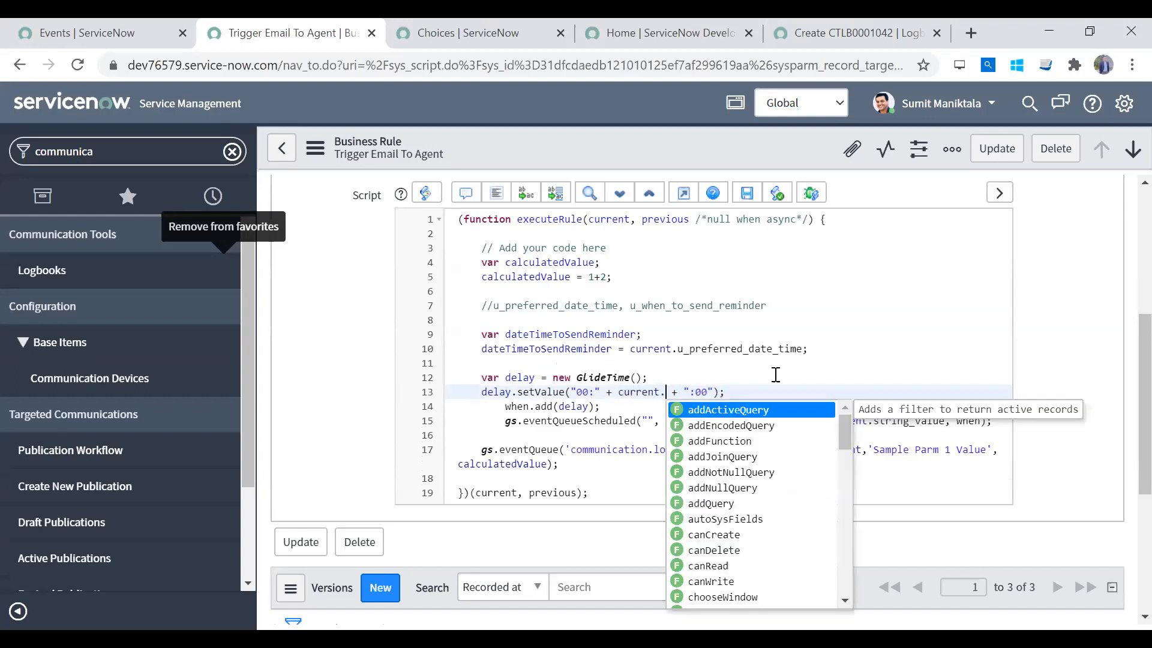
Complete the current. reference in delay.setValue with u_when_to_send_reminder from the comment, and add a blank line below the statement
double_click(690, 307)
key(ctrl+c)
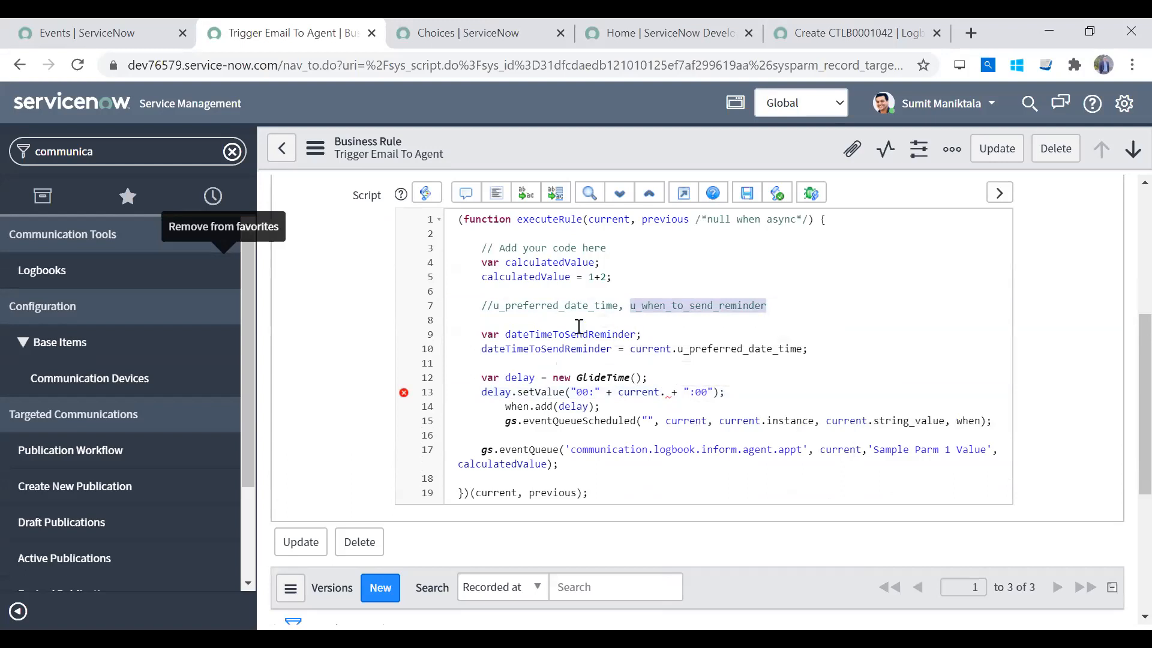
click(667, 394)
key(ctrl+v)
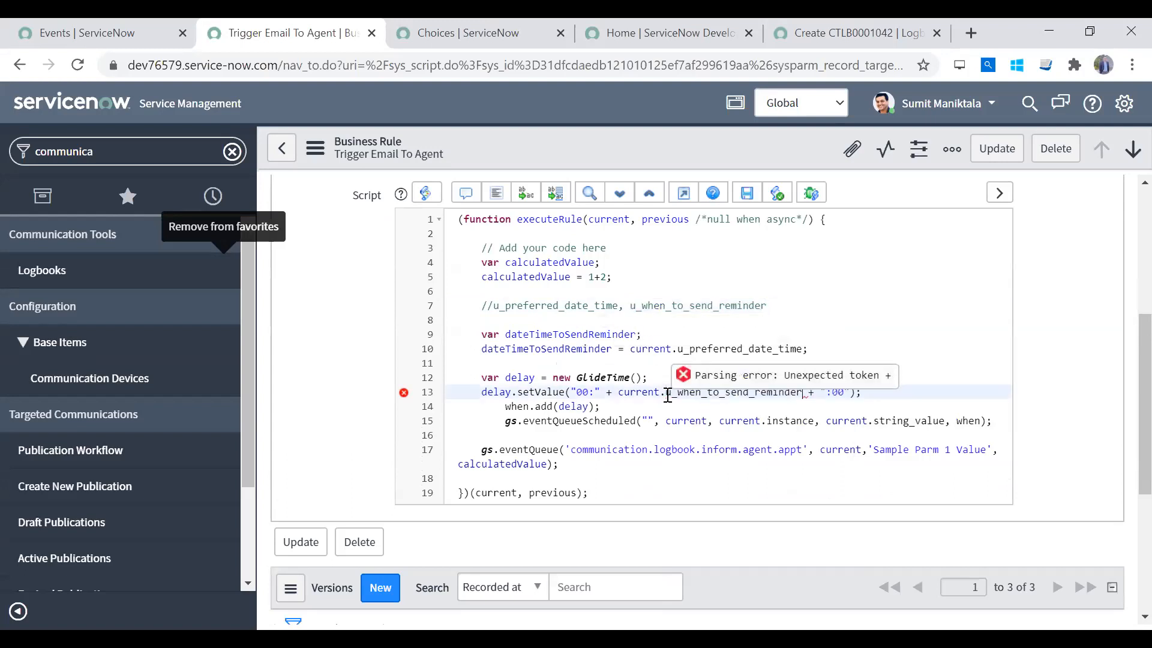
click(886, 393)
key(Return)
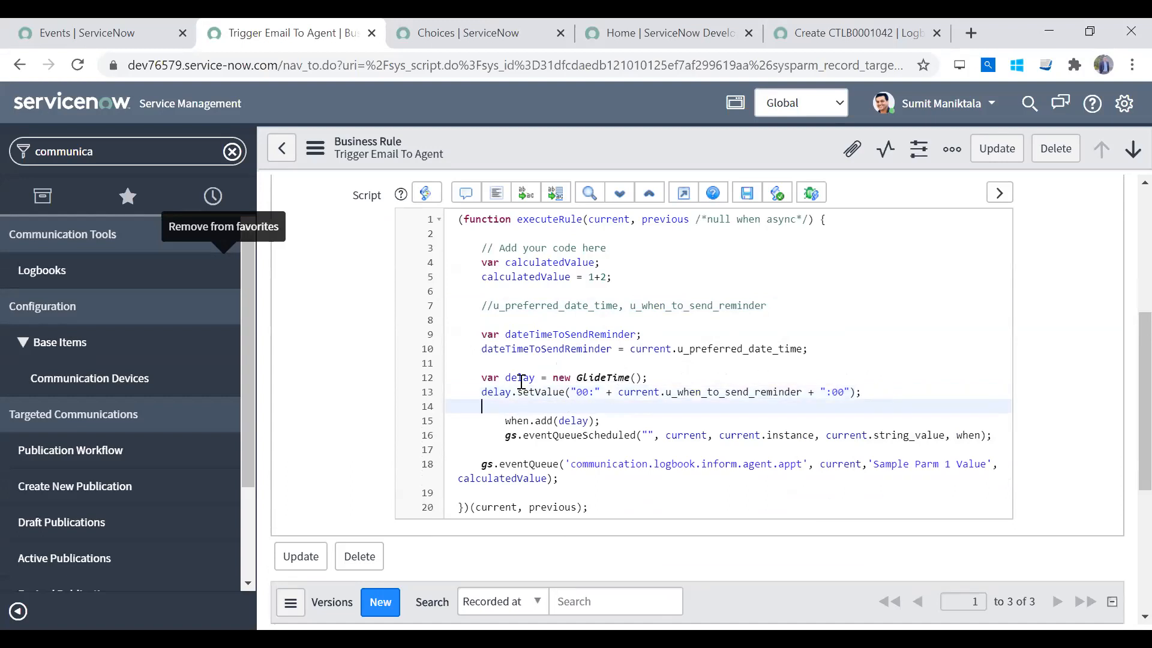
Review the delay lines and how dateTimeToSendReminder takes the current record's preferred date/time
drag(480, 377, 857, 392)
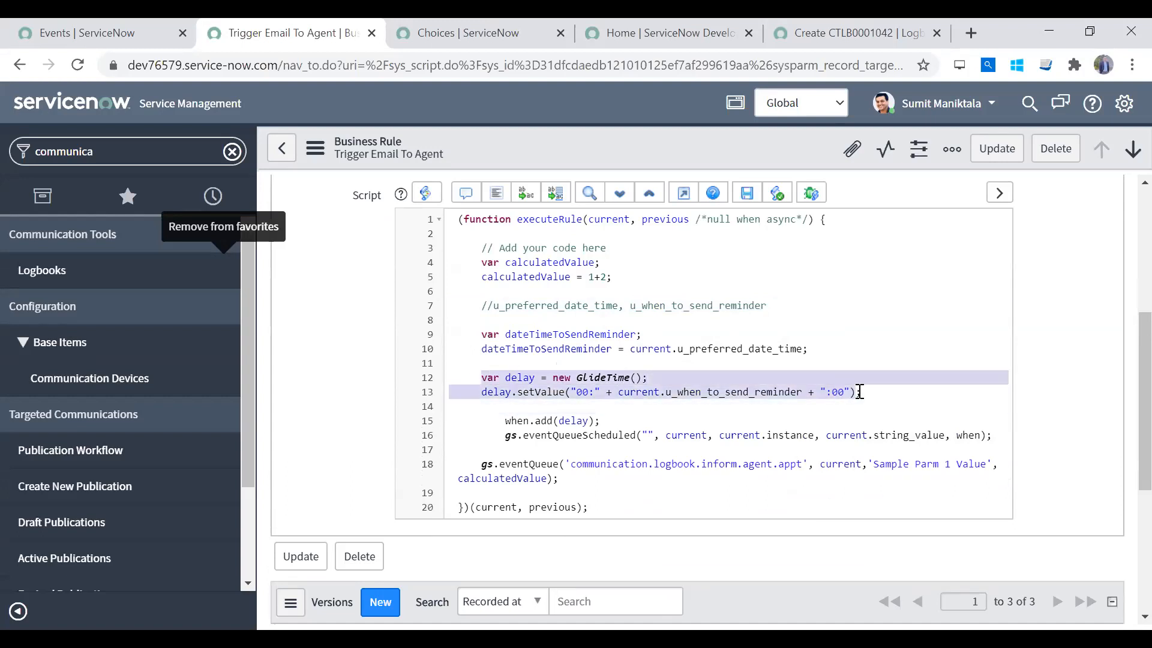
double_click(532, 334)
click(504, 361)
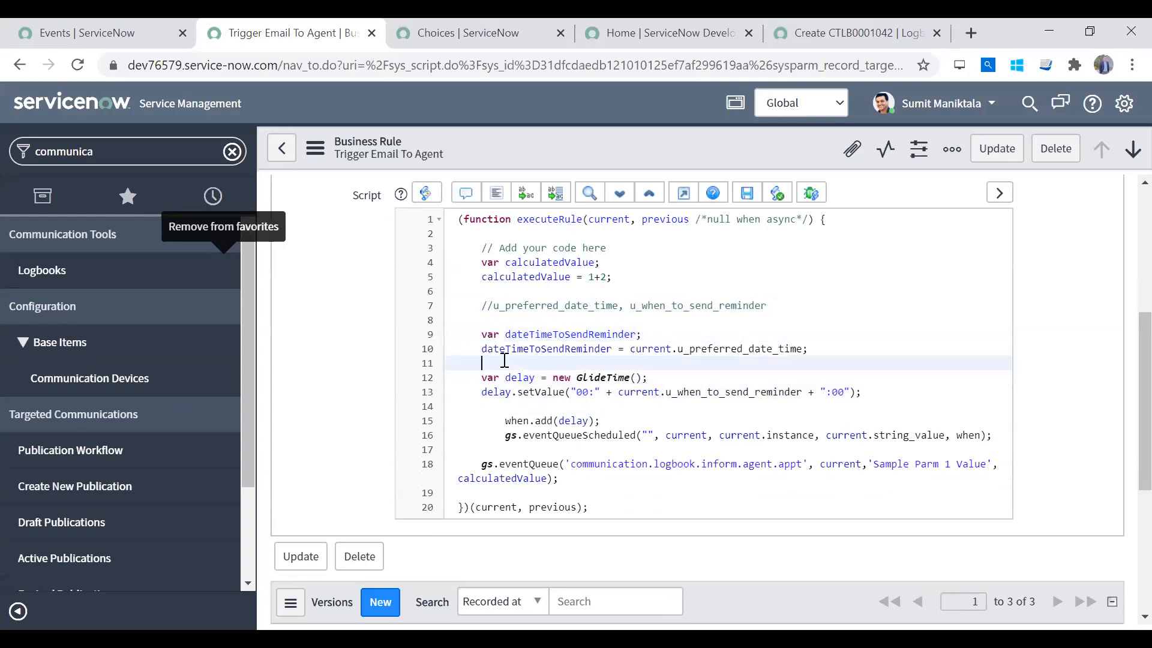
click(550, 348)
double_click(719, 348)
double_click(652, 349)
click(547, 351)
double_click(547, 351)
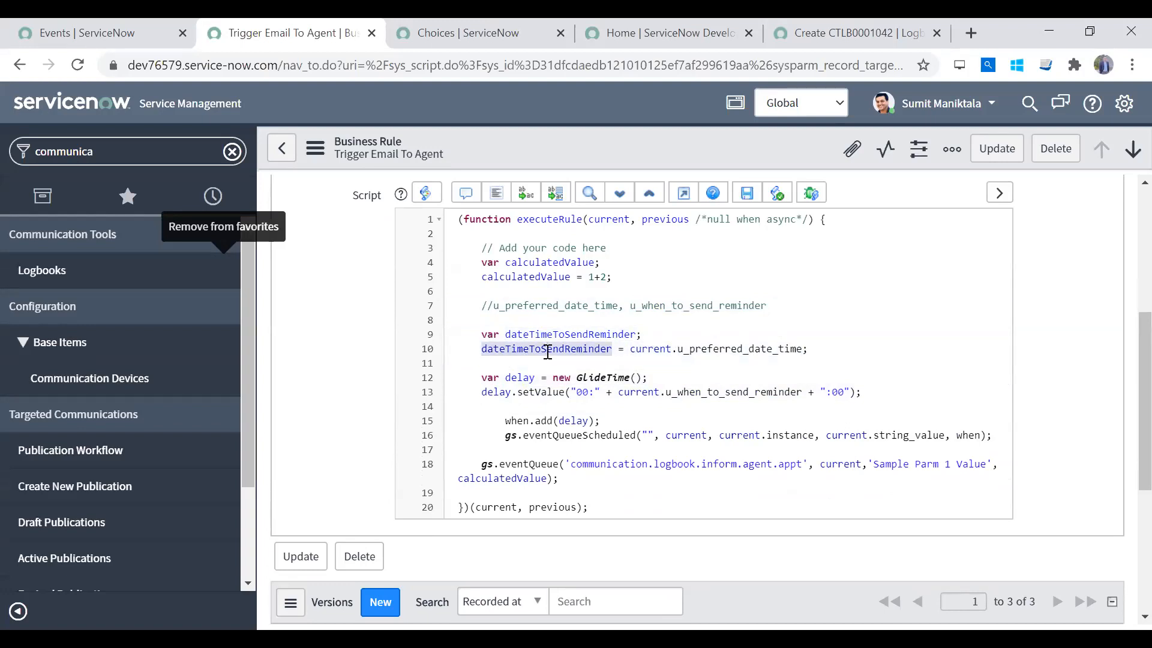
Review the delay variable, its GlideTime type and the current.u_when_to_send_reminder value passed to setValue
double_click(514, 377)
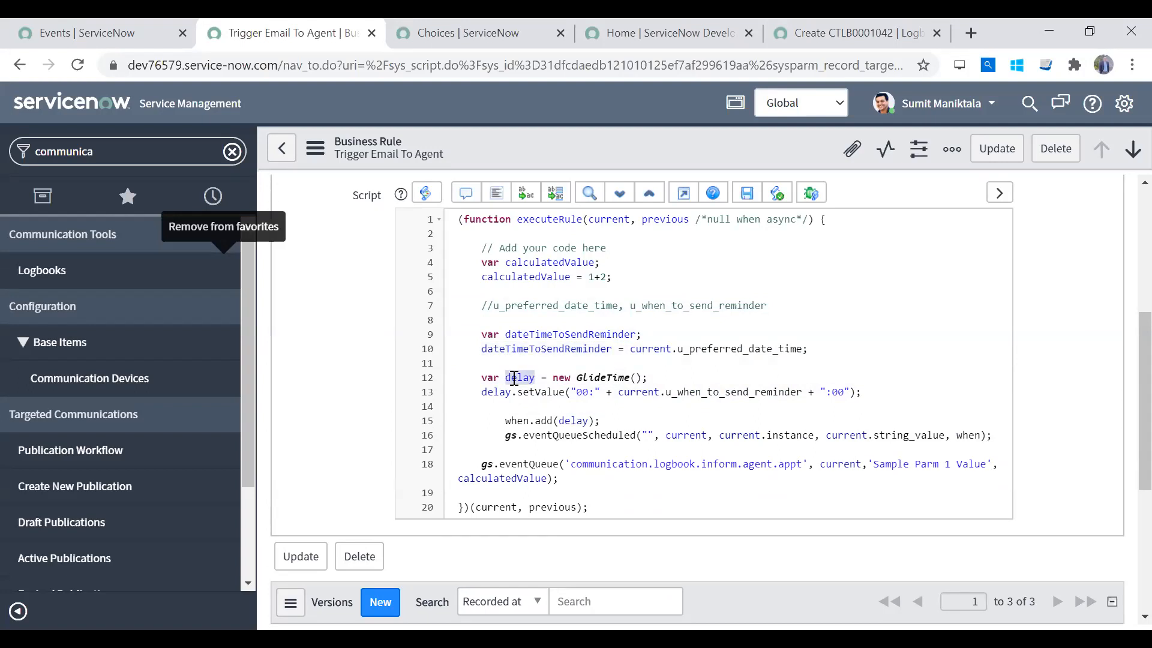
double_click(618, 377)
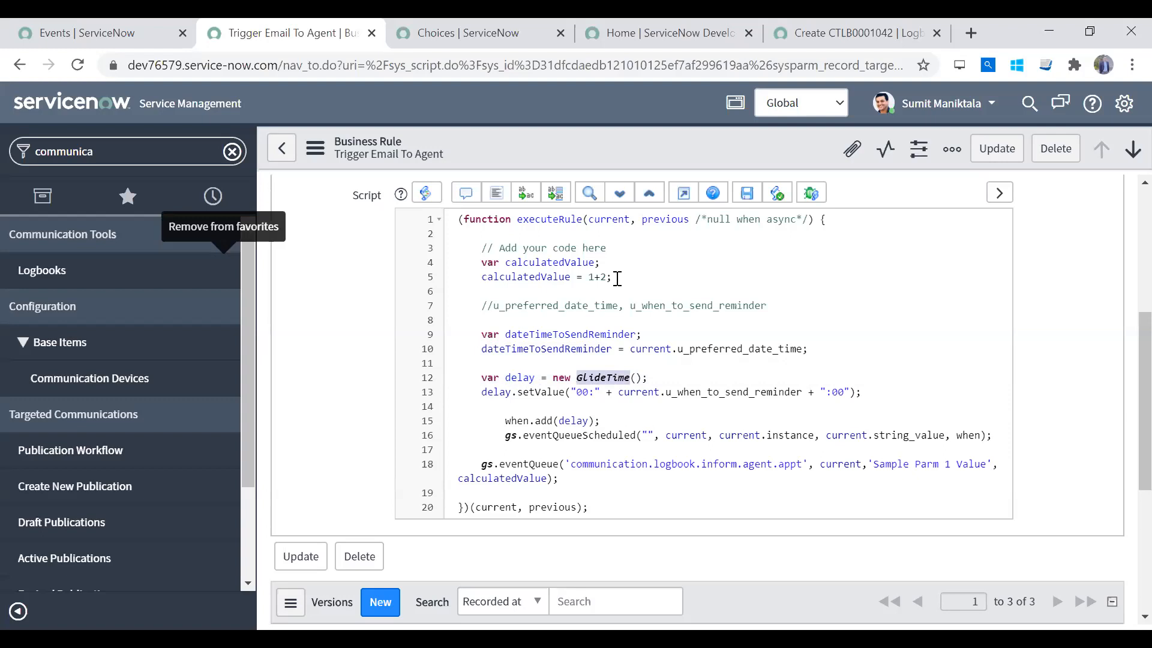
click(661, 377)
double_click(610, 377)
double_click(695, 393)
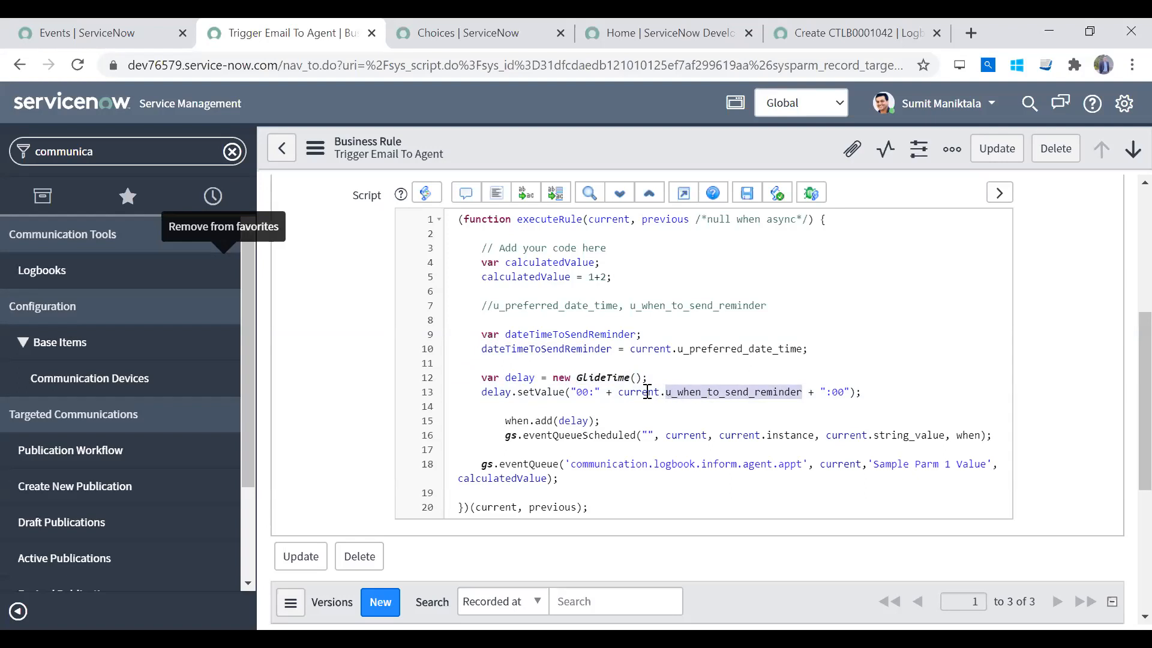
double_click(643, 392)
double_click(722, 394)
Write the example time format 00:00:00 on its own line between the delay declaration and the setValue statement
click(668, 379)
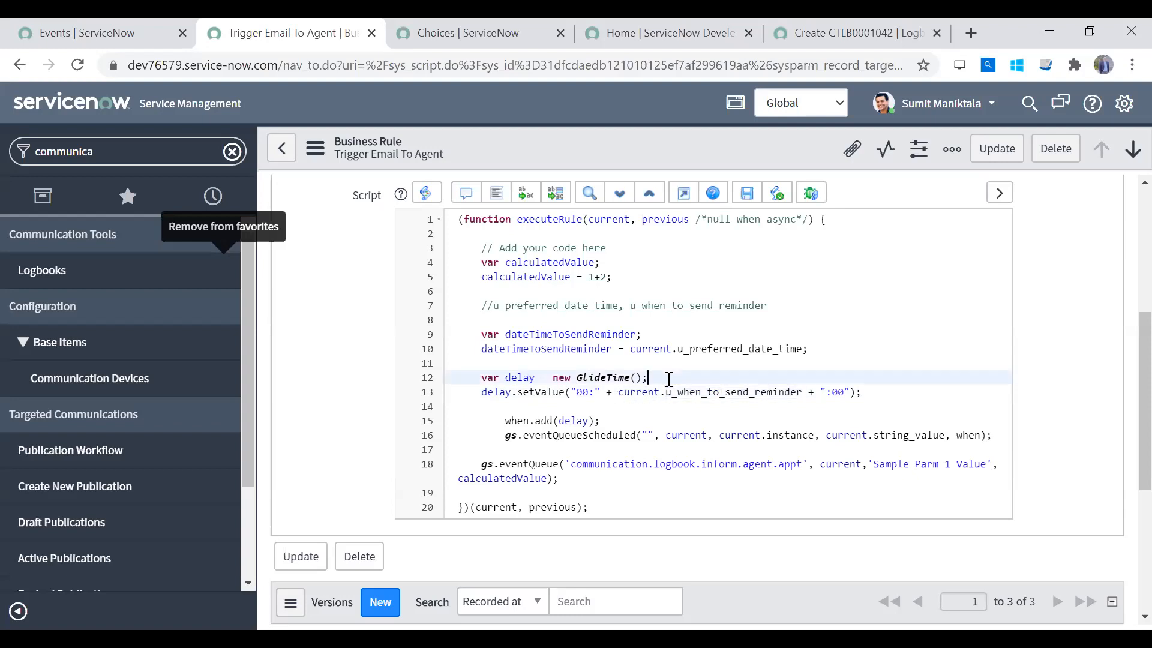
key(Return)
key(Return)
text(00)
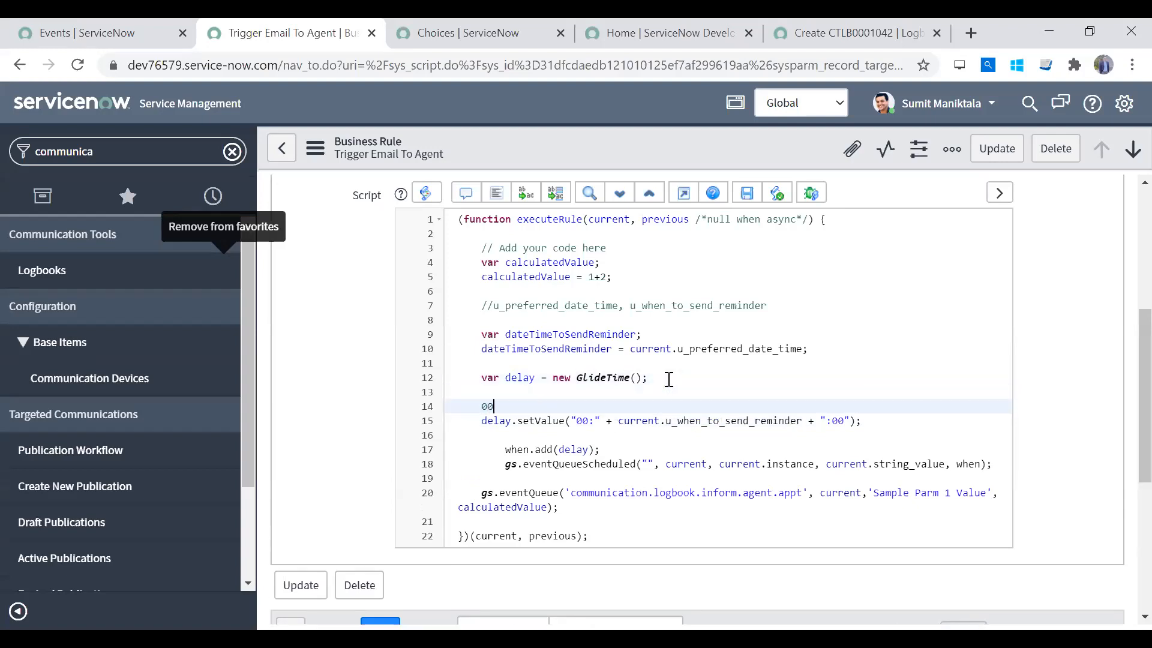
text(:00:00)
key(shift+Right)
key(shift+Right)
key(shift+Right)
key(shift+Right)
key(shift+Right)
key(shift+Right)
key(shift+Right)
key(shift+Right)
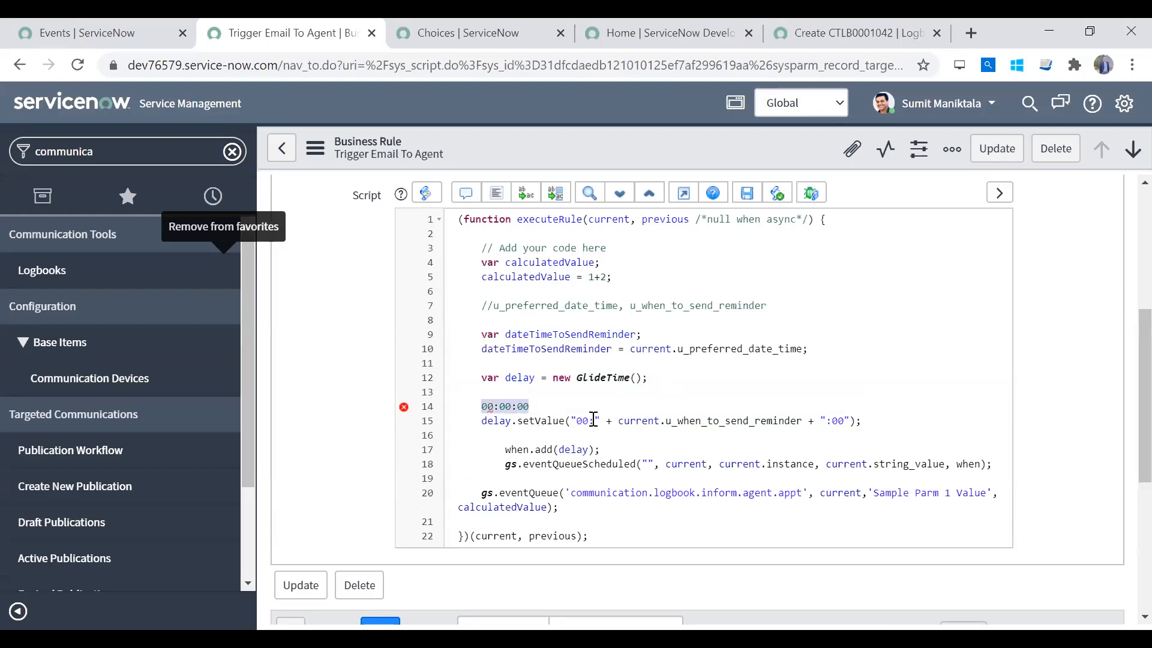
Compare the hours, minutes and seconds parts of the setValue string with the example time format above it
drag(603, 420, 572, 421)
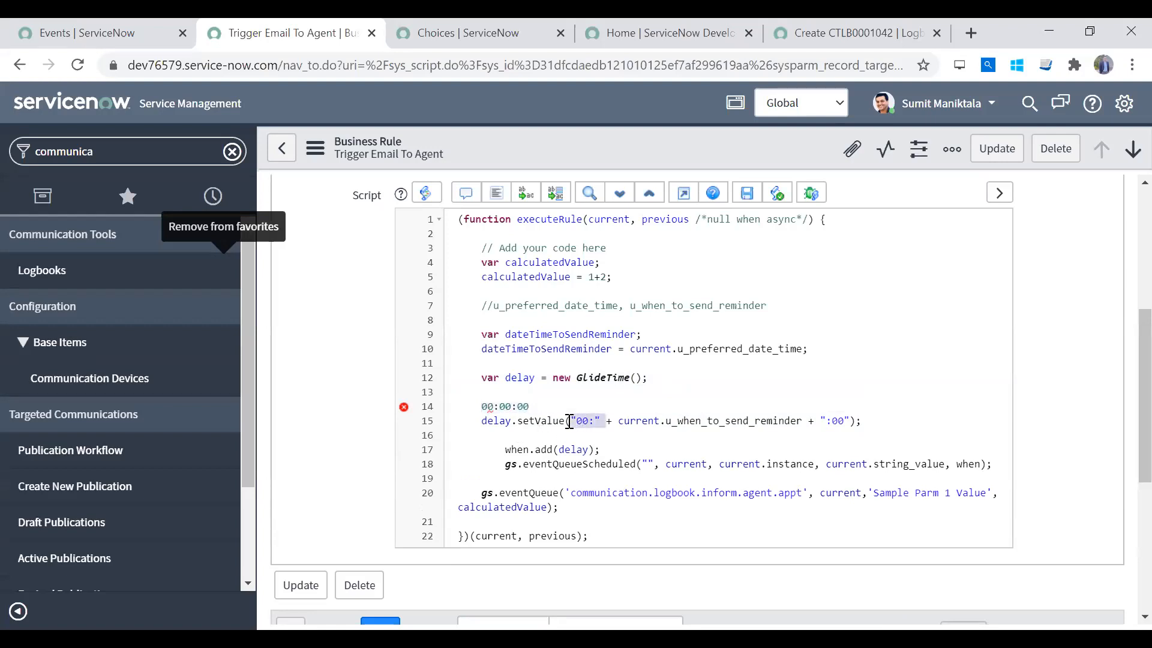
drag(820, 421, 846, 421)
drag(594, 420, 571, 418)
click(829, 421)
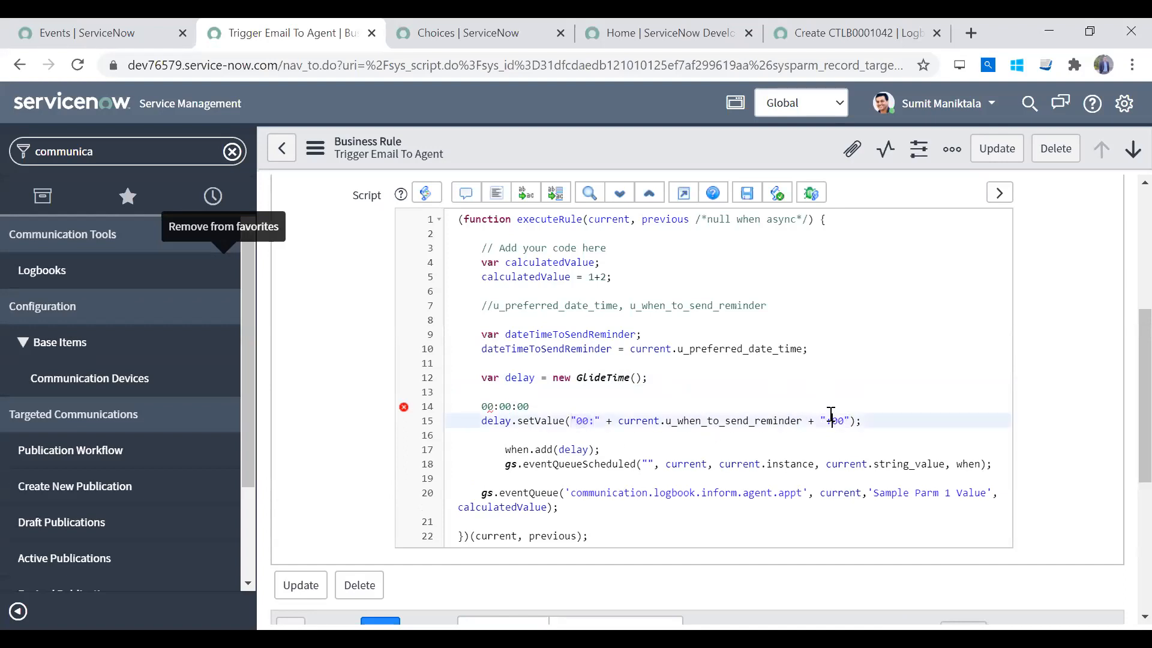
drag(611, 423, 607, 423)
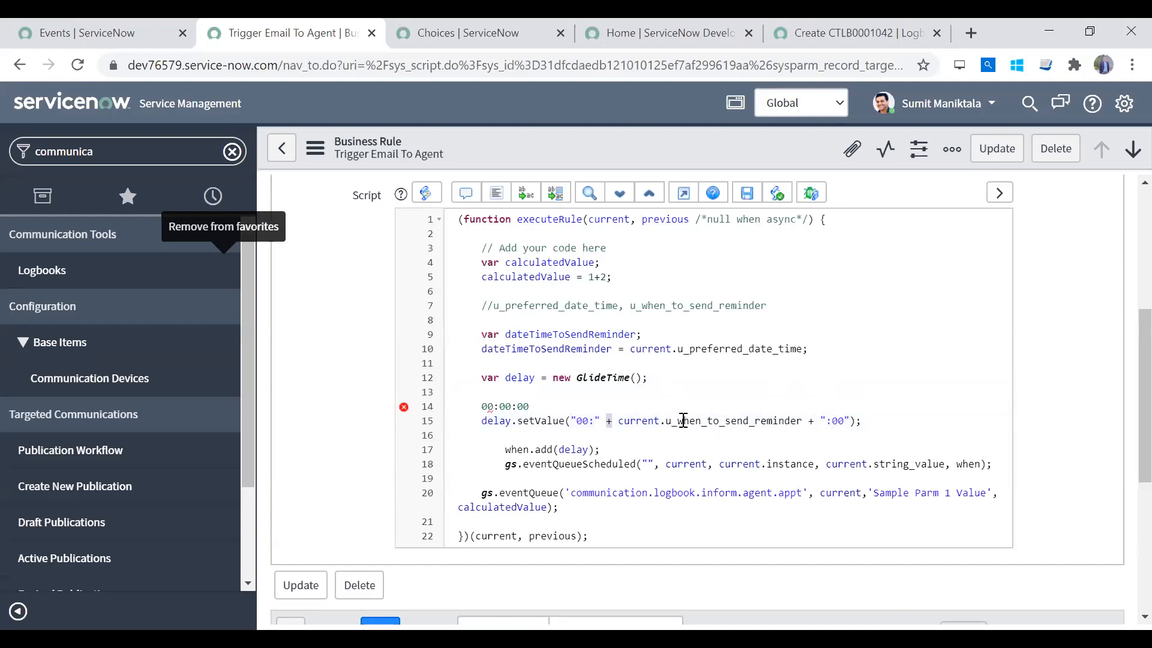
click(796, 422)
drag(796, 421, 621, 423)
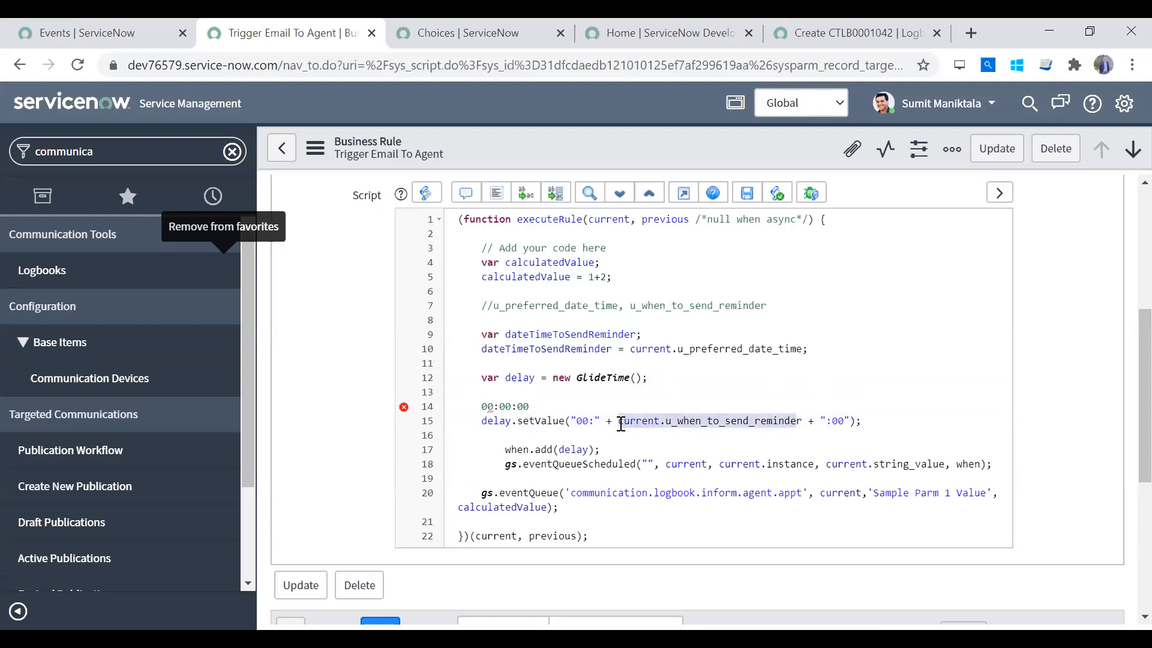
Set the example time's minutes to 15 as an illustration, and remove the example line and the blank line above it
click(507, 407)
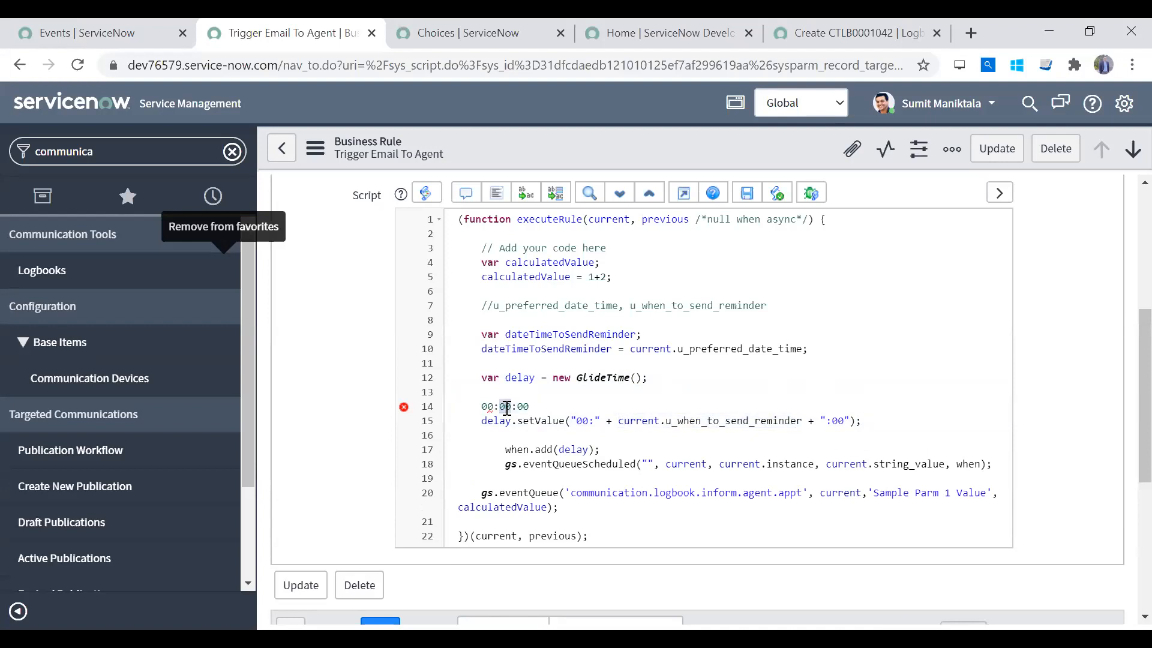
double_click(506, 407)
text(15)
key(Down)
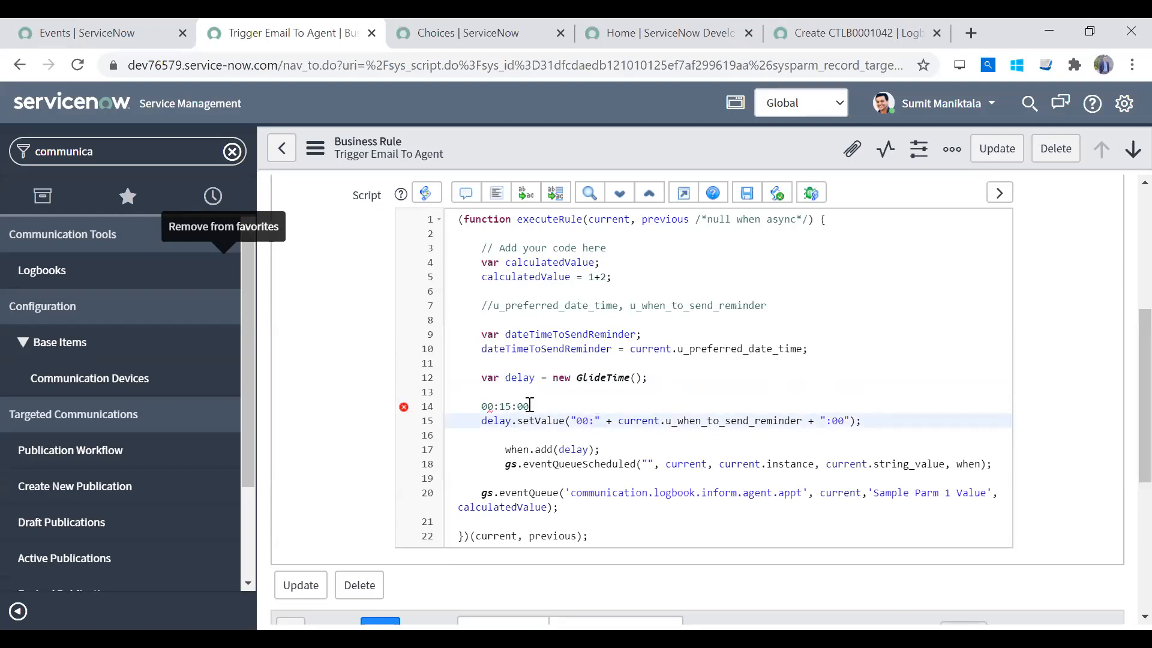
drag(530, 406, 445, 407)
key(BackSpace)
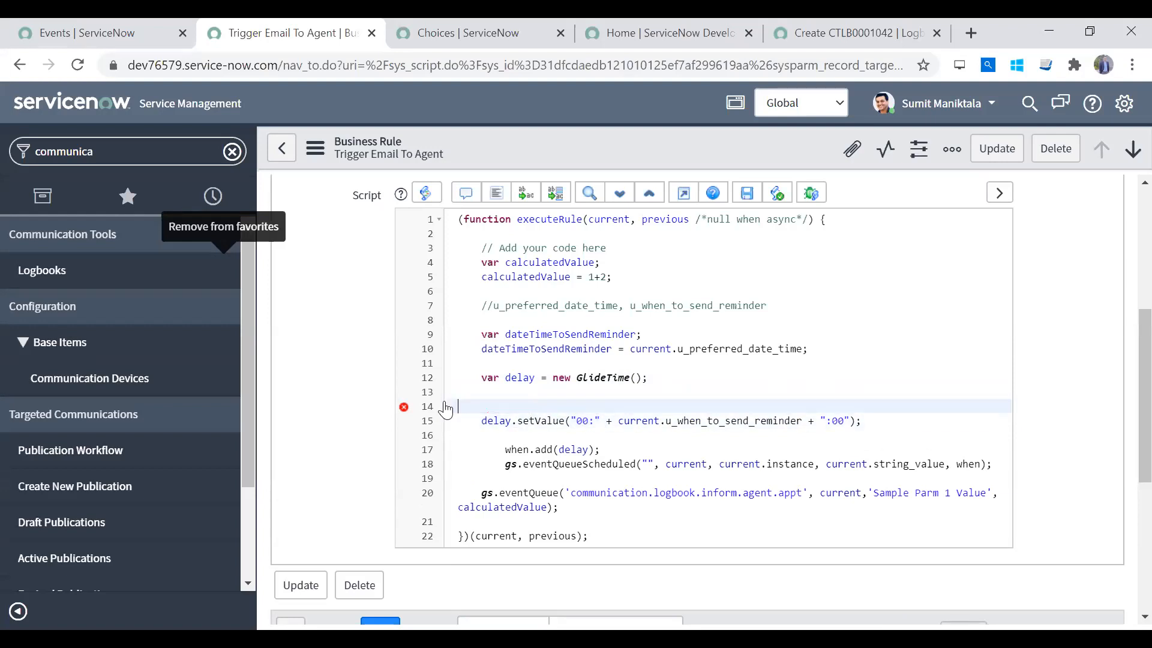
key(BackSpace)
key(BackSpace)
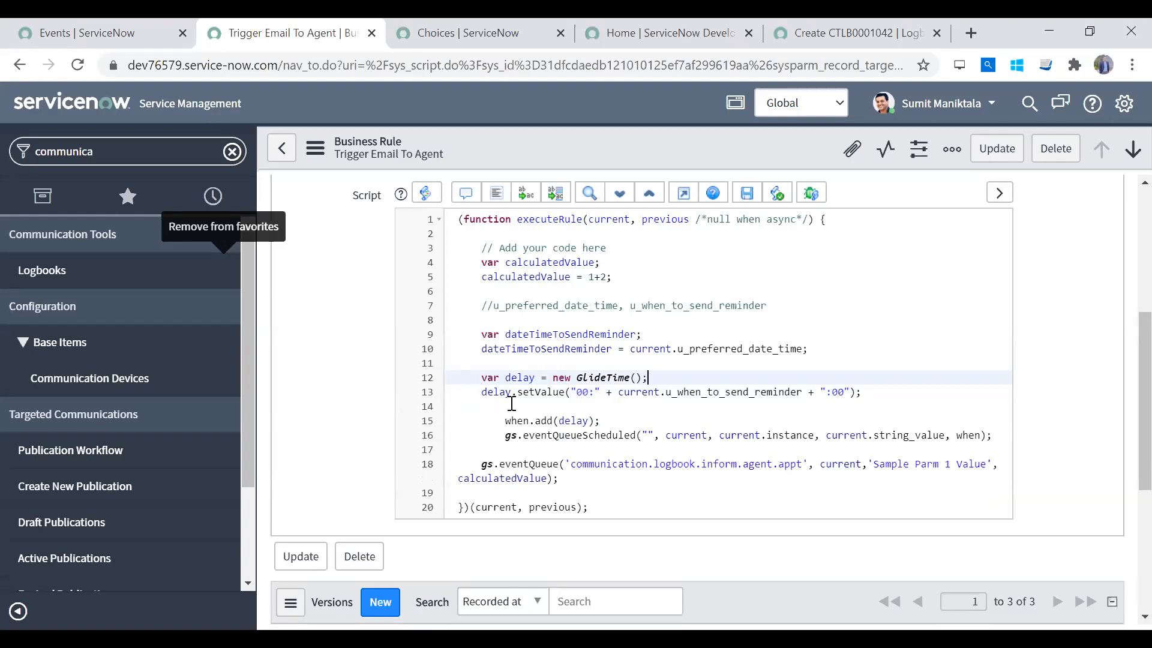
Remove the blank line above when.add(delay); and align that statement with the delay.setValue line
click(507, 407)
key(BackSpace)
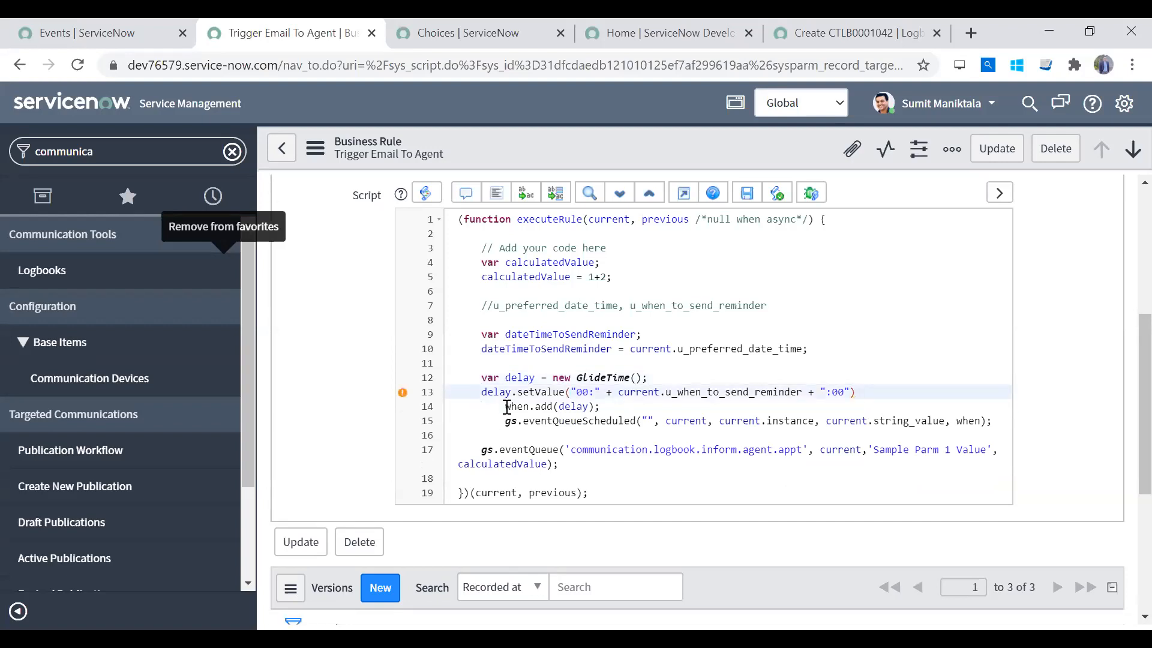
click(509, 406)
key(BackSpace)
key(BackSpace)
key(BackSpace)
key(BackSpace)
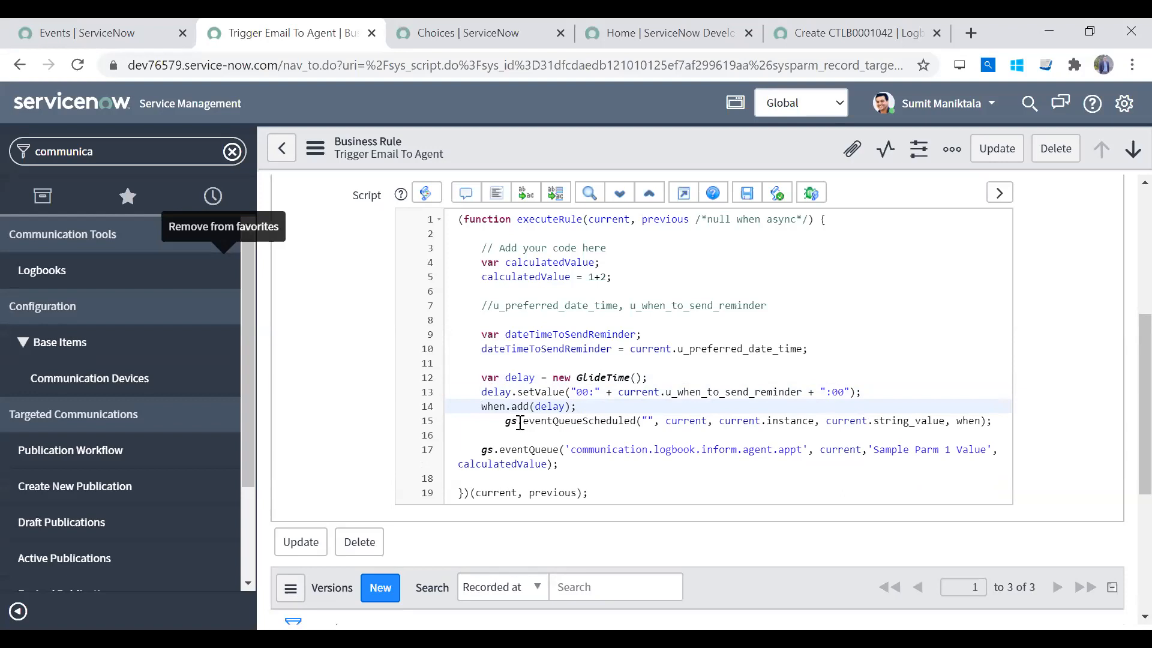
Change the when.add(delay) statement to dateTimeToSendReminder.add(-1*delay); so the delay is subtracted from the preferred date/time
double_click(560, 352)
key(ctrl+c)
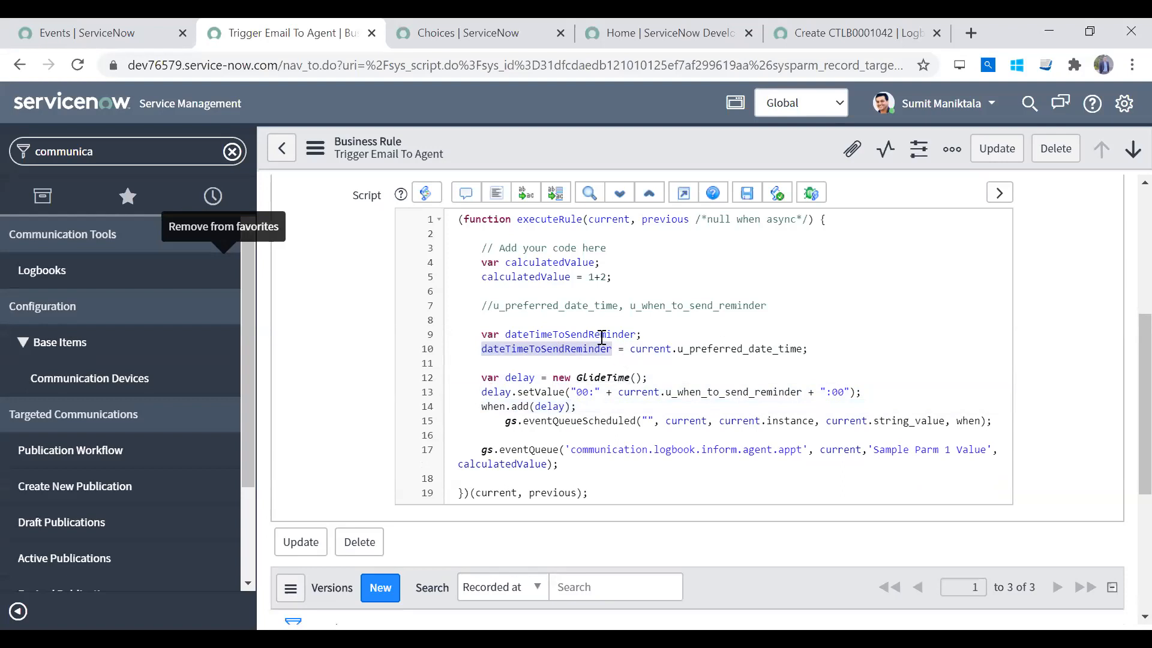
double_click(500, 406)
key(ctrl+v)
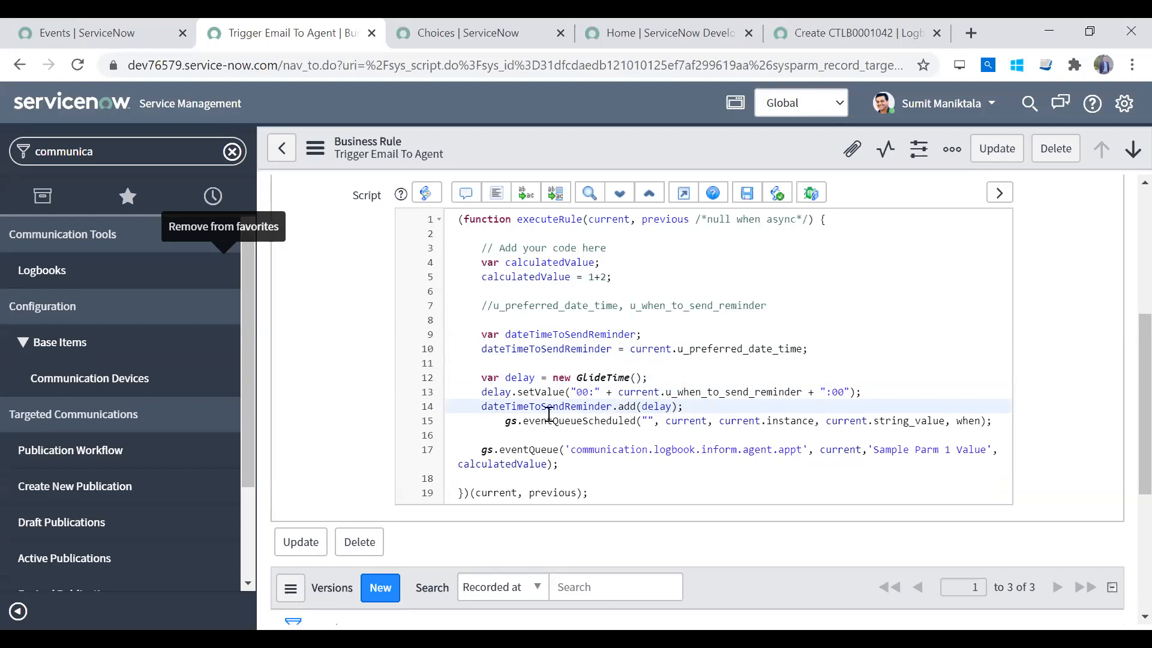
click(641, 406)
text(*)
key(BackSpace)
text(-1*)
Align the gs.eventQueueScheduled call with the indentation of the statements above it
click(506, 423)
key(BackSpace)
key(BackSpace)
key(BackSpace)
key(BackSpace)
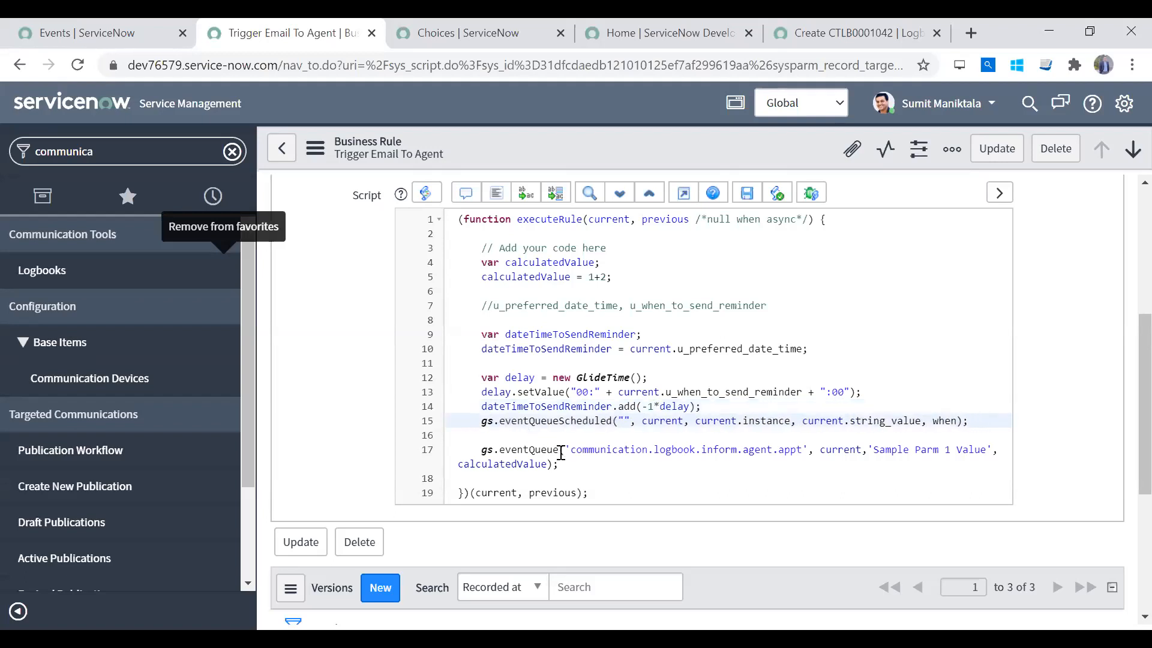
Replace eventQueue with eventQueueScheduled in the gs call that triggers communication.logbook.inform.agent.appt
double_click(564, 422)
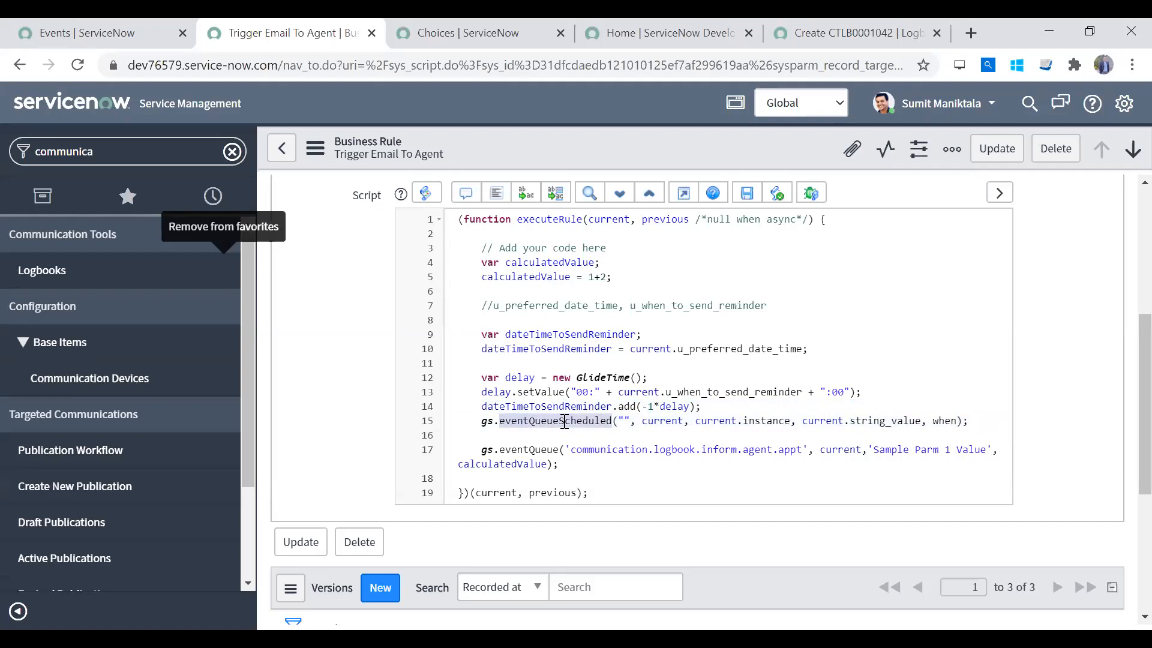
double_click(529, 450)
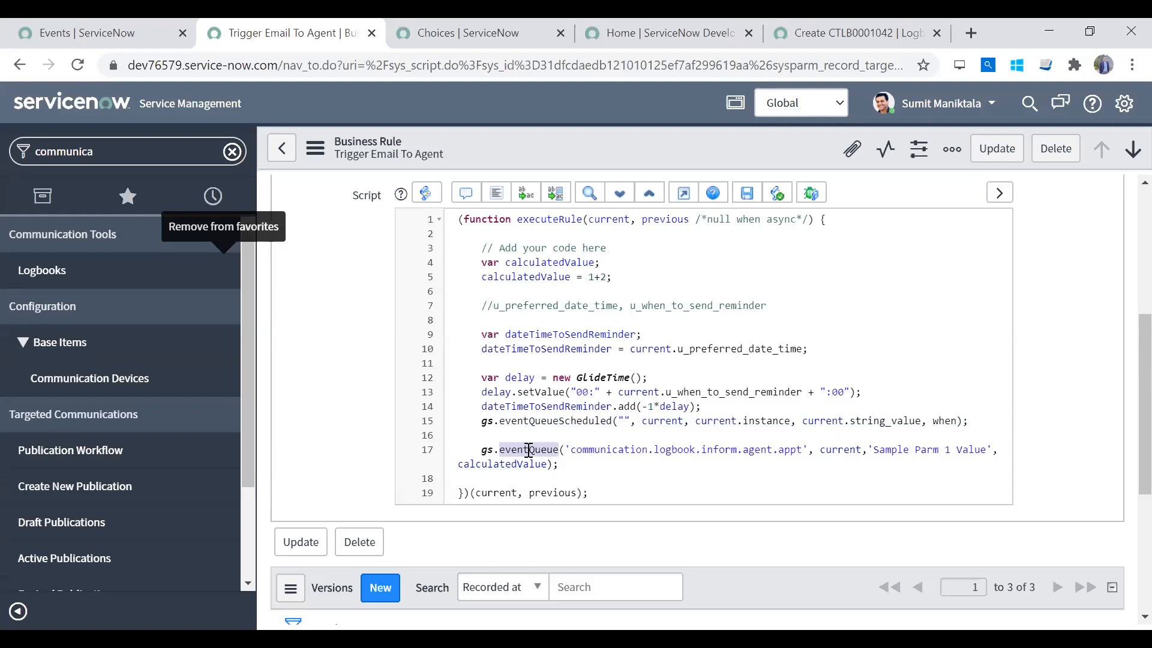
double_click(550, 419)
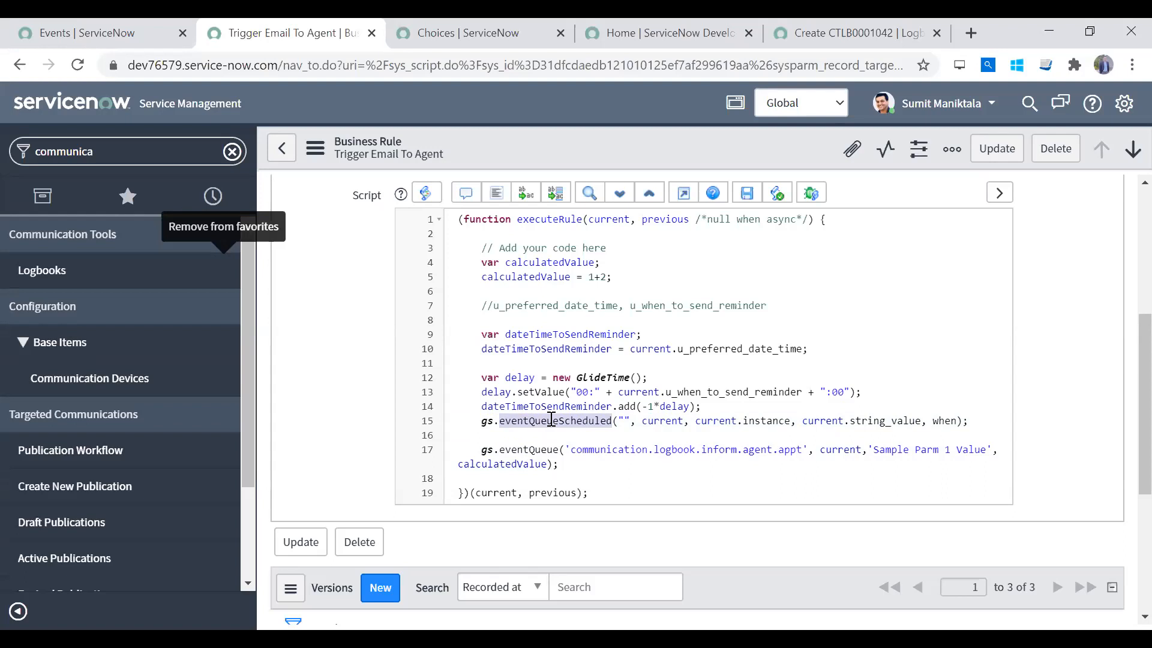
double_click(529, 449)
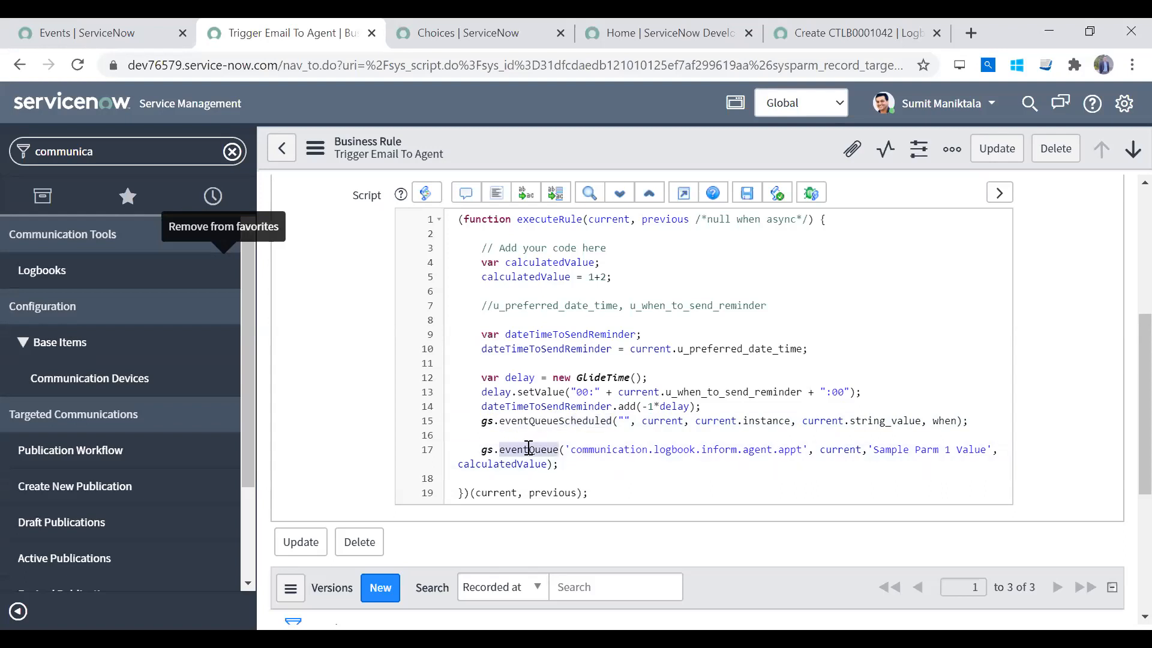
double_click(542, 422)
key(ctrl+c)
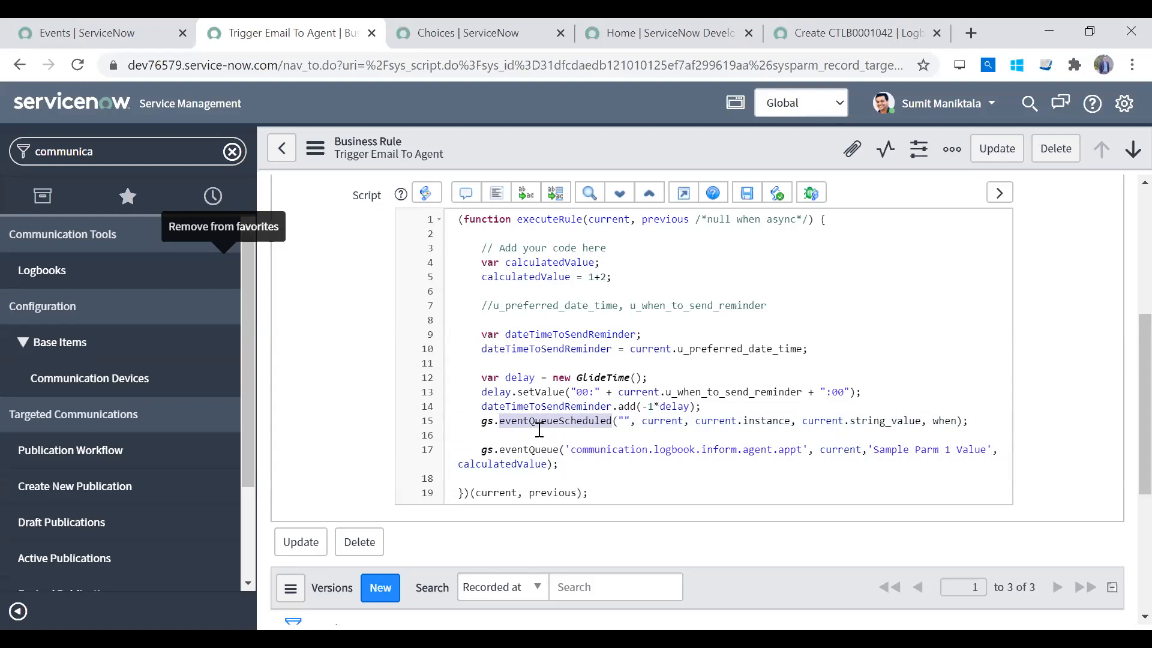
double_click(528, 449)
key(ctrl+v)
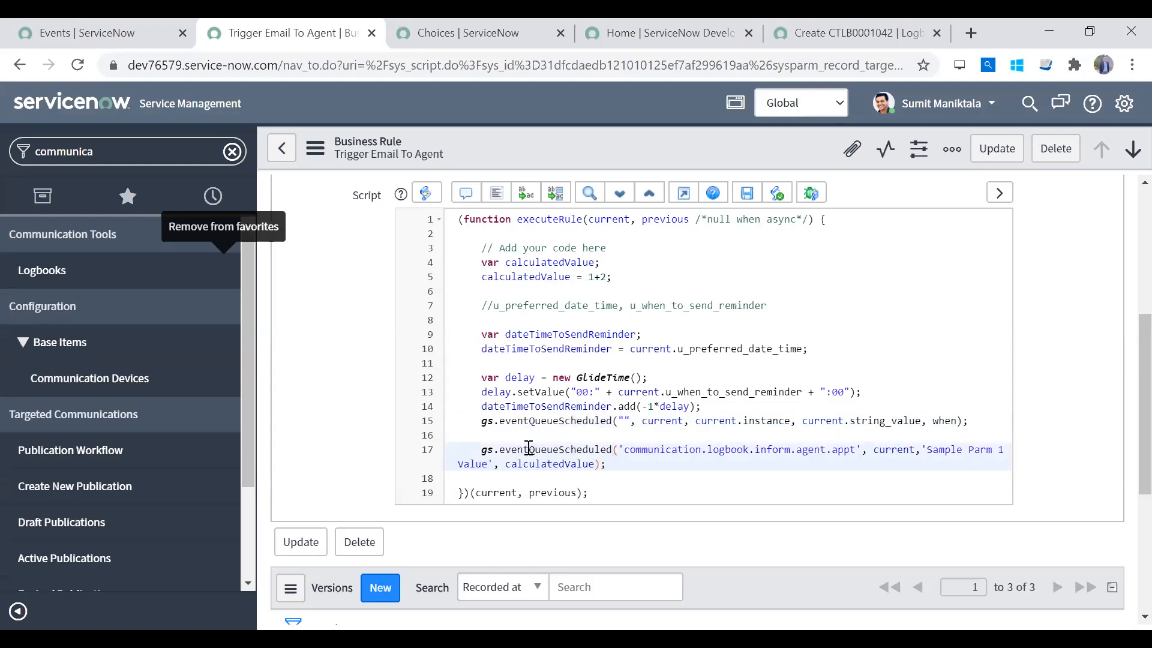
Assign the result of dateTimeToSendReminder.add(-1*delay) to a new variable declared as var when
drag(976, 423, 442, 428)
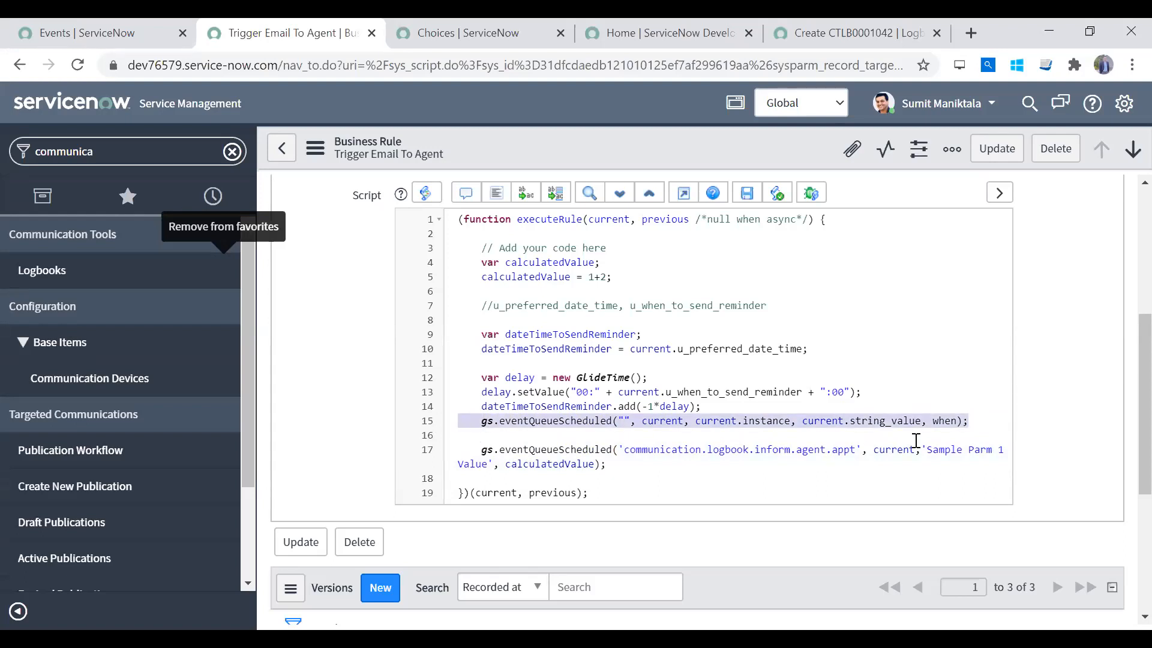
double_click(944, 422)
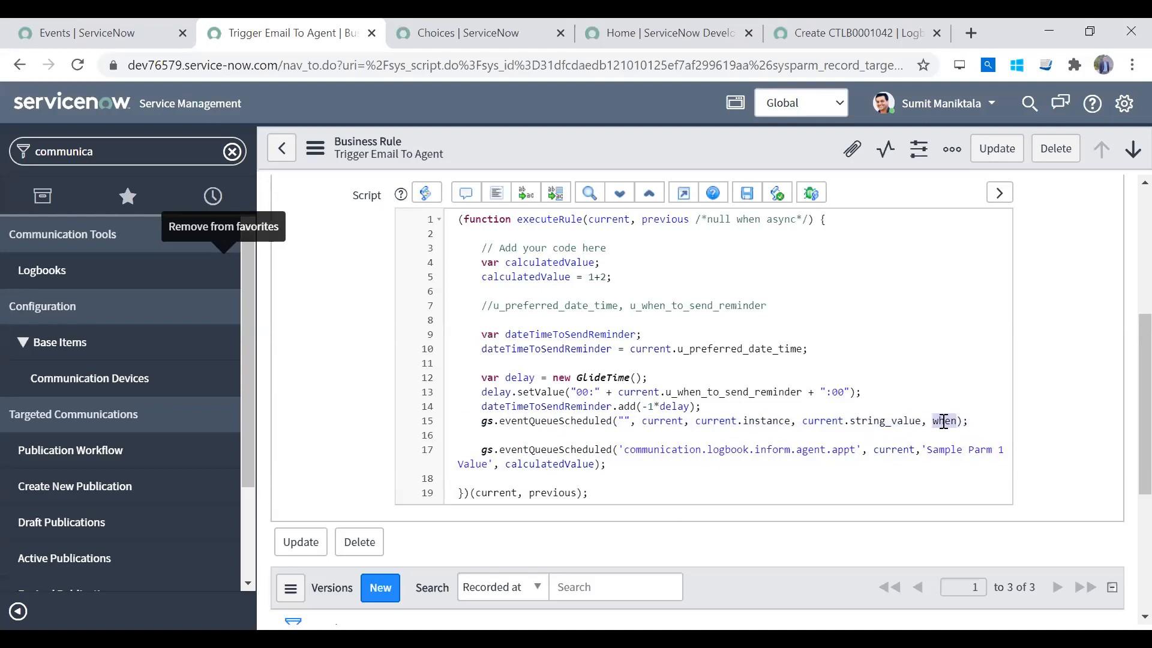
click(484, 407)
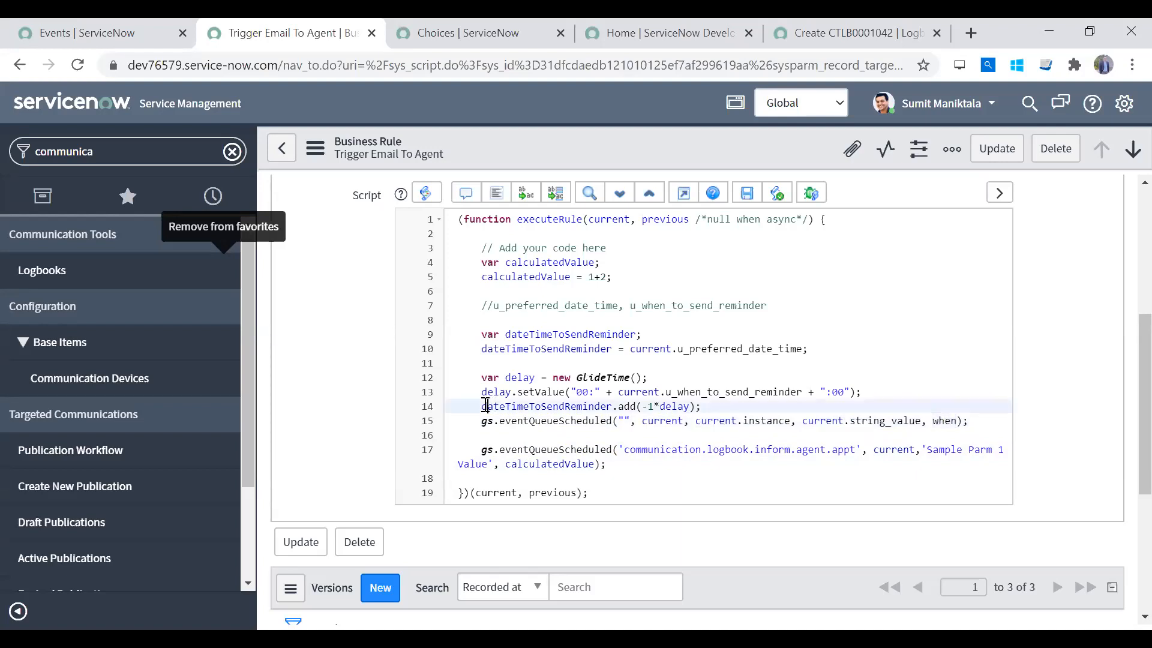
text(when =)
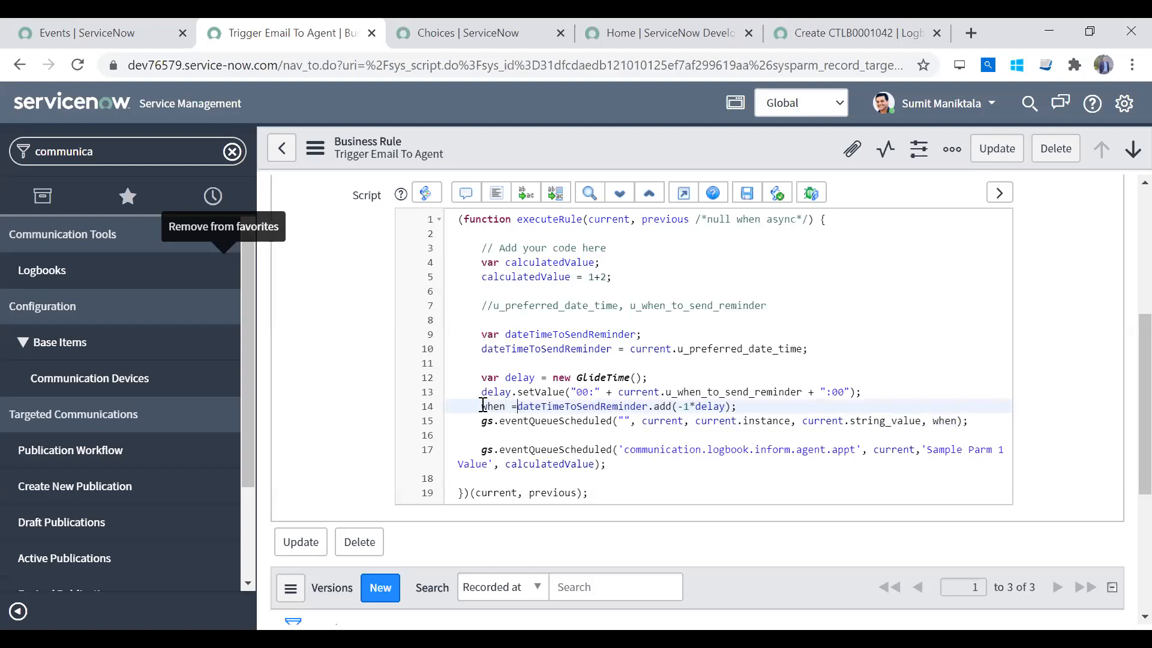
click(482, 408)
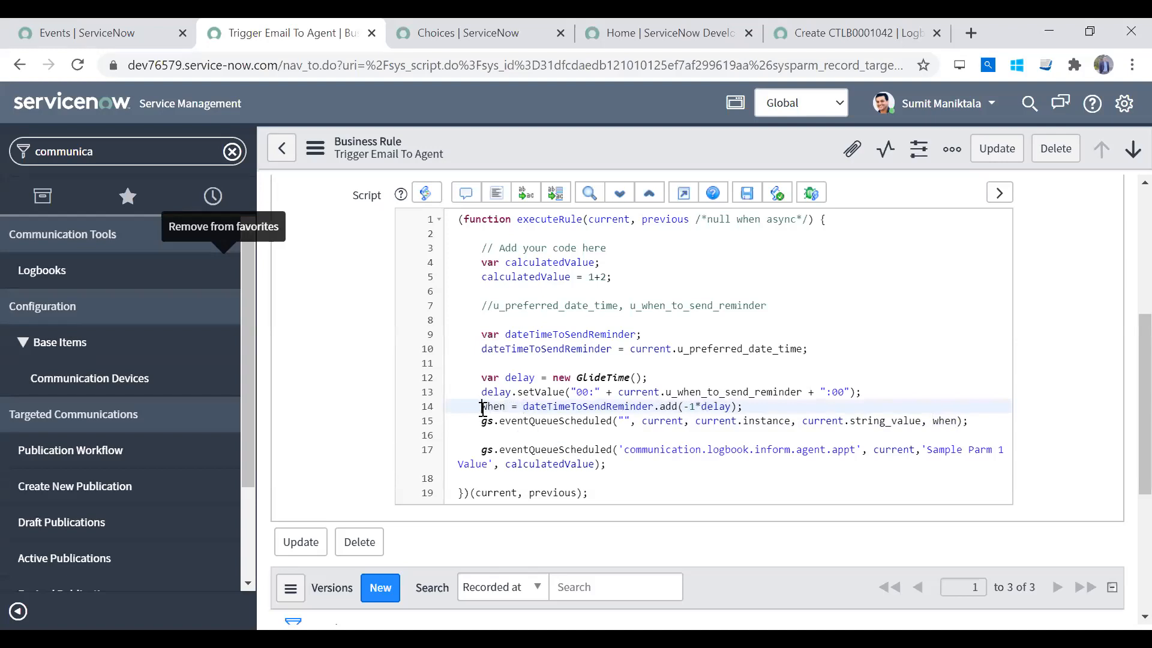
text(var)
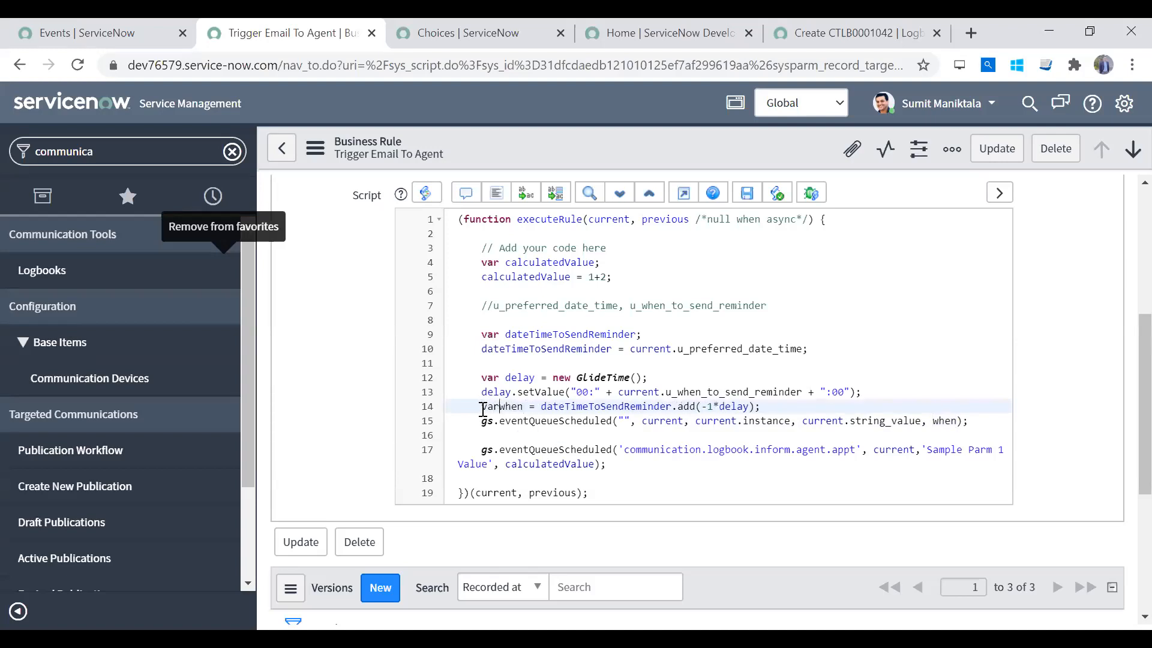
double_click(616, 406)
click(722, 406)
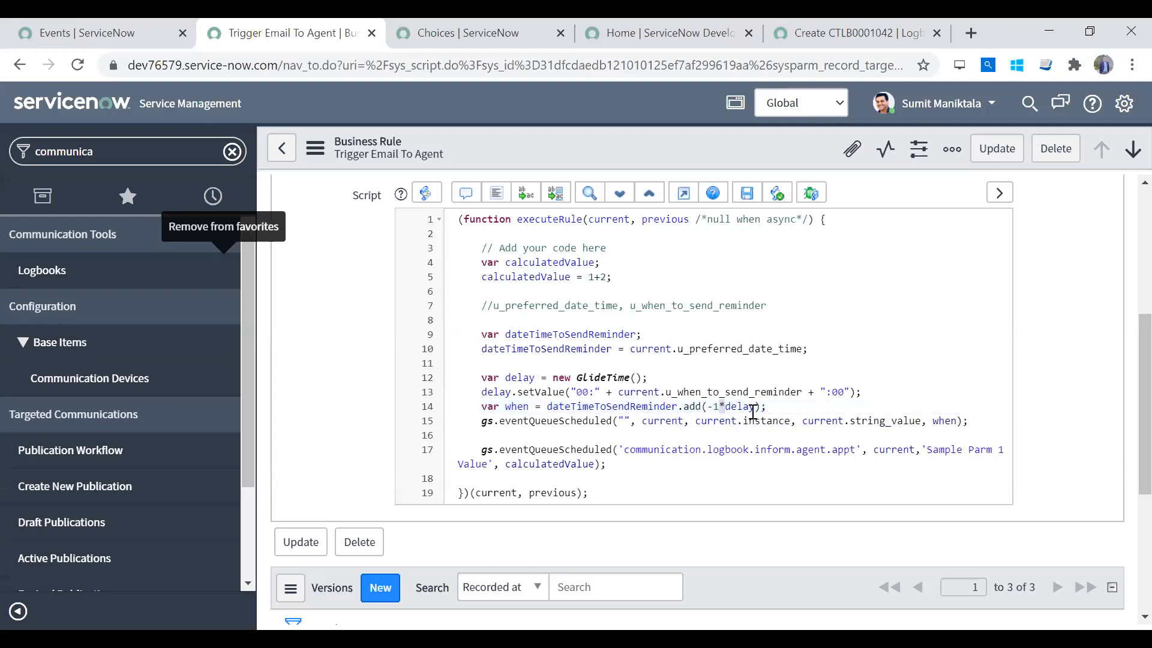
Add when as the last argument of the communication.logbook.inform.agent.appt call, and delete the sample gs.eventQueueScheduled line with the empty event name
double_click(518, 407)
click(599, 463)
text(,when)
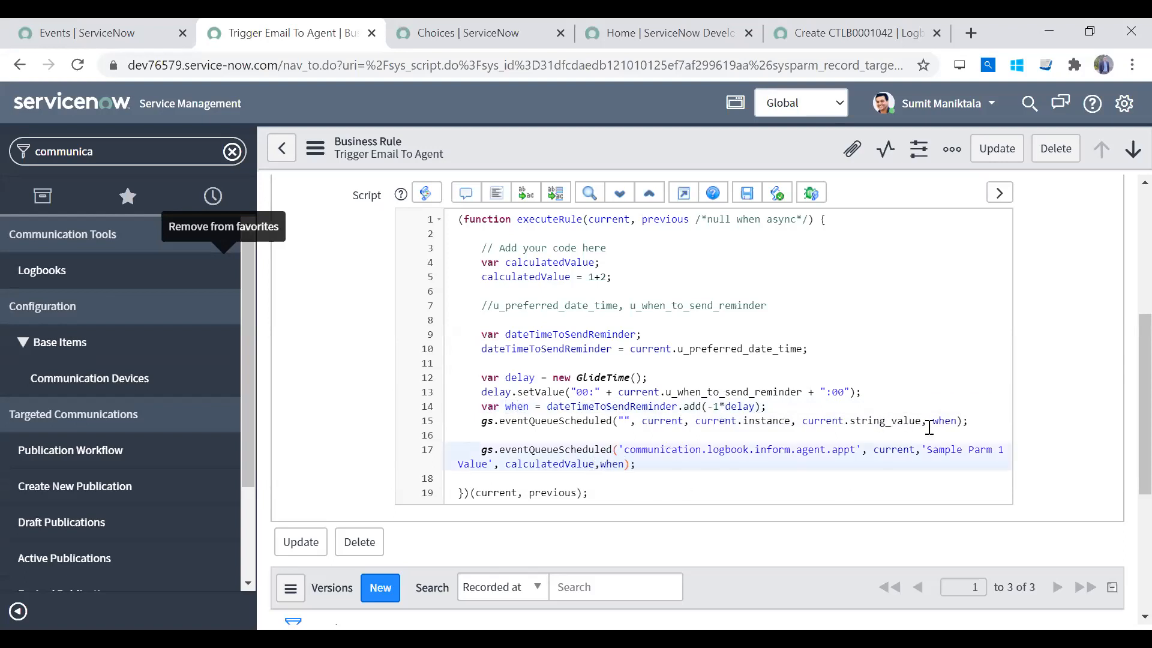
drag(968, 420, 441, 424)
key(BackSpace)
key(BackSpace)
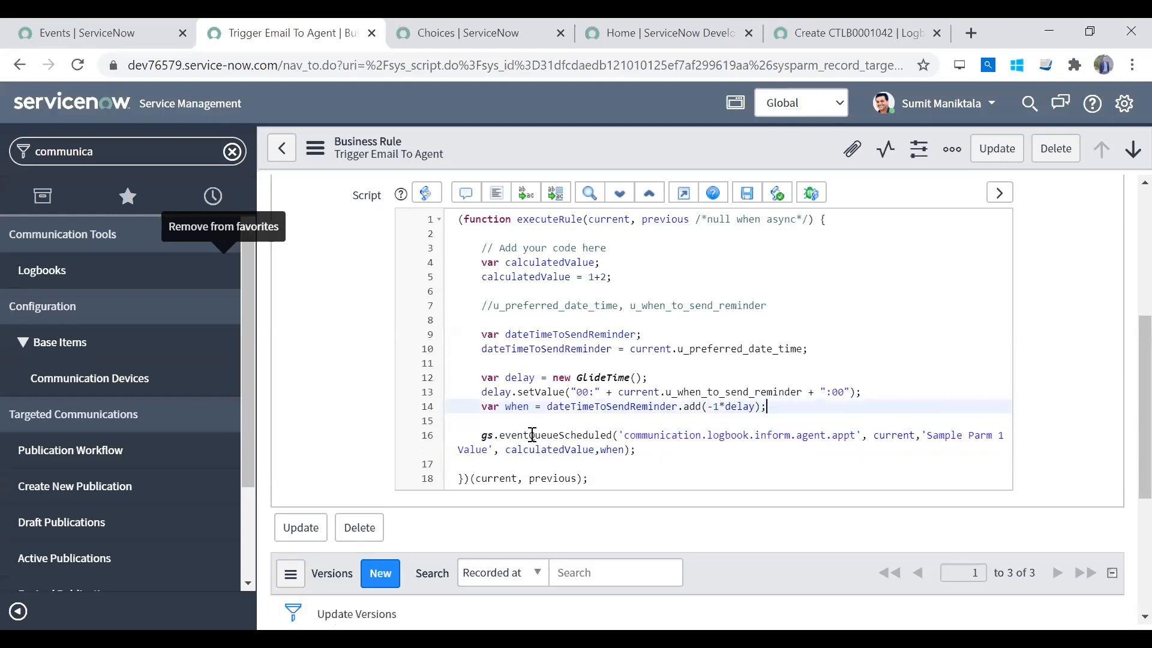
Review the gs.eventQueueScheduled arguments, insert a space before the when argument, and save the business rule
double_click(532, 435)
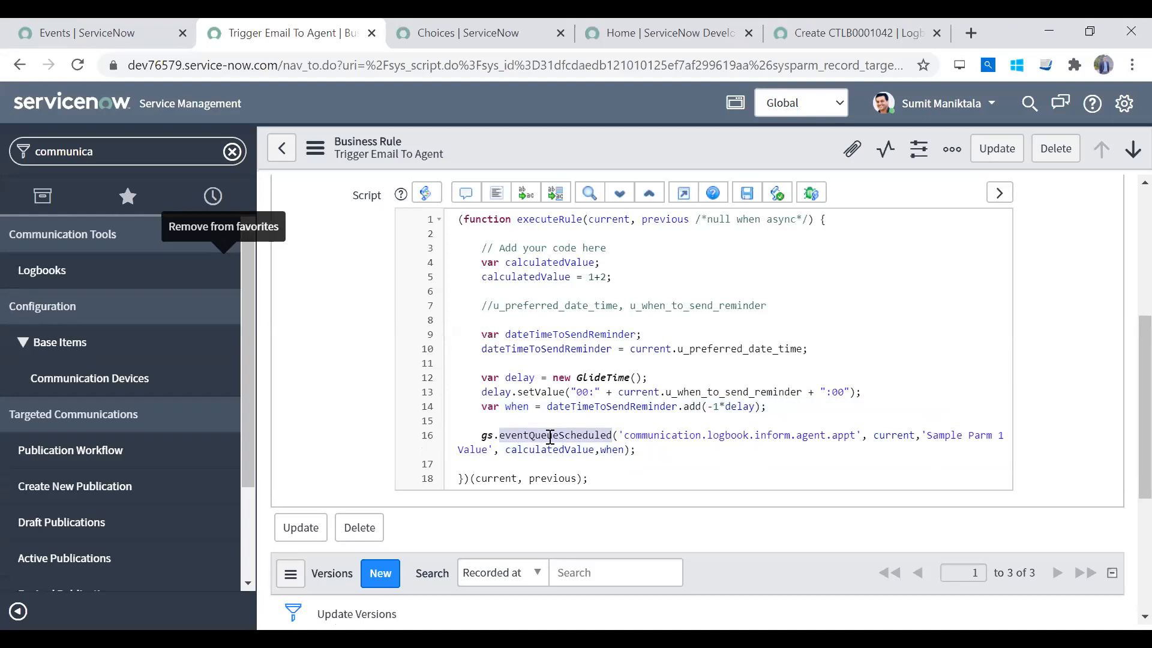
click(626, 434)
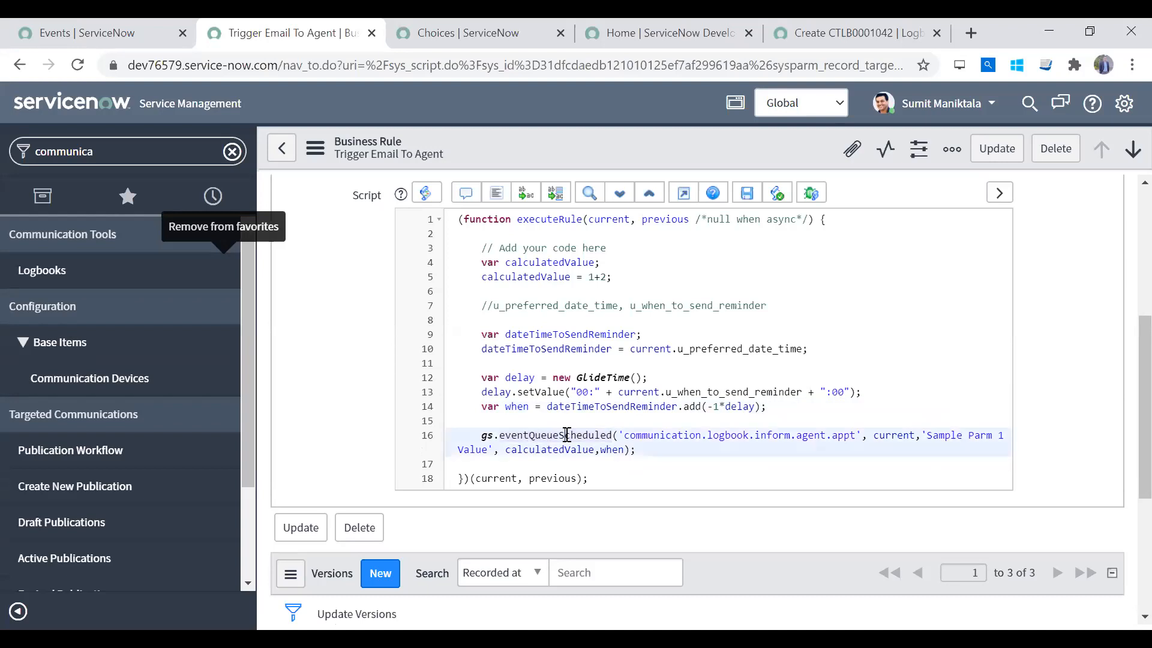
drag(628, 435, 854, 438)
double_click(888, 435)
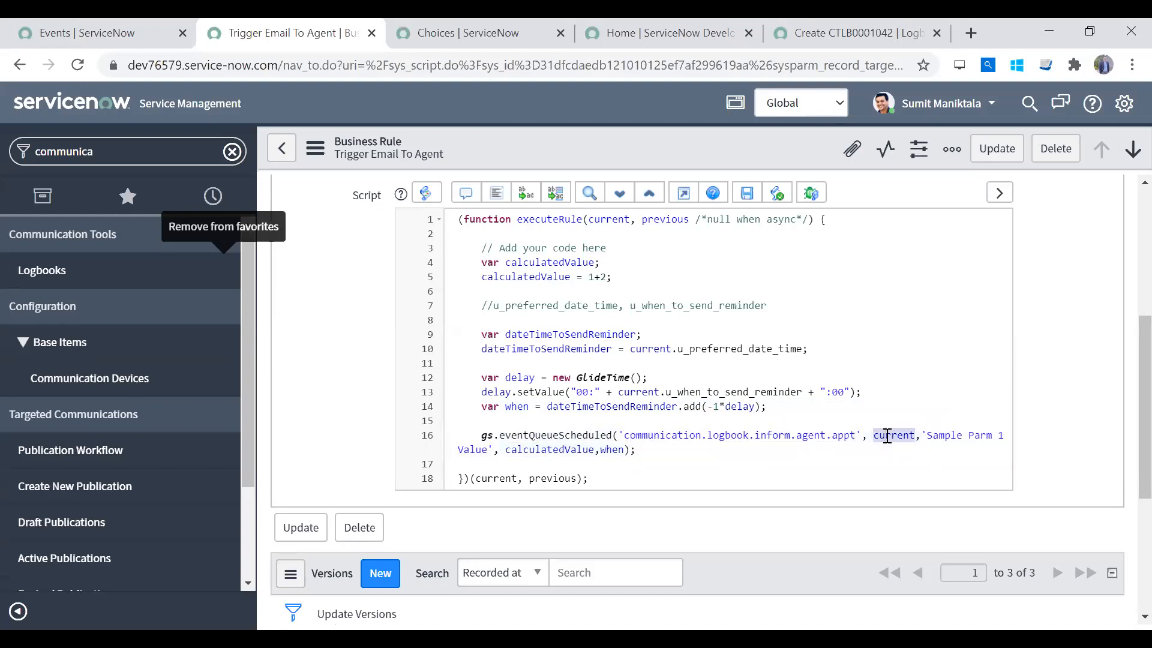
click(967, 435)
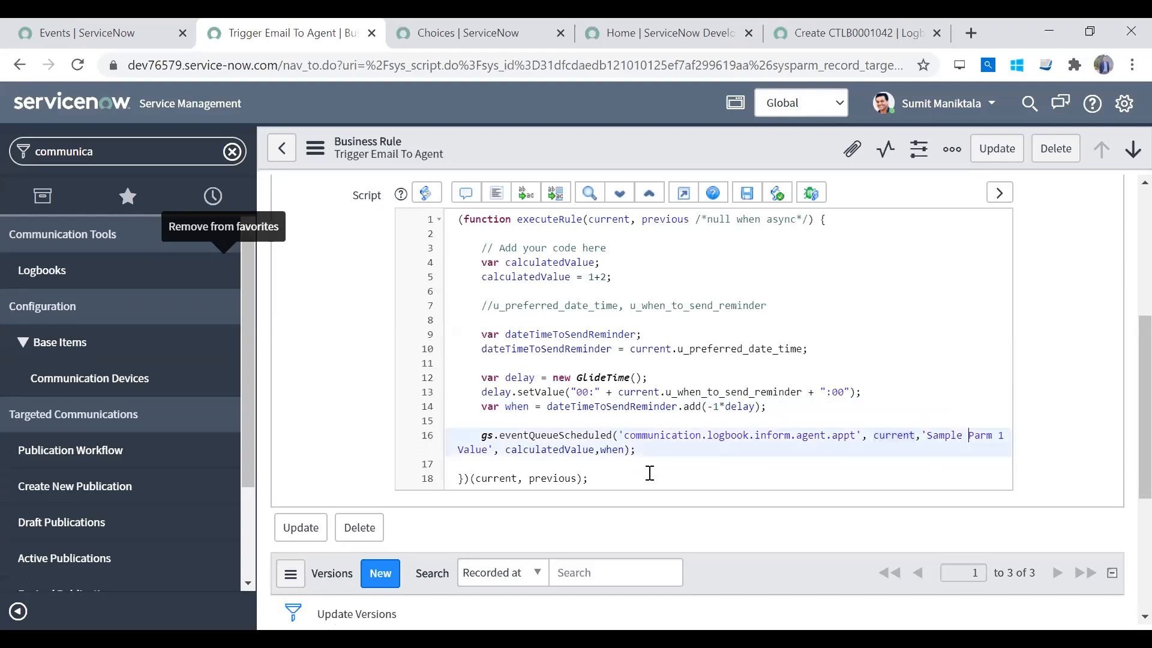
click(535, 449)
click(604, 449)
click(647, 459)
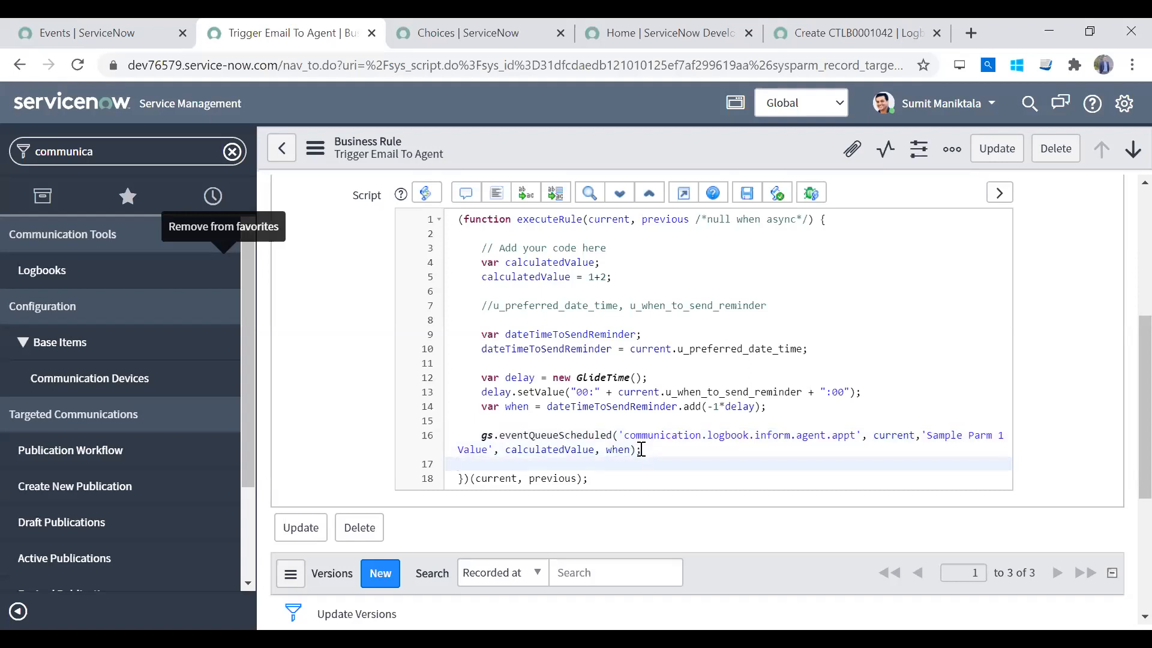
double_click(627, 448)
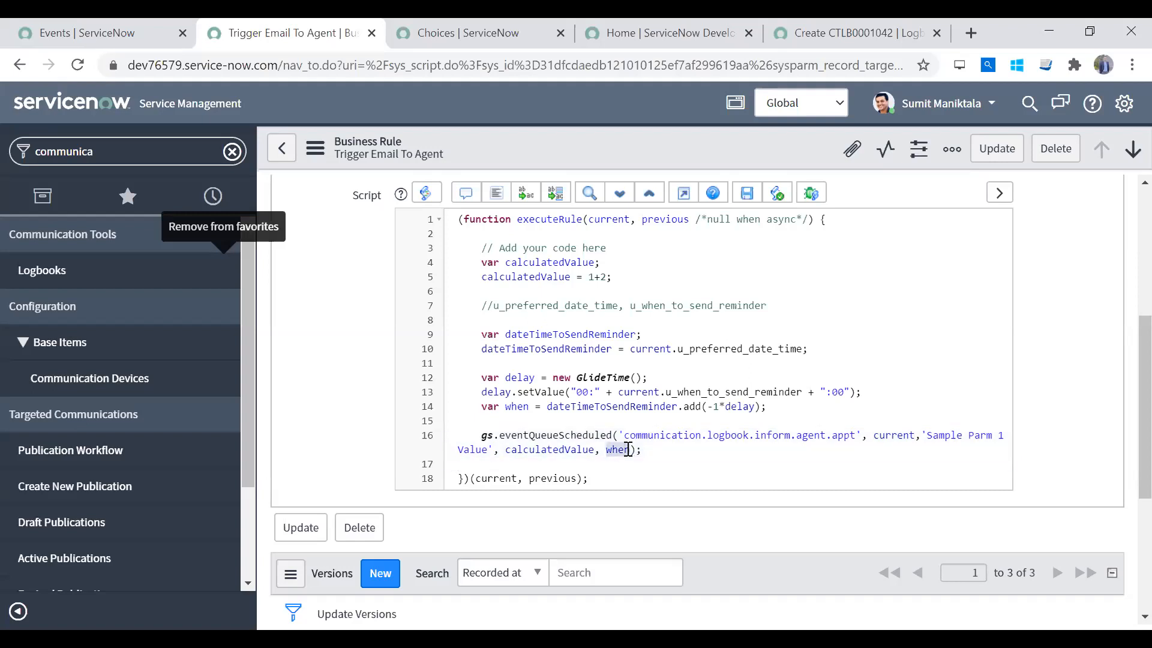
click(692, 441)
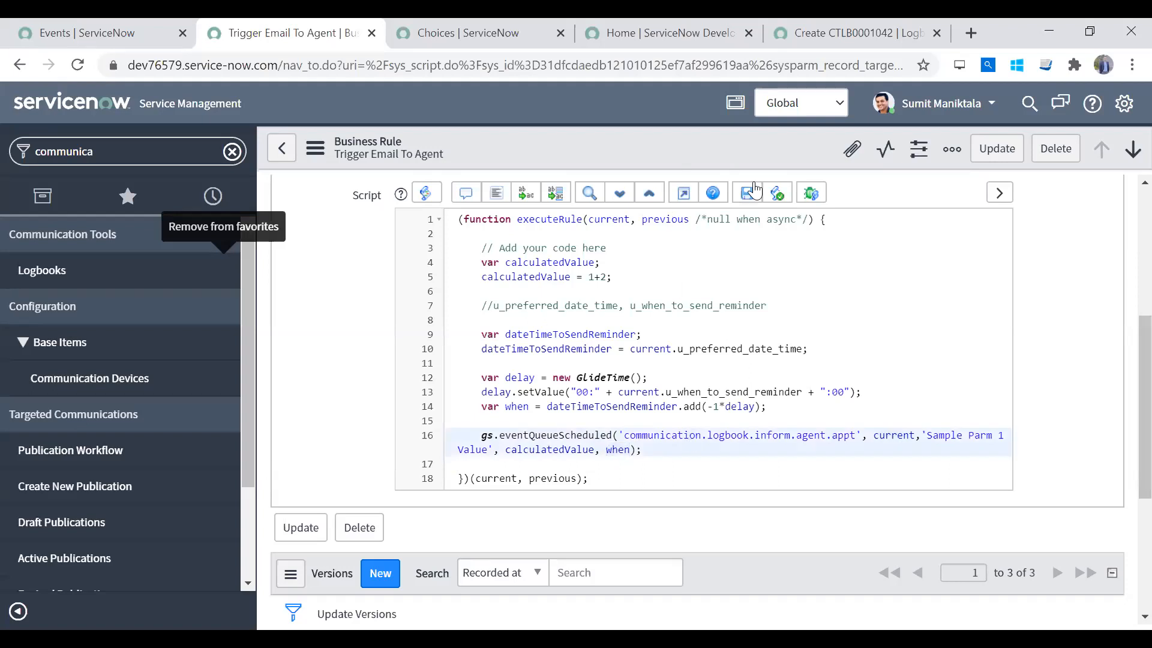
right_click(685, 141)
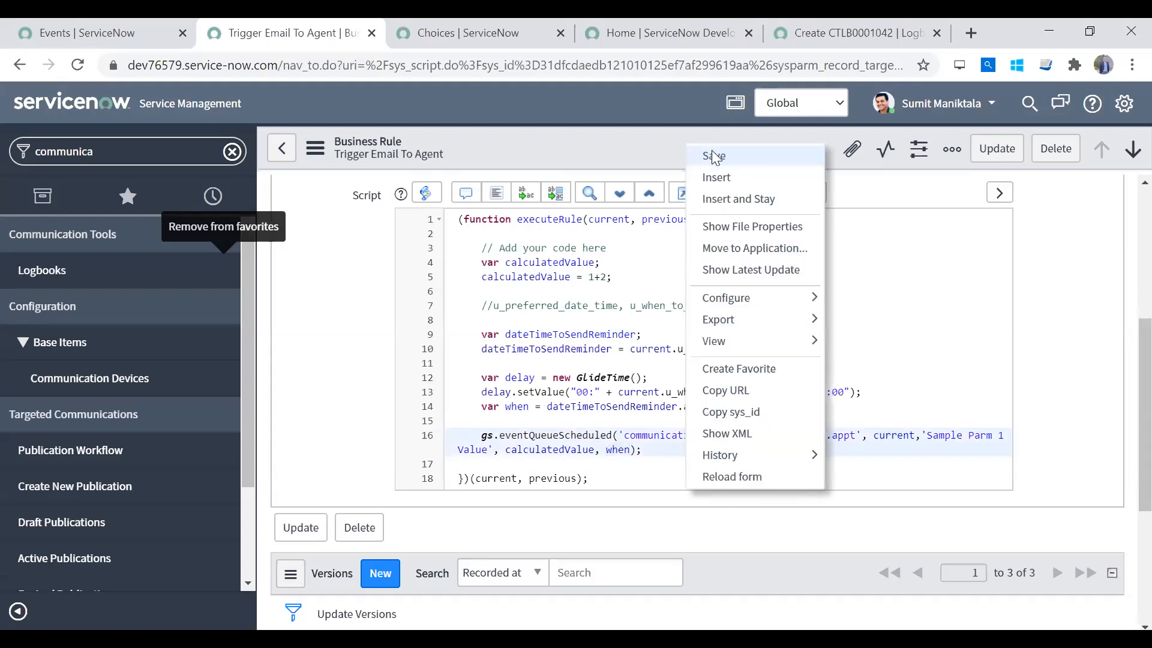
click(713, 155)
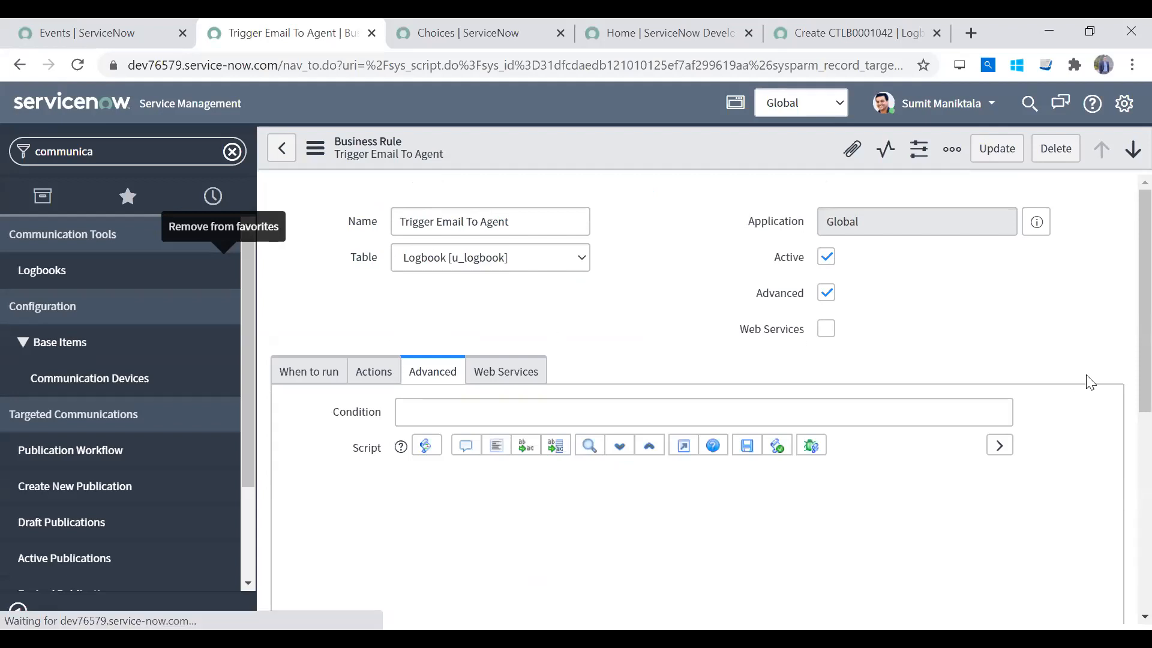
Remove the -1* multiplier so the statement reads dateTimeToSendReminder.add(delay); and save the business rule
scroll(1122, 416, down, 4)
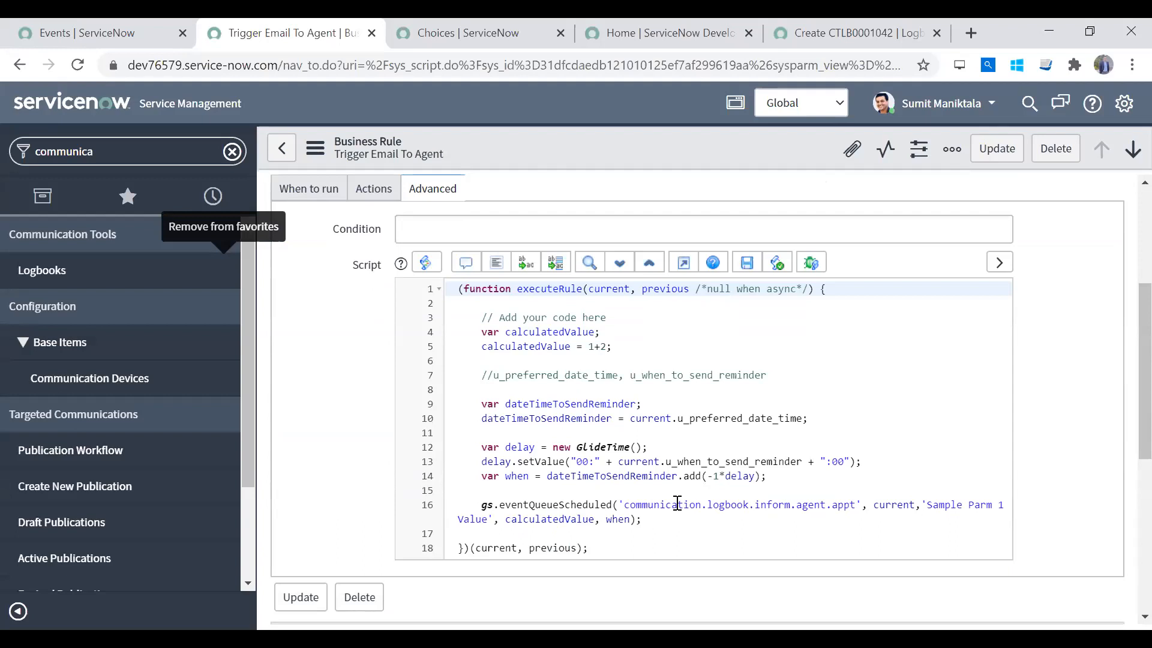
double_click(736, 476)
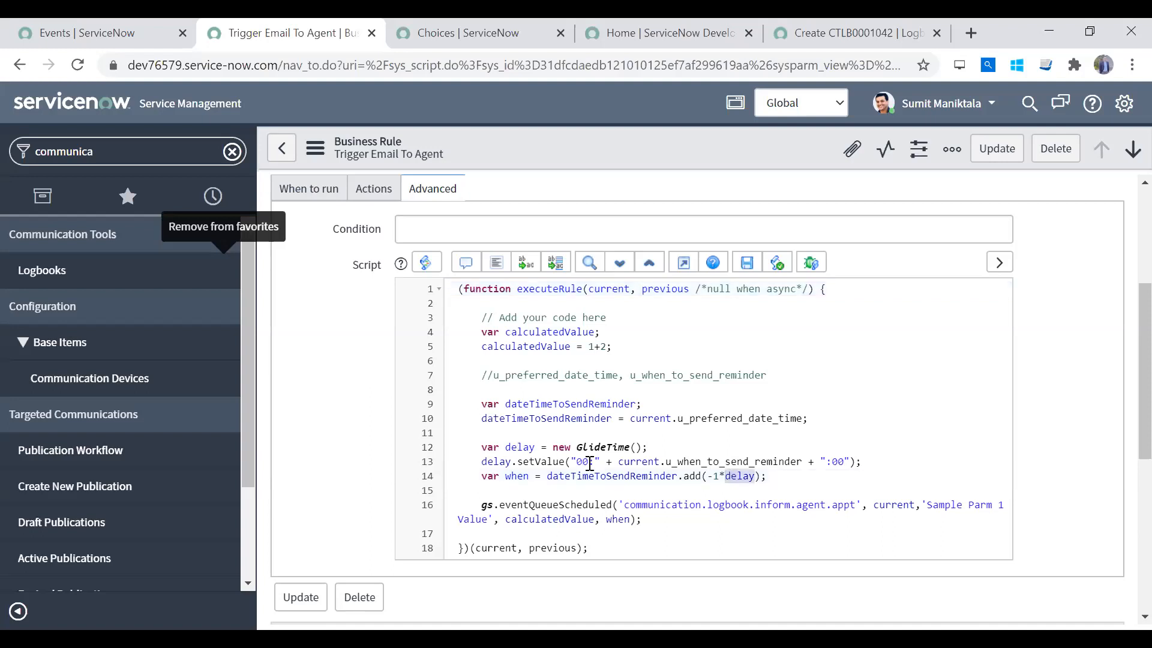
drag(576, 463, 839, 466)
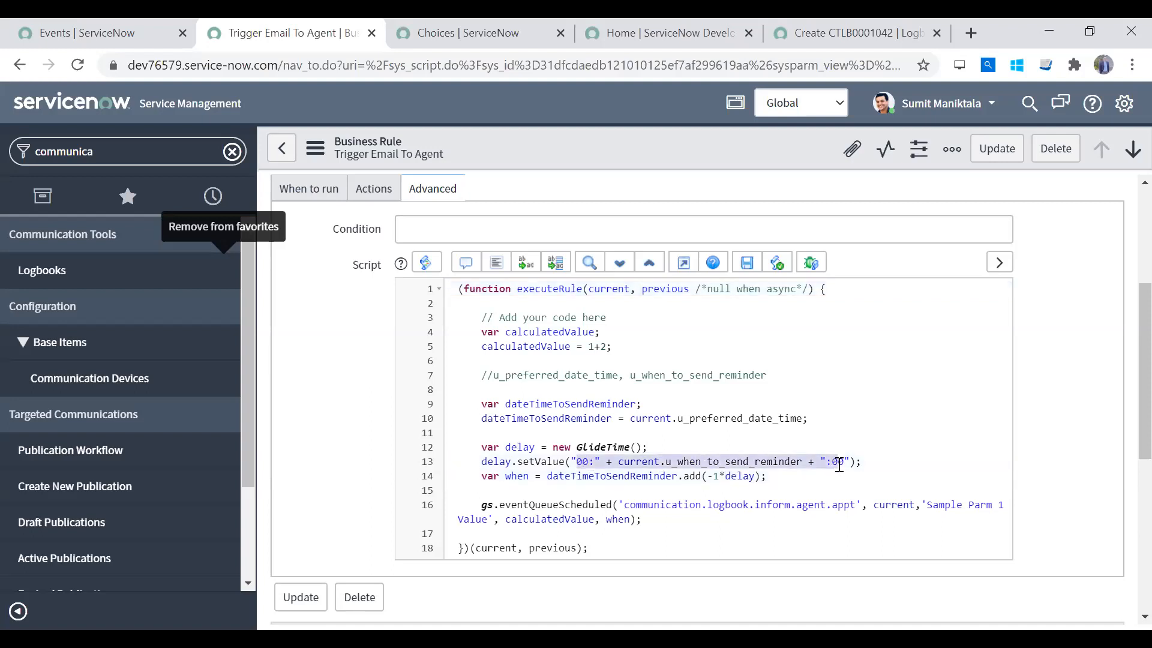
click(722, 477)
key(BackSpace)
key(BackSpace)
key(Delete)
key(Down)
key(Up)
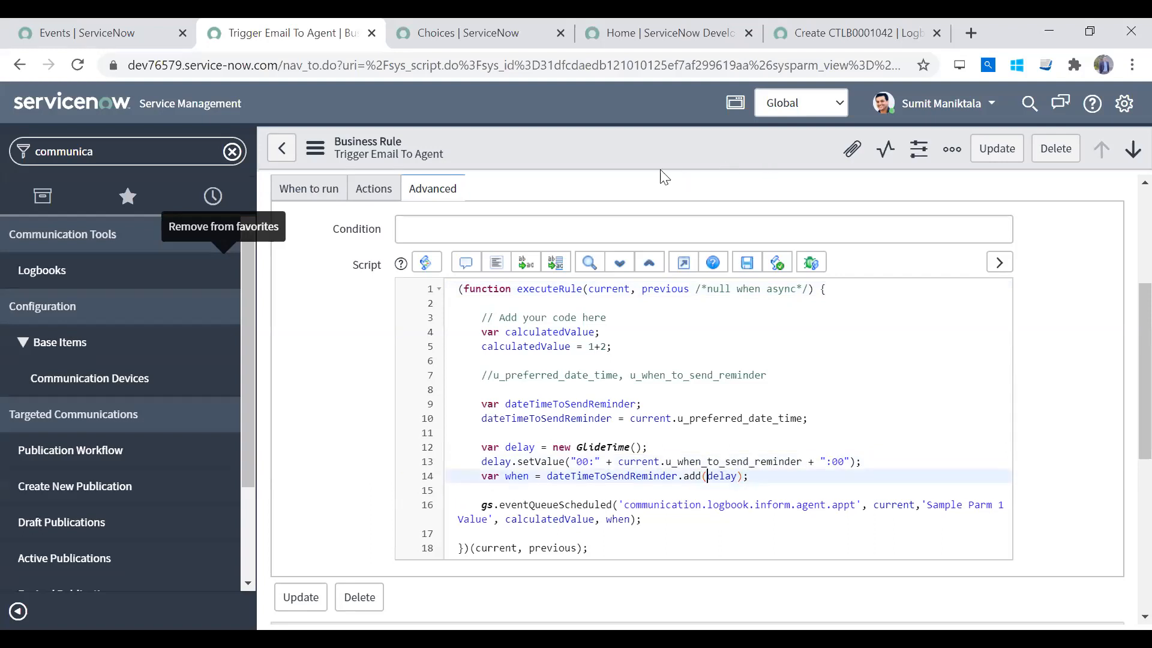
right_click(645, 142)
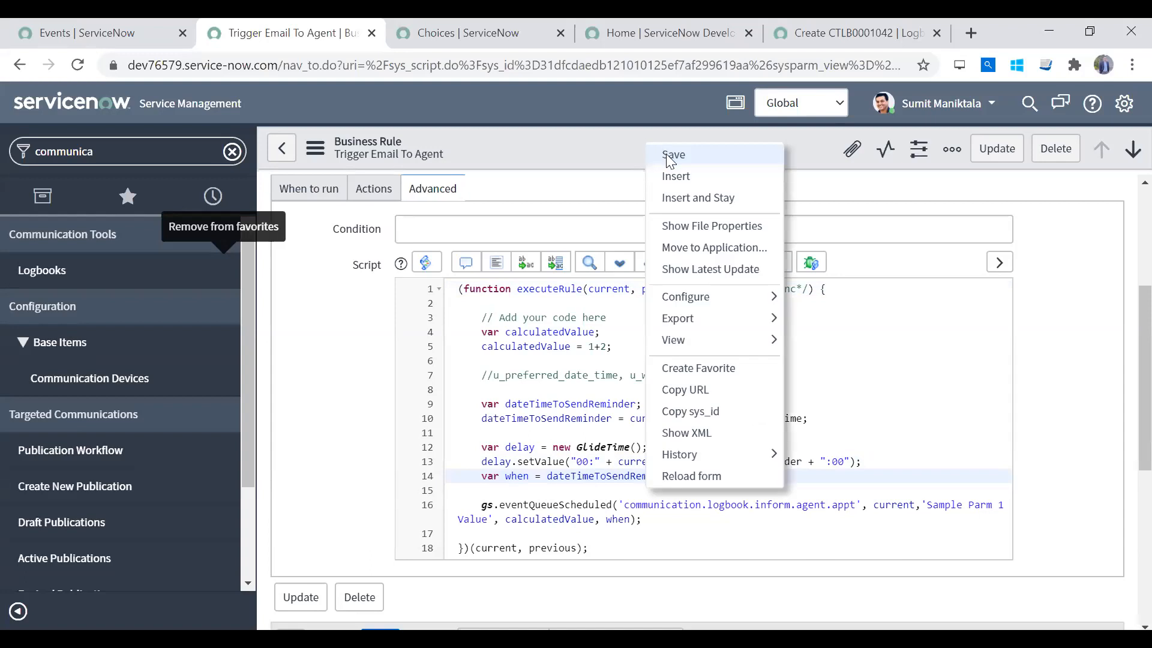
click(667, 155)
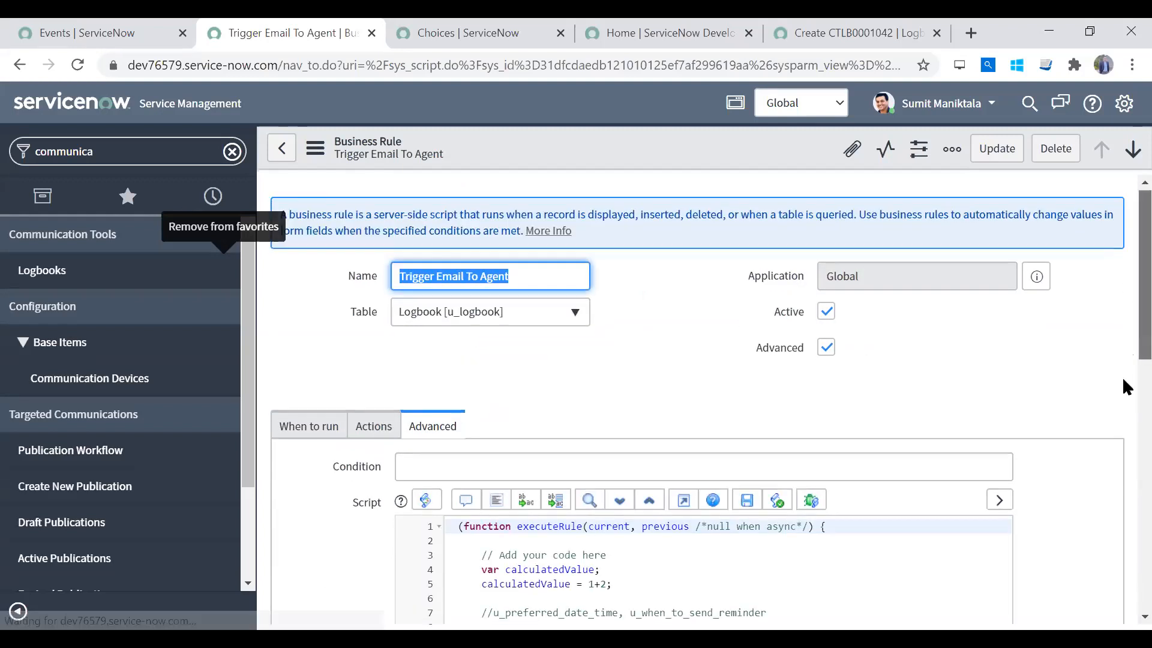
Find the Logbooks module by filtering the navigator for "logbook" and start a new logbook record
scroll(1121, 343, down, 5)
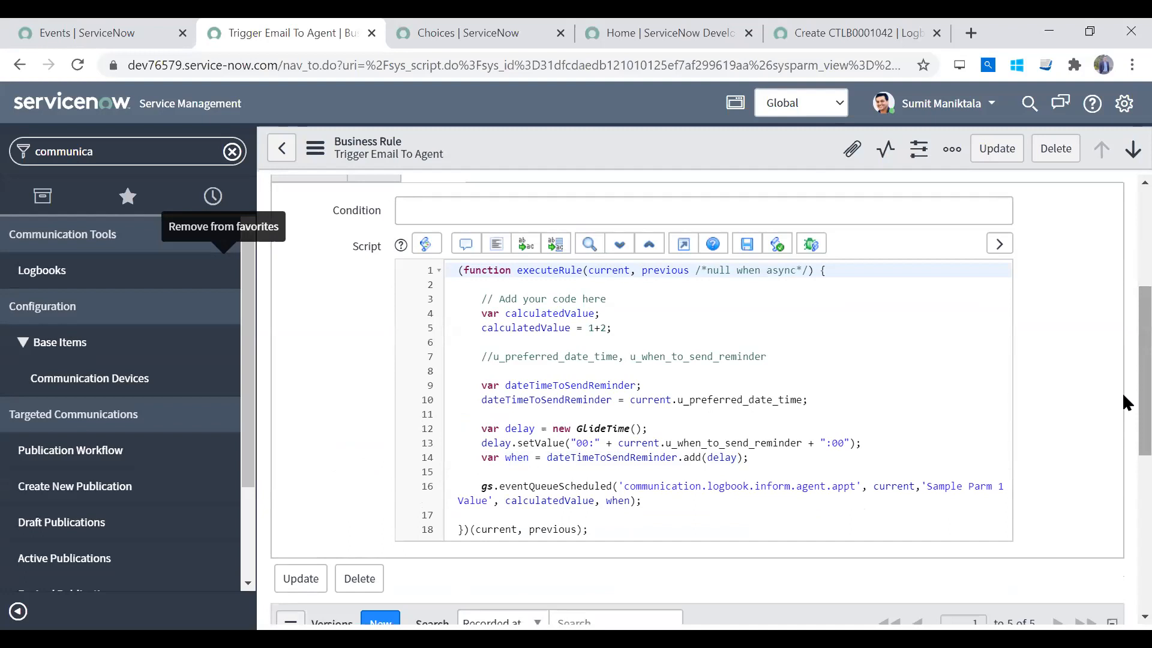
click(232, 151)
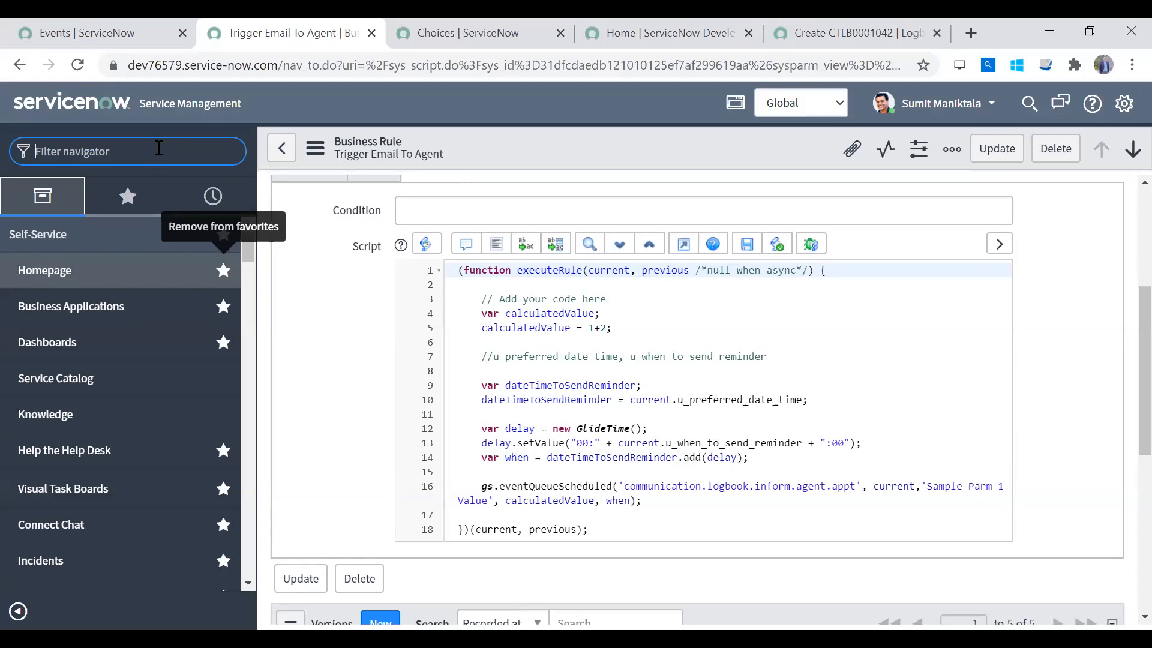
text(logbook)
click(95, 267)
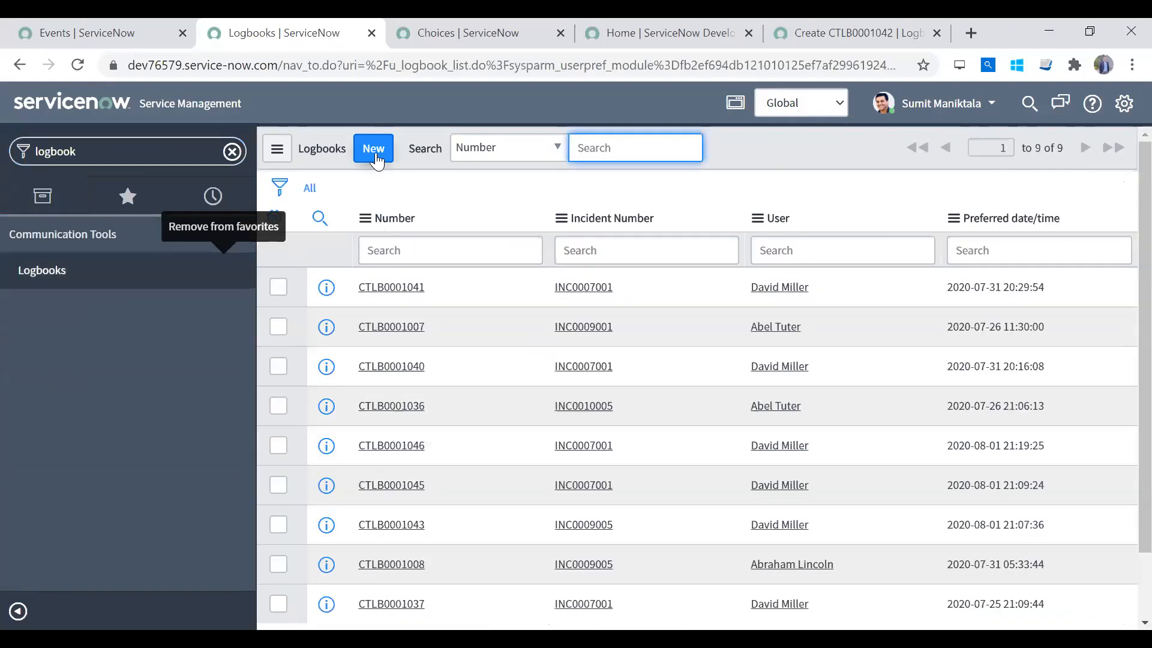
click(373, 149)
Switch to the Events list and refresh it with today's communication.logbook.inform.agent.appt filter
click(127, 33)
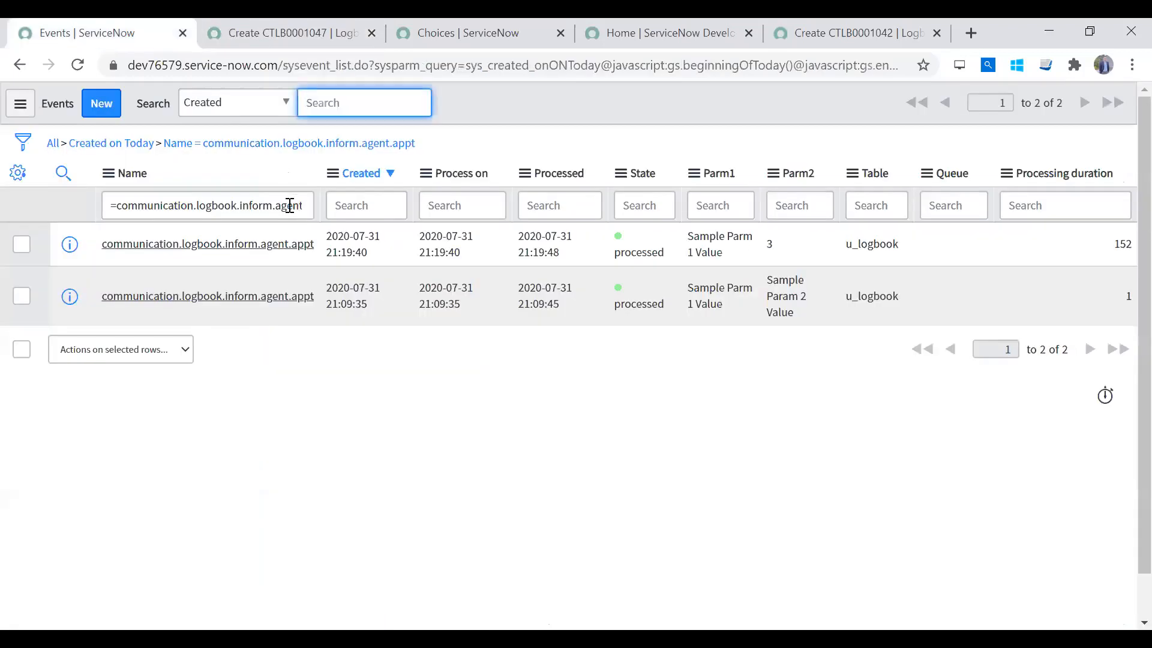
click(398, 144)
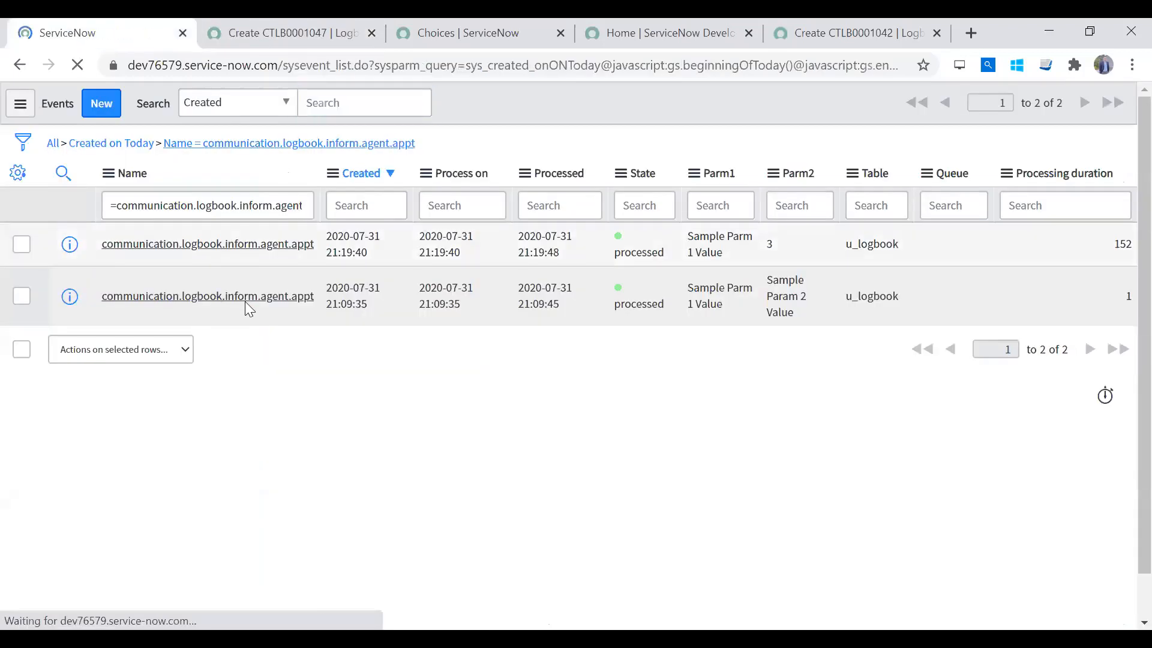
Return to the new logbook form, set its incident number to INC0007001 and choose the user from the recent selections
click(276, 34)
click(514, 252)
click(576, 254)
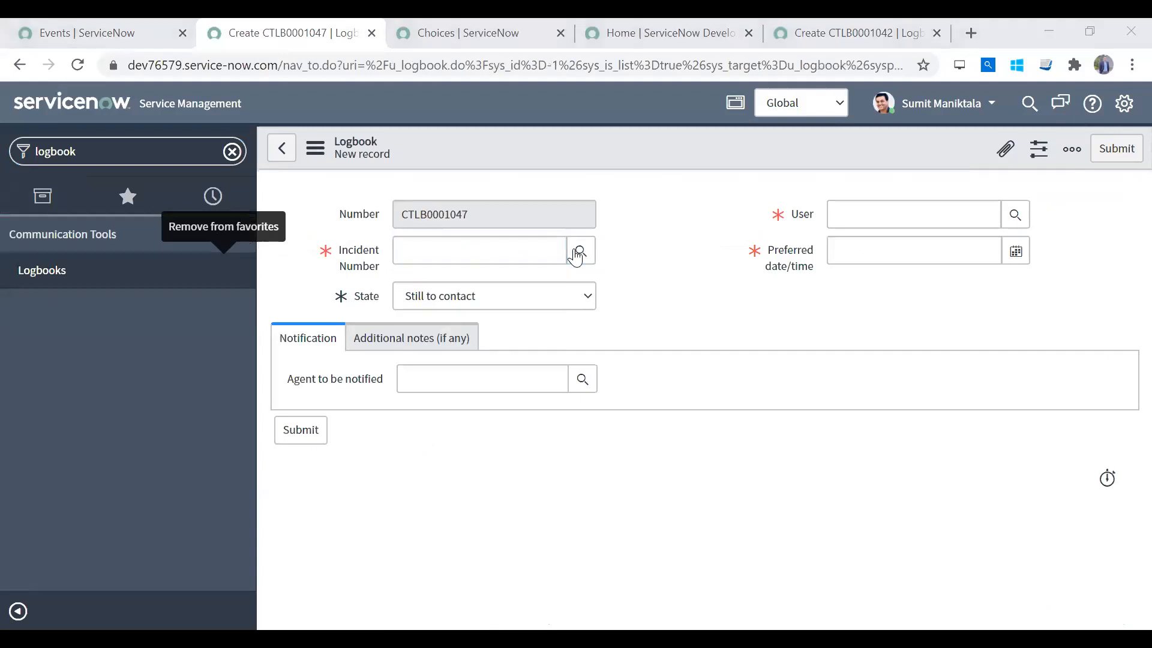
click(490, 258)
click(486, 291)
click(909, 207)
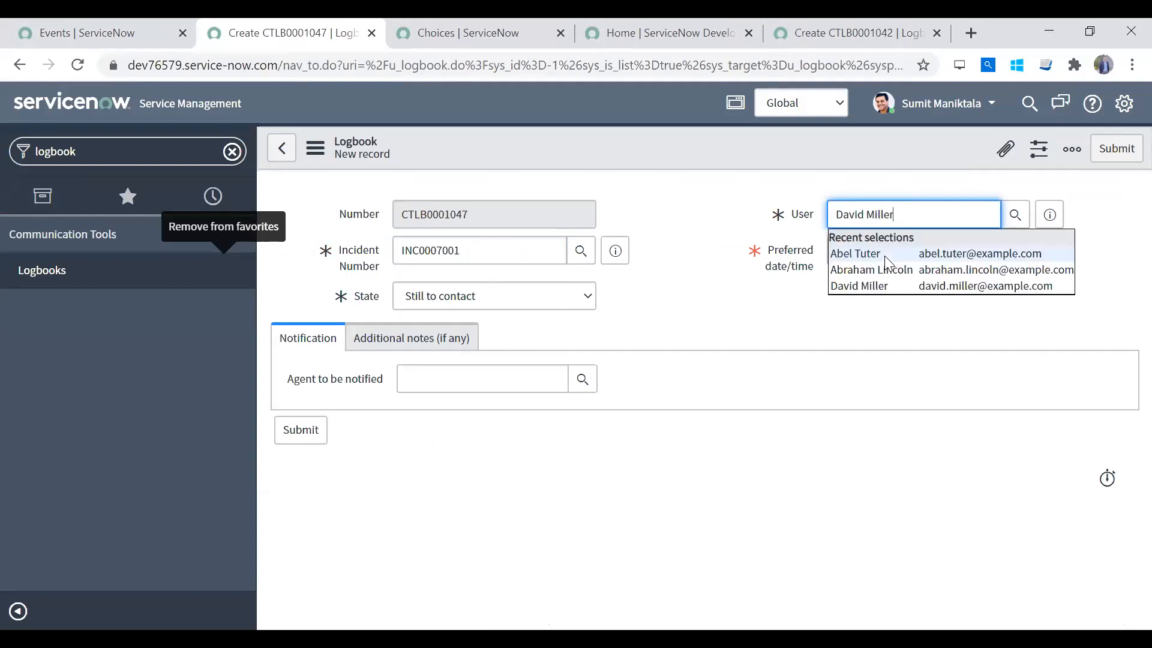
click(883, 270)
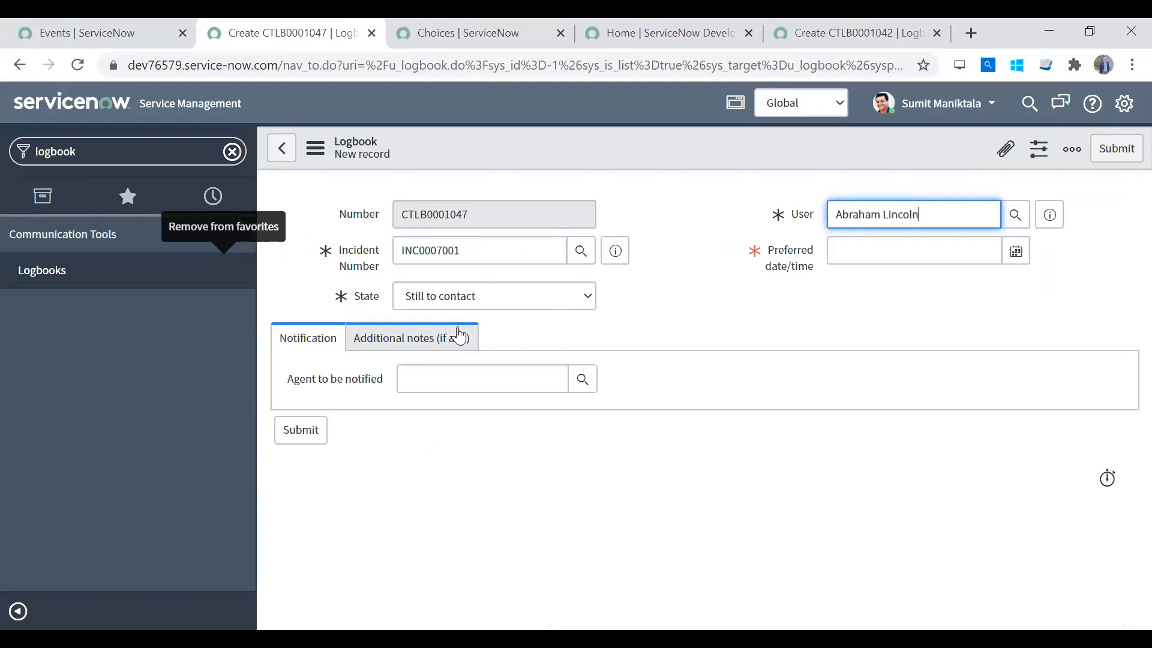
click(1014, 260)
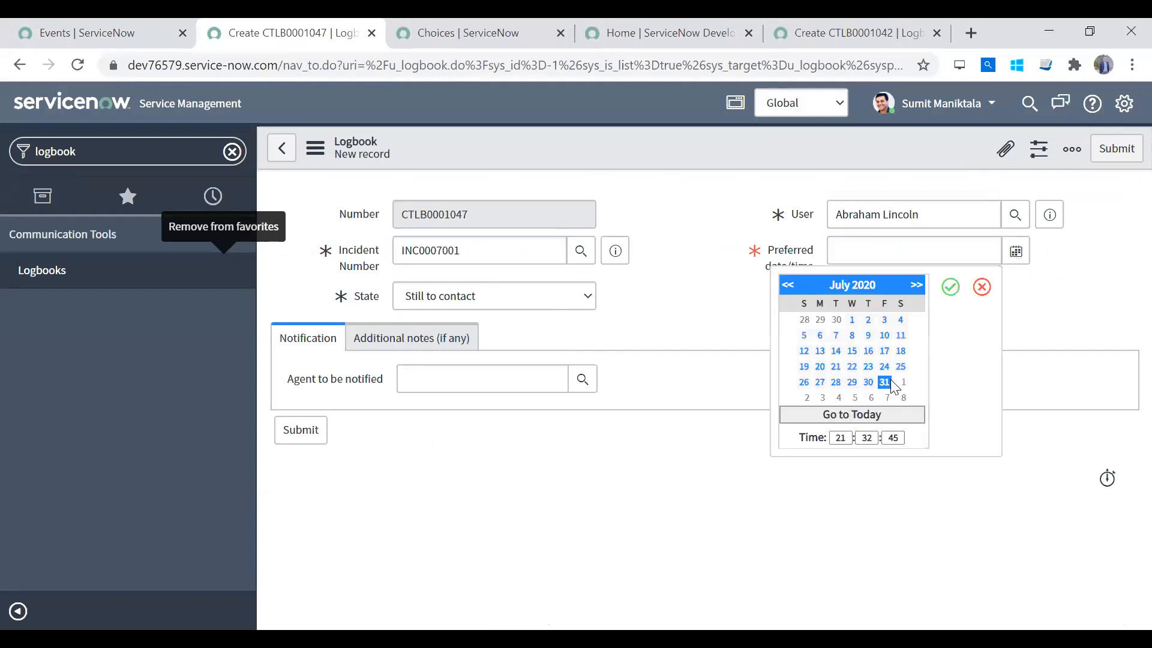
click(901, 382)
click(867, 437)
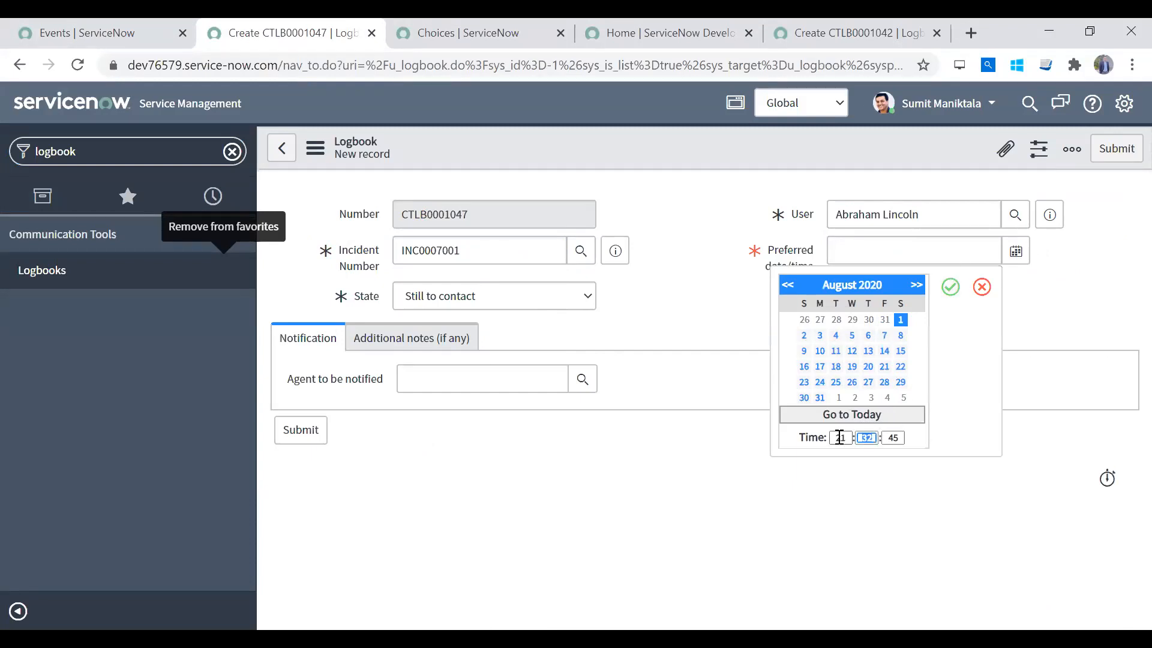
text(00)
key(Tab)
text(00)
click(954, 294)
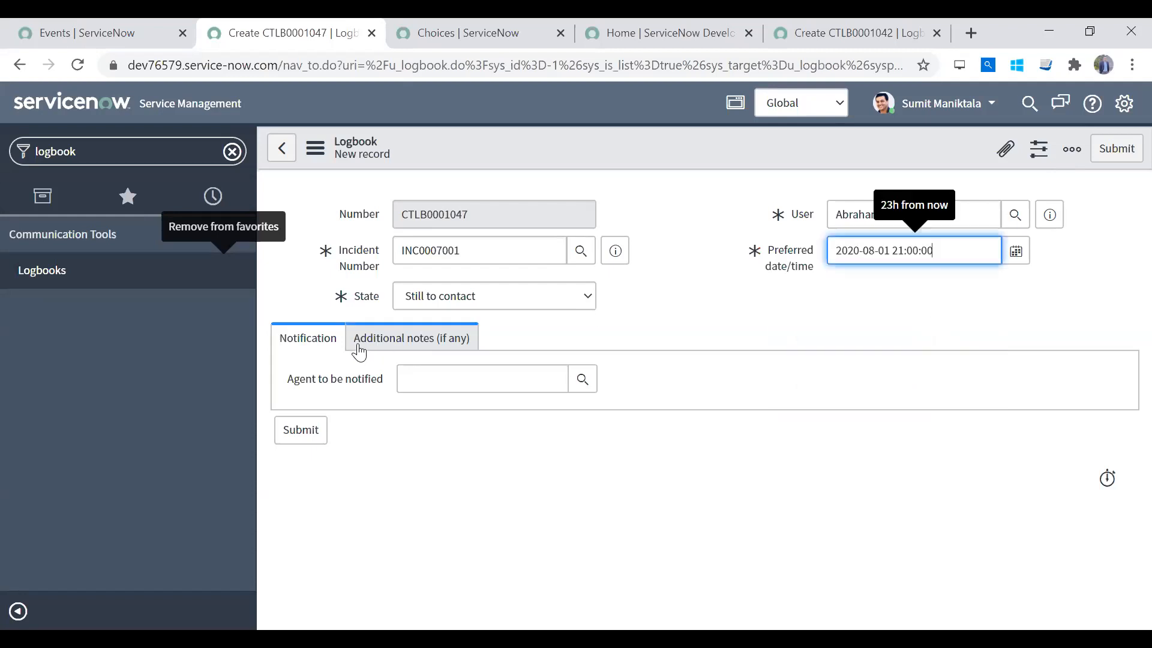
Choose the agent to be notified, set When to send reminder to 15 minutes, and save the logbook
click(582, 380)
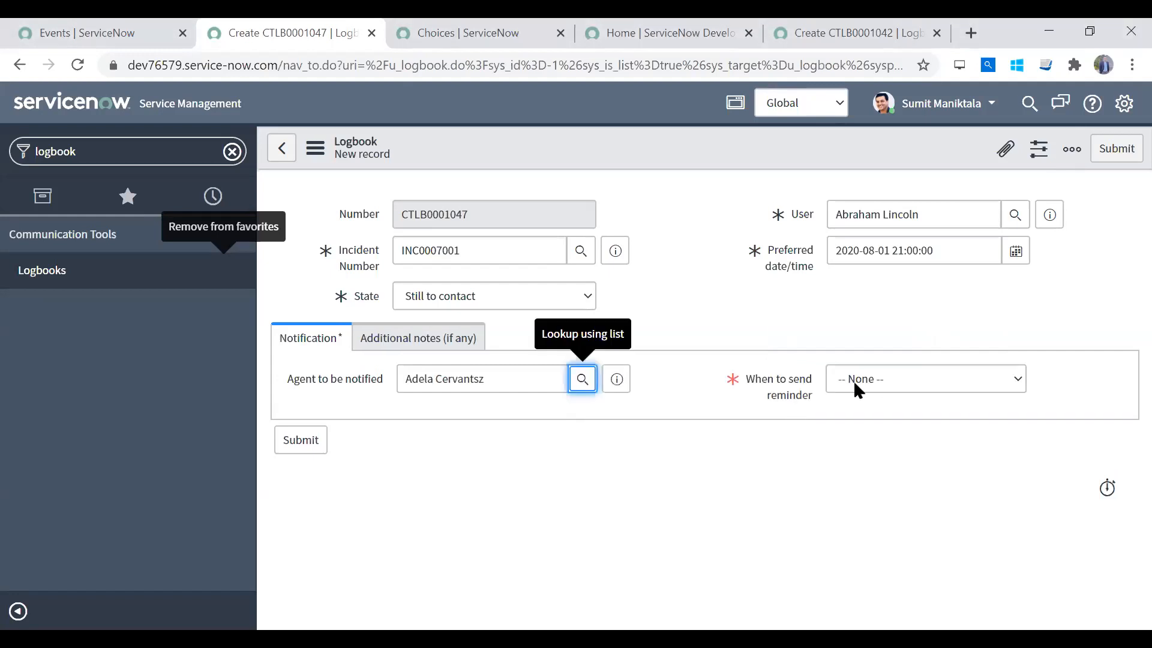
click(888, 378)
click(878, 417)
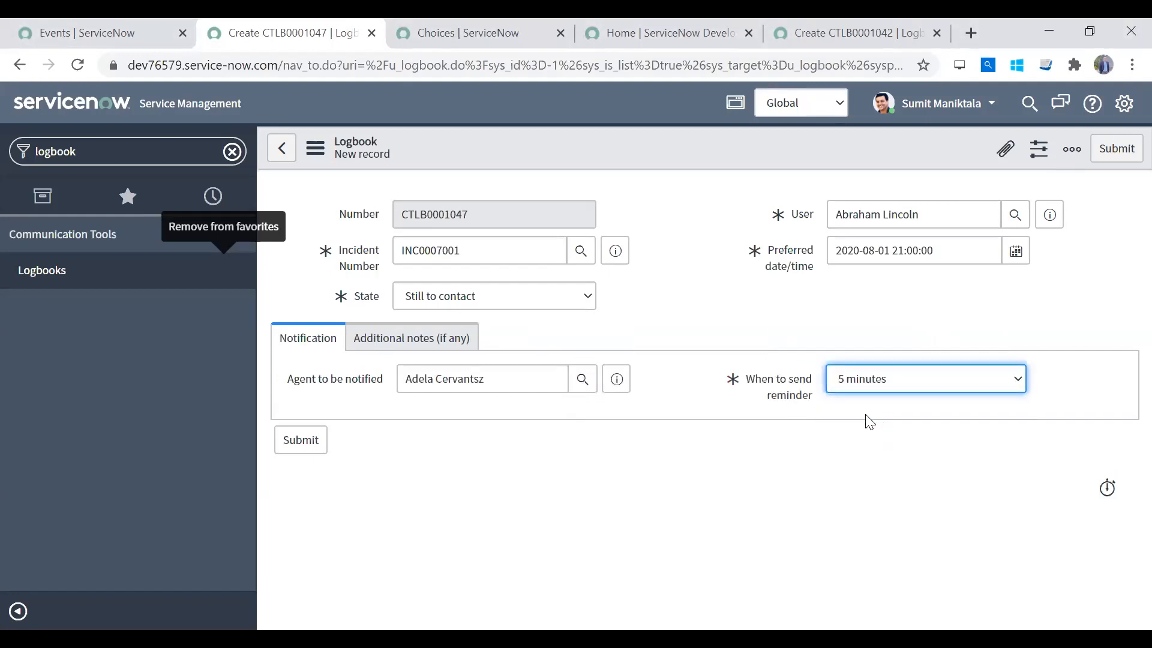
right_click(681, 149)
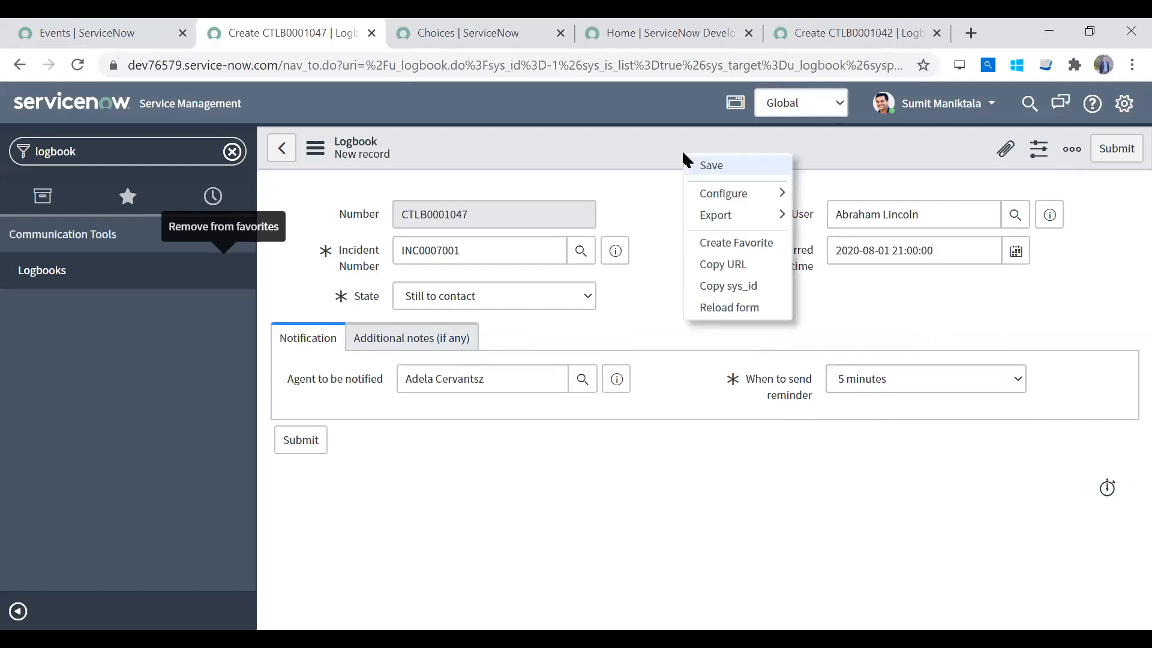
click(901, 409)
click(904, 378)
click(888, 434)
right_click(699, 138)
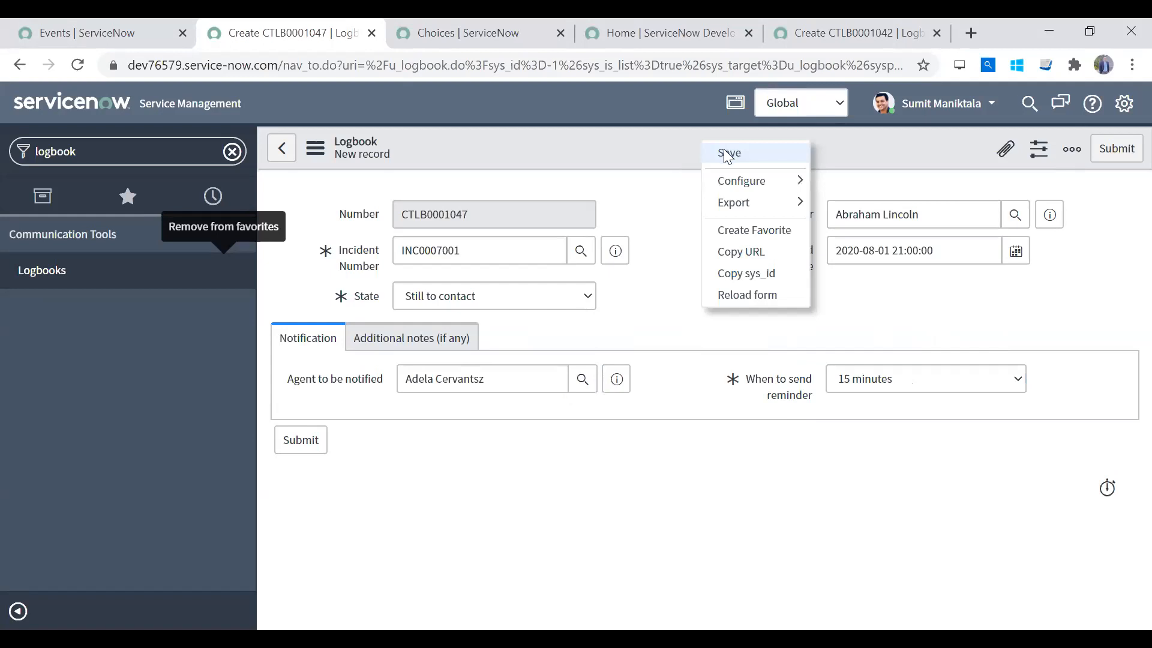
click(724, 149)
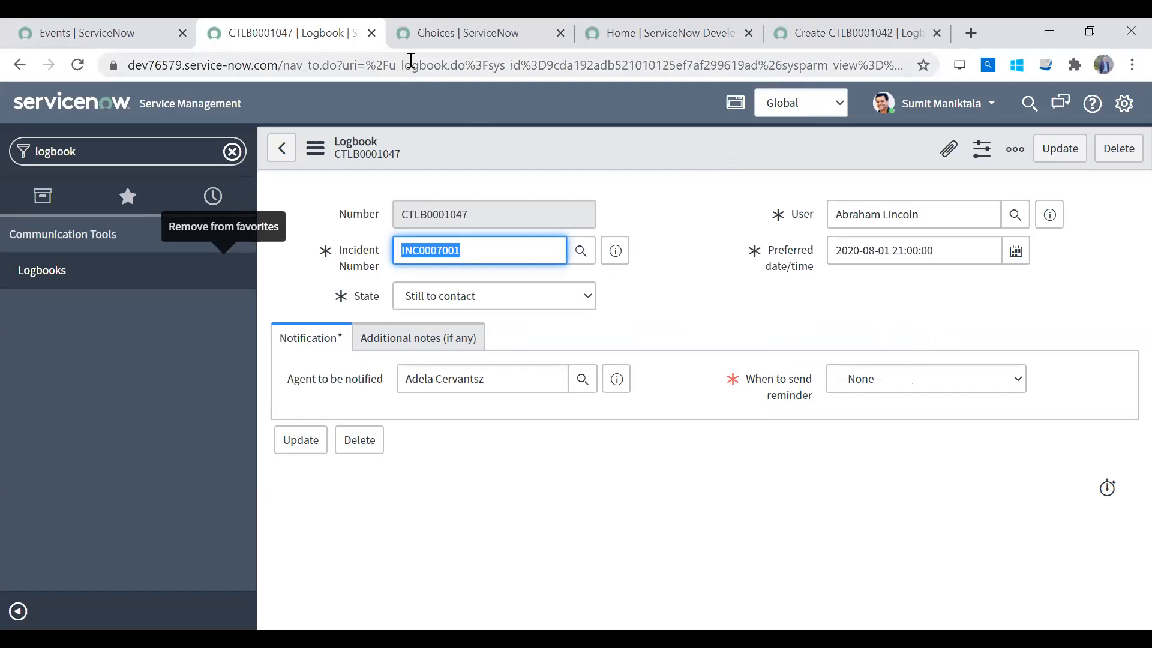
Refresh today's communication.logbook.inform.agent.appt events and check the newest event's Process on and Processed times
click(414, 33)
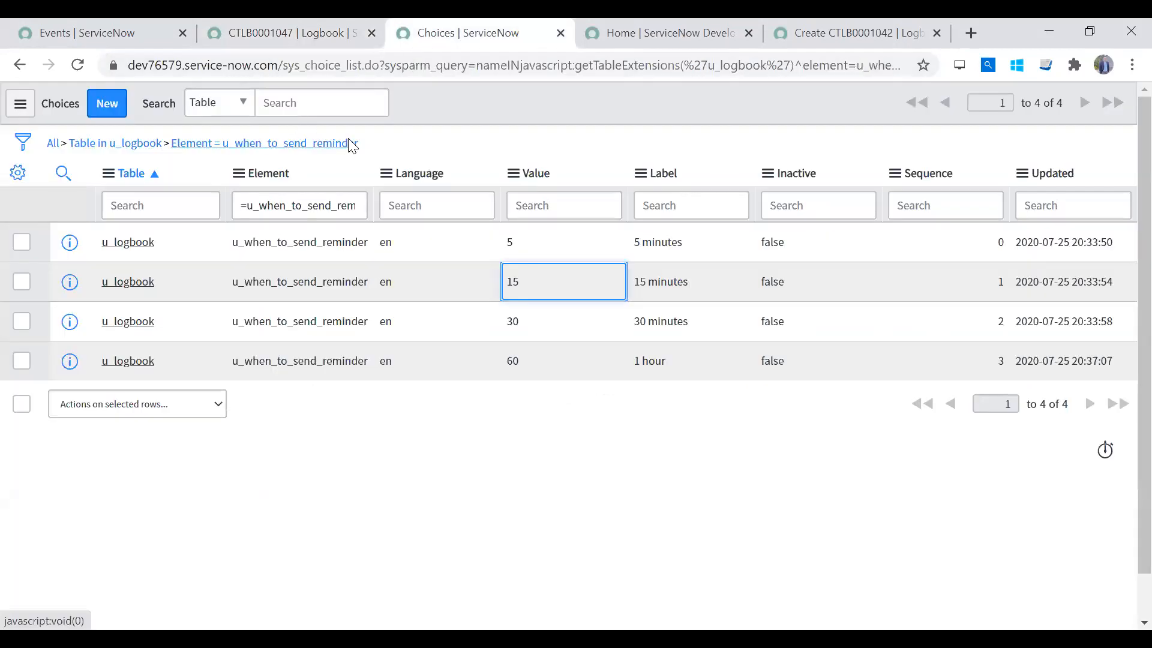
click(139, 22)
click(405, 144)
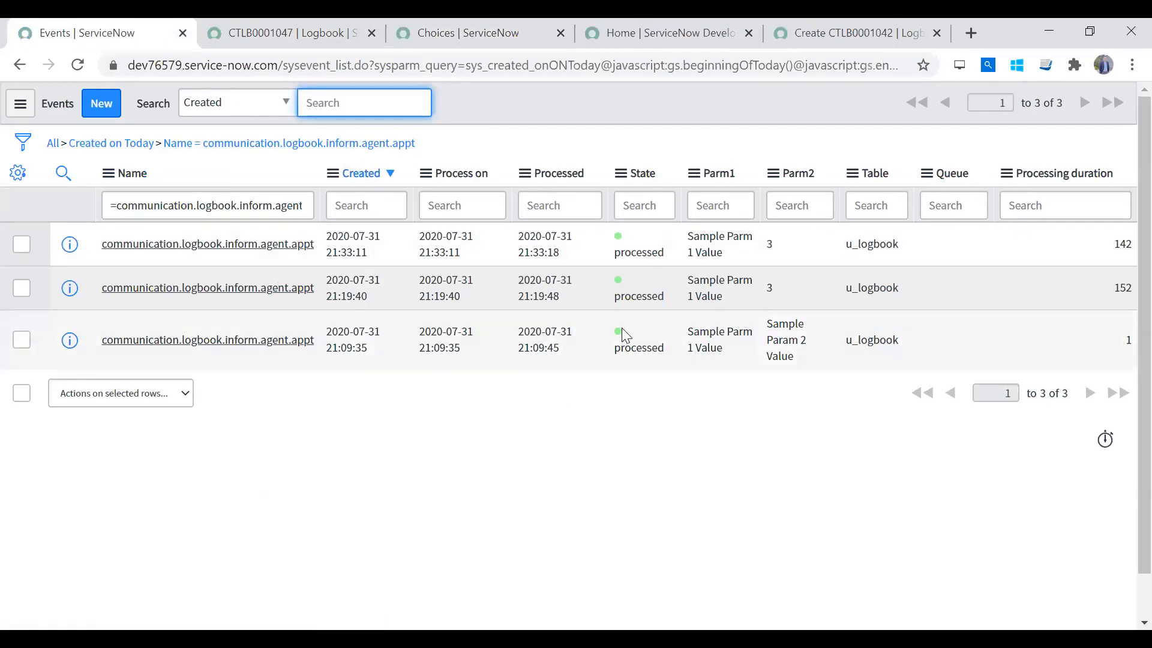
drag(560, 253, 431, 235)
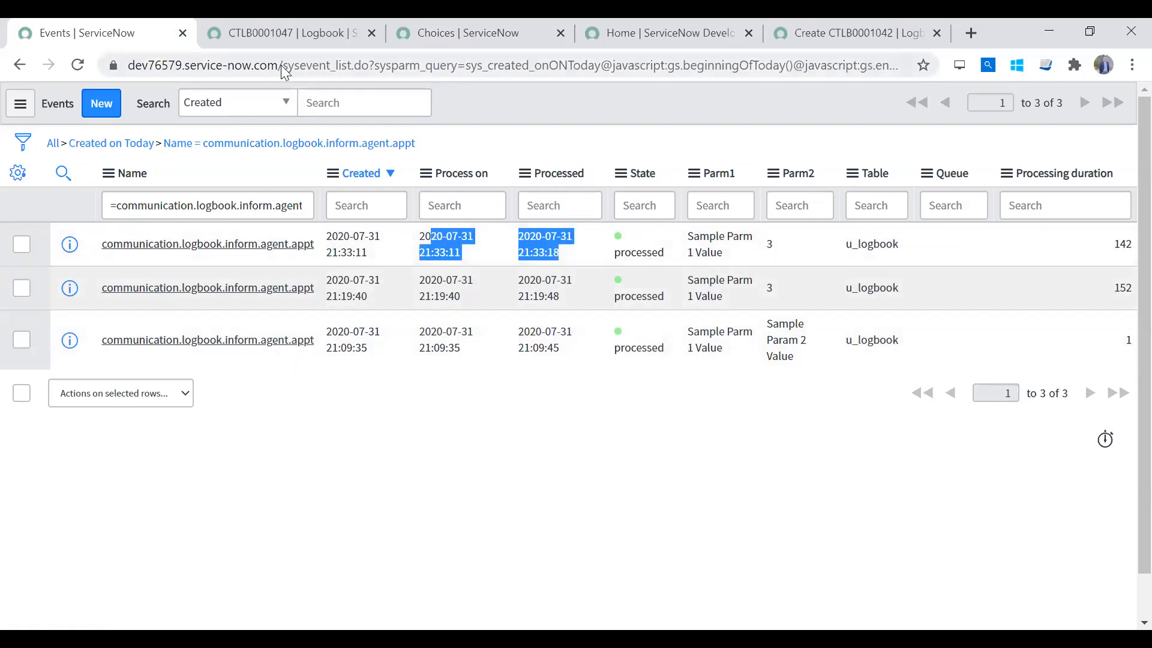
Set When to send reminder to 15 minutes again on the saved logbook, save it, and recheck the field
click(285, 33)
click(858, 379)
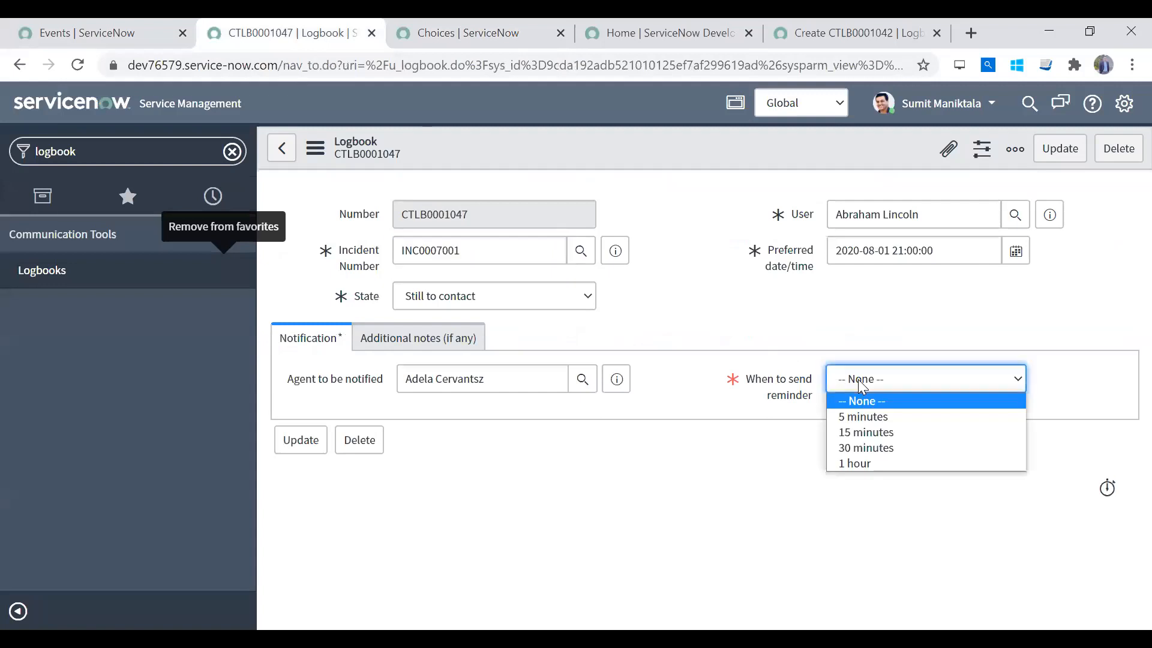
click(858, 433)
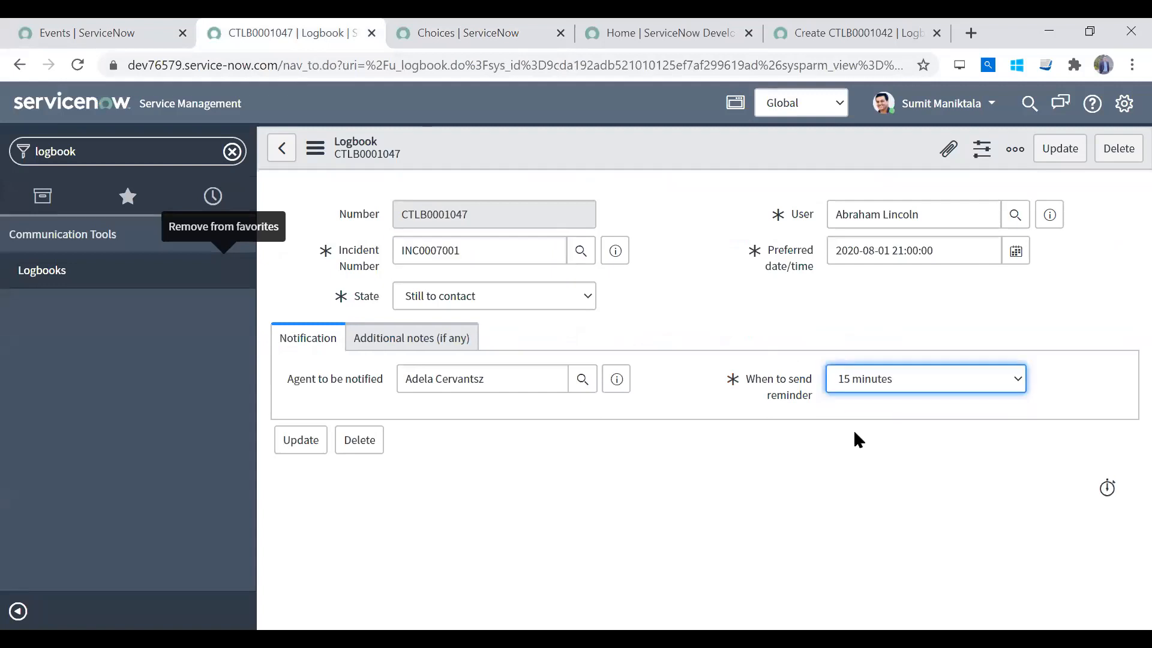
right_click(626, 143)
click(665, 156)
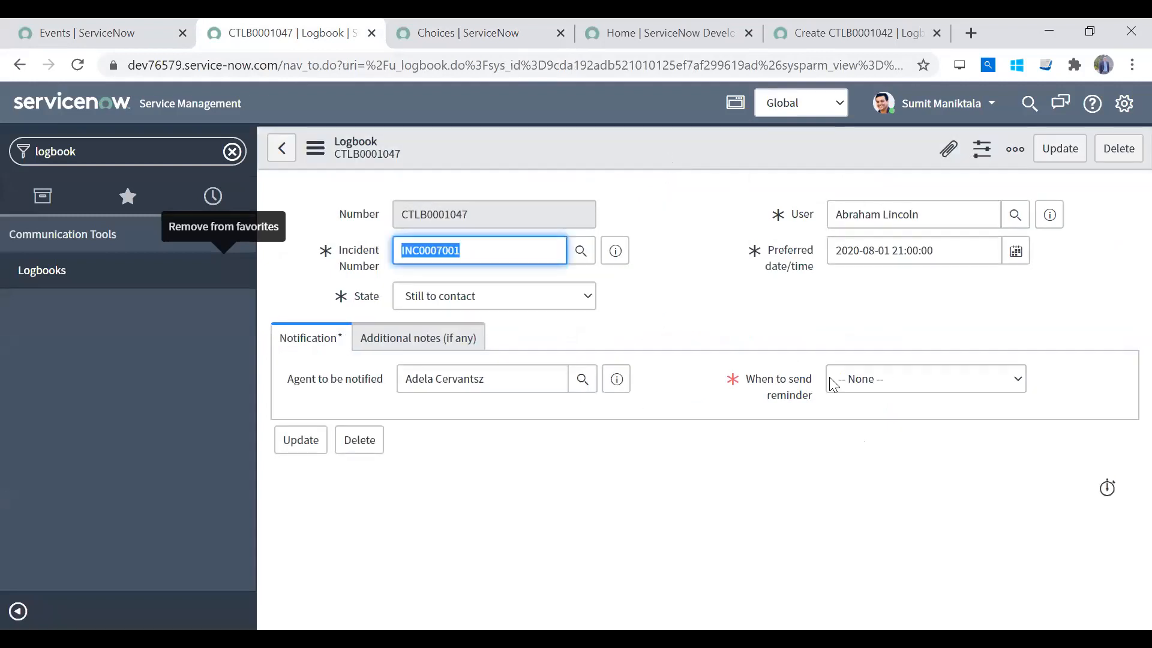
click(844, 381)
click(845, 383)
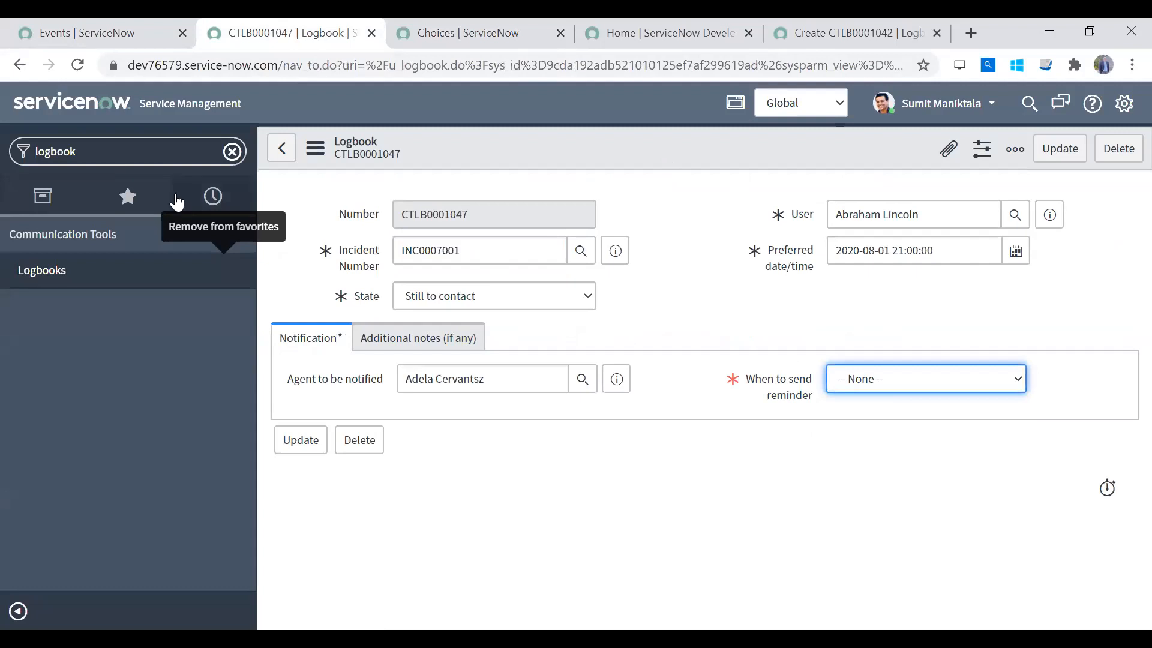
Open the Logbooks list, collapse the navigator, and add the When to send reminder column to the list
click(66, 270)
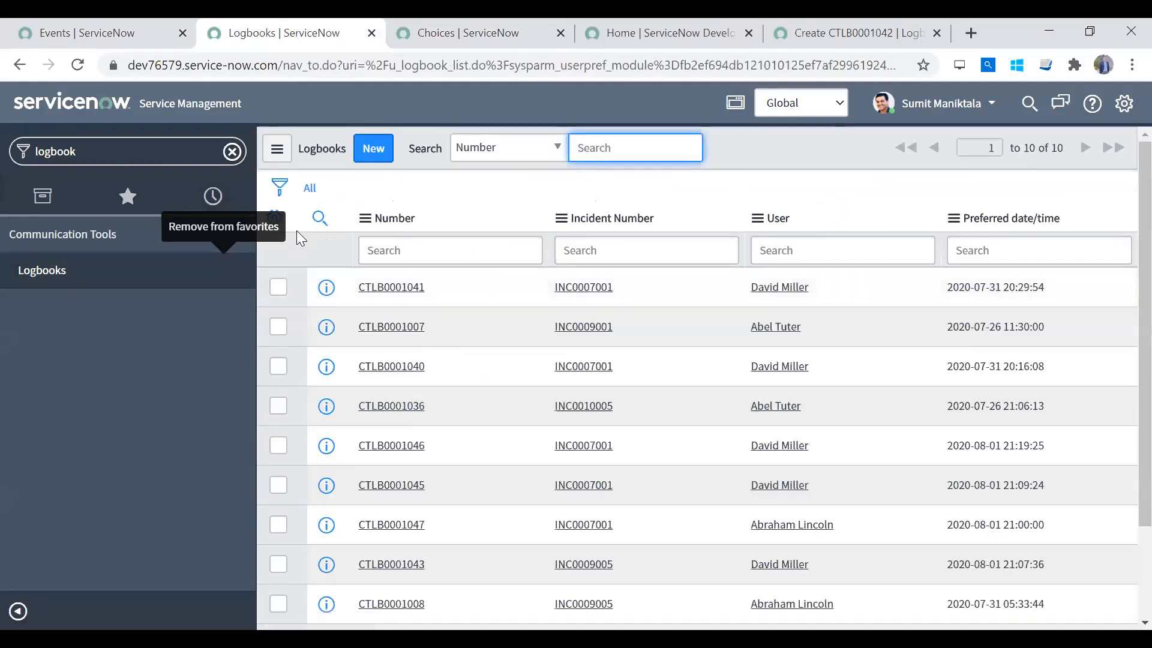
click(536, 317)
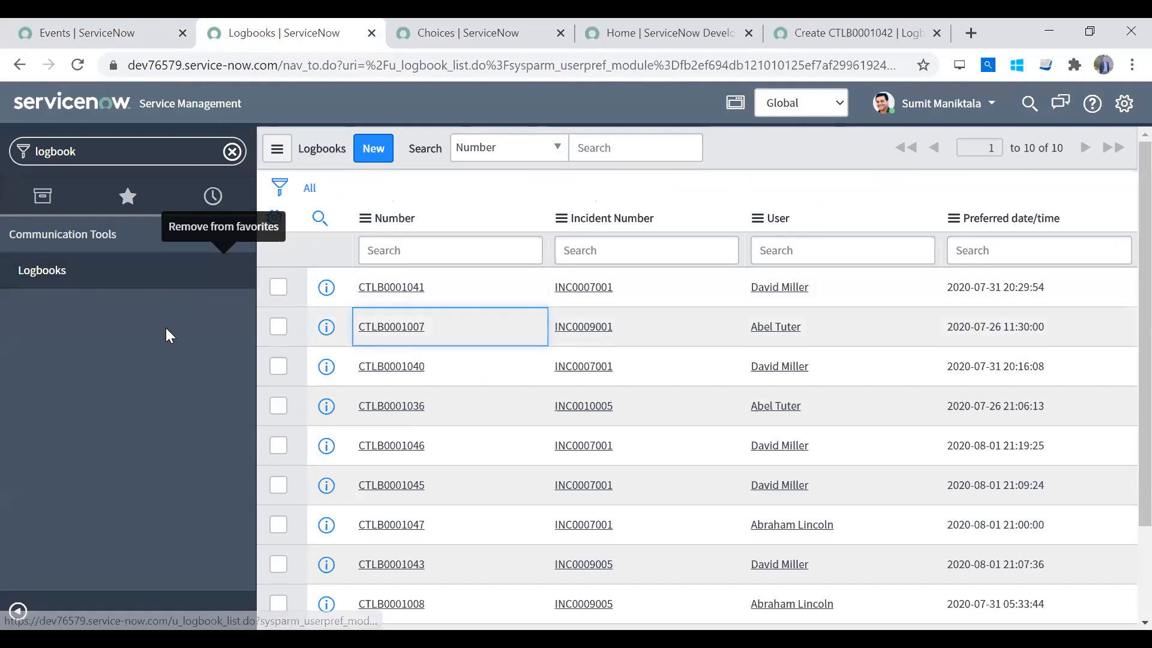
click(18, 611)
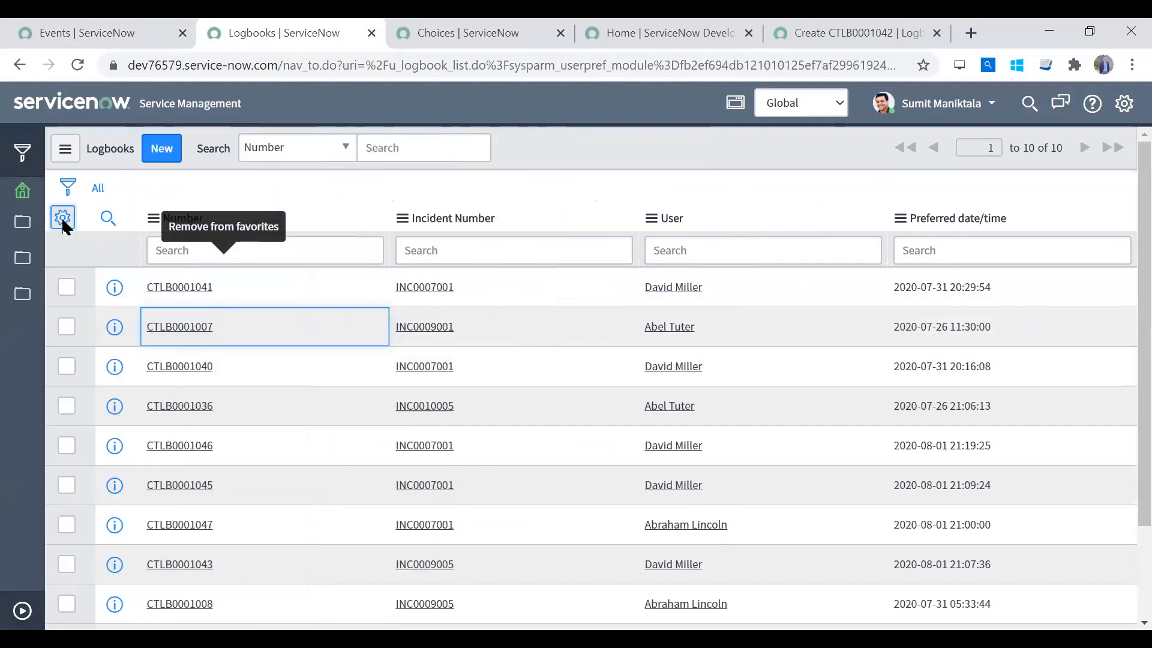
click(63, 219)
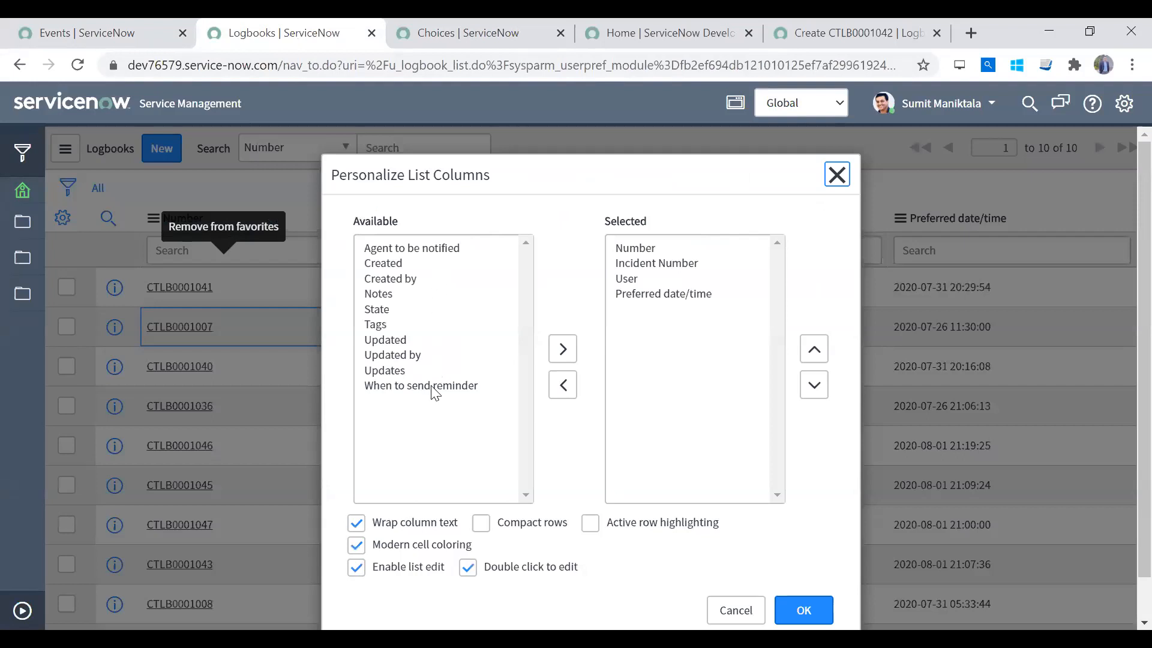
double_click(433, 387)
click(808, 616)
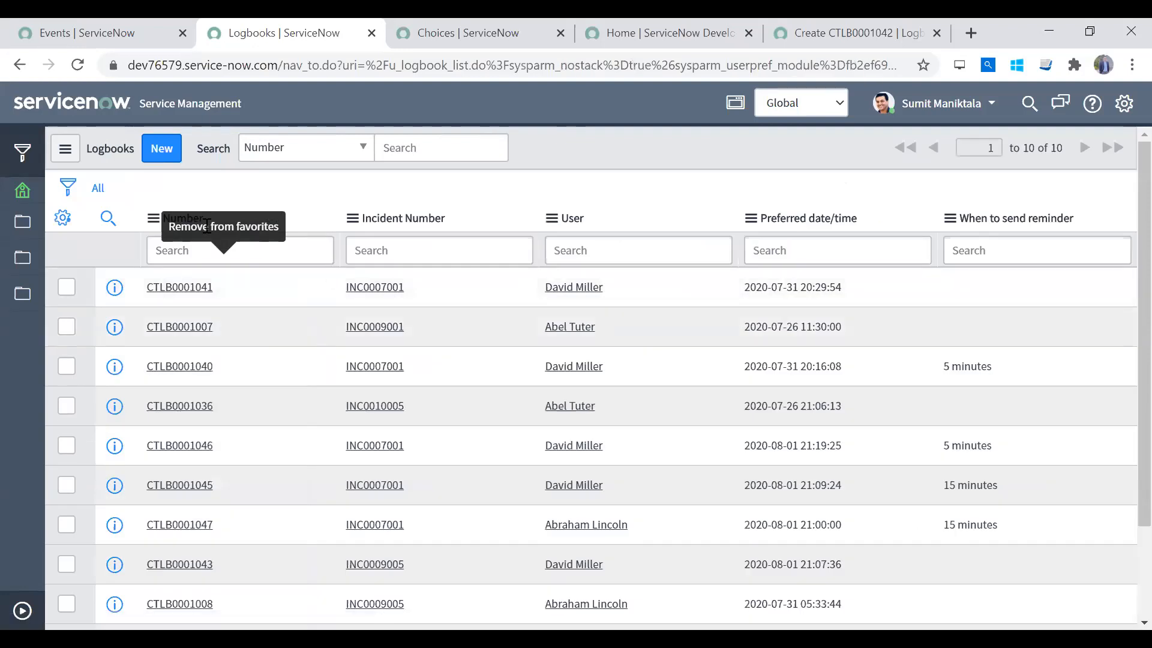
Add the Created column to the Logbooks list and sort the list by it, newest first
click(60, 220)
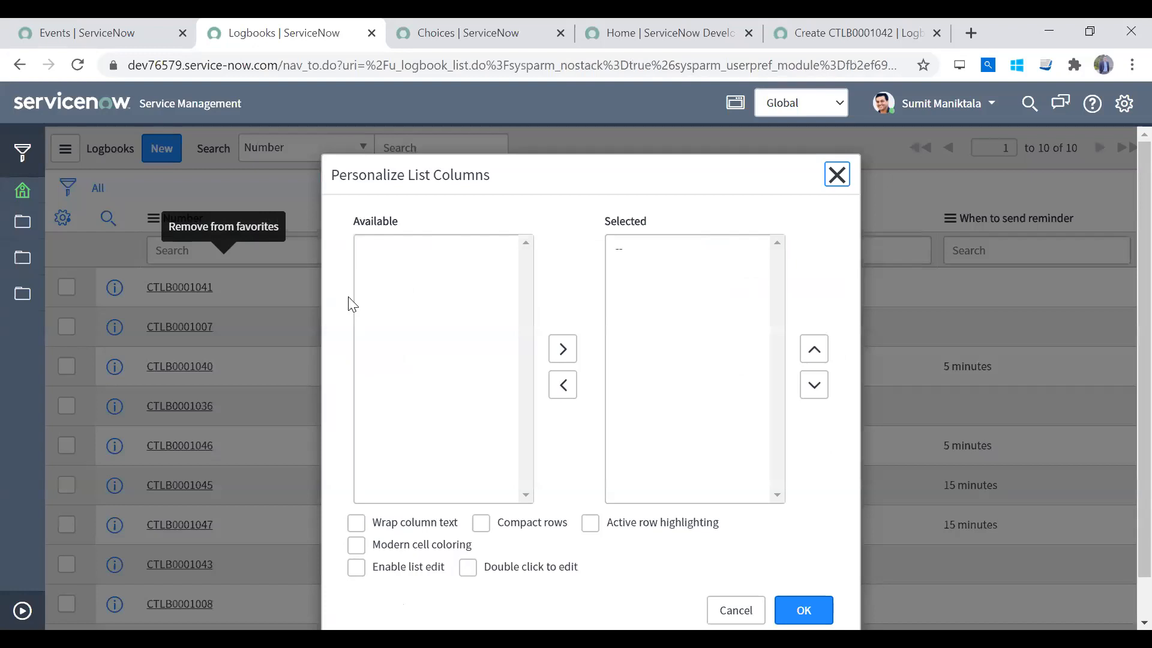
double_click(390, 263)
click(802, 608)
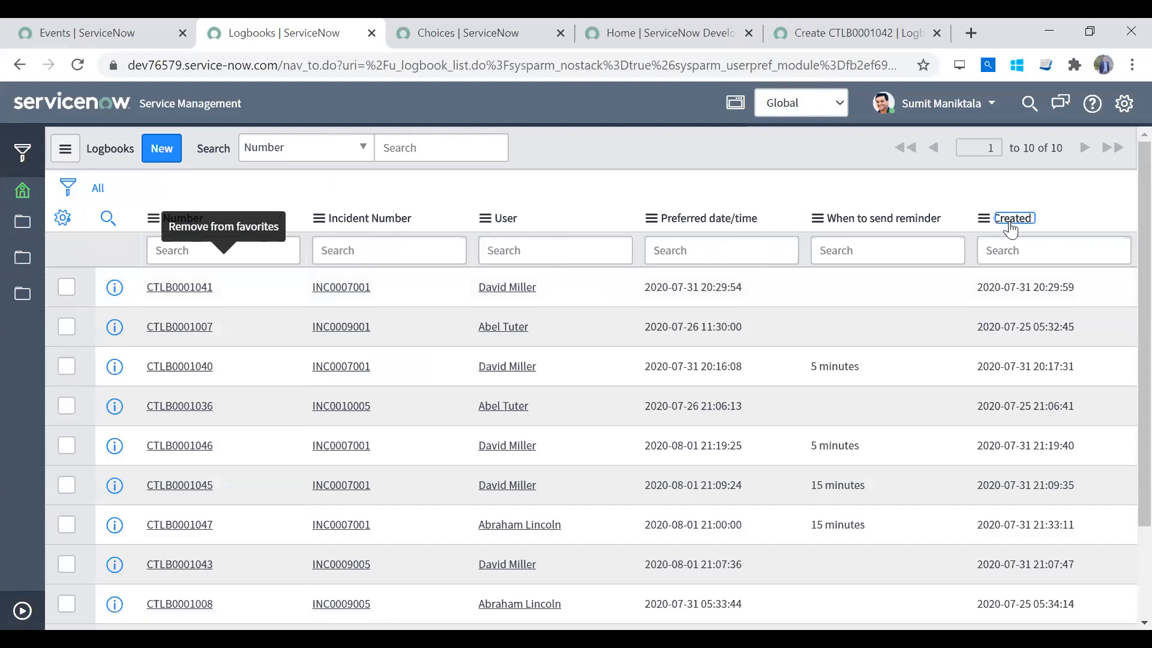
click(1012, 218)
Compare the newest logbooks' preferred times and reminder intervals with the Events list
drag(899, 370, 689, 259)
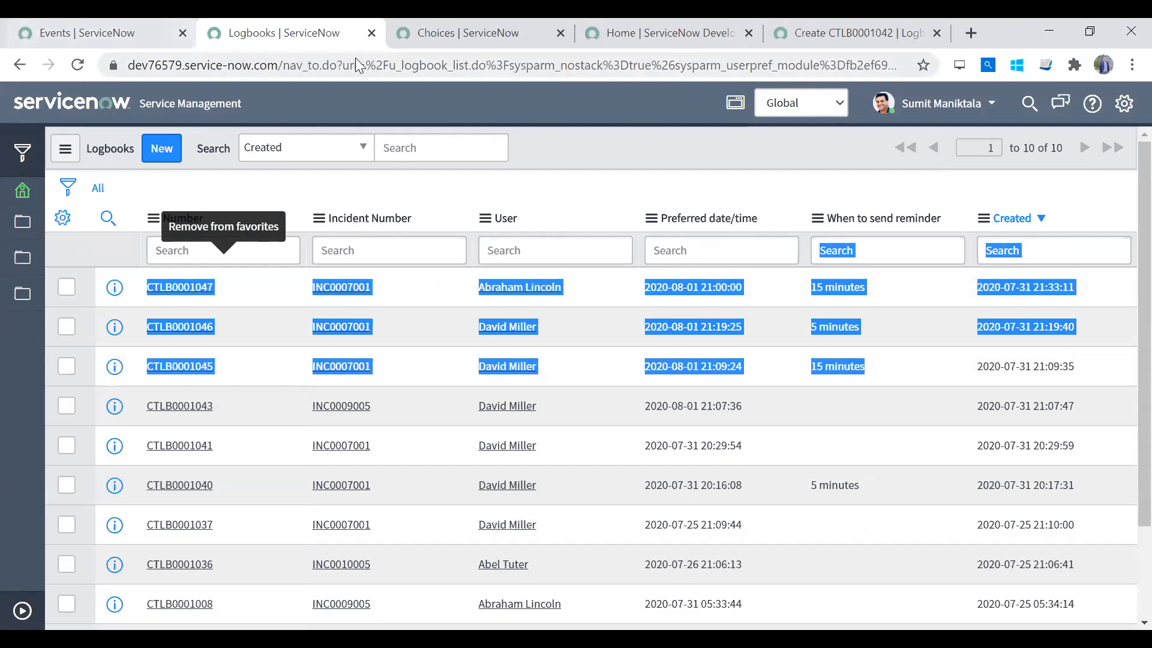
click(462, 33)
click(258, 32)
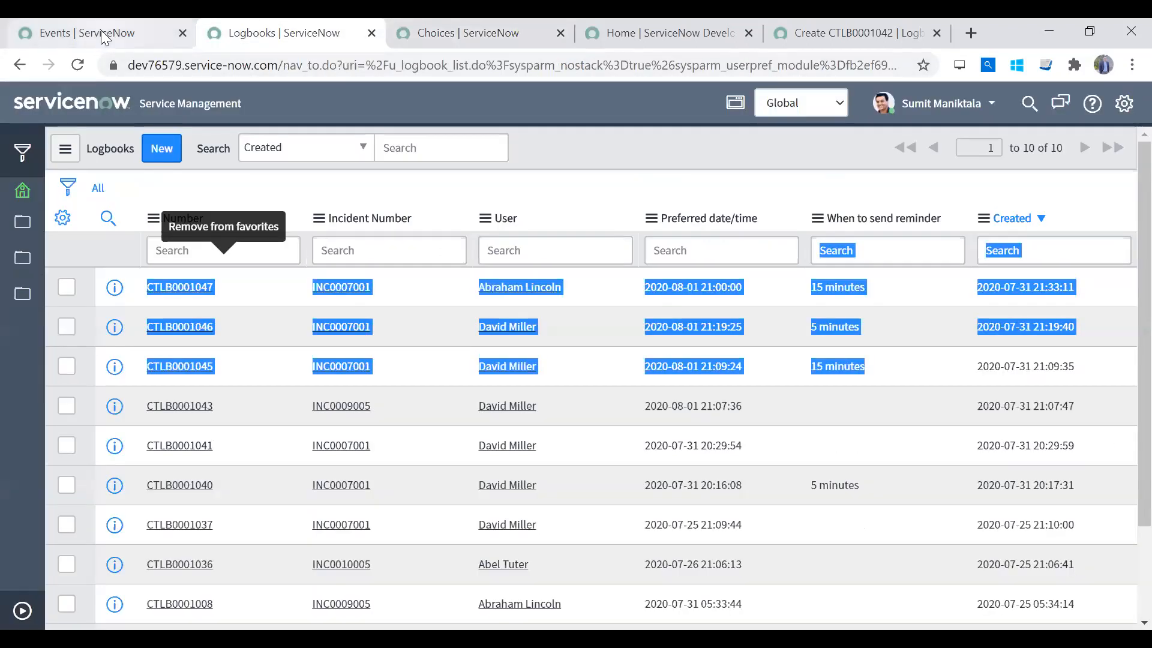
click(101, 32)
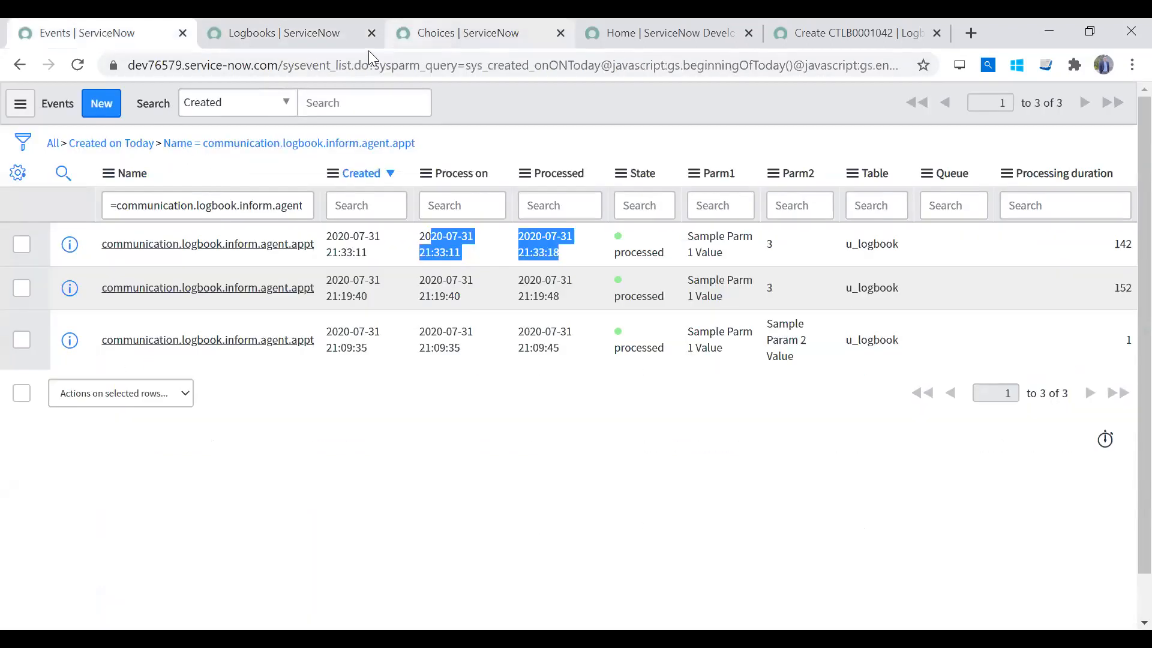
Load the instance home page in place of the Choices list by removing the path from its address
click(423, 35)
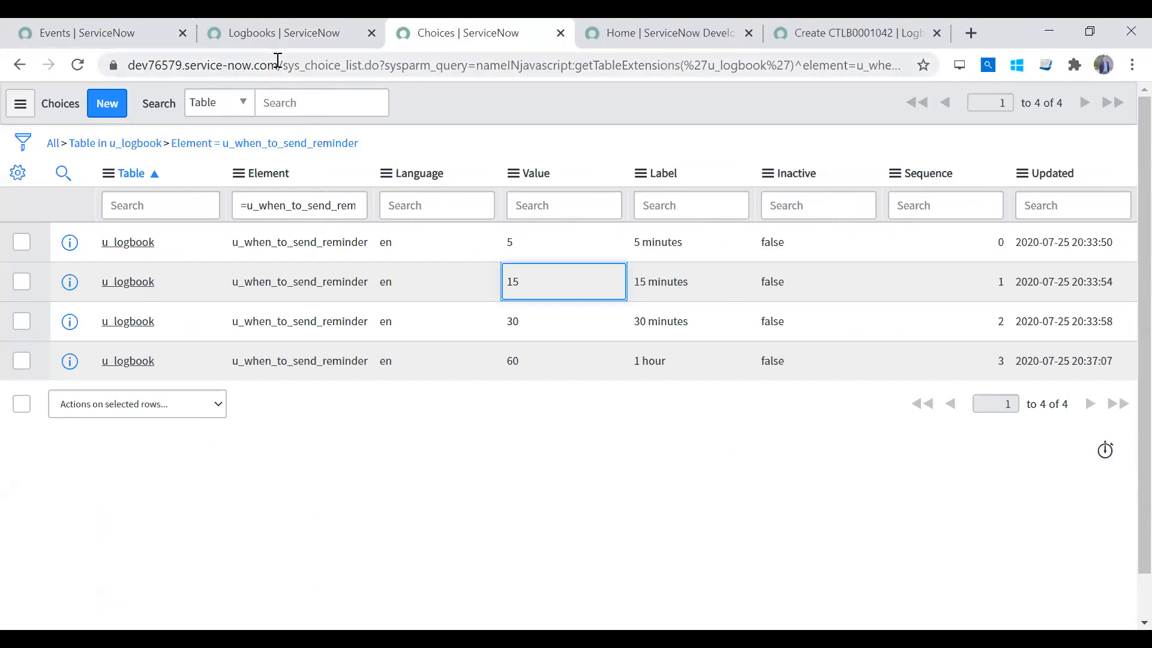
drag(279, 62, 1133, 122)
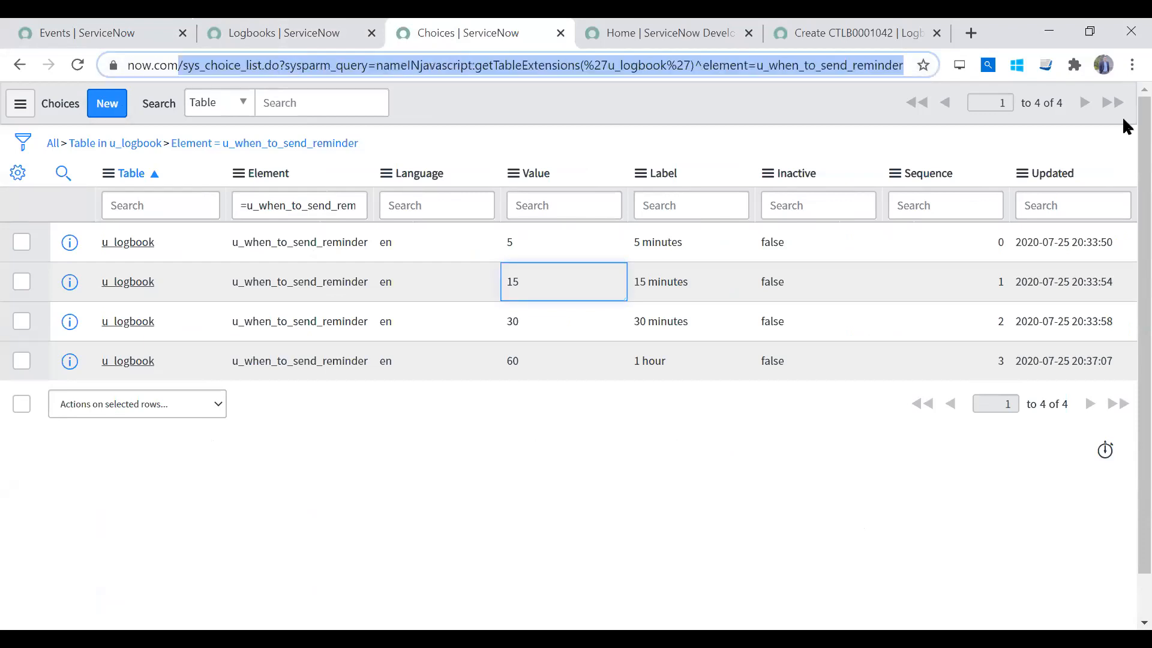
key(BackSpace)
key(Return)
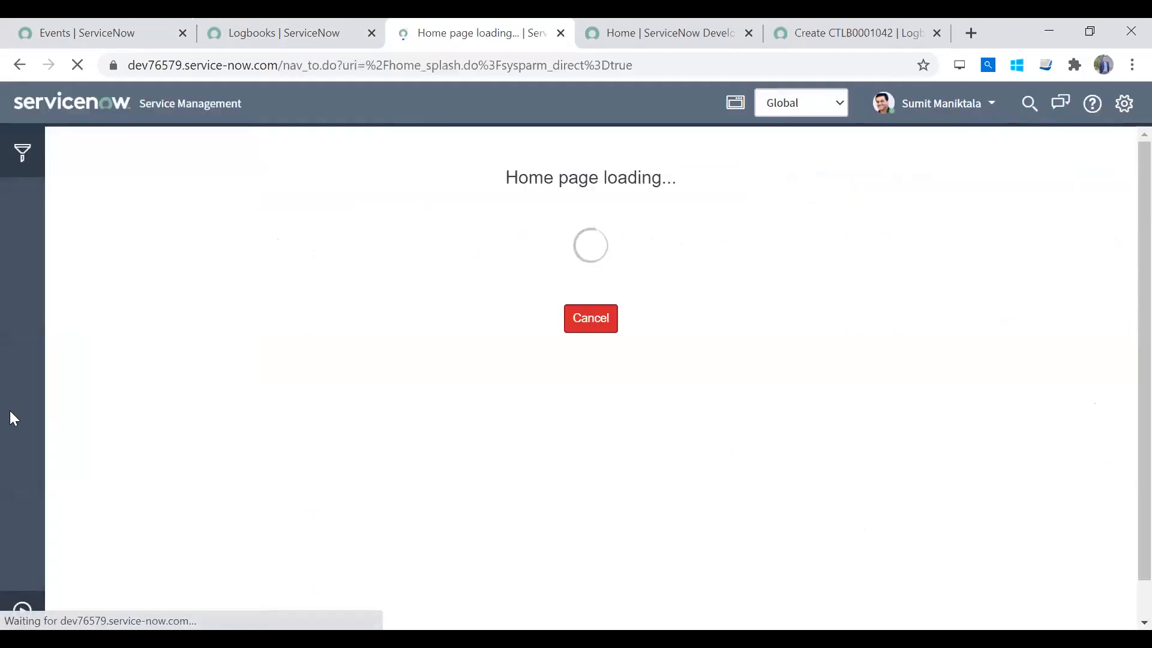
Expand the navigator, filter it for "logbook", and open record CTLB0001047 from the Logbooks list
click(23, 610)
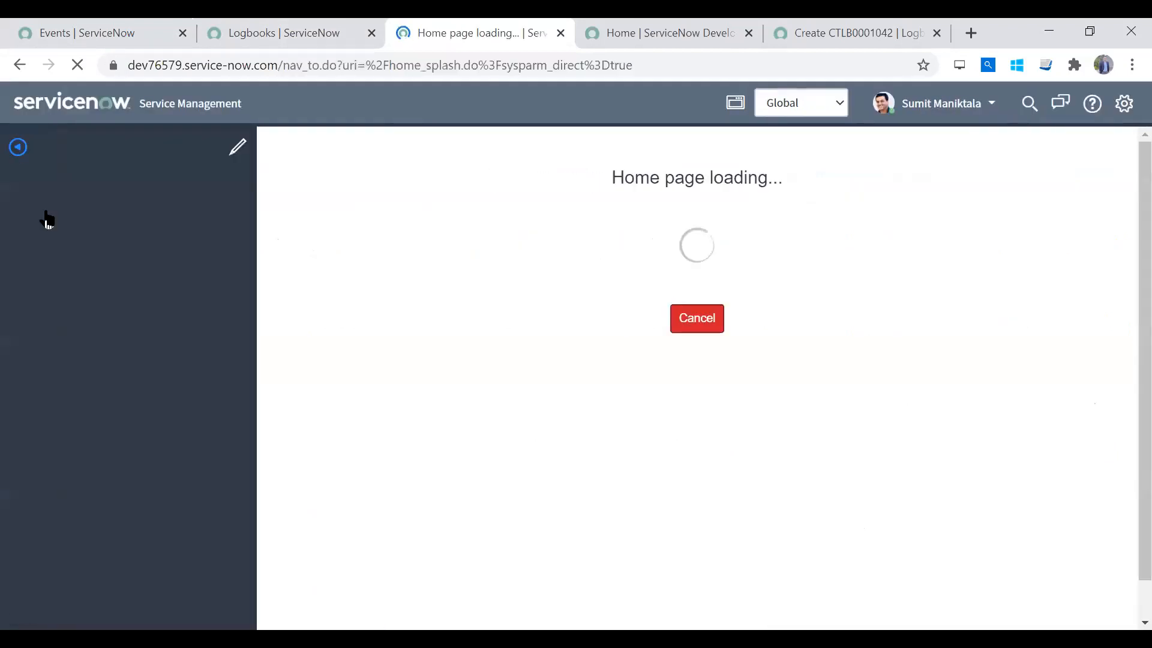
text(logbook)
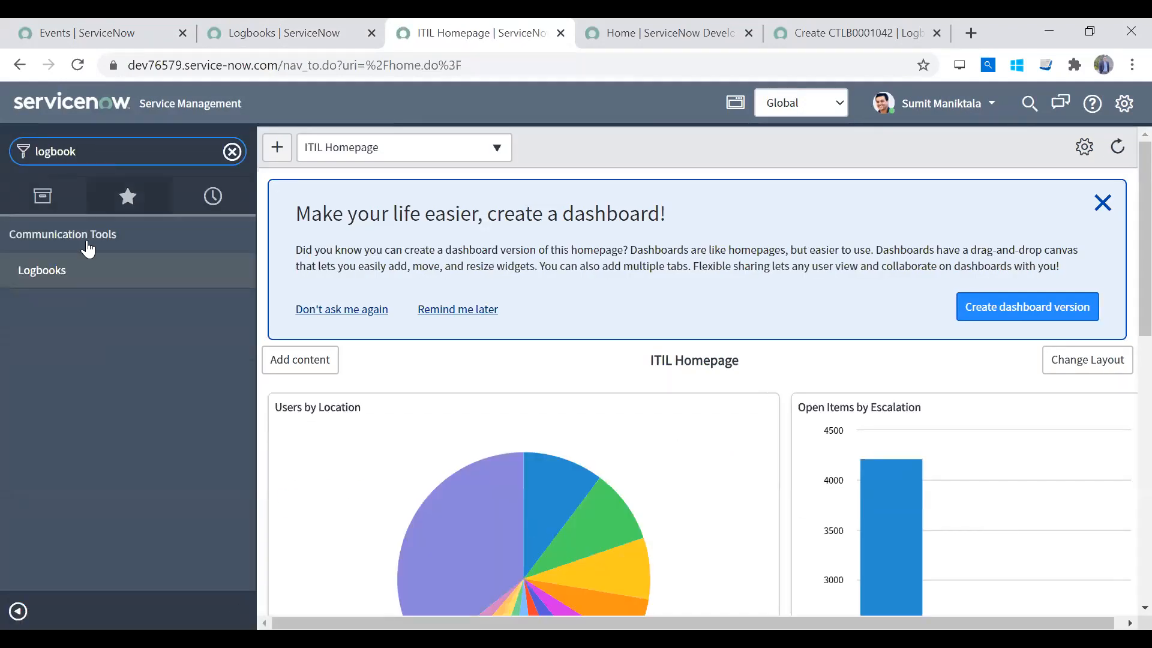
click(149, 267)
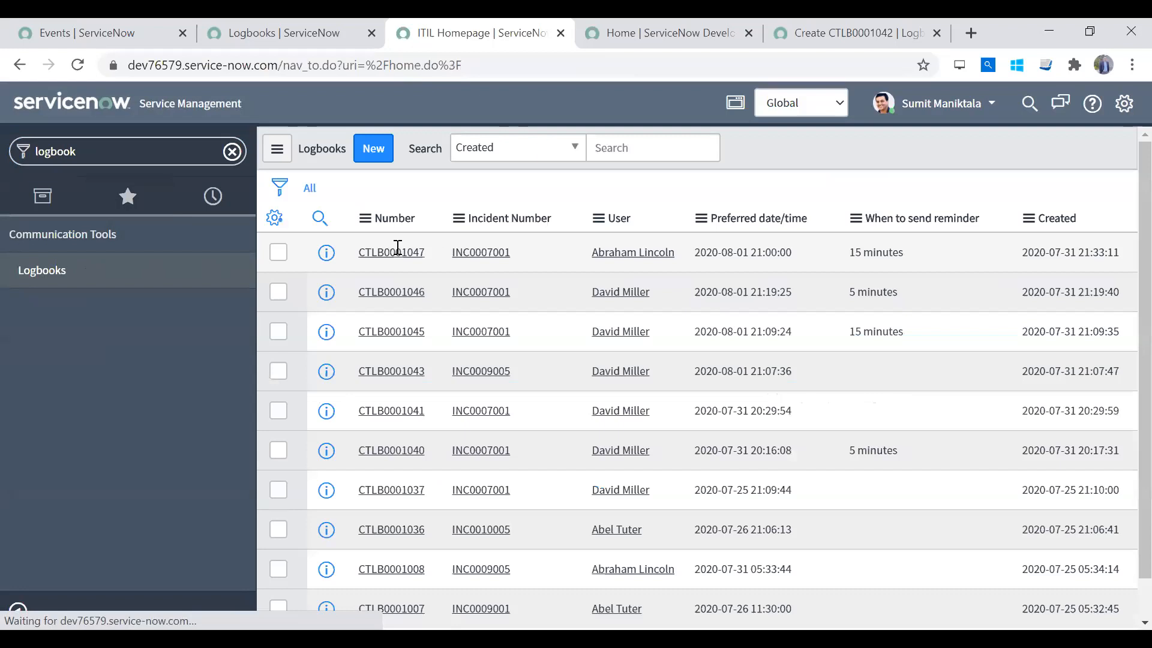
click(391, 290)
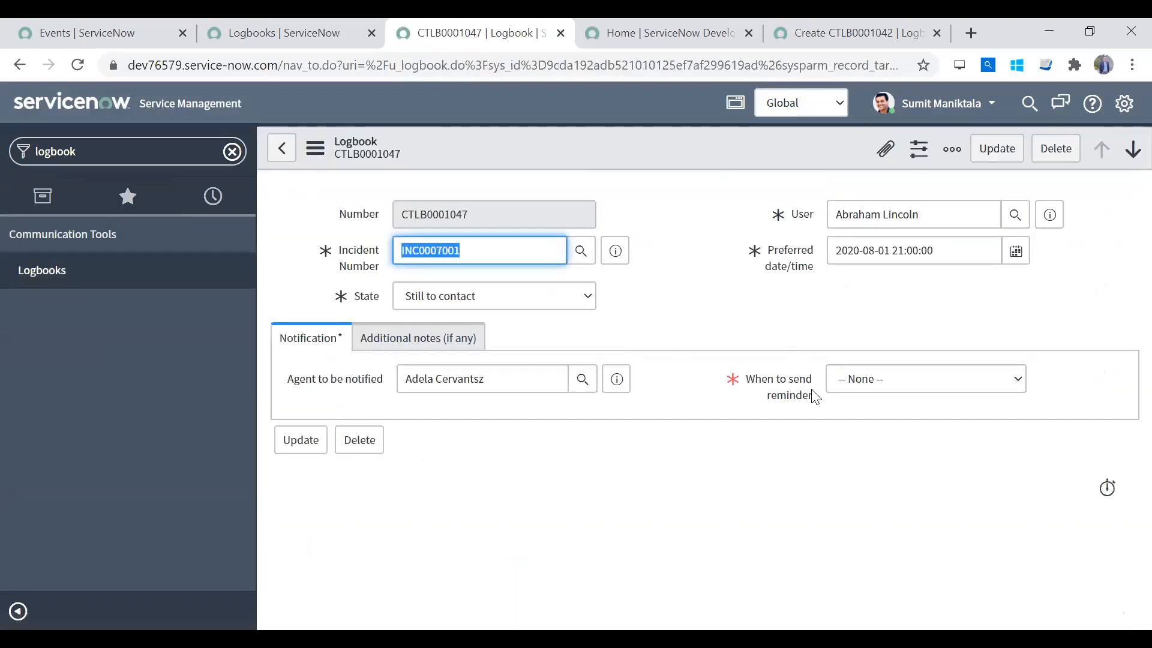
Open the Logbook form's UI policy "Control visibility/mandatory aspect of when to send reminder field"
right_click(687, 157)
click(727, 422)
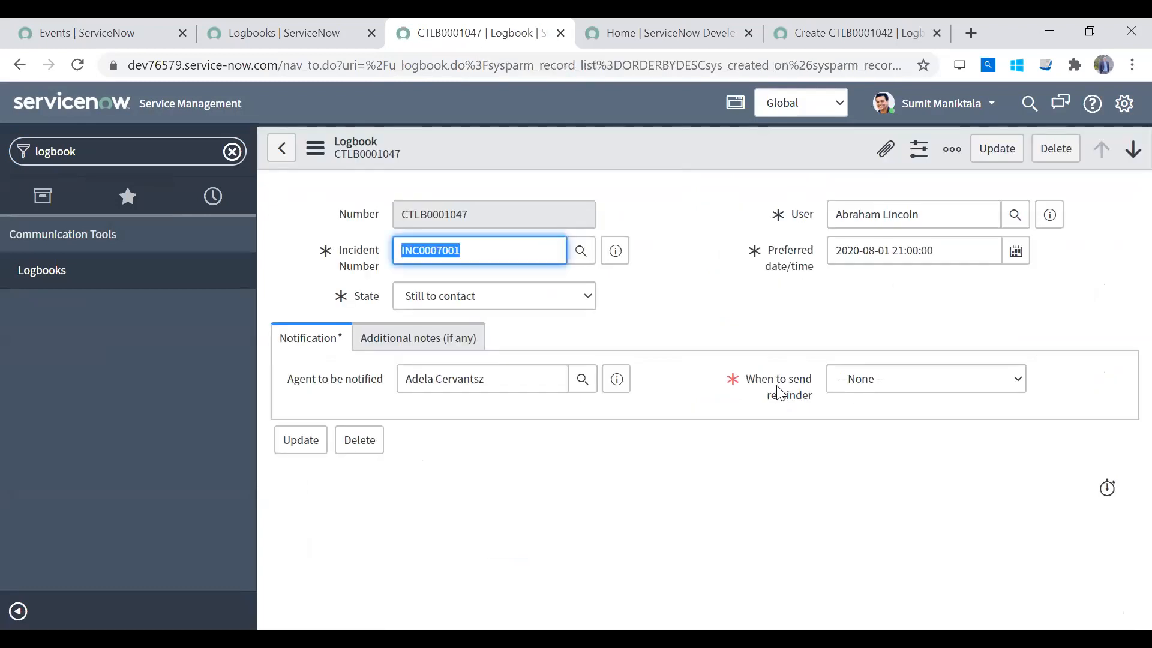
right_click(626, 135)
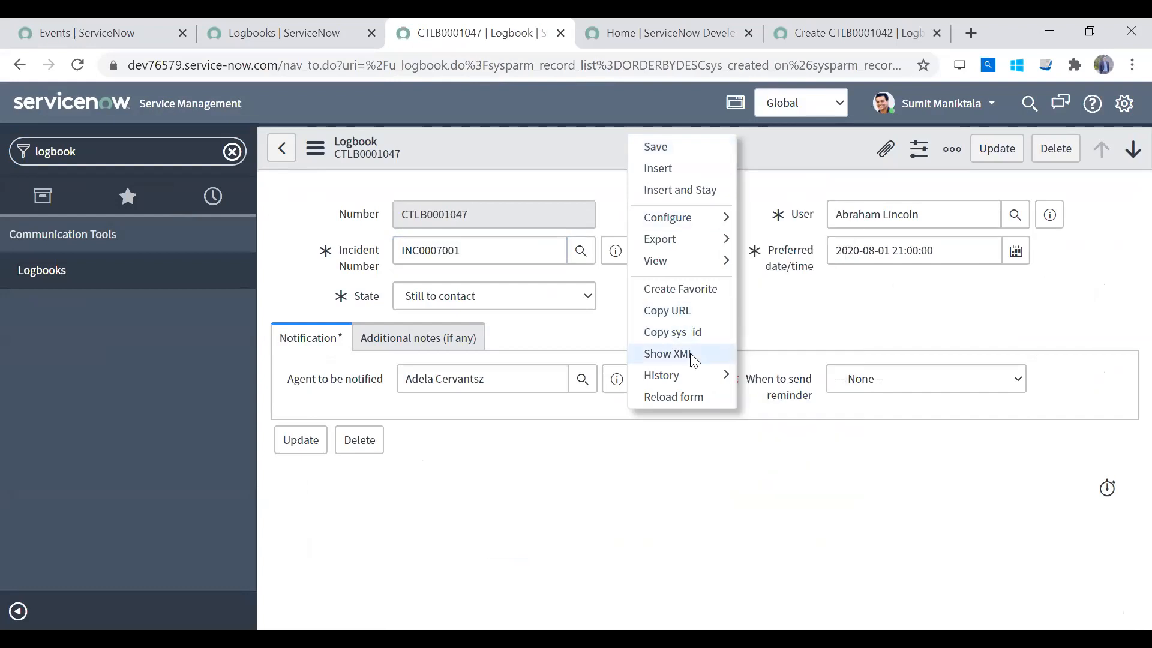
mouse_move(718, 217)
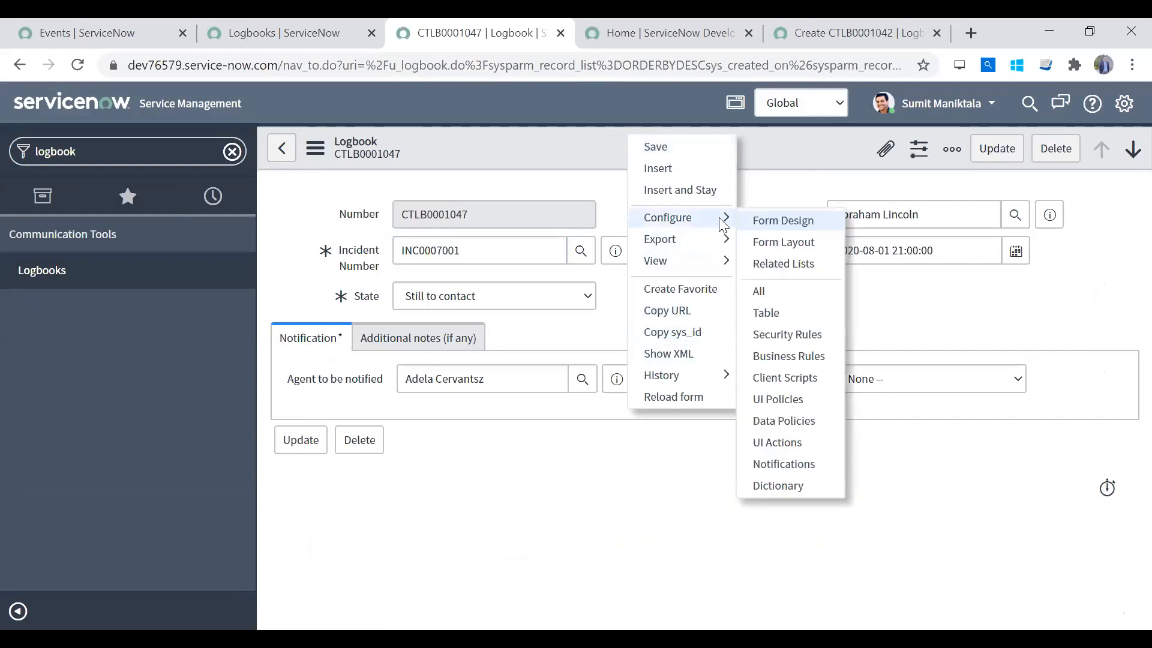
click(782, 401)
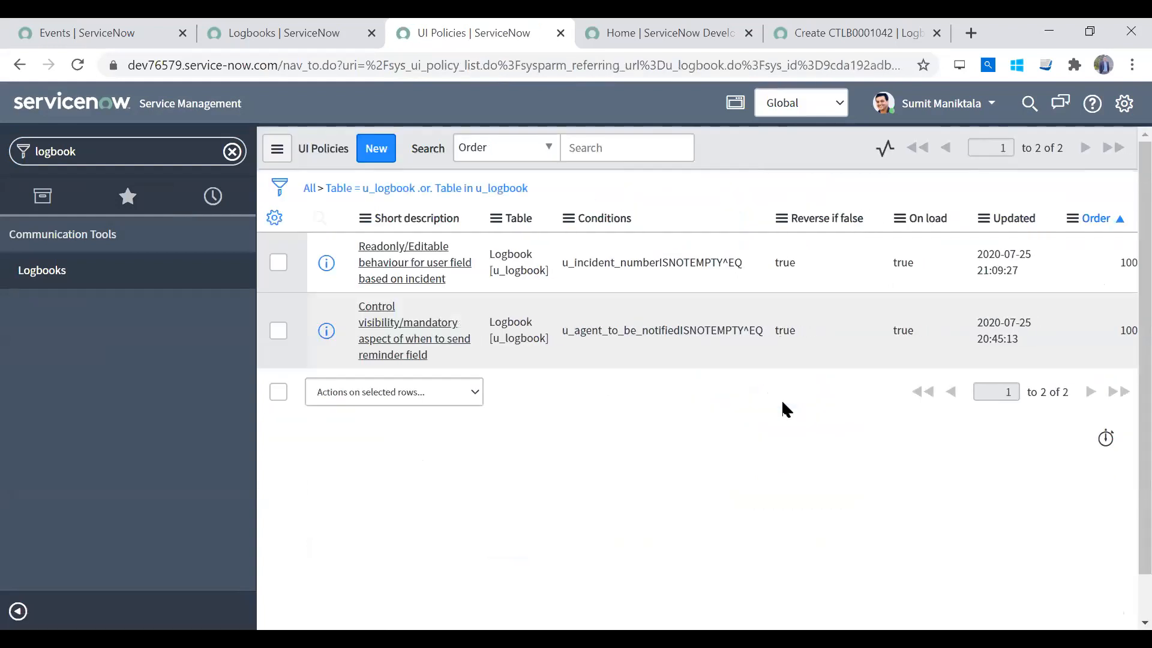
click(430, 330)
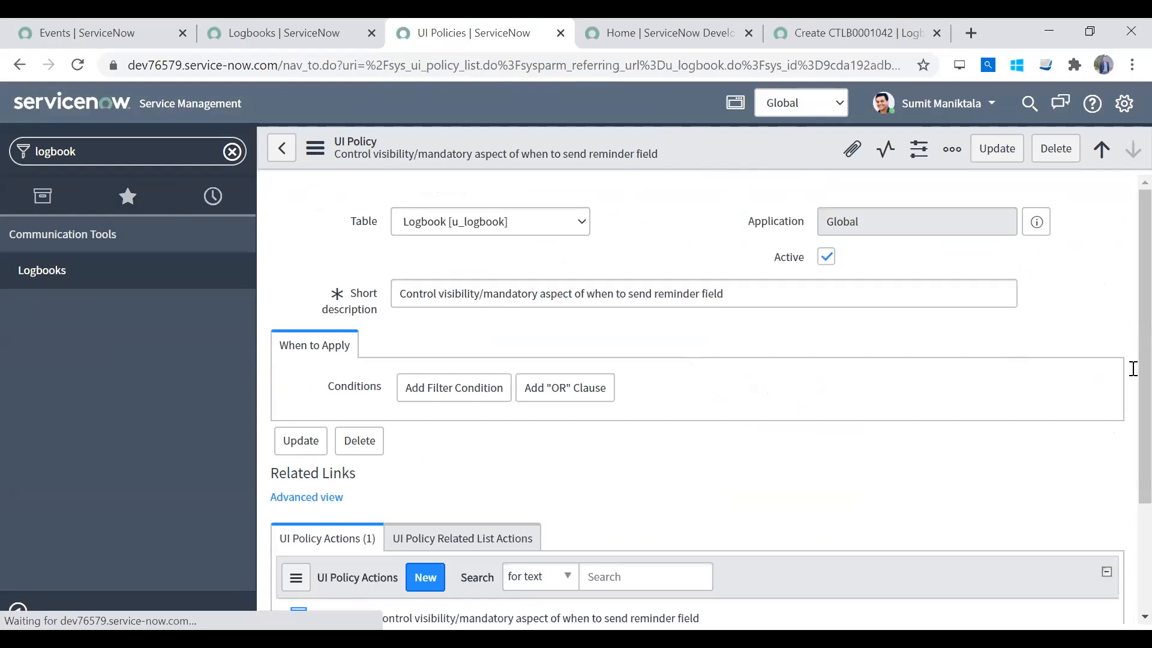
Turn off Clear the field value in the policy's u_when_to_send_reminder action and save the action
scroll(1126, 351, down, 4)
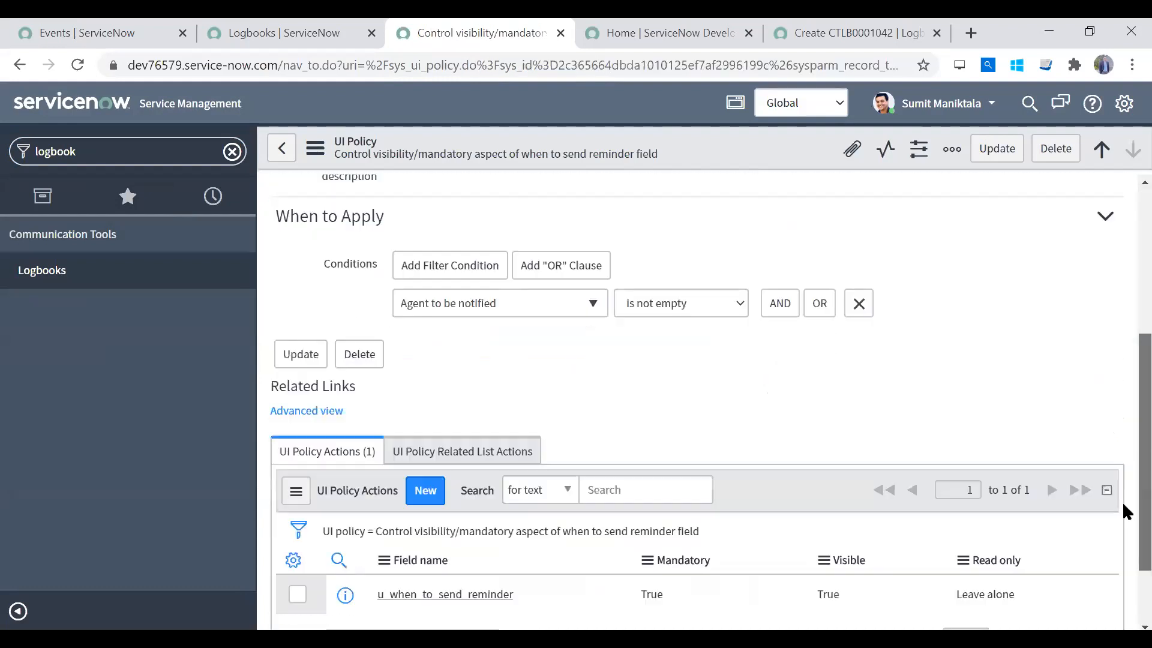
scroll(1123, 504, up, 4)
scroll(1123, 438, down, 3)
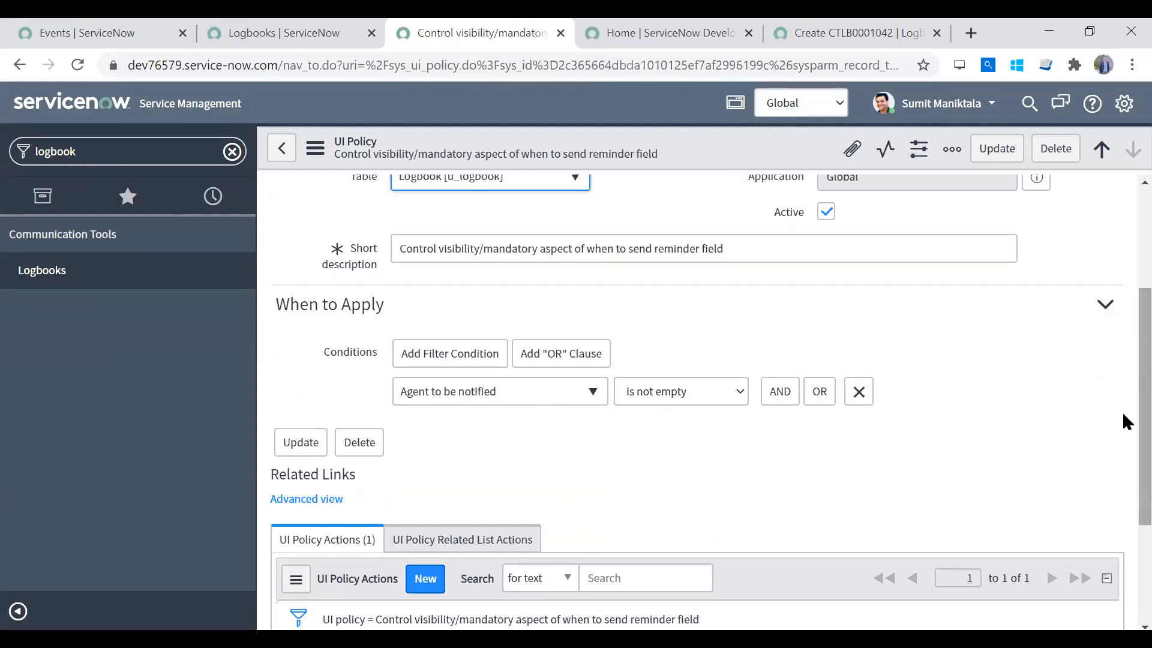
scroll(1122, 420, down, 3)
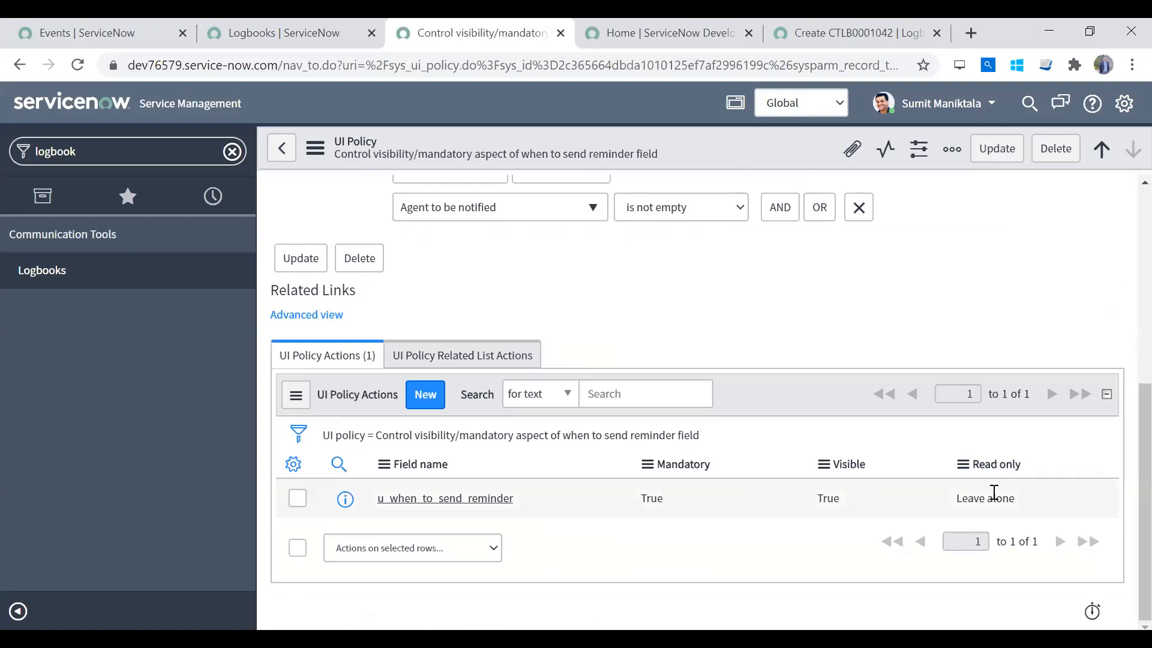
click(448, 504)
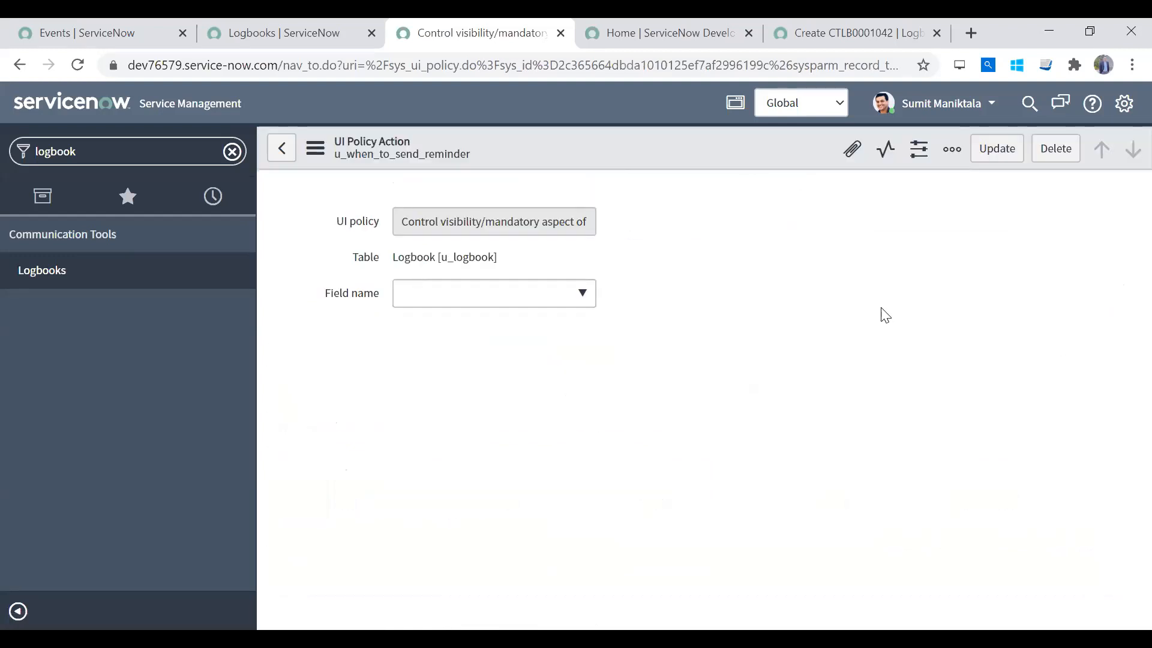
click(836, 406)
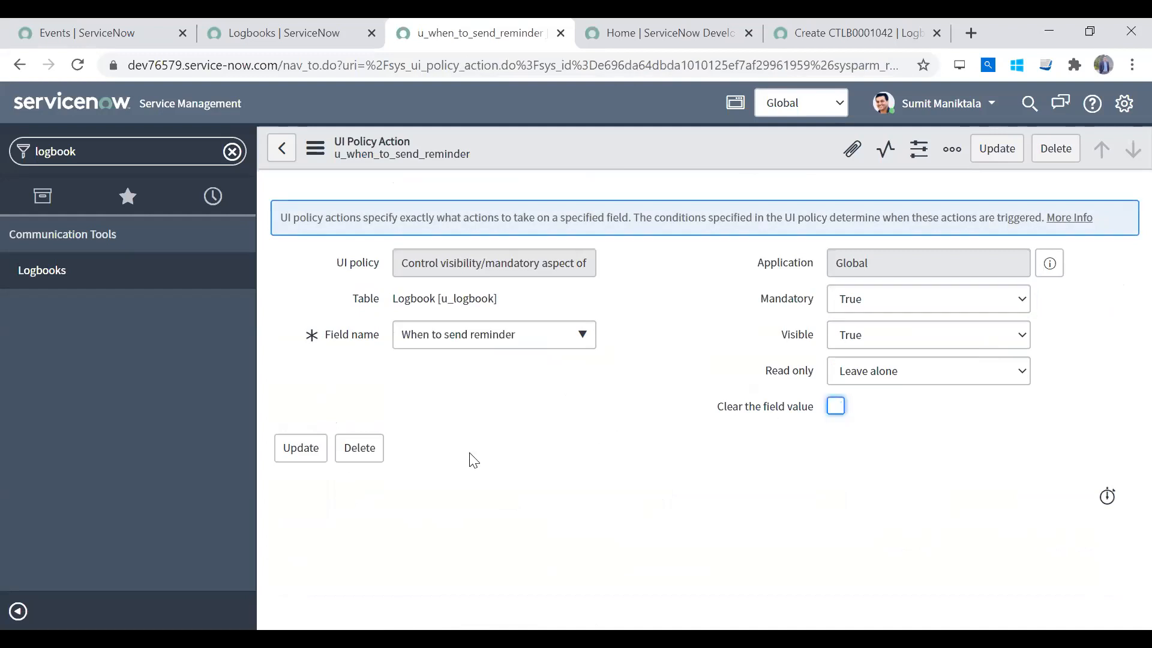
click(303, 454)
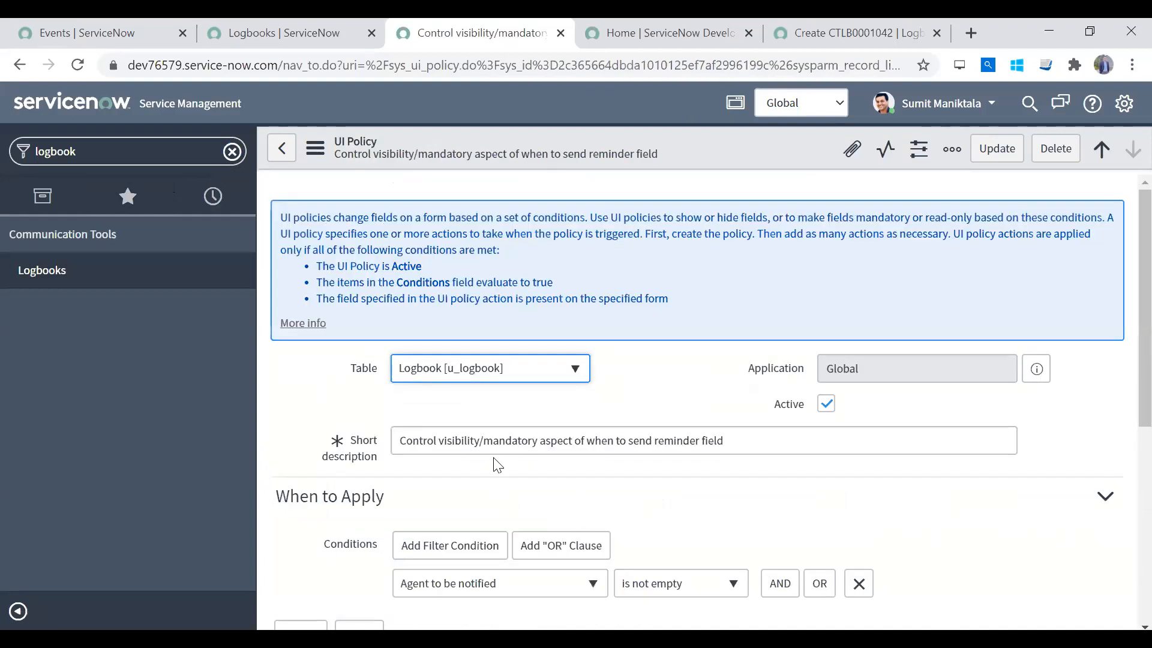
Filter the navigator for "logbook" across all applications and reopen record CTLB0001047 from the Logbooks list
click(232, 151)
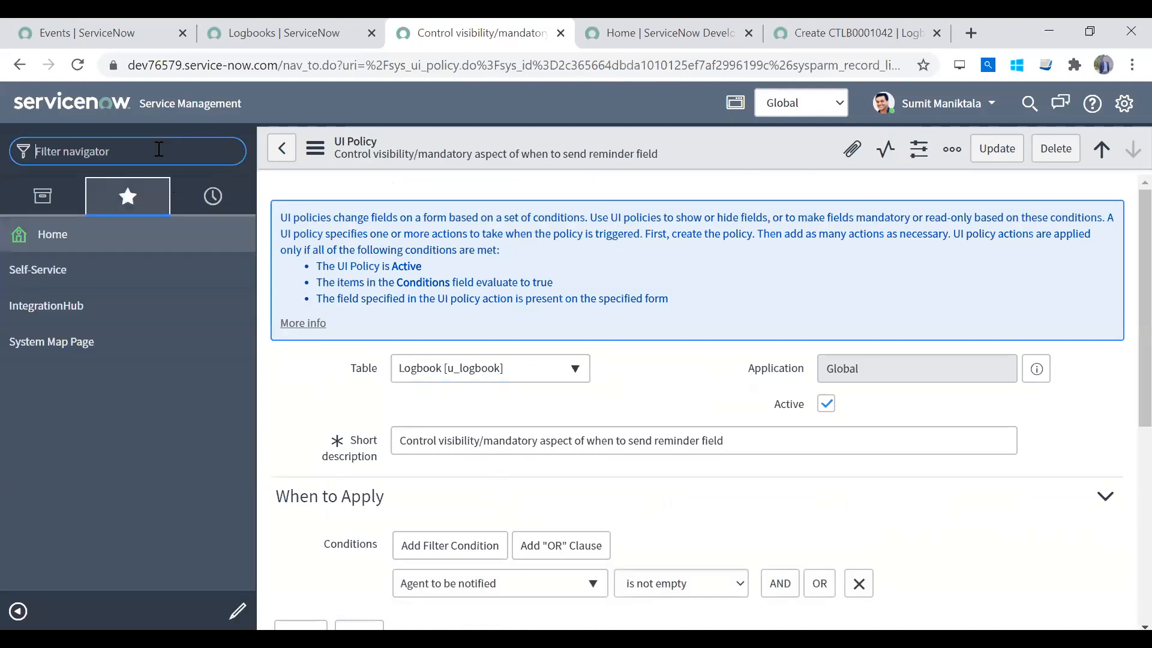
click(42, 196)
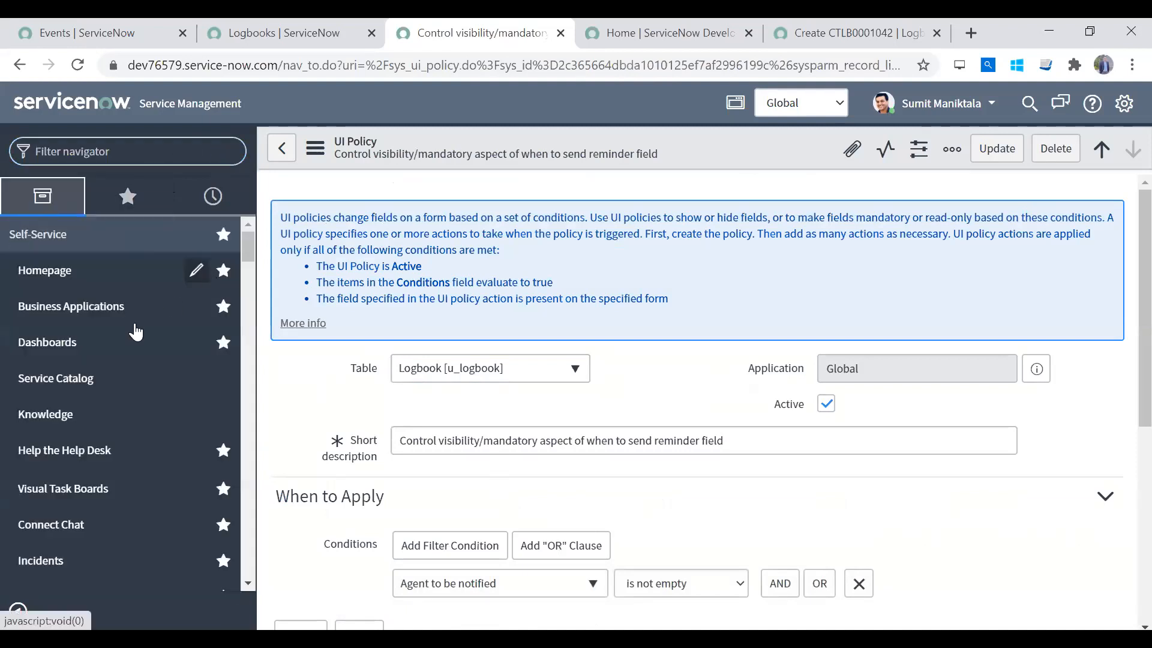
click(129, 155)
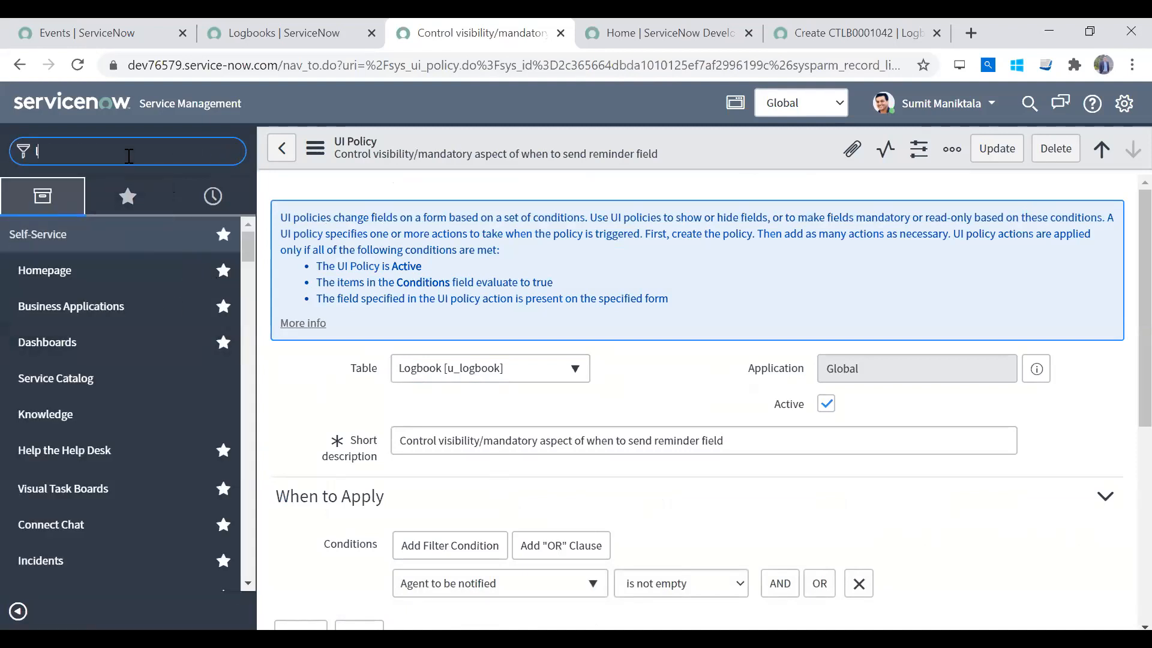
text(logbook)
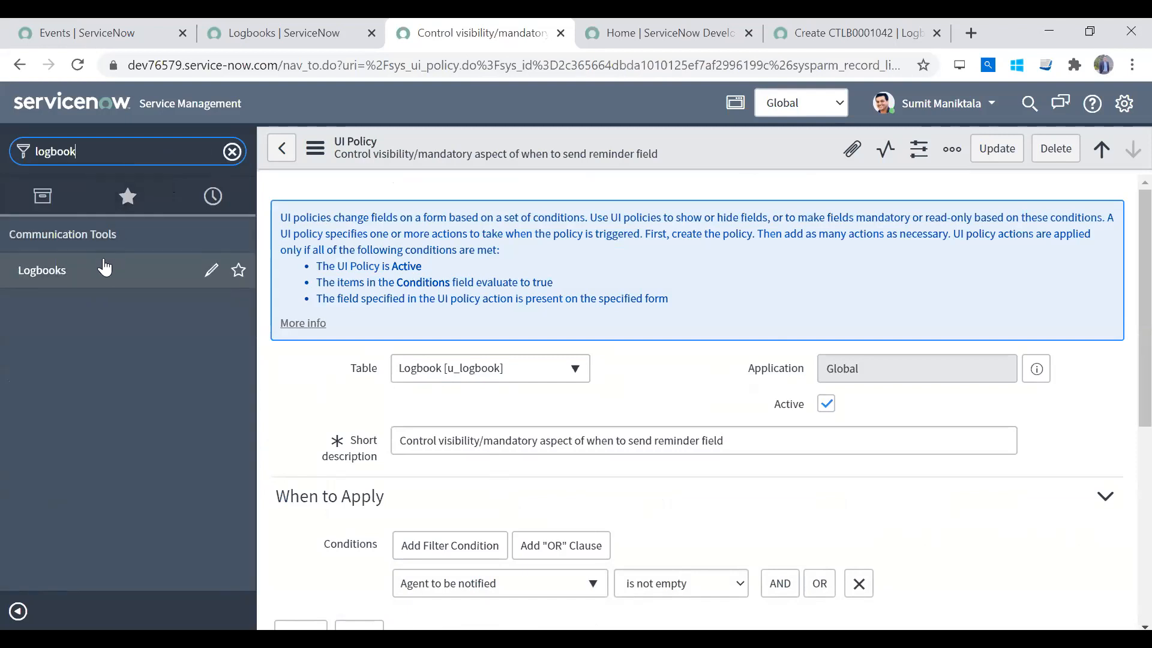
click(103, 266)
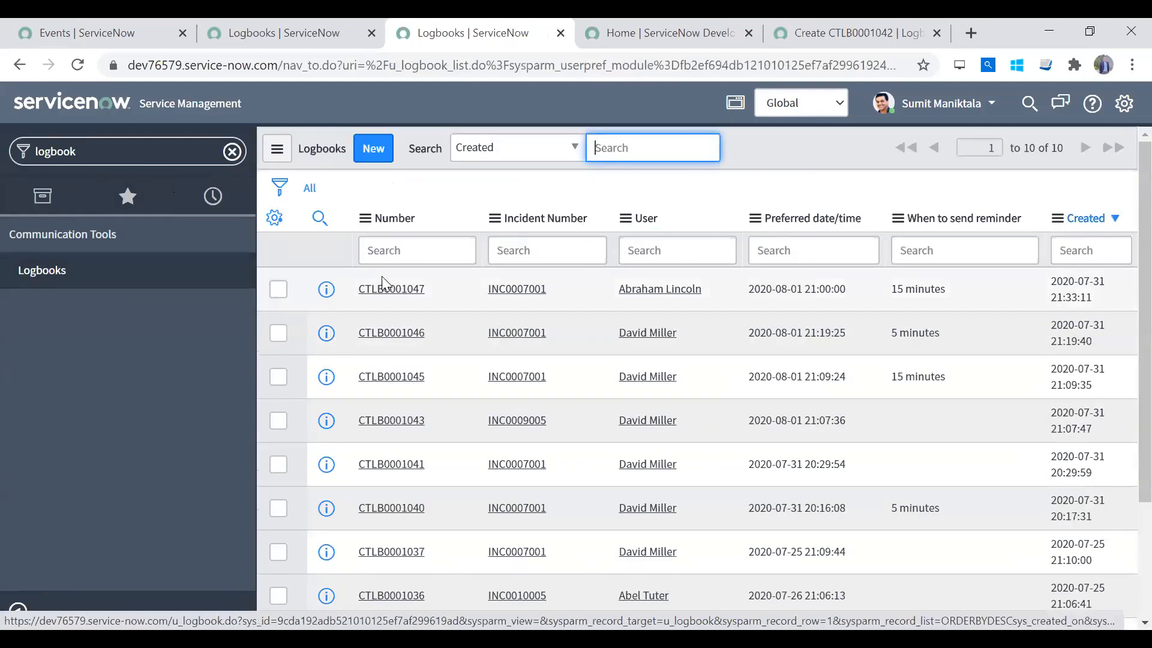
click(384, 288)
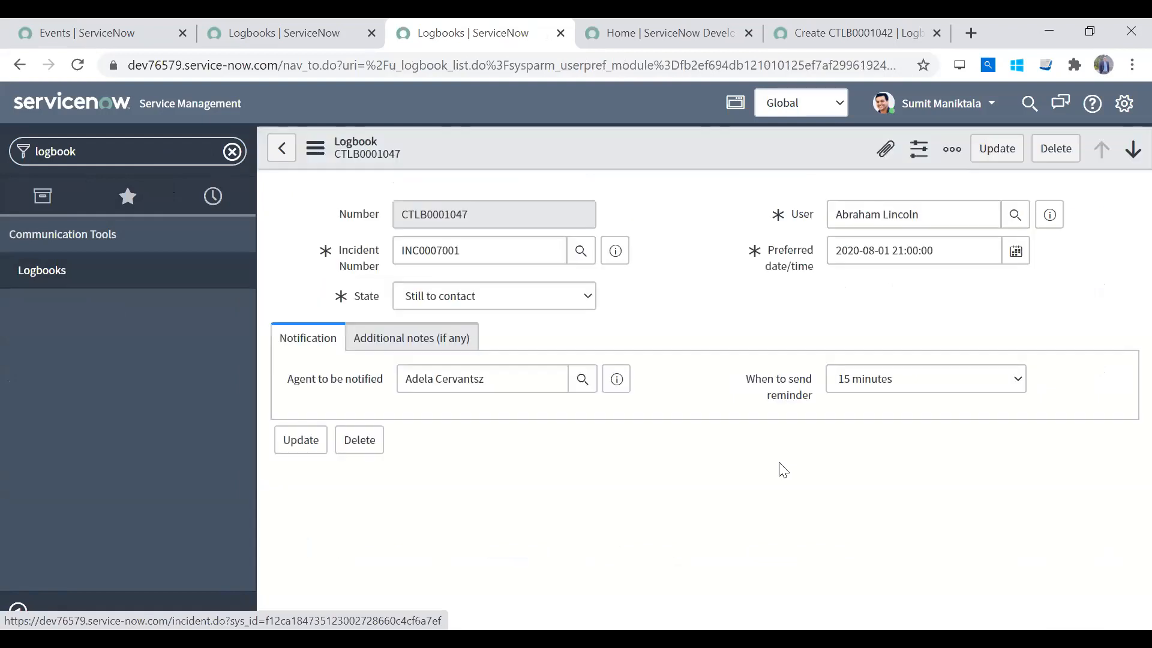
Check the logbook's When to send reminder and Agent to be notified fields and its additional notes section
click(890, 385)
click(887, 380)
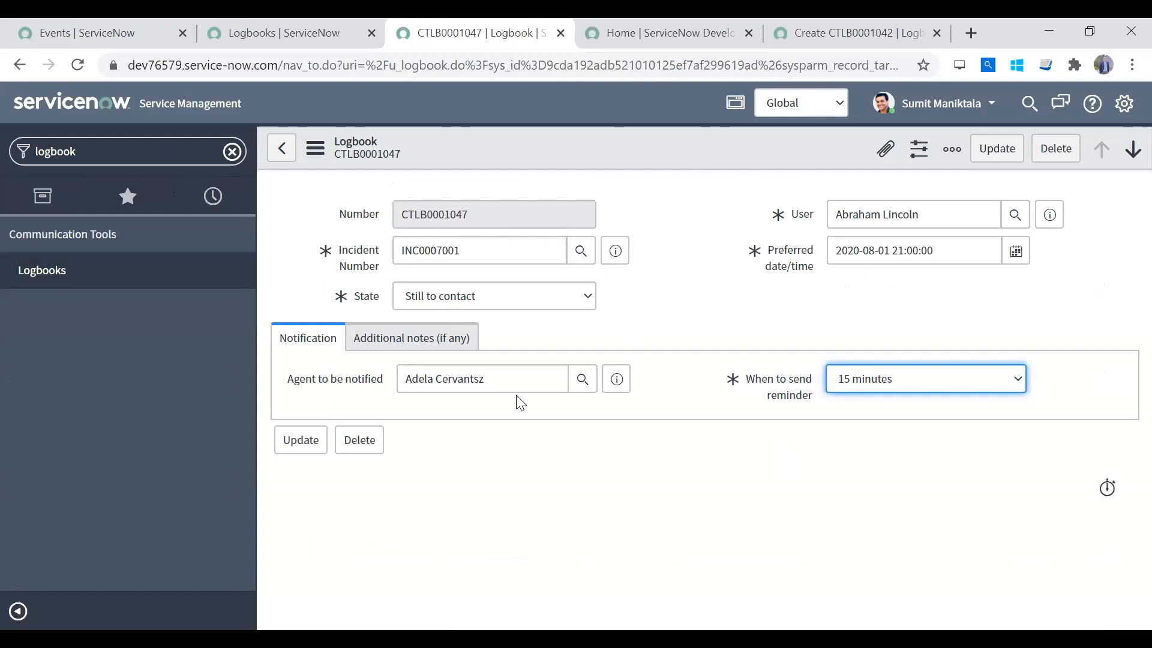
click(505, 376)
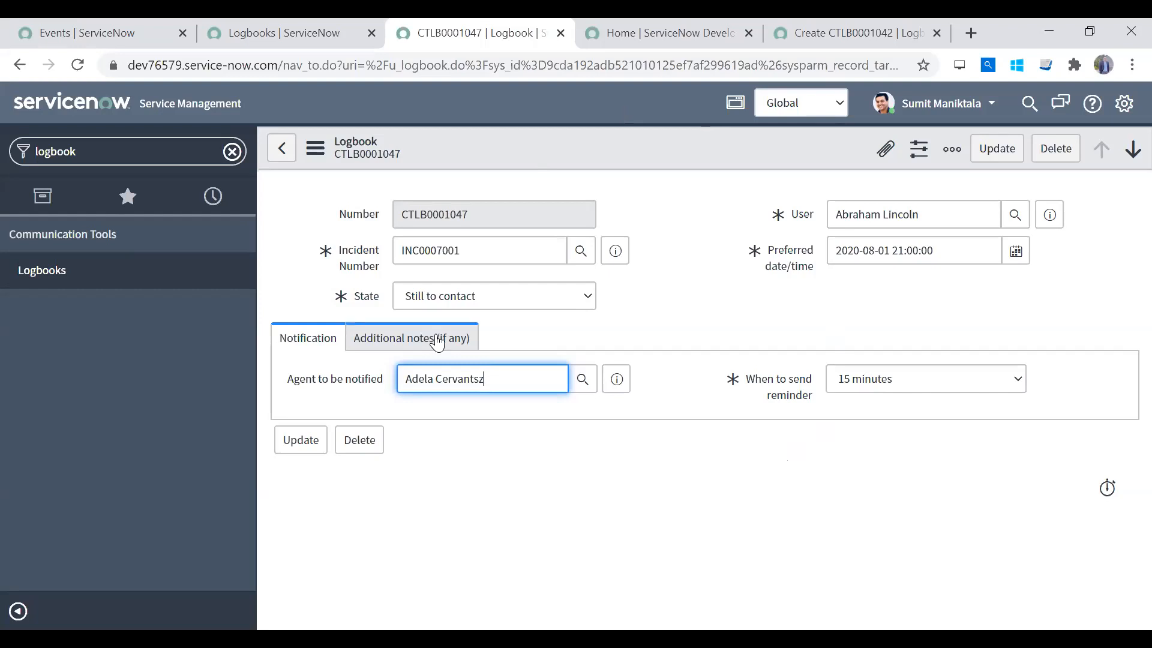
drag(514, 375, 338, 380)
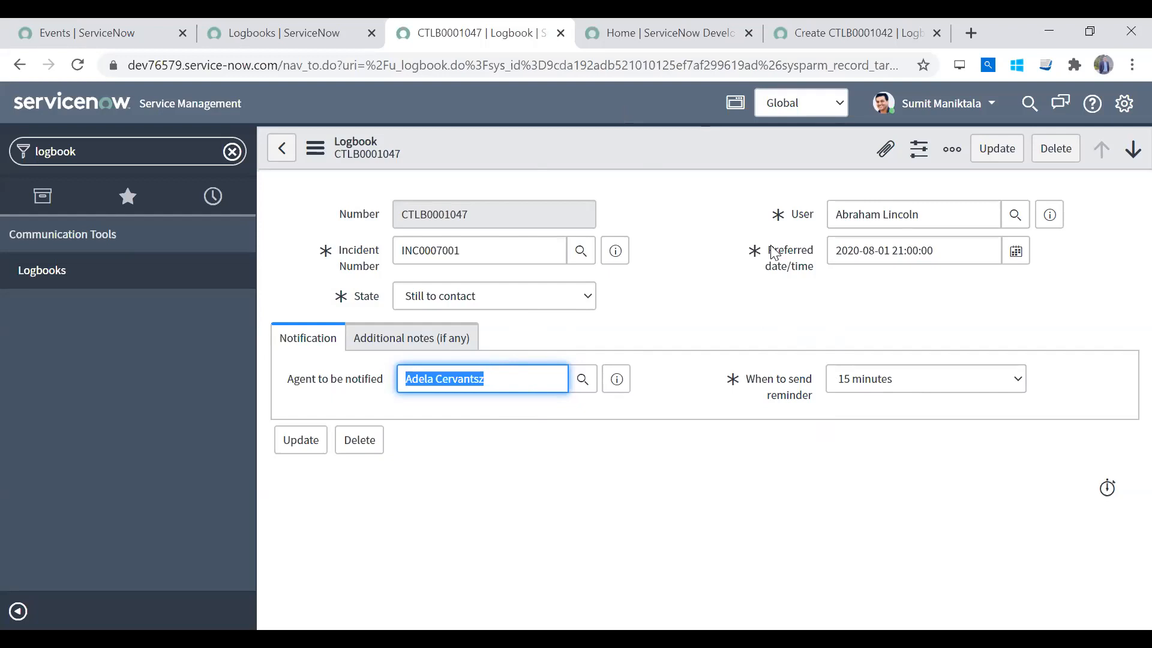
click(429, 343)
click(314, 346)
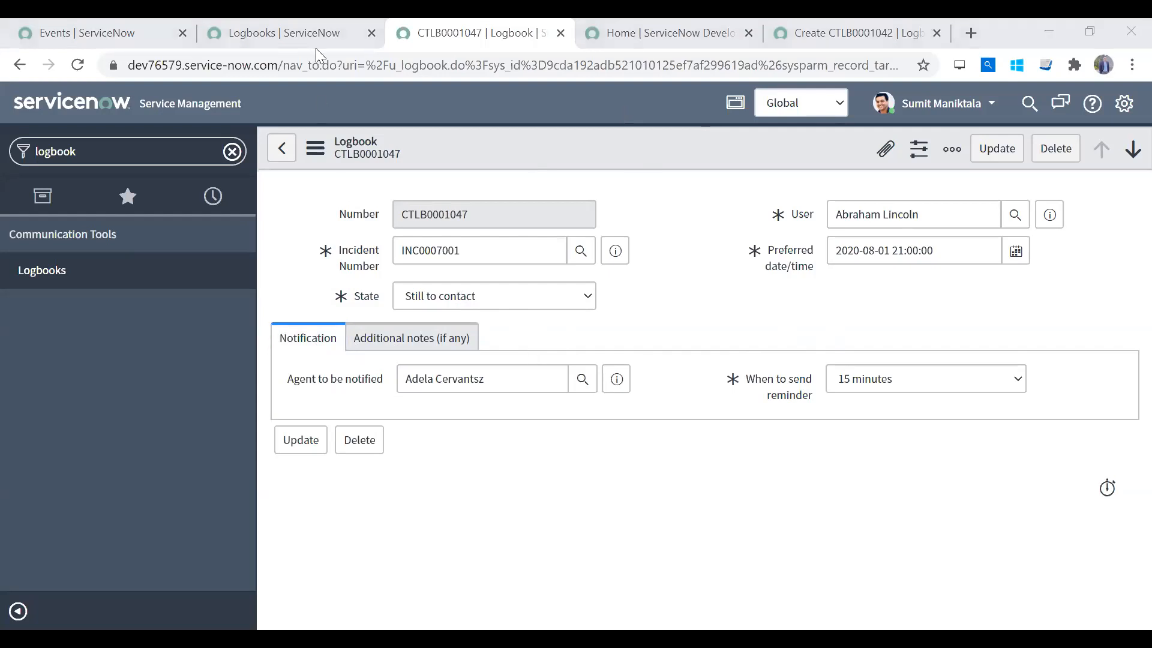
Compare the Created and Process on times of the newest communication.logbook.inform.agent.appt events with the Logbooks list
click(93, 39)
click(481, 283)
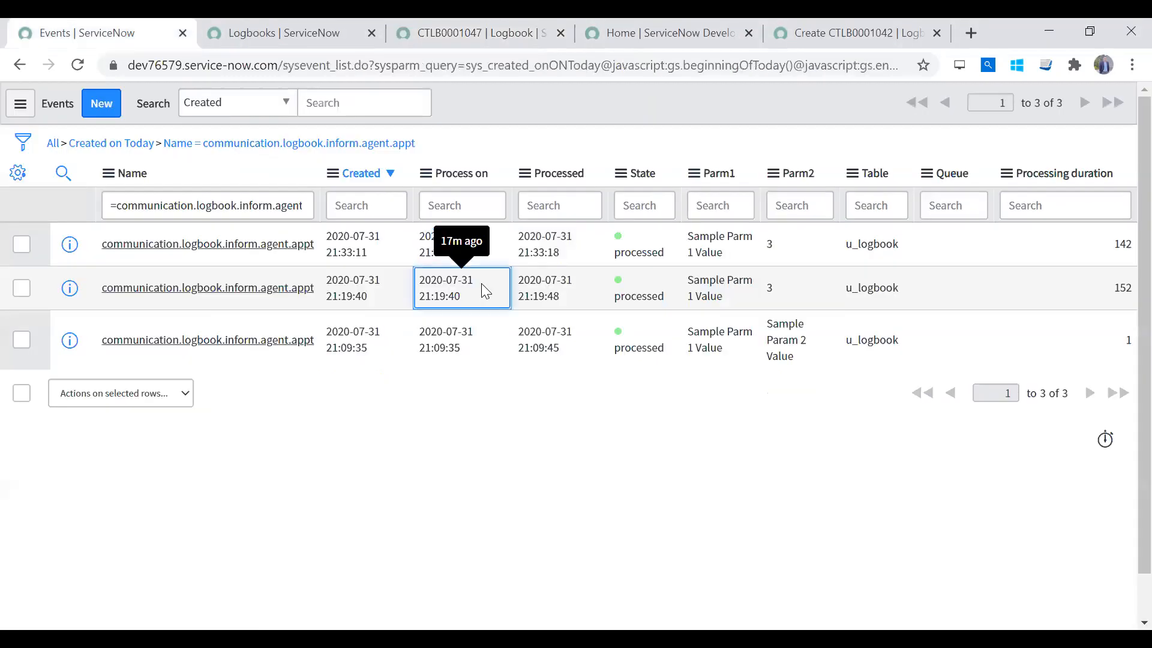
click(463, 247)
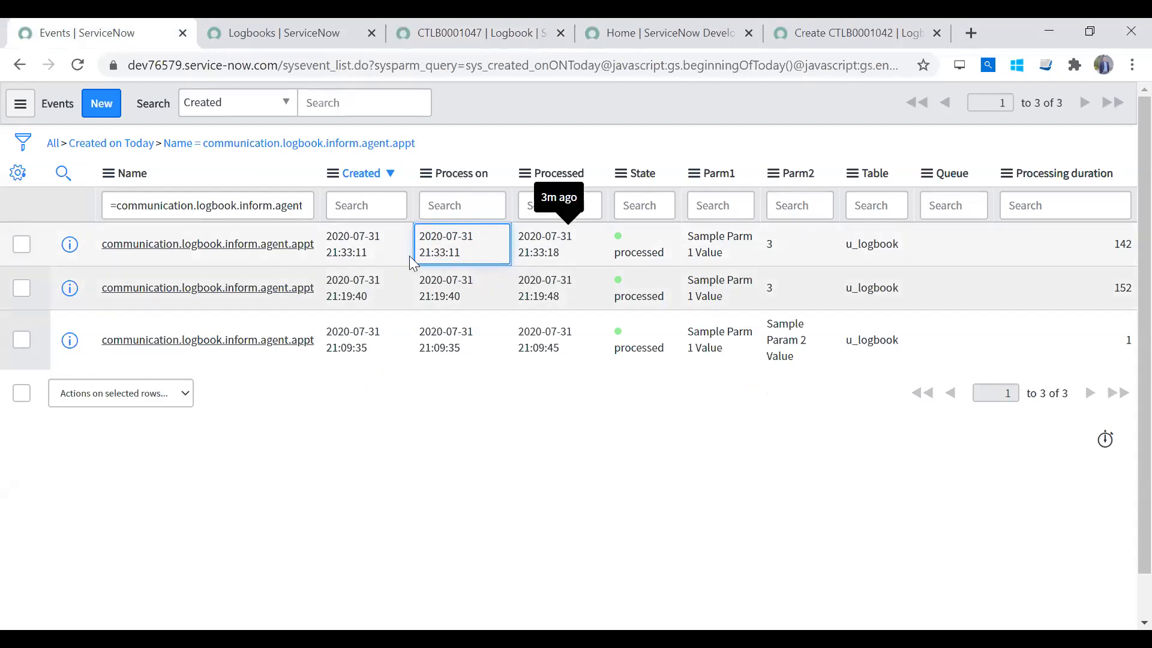
drag(344, 237, 340, 252)
click(444, 241)
click(292, 33)
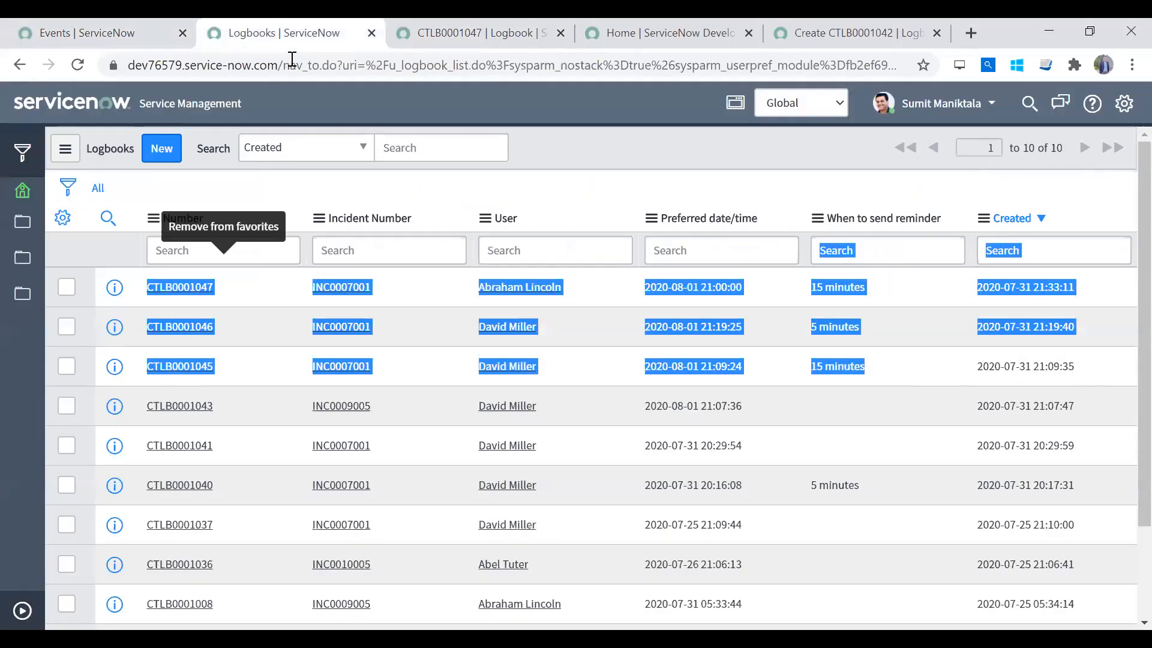
click(81, 36)
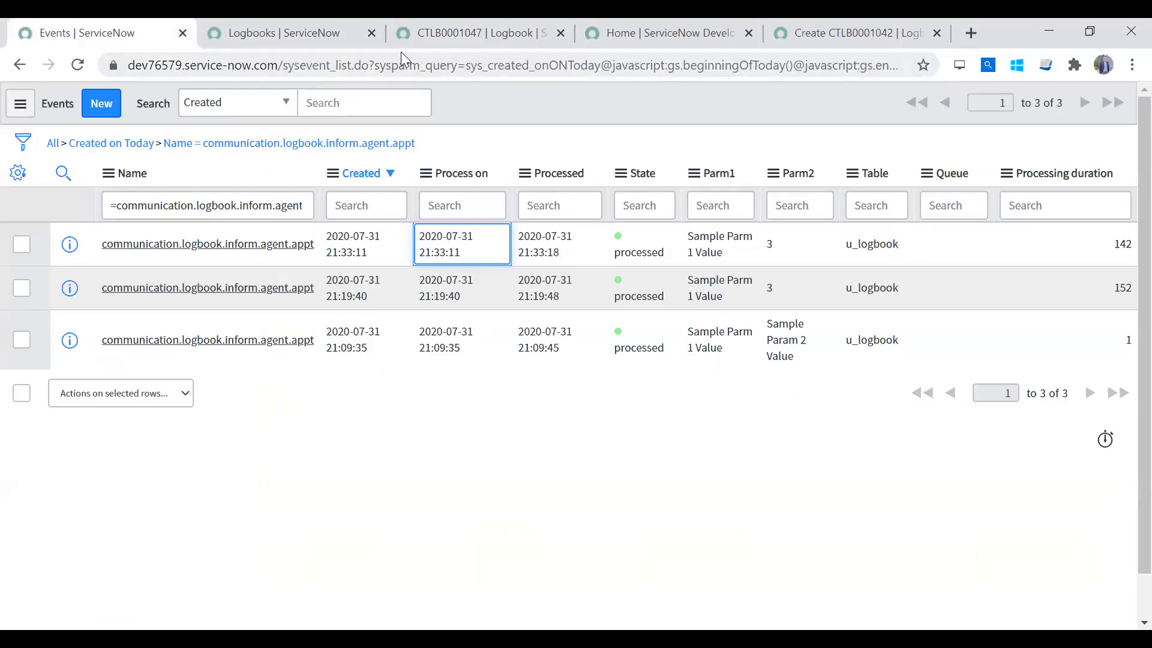
click(351, 46)
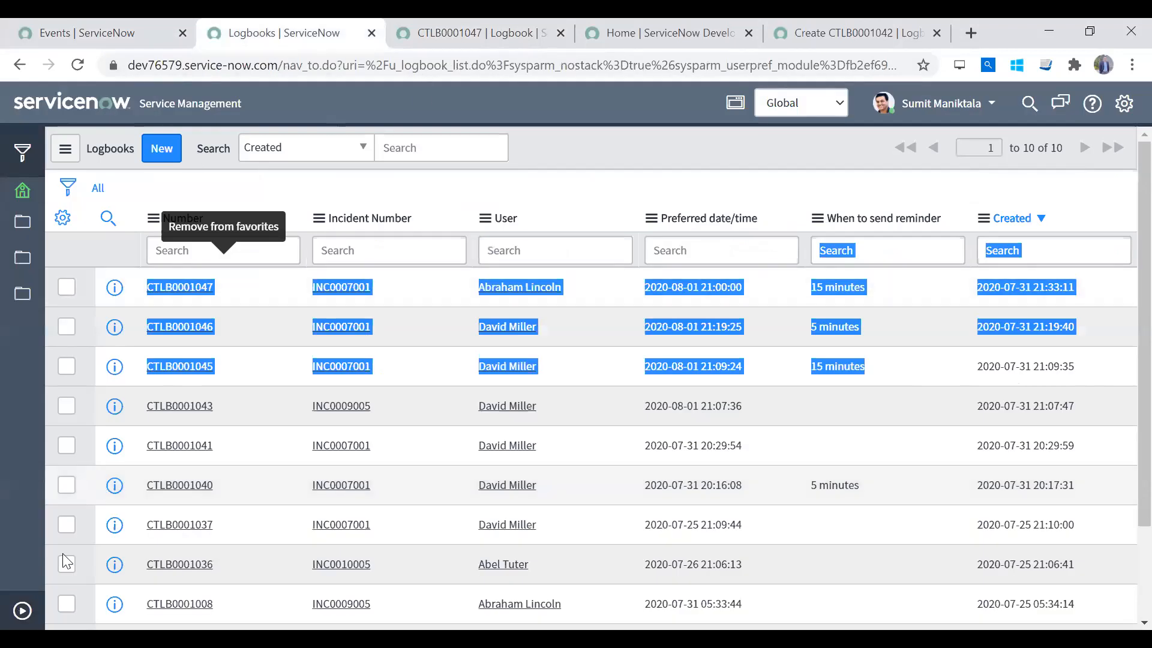
Find the System Definition business rules in the navigator and open the script of "Trigger Email To Agent"
click(22, 610)
click(70, 158)
text(business ru)
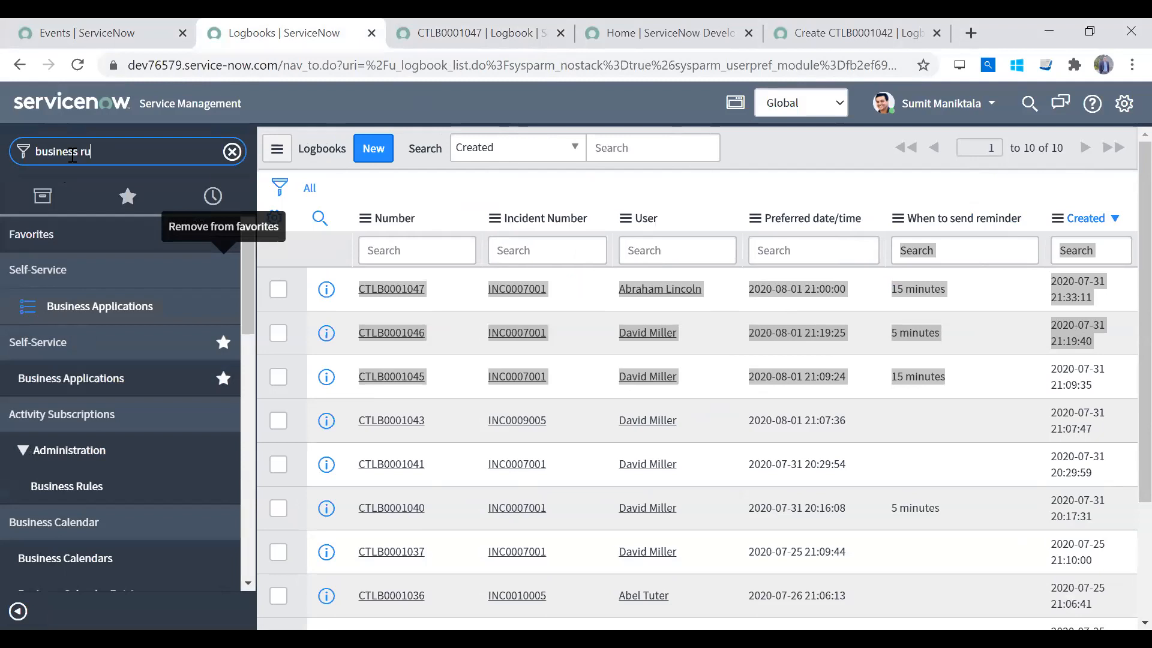
text(le)
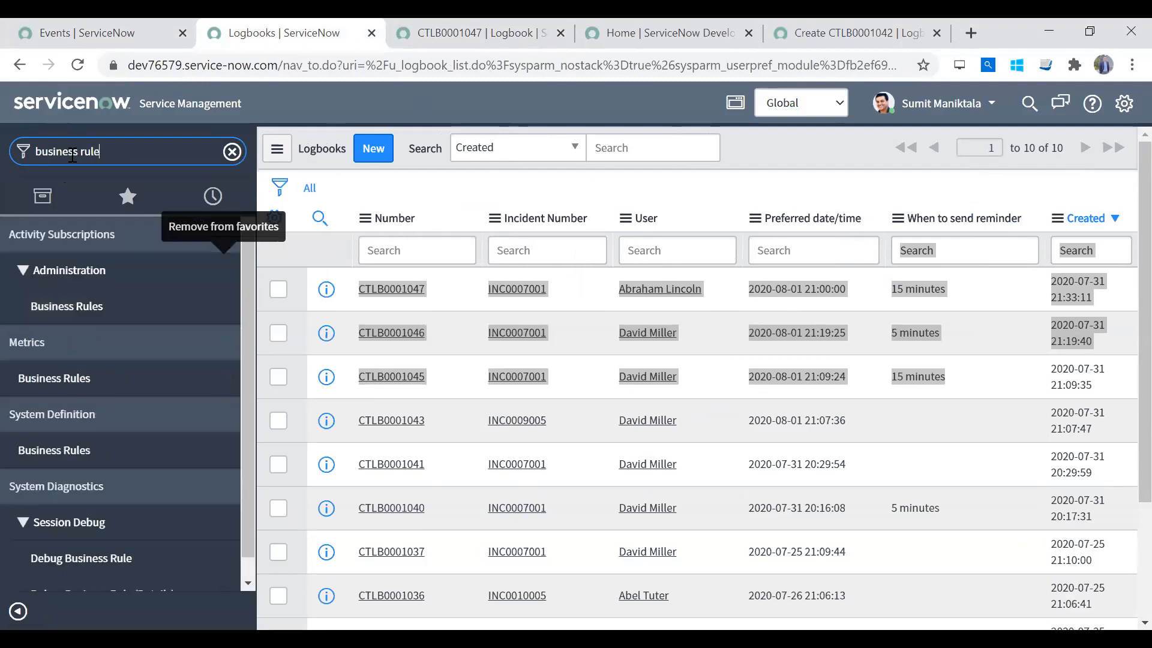
click(95, 453)
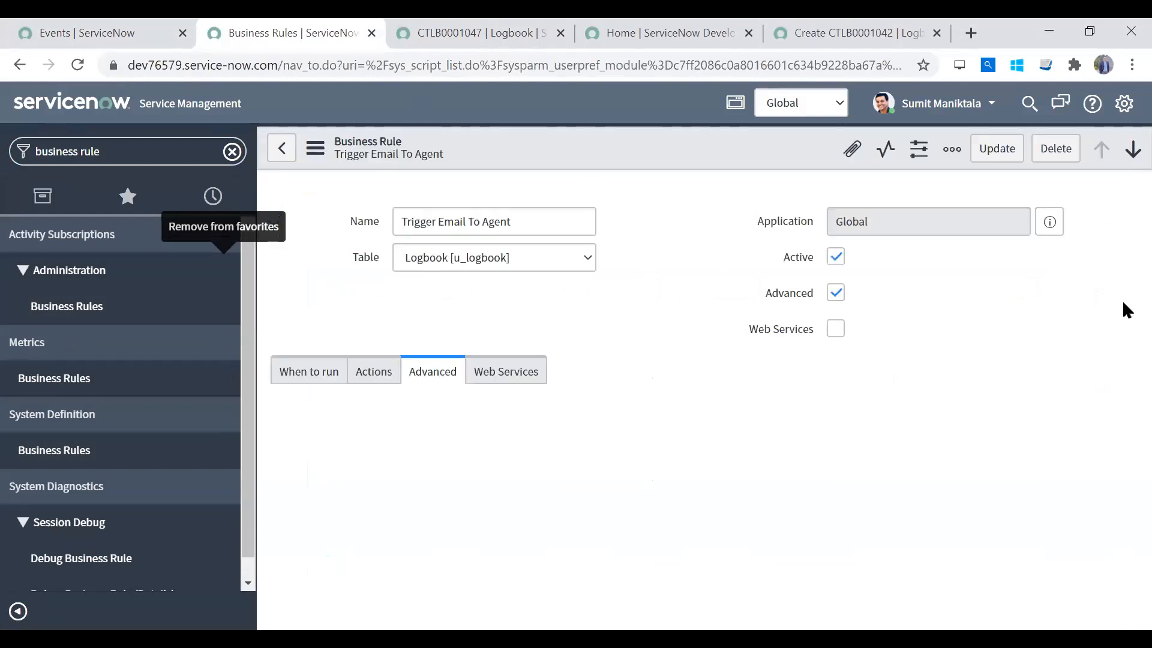
scroll(1122, 397, down, 3)
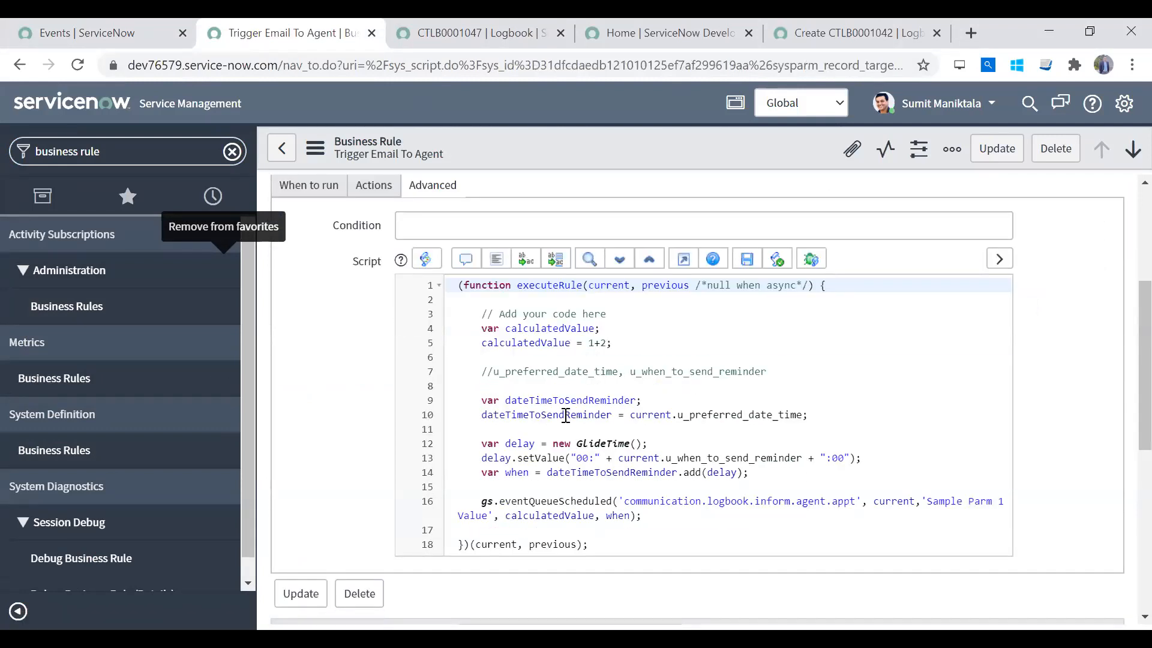
Comment out the three script lines that declare delay, set its value and compute the when variable
click(481, 443)
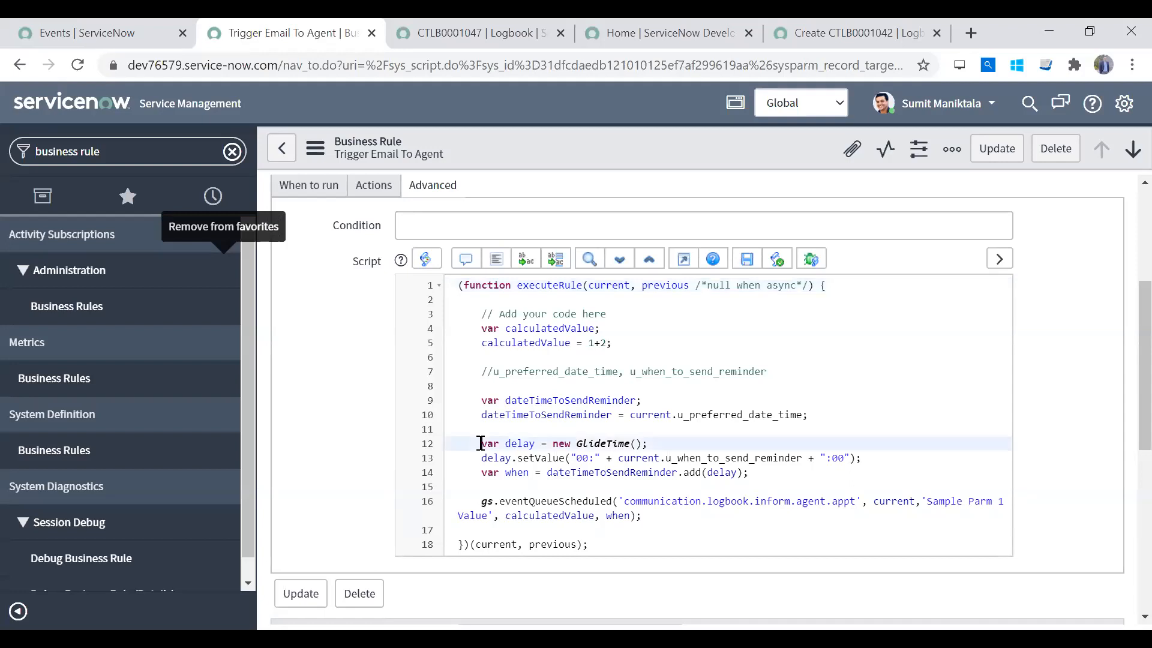
text(//)
key(Down)
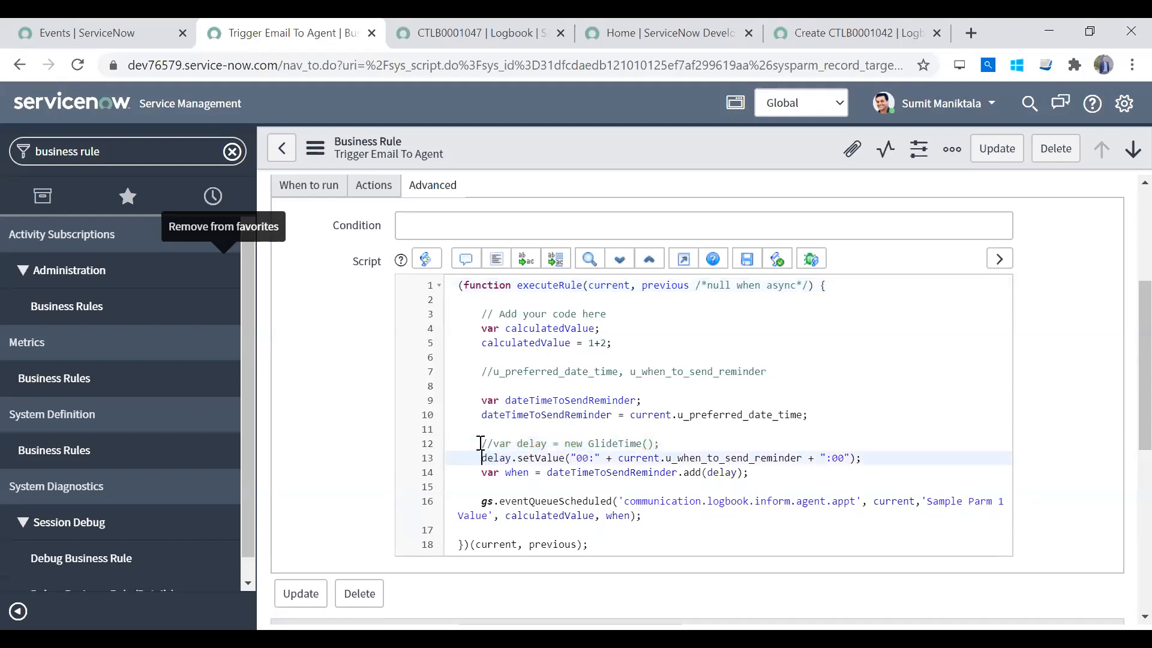
text(//)
key(Down)
text(//)
key(Down)
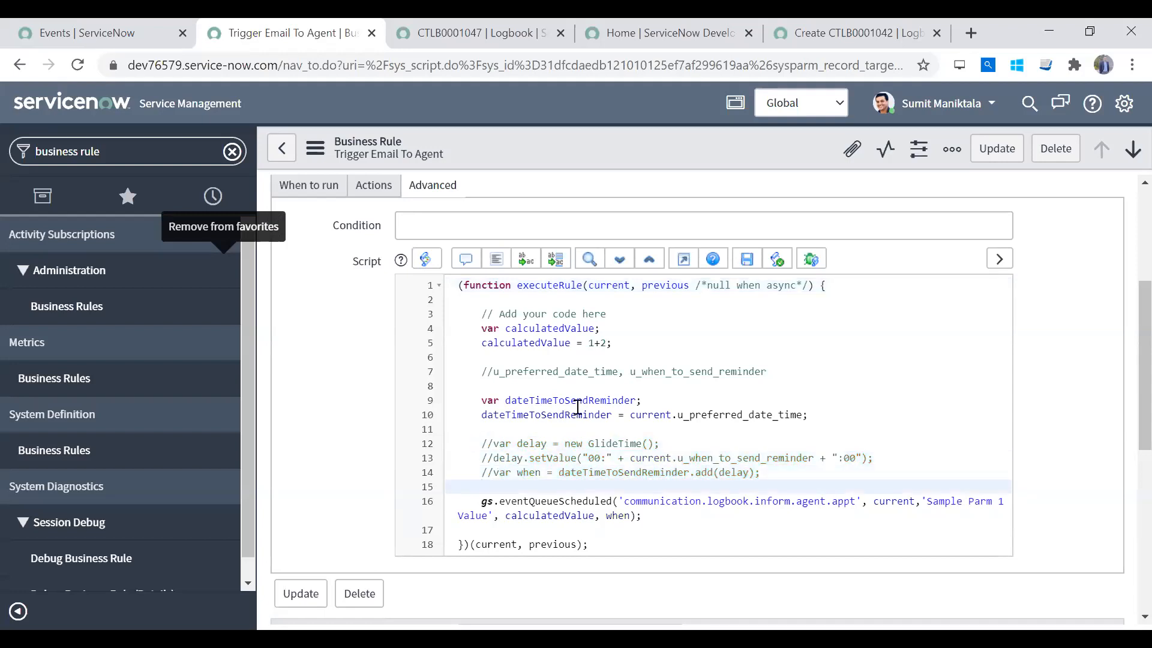
Replace the when argument of gs.eventQueueScheduled with current.u_preferred_date_time
click(630, 416)
key(ctrl+shift+Right)
key(ctrl+shift+Right)
key(ctrl+shift+Right)
key(ctrl+c)
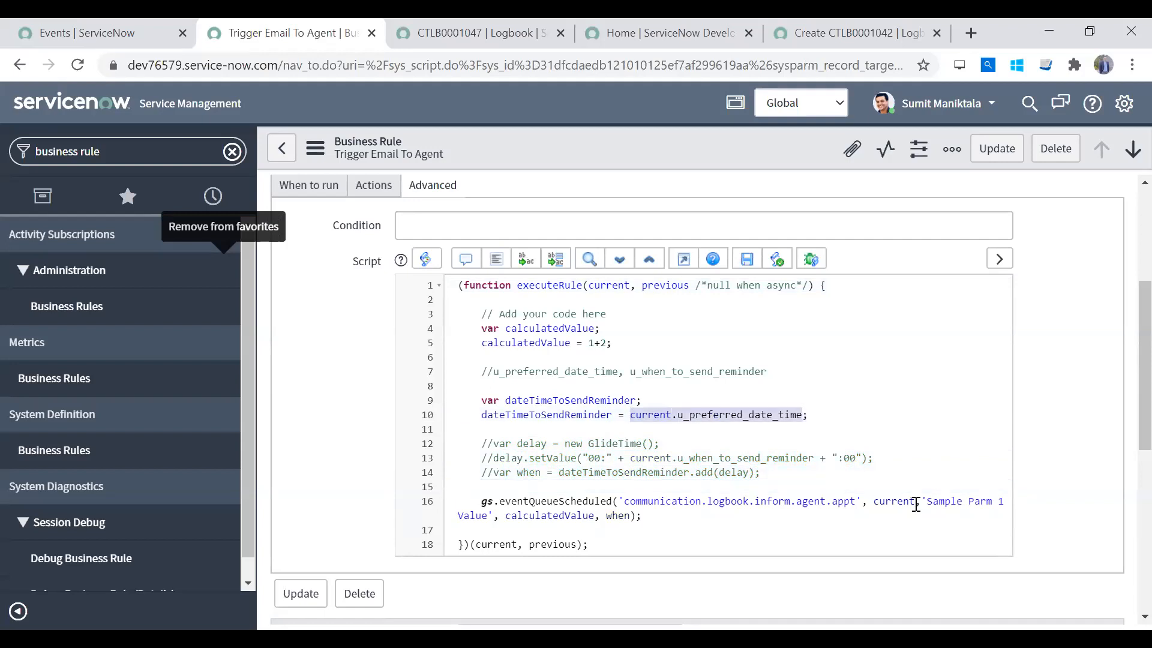
double_click(612, 517)
key(ctrl+v)
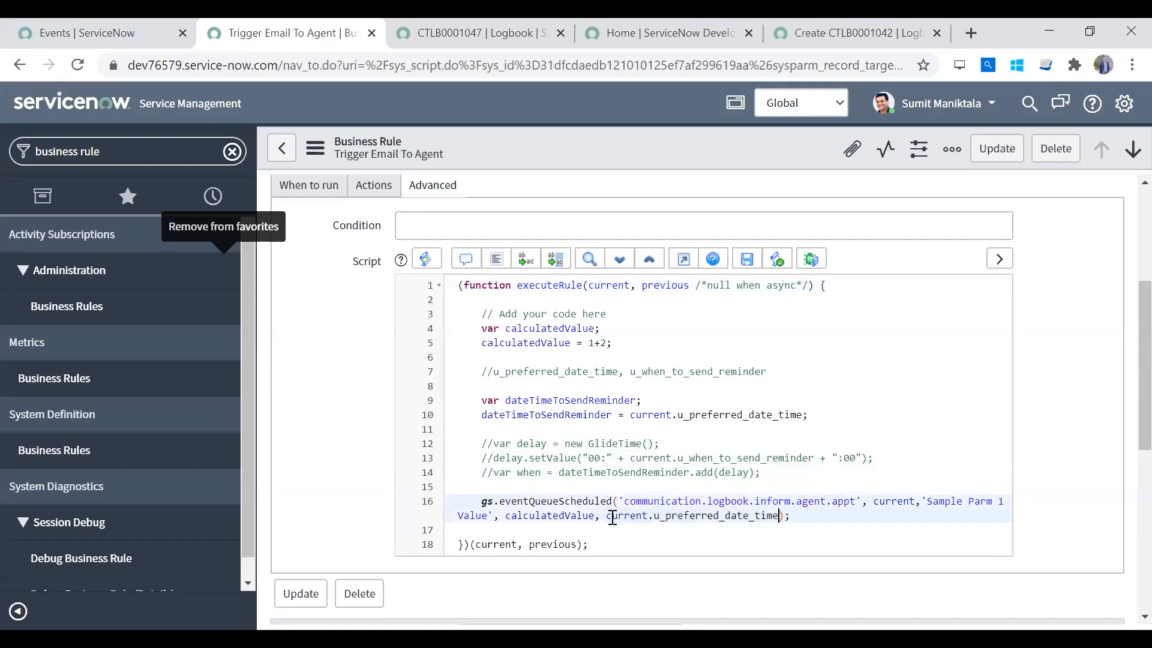
Save the business rule, find Logbooks in the navigator and start a new logbook record
right_click(736, 150)
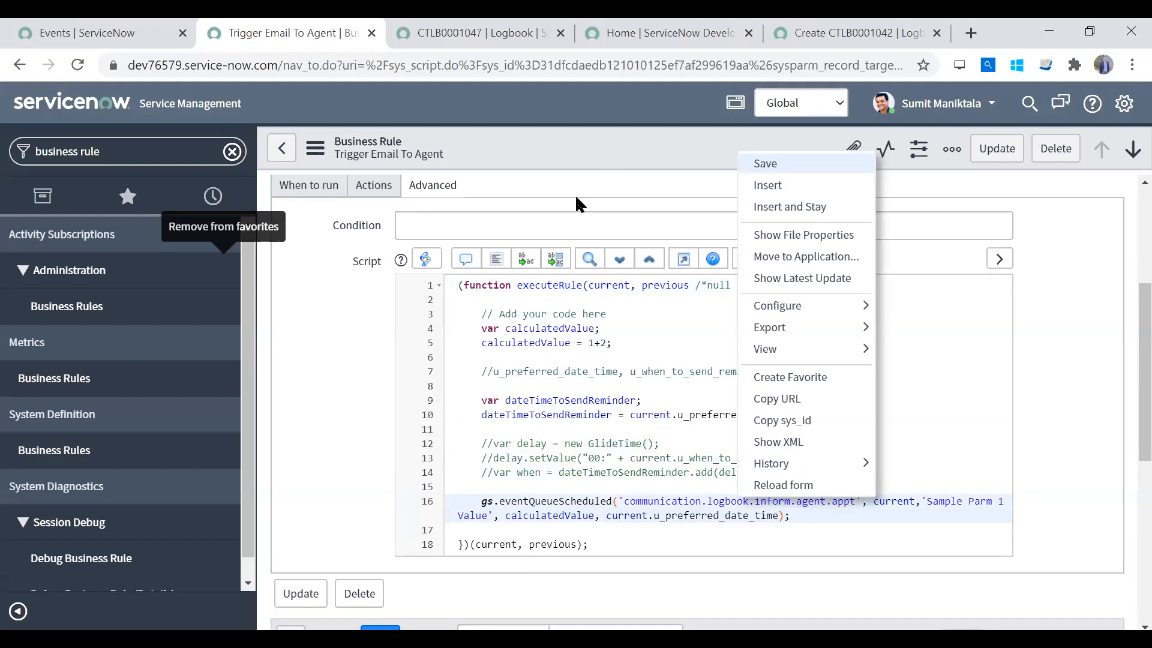
click(232, 152)
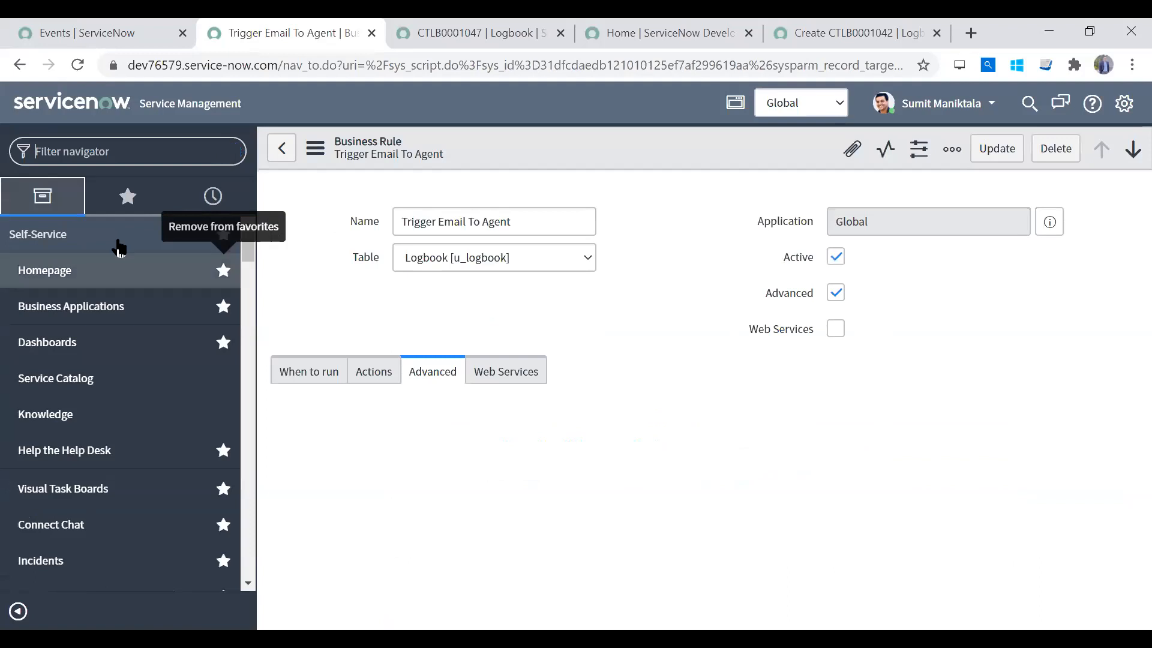
click(82, 155)
text(logbook)
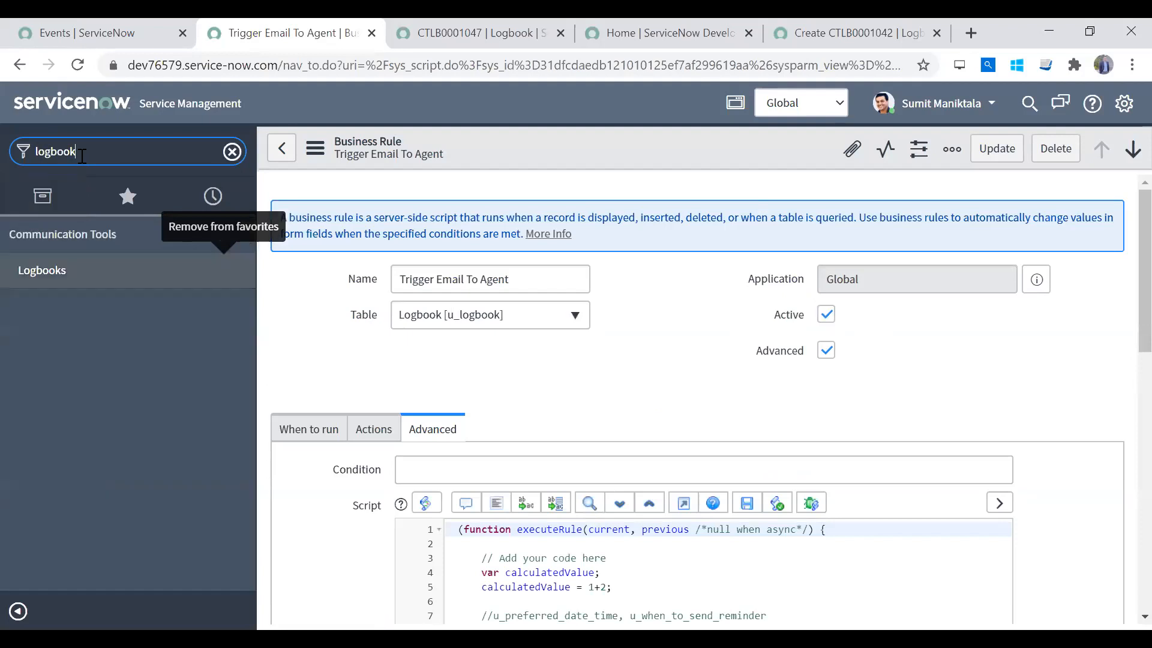
click(83, 259)
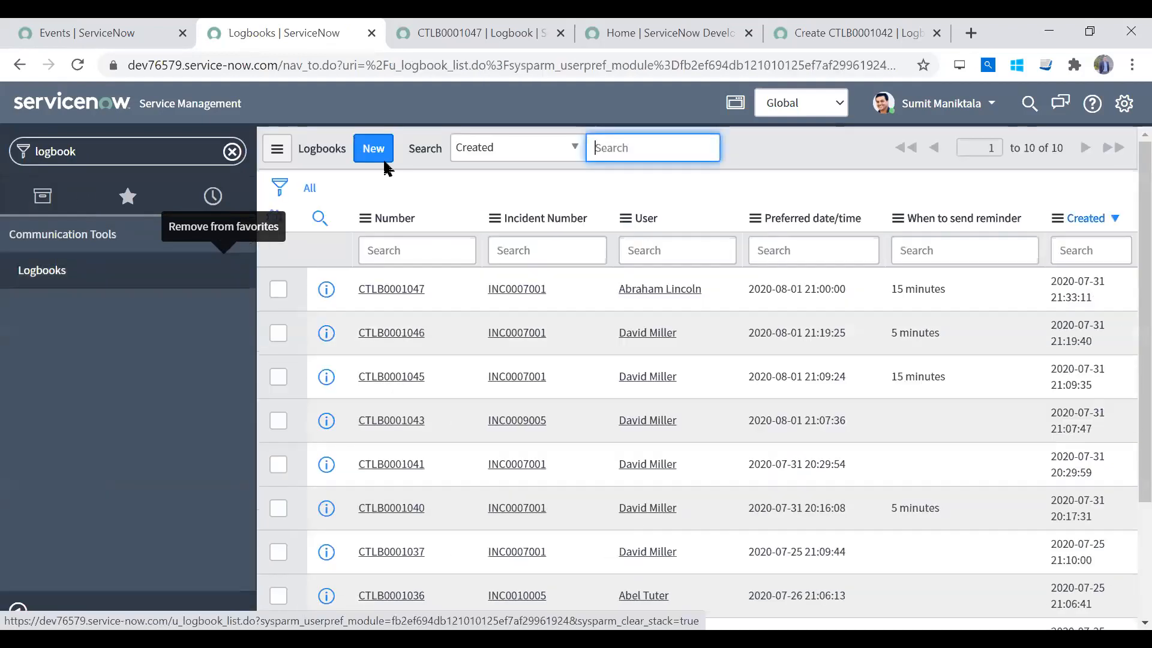
click(374, 152)
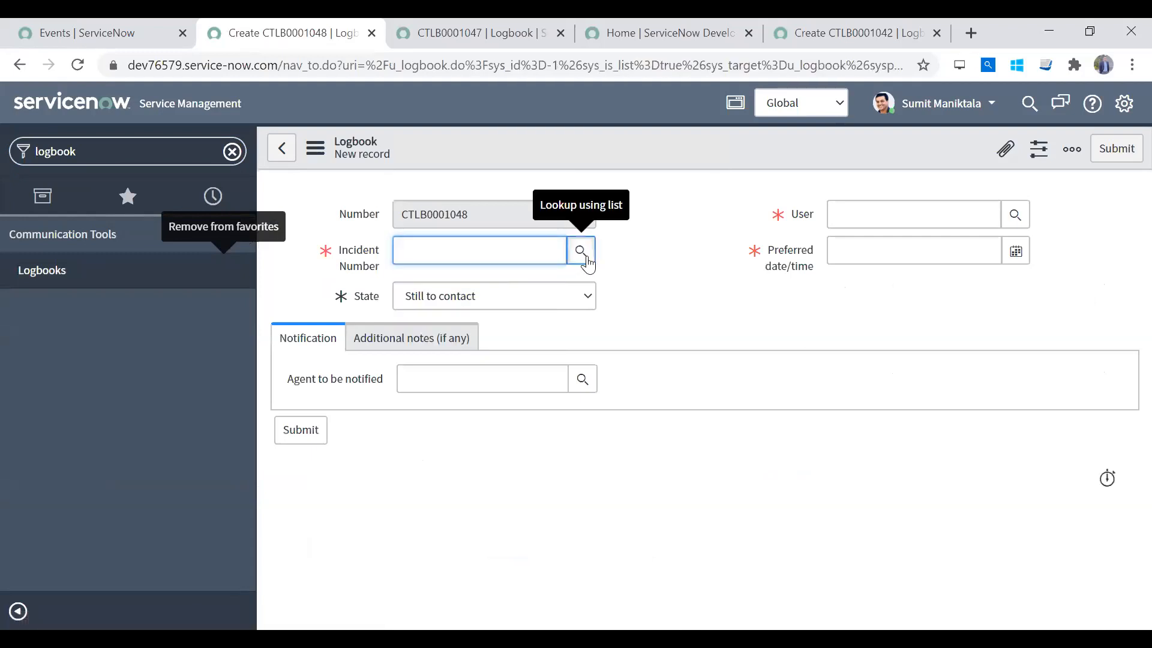
Set the new logbook's Incident Number to INC0007001 and fill in the User with the caller's full name
click(586, 260)
click(486, 262)
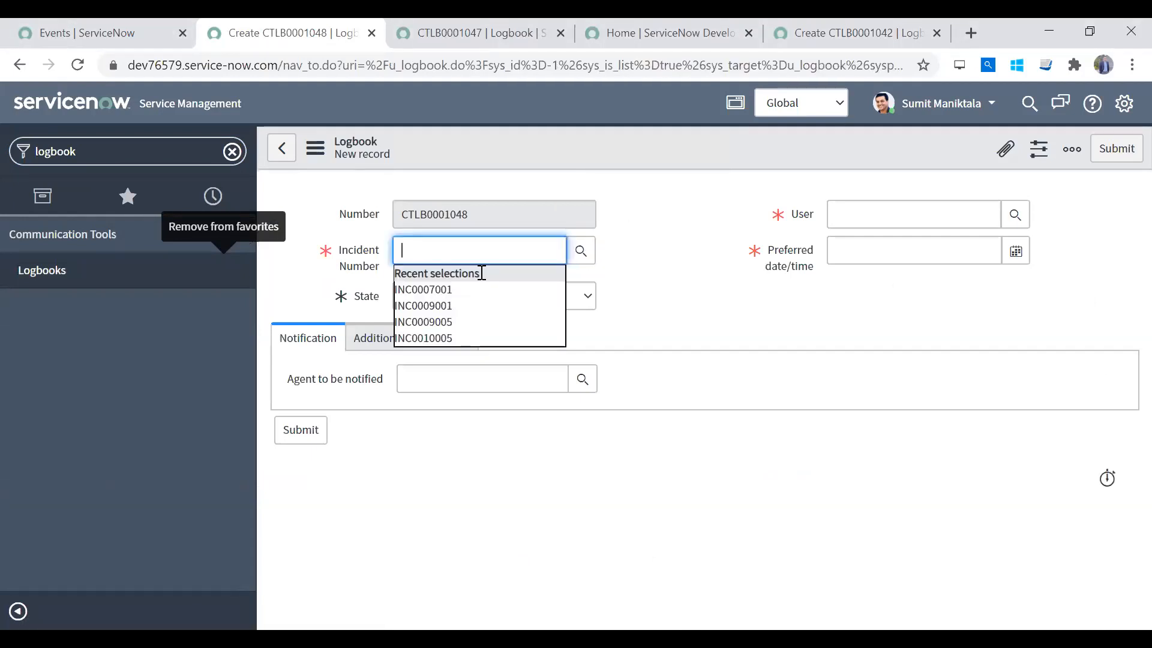
click(477, 290)
click(887, 214)
text(David Miller)
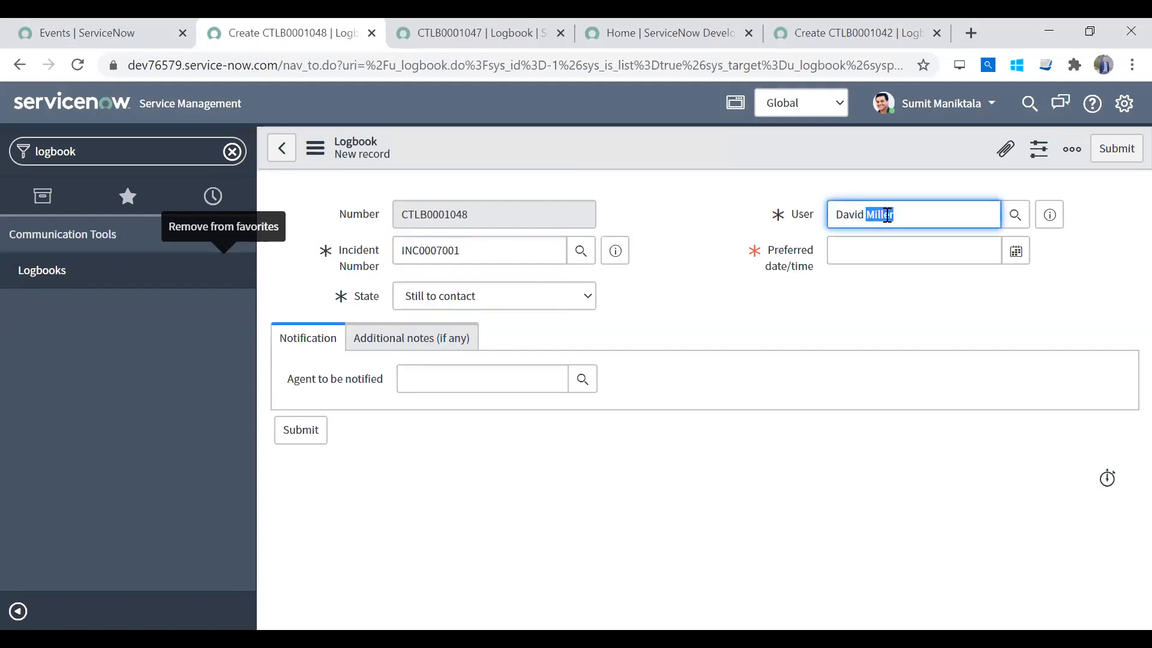
click(887, 250)
click(1026, 248)
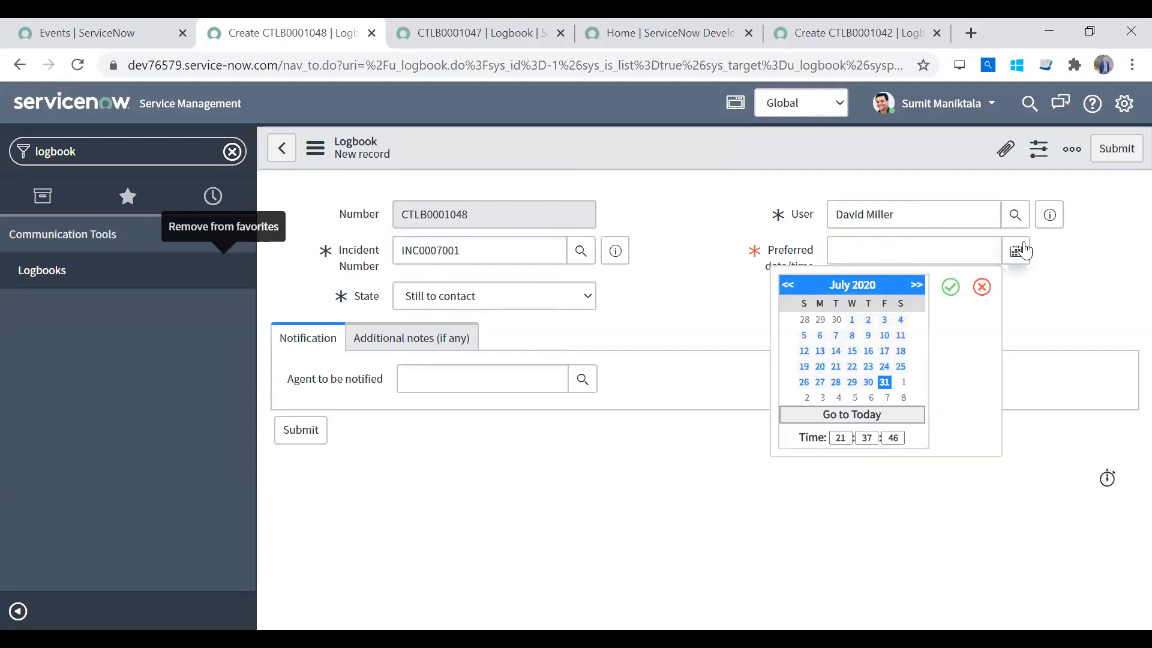
click(888, 399)
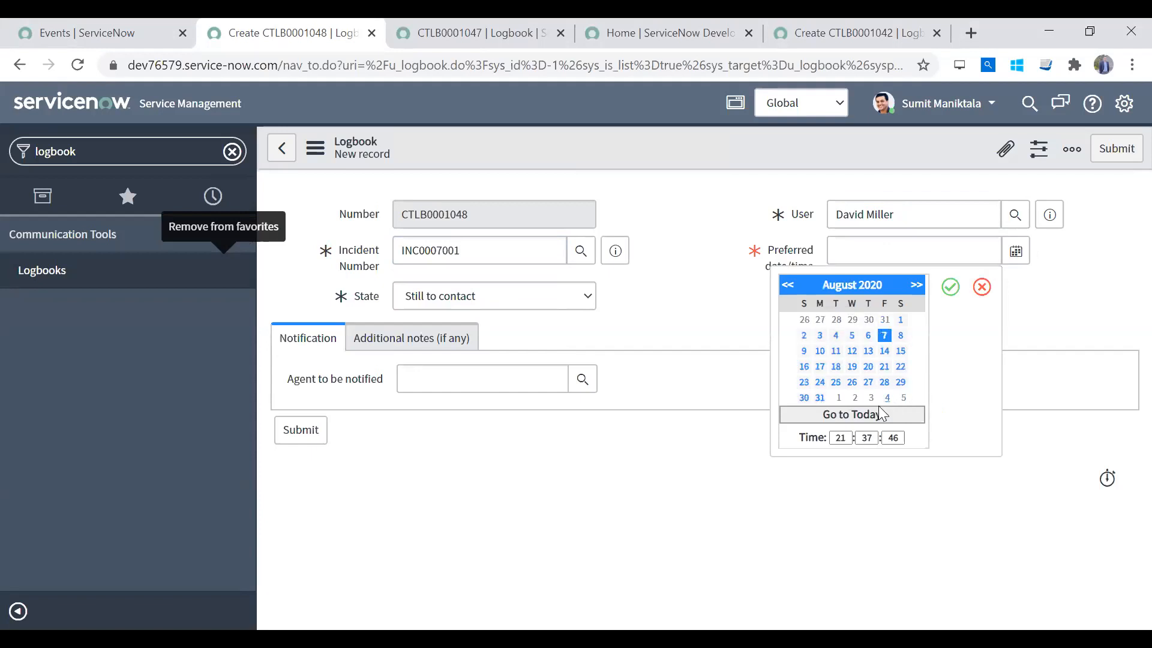
text(00)
key(Tab)
text(00)
click(950, 287)
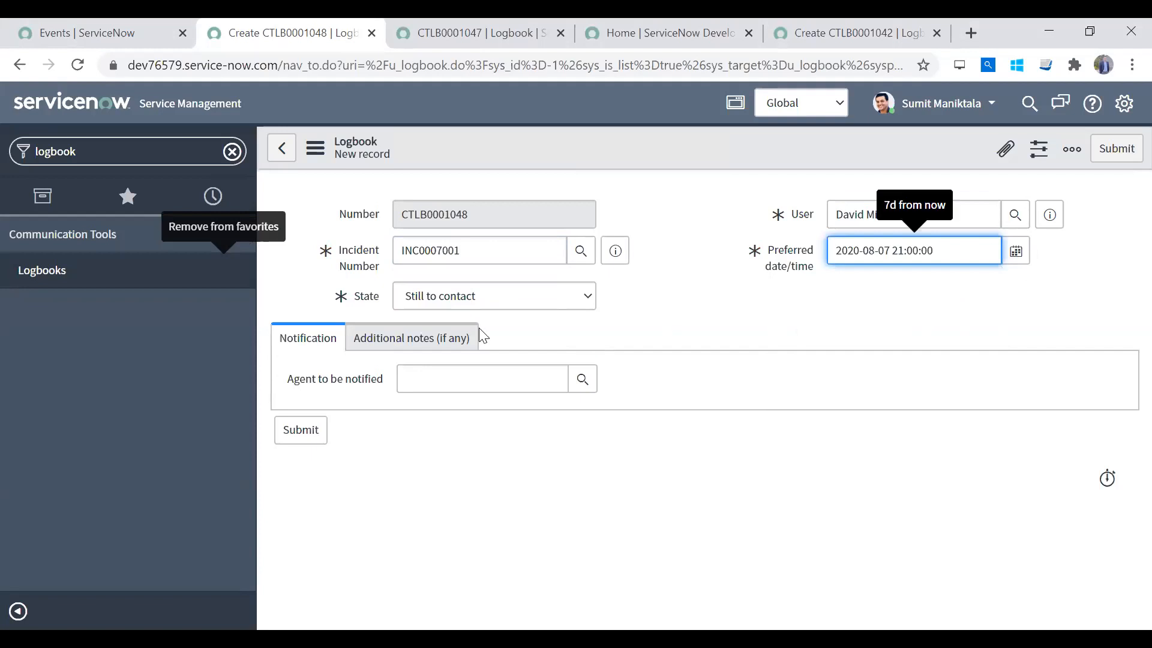
Choose an agent to be notified, set When to send reminder to 30 minutes and save the logbook
right_click(558, 148)
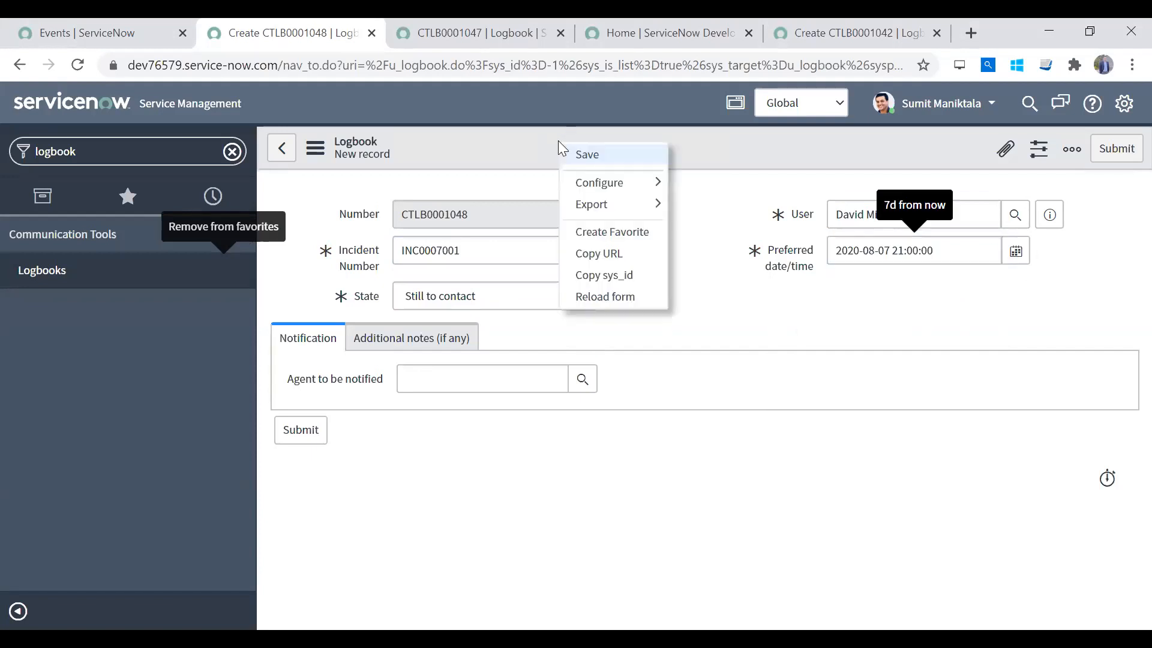
click(496, 377)
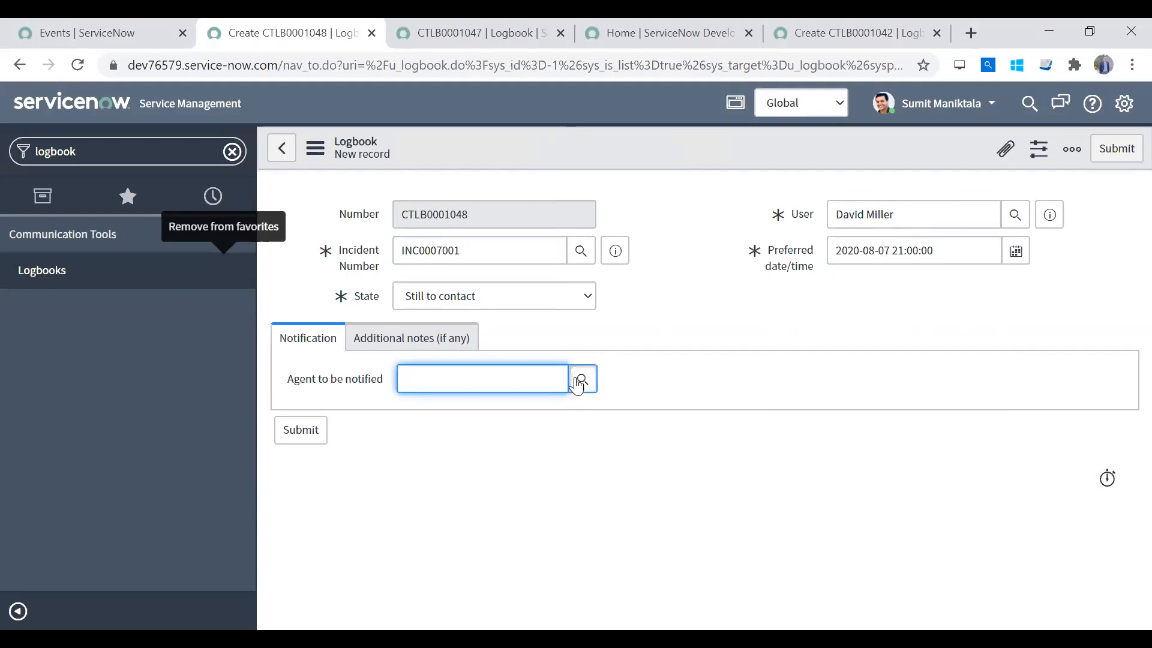
click(581, 379)
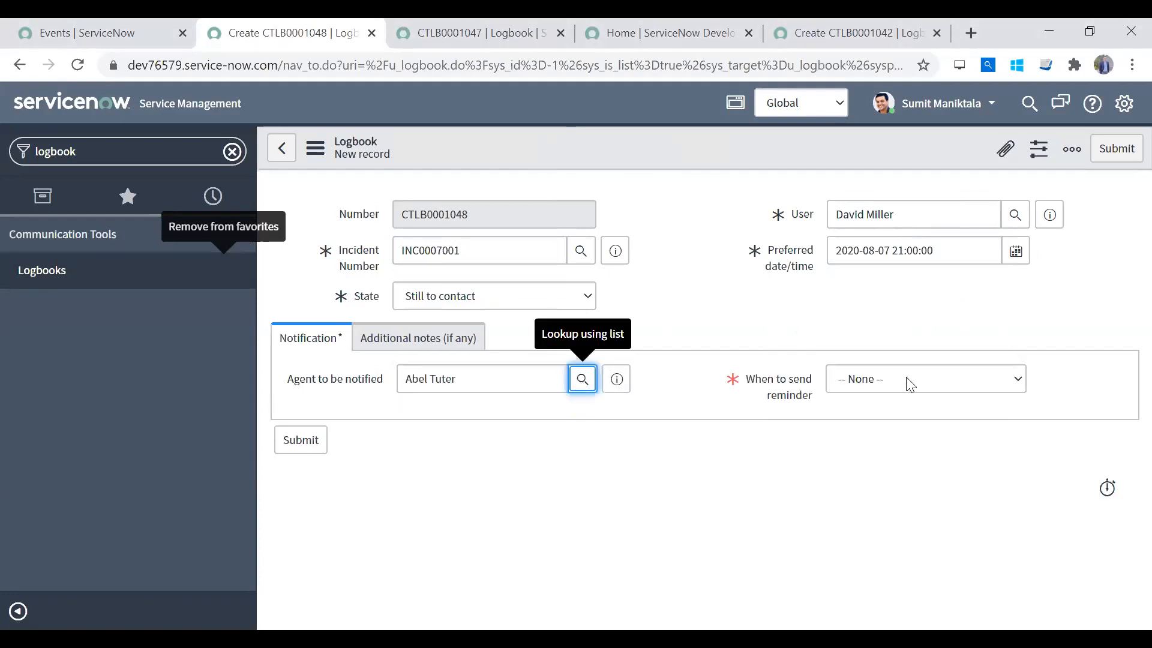
click(924, 378)
click(882, 447)
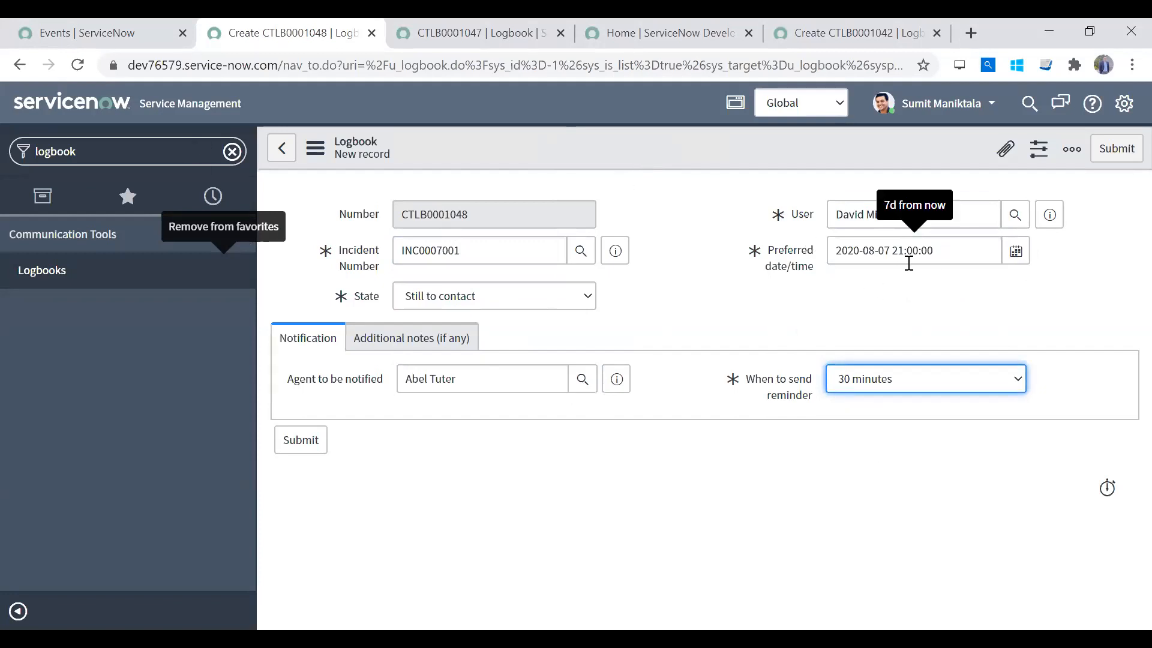
right_click(546, 154)
click(572, 166)
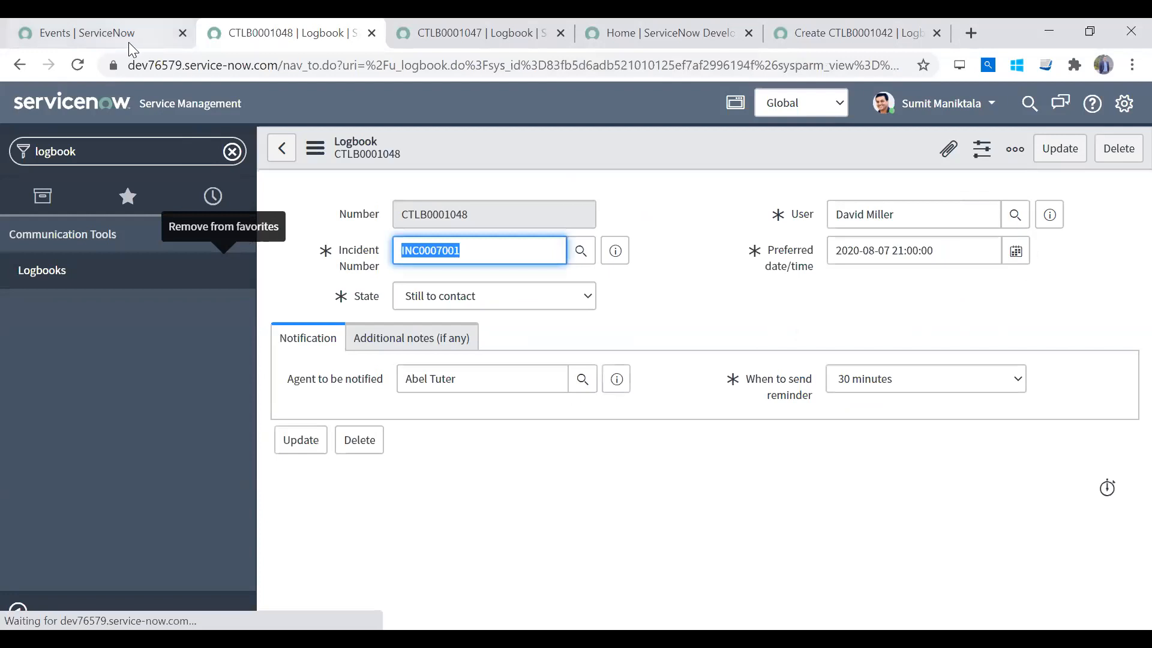
Refresh the filtered Events list and compare the newest event's Created and Process on times
click(128, 37)
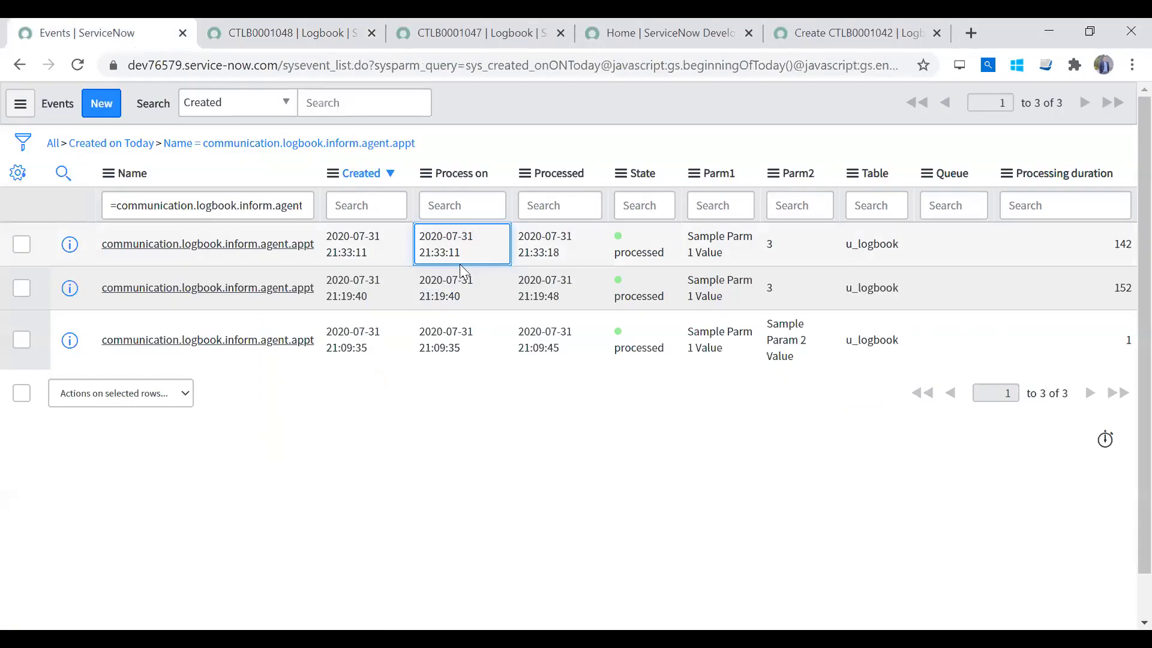
click(394, 144)
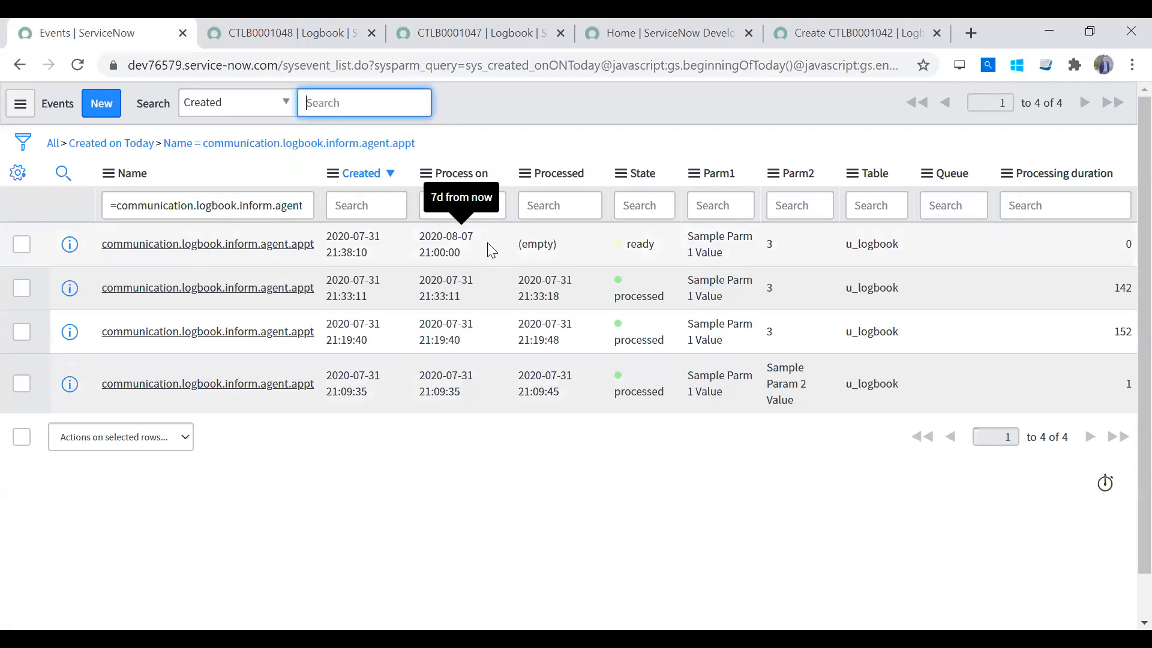
drag(475, 239, 442, 236)
click(384, 241)
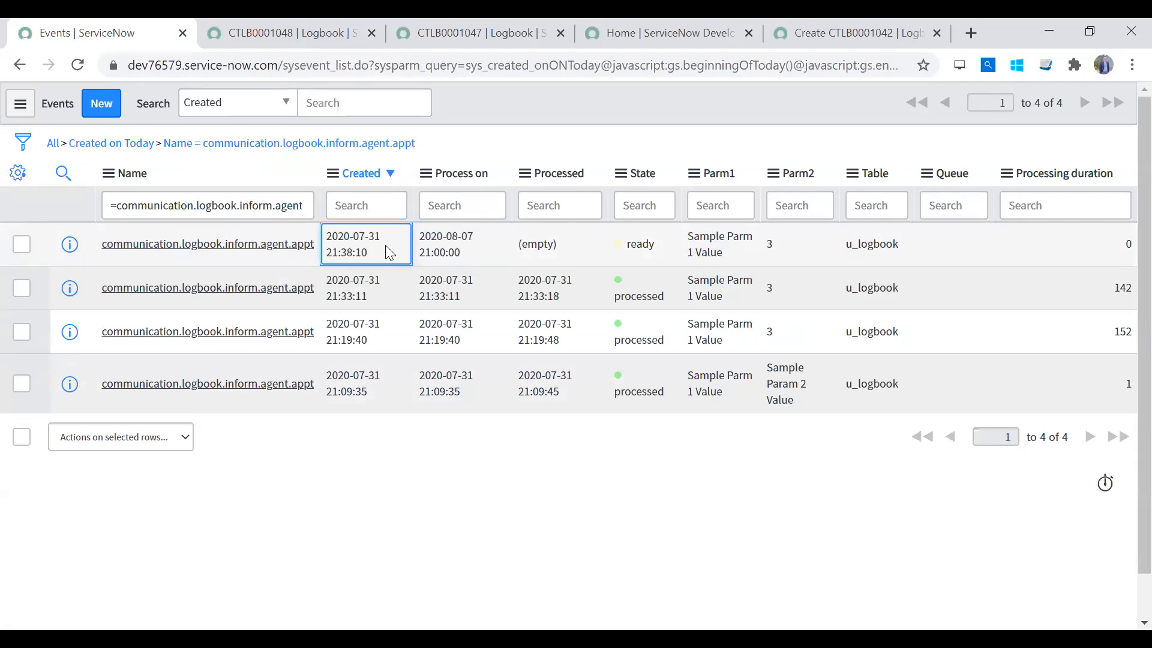
click(479, 251)
drag(473, 238, 422, 240)
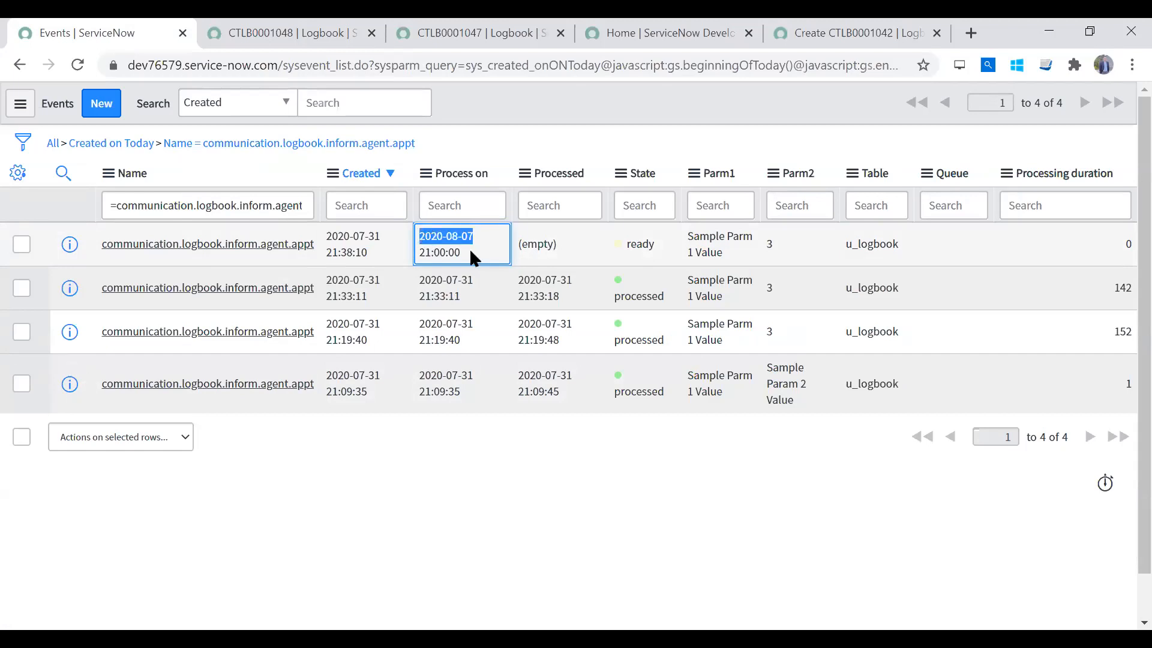
Check the Preferred date/time and reminder interval of logbook CTLB0001048 against its scheduled event
click(294, 33)
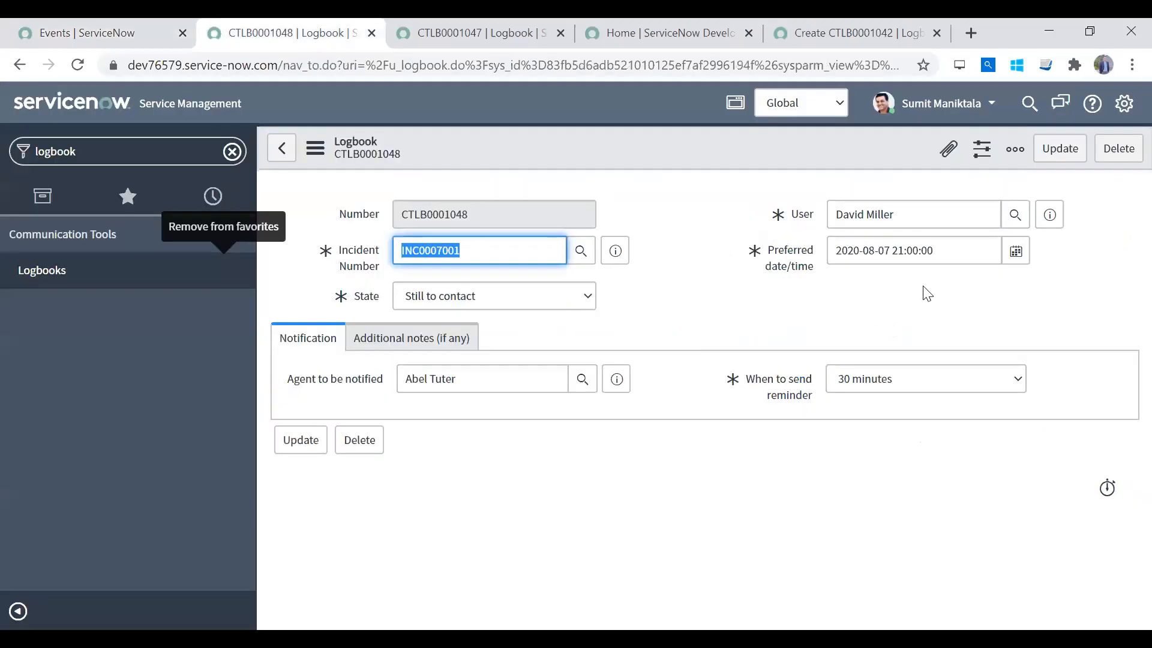
click(961, 250)
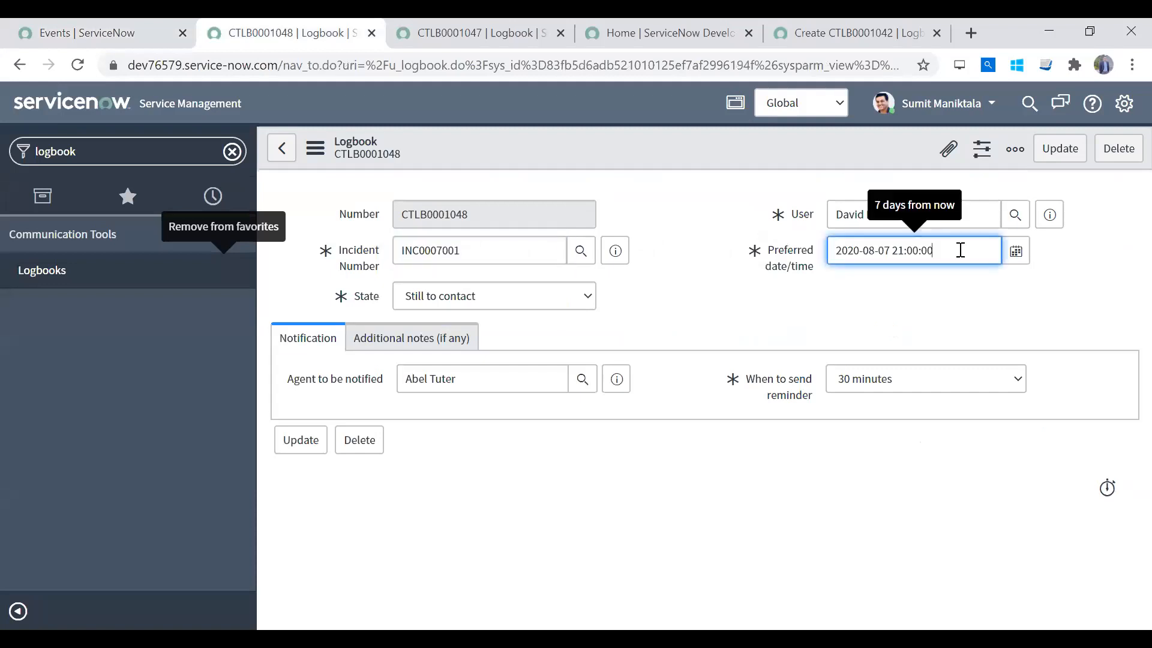
click(934, 386)
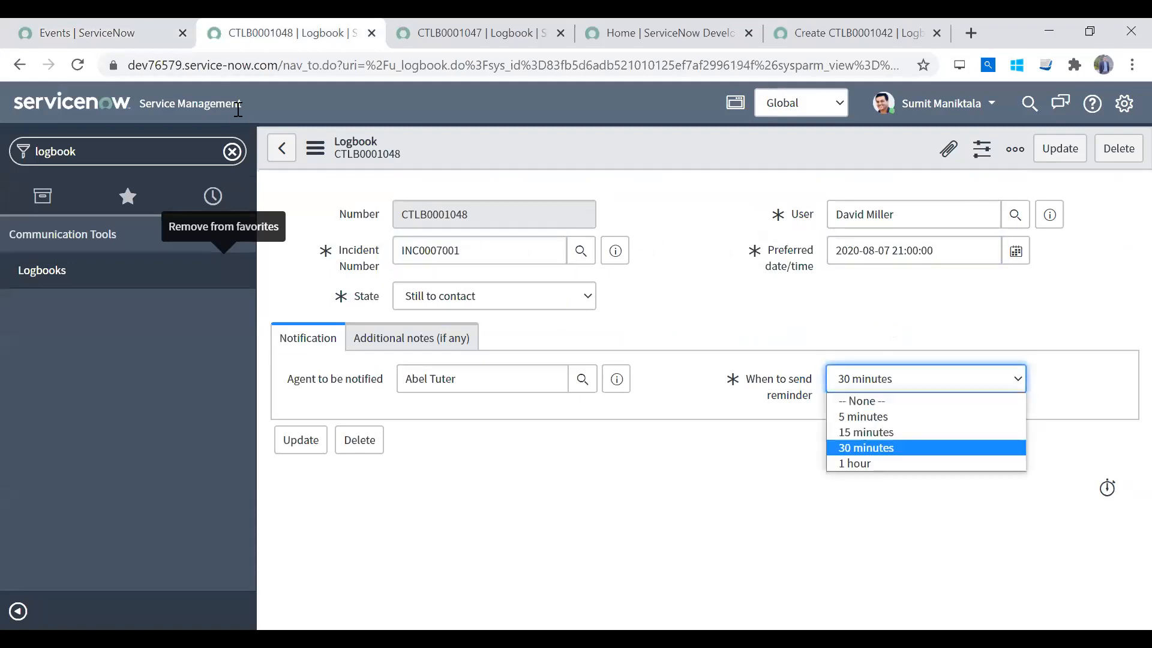
click(135, 25)
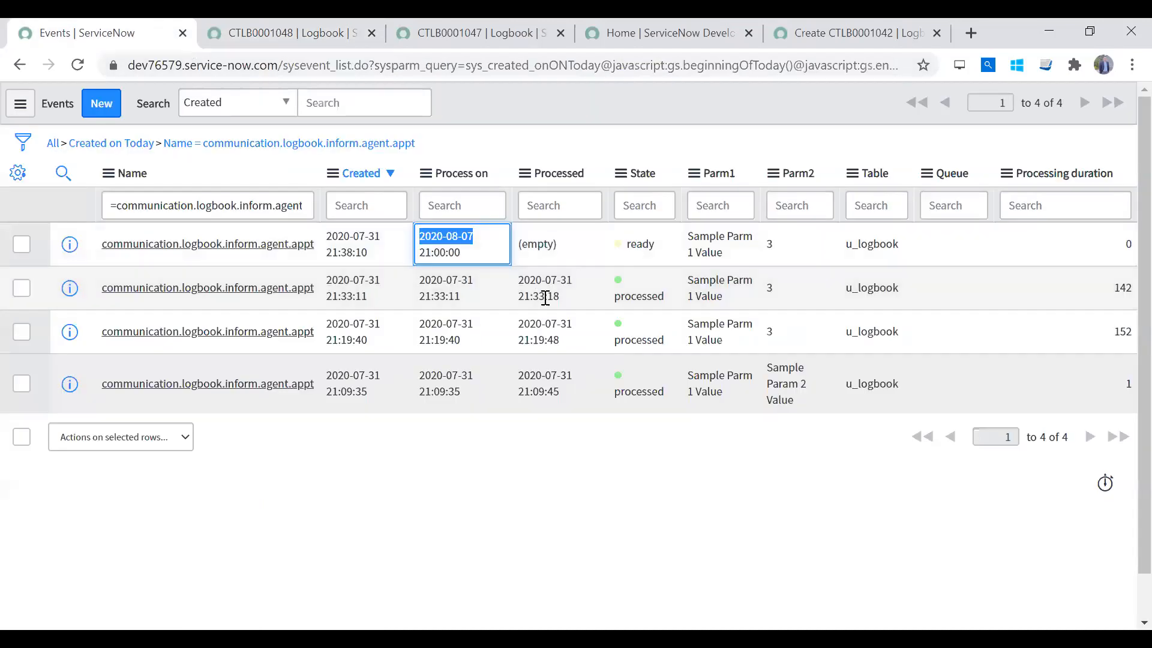
Refresh the Events list and compare the newest event's State and Process on time with the earlier events
click(406, 145)
drag(655, 249, 620, 245)
click(634, 295)
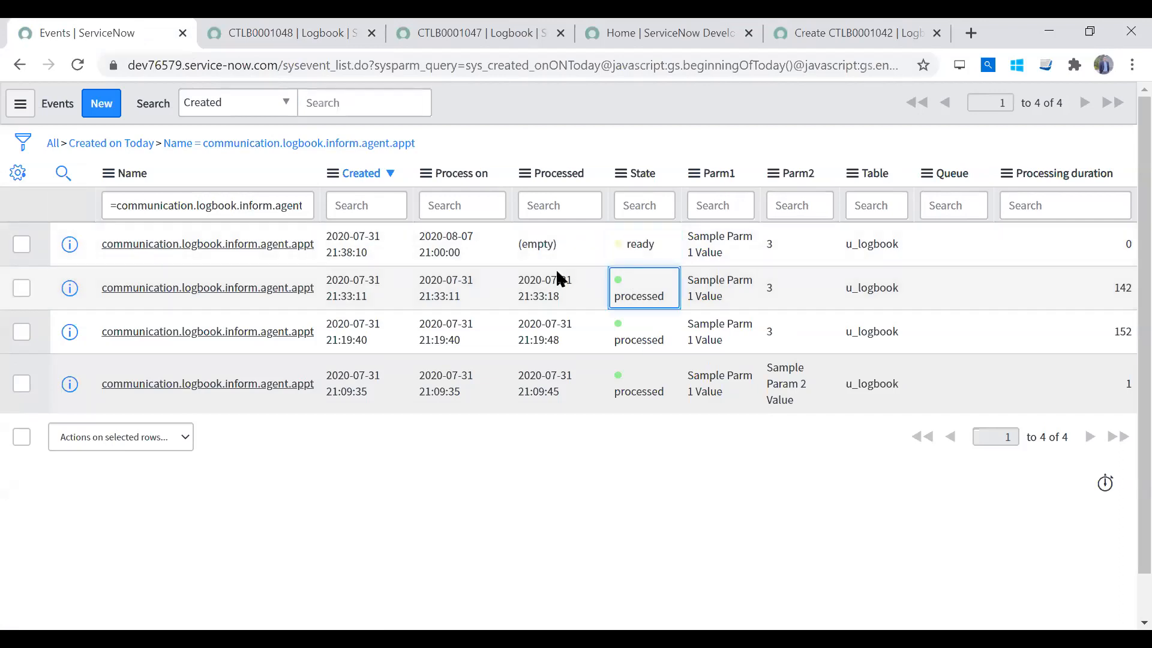
drag(466, 255, 414, 231)
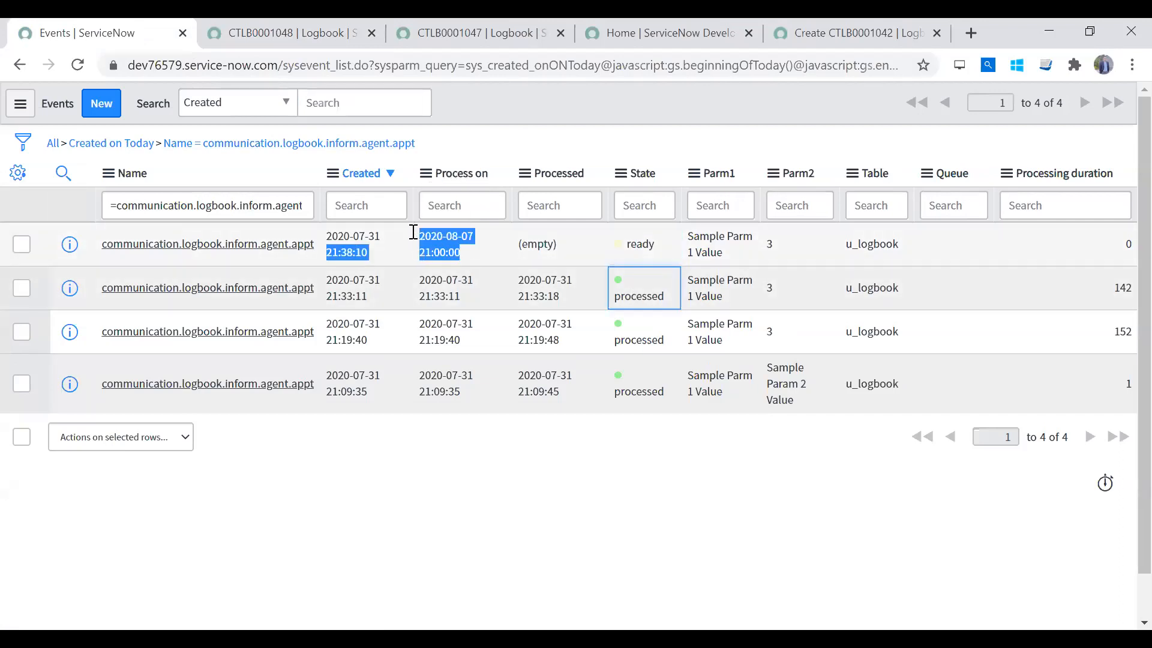
click(466, 249)
click(628, 291)
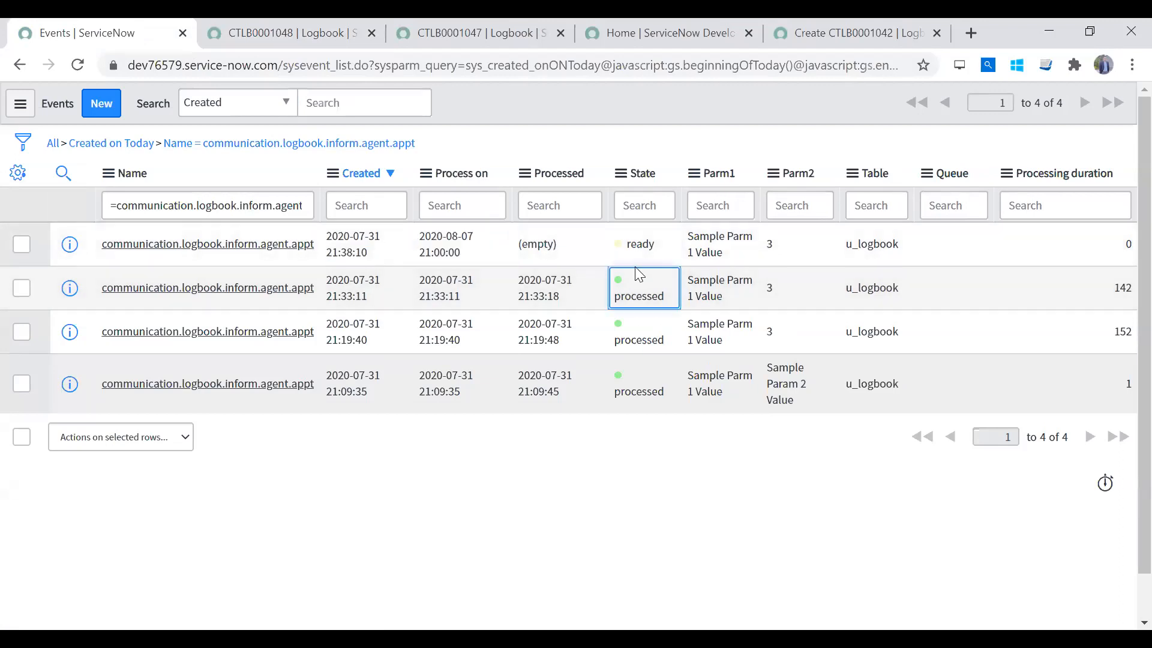
drag(660, 247, 618, 254)
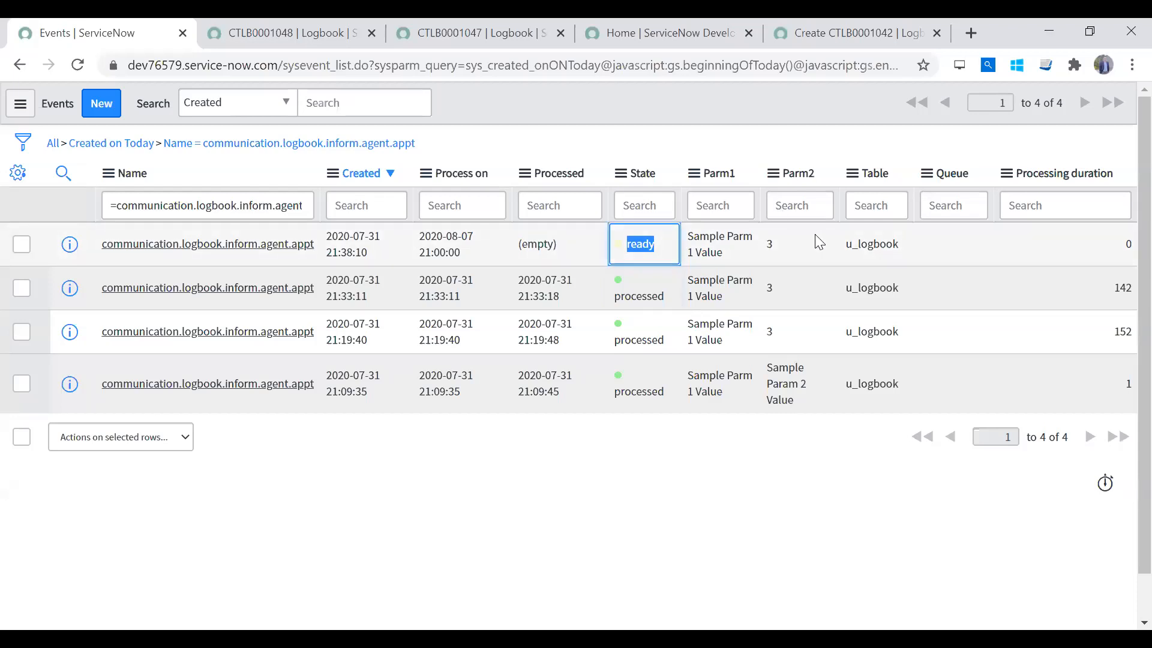
key(ctrl+Tab)
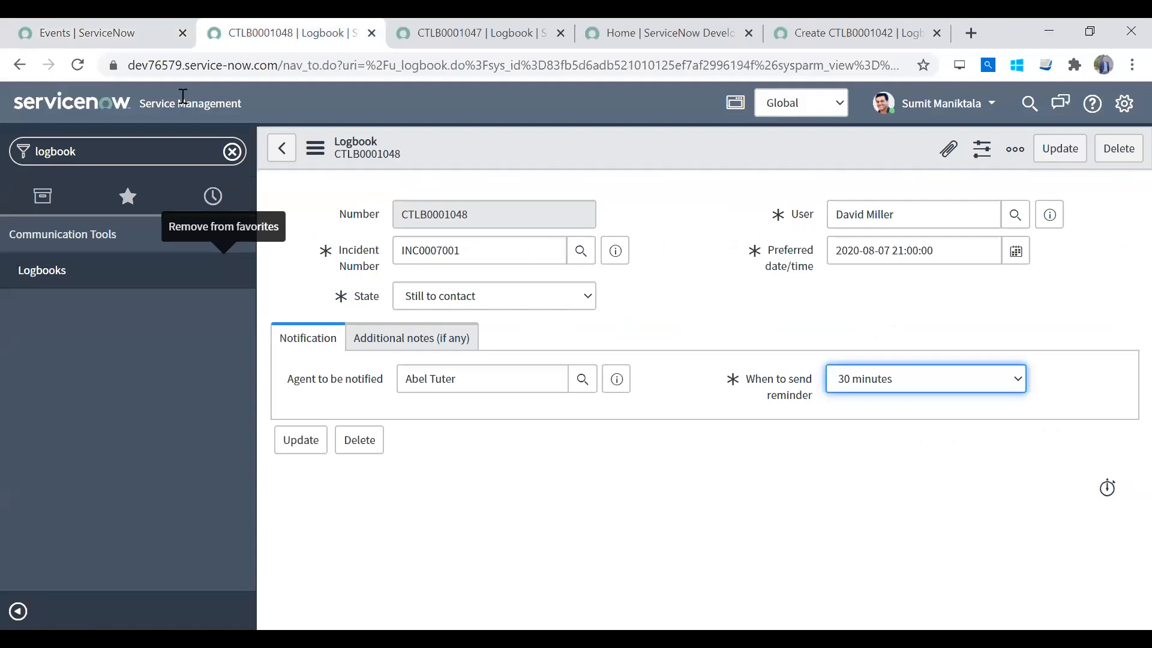
key(ctrl+Tab)
key(ctrl+shift+Tab)
click(103, 29)
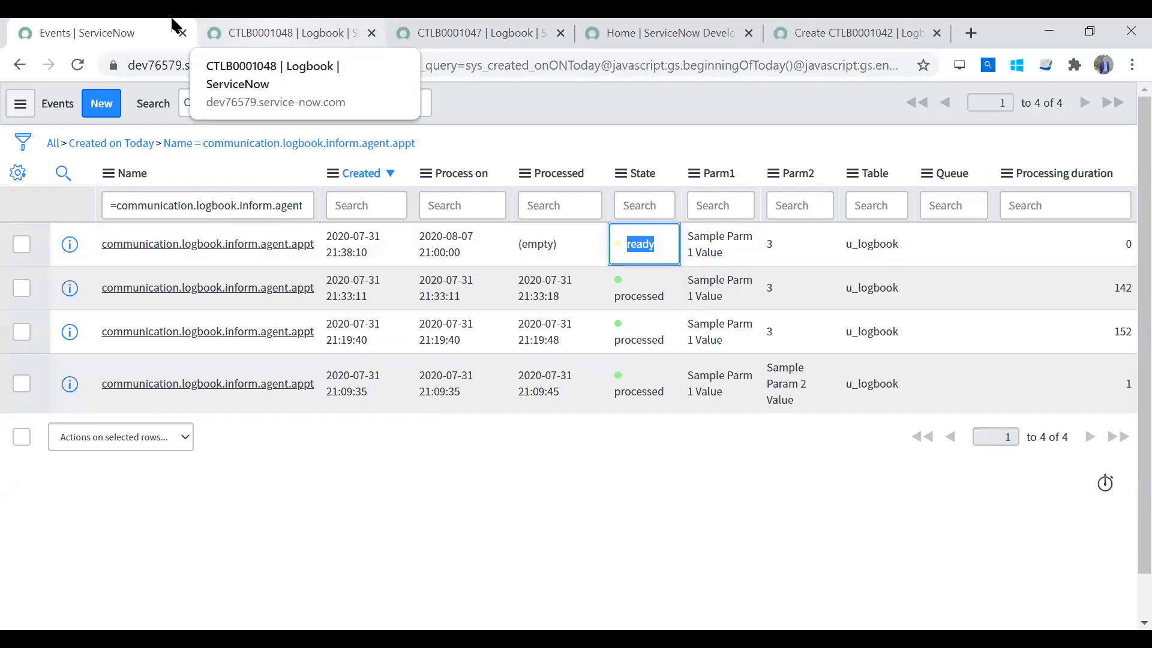
click(907, 637)
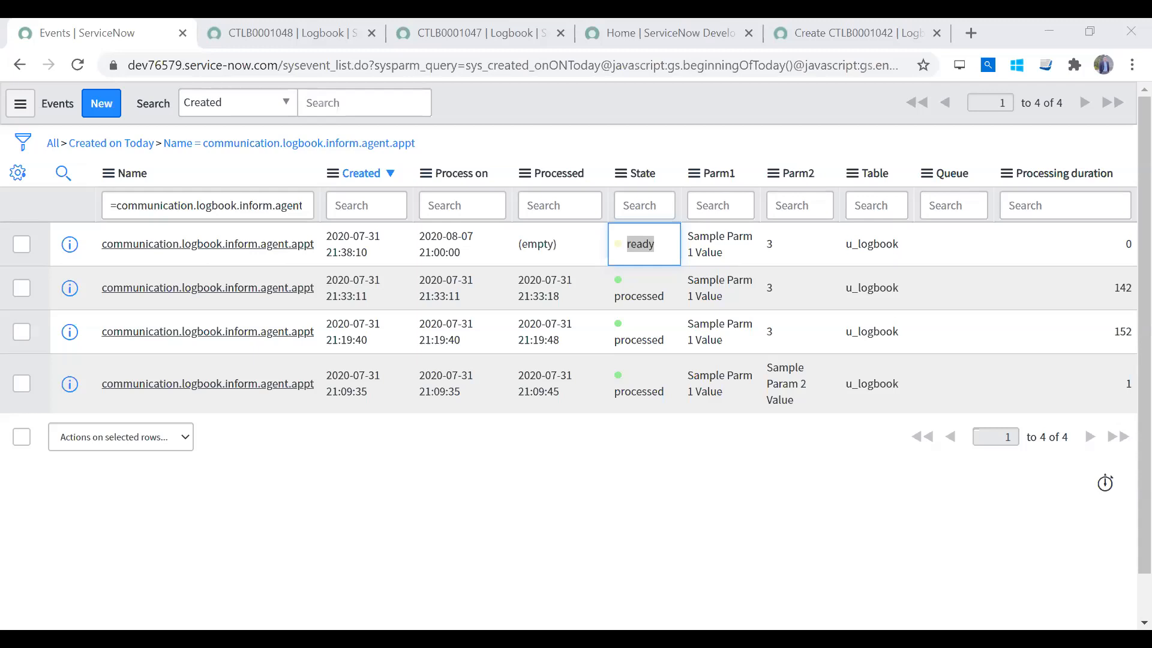
Start another new record from the Logbooks list with Incident Number INC0007001
click(288, 32)
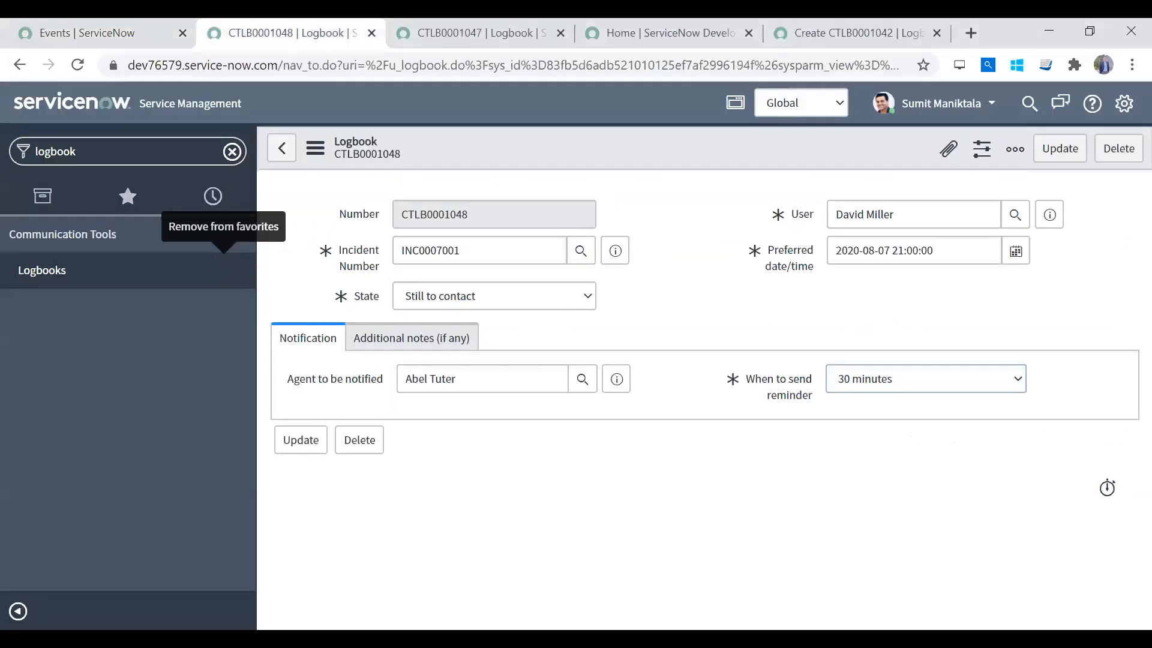
click(81, 271)
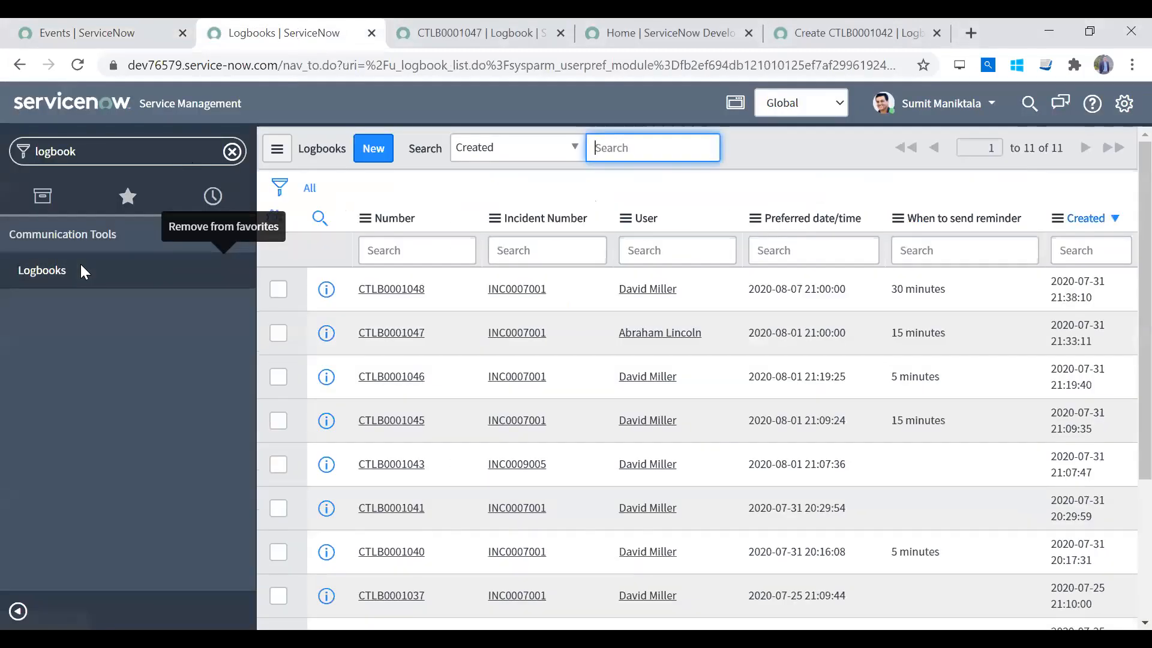
click(375, 150)
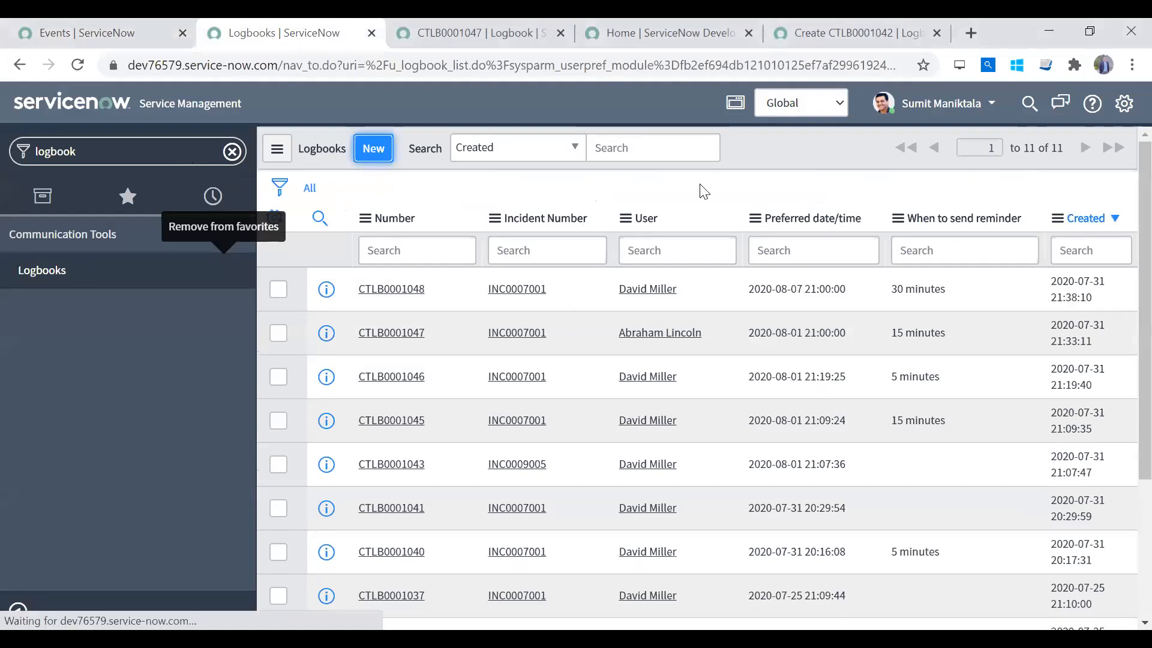
click(467, 258)
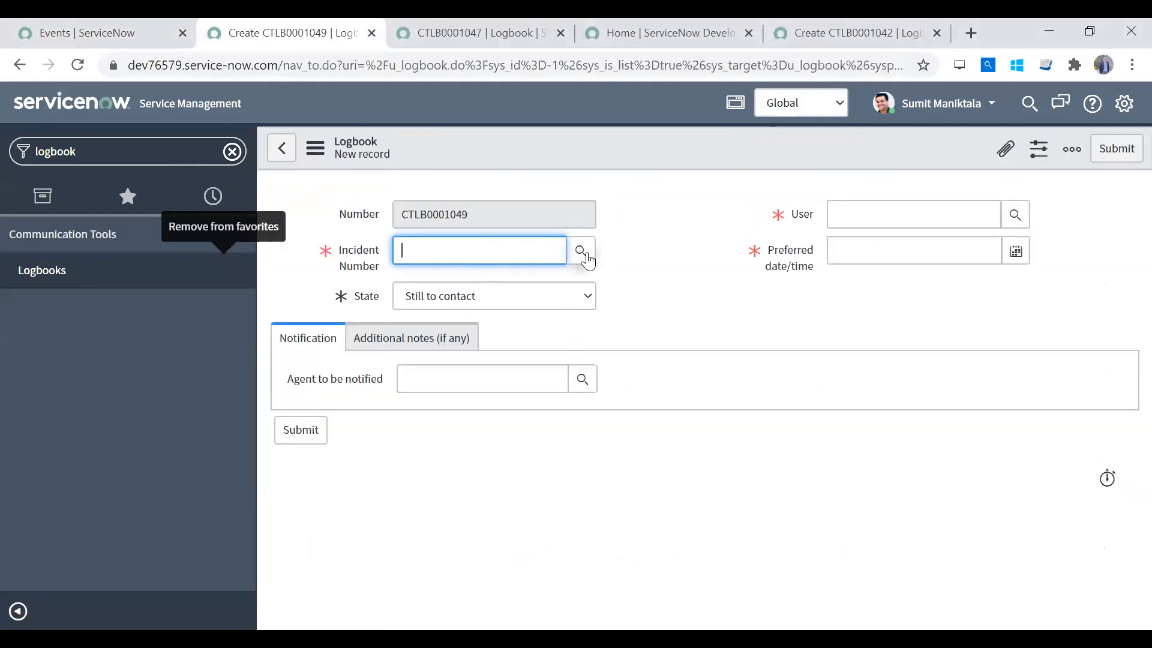
click(520, 290)
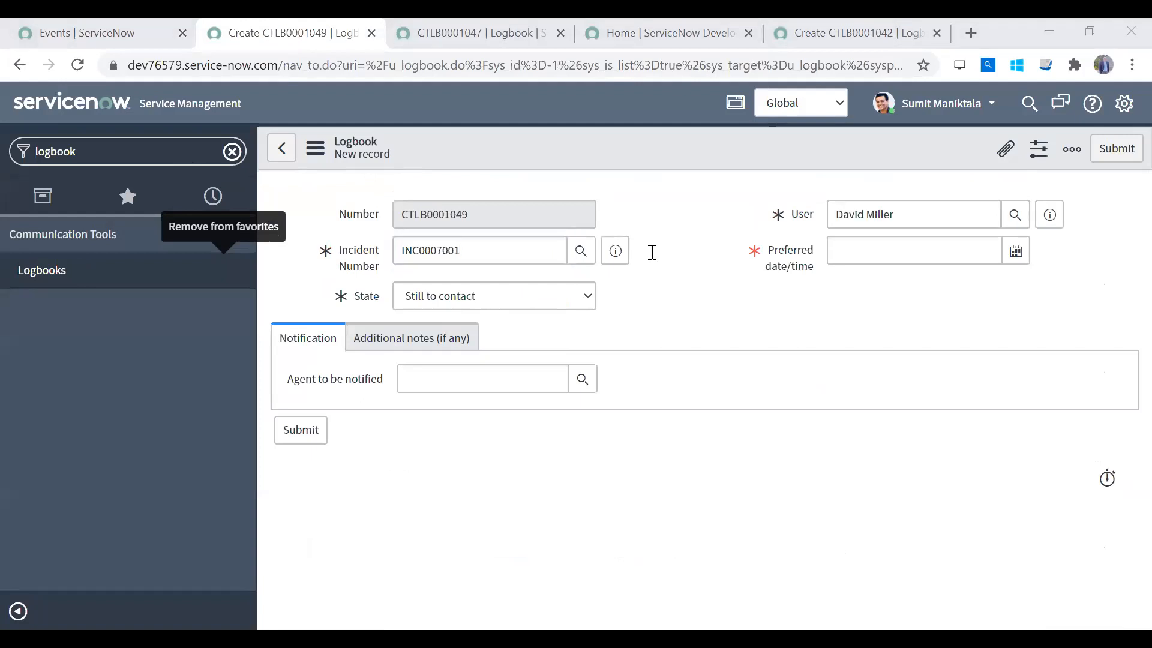
Choose an agent to be notified to test the reminder field's behaviour, and clear the agent again
click(430, 378)
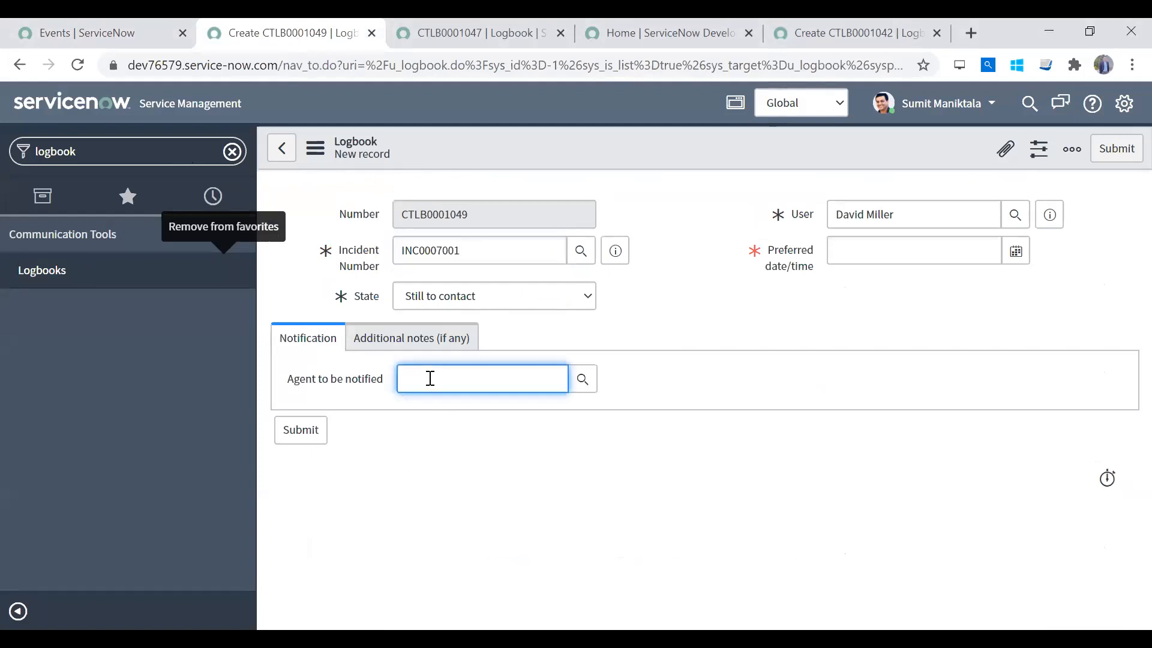
click(449, 435)
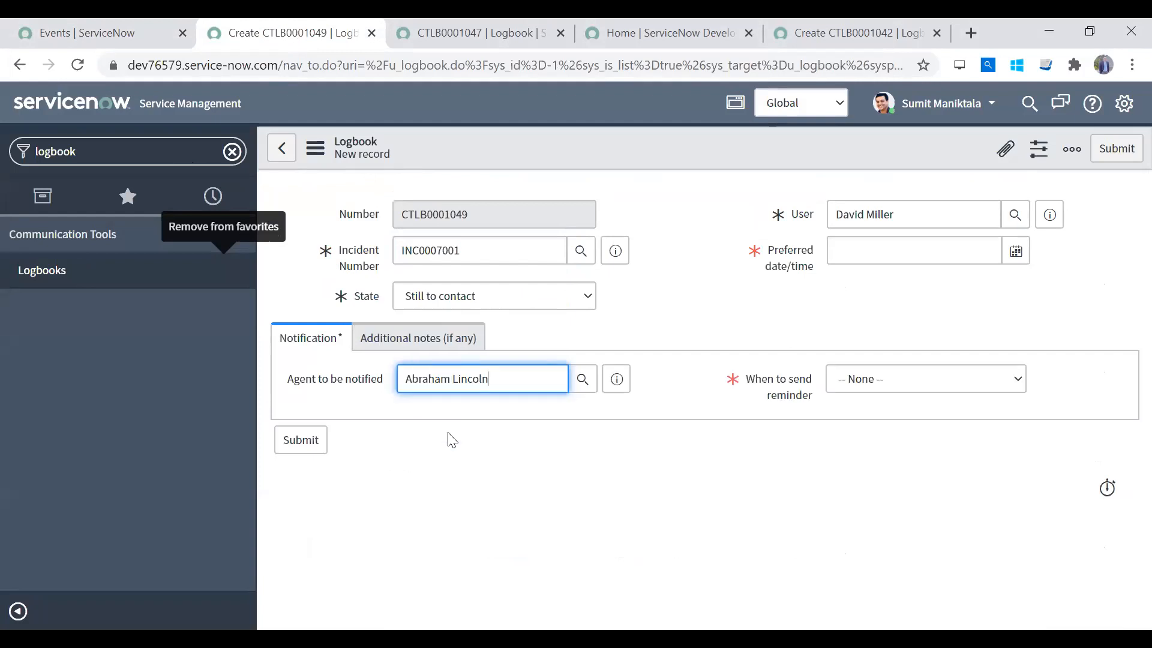
drag(493, 378, 364, 379)
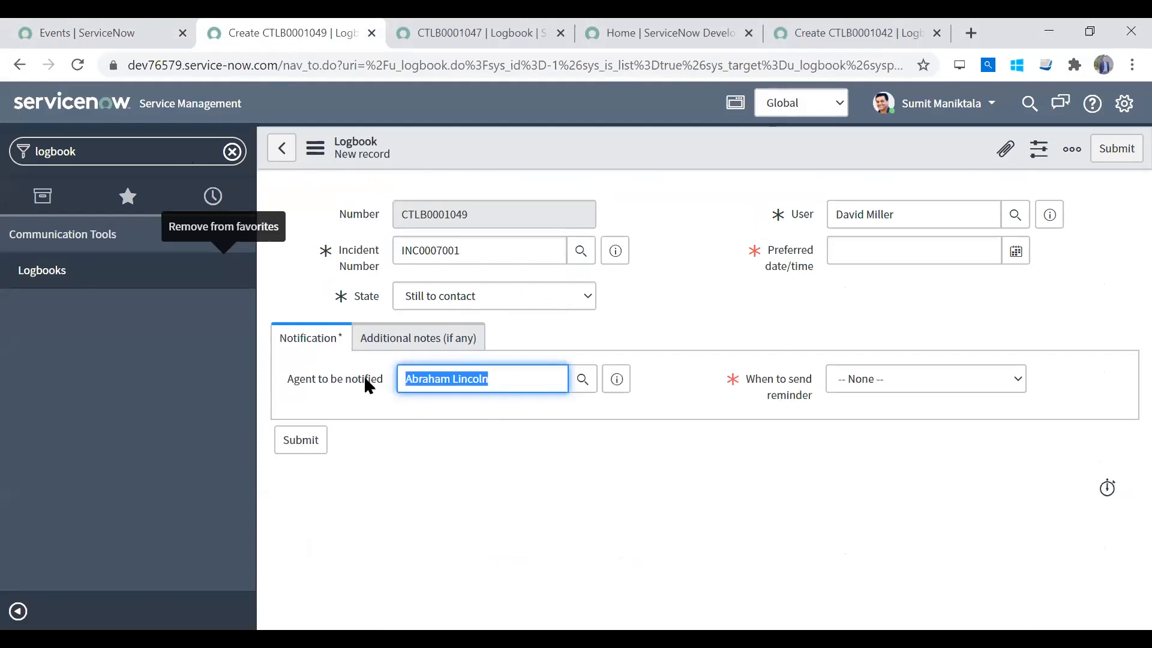
key(BackSpace)
click(673, 321)
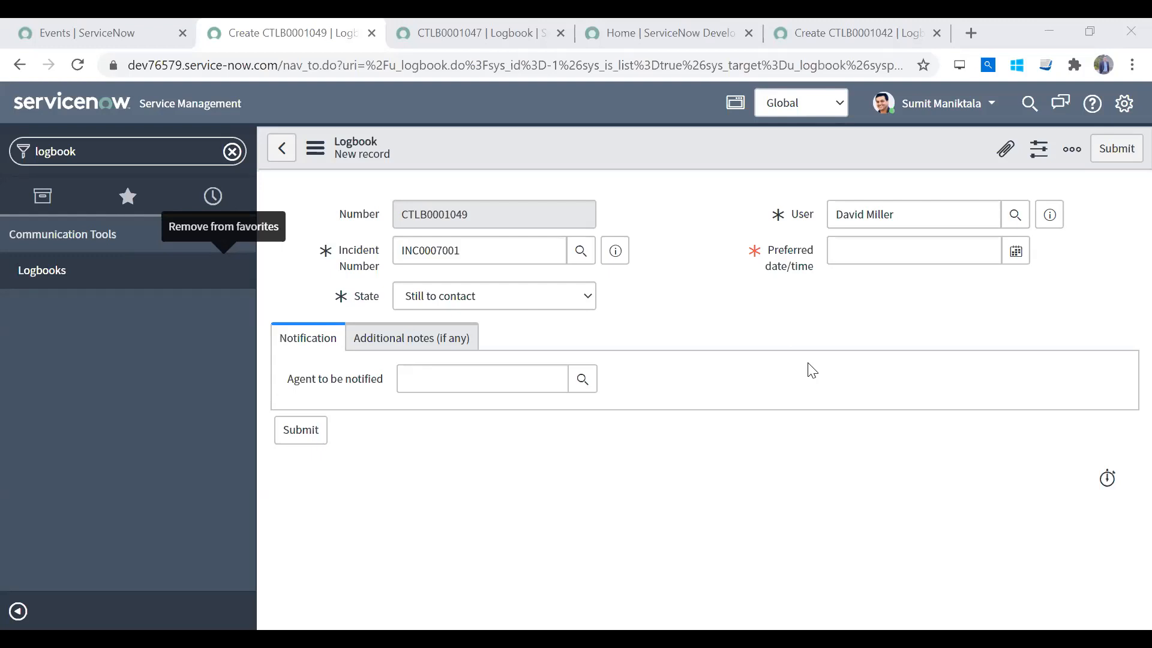
click(580, 252)
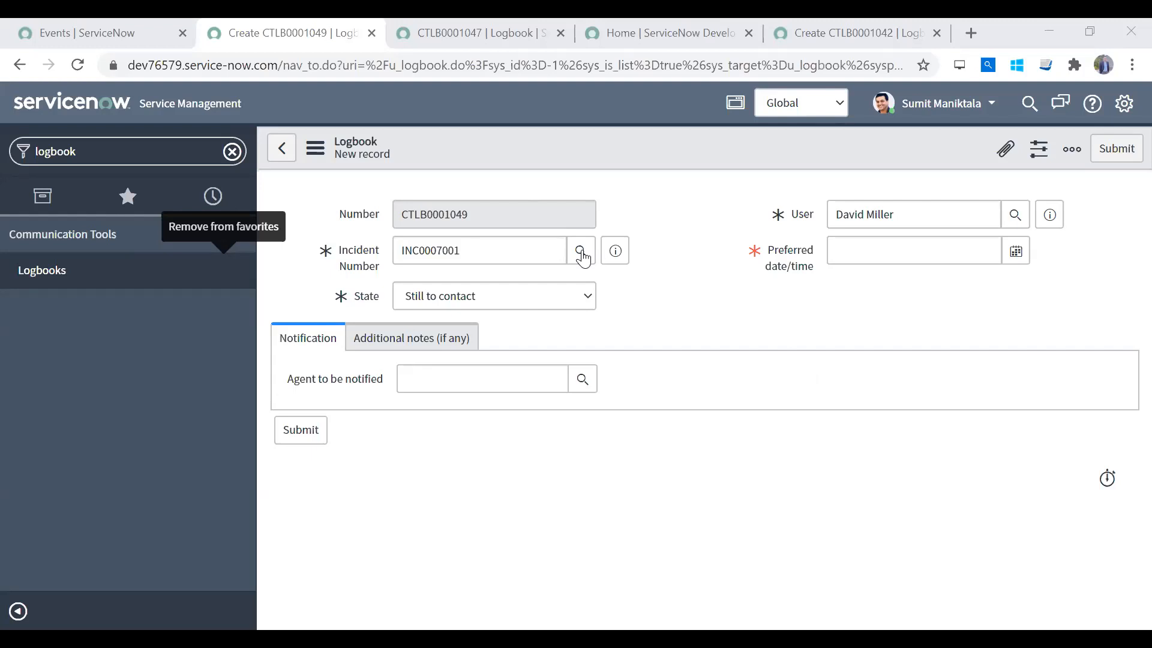